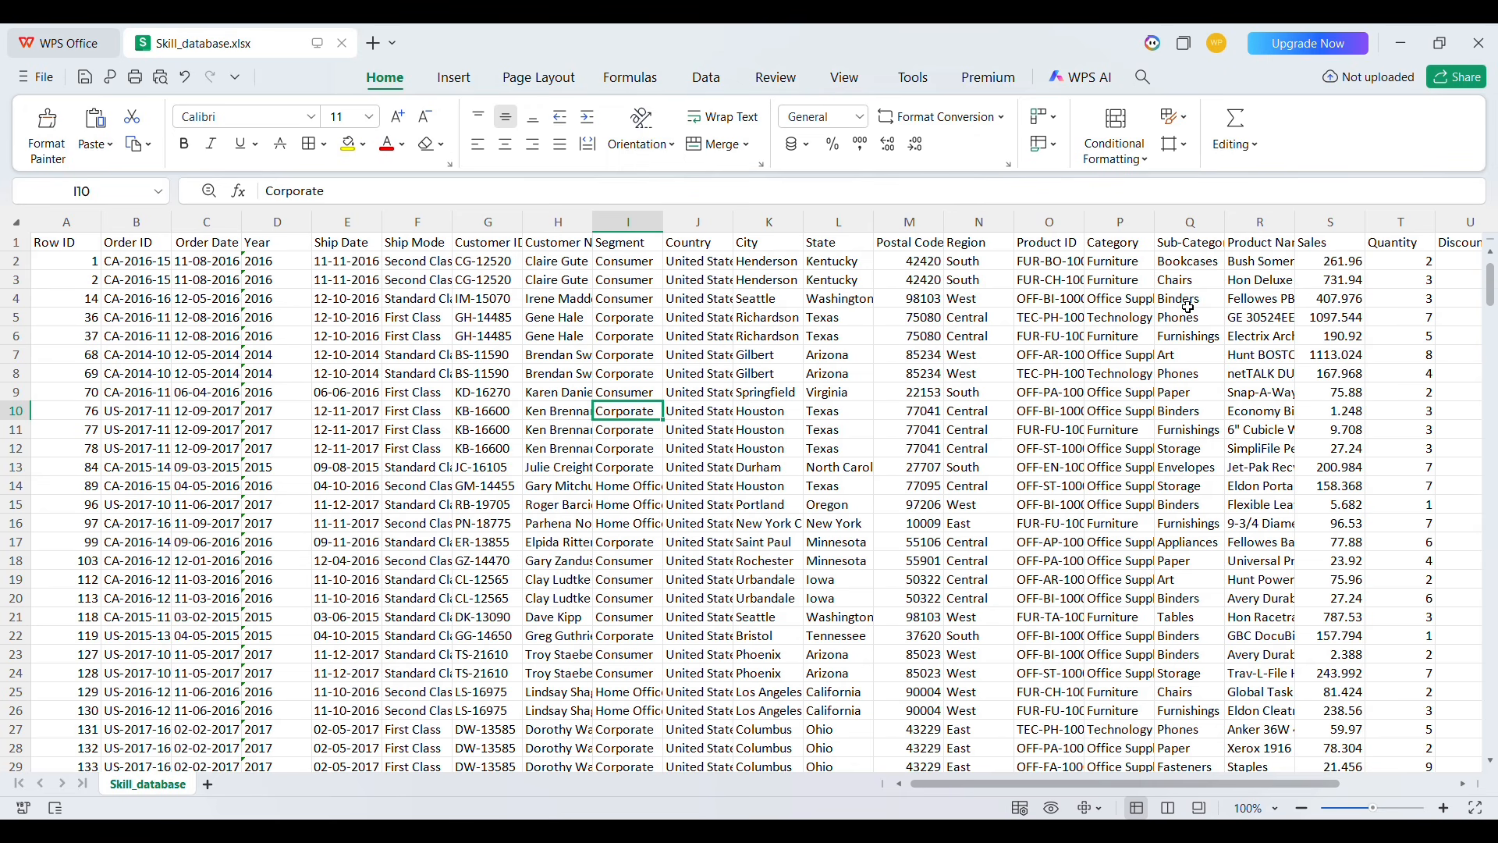
Autofit the widths of all columns on the sheet to their contents
left_click(1117, 307)
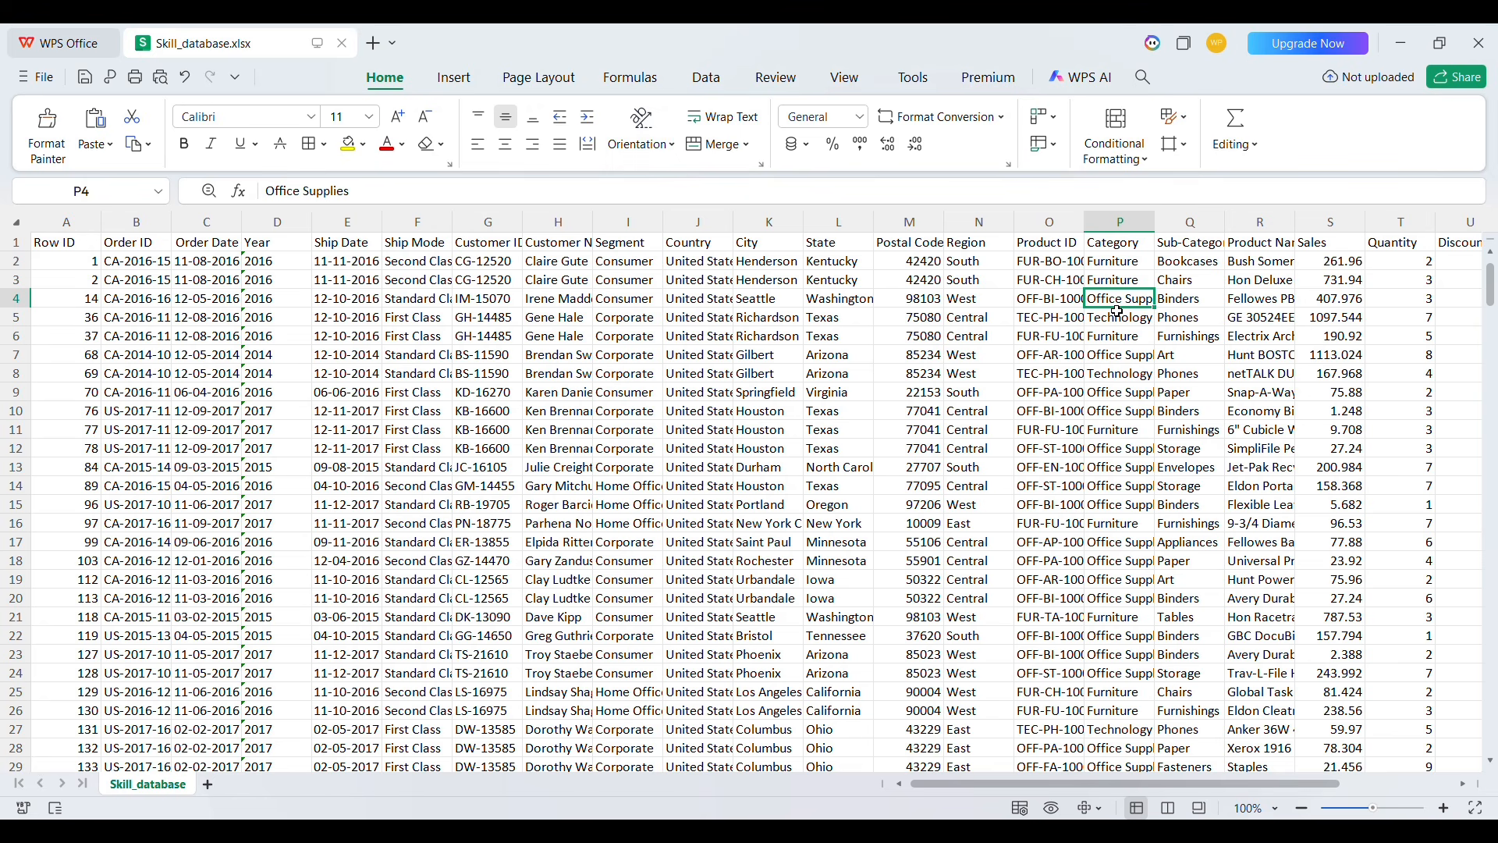
left_click(17, 224)
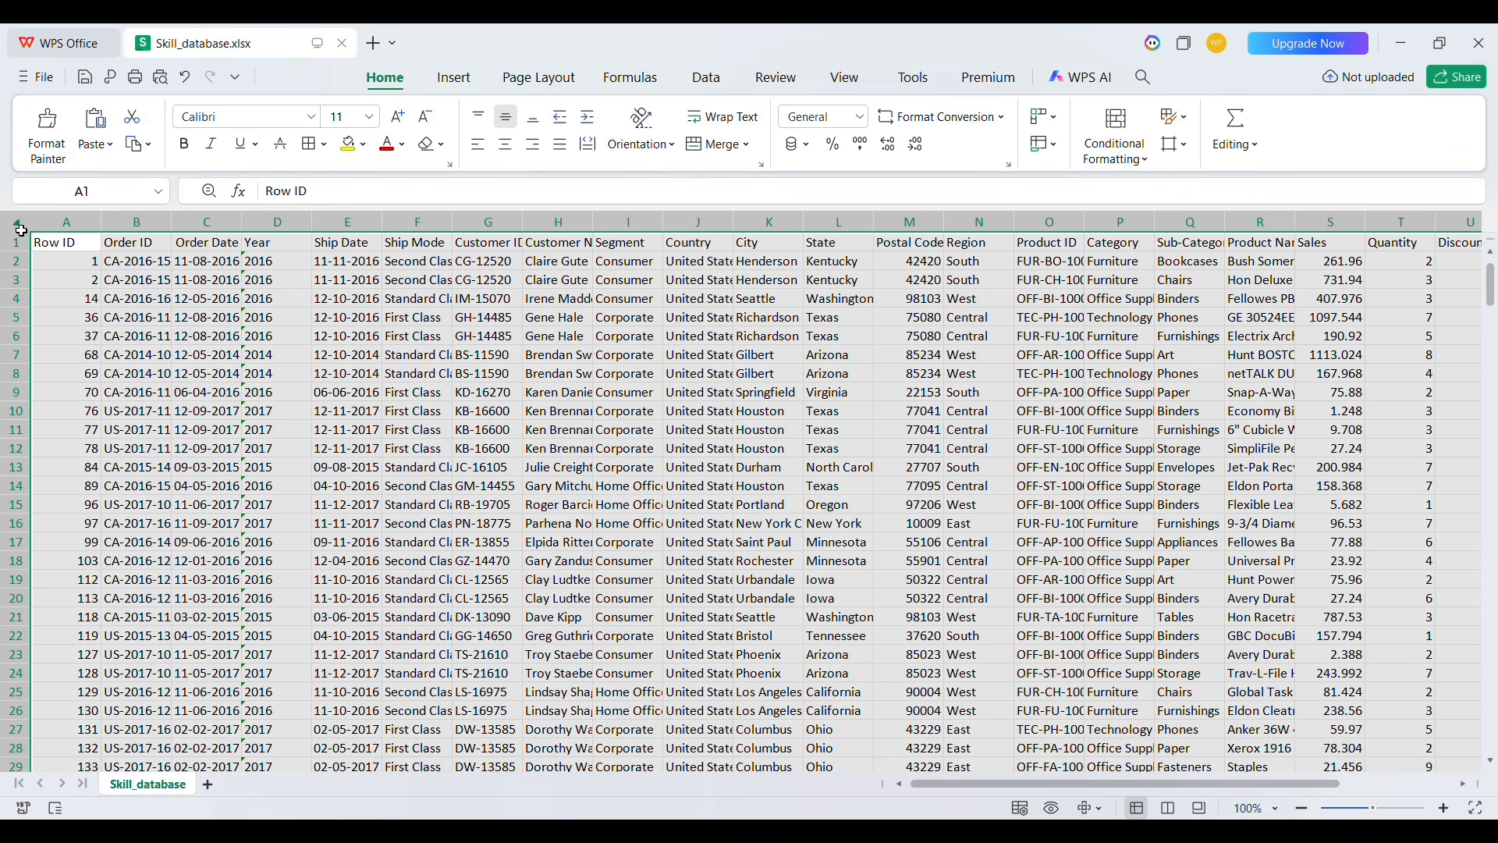
double_click(313, 226)
left_click(490, 304)
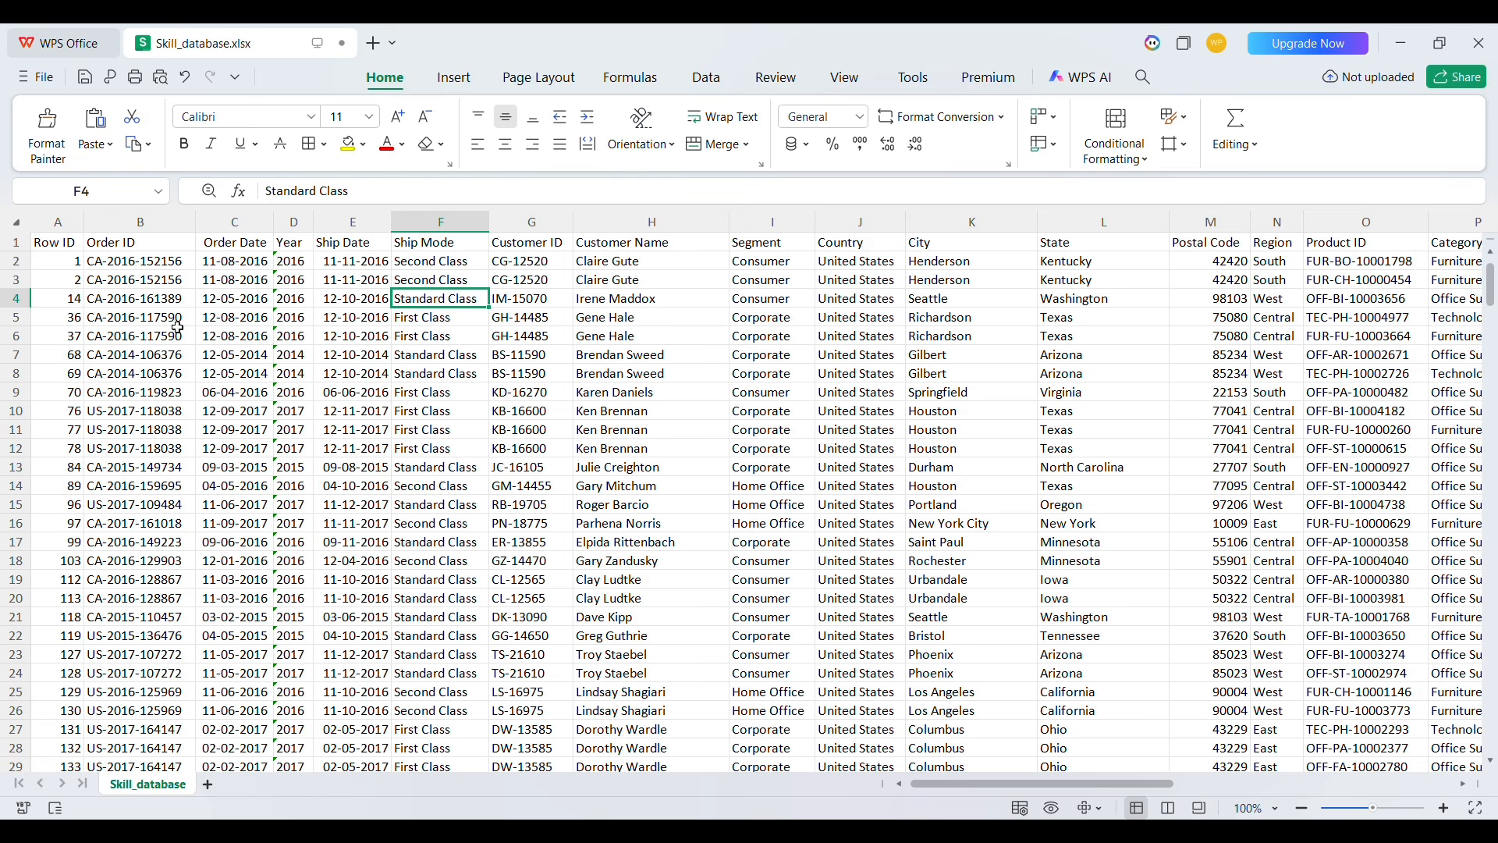
Narrow the Ship Mode and Customer ID columns by hand
left_click_drag(490, 225, 429, 234)
left_click(428, 241)
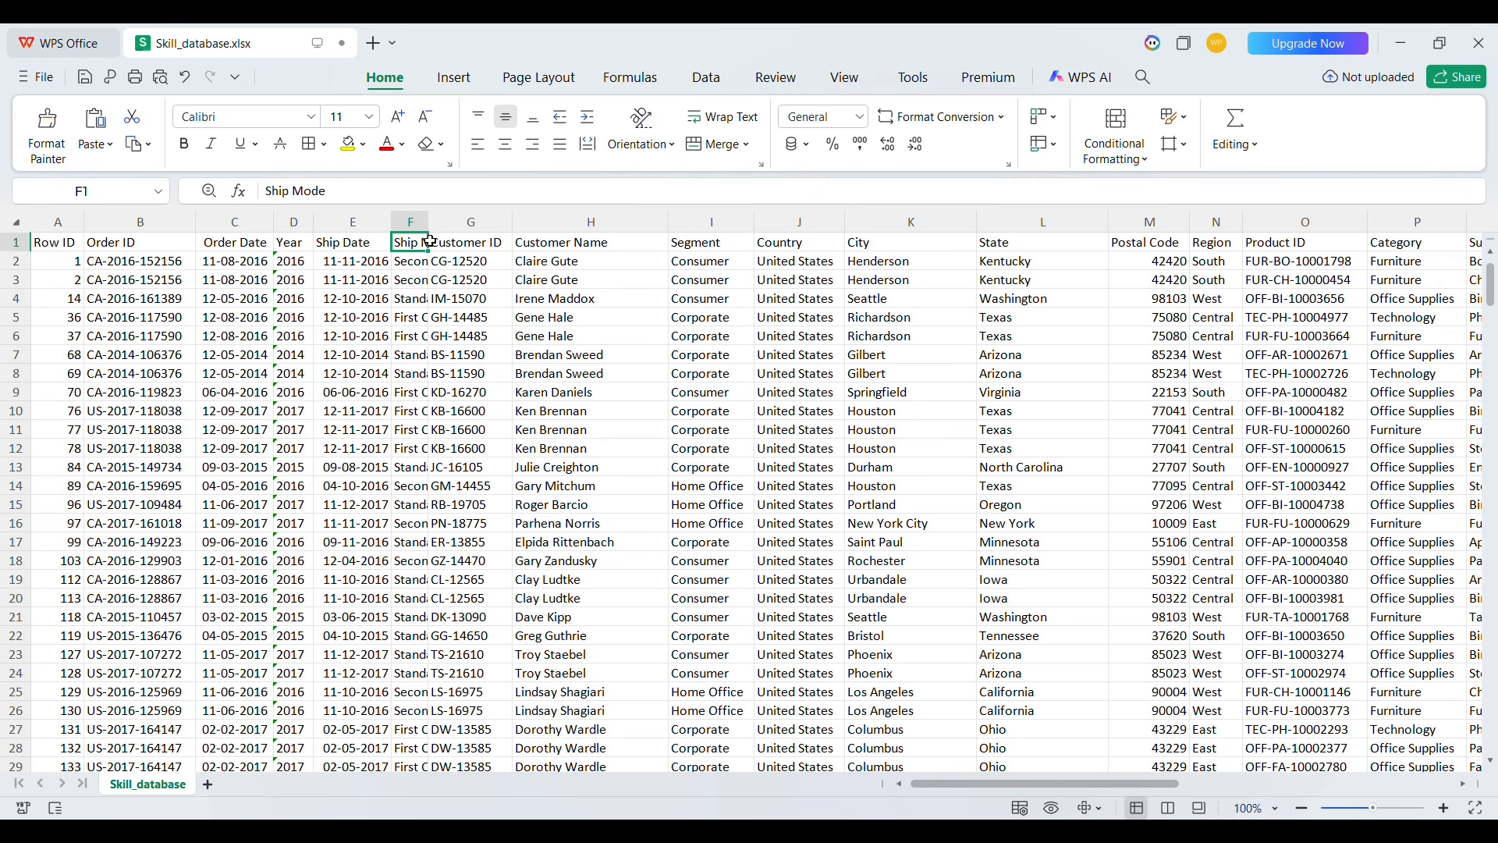
left_click_drag(515, 224, 470, 224)
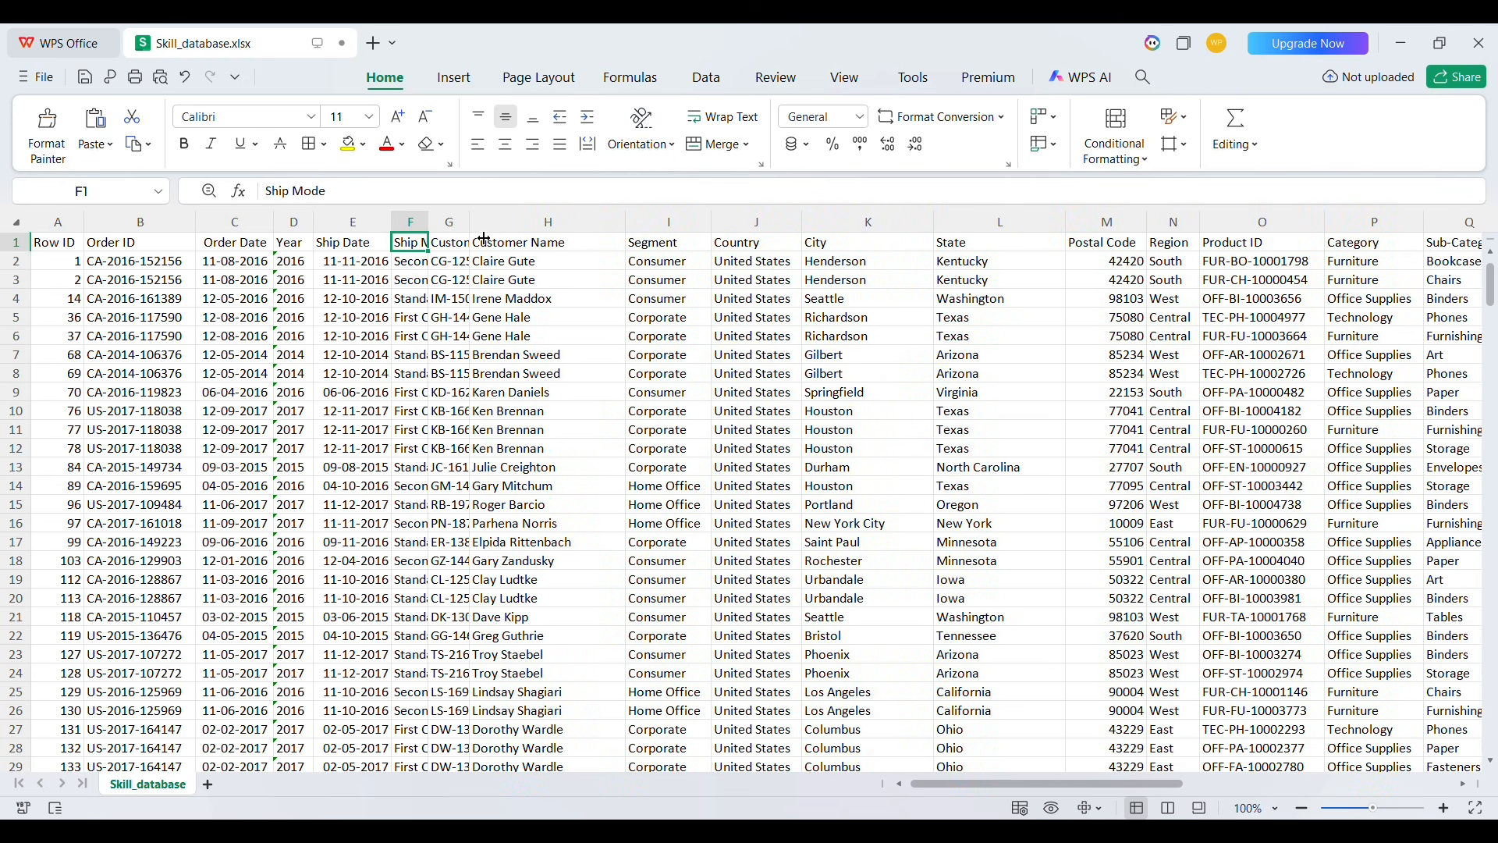
left_click(439, 303)
left_click(414, 258)
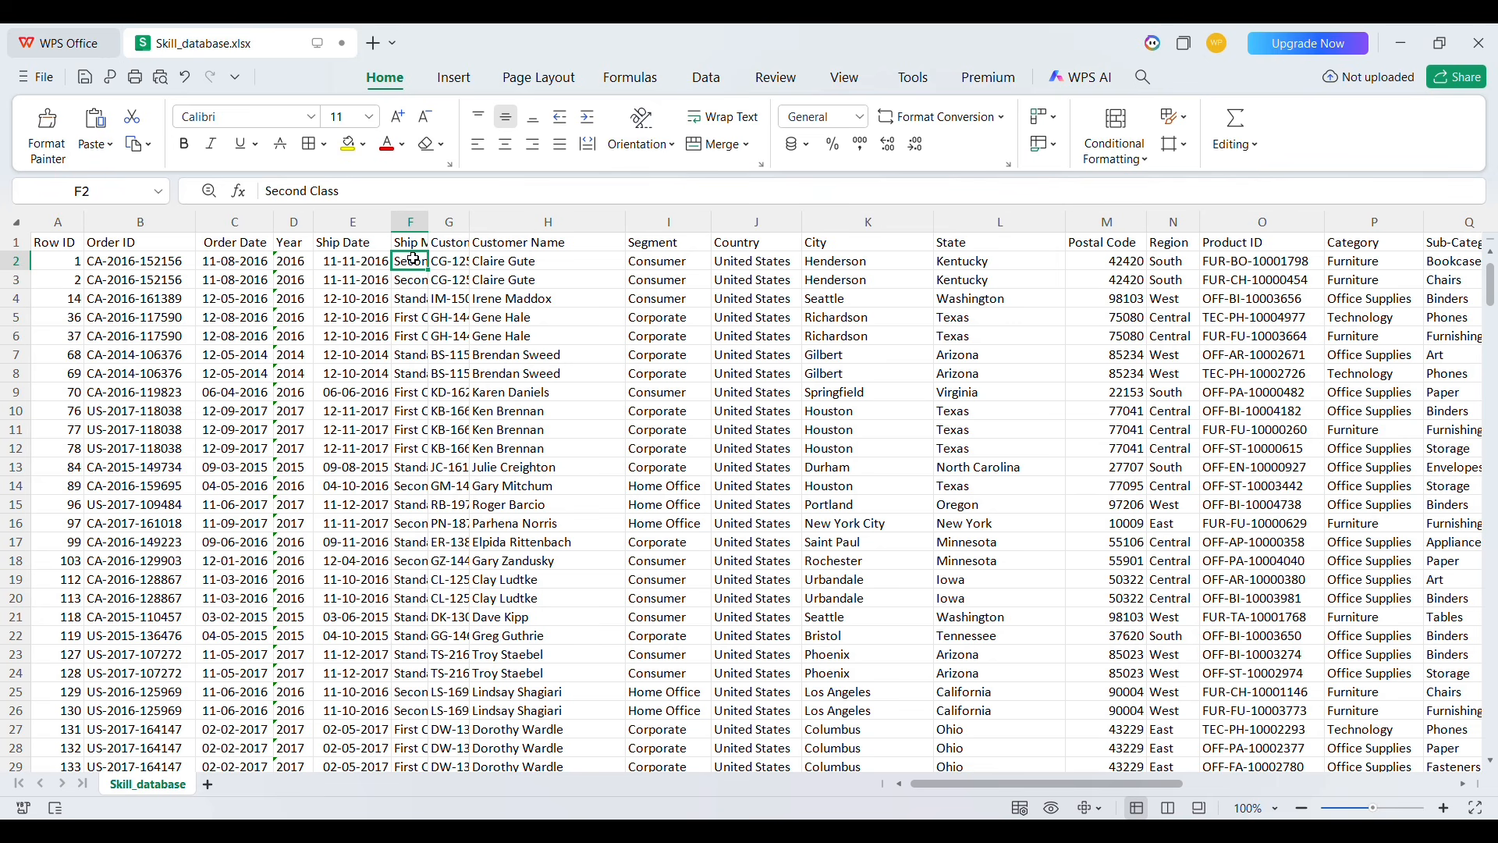
Autofit all column widths on the sheet again
left_click(23, 228)
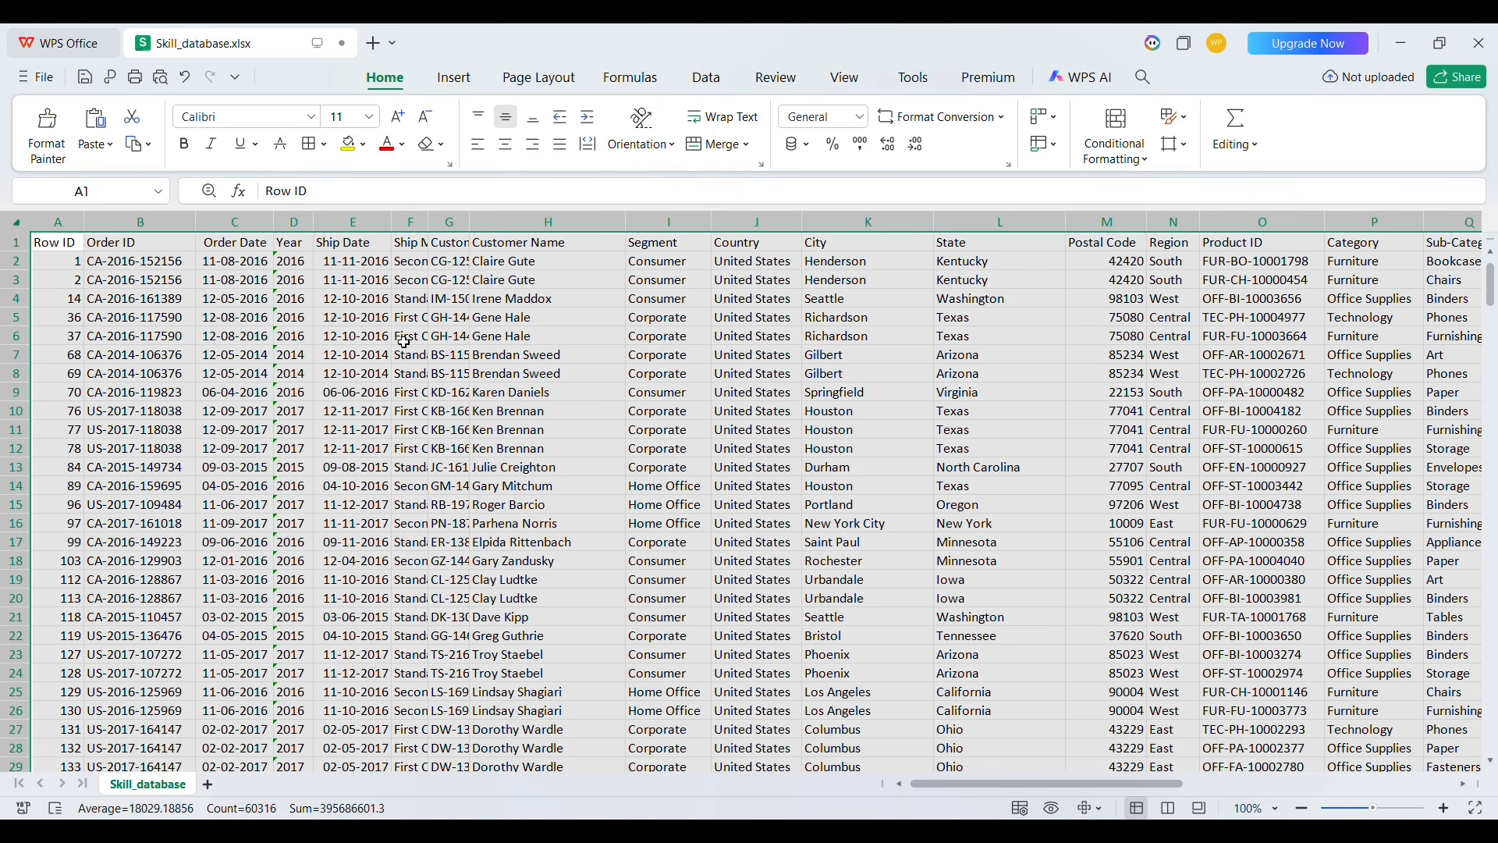
double_click(484, 231)
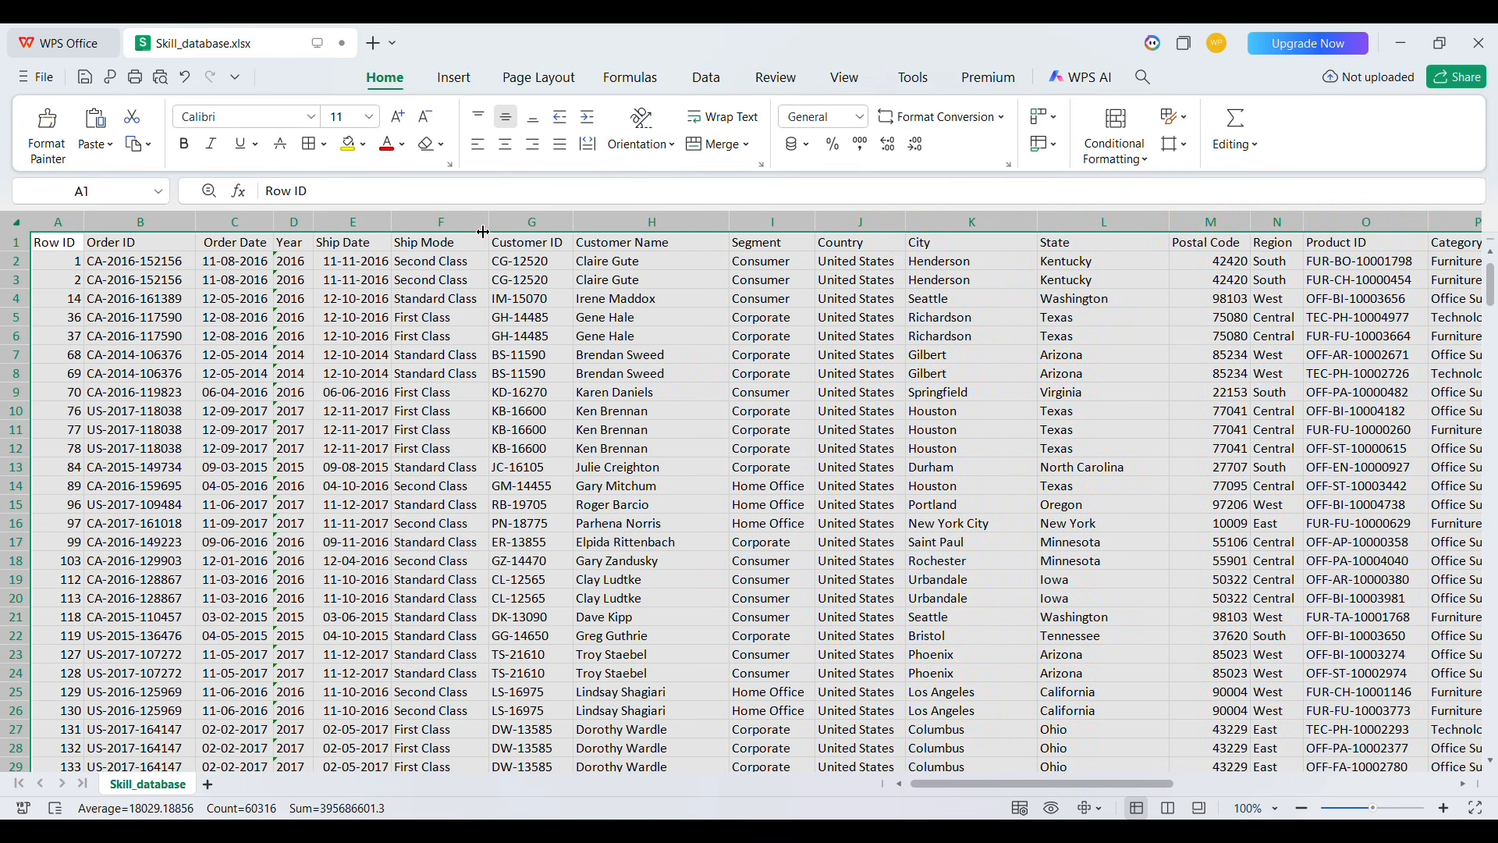
left_click(518, 320)
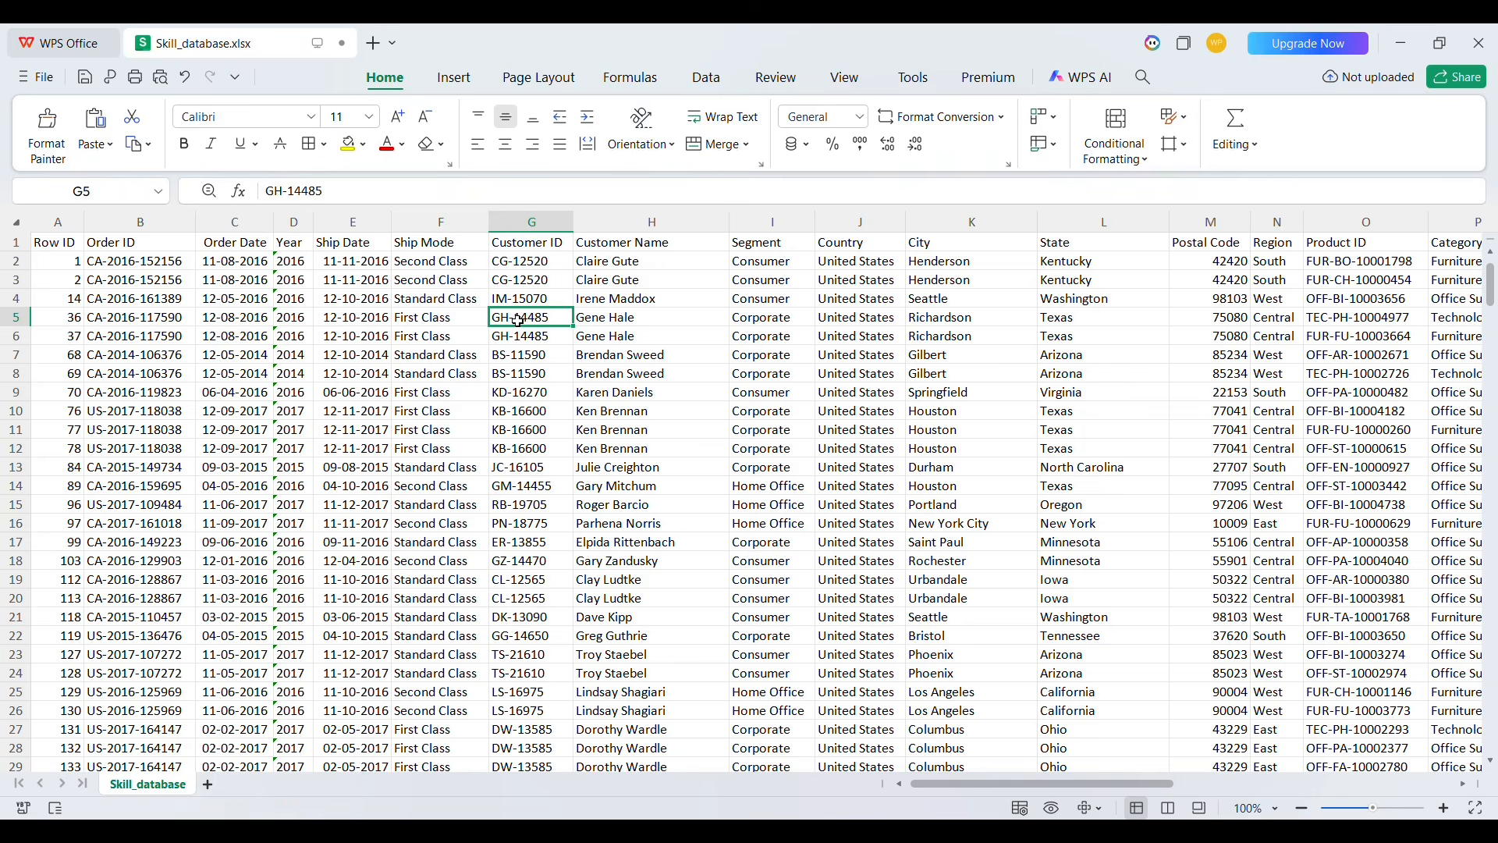
Move across the header row from Row ID to the end to review each column name
left_click(465, 265)
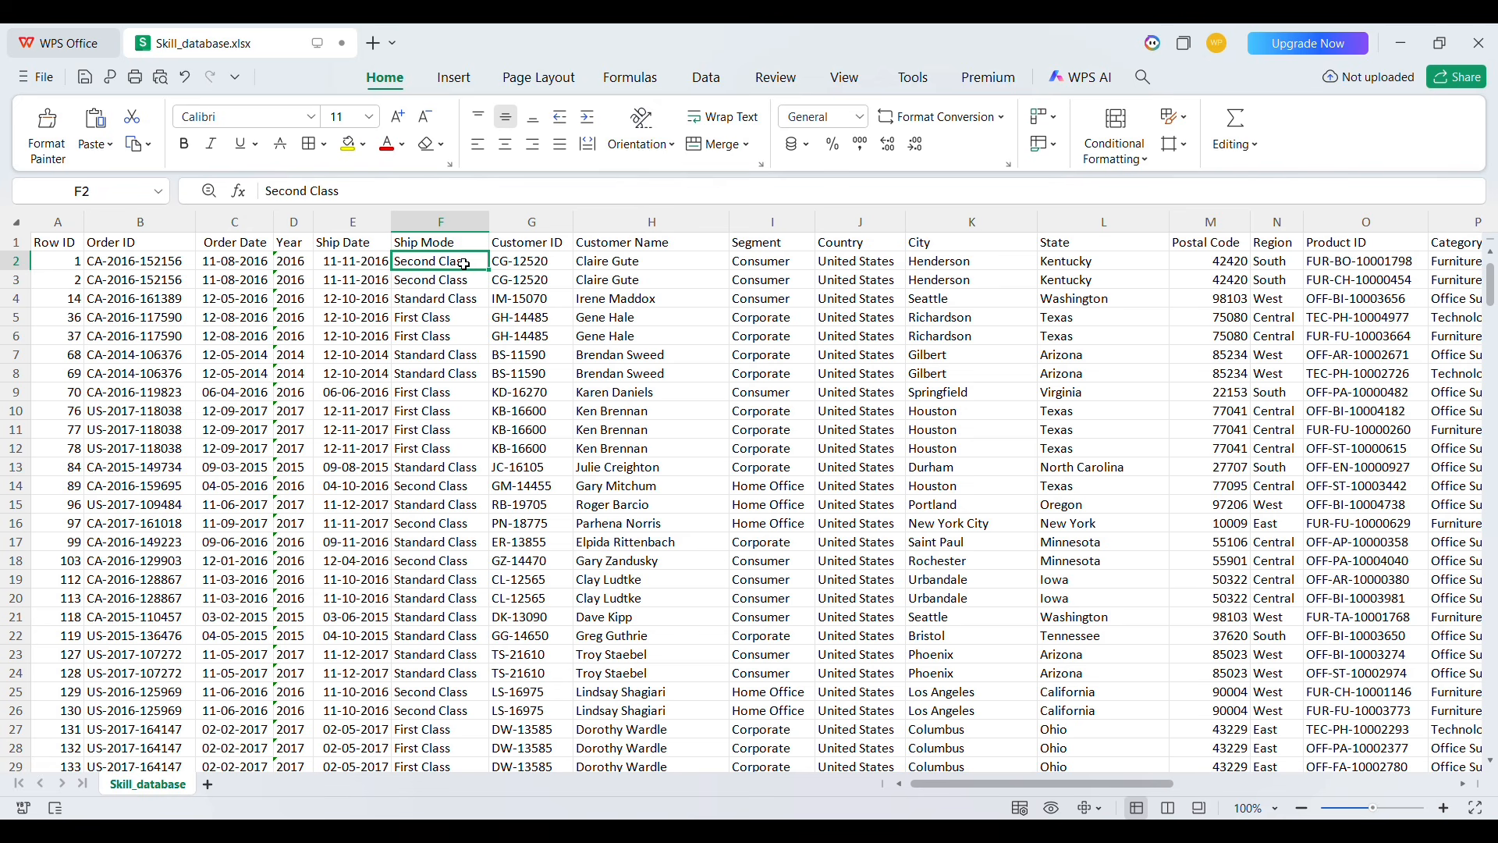
key("Left")
key("Left")
key("Left")
key("Left")
key("Left")
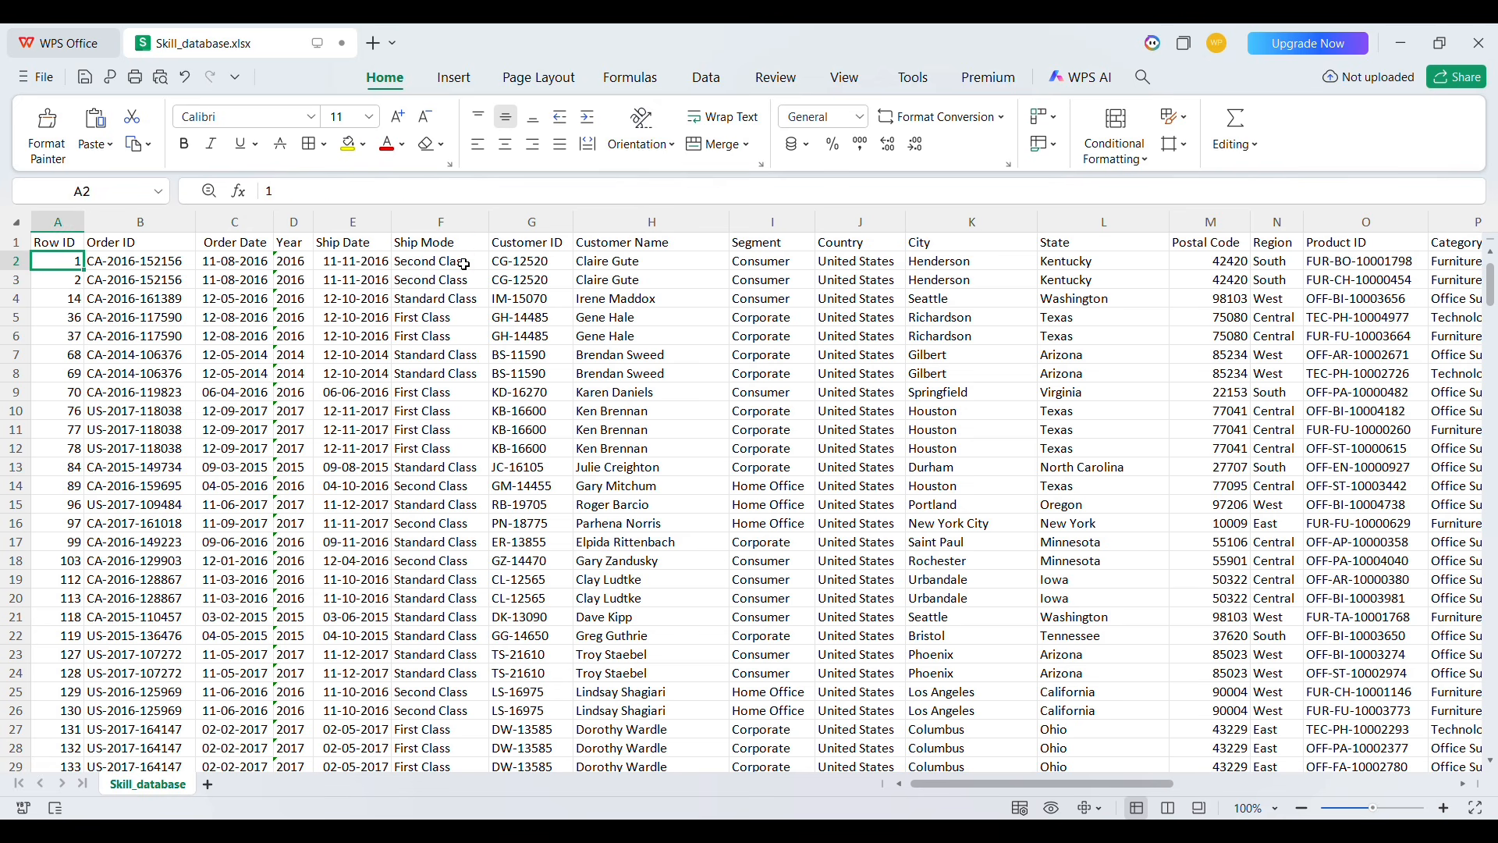
key("Up")
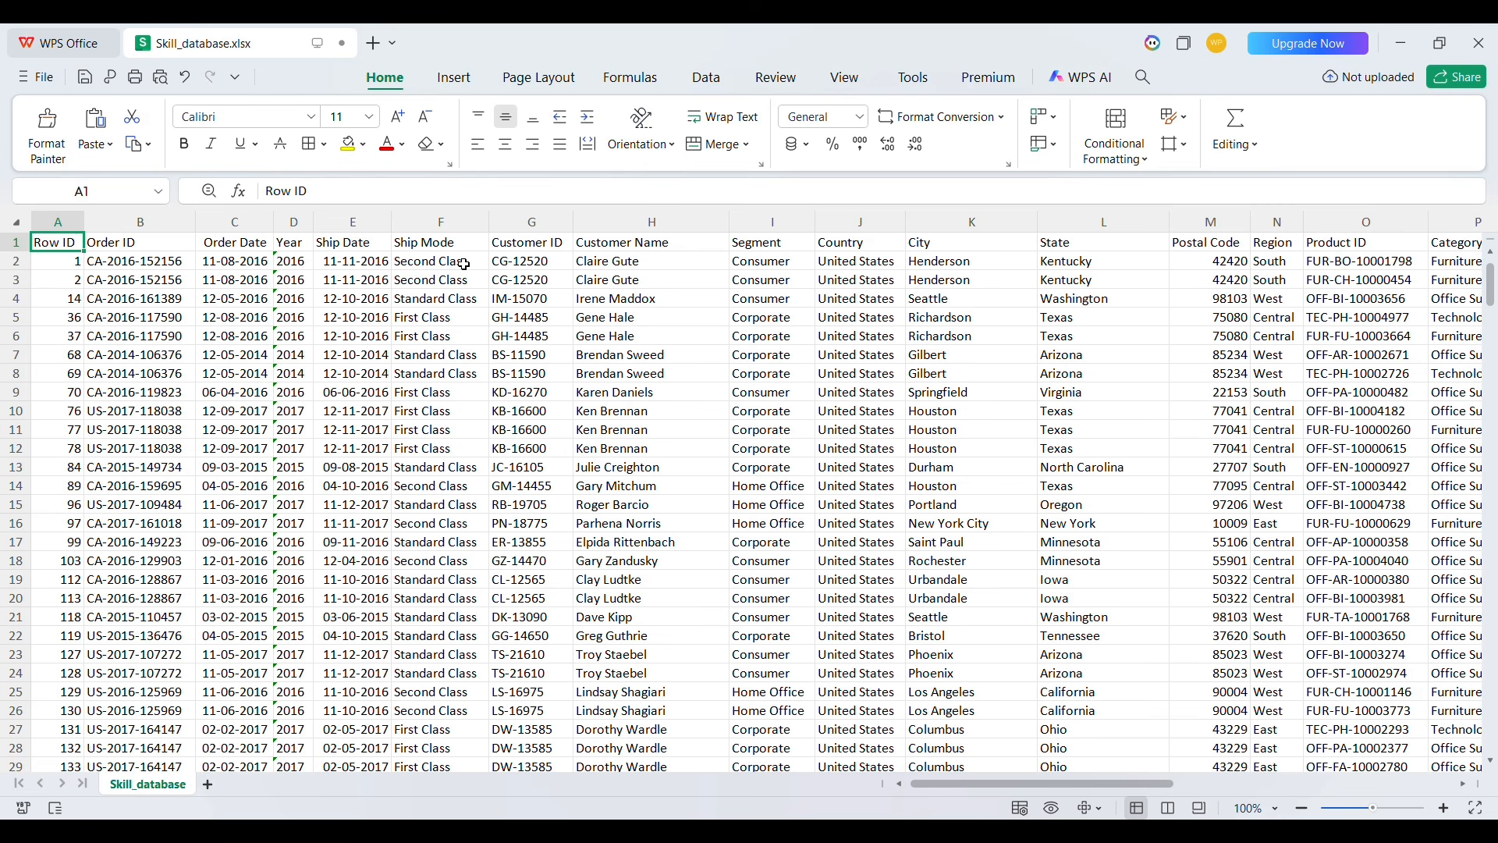
key("Right")
key("Right")
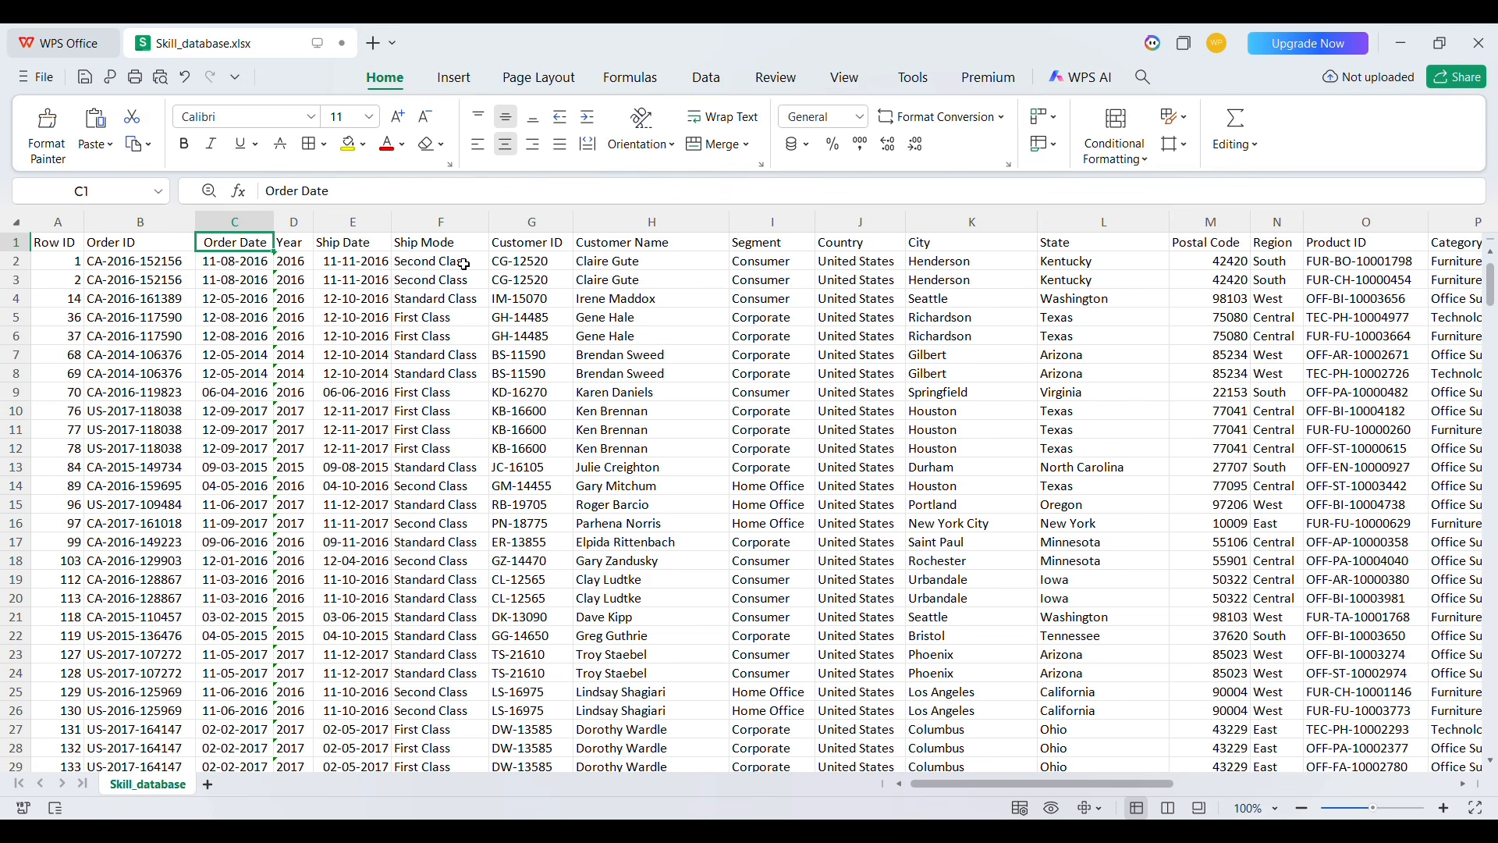
key("Right")
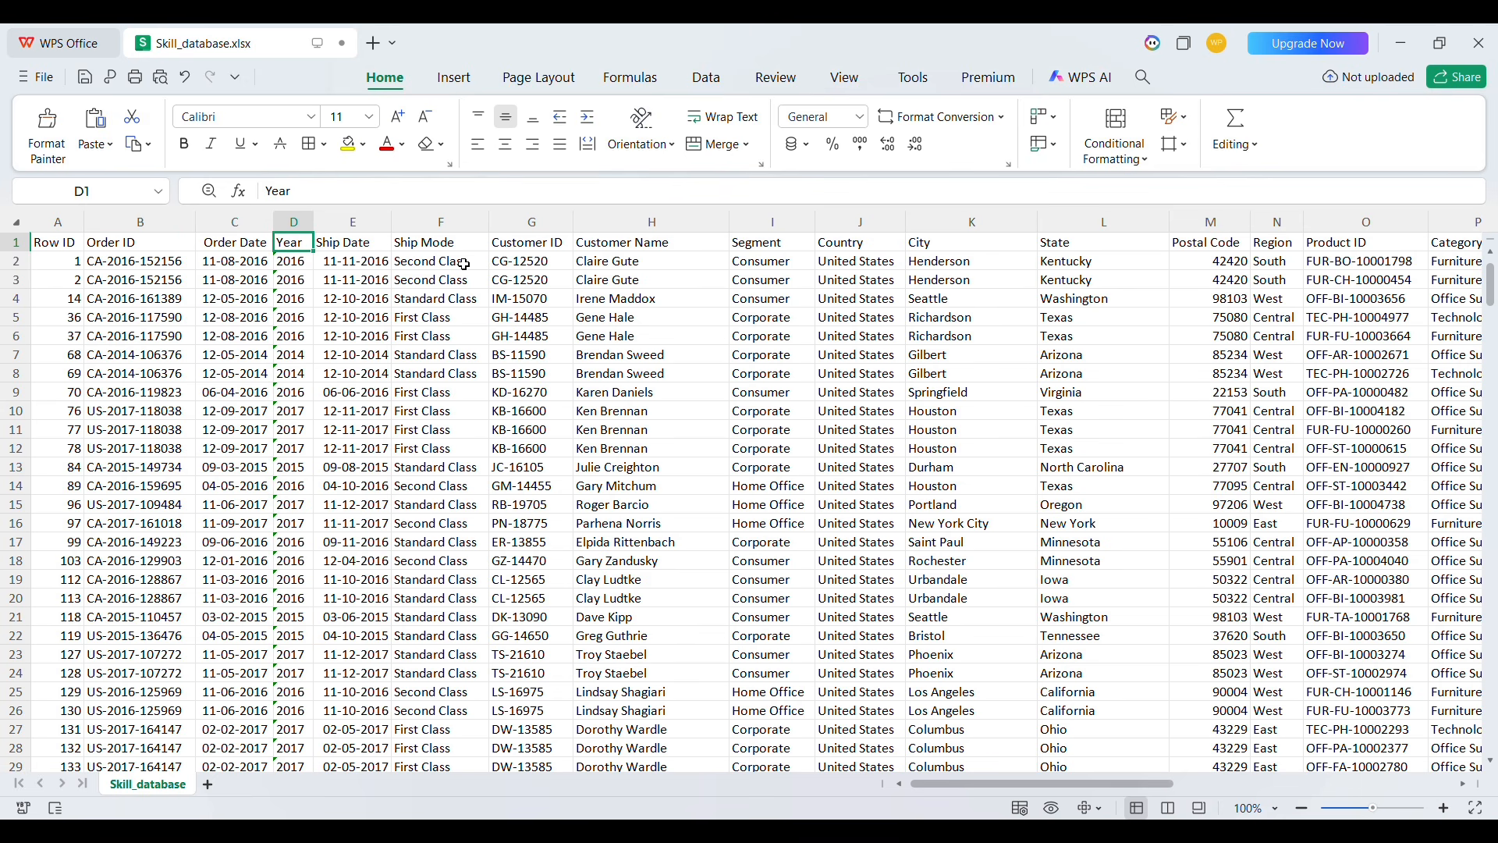
key("Right")
key("Right")
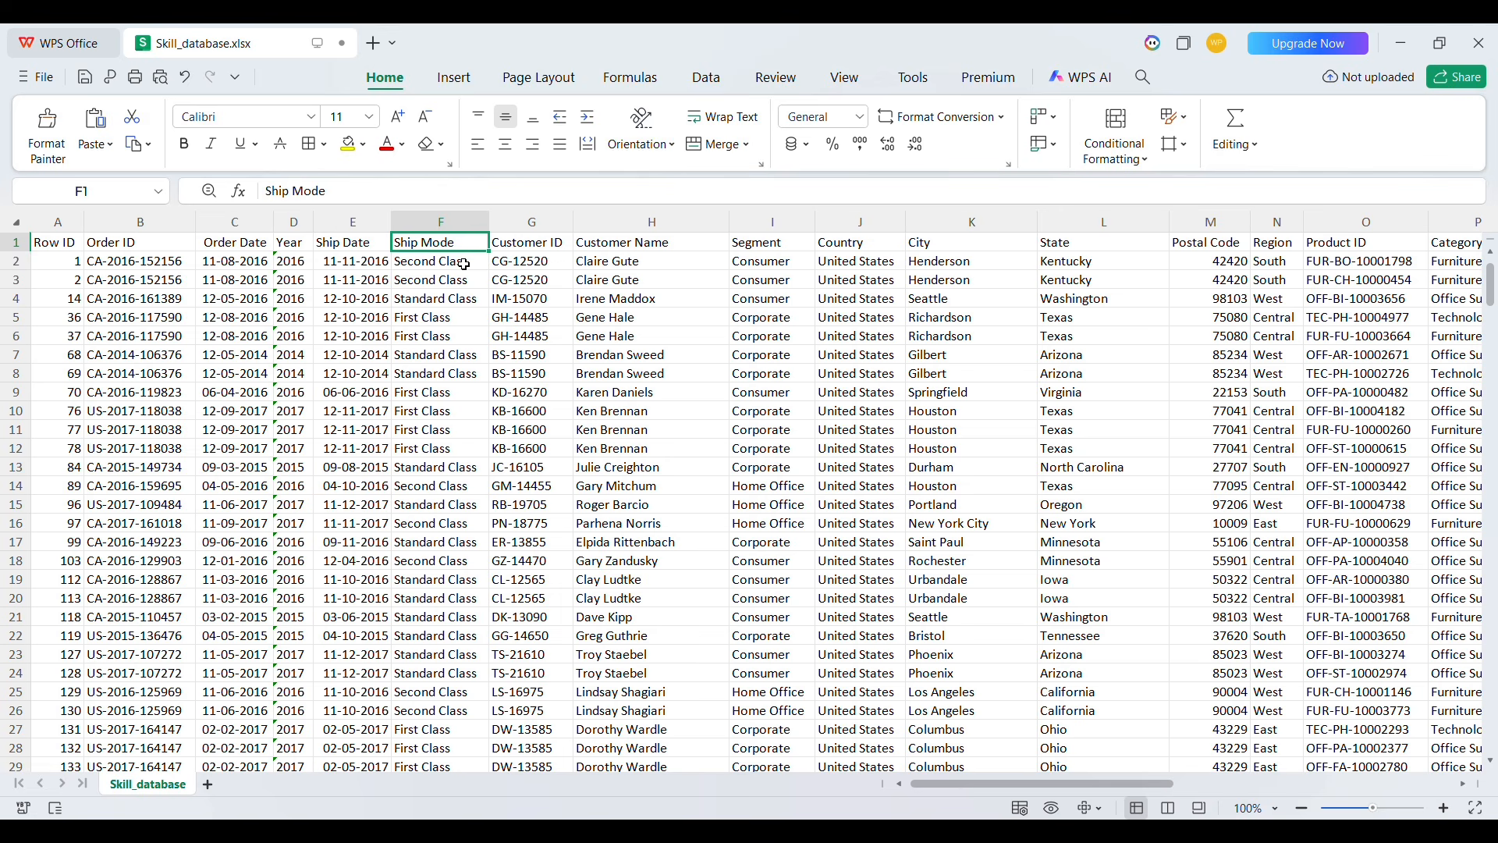
key("Right")
key("Right")
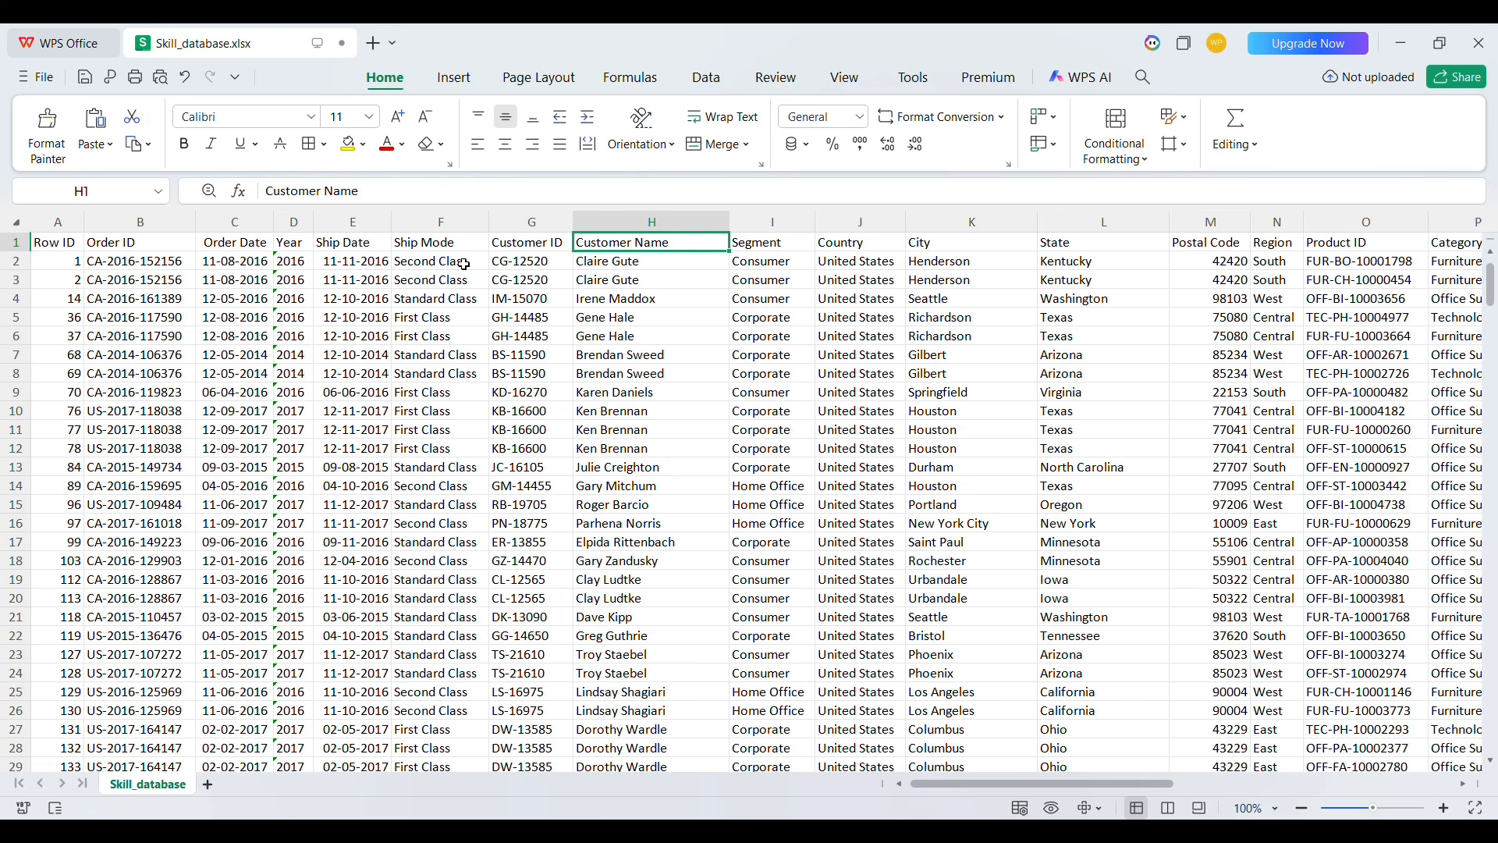
key("Right")
key("Right")
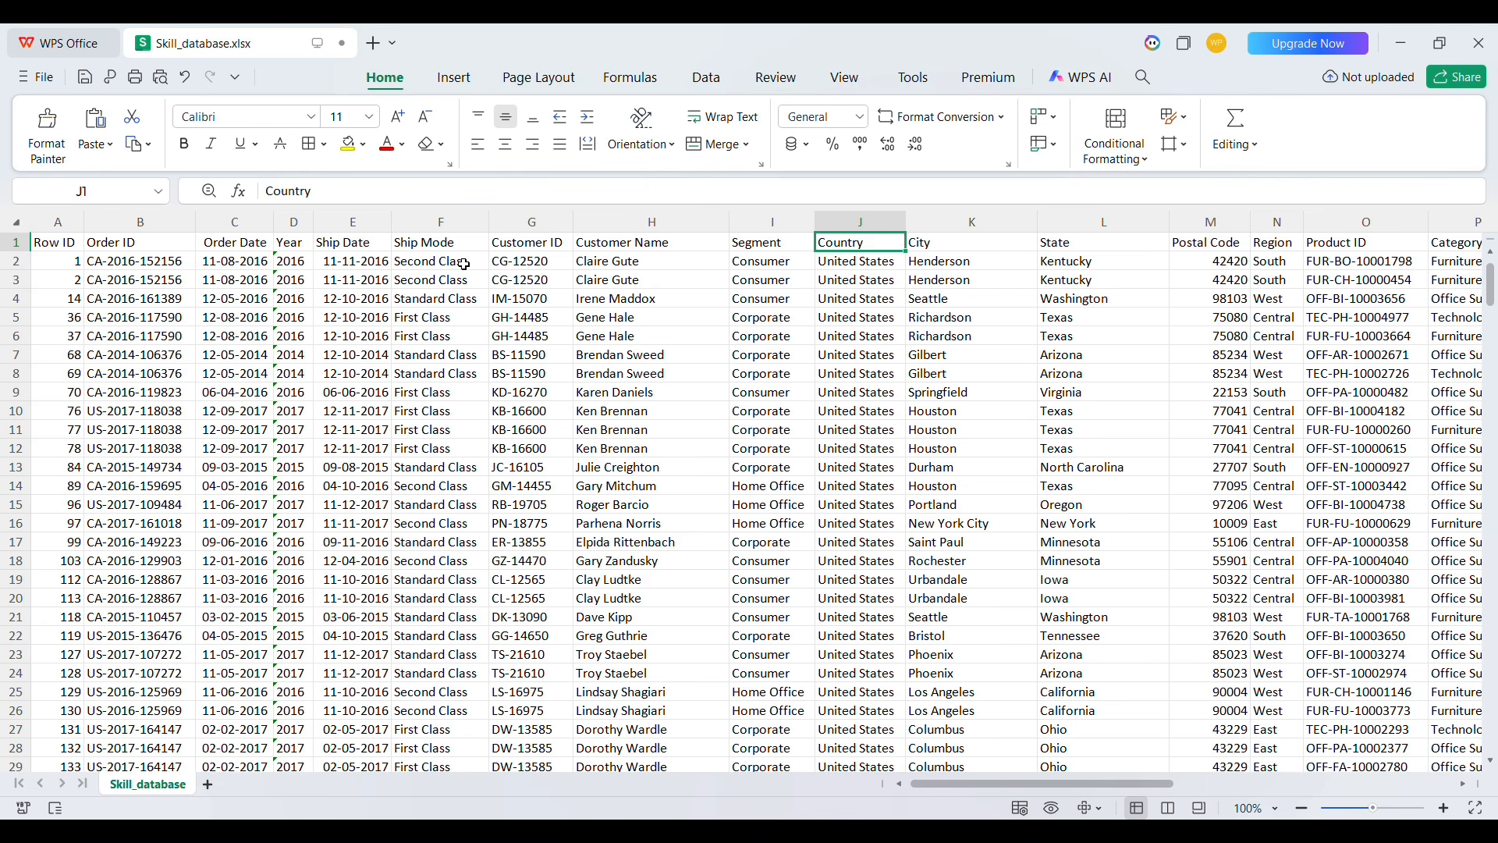
key("Right")
key("Right")
key("Right")
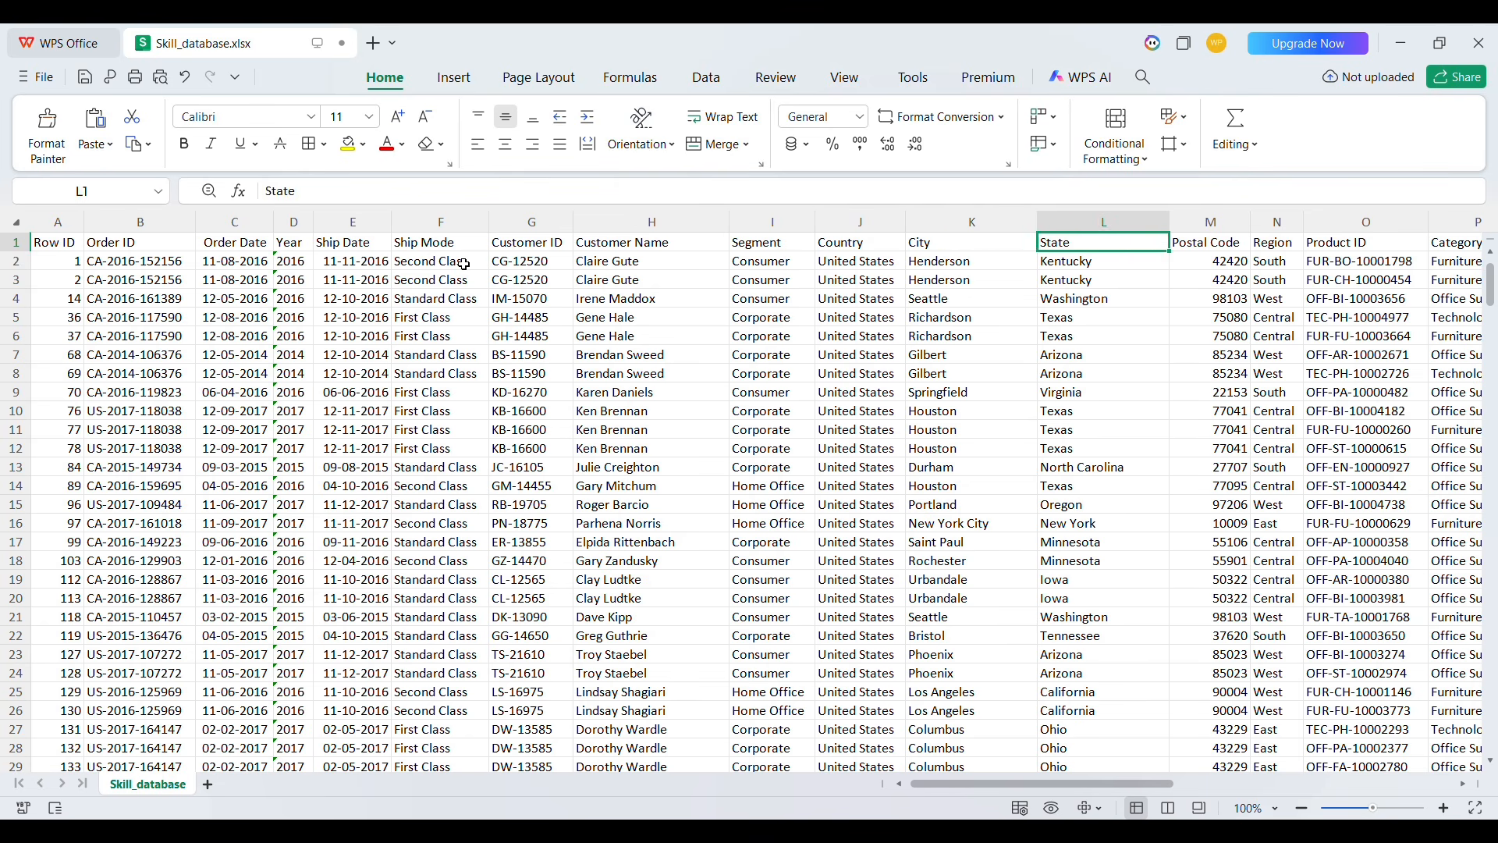
key("Right")
key("Right")
key("Right")
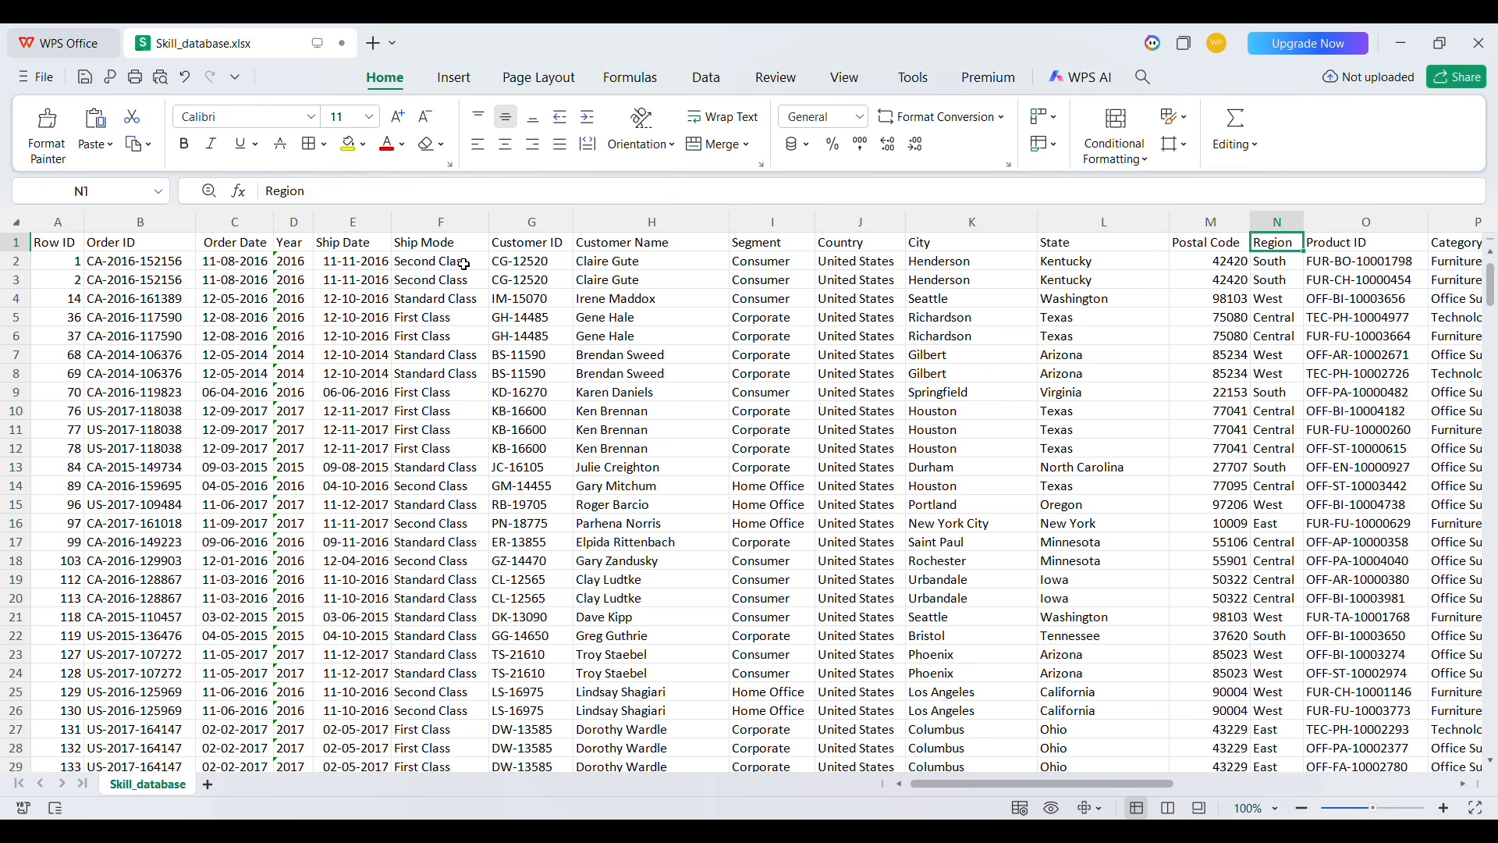
key("Right")
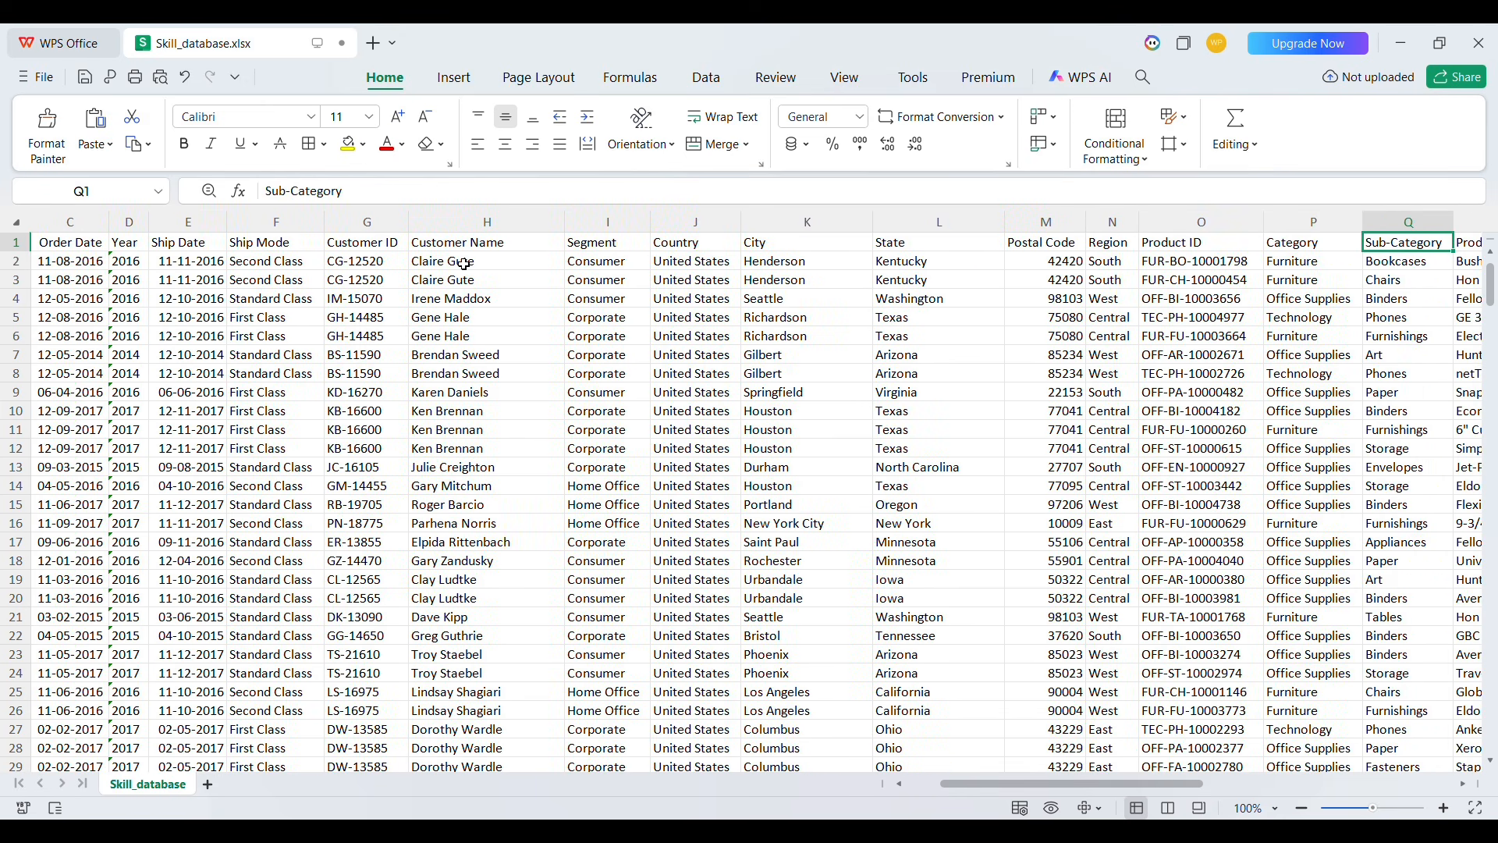
key("Right")
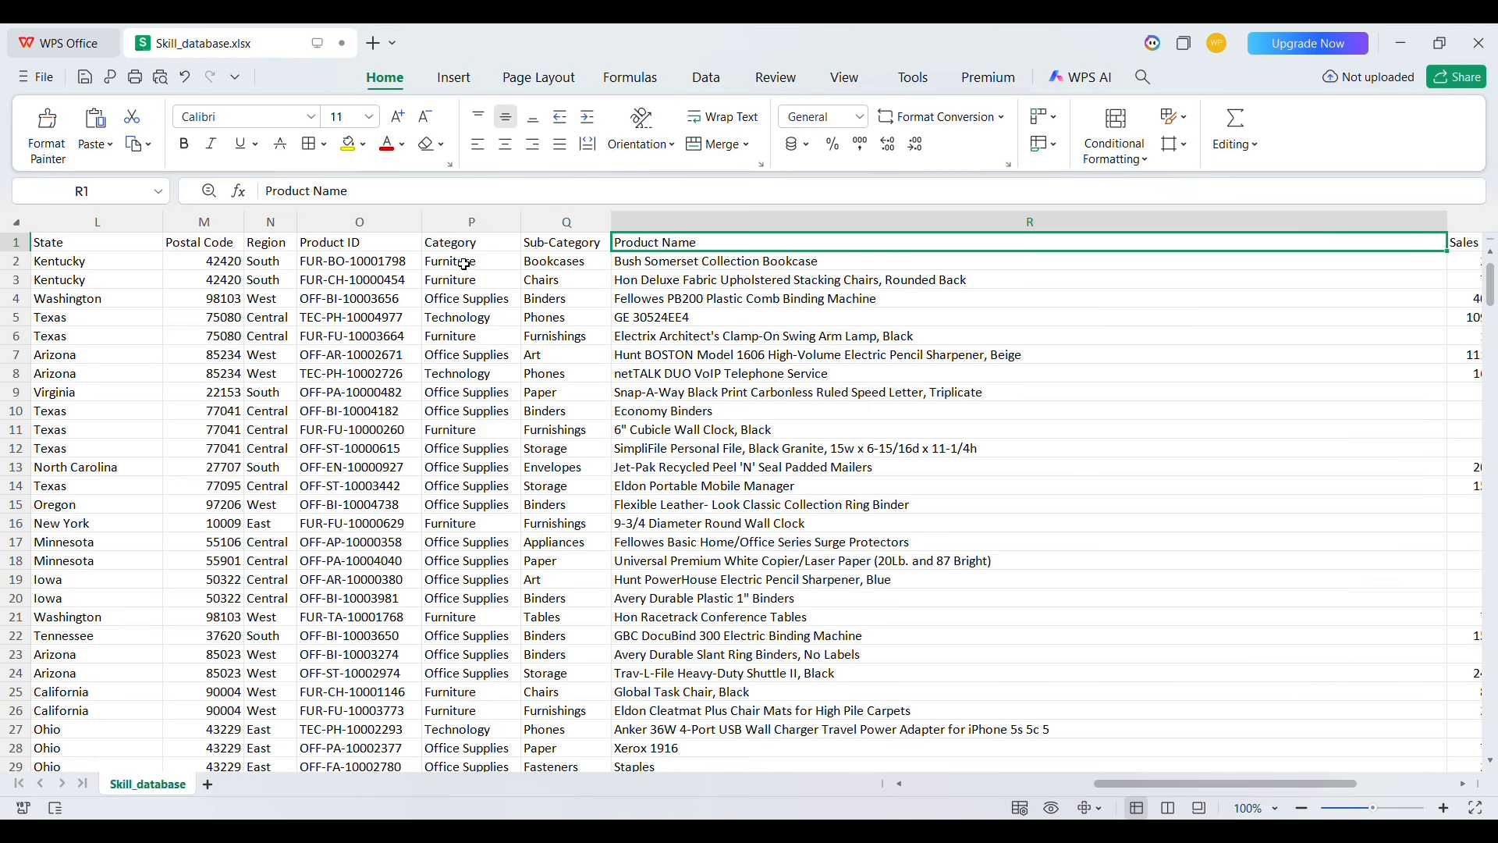
key("Right")
key("Right")
key("Right")
key("Right")
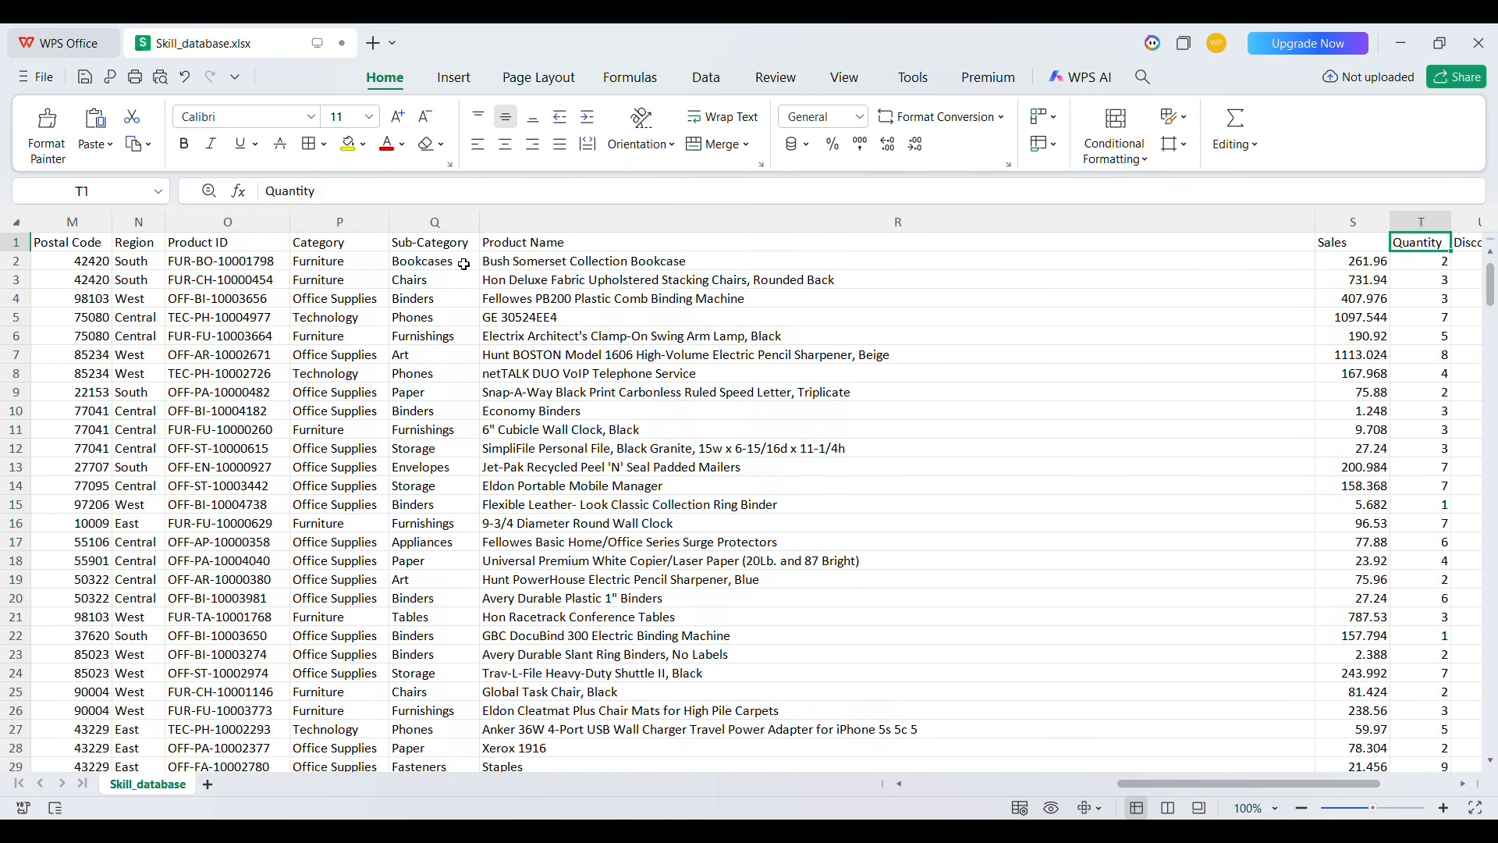
key("Right")
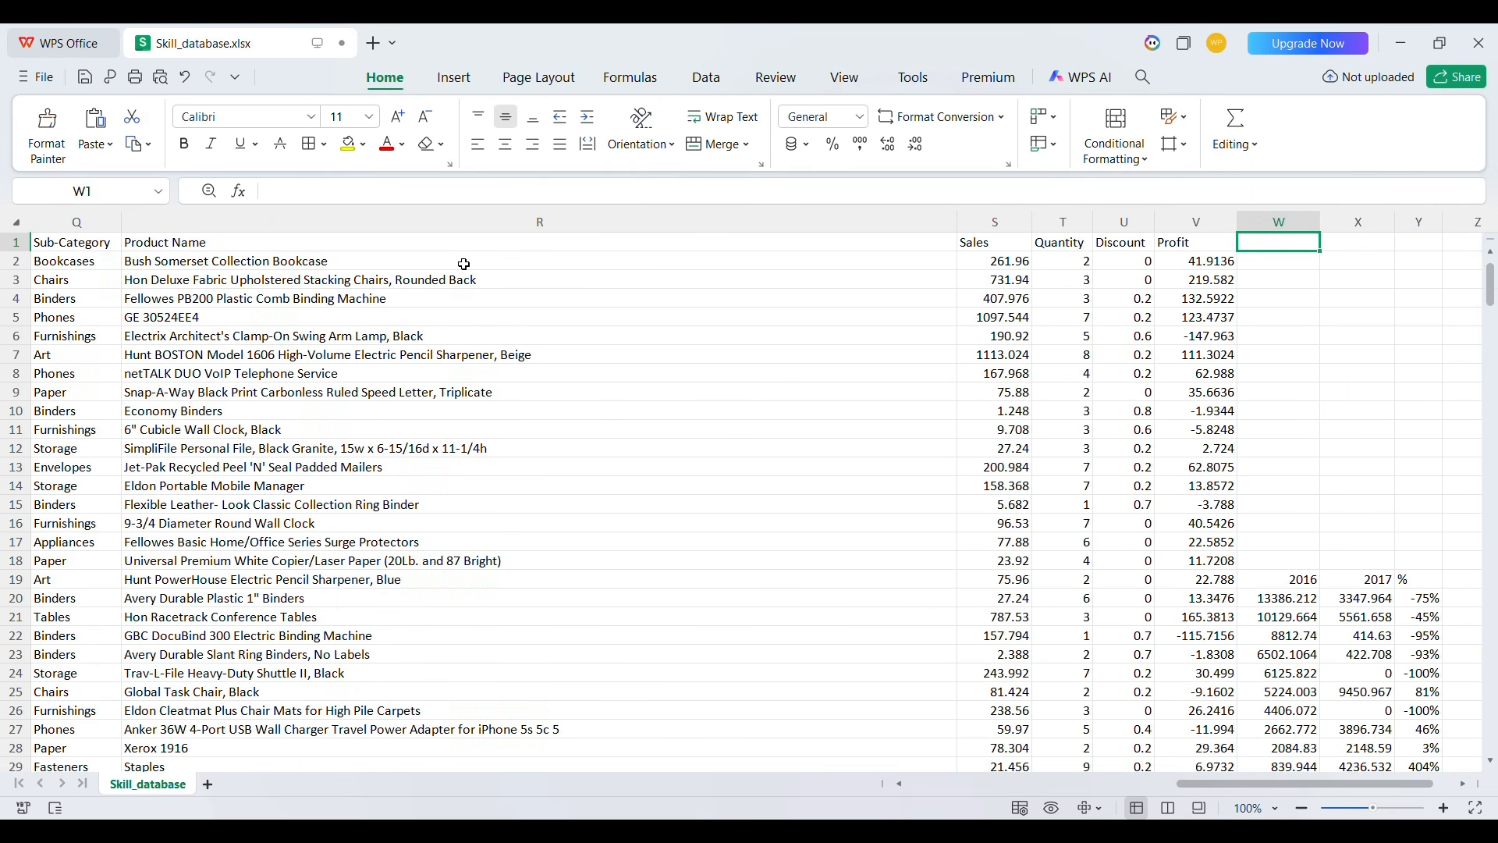
Clear the contents of columns W through Y beside the Profit column
key("ctrl+space")
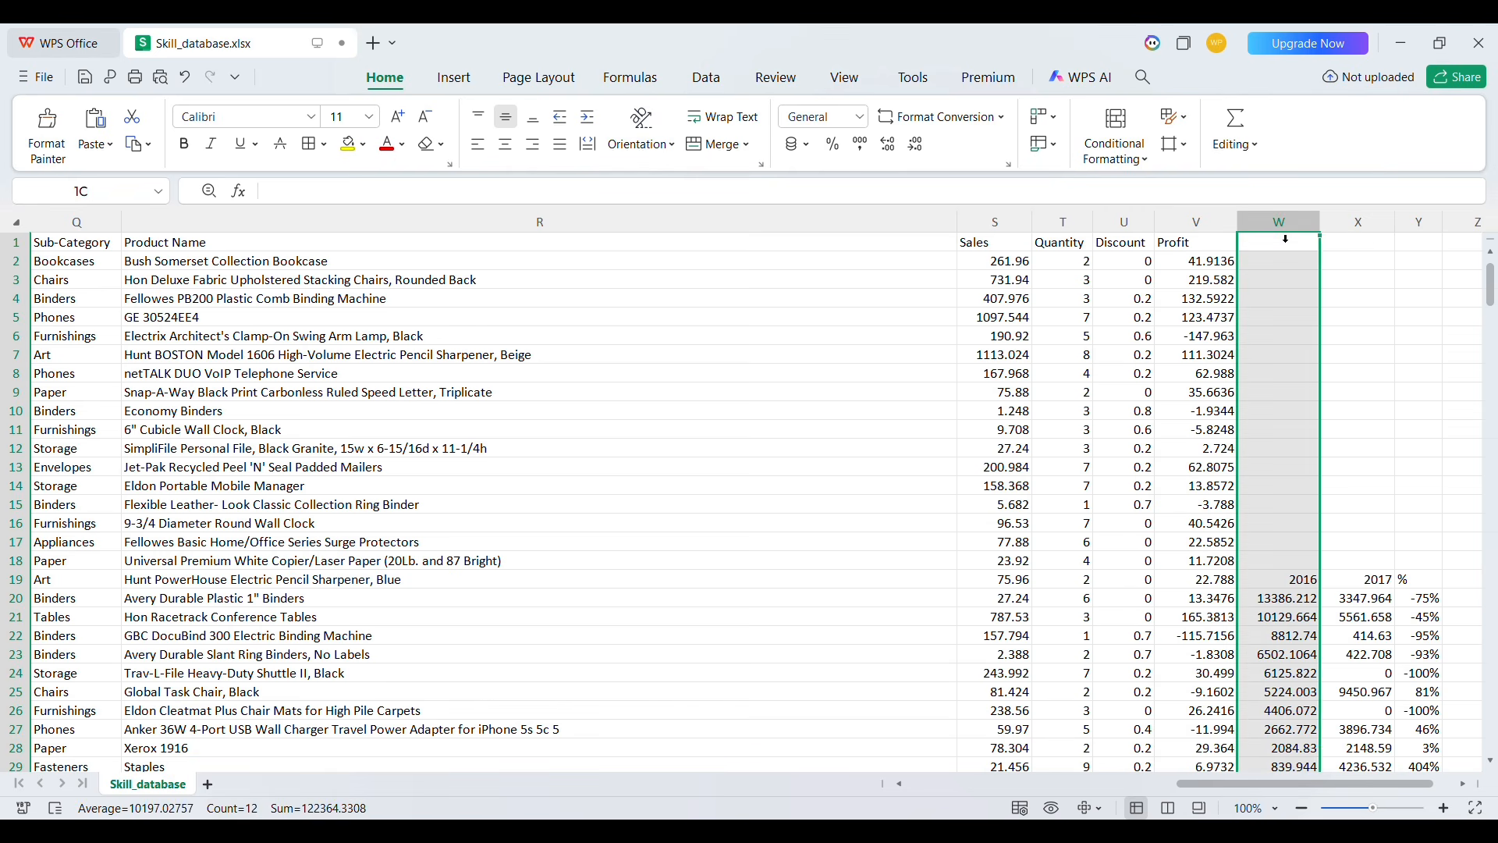
key("shift+Right")
key("shift+Right")
key("Delete")
left_click(995, 337)
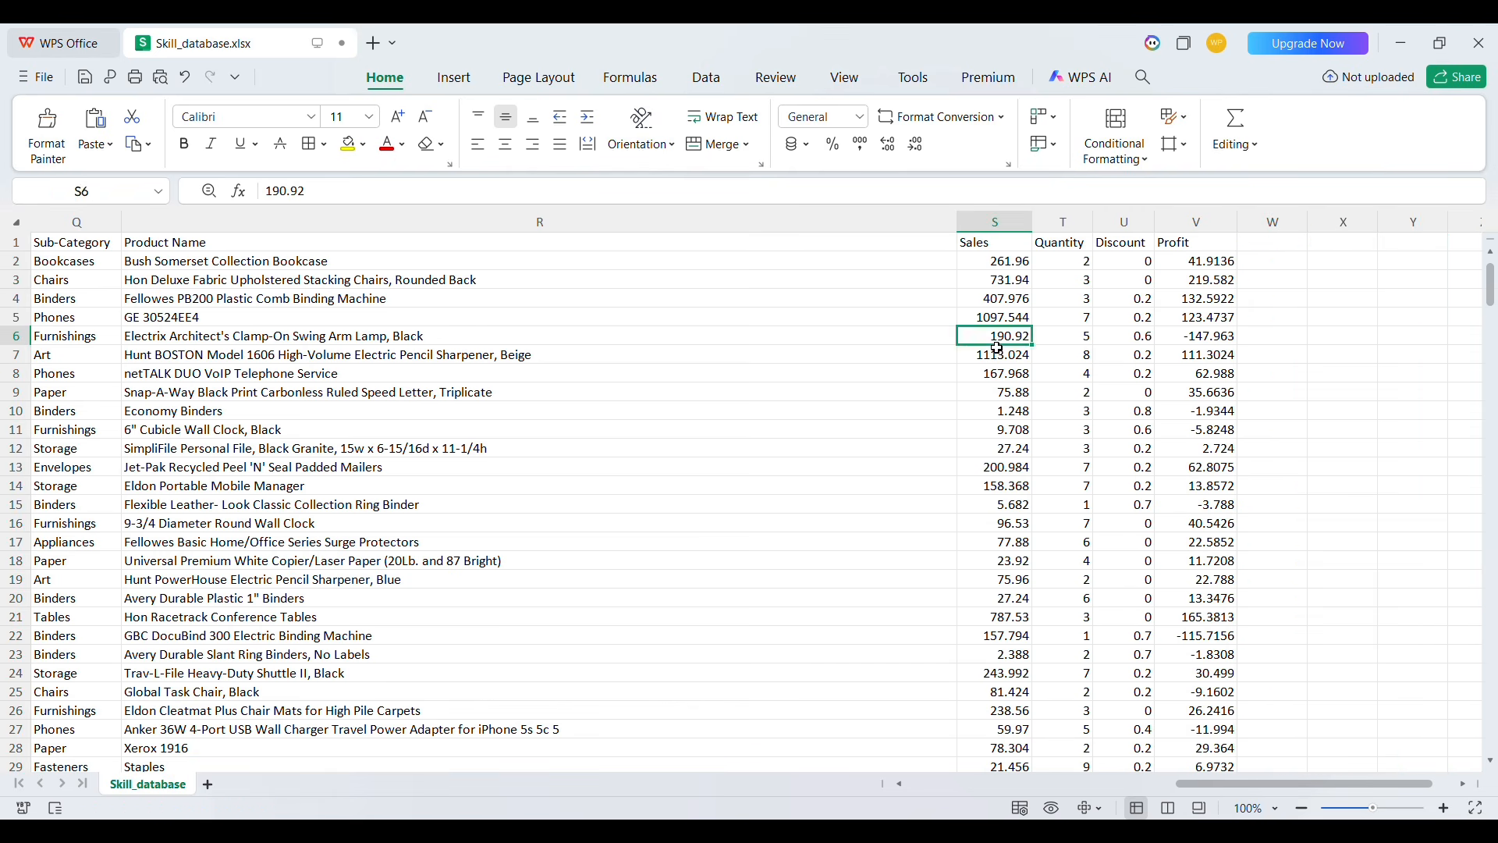
Review the header cells moving back from Profit towards Row ID
double_click(995, 337)
left_click(1209, 248)
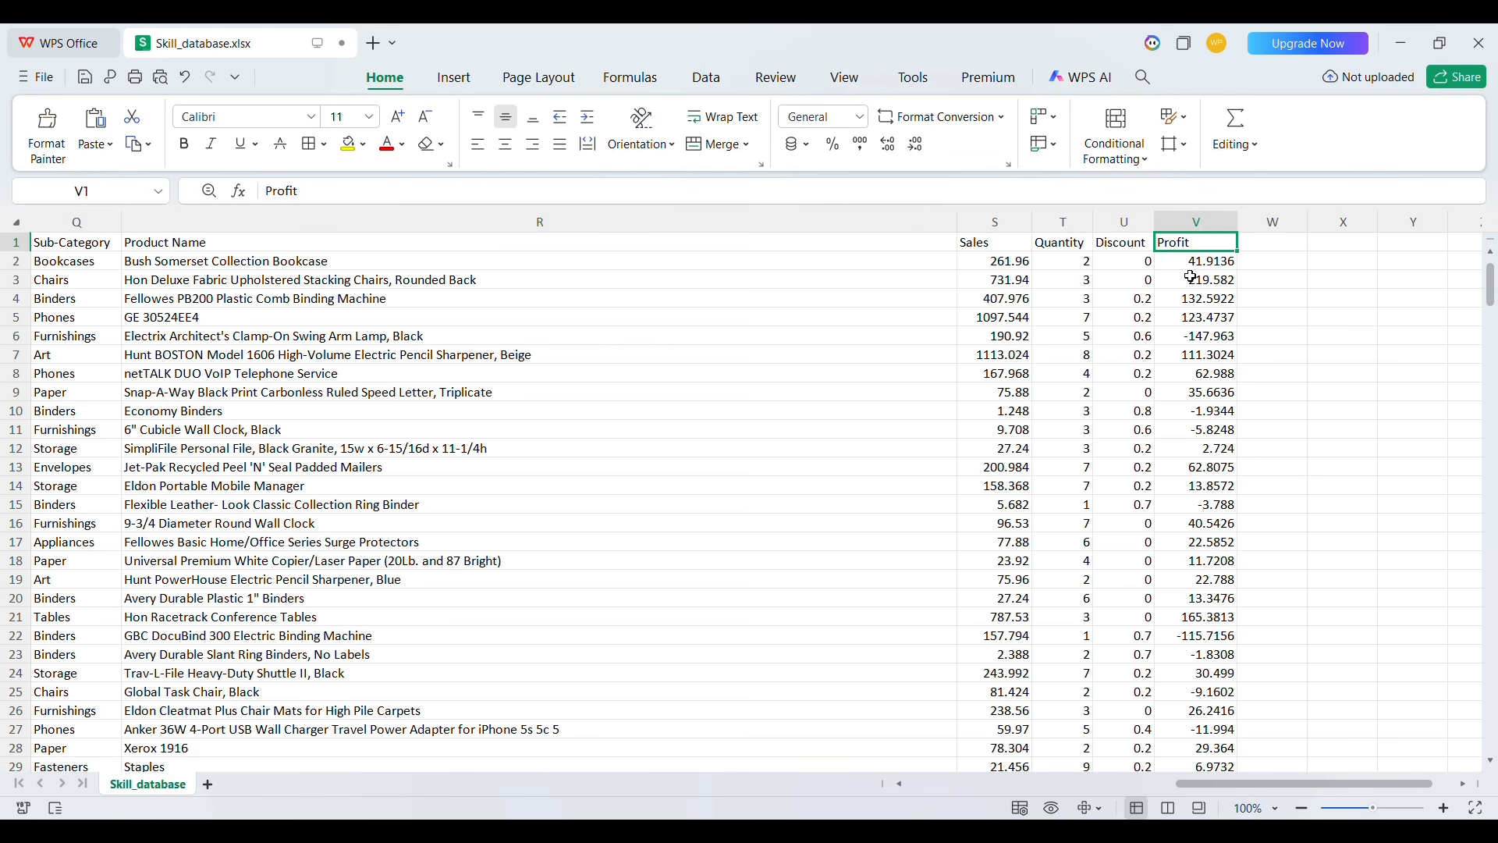
key("Down")
key("Up")
key("Left")
key("Left")
key("Left")
key("Left")
key("Left")
key("Left")
key("Left")
key("Left")
key("Left")
key("Left")
key("Left")
key("Left")
key("Left")
key("Left")
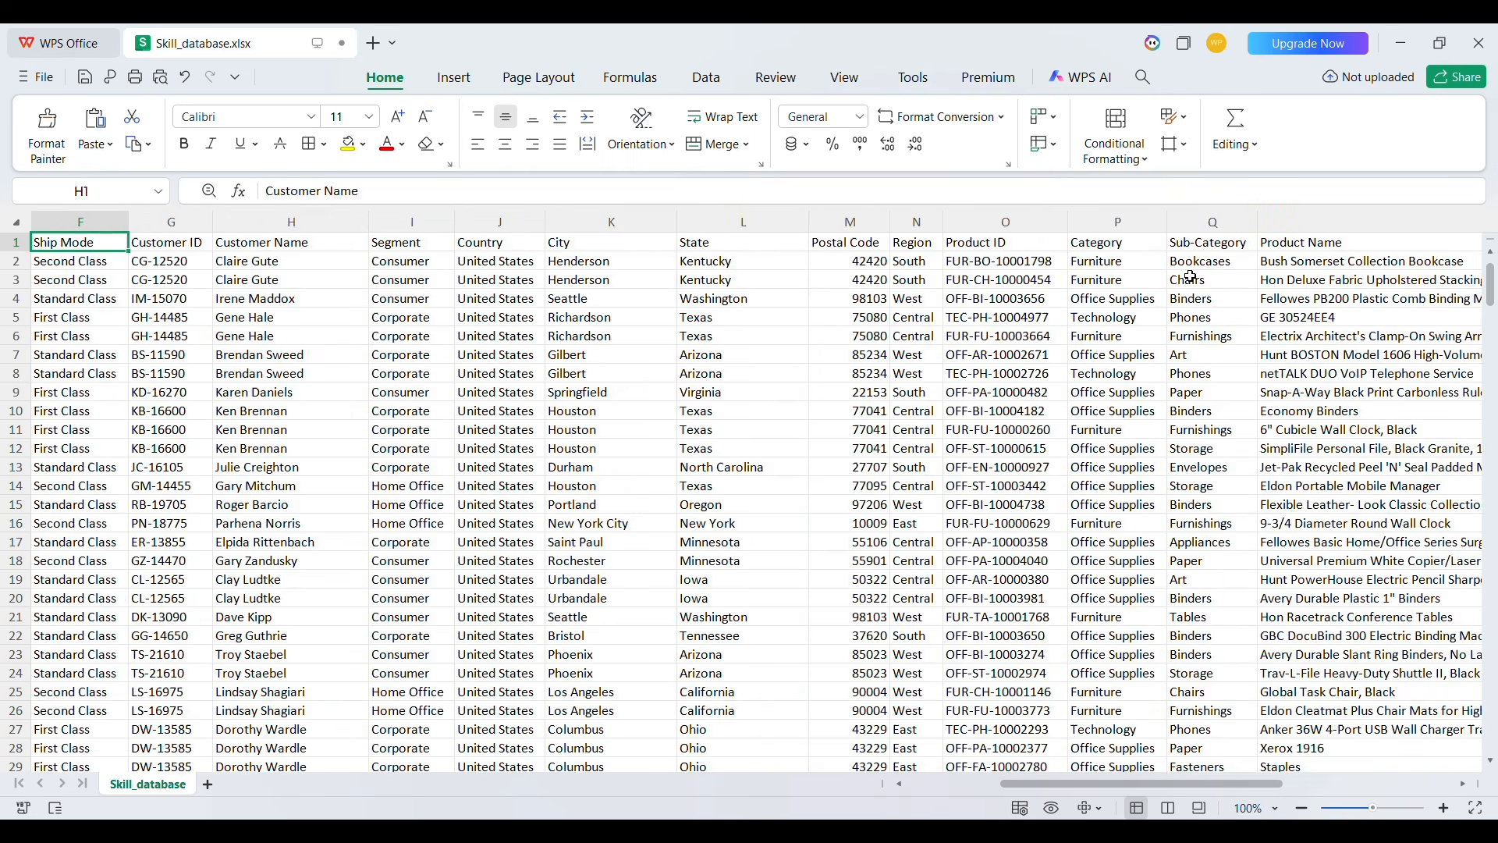
key("Left")
key("Left")
key("Left")
key("Left")
key("Left")
key("Left")
key("Left")
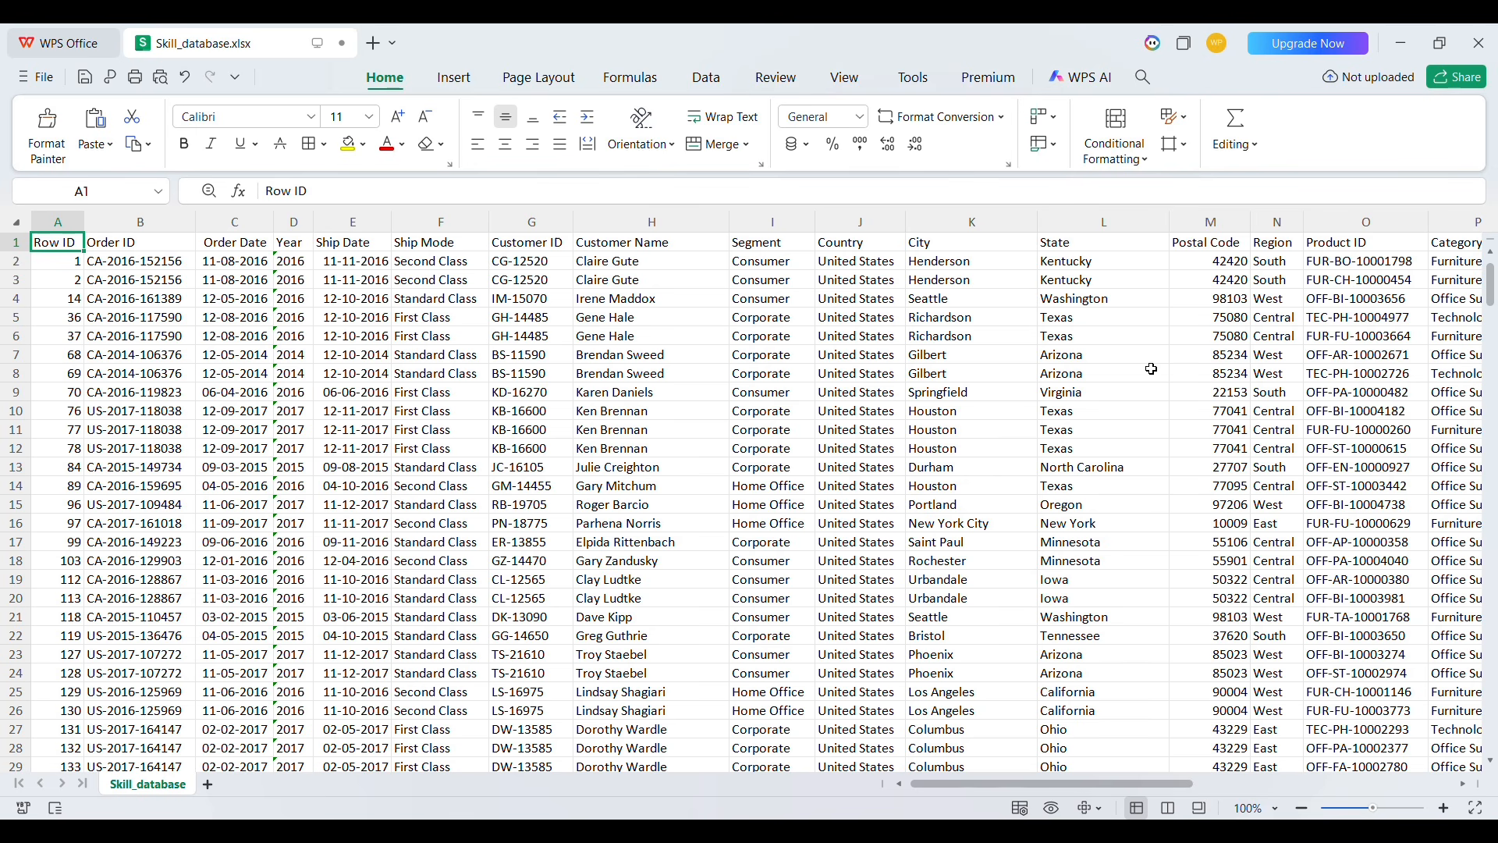
Step along the header row to the last column and back, scrolling through the rows
key("Right")
key("Right")
key("Right")
key("Right")
key("Right")
key("Right")
key("Right")
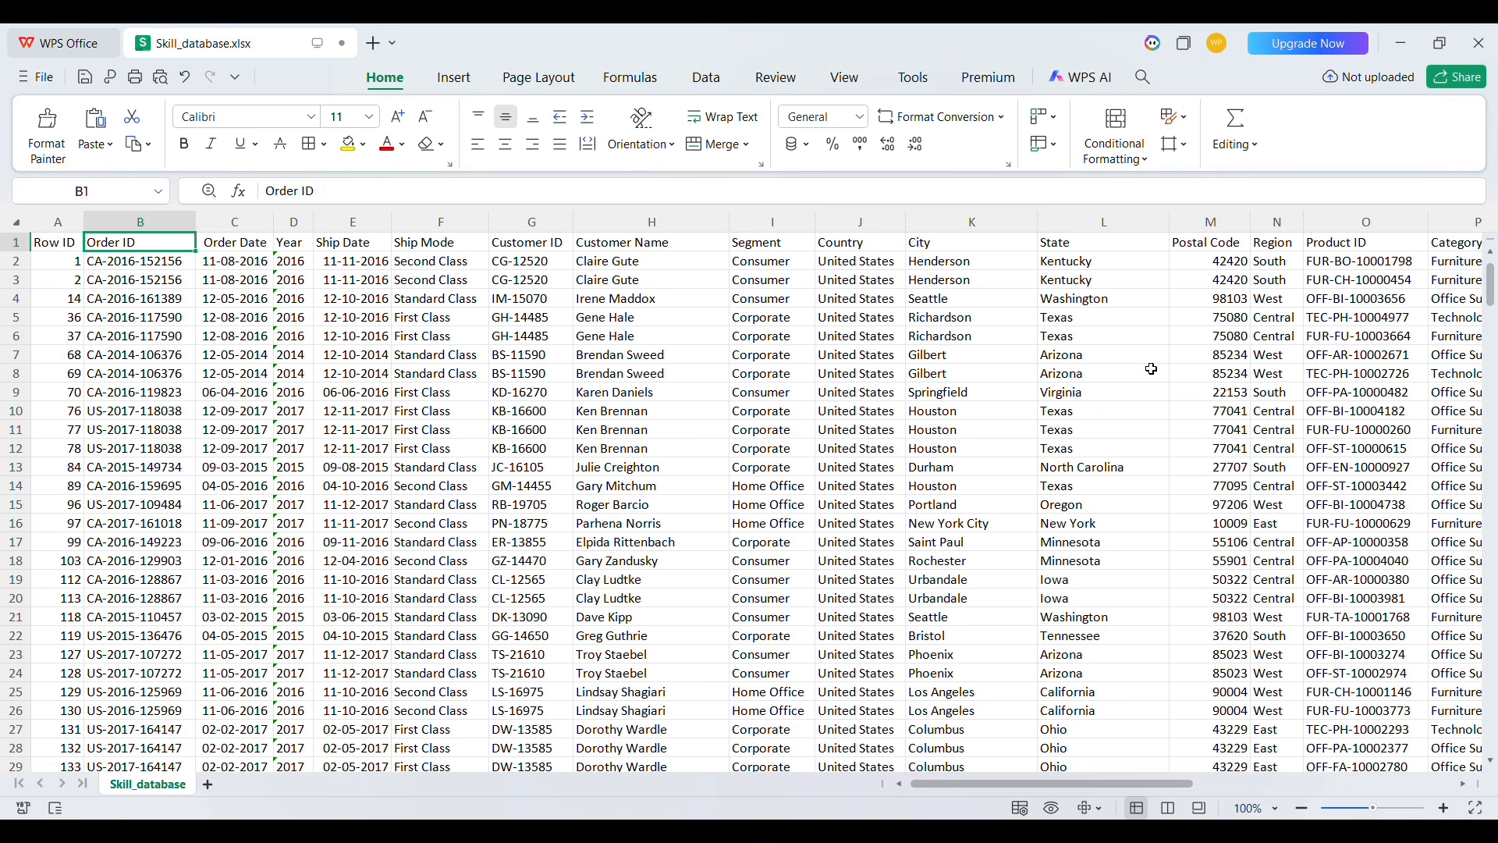
key("Right")
key("Right")
key("Right")
key("Right")
key("Right")
key("Right")
key("Right")
key("Right")
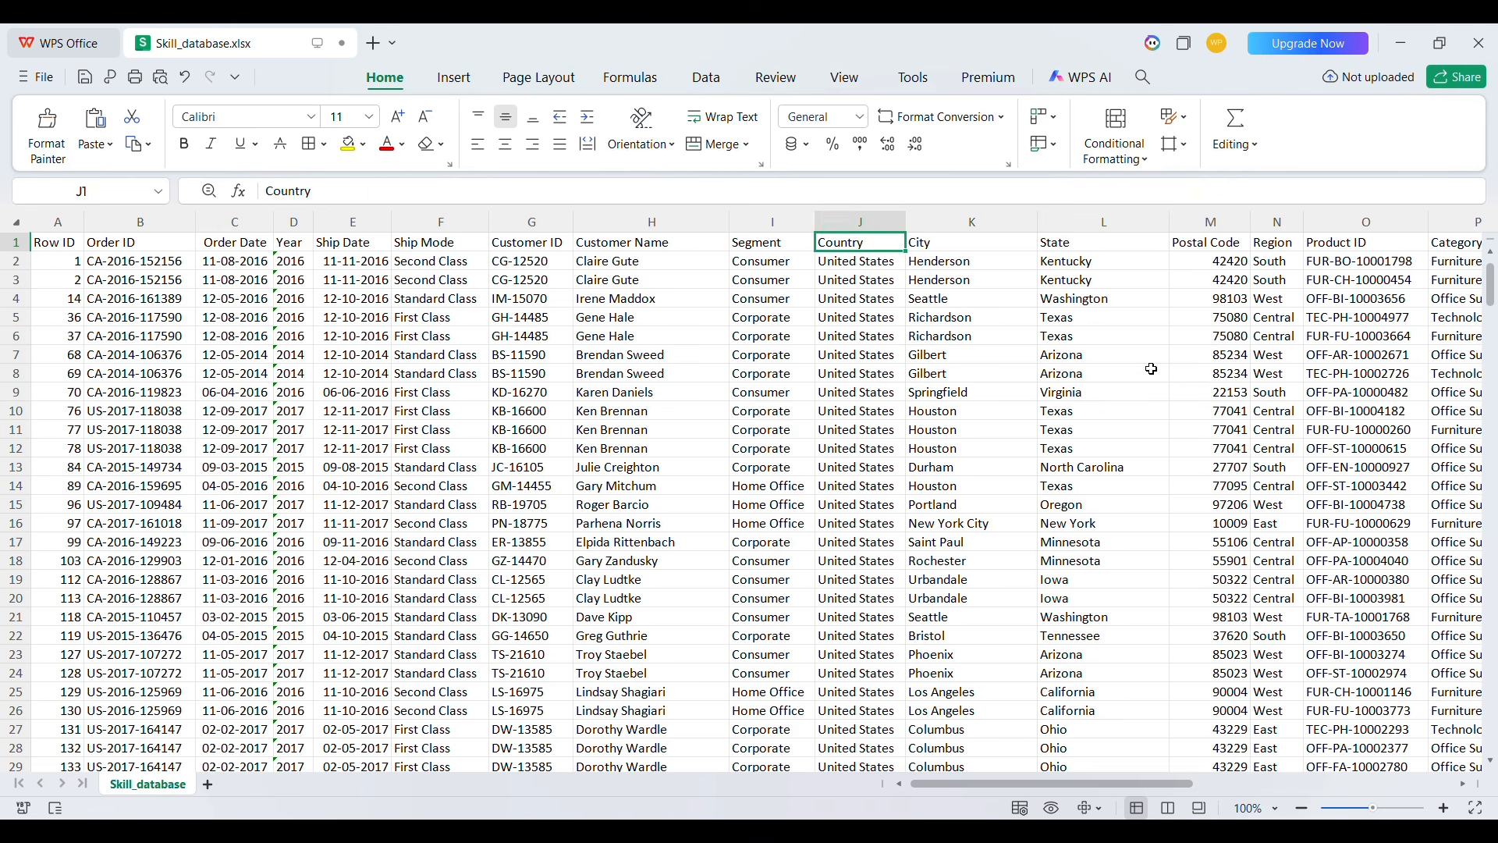
key("Right")
key("Right")
key("Right")
key("Right")
key("Right")
key("Right")
key("Right")
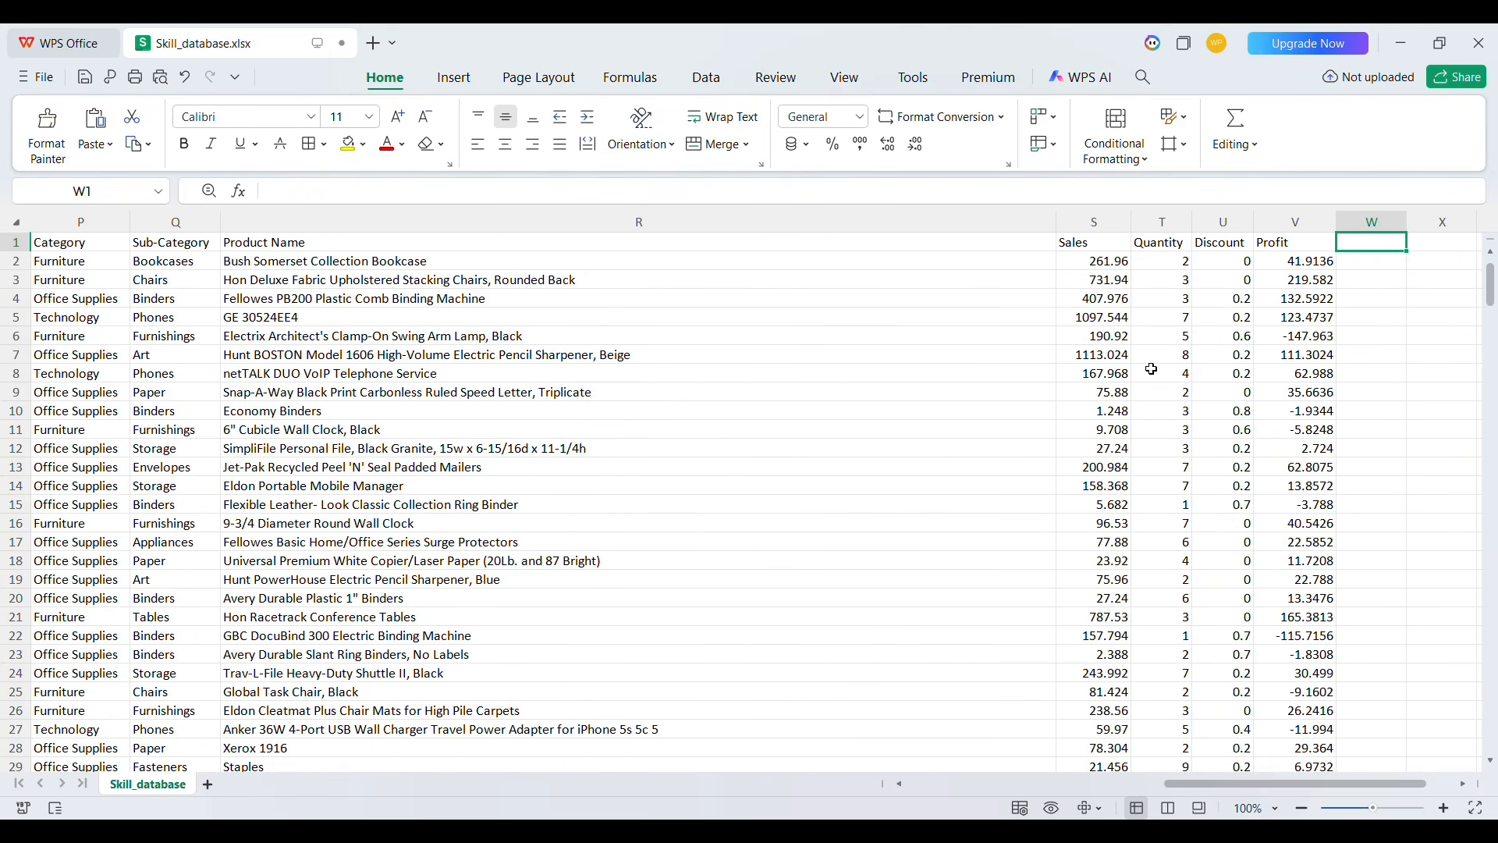
key("Left")
key("ctrl+Left")
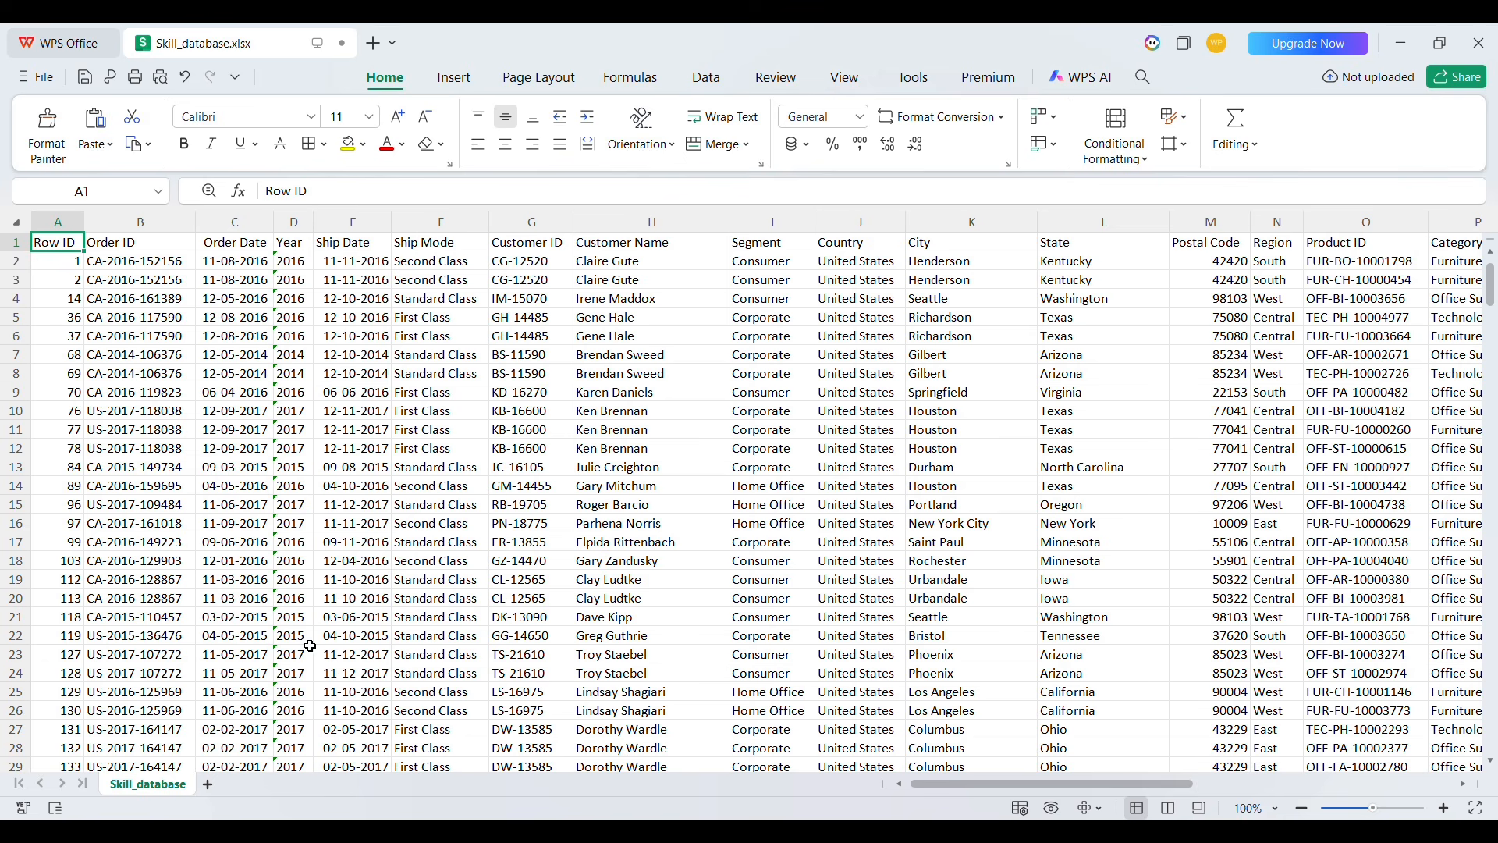
scroll(273, 570, "down", 4)
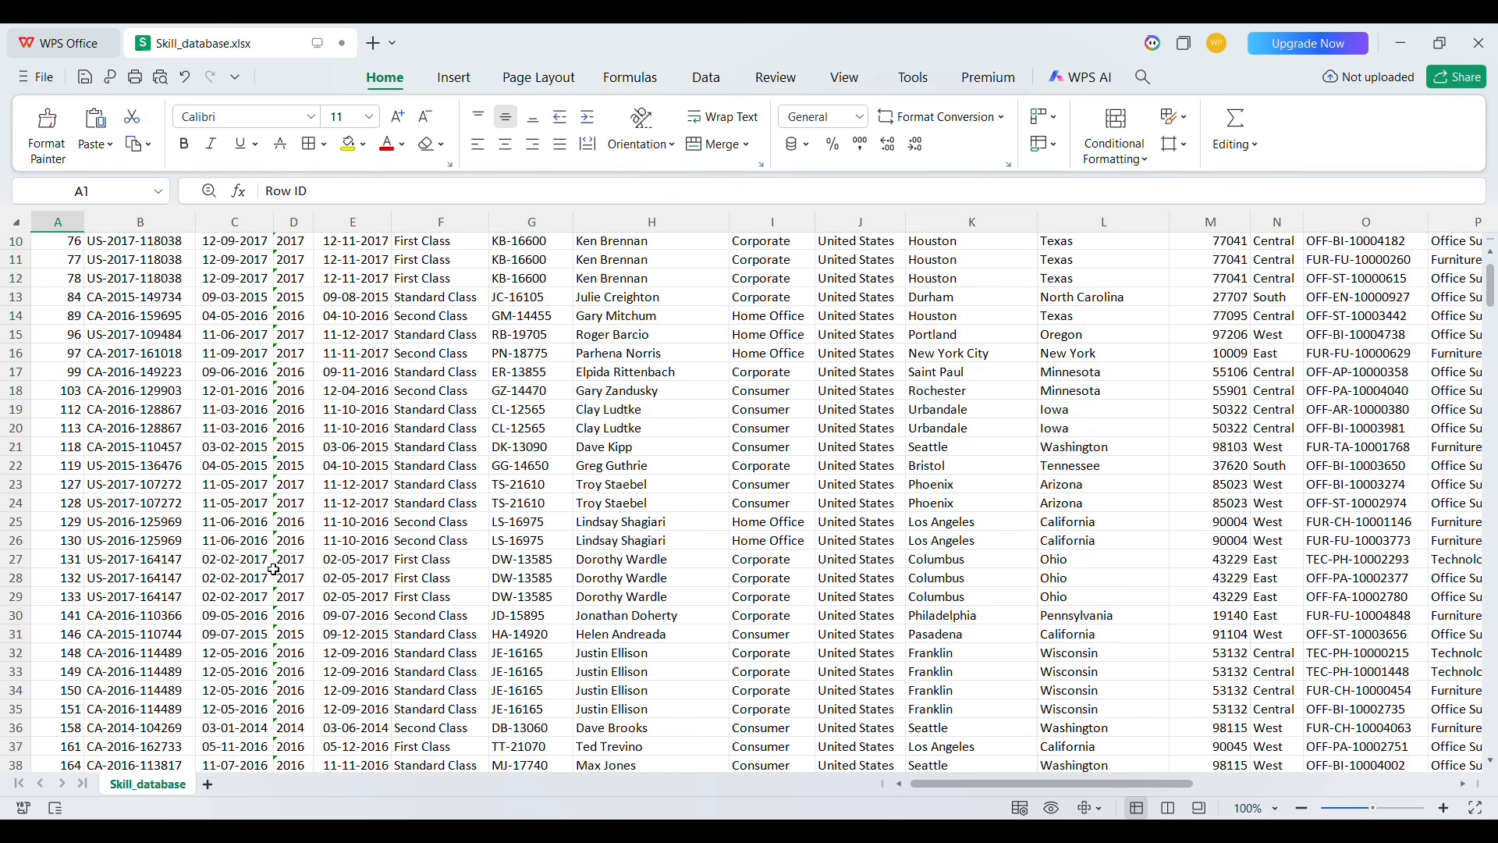
scroll(274, 571, "up", 4)
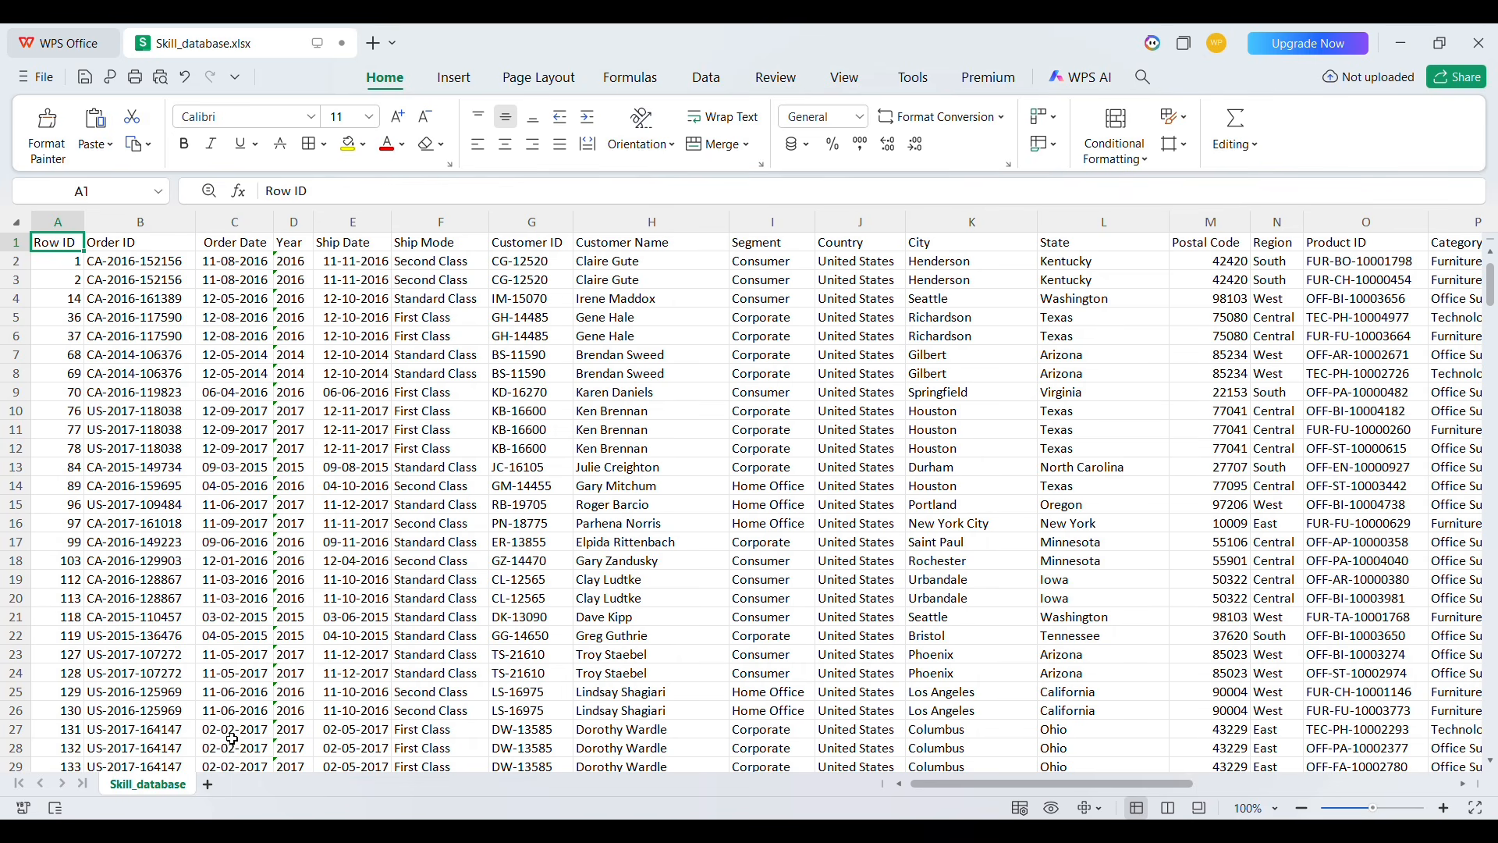
Add a new worksheet and rename it Dashboard
left_click(208, 784)
double_click(225, 784)
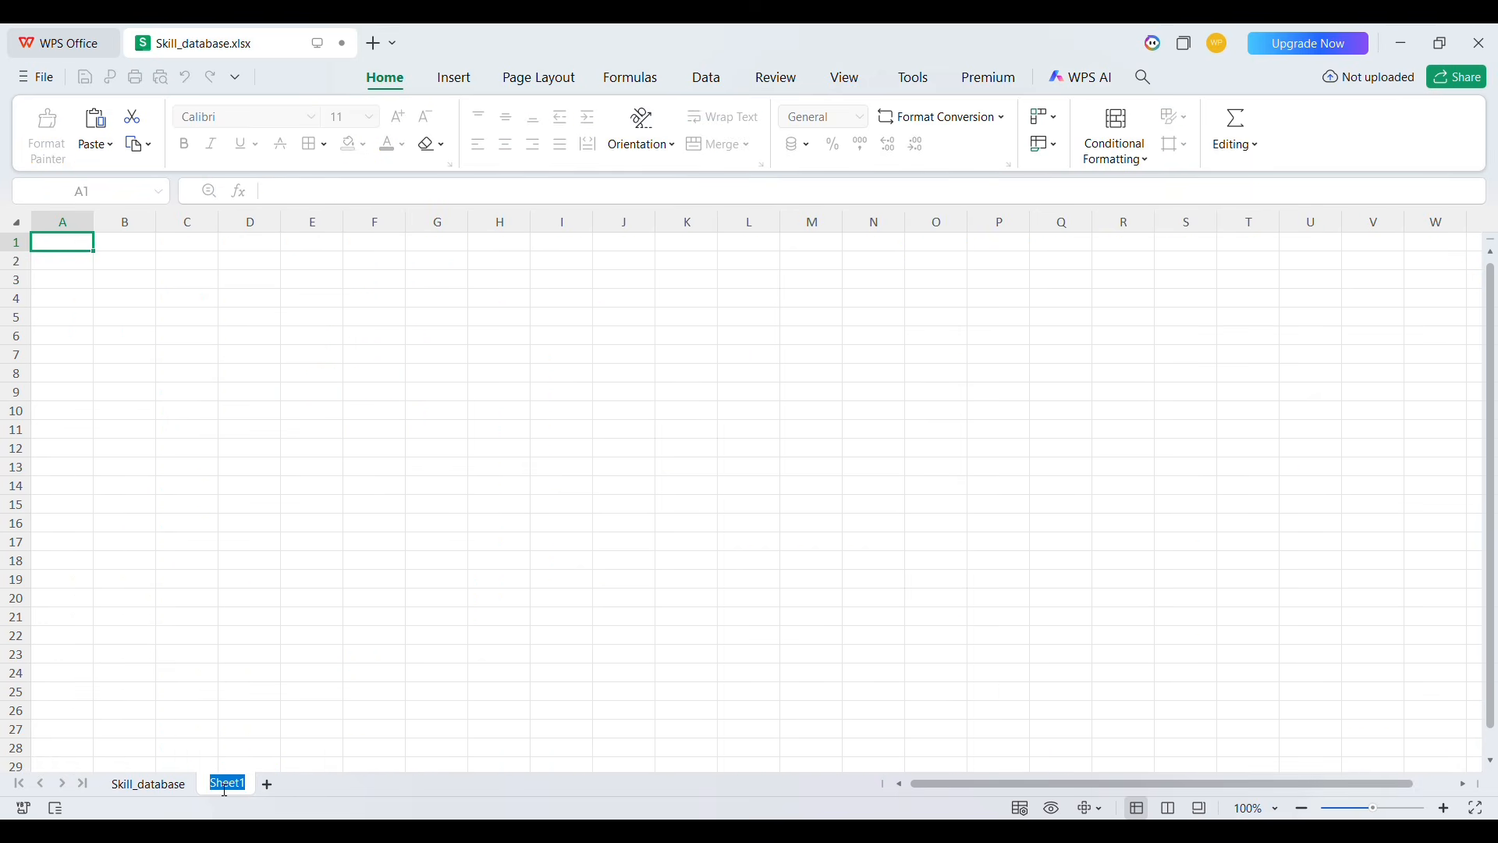
type("Dashboard")
left_click(342, 674)
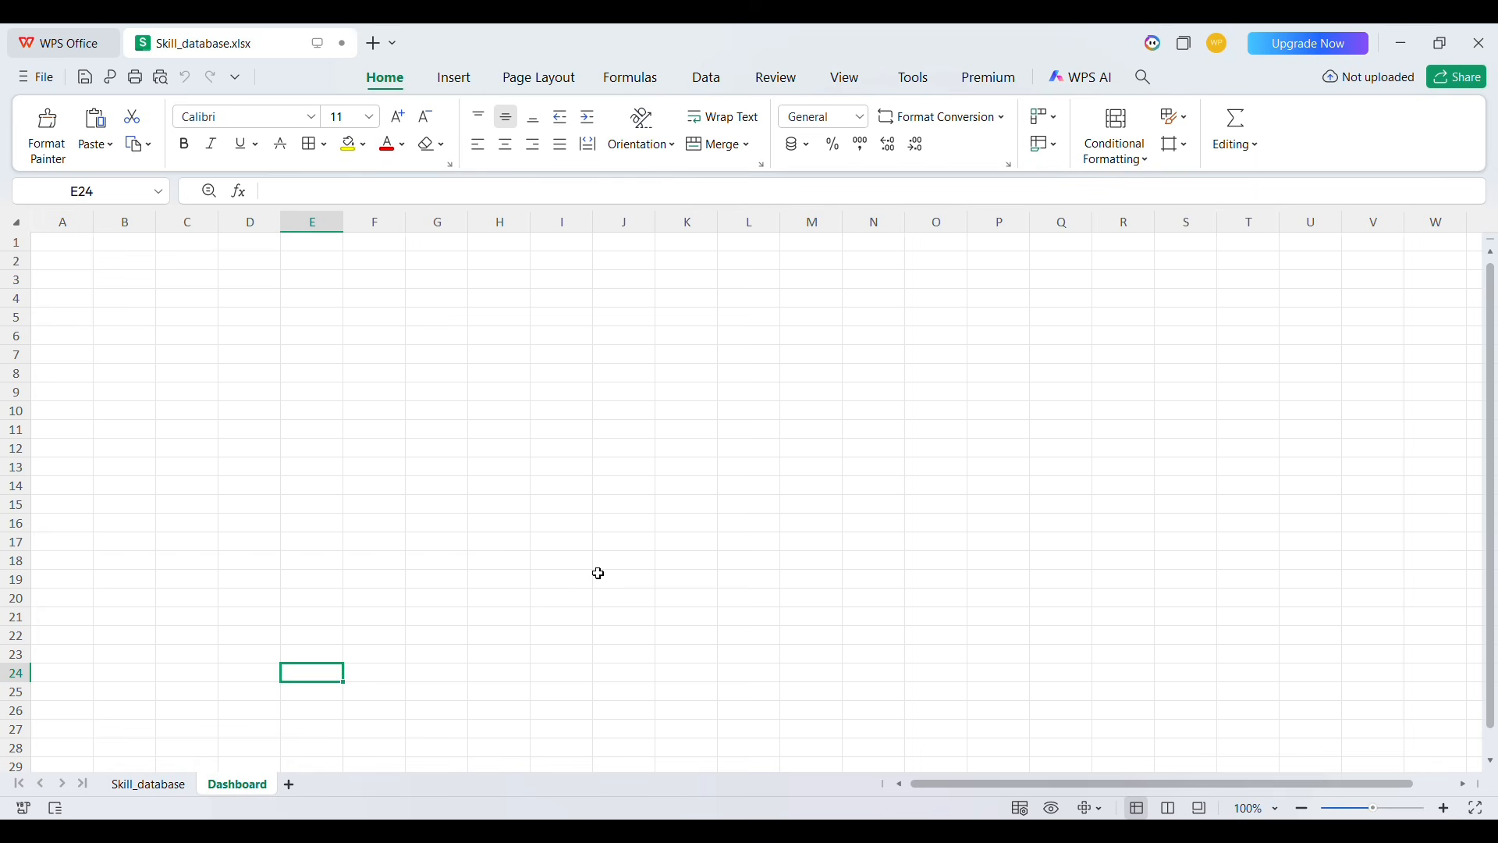
Turn off gridlines on the Dashboard sheet
key("ctrl+a")
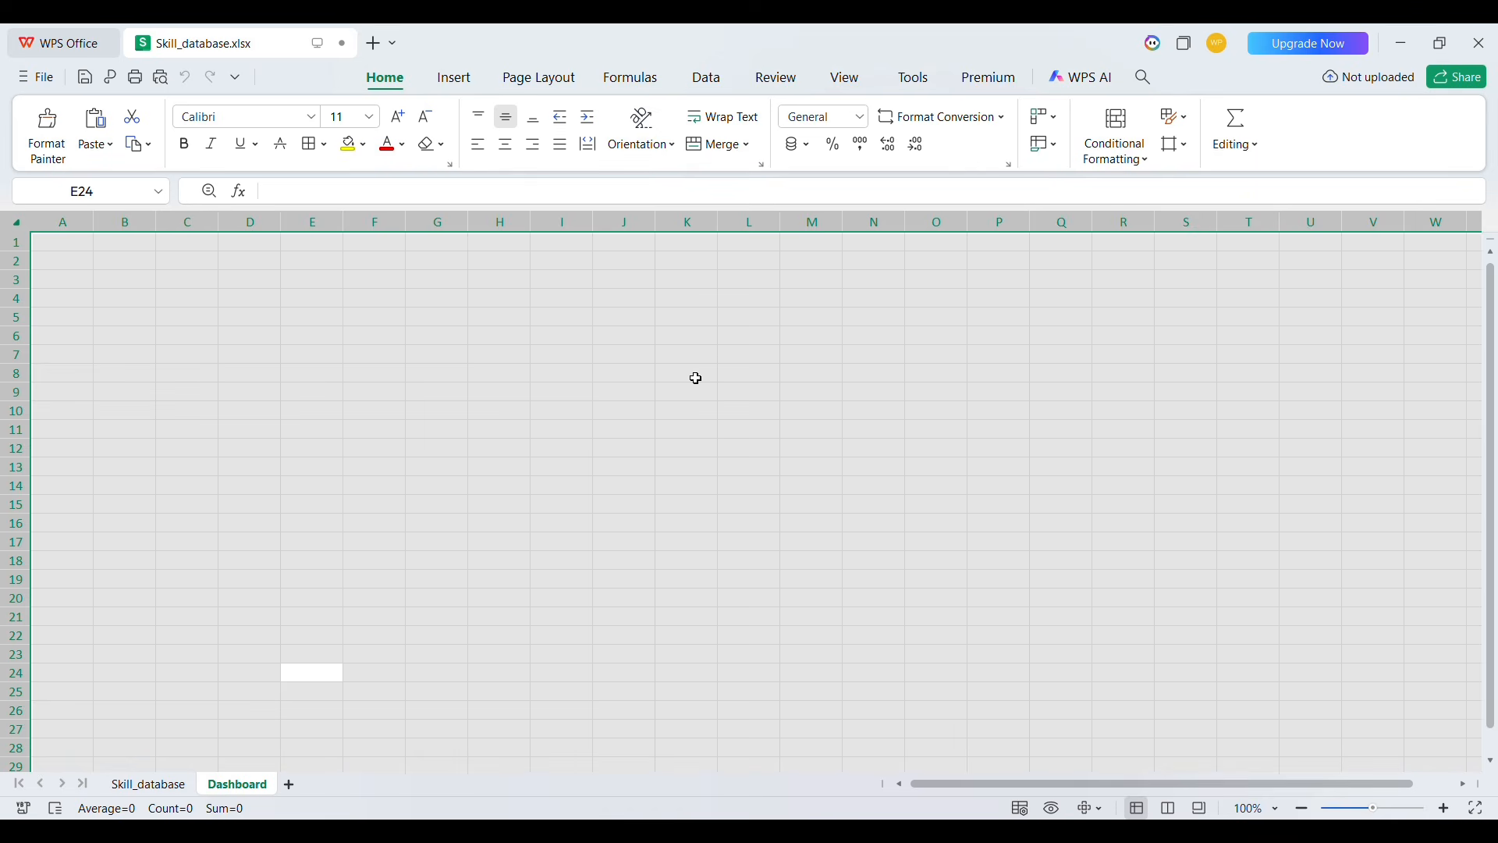
left_click(708, 79)
left_click(843, 81)
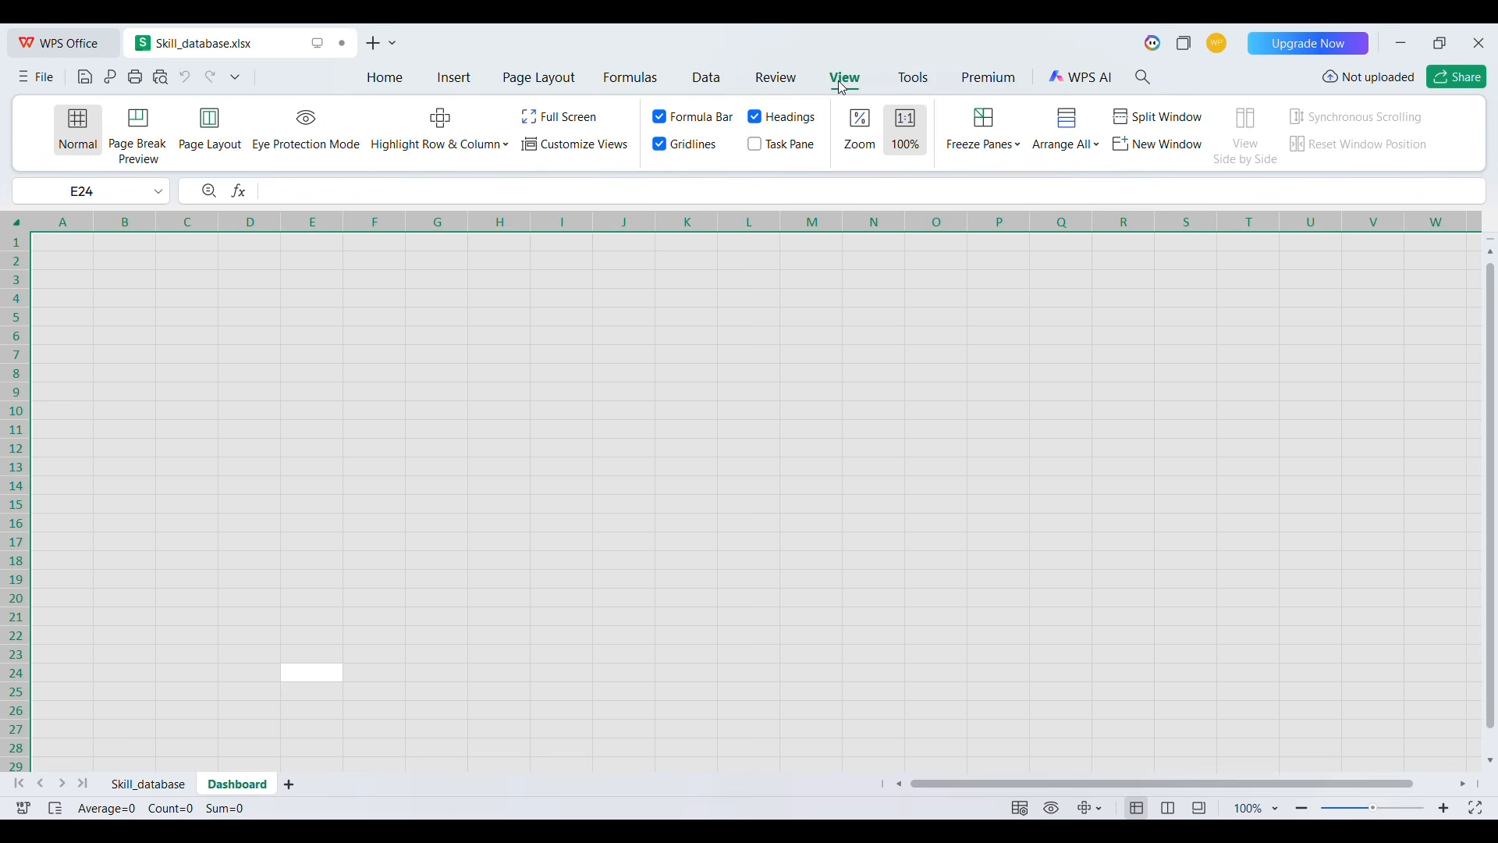
left_click(661, 145)
left_click(669, 388)
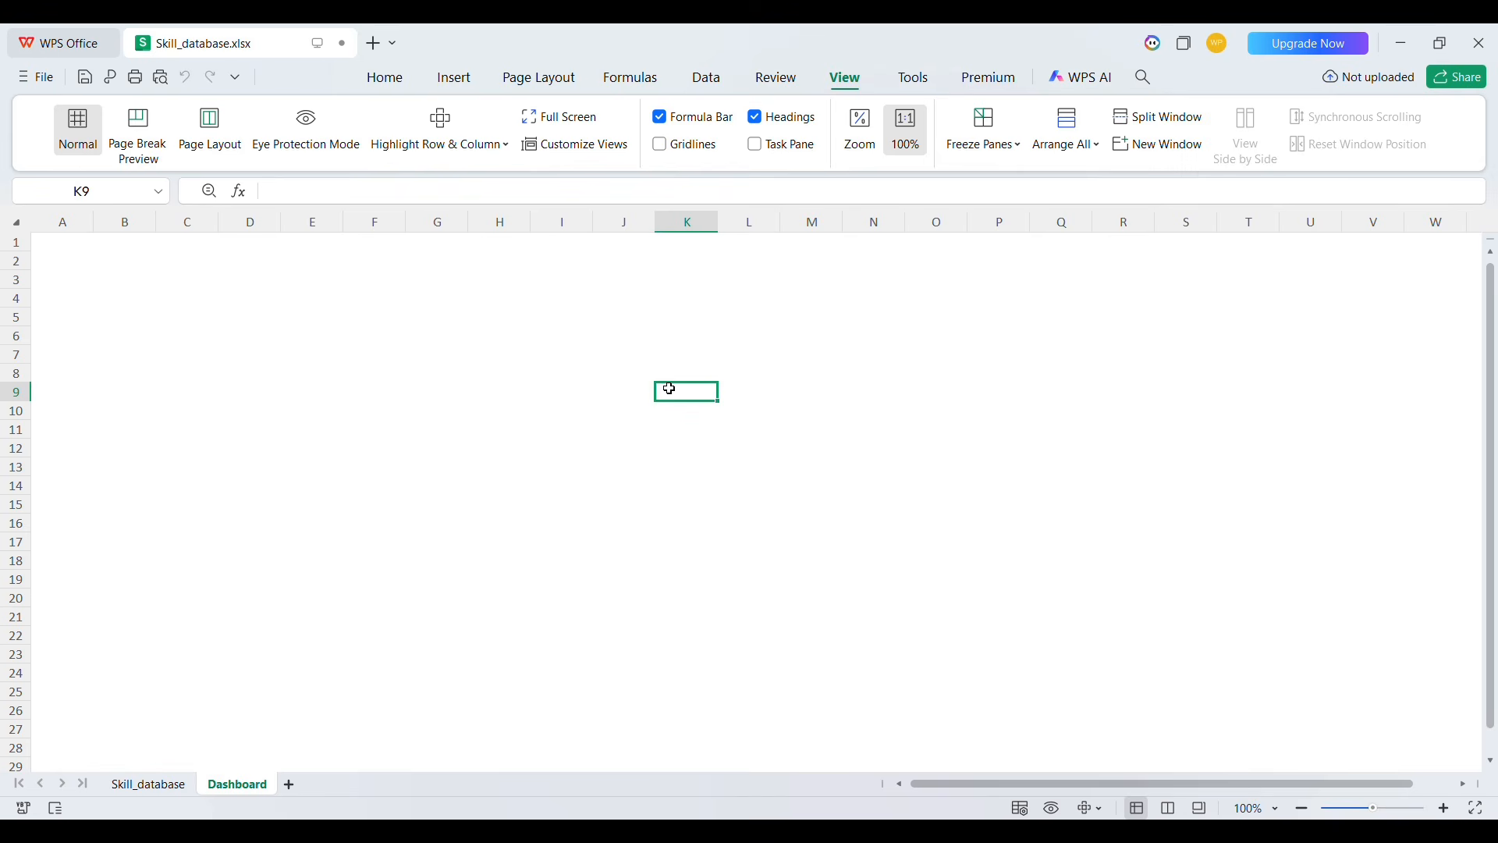
Apply an outside border around cells C6:D8
left_click_drag(178, 336, 261, 375)
left_click(385, 78)
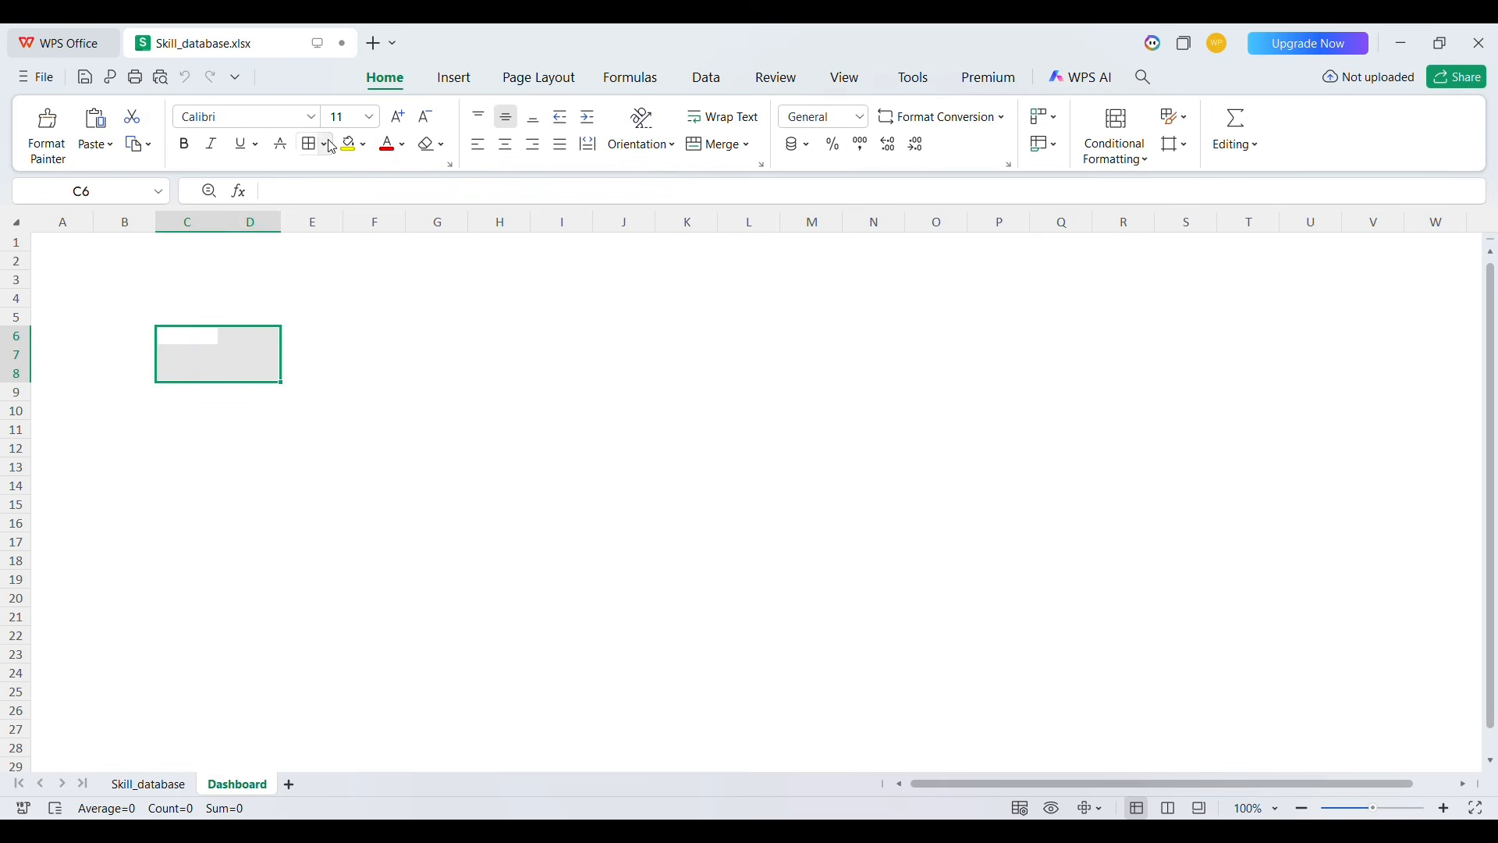
left_click(326, 144)
left_click(390, 250)
Apply an outside border around the title band covering A1:Z4
left_click(43, 244)
key("shift+Down")
key("shift+Down")
key("shift+Down")
key("shift+Down")
key("shift+Up")
key("shift+Right")
key("shift+Right")
key("shift+Right")
key("shift+Right")
key("shift+Right")
key("shift+Right")
key("shift+Right")
key("shift+Right")
key("shift+Right")
key("shift+Right")
key("shift+Right")
key("shift+Right")
key("shift+Right")
key("shift+Right")
key("shift+Right")
key("shift+Right")
key("shift+Right")
key("shift+Right")
key("shift+Right")
key("shift+Right")
key("shift+Left")
left_click(310, 146)
left_click(313, 412)
scroll(426, 356, "left", 2)
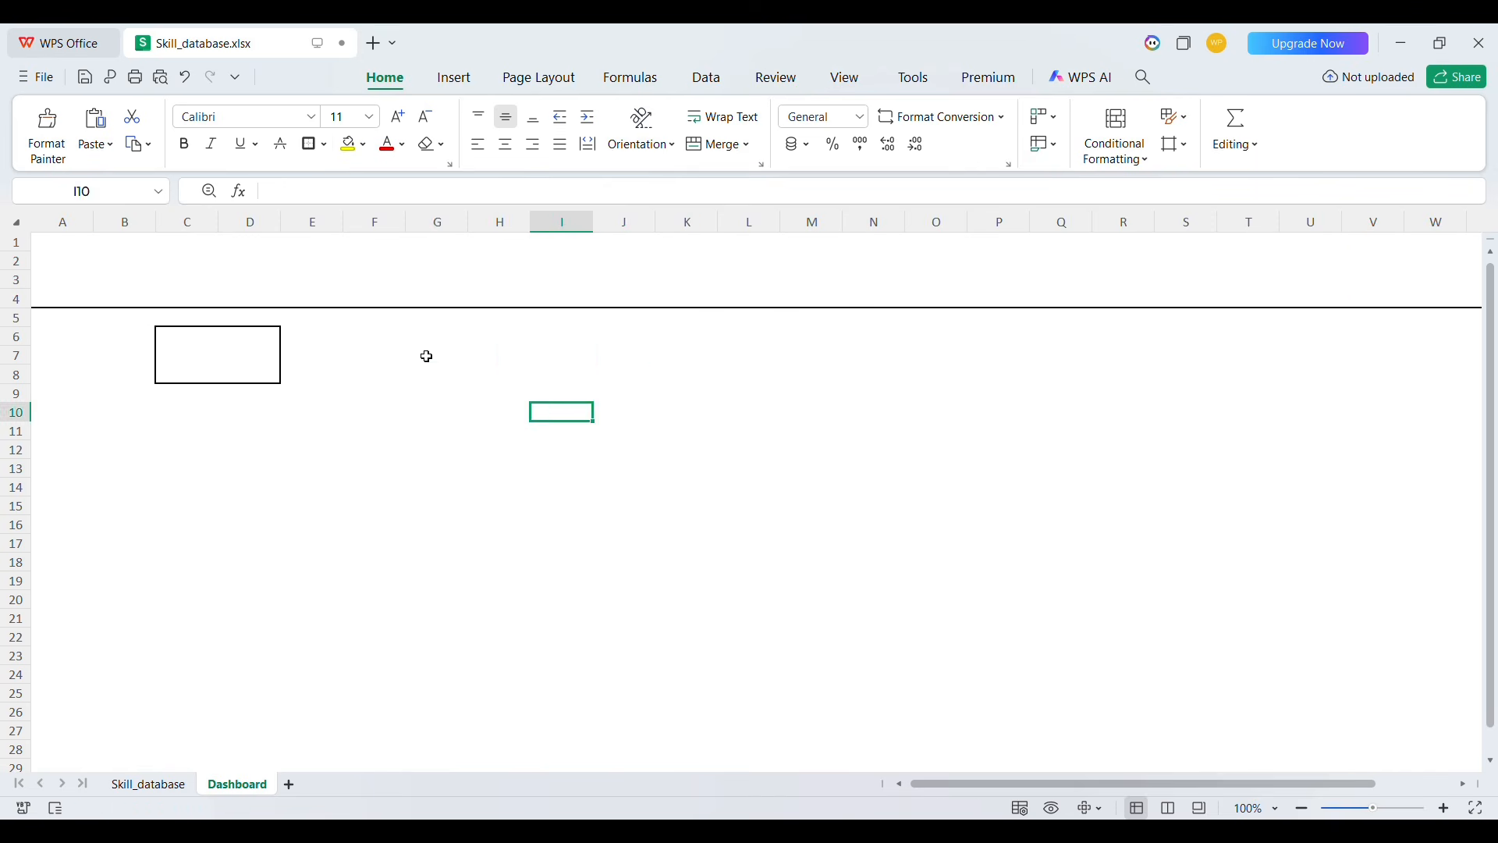
Apply an outside border around G7:L7
left_click(438, 356)
key("shift+Right")
key("shift+Right")
key("shift+Right")
key("shift+Right")
key("shift+Right")
left_click(310, 145)
Apply an outside border around U7:Z7
left_click(442, 357)
key("shift+Right")
key("shift+Right")
key("shift+Right")
key("shift+Right")
key("shift+Right")
key("Right")
key("Right")
key("Right")
key("Right")
key("Right")
key("Right")
key("Right")
key("Right")
key("Right")
key("Right")
key("Right")
key("Right")
key("Right")
key("Right")
key("Right")
key("Right")
key("Right")
key("Right")
key("Right")
key("Right")
key("Left")
key("shift+Left")
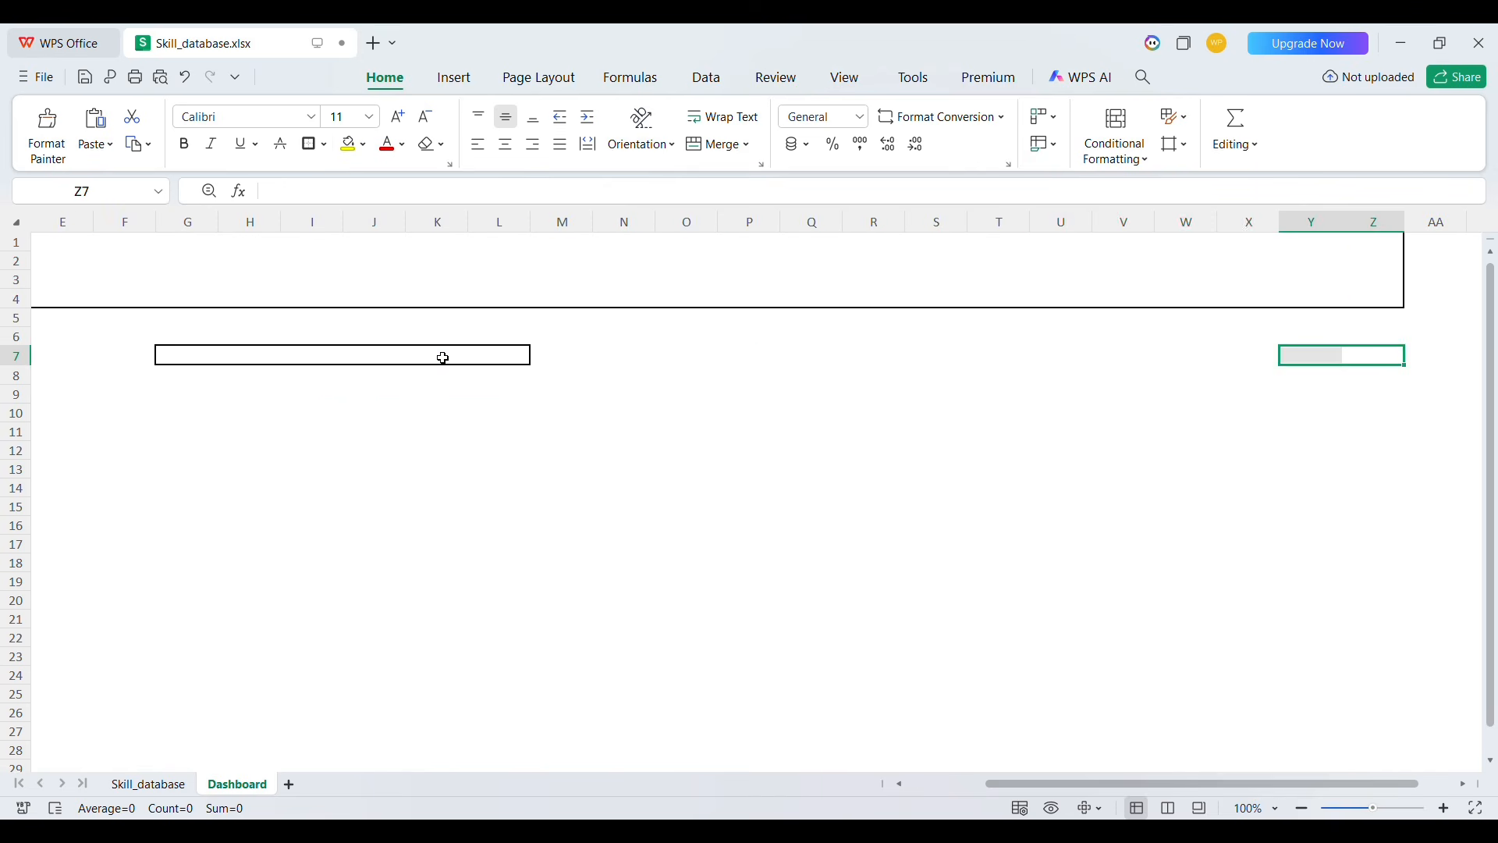
key("shift+Left")
key("shift+Left")
key("shift+Left")
key("shift+Left")
left_click(310, 145)
left_click(562, 433)
Copy the C6:D8 box and paste it along row 12 as six boxes from C12 to W12
scroll(547, 433, "left", 2)
left_click_drag(181, 337, 246, 378)
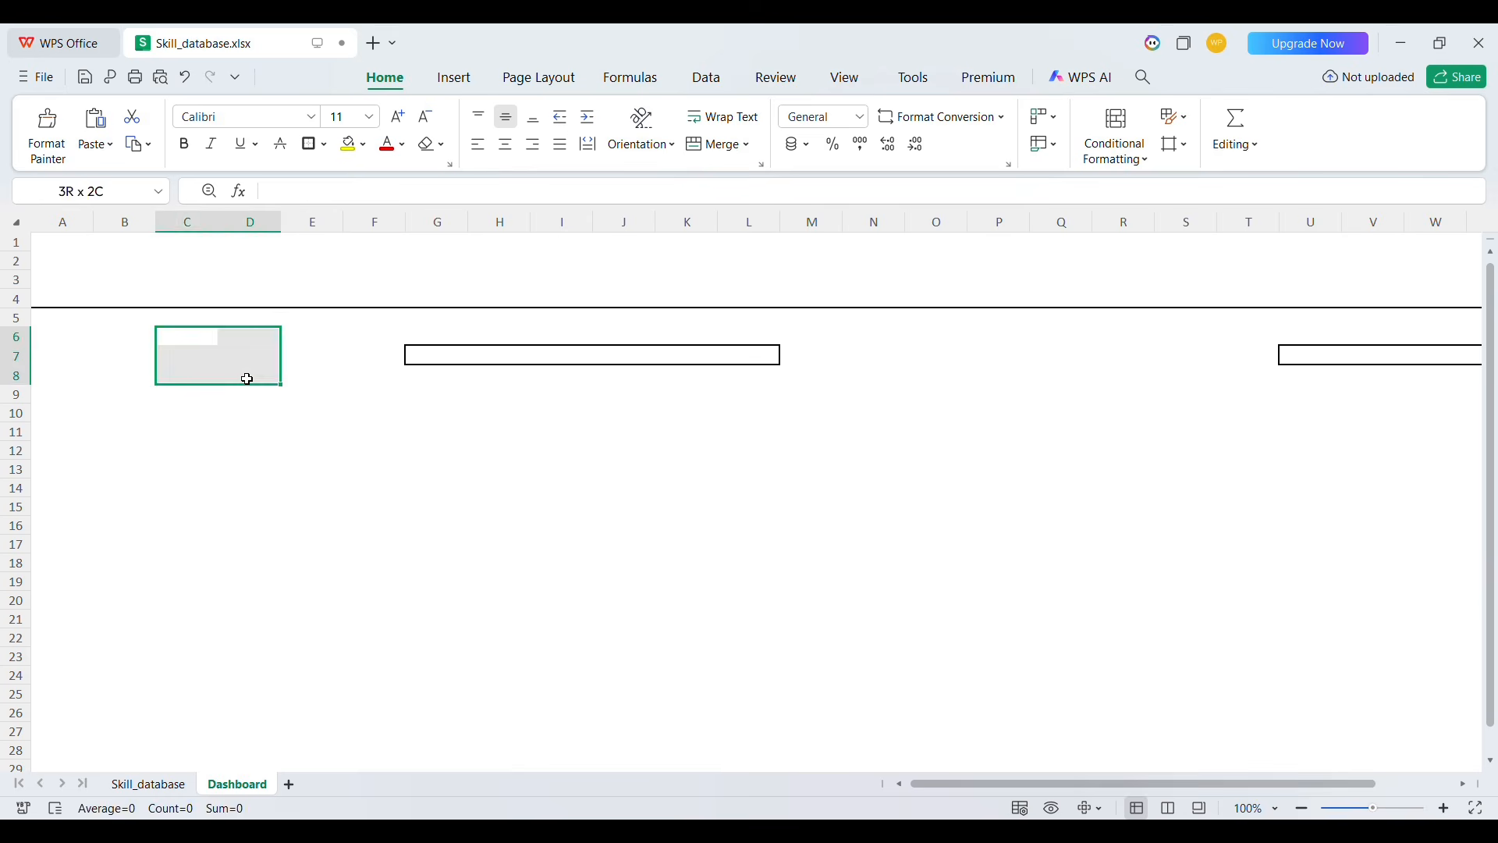
key("ctrl+c")
left_click(169, 451)
key("ctrl+v")
key("Right")
key("Right")
key("Right")
key("Right")
key("ctrl+v")
key("Right")
key("Right")
key("Right")
key("Right")
key("ctrl+v")
key("Right")
key("Right")
key("Right")
key("Right")
key("ctrl+v")
key("Right")
key("Right")
key("Right")
key("Right")
key("ctrl+v")
Apply an outside border around the large area B18:F32
key("Right")
key("Right")
key("Right")
key("ctrl+v")
key("Right")
key("Right")
key("ctrl+z")
key("Right")
key("ctrl+v")
key("Right")
key("Right")
key("Right")
key("Right")
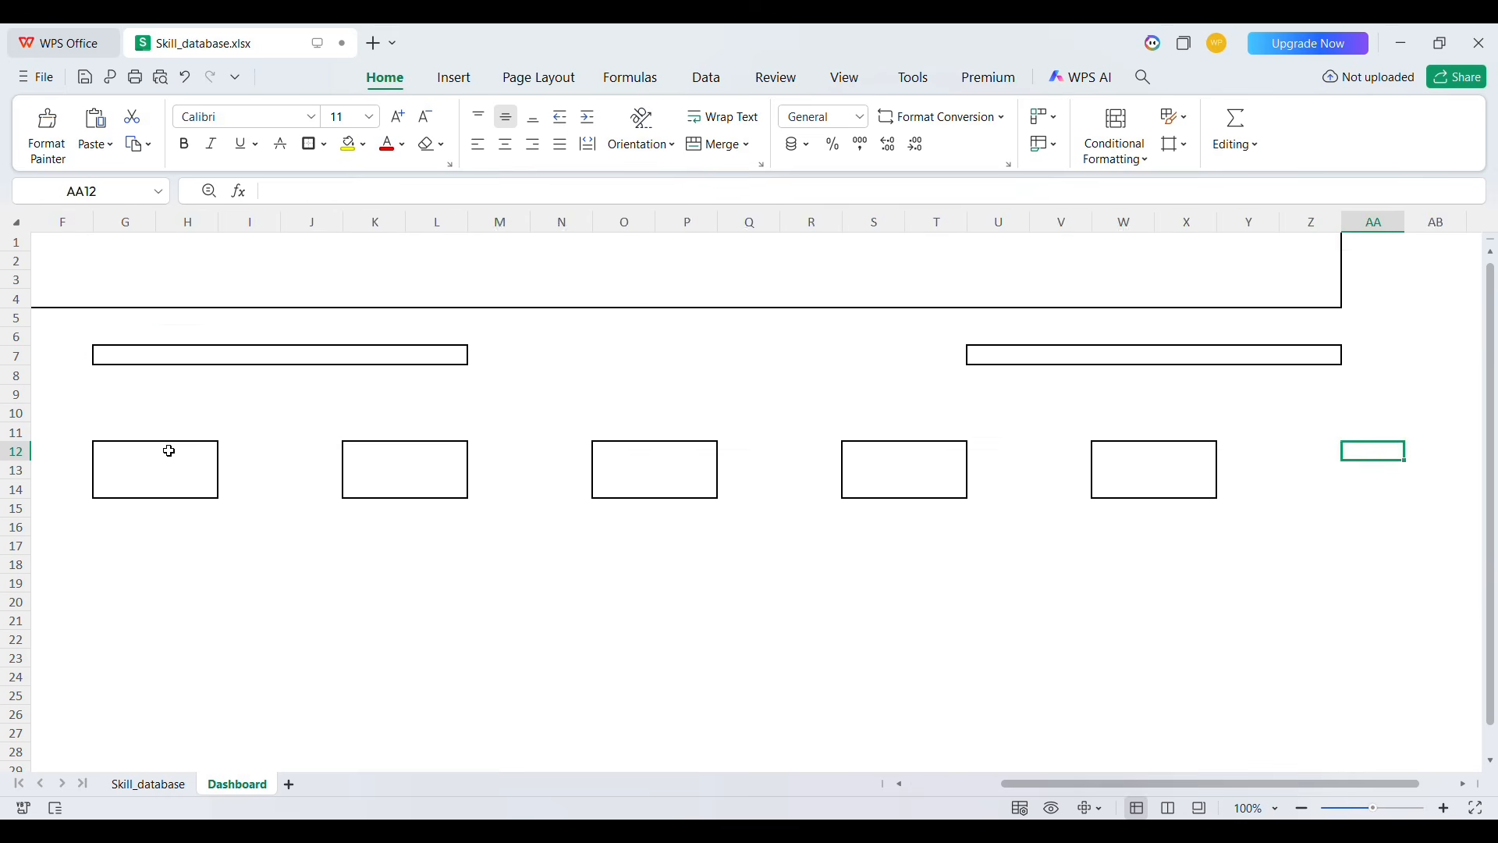
key("Left")
key("Left")
key("Left")
key("Left")
key("Left")
key("Left")
key("Left")
key("Left")
key("Left")
key("Left")
key("Left")
key("Left")
key("Left")
key("Left")
key("Left")
key("Left")
key("Left")
key("Left")
key("Left")
key("Left")
key("Down")
key("Down")
key("Down")
key("Down")
key("Down")
key("Down")
Apply an outside border around the large area W18:Z32
key("Right")
key("shift+Right")
key("shift+Right")
key("shift+Right")
key("shift+Right")
key("shift+Down")
key("shift+Down")
key("shift+Down")
key("shift+Down")
key("shift+Down")
key("shift+Down")
key("shift+Down")
key("shift+Down")
key("shift+Down")
key("shift+Down")
key("shift+Down")
key("shift+Down")
key("shift+Down")
key("shift+Down")
left_click(310, 145)
Apply an outside border around the large area H18:L32
left_click(490, 491)
key("shift+Right")
key("shift+Right")
key("shift+Right")
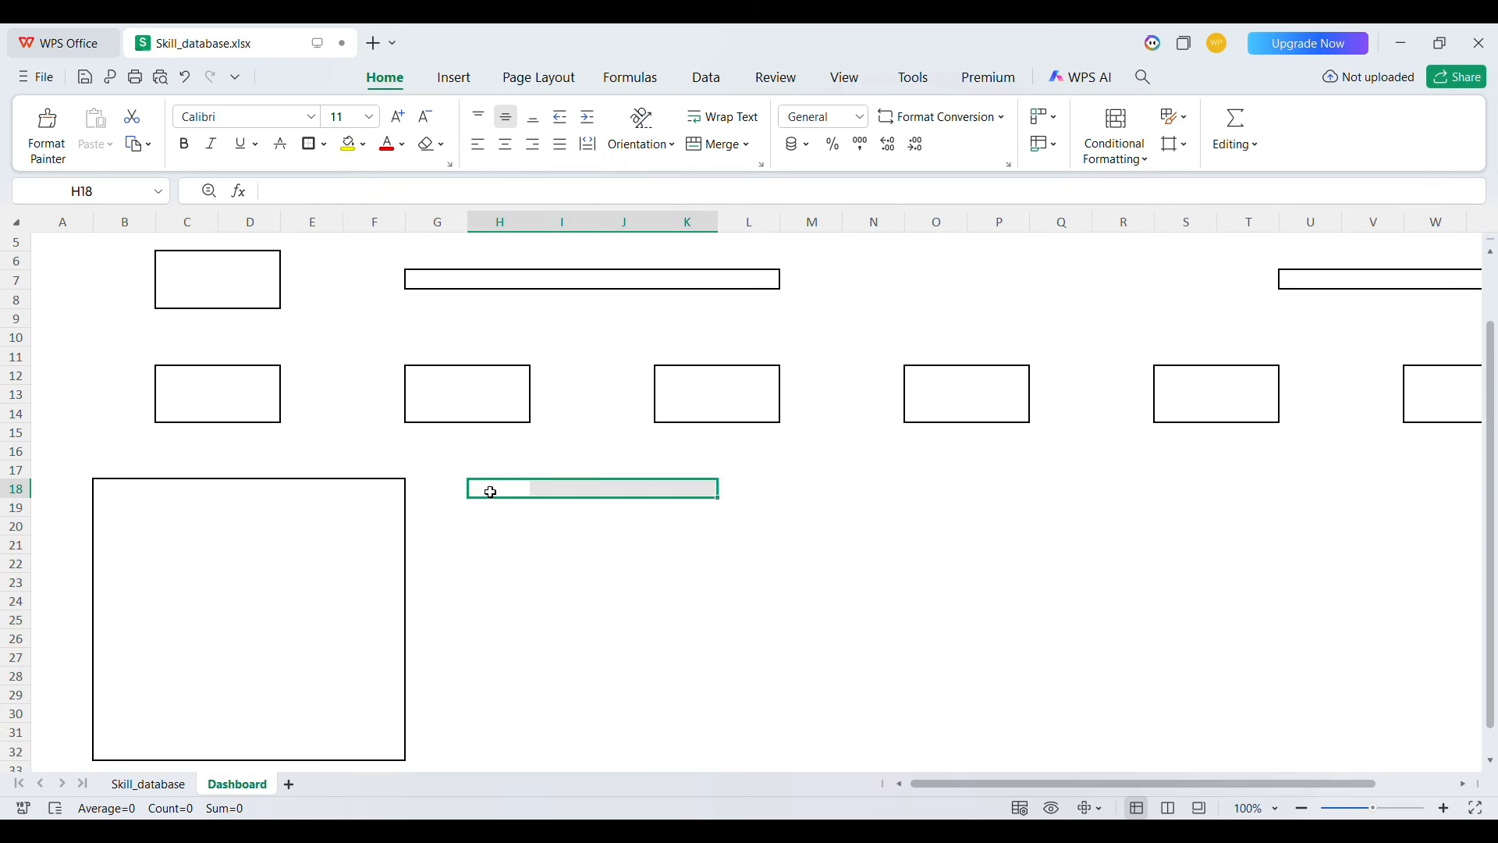
key("shift+Right")
key("shift+Down")
key("shift+Down")
key("shift+Down")
key("shift+Down")
key("shift+Down")
key("shift+Down")
key("shift+Down")
key("shift+Down")
key("shift+Down")
key("shift+Down")
key("shift+Down")
key("shift+Down")
key("shift+Down")
key("shift+Down")
left_click(310, 145)
left_click(912, 508)
key("Up")
key("Up")
key("Down")
key("Left")
key("Left")
key("Left")
key("shift+Left")
key("shift+Left")
key("shift+Left")
key("shift+Left")
key("Right")
key("Right")
key("Right")
key("Right")
key("Right")
key("Right")
key("Right")
key("Right")
key("Right")
key("Right")
key("Right")
key("Right")
key("Right")
key("Right")
key("Right")
key("Right")
key("Right")
key("Right")
key("Left")
key("Left")
key("Left")
key("Left")
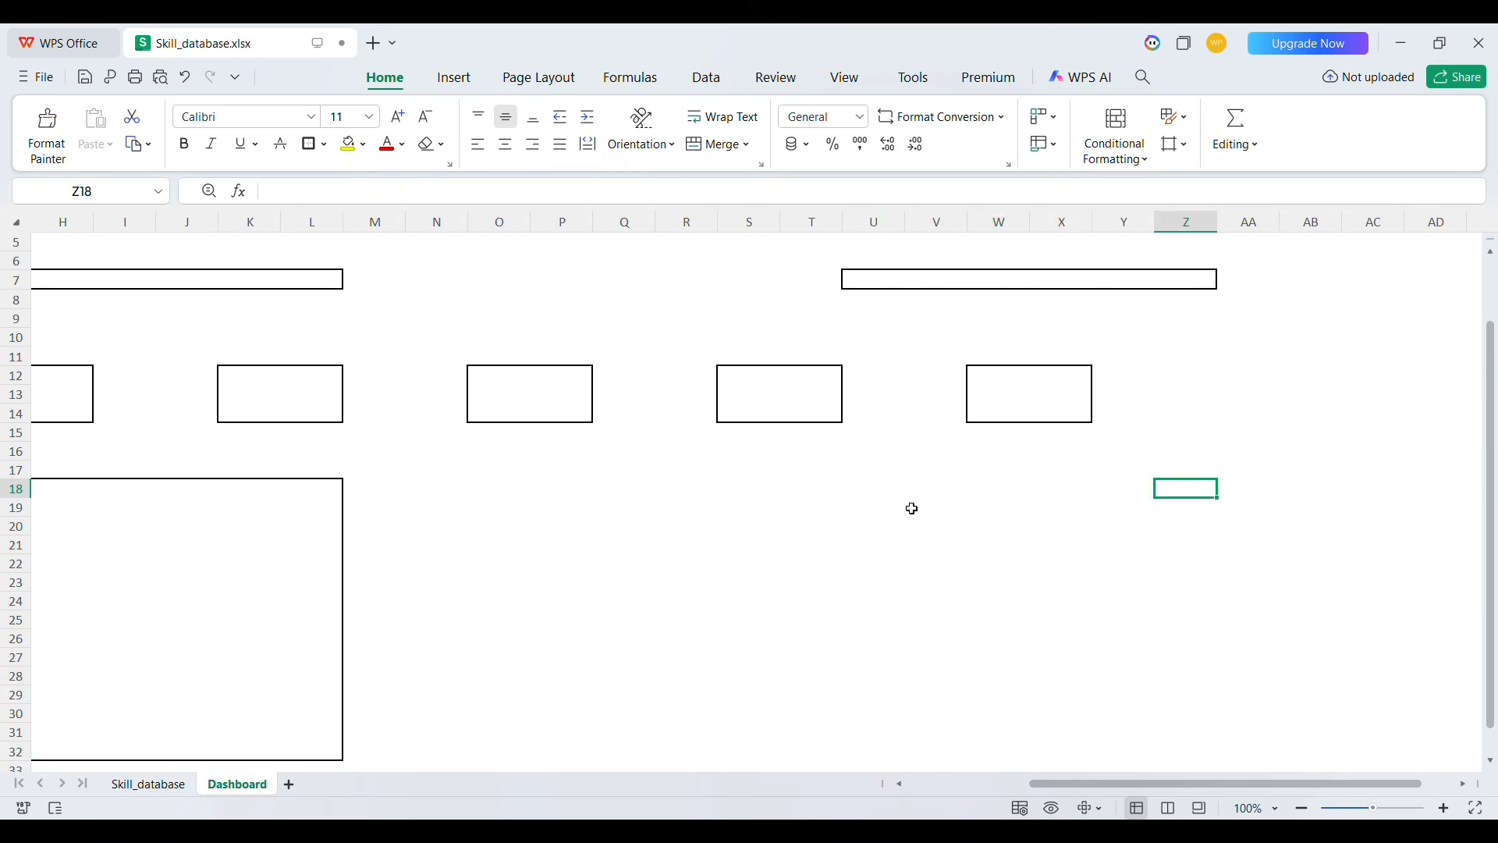
key("shift+Left")
key("shift+Left")
key("shift+Left")
key("shift+Down")
key("shift+Down")
key("shift+Down")
key("shift+Down")
key("shift+Down")
key("shift+Down")
key("shift+Down")
key("shift+Down")
key("shift+Down")
key("shift+Down")
key("shift+Down")
key("shift+Down")
key("shift+Down")
key("shift+Down")
key("shift+Left")
key("shift+Left")
key("shift+Left")
key("shift+Left")
key("shift+Left")
key("shift+Left")
key("shift+Left")
key("shift+Left")
key("shift+Left")
key("shift+Left")
key("shift+Left")
key("shift+Right")
key("shift+Right")
key("shift+Right")
key("shift+Right")
key("shift+Right")
key("shift+Right")
key("shift+Right")
key("shift+Right")
key("shift+Right")
key("shift+Right")
key("shift+Right")
key("shift+Right")
key("shift+Right")
key("shift+Right")
Apply an outside border around the large area R18:U32
key("shift+Left")
key("shift+Left")
key("shift+Left")
left_click(310, 145)
left_click(871, 489)
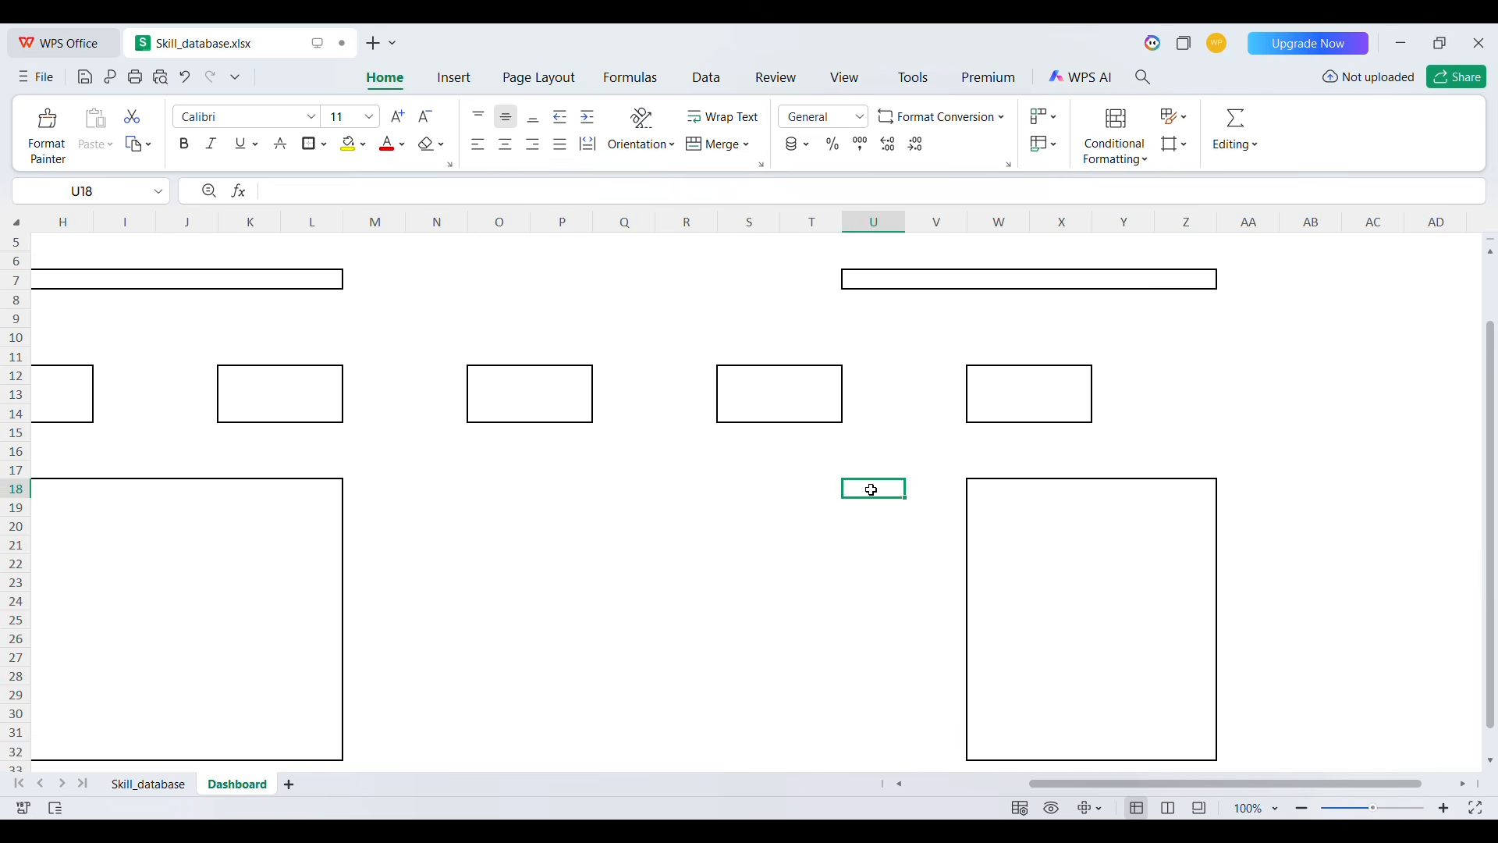
key("shift+Down")
key("shift+Down")
key("shift+Down")
key("shift+Down")
key("shift+Down")
key("shift+Down")
key("shift+Down")
key("shift+Down")
key("shift+Down")
key("shift+Down")
key("shift+Down")
key("shift+Down")
key("shift+Down")
key("shift+Down")
key("shift+Left")
key("shift+Left")
key("shift+Left")
left_click(310, 145)
left_click(288, 469)
Remove the borders from F18:F32, trimming the first large box to columns B to E
scroll(287, 468, "left", 3)
left_click(117, 452)
key("shift+Right")
key("shift+Right")
key("shift+Right")
key("shift+Down")
key("shift+Down")
key("shift+Down")
key("shift+Down")
key("shift+Down")
key("shift+Down")
key("shift+Down")
key("shift+Down")
key("shift+Down")
key("shift+Down")
key("shift+Down")
key("shift+Down")
key("shift+Down")
key("shift+Down")
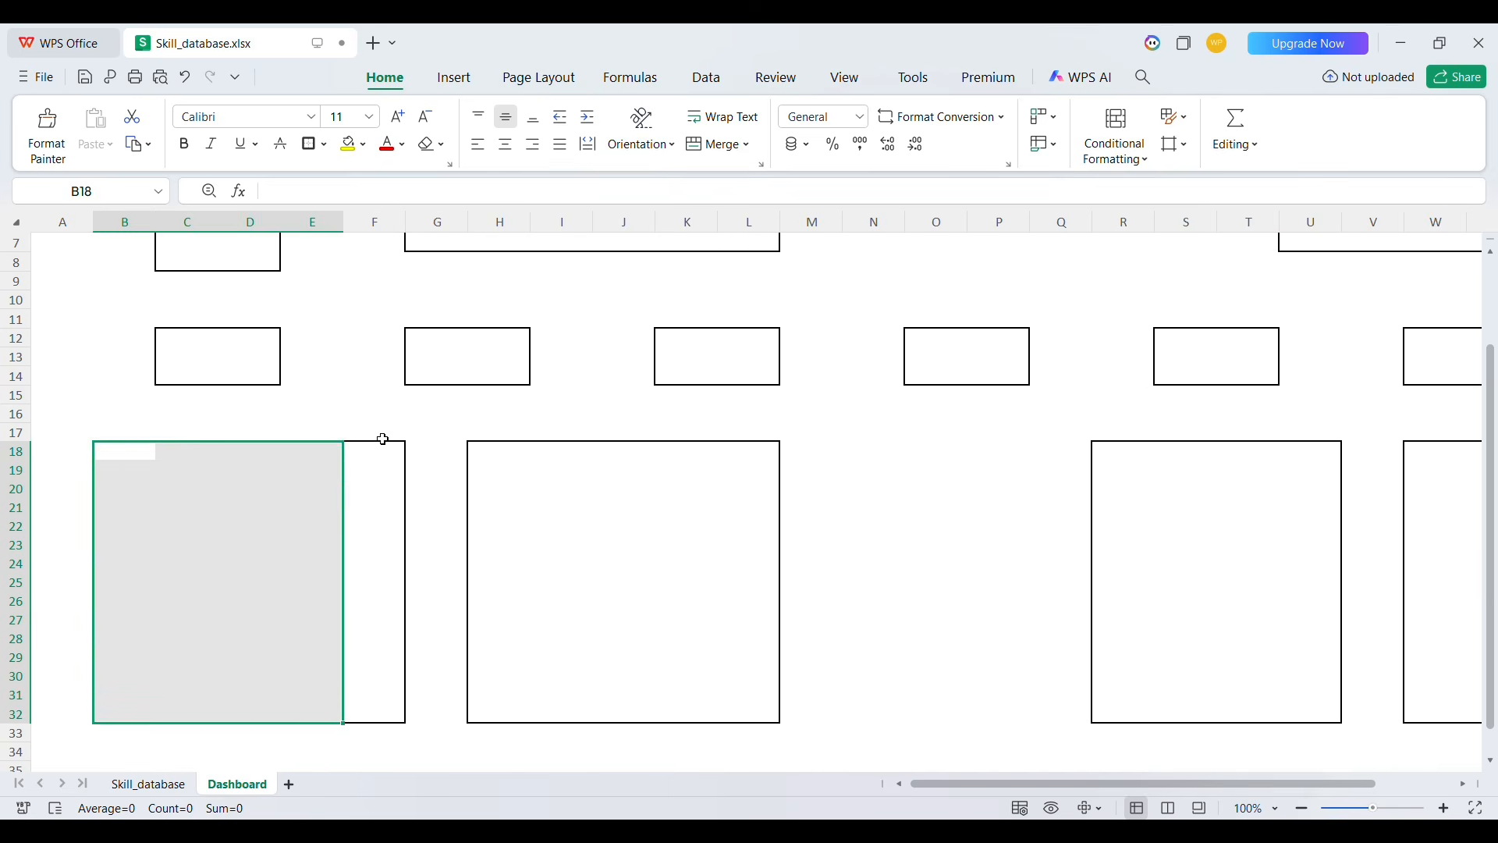
left_click(379, 451)
key("shift+Down")
key("shift+Down")
key("shift+Down")
key("shift+Down")
key("shift+Down")
key("shift+Down")
key("shift+Down")
key("shift+Down")
key("shift+Down")
key("shift+Down")
key("shift+Down")
key("shift+Down")
key("shift+Down")
key("shift+Down")
left_click(324, 145)
left_click(353, 269)
Remove the borders from column L beside the second large box, trimming it to columns H to K
left_click(490, 458)
key("shift+Right")
key("shift+Right")
key("shift+Right")
key("shift+Down")
key("shift+Down")
key("shift+Down")
key("shift+Down")
key("shift+Down")
key("shift+Down")
key("shift+Down")
key("shift+Down")
key("shift+Down")
key("shift+Down")
key("shift+Down")
key("shift+Down")
key("shift+Down")
key("shift+Down")
left_click(731, 456)
key("shift+Down")
key("shift+Down")
key("shift+Down")
key("shift+Down")
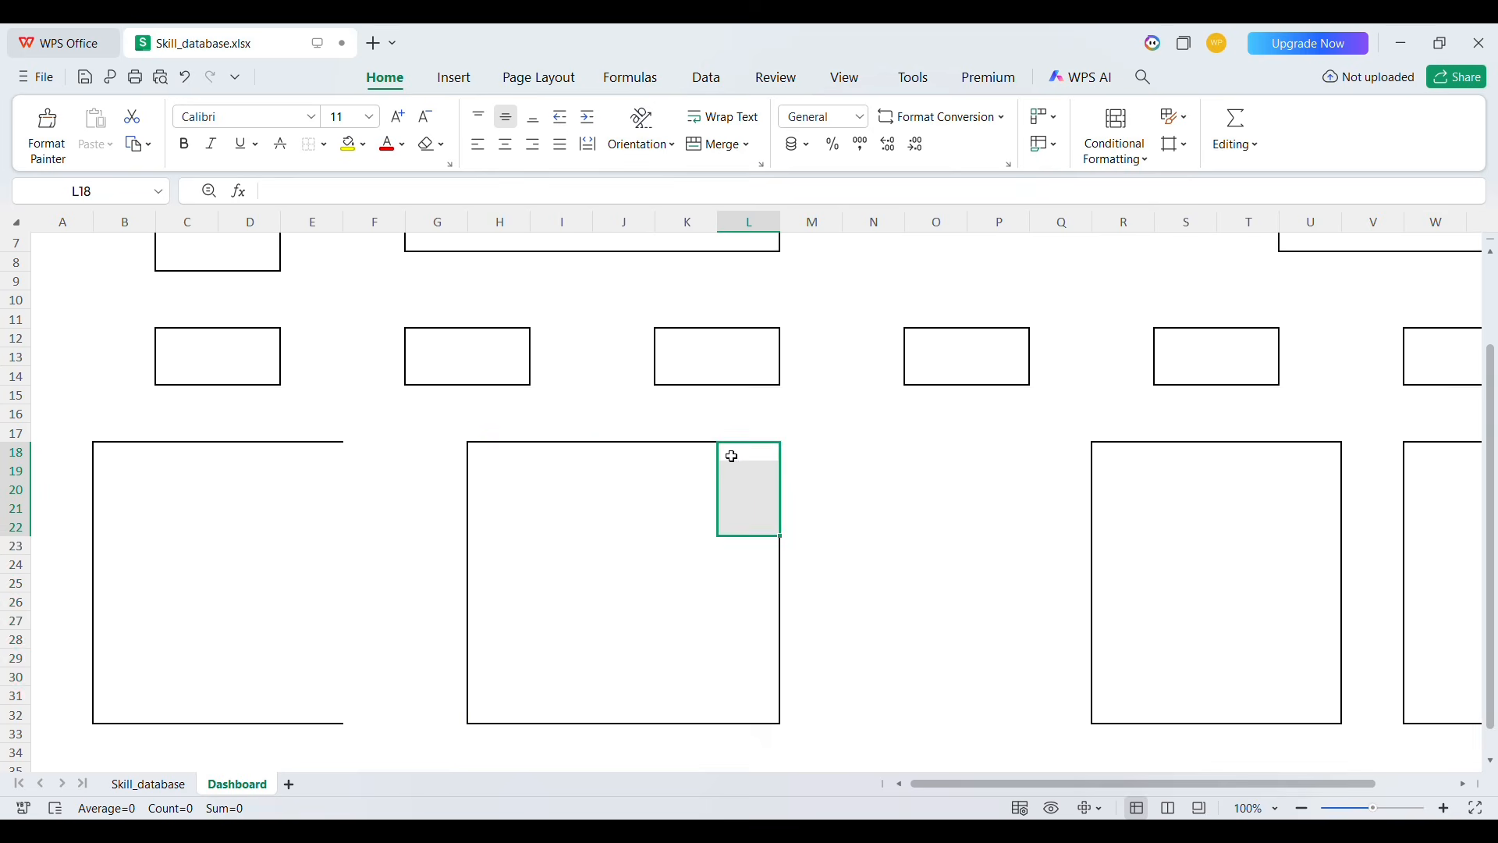
key("shift+Down")
key("shift+Down")
key("shift+Down")
key("shift+Down")
key("shift+Down")
key("shift+Down")
key("shift+Down")
key("shift+Down")
key("shift+Down")
key("shift+Down")
key("shift+Down")
key("shift+Up")
left_click(312, 145)
Apply an outside border to the second large box over columns H to K
left_click(500, 459)
key("shift+Right")
key("shift+Right")
key("shift+Right")
key("shift+Down")
key("shift+Down")
key("shift+Down")
key("shift+Down")
key("shift+Down")
key("shift+Down")
key("shift+Down")
key("shift+Down")
key("shift+Down")
key("shift+Down")
key("shift+Down")
key("shift+Down")
key("shift+Down")
key("shift+Down")
left_click(324, 146)
left_click(355, 318)
Reapply the outside border around the first large box over columns B to E
left_click(107, 451)
key("shift+Right")
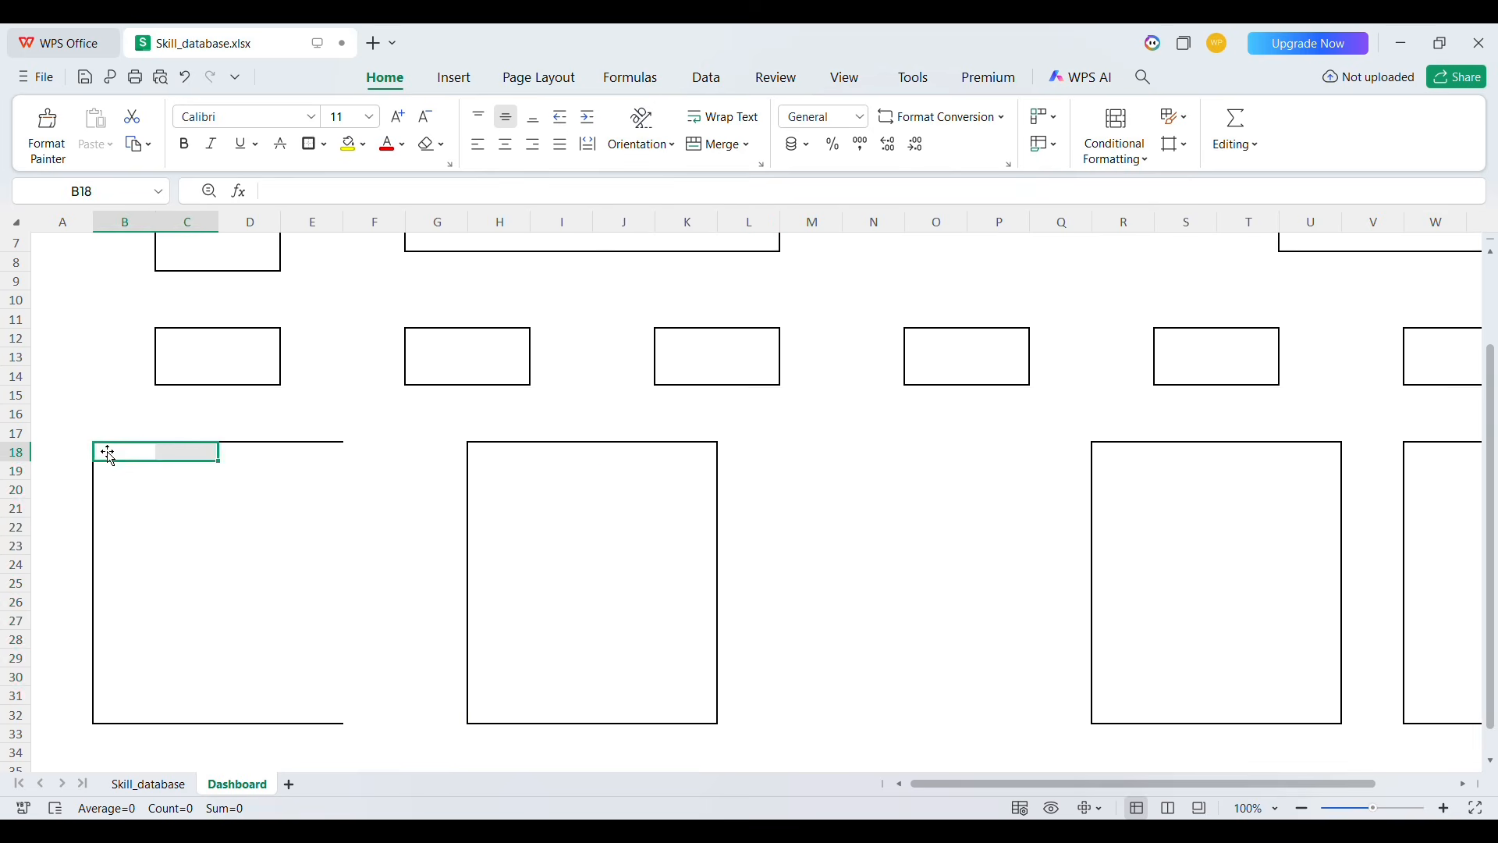
key("shift+Right")
key("shift+Right")
key("shift+Down")
key("shift+Down")
key("shift+Down")
key("shift+Down")
key("shift+Down")
key("shift+Down")
key("shift+Down")
key("shift+Down")
key("shift+Down")
key("shift+Down")
key("shift+Down")
key("shift+Down")
key("shift+Down")
key("shift+Down")
left_click(309, 145)
left_click(829, 468)
Insert three blank rows above row 16 to add space between the KPI boxes and the large boxes
scroll(829, 468, "down", 2)
scroll(830, 468, "up", 4)
left_click(187, 527)
left_click(16, 528)
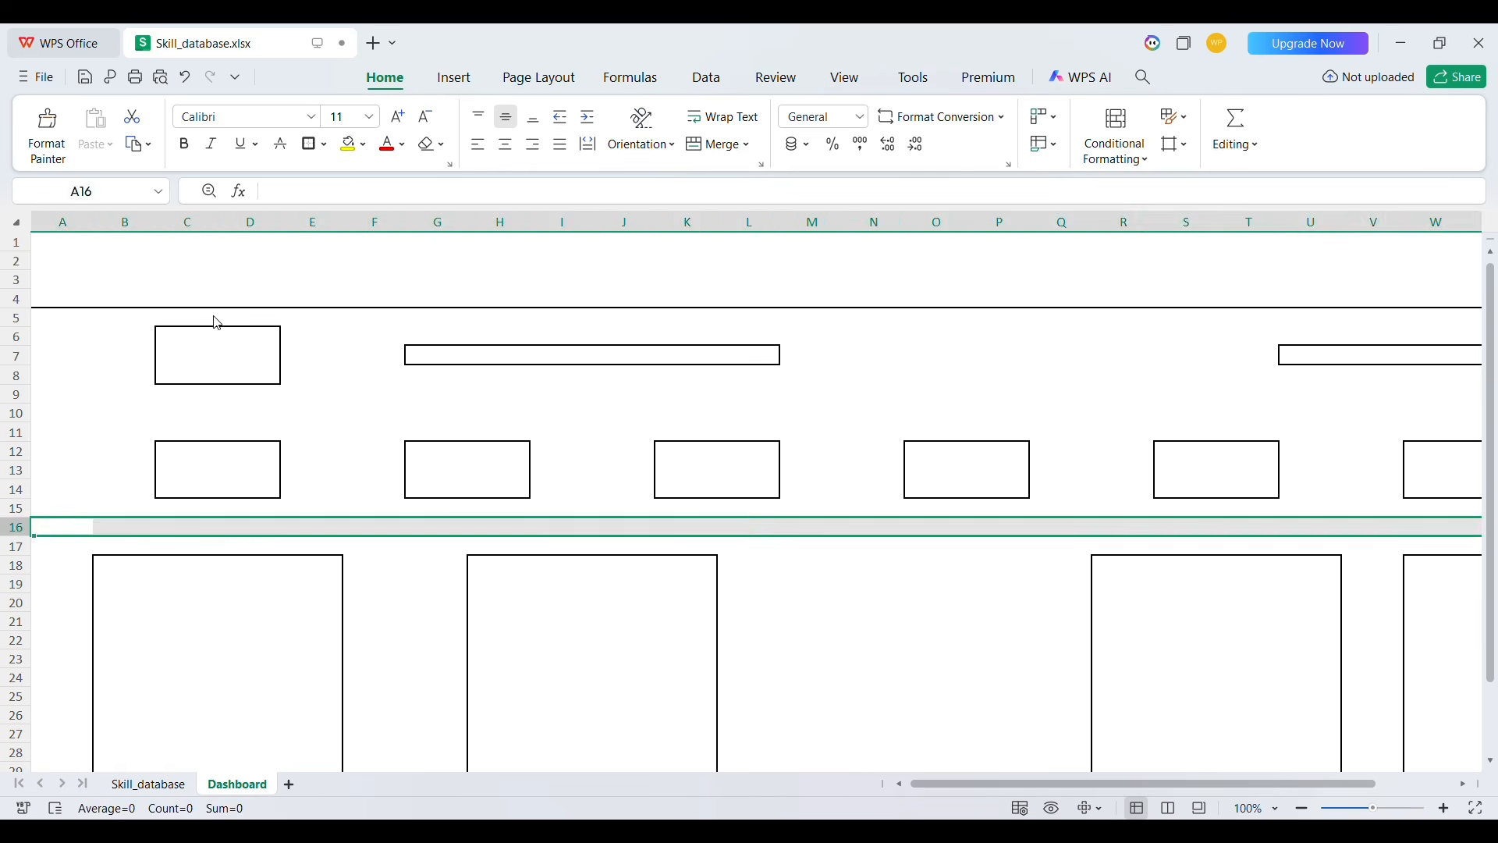
key("ctrl+shift+plus")
key("ctrl+shift+plus")
key("ctrl+shift+plus")
Draw a bordered strip across row 17 spanning columns C to K beneath the KPI boxes
left_click(234, 548)
key("Left")
key("shift+Right")
key("shift+Right")
key("shift+Right")
key("shift+Right")
key("shift+Right")
key("shift+Right")
key("shift+Right")
key("shift+Right")
left_click(311, 145)
left_click(708, 545)
key("shift+Left")
key("shift+Left")
key("shift+Left")
key("shift+Left")
key("shift+Left")
key("shift+Left")
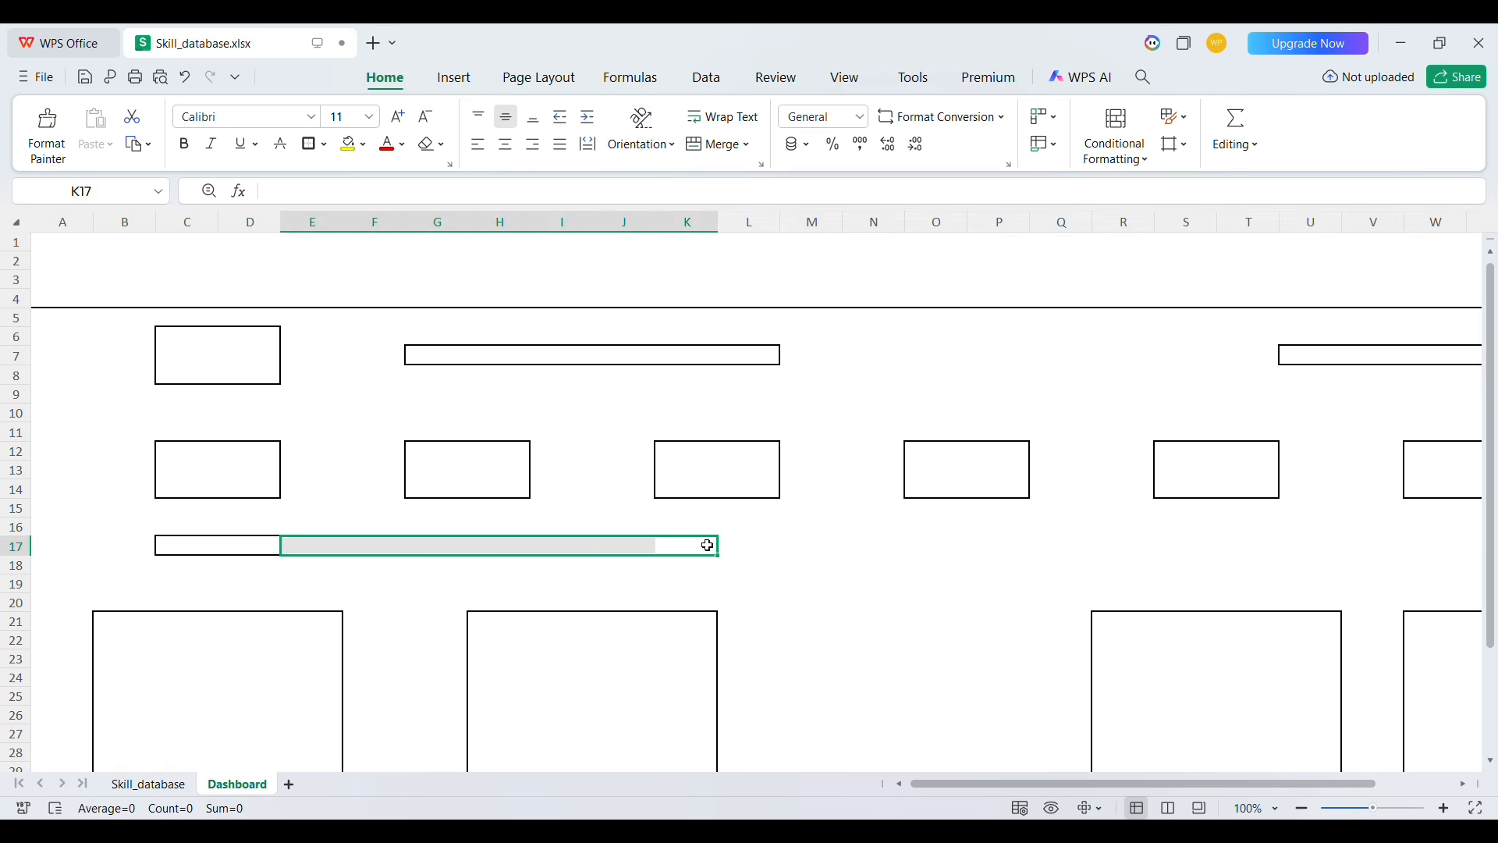
key("Right")
key("Right")
key("Right")
key("Right")
key("Right")
key("Right")
key("Right")
key("Right")
key("Right")
key("Right")
key("Right")
key("Right")
key("Right")
key("Right")
key("Right")
key("Right")
key("Right")
key("Left")
key("Left")
key("shift+Left")
key("shift+Left")
key("shift+Left")
key("shift+Left")
key("shift+Left")
key("shift+Left")
key("shift+Left")
key("shift+Left")
left_click(309, 145)
left_click(605, 589)
Draw a bordered strip on row 39 beneath the first large chart box
scroll(604, 591, "left", 2)
scroll(605, 592, "down", 6)
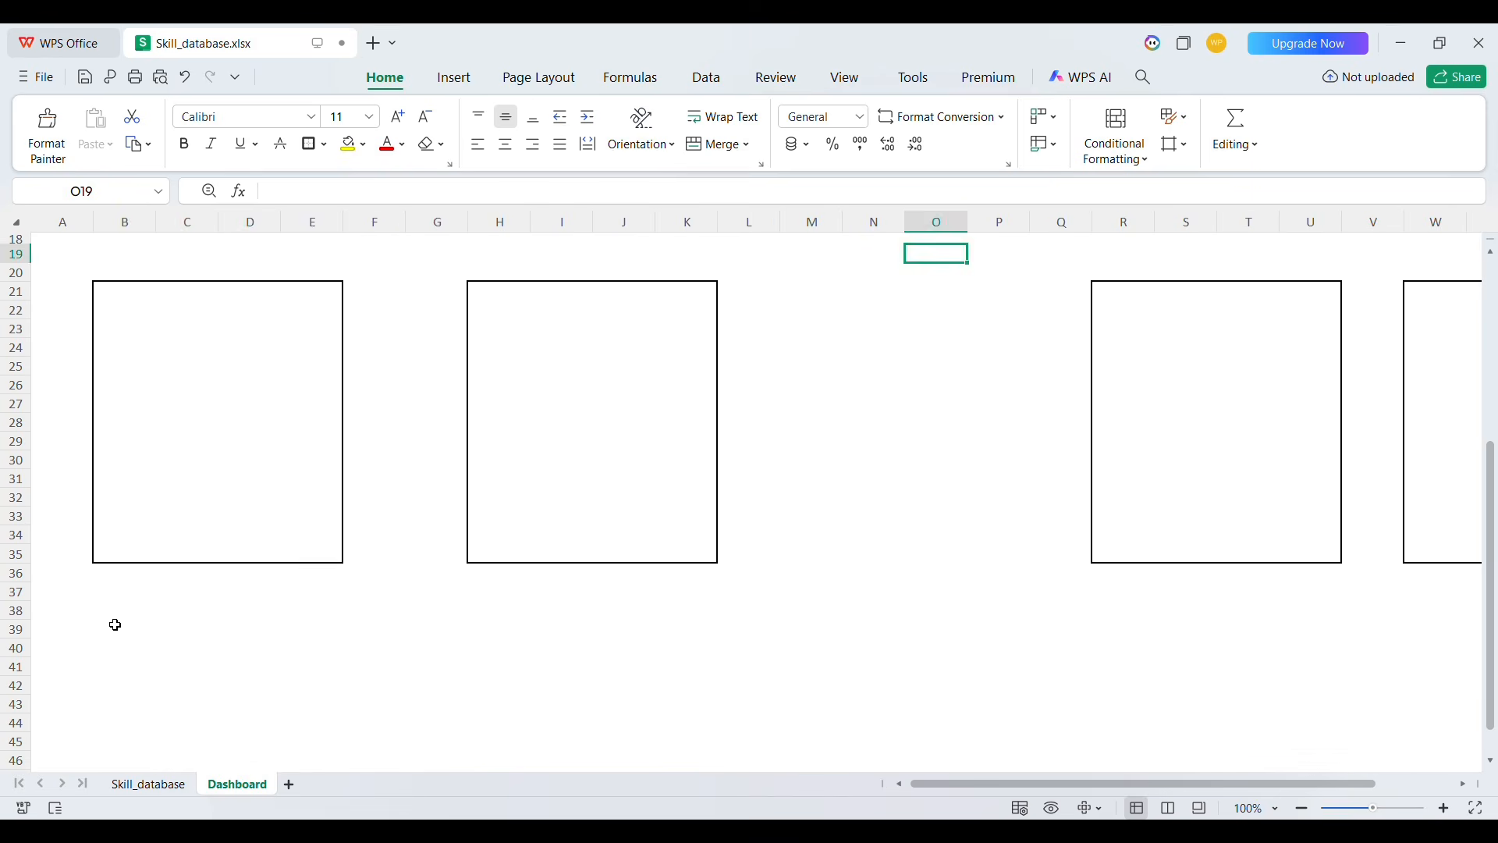
left_click(115, 625)
key("shift+Right")
key("shift+Right")
key("shift+Right")
key("shift+Right")
key("shift+Right")
left_click(305, 149)
Draw a bordered strip on row 39 beneath the second large chart box
left_click(665, 631)
key("Left")
key("shift+Right")
key("shift+Right")
key("shift+Right")
key("shift+Right")
key("shift+Right")
key("shift+Right")
left_click(306, 148)
Draw a bordered strip on row 39 beneath the two right-hand chart boxes, up to column Z
left_click(1128, 630)
key("Right")
key("shift+Right")
key("shift+Right")
key("shift+Right")
key("shift+Right")
key("shift+Right")
key("shift+Right")
key("shift+Right")
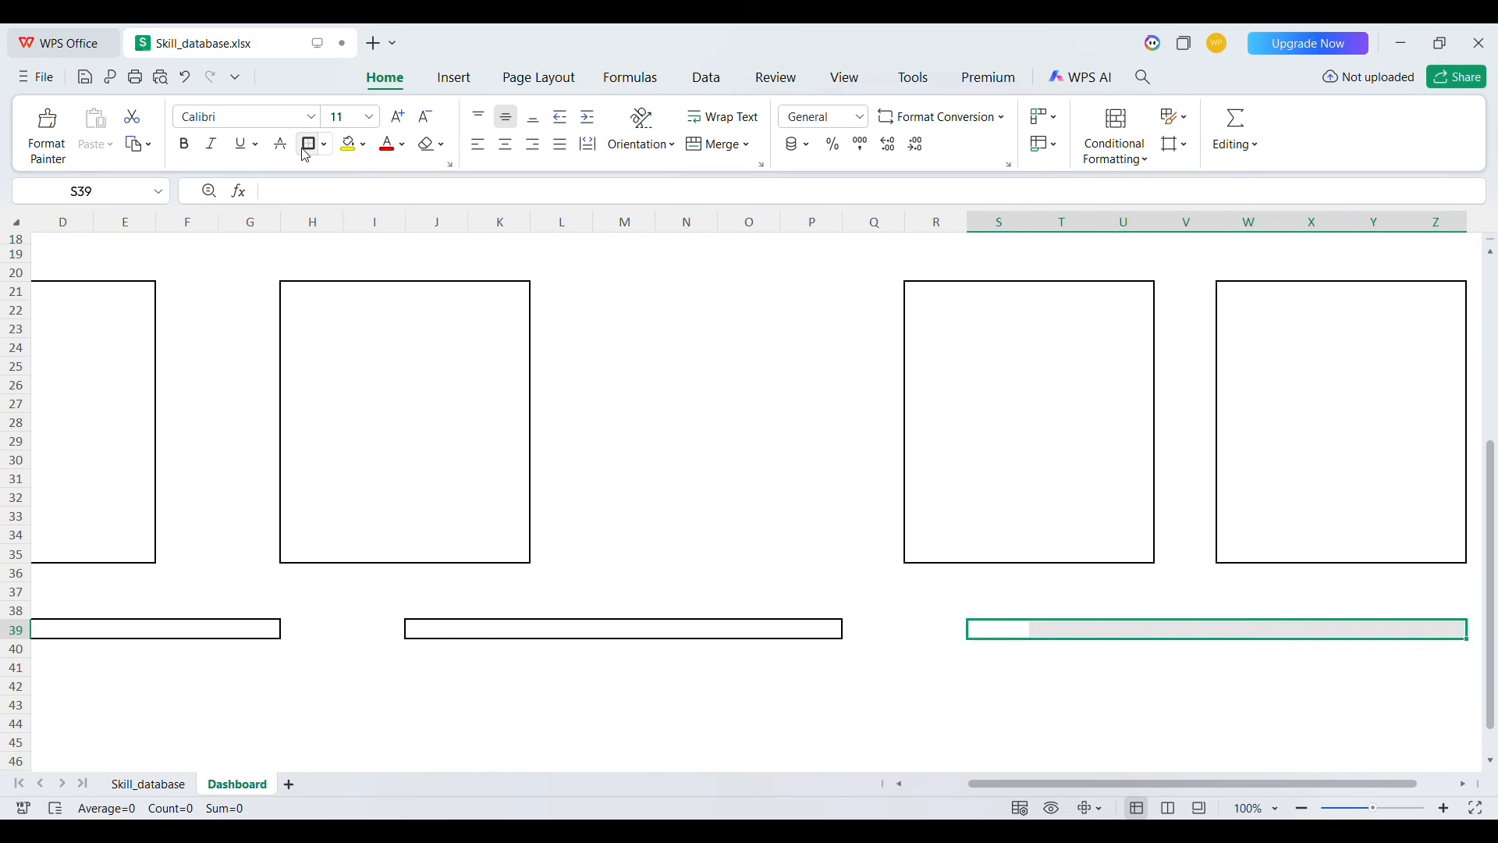
left_click(305, 149)
Draw a large outline box below the row 39 strips on the left, ending at column K
scroll(624, 468, "down", 5)
scroll(624, 468, "left", 3)
left_click(109, 454)
key("shift+Right")
key("shift+Right")
key("shift+Right")
key("shift+Right")
key("shift+Right")
key("shift+Right")
key("shift+Right")
key("shift+Right")
key("shift+Right")
key("shift+Down")
key("shift+Down")
key("shift+Down")
key("shift+Down")
key("shift+Down")
key("shift+Down")
key("shift+Down")
key("shift+Down")
key("shift+Down")
key("shift+Down")
left_click(308, 147)
Apply an outside border around R44:Z46
left_click(1112, 438)
key("Up")
key("shift+Right")
key("shift+Right")
key("shift+Right")
key("shift+Right")
key("shift+Right")
key("shift+Right")
key("shift+Right")
key("shift+Right")
key("shift+Down")
key("shift+Down")
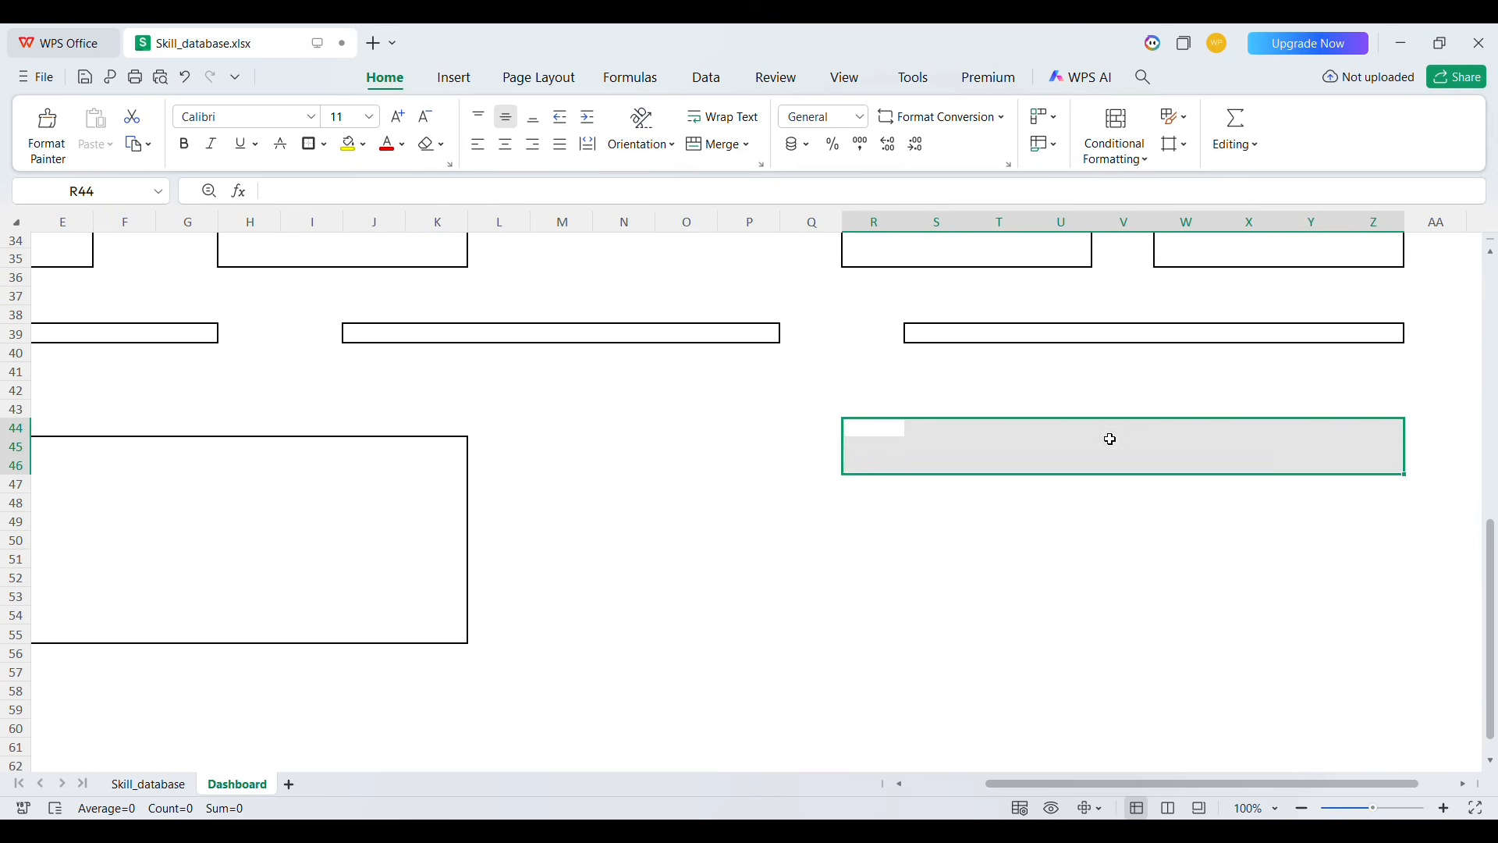
key("shift+Down")
key("shift+Down")
key("shift+Down")
key("shift+Down")
key("shift+Down")
key("shift+Down")
key("shift+Down")
key("shift+Down")
key("shift+Down")
key("shift+Down")
key("shift+Down")
key("shift+Up")
key("shift+Up")
left_click(309, 146)
left_click(545, 472)
scroll(545, 474, "up", 11)
scroll(546, 475, "left", 2)
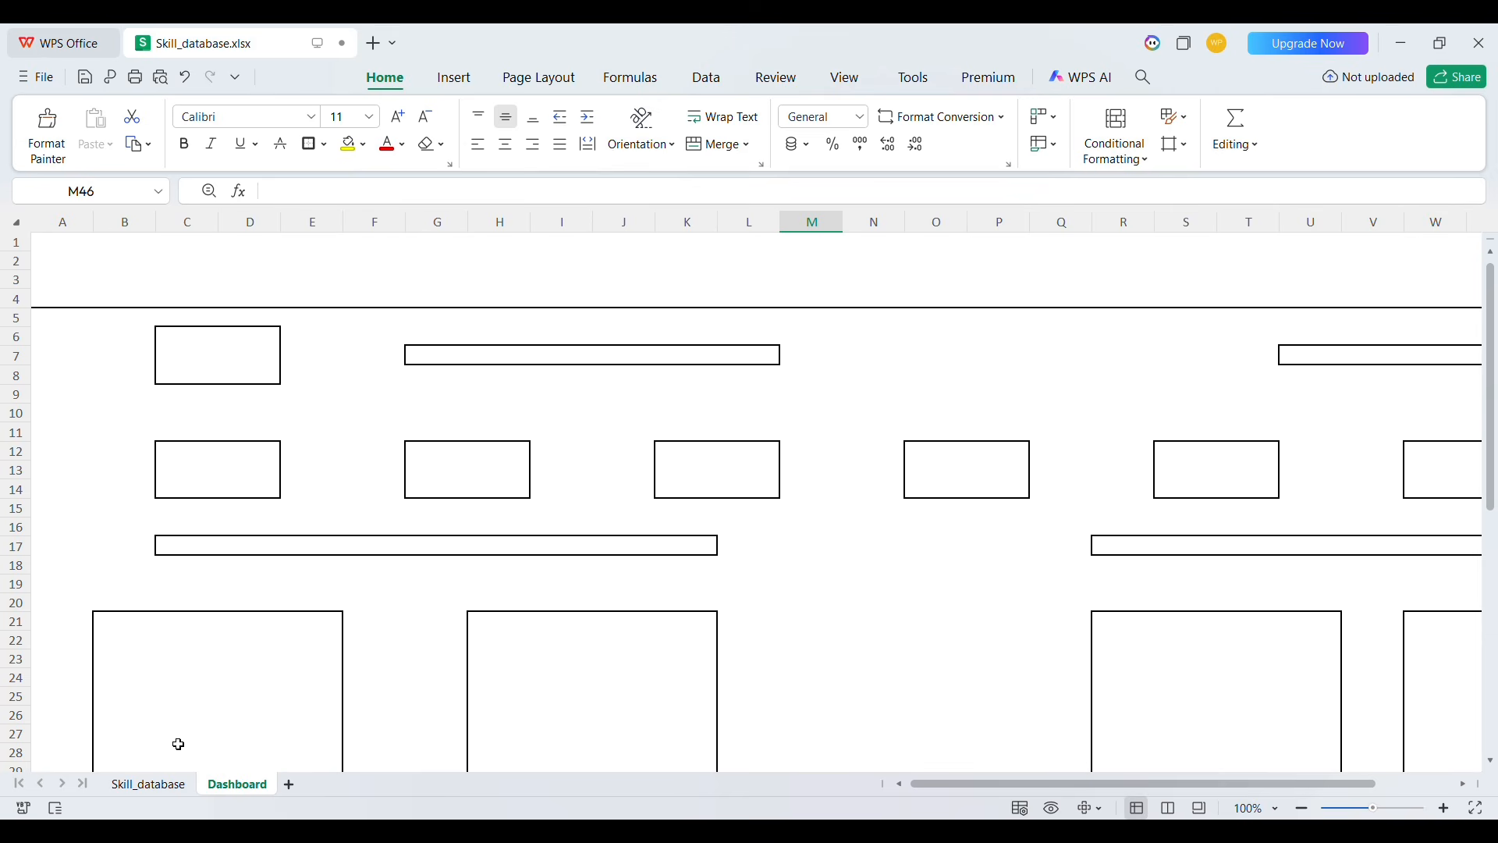
Insert a PivotTable from the Skill_database data on a new sheet
left_click(145, 784)
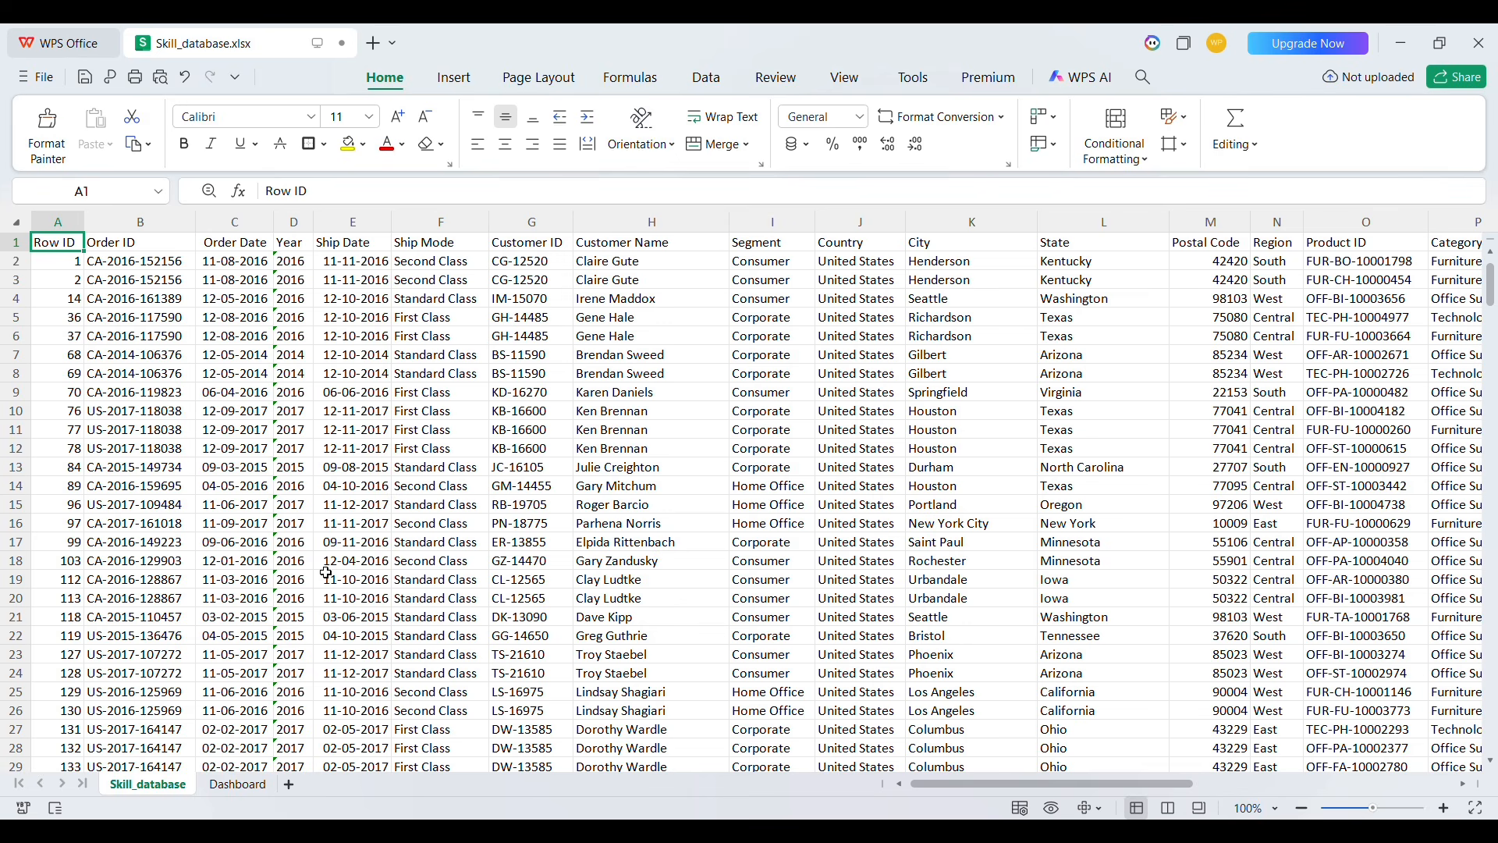
key("ctrl+a")
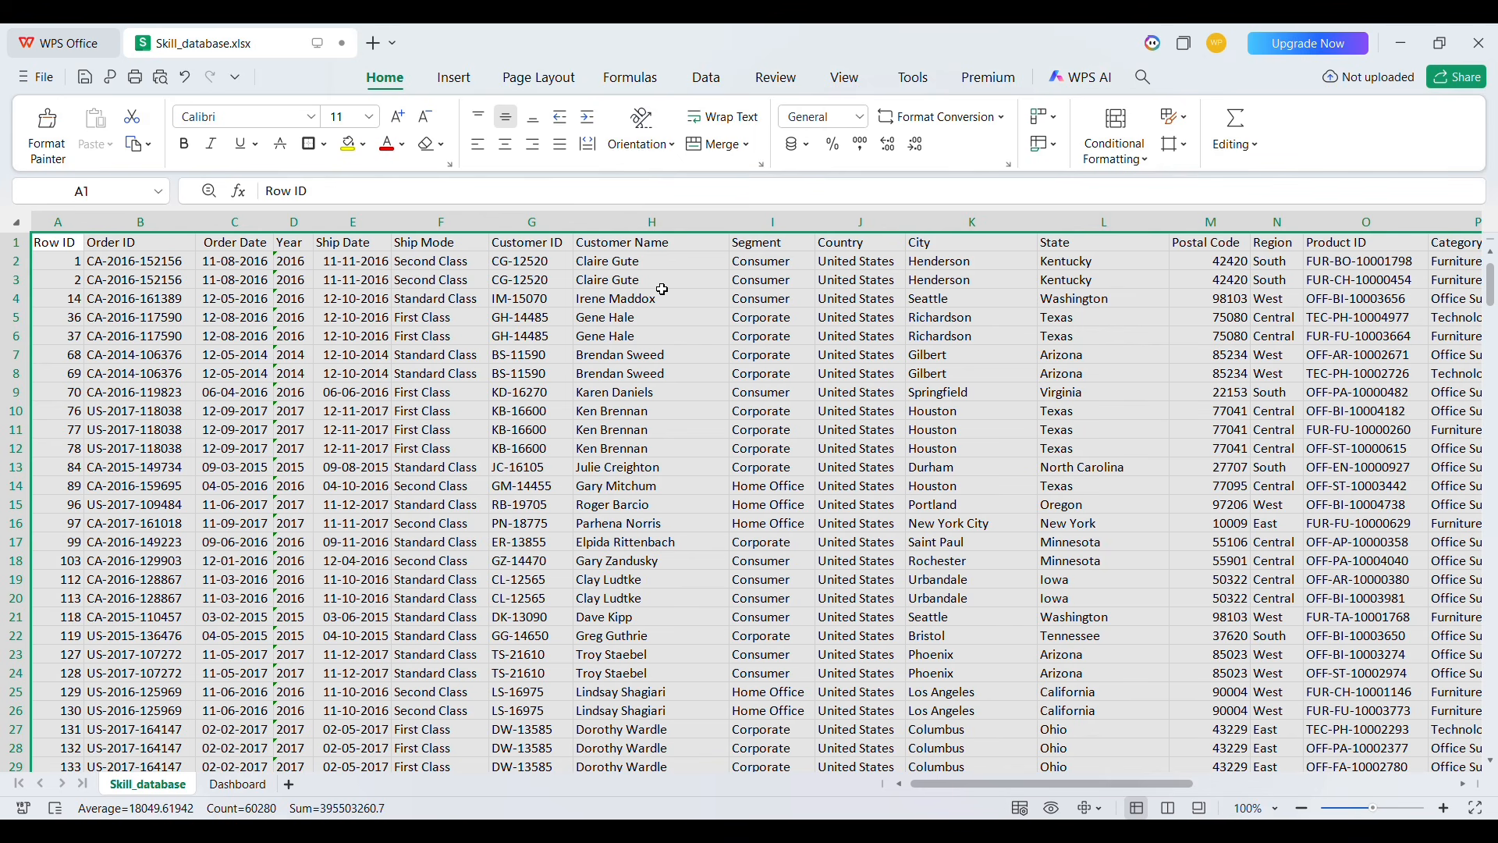
left_click(644, 466)
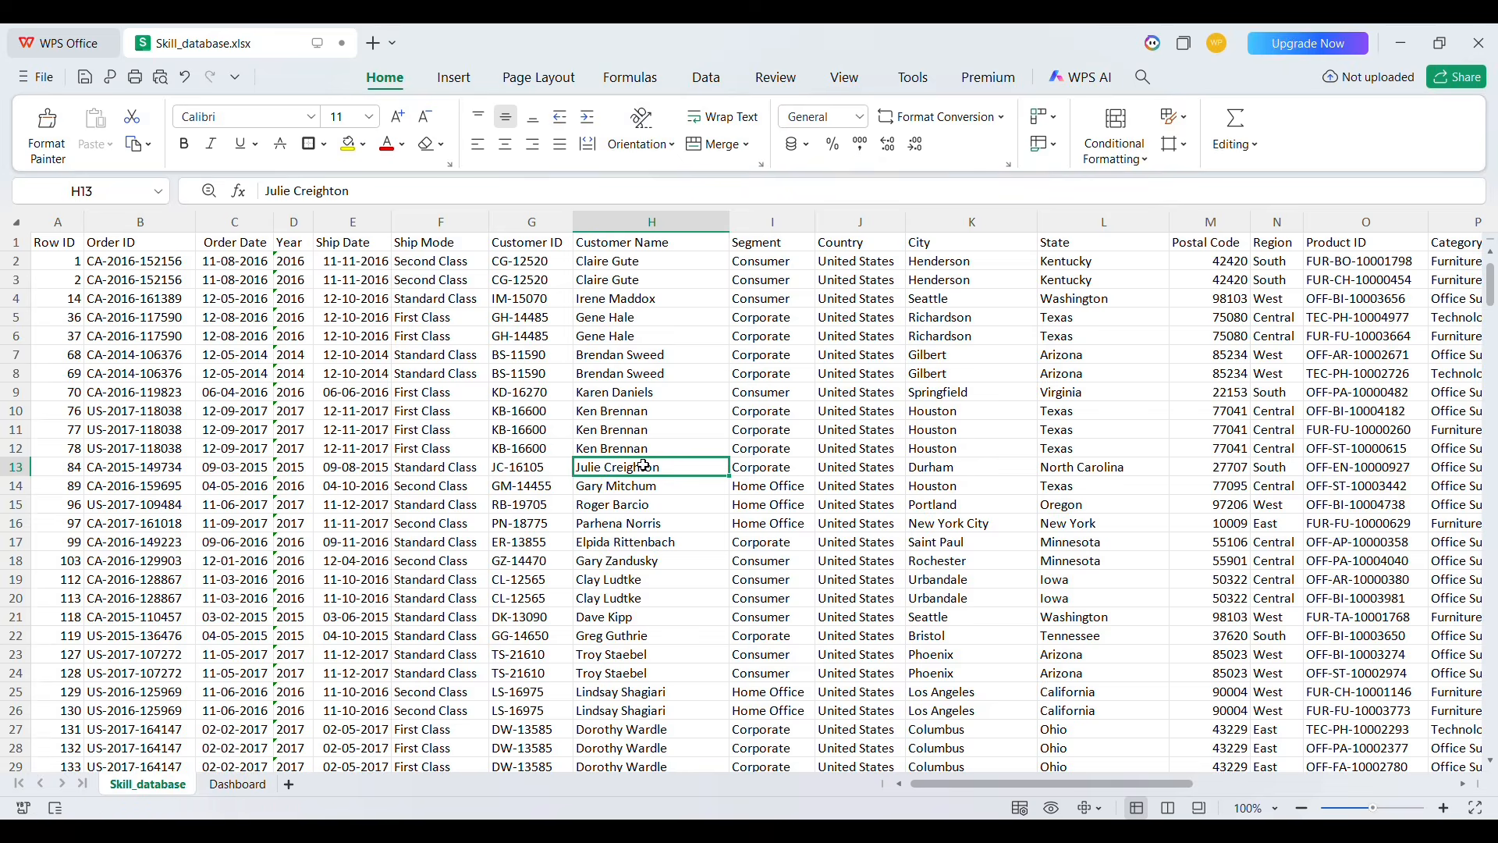
left_click(710, 84)
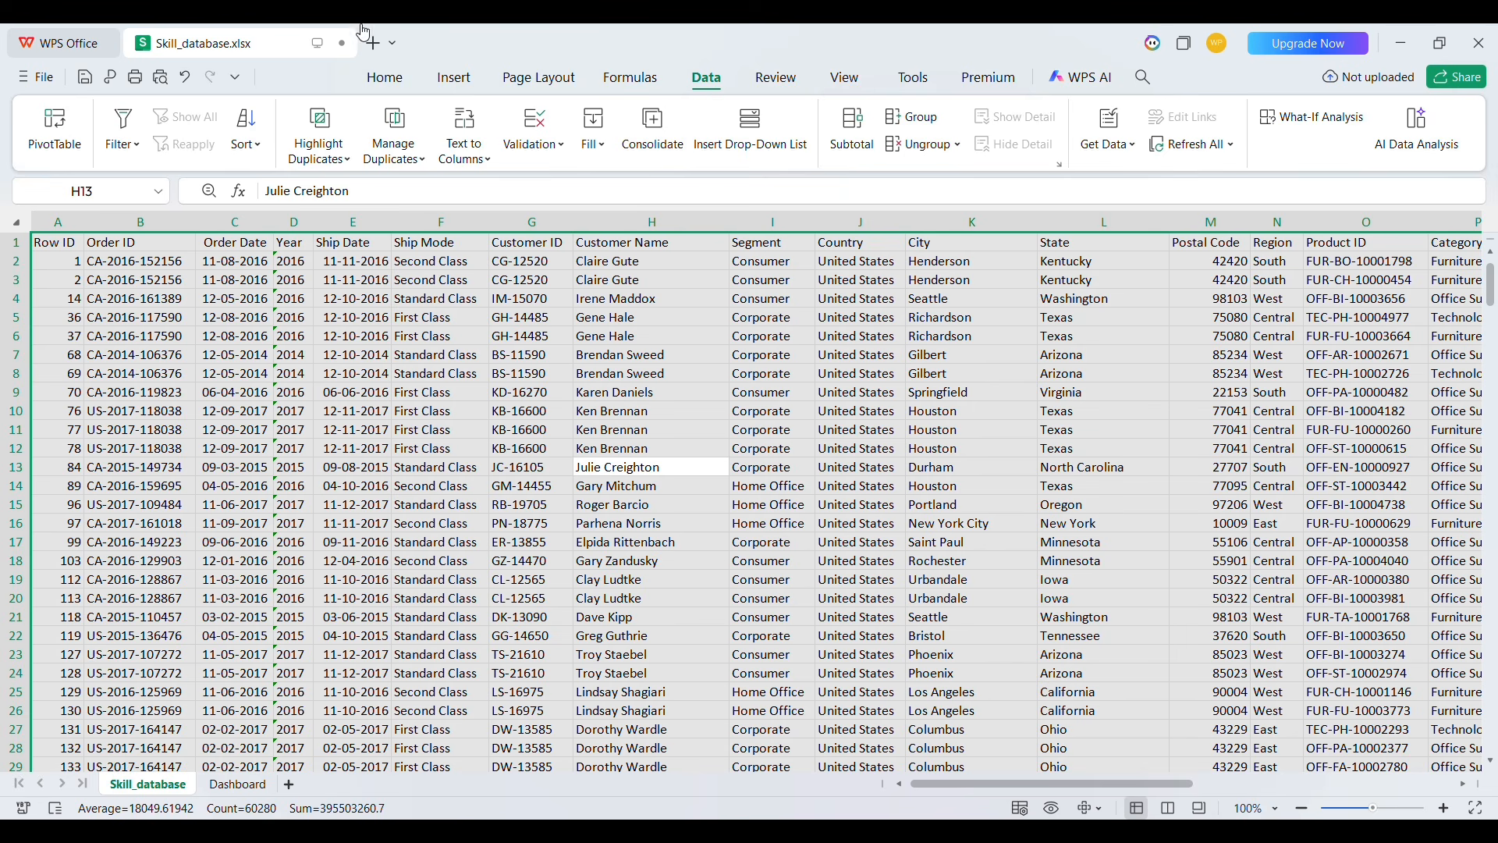
left_click(56, 131)
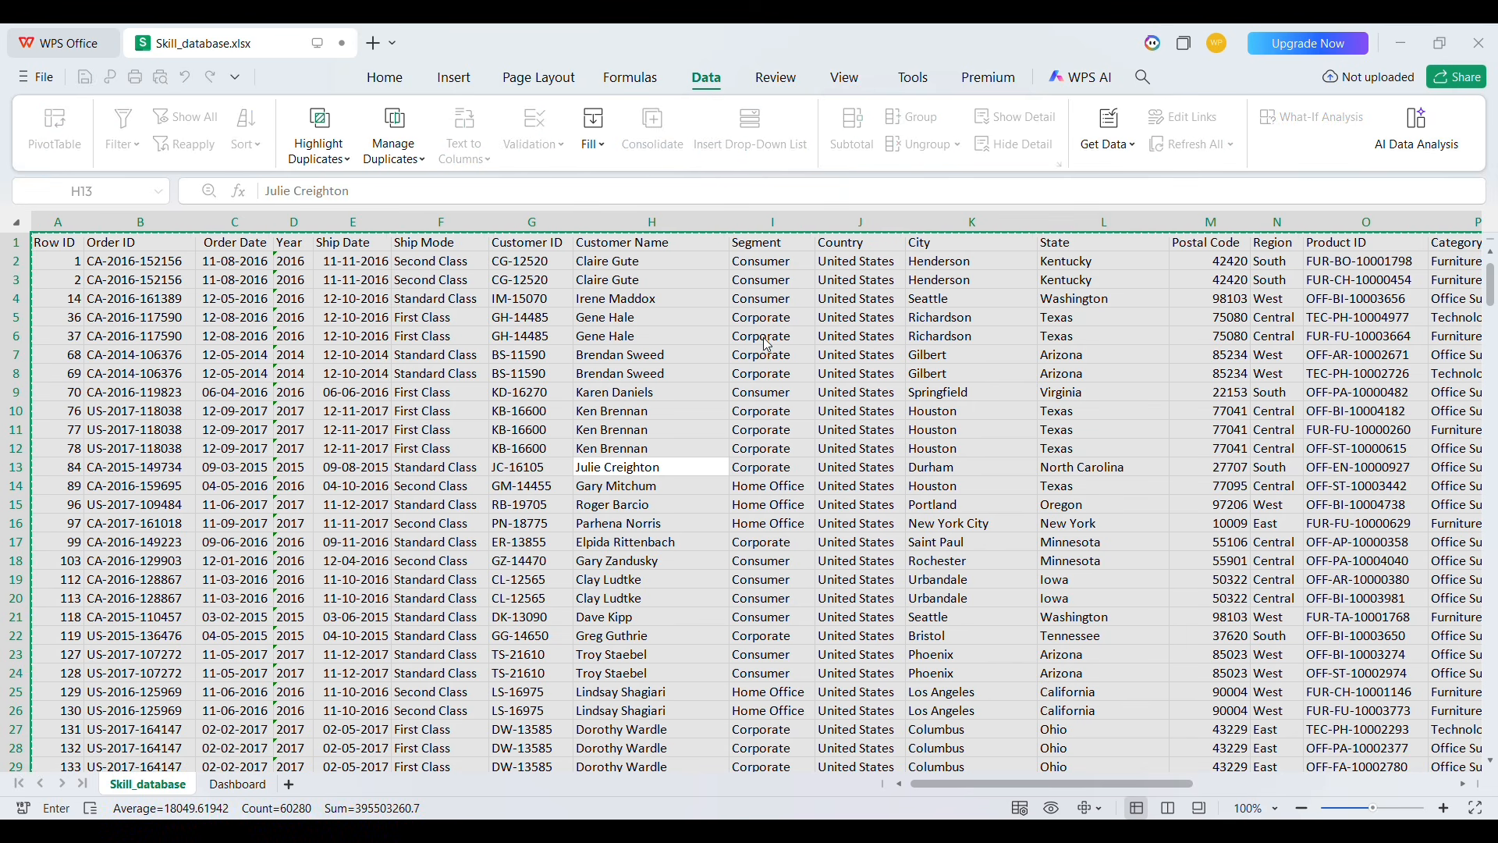
left_click(848, 684)
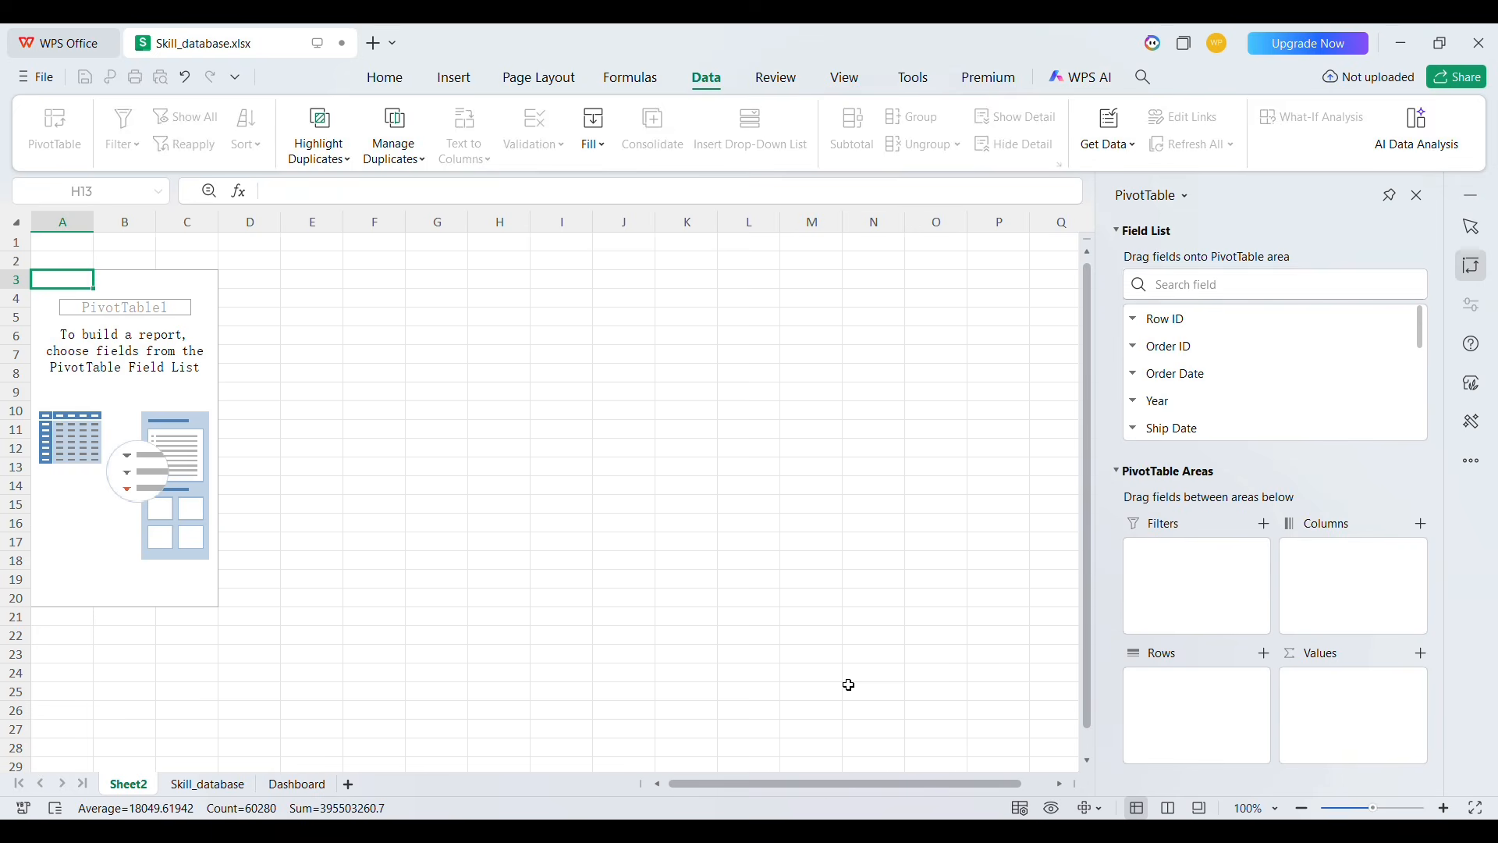
Build the pivot with Year in rows and Sum of Sales and Sum of Profit as values
left_click(1261, 293)
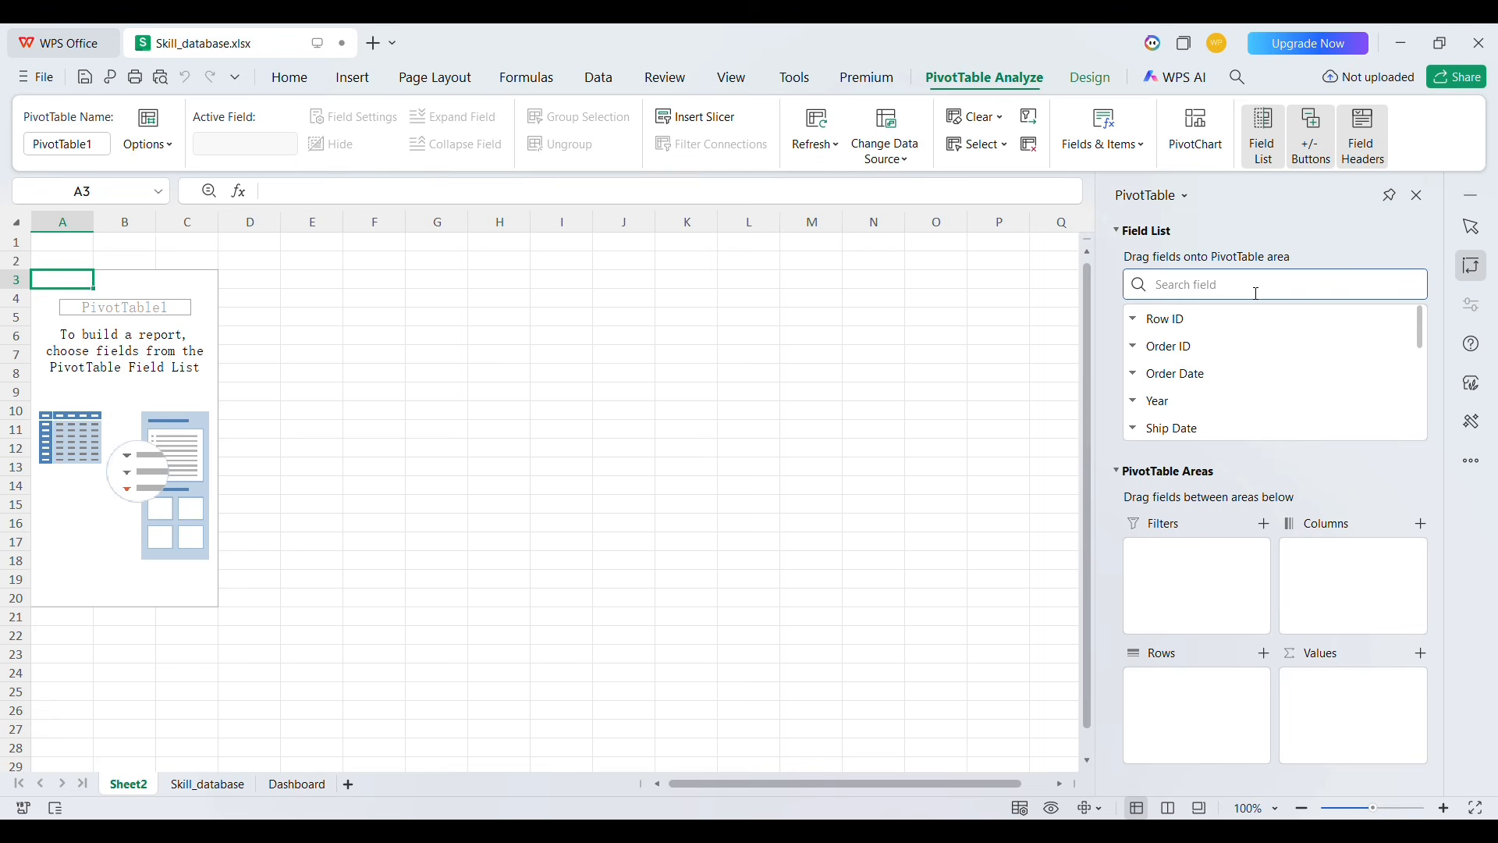
type("ye")
left_click_drag(1163, 320, 1154, 684)
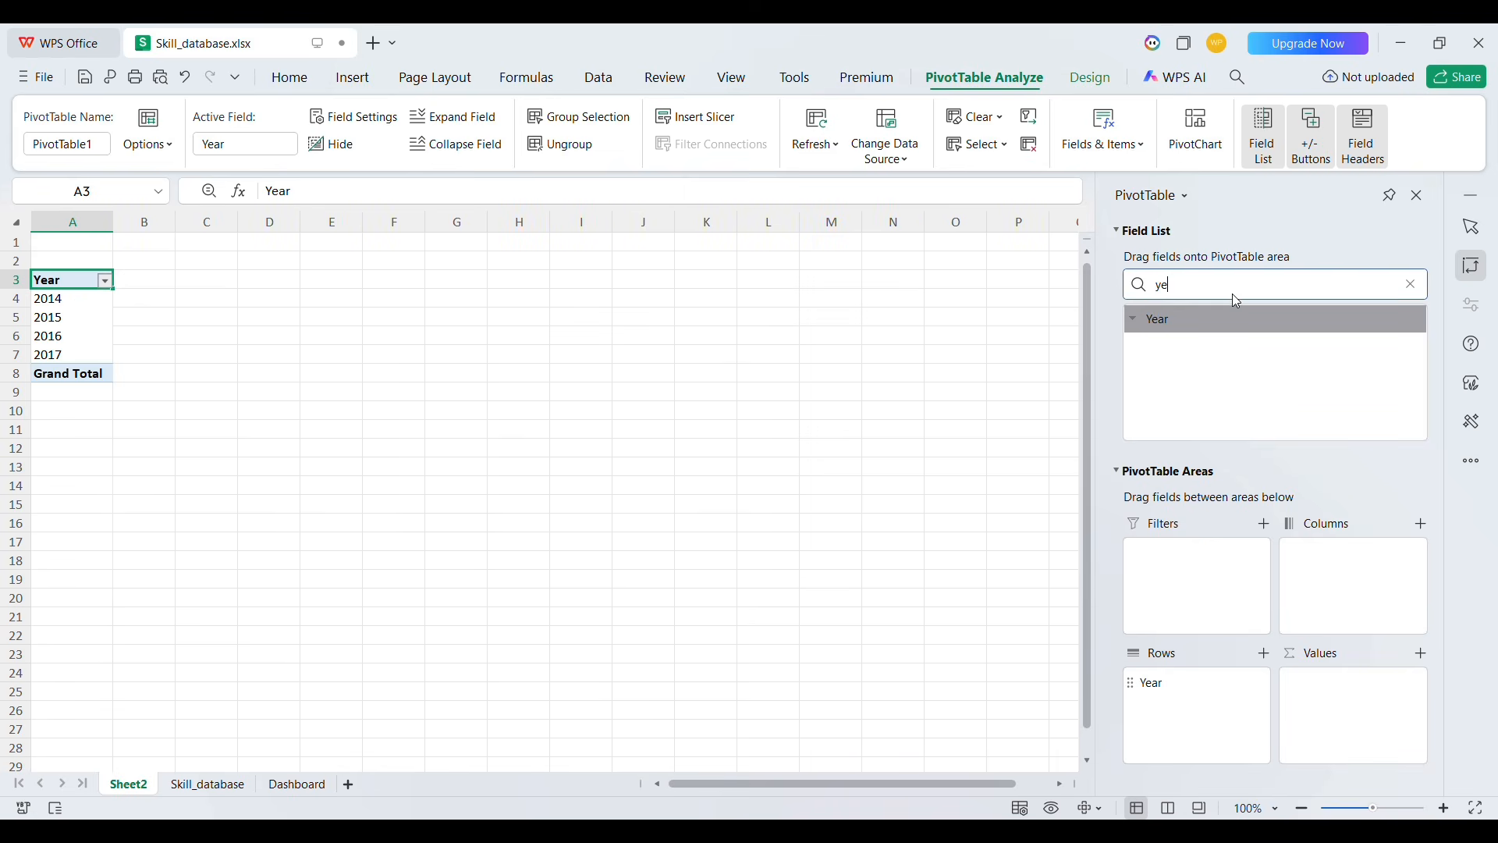
double_click(1197, 286)
type("sal")
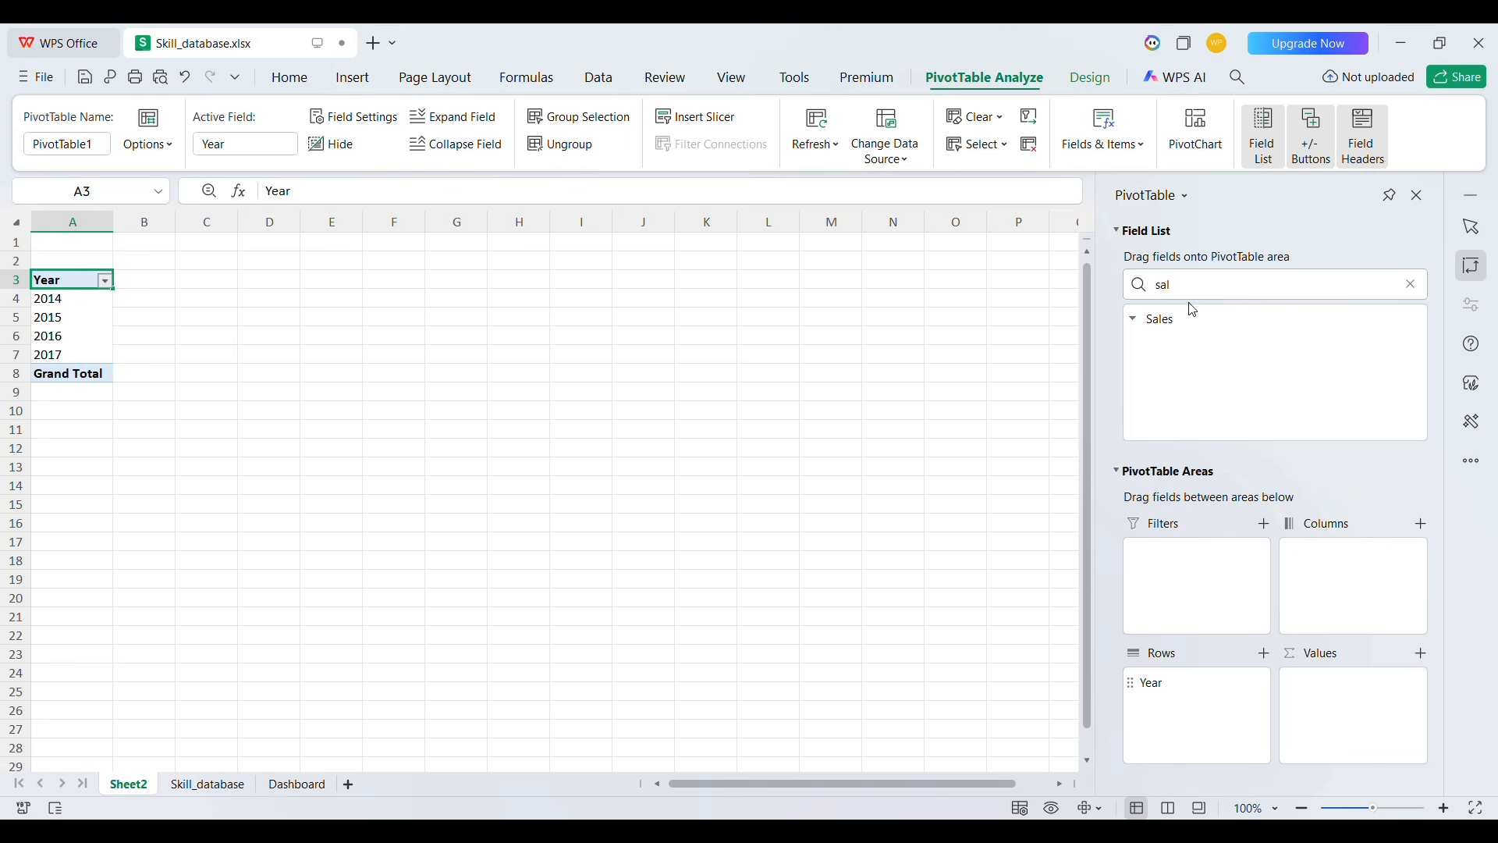
left_click_drag(1161, 327, 1332, 699)
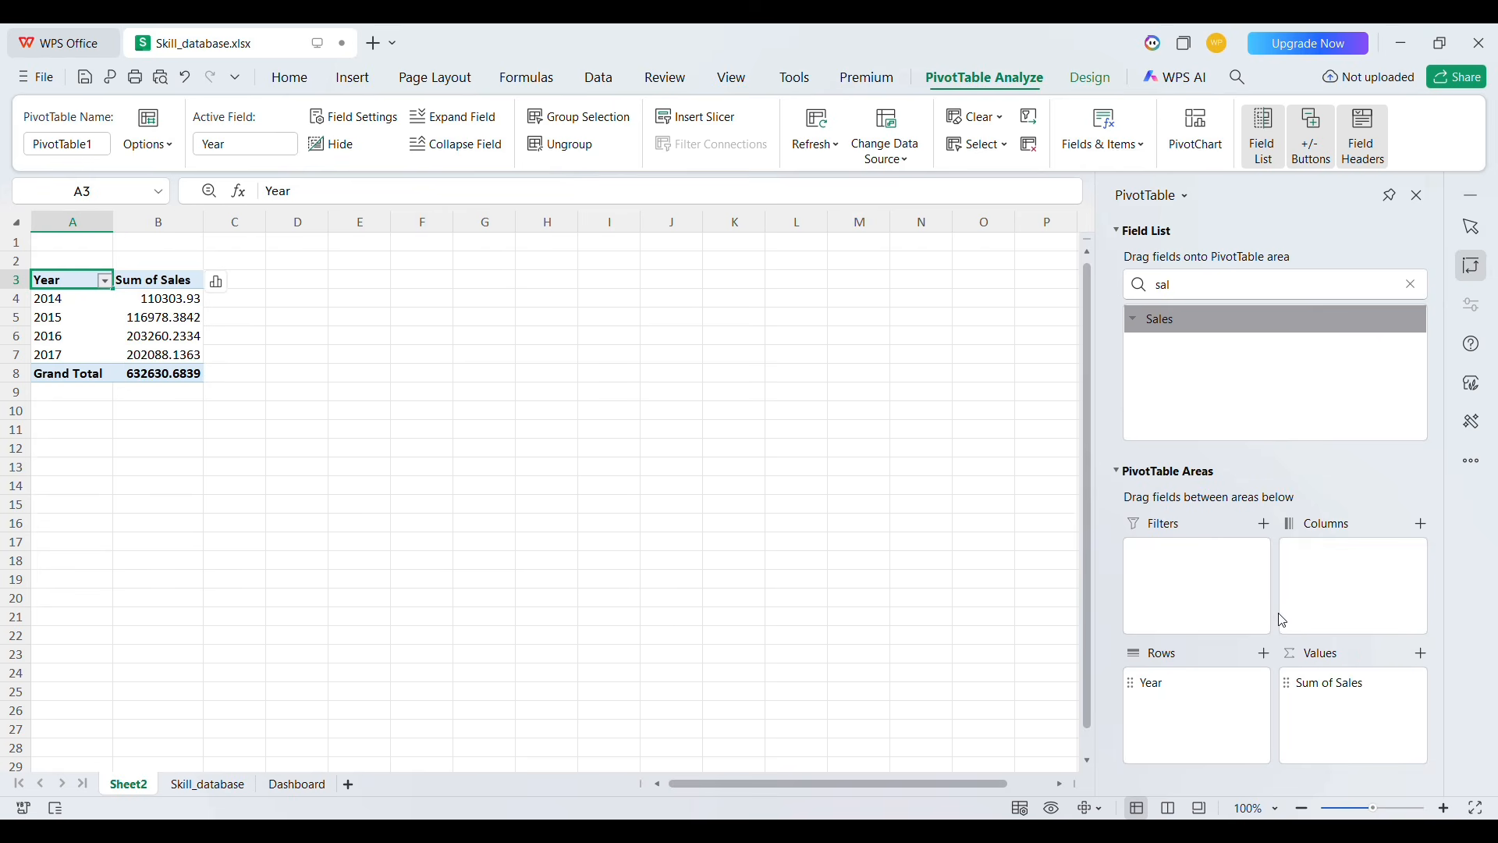
double_click(1205, 293)
type("pro")
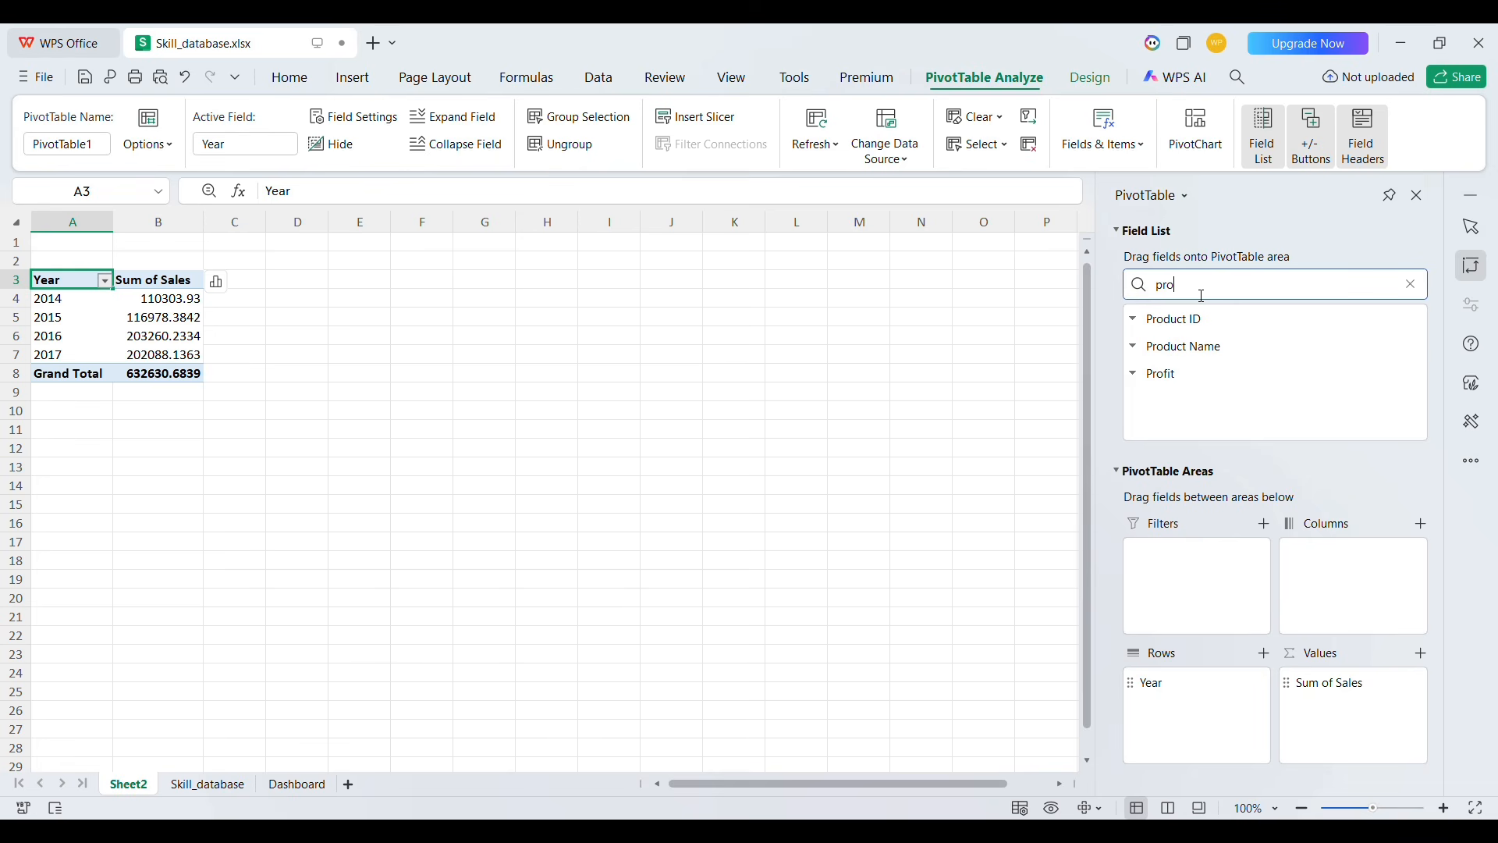
left_click_drag(1158, 374, 1339, 719)
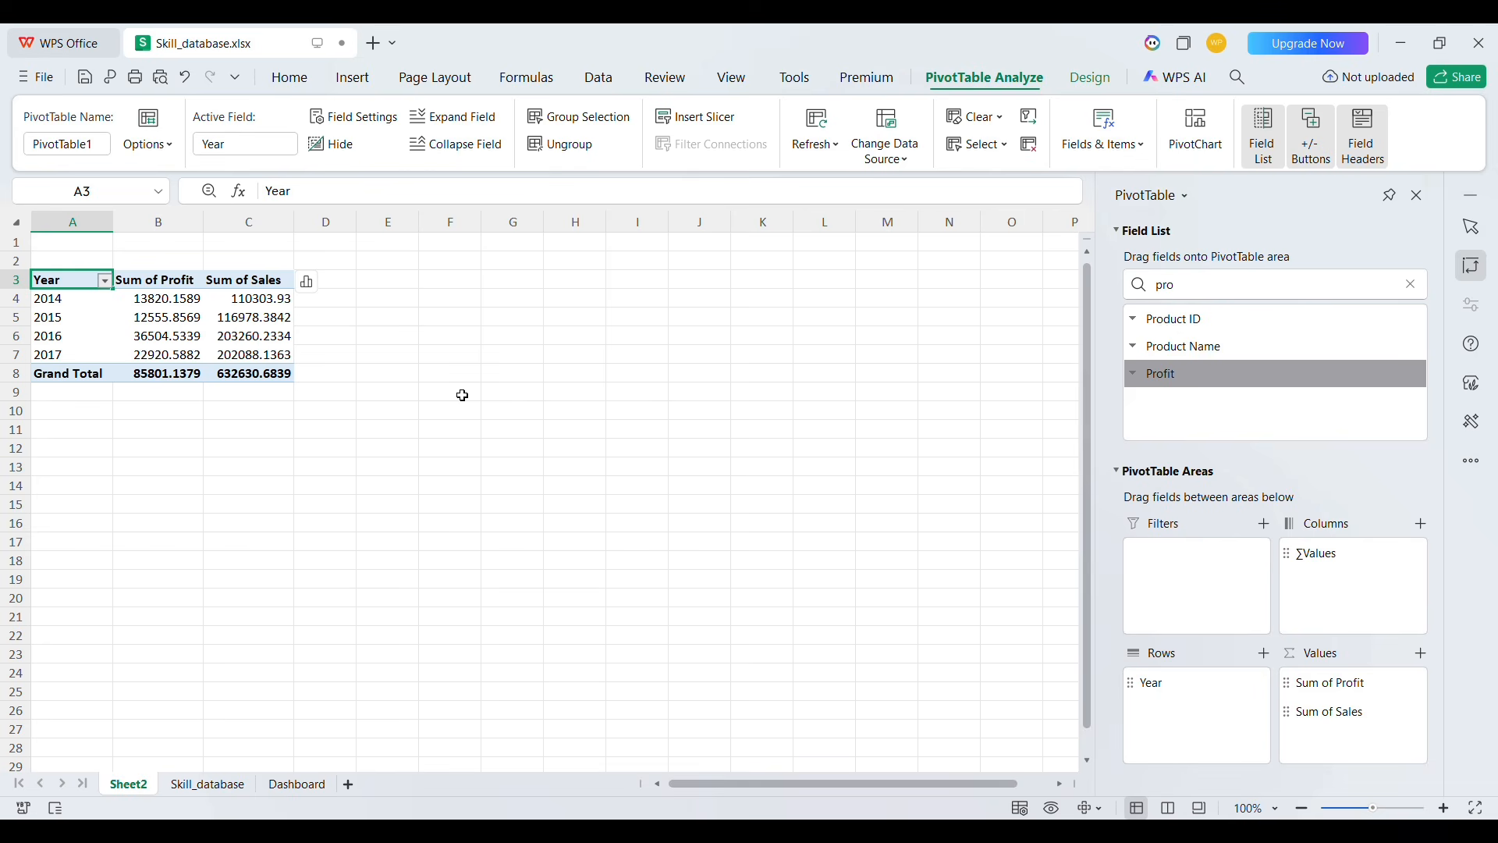
Format the pivot's profit and sales values with the Number format
left_click(153, 309)
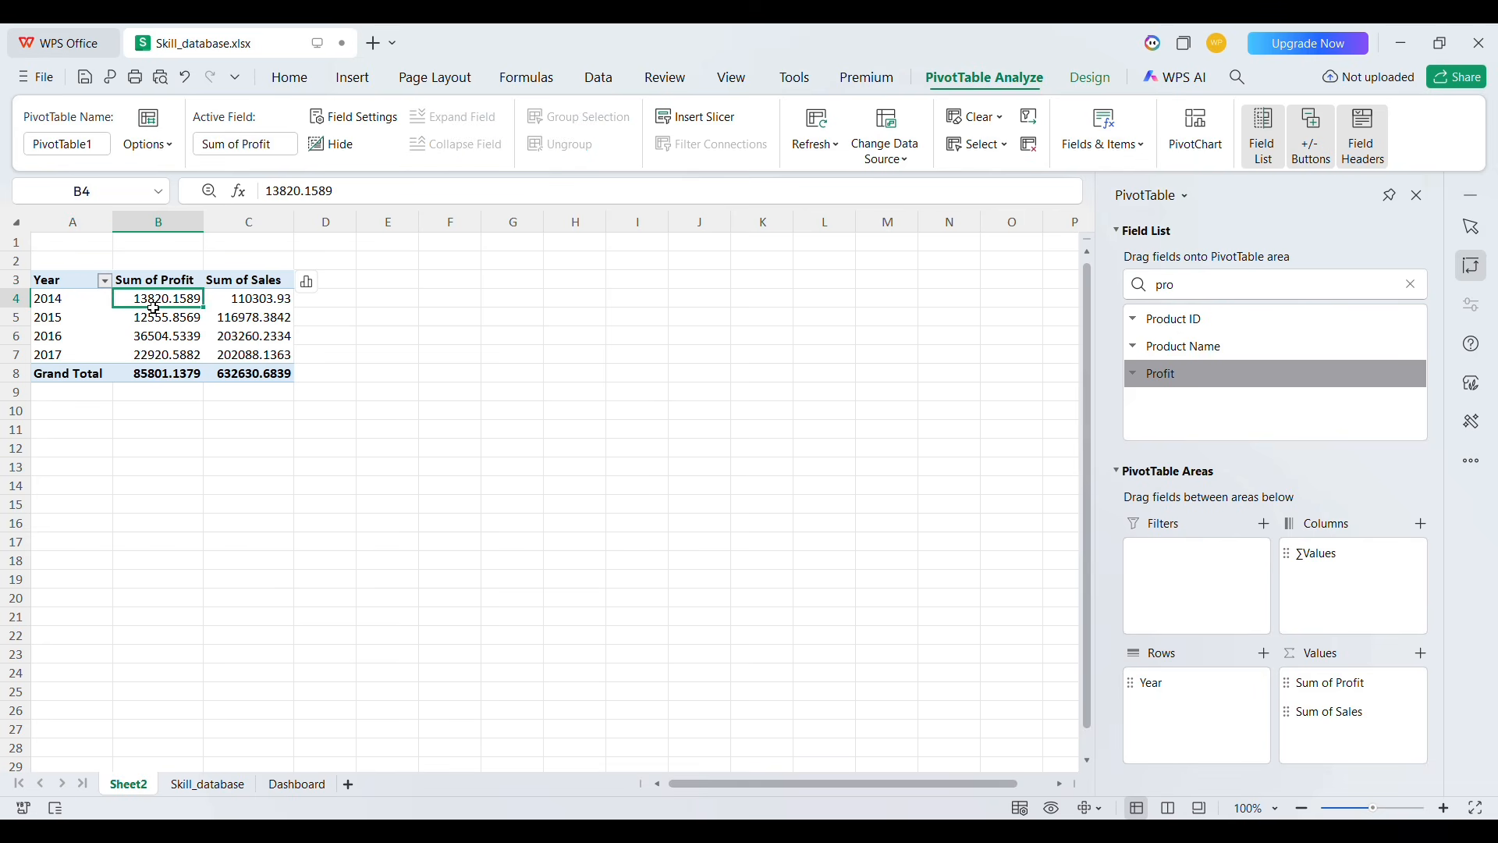
left_click_drag(153, 308, 261, 374)
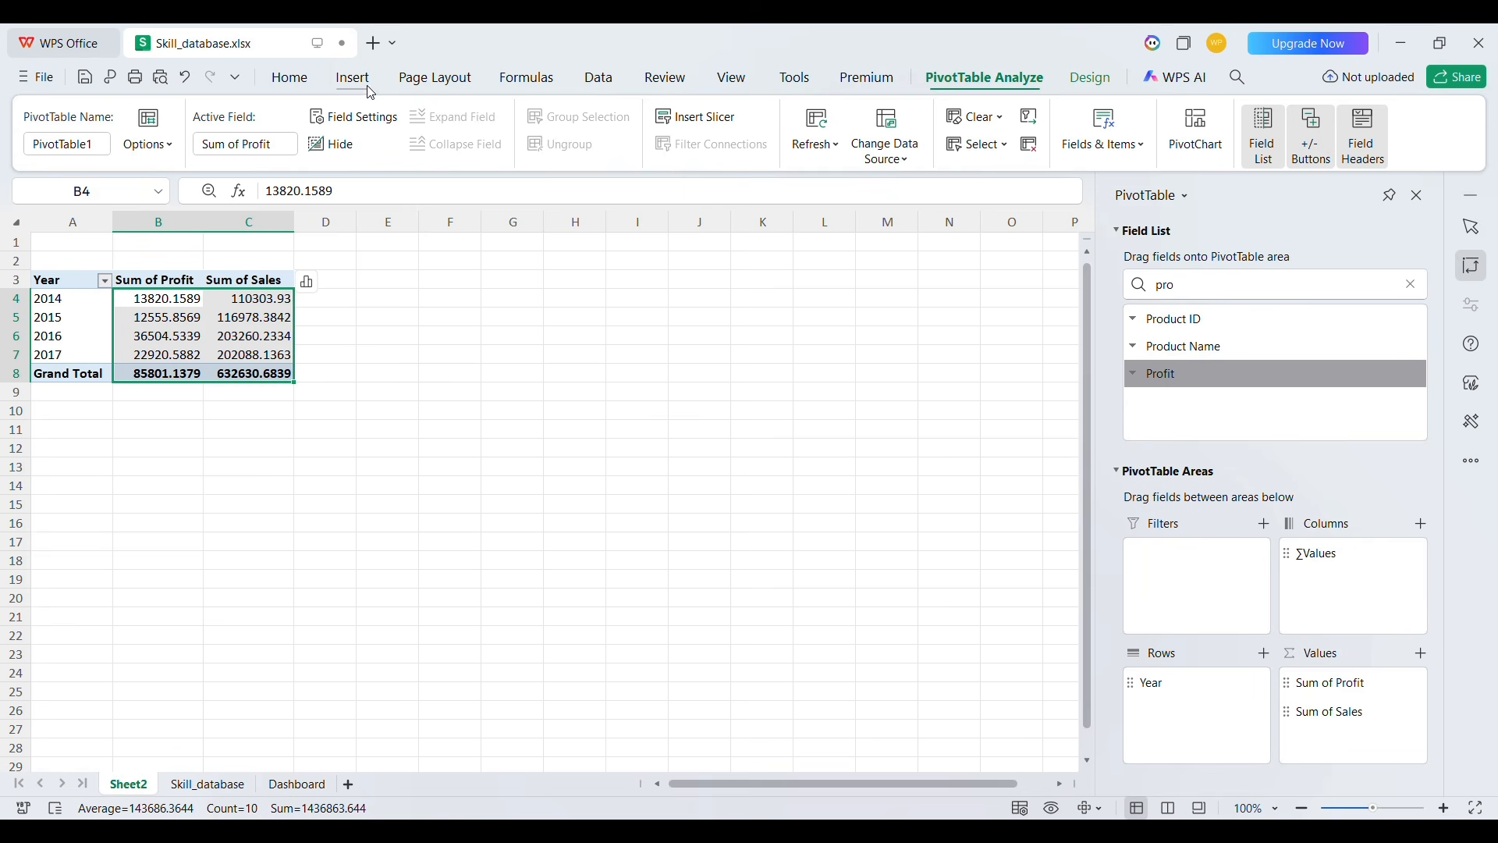
left_click(292, 78)
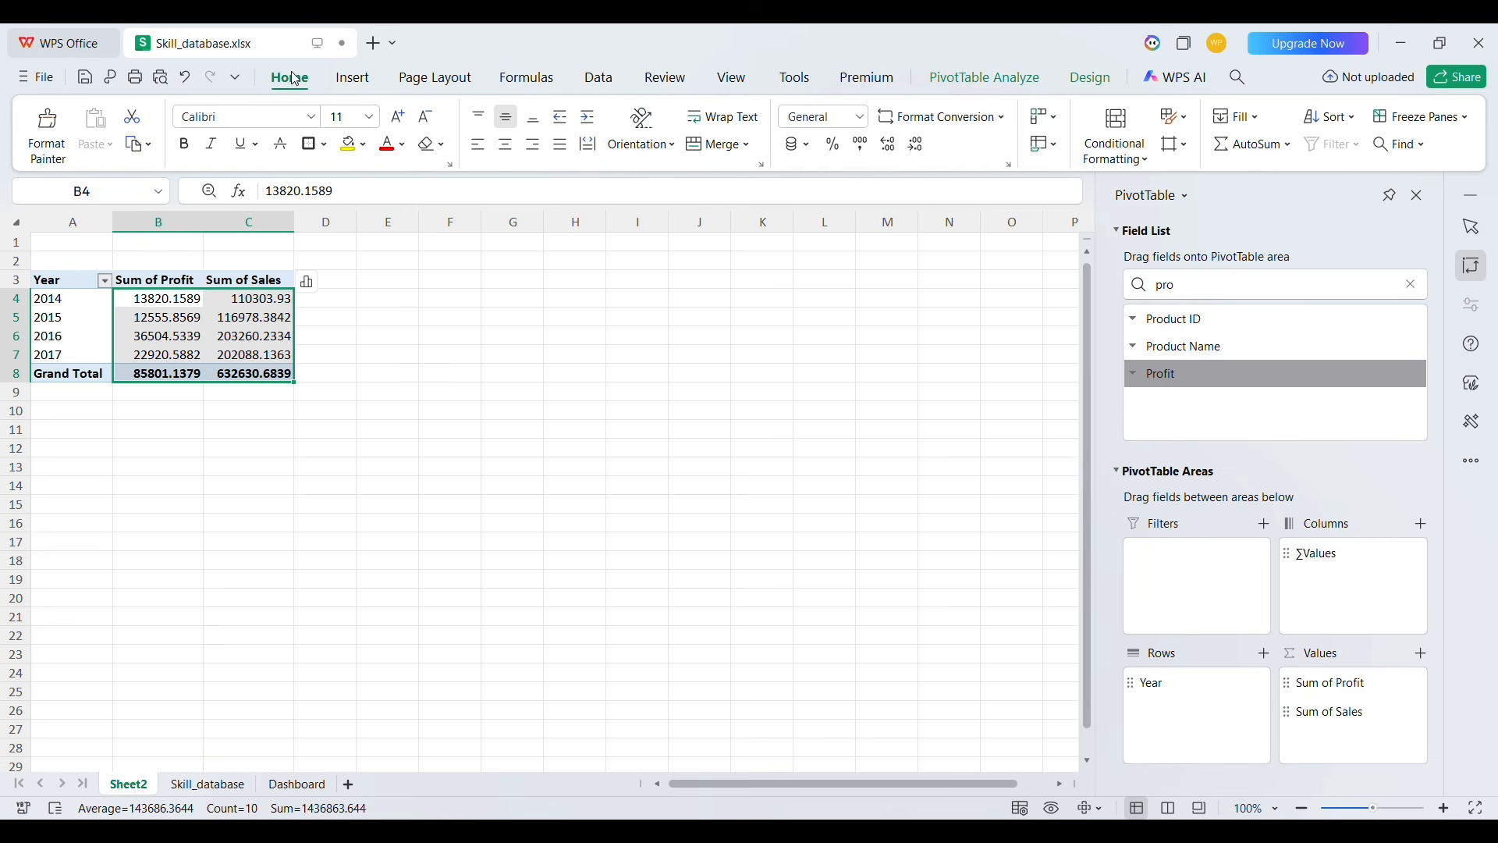
left_click(868, 116)
left_click(861, 201)
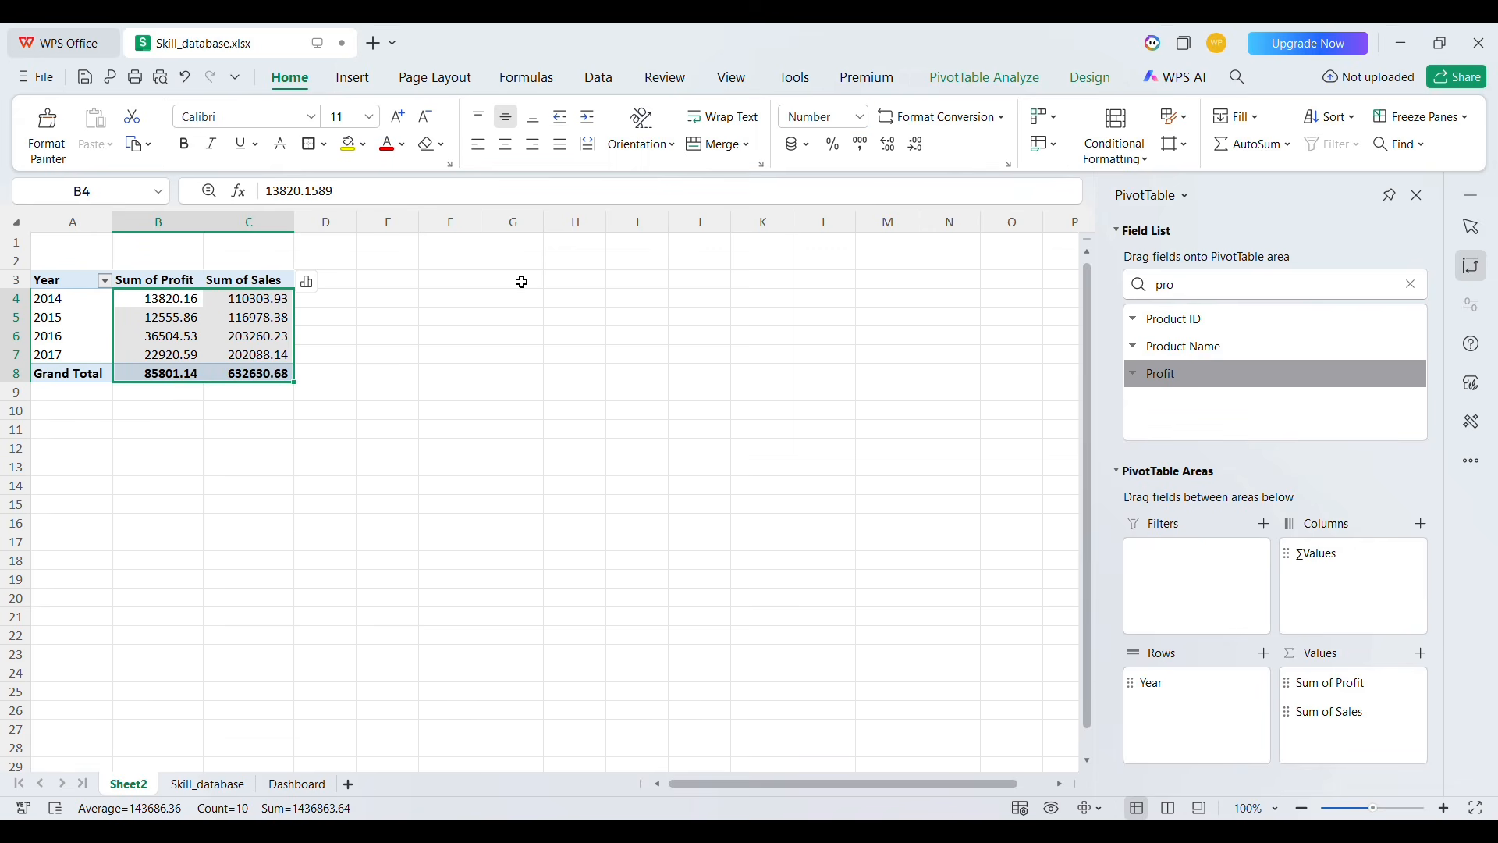
left_click(398, 308)
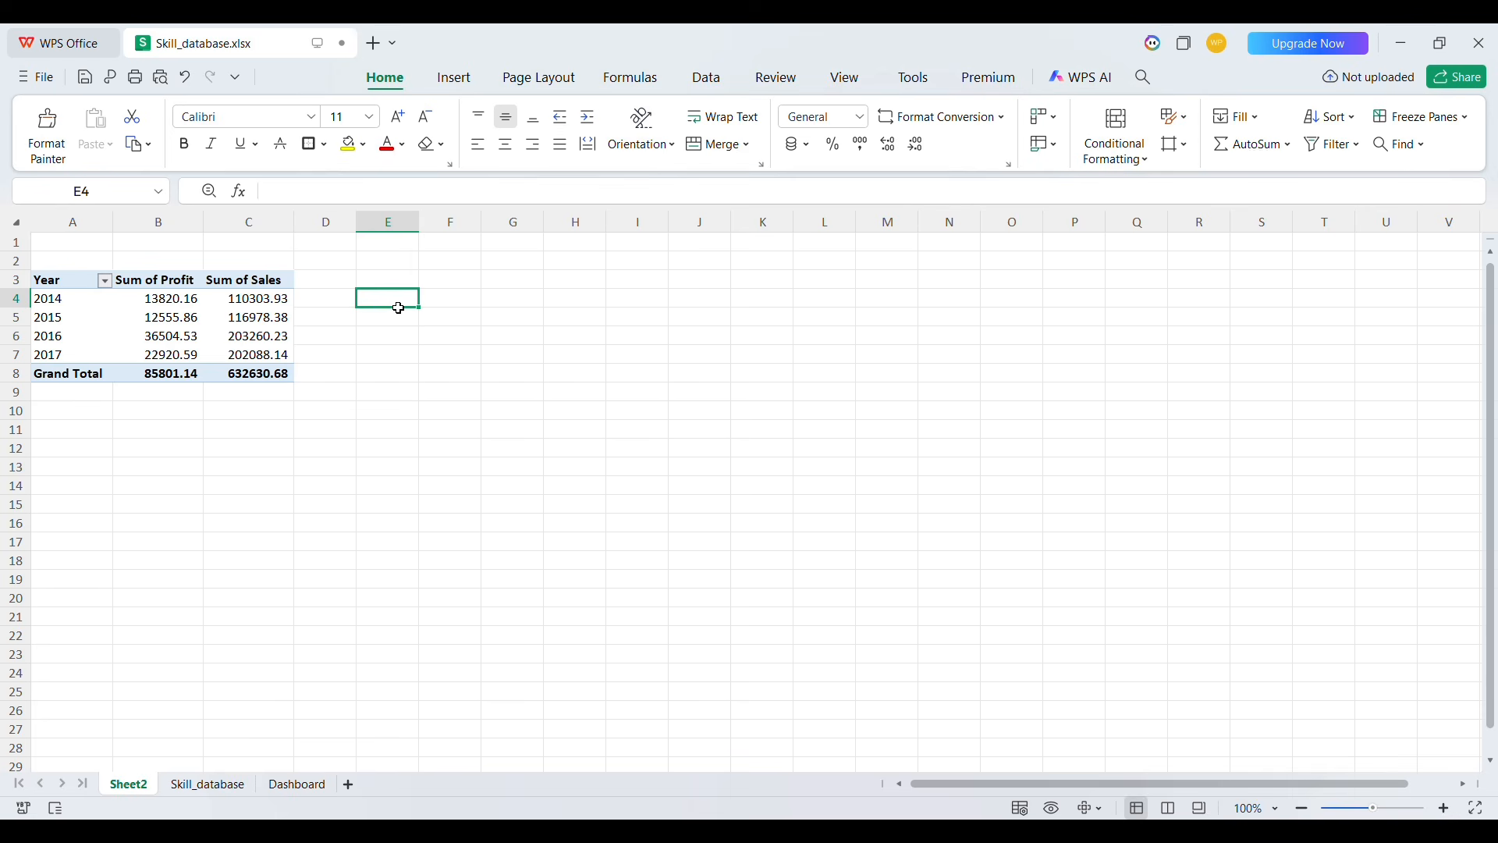
Filter the pivot's years to show only 2016 and 2017
left_click(83, 316)
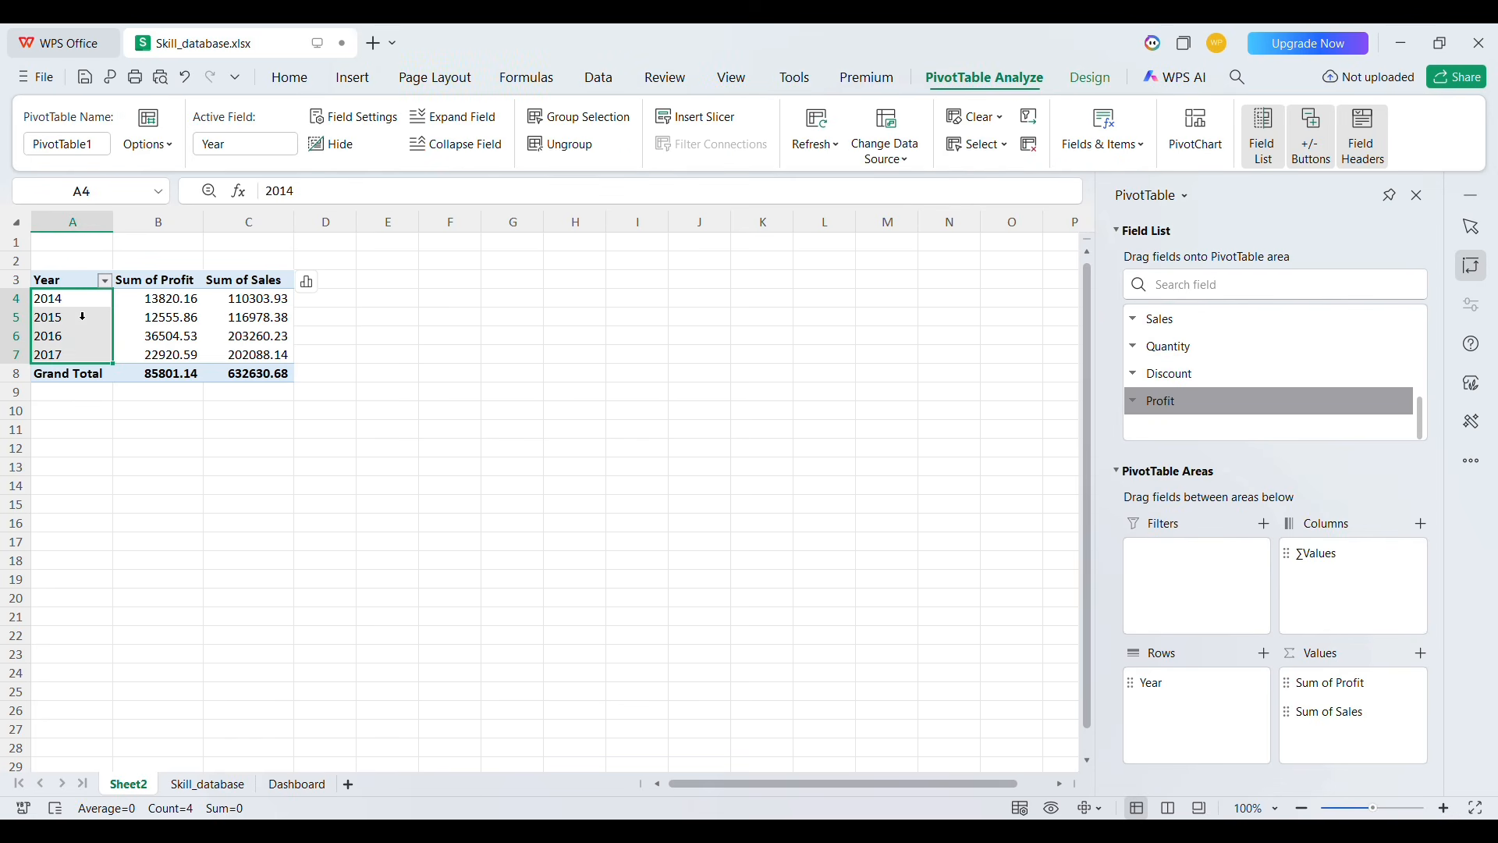
left_click(78, 303)
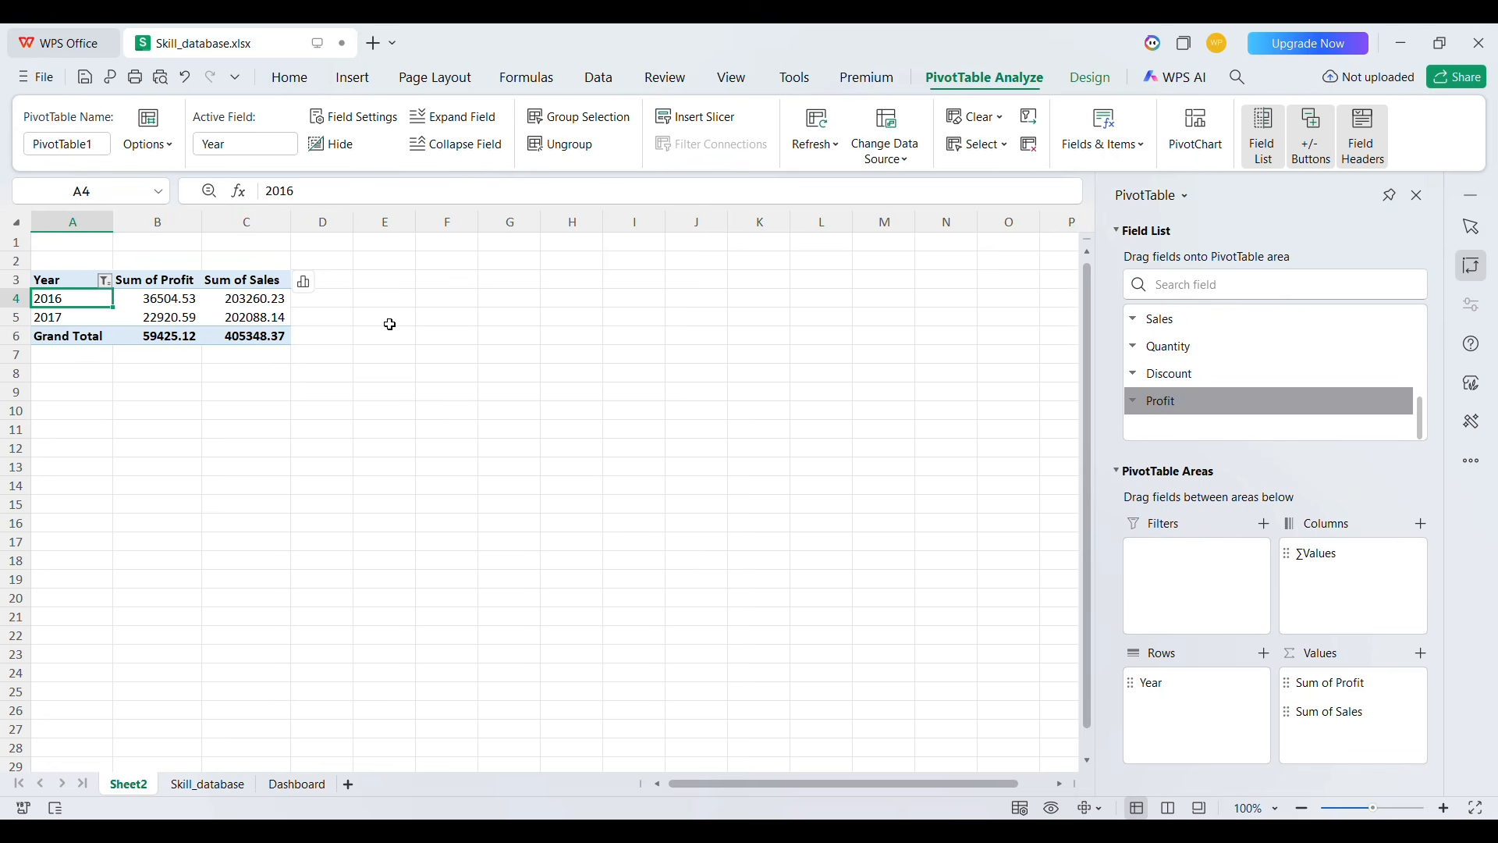
left_click(390, 325)
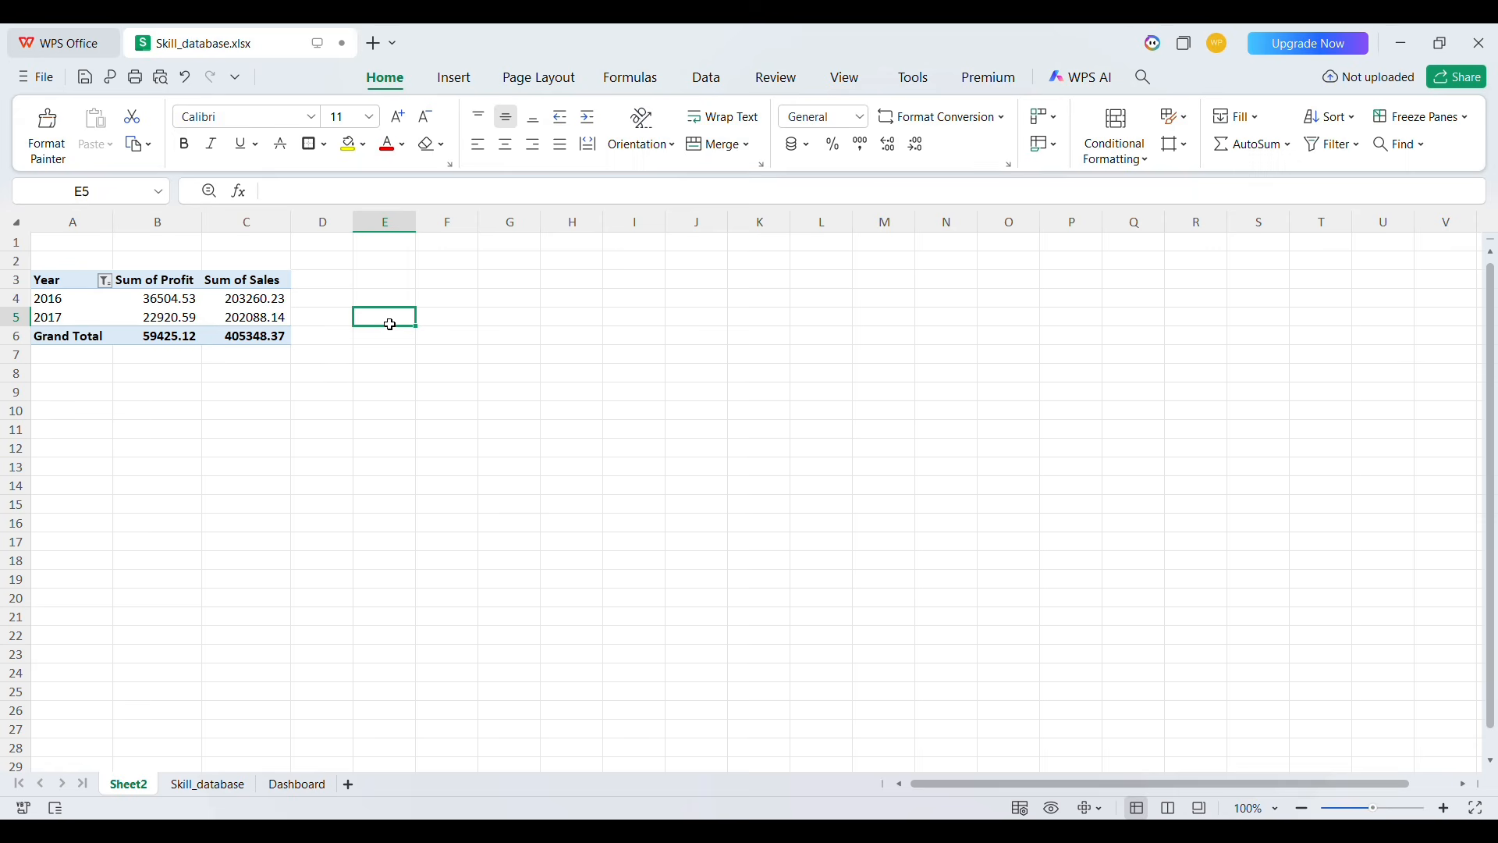
Enter the growth formula =(B5-B4)/B4 in E5
type("=(")
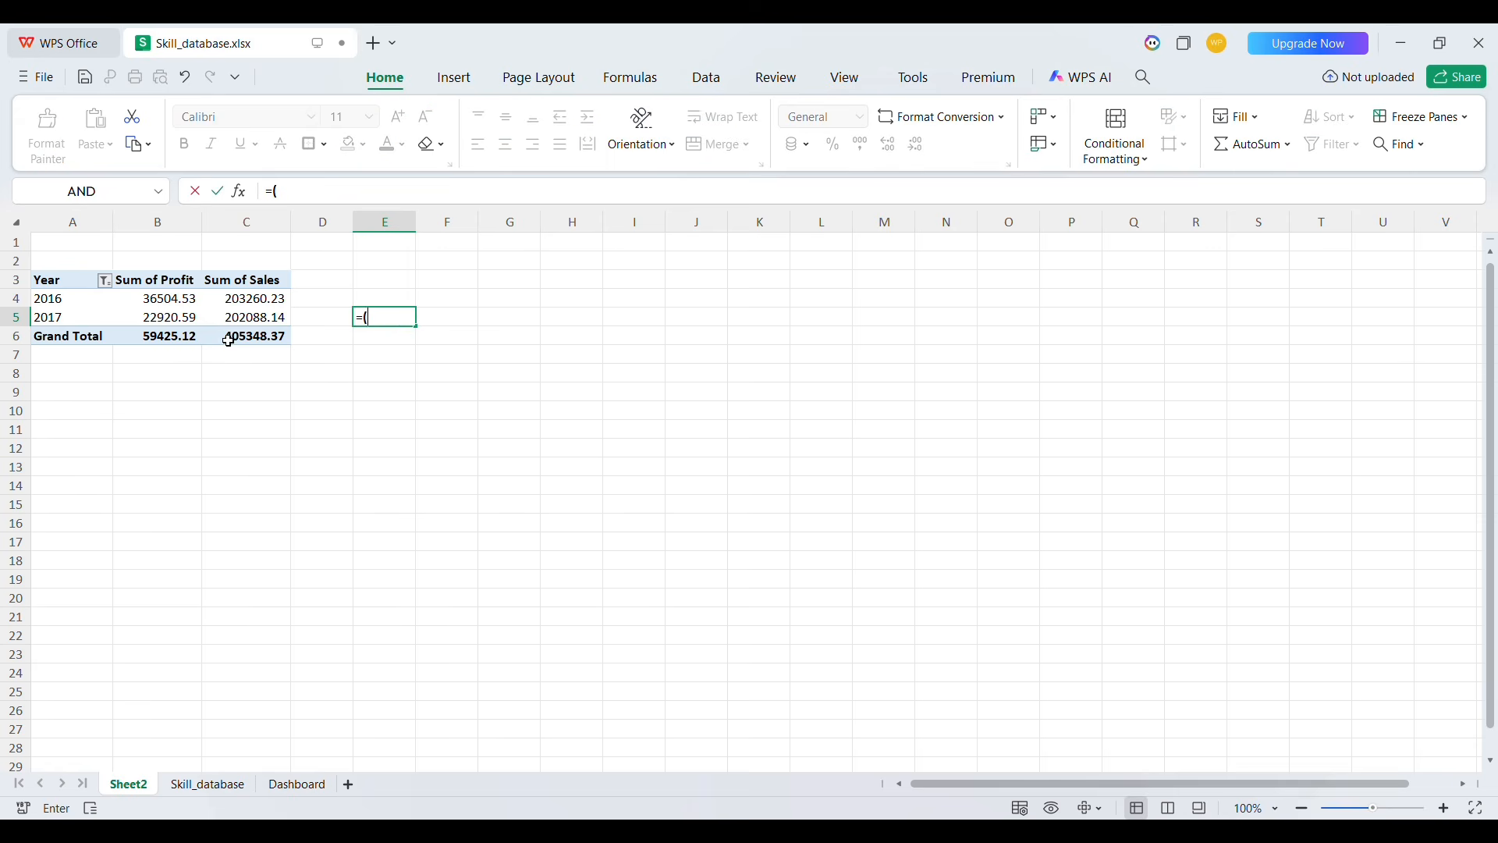
left_click(175, 326)
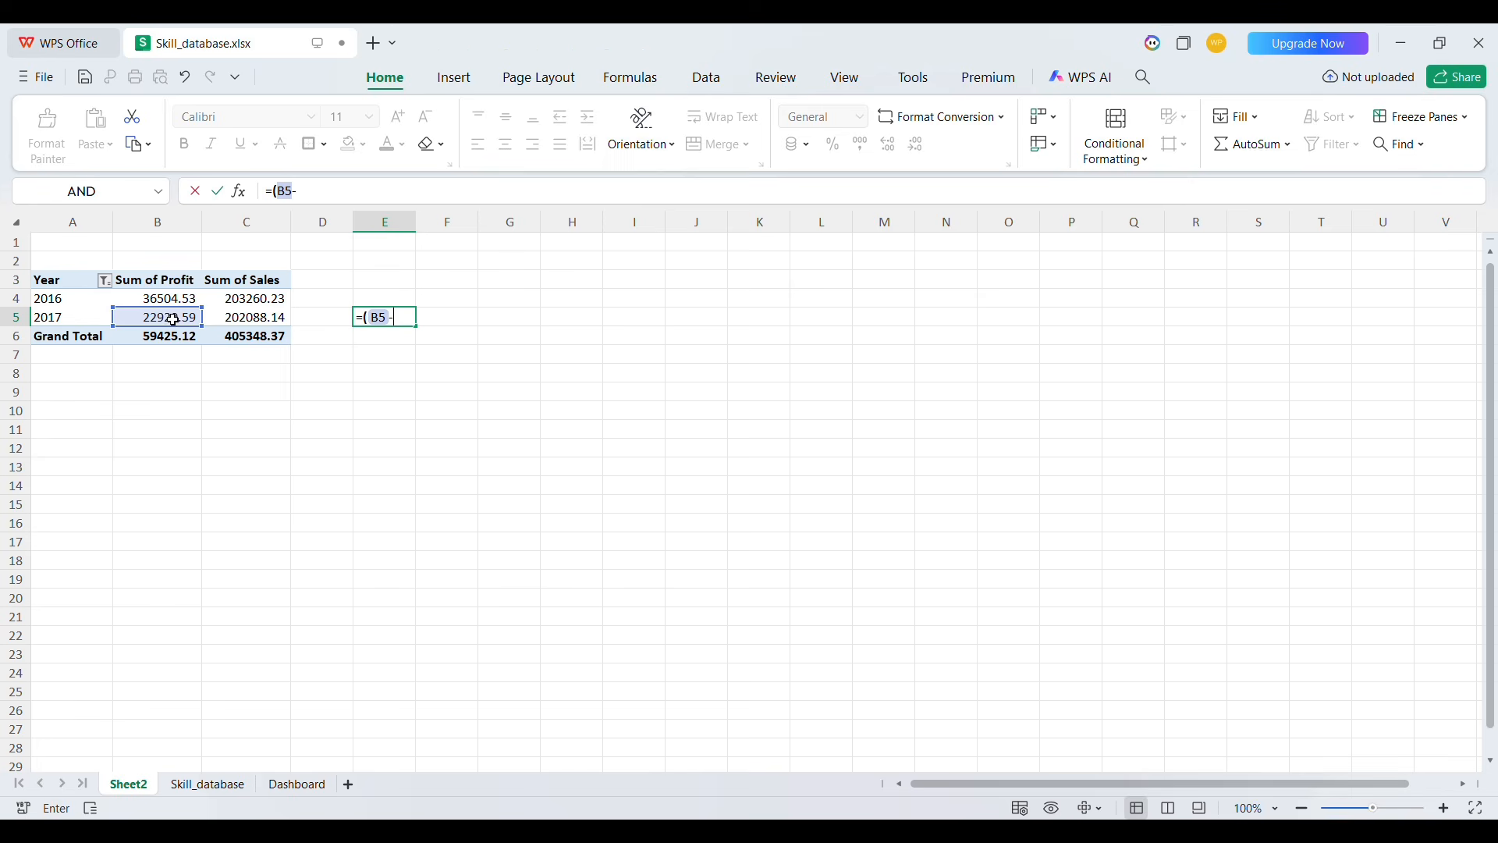
left_click(160, 303)
type(")")
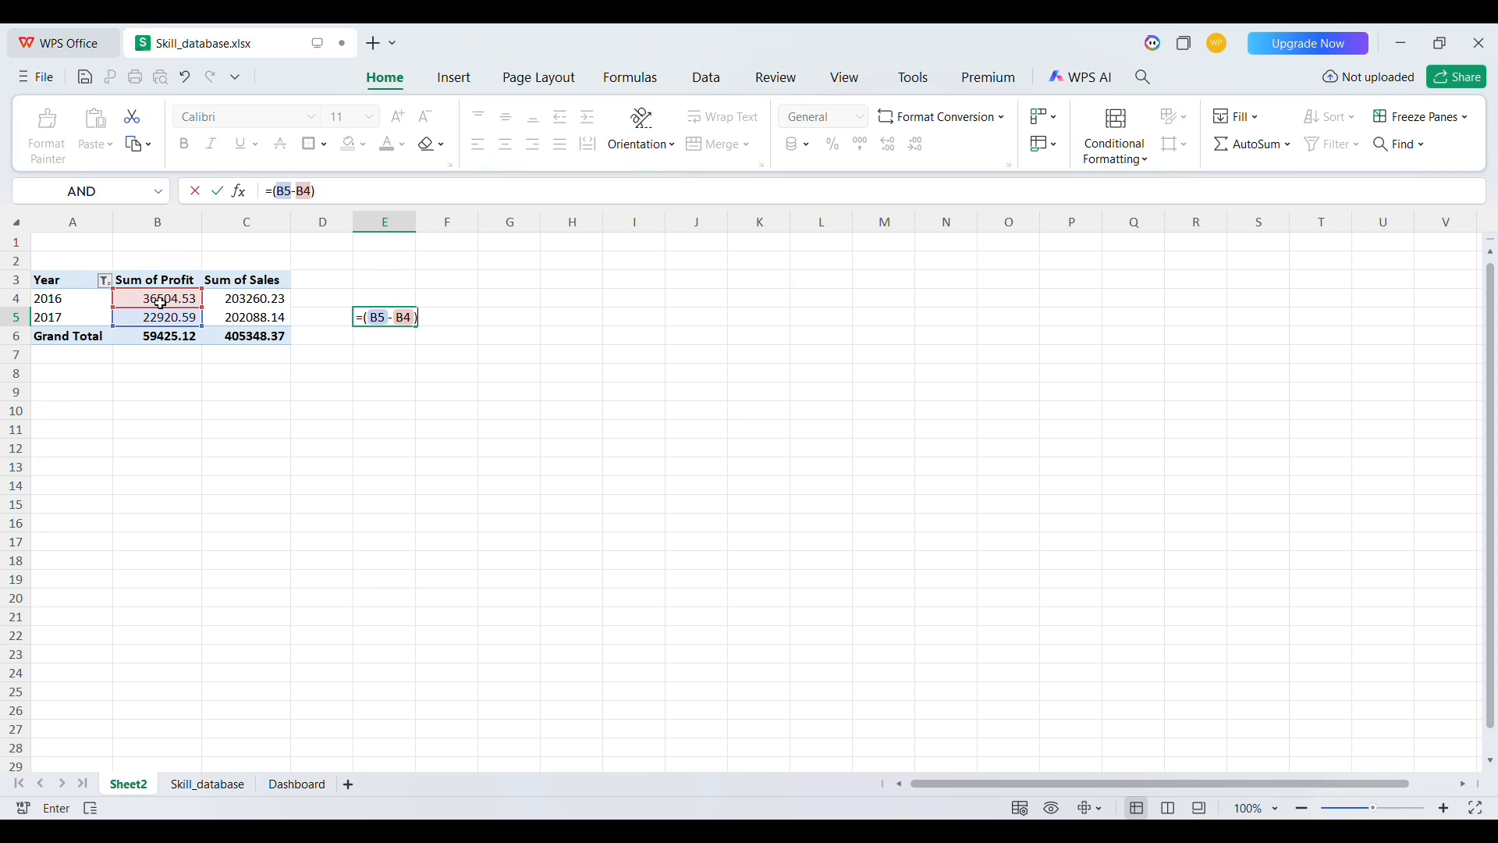
type("/")
left_click(156, 301)
key("Return")
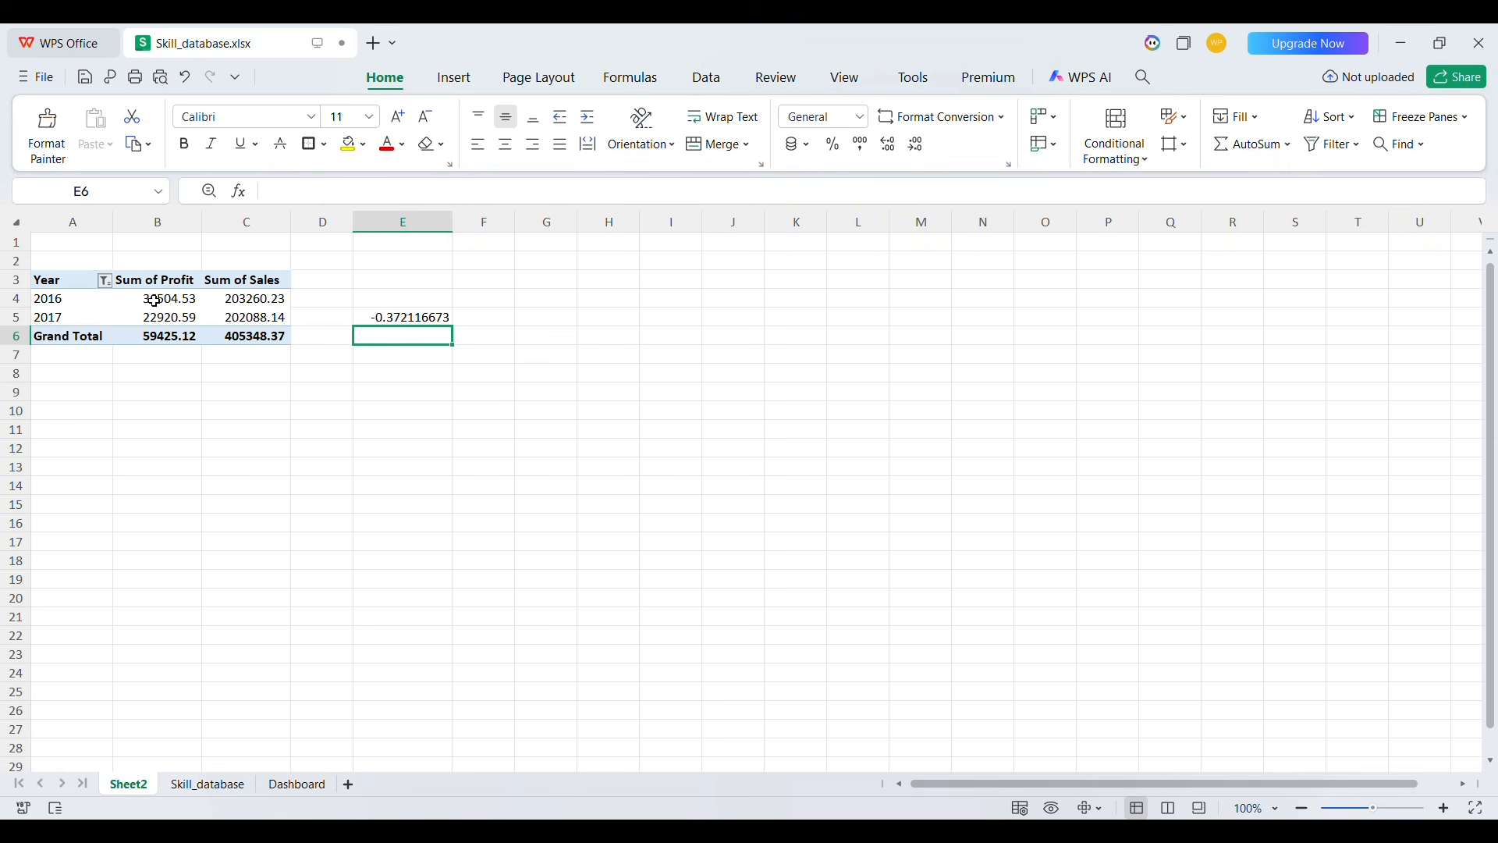
Copy the growth formula to F5 and format E5:F5 as percentages
left_click(402, 320)
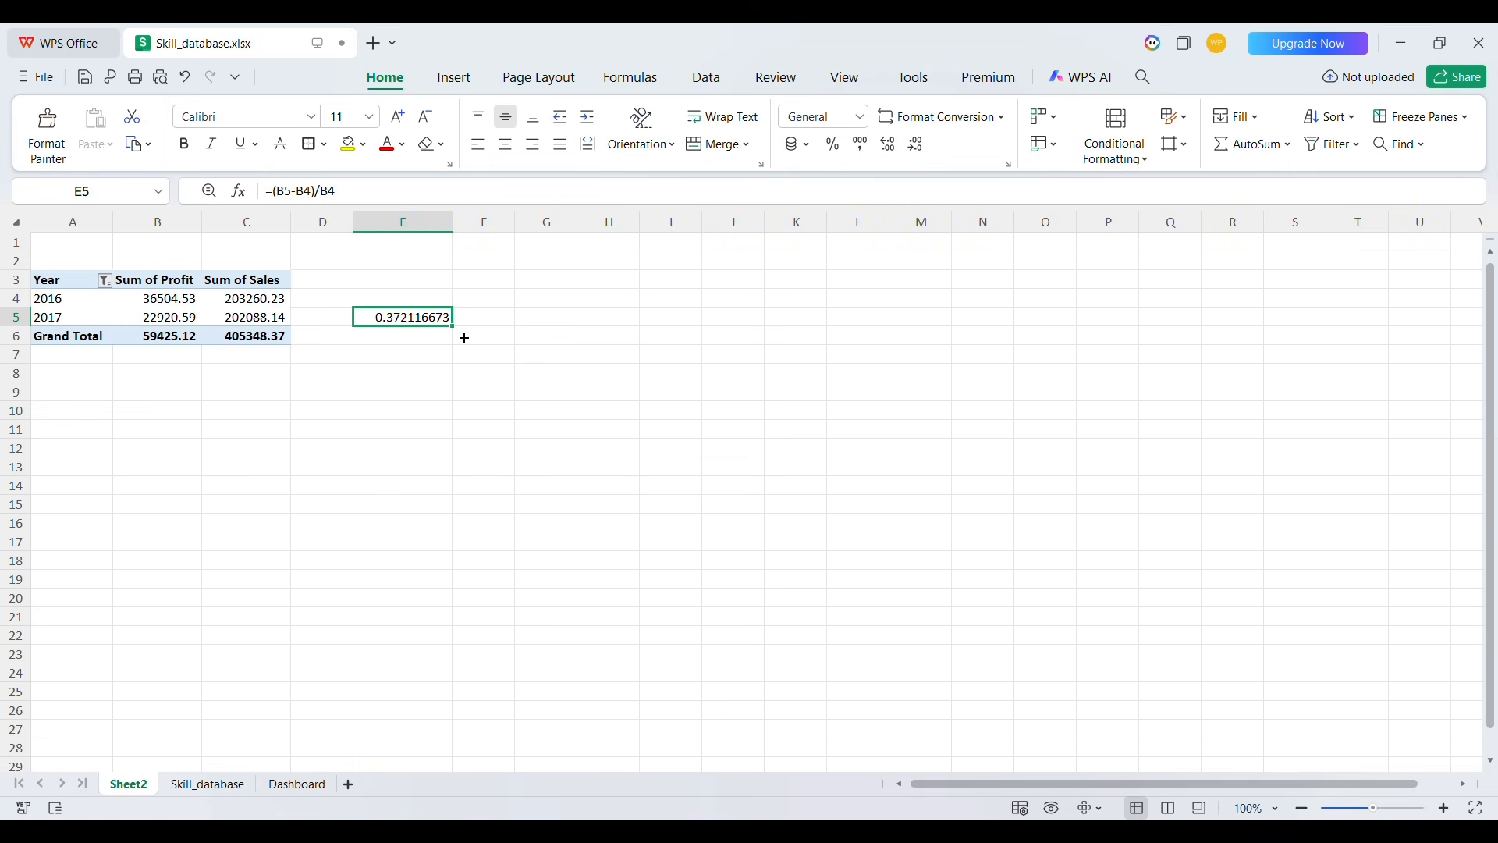
left_click_drag(482, 337, 500, 338)
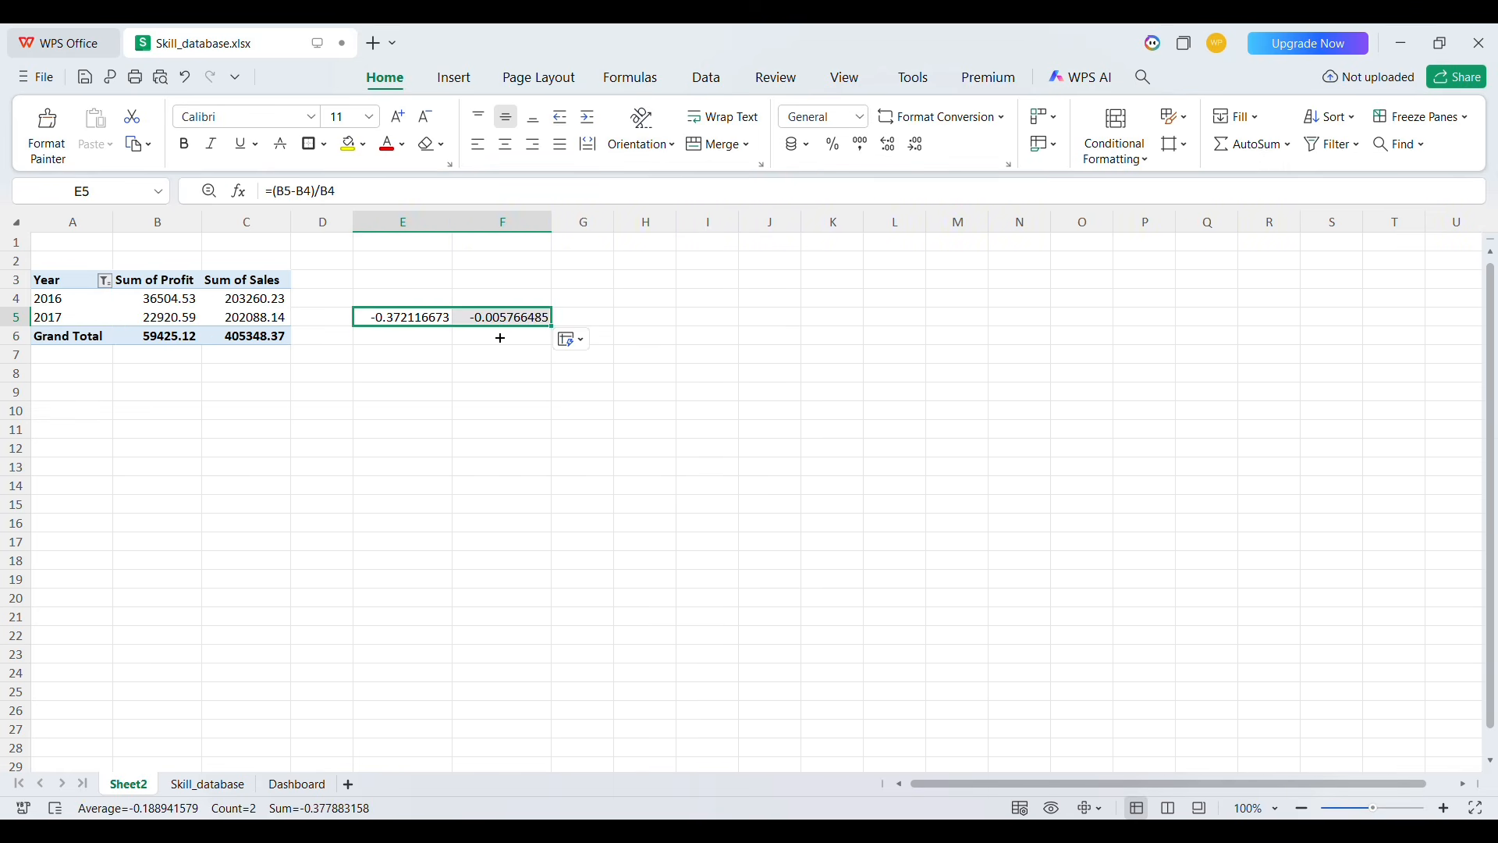
left_click(833, 144)
left_click(459, 365)
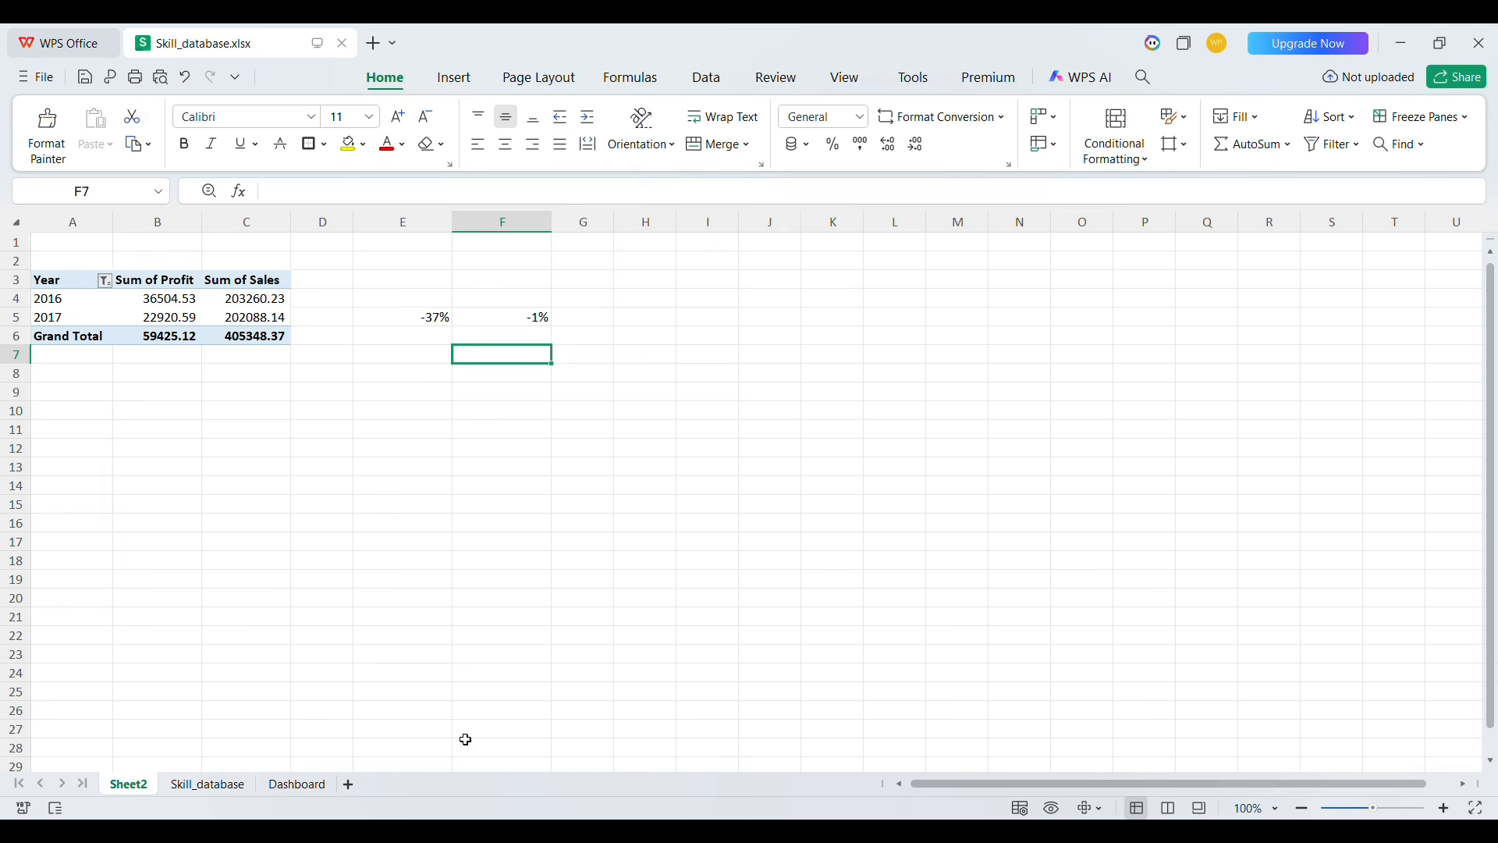
On the Dashboard sheet, merge C6:D8 into the logo box and enter Logo
left_click(300, 783)
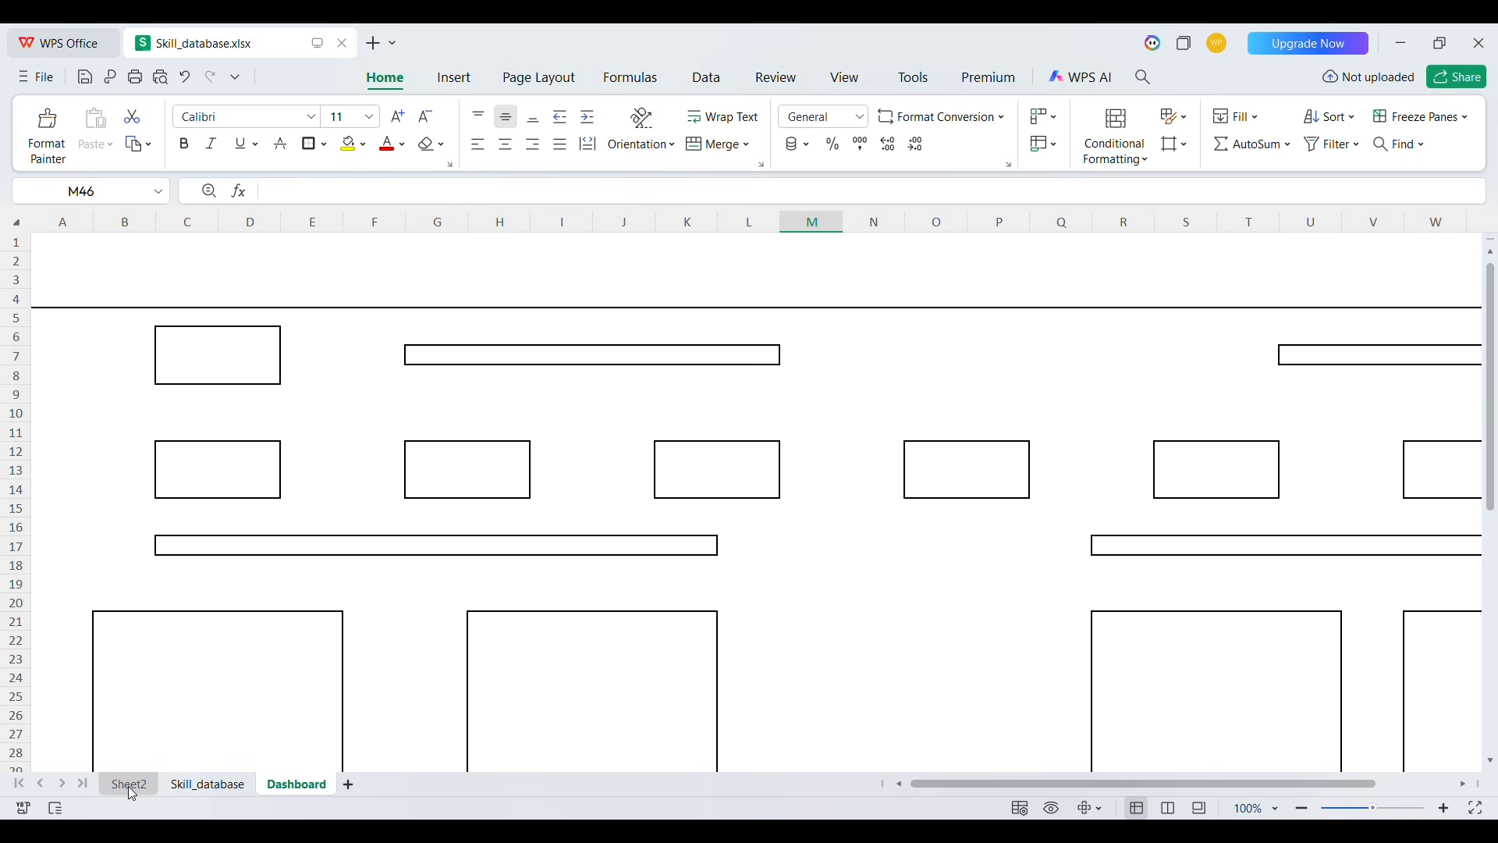
left_click(247, 356)
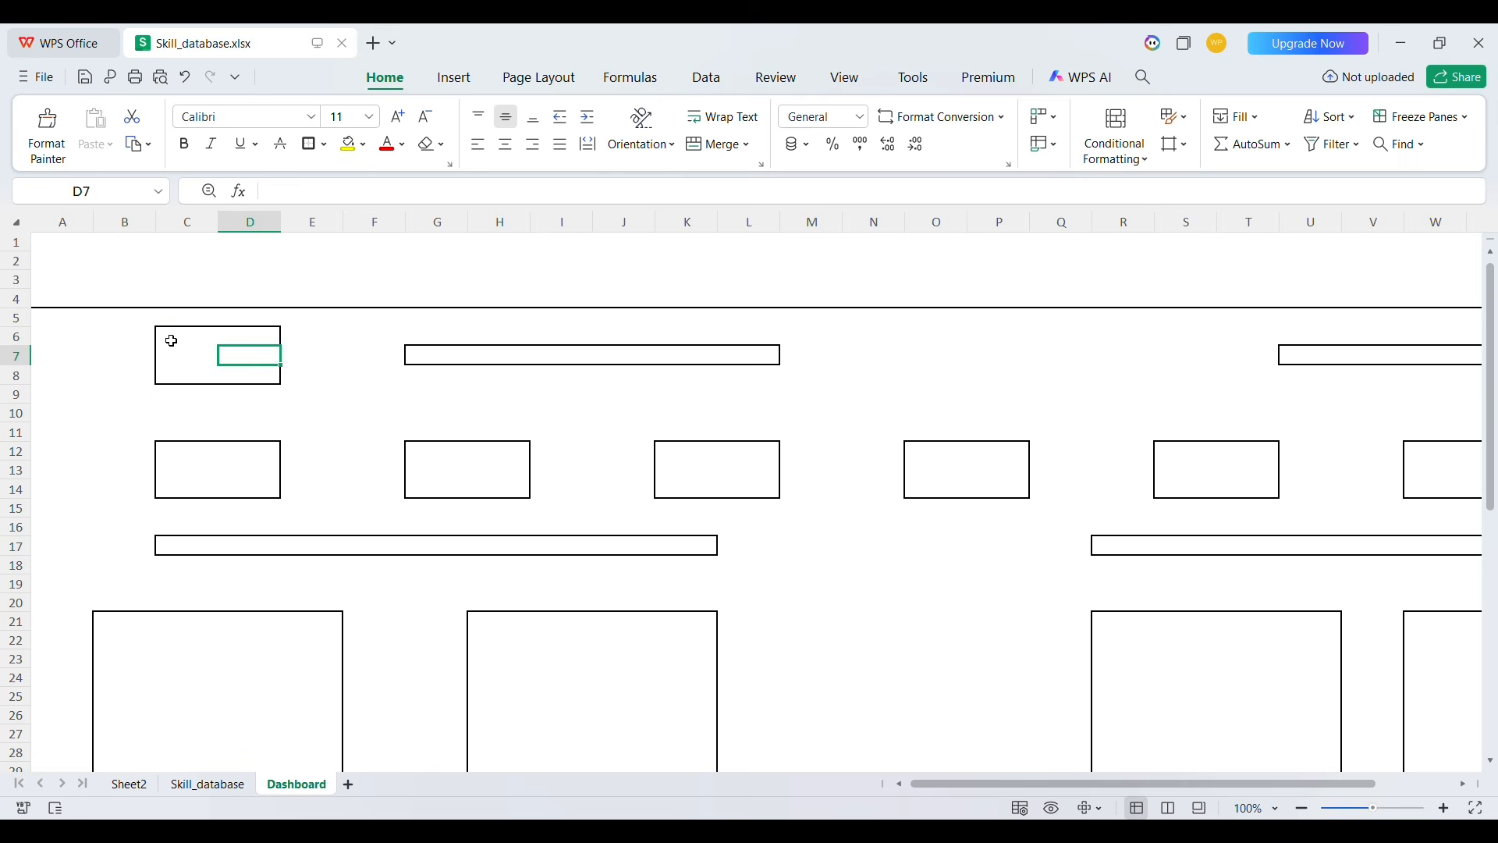
left_click_drag(171, 341, 265, 381)
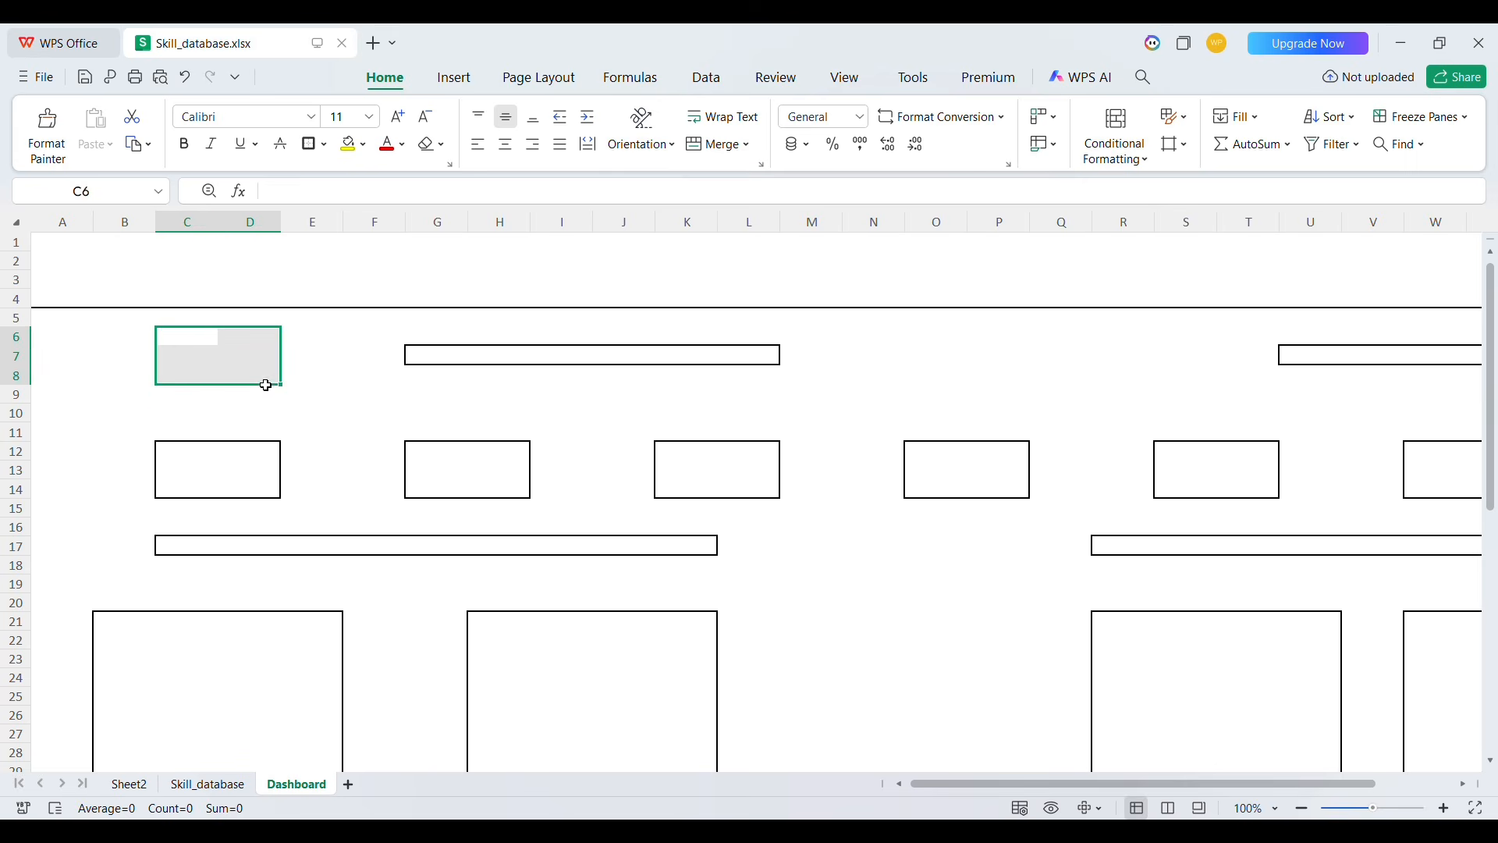
left_click(700, 148)
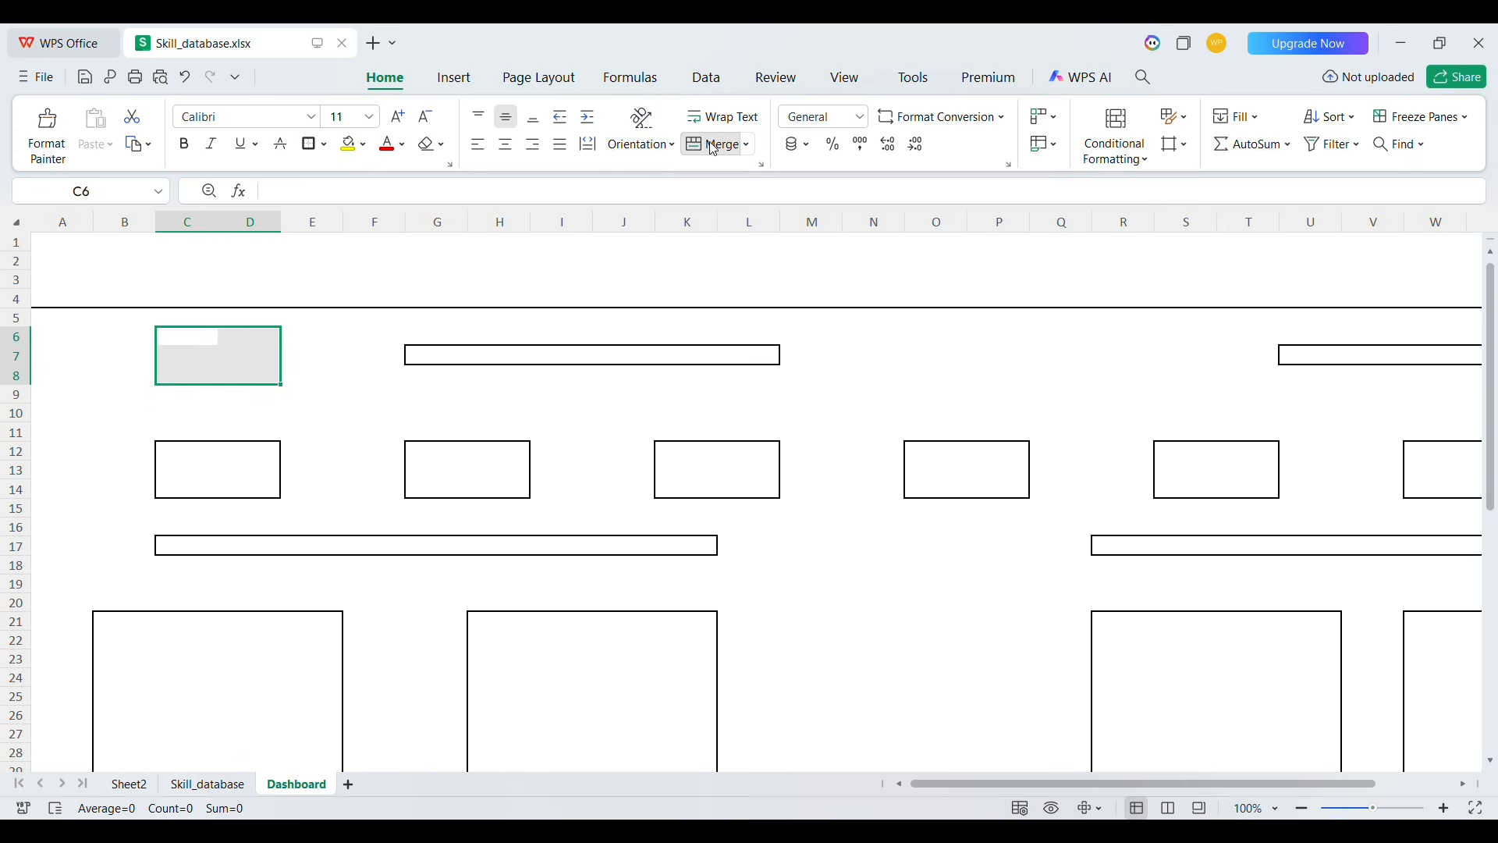
type("Logo")
Set the Logo text's font size to 16
double_click(211, 369)
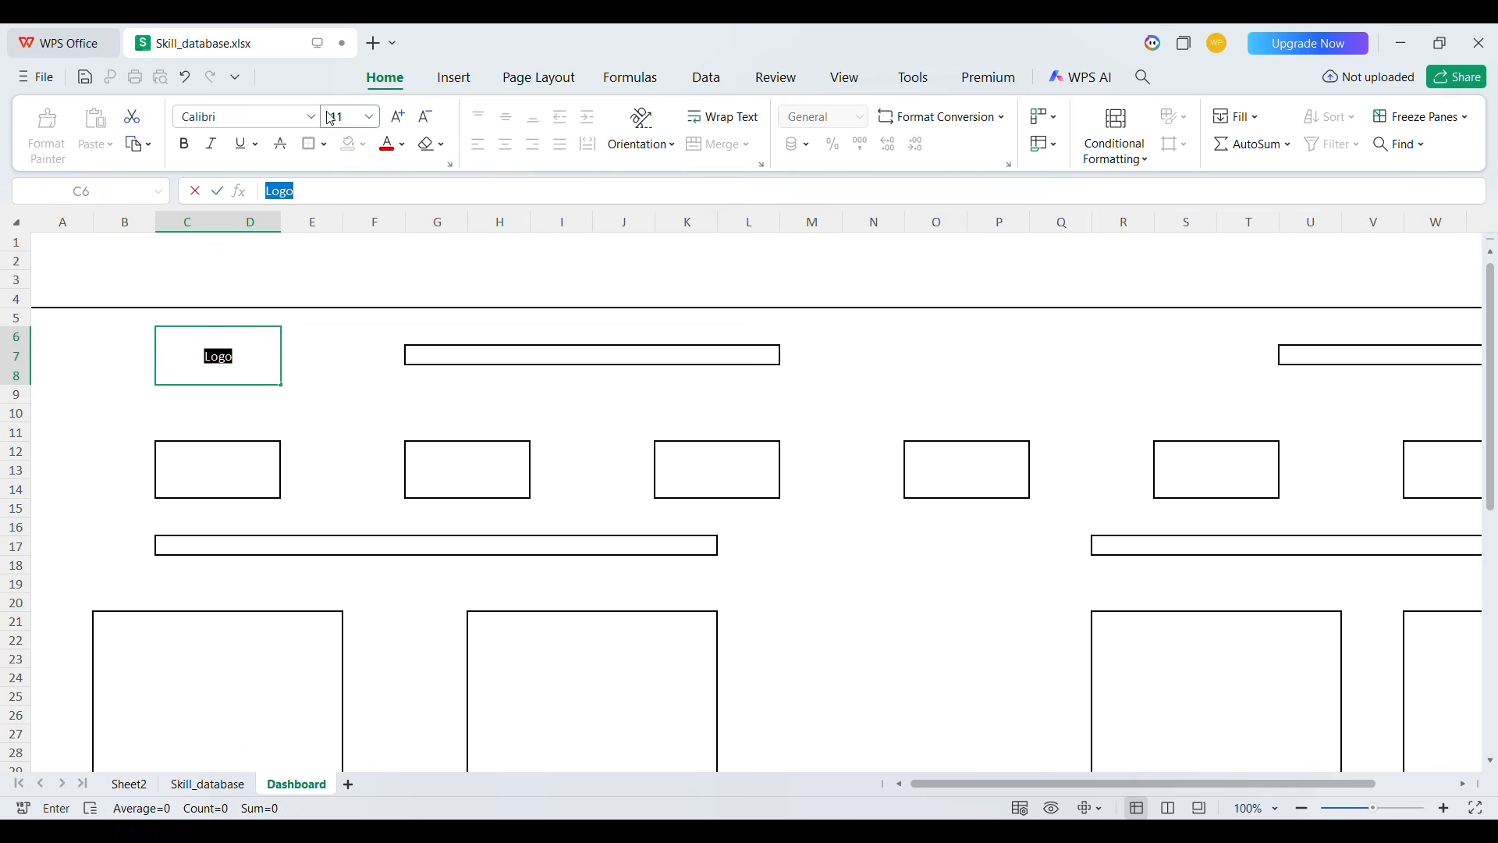
left_click(349, 125)
type("16")
key("Return")
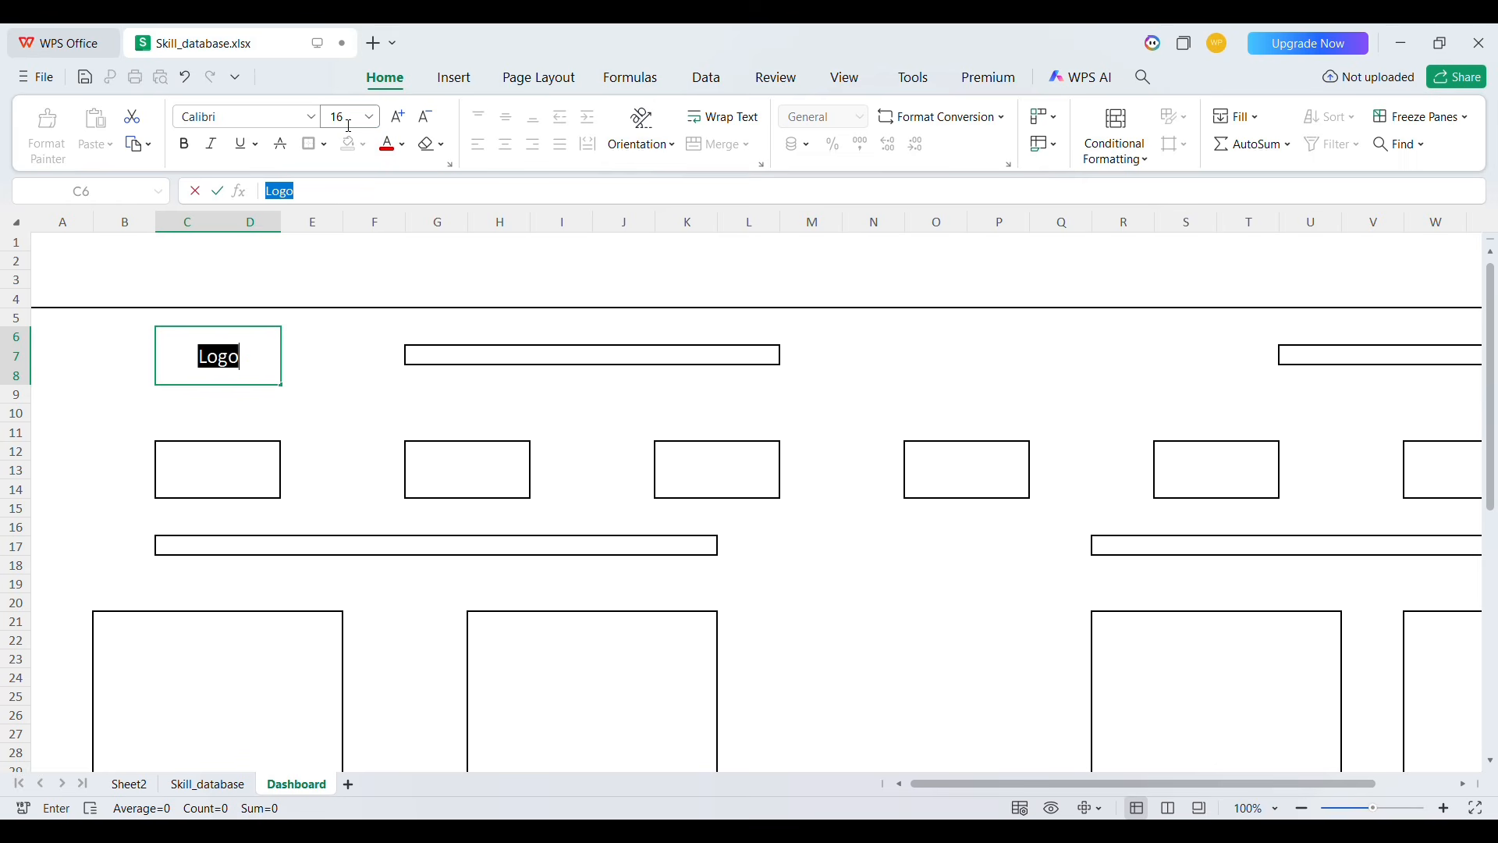
left_click(376, 266)
Merge the title band A1:Z4 across the top of the dashboard
key("Left")
key("Home")
key("Up")
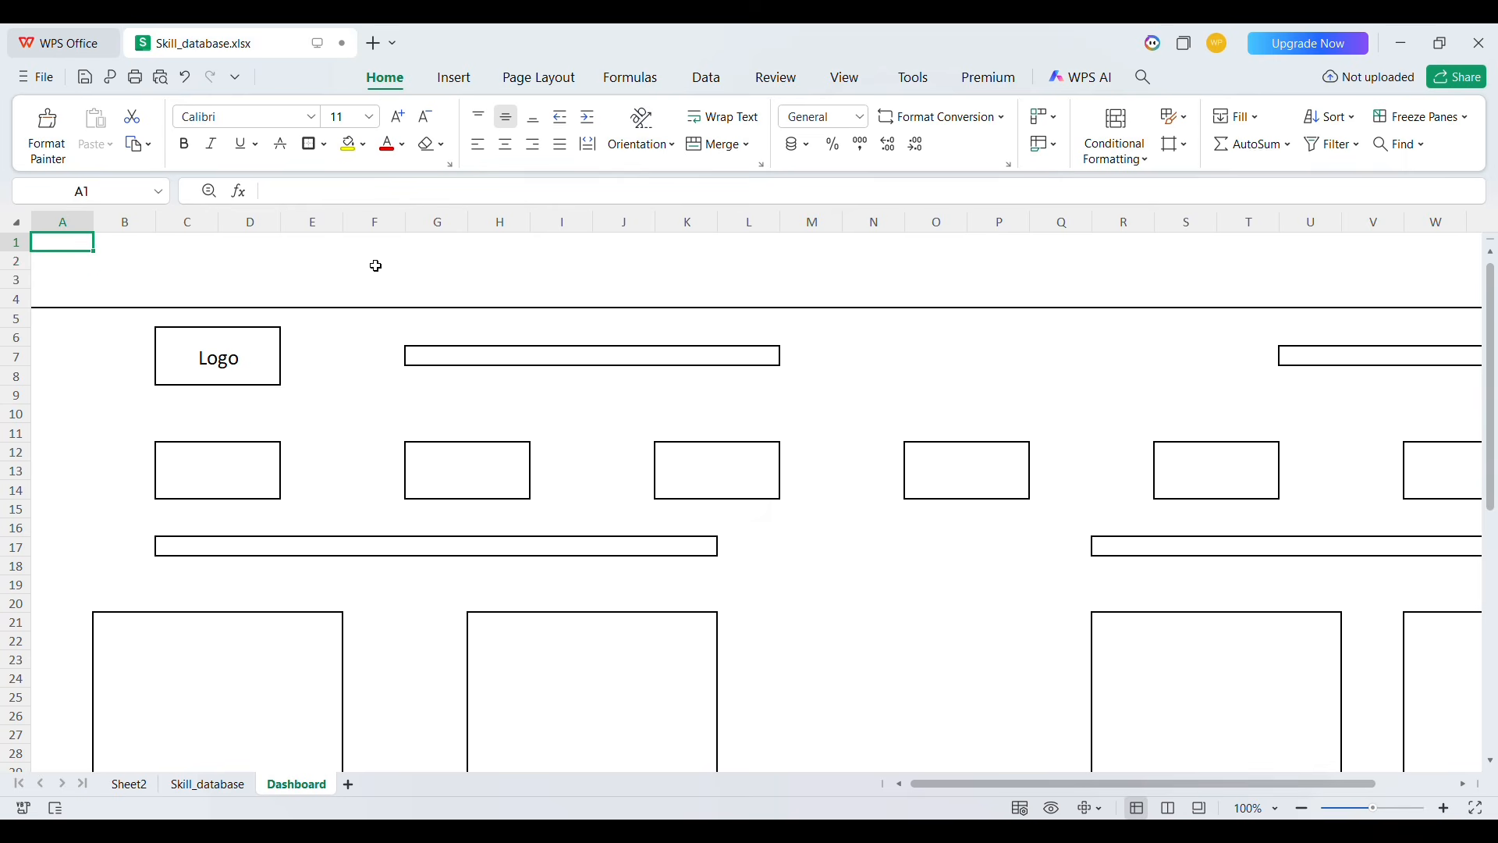
key("shift+Down")
key("shift+Down")
key("shift+Down")
key("shift+Right")
key("shift+Right")
key("shift+Right")
key("shift+Right")
key("shift+Right")
key("shift+Right")
key("shift+Right")
key("shift+Right")
key("shift+Right")
key("shift+Right")
key("shift+Right")
key("shift+Right")
key("shift+Right")
key("shift+Right")
key("shift+Right")
key("shift+Right")
key("shift+Right")
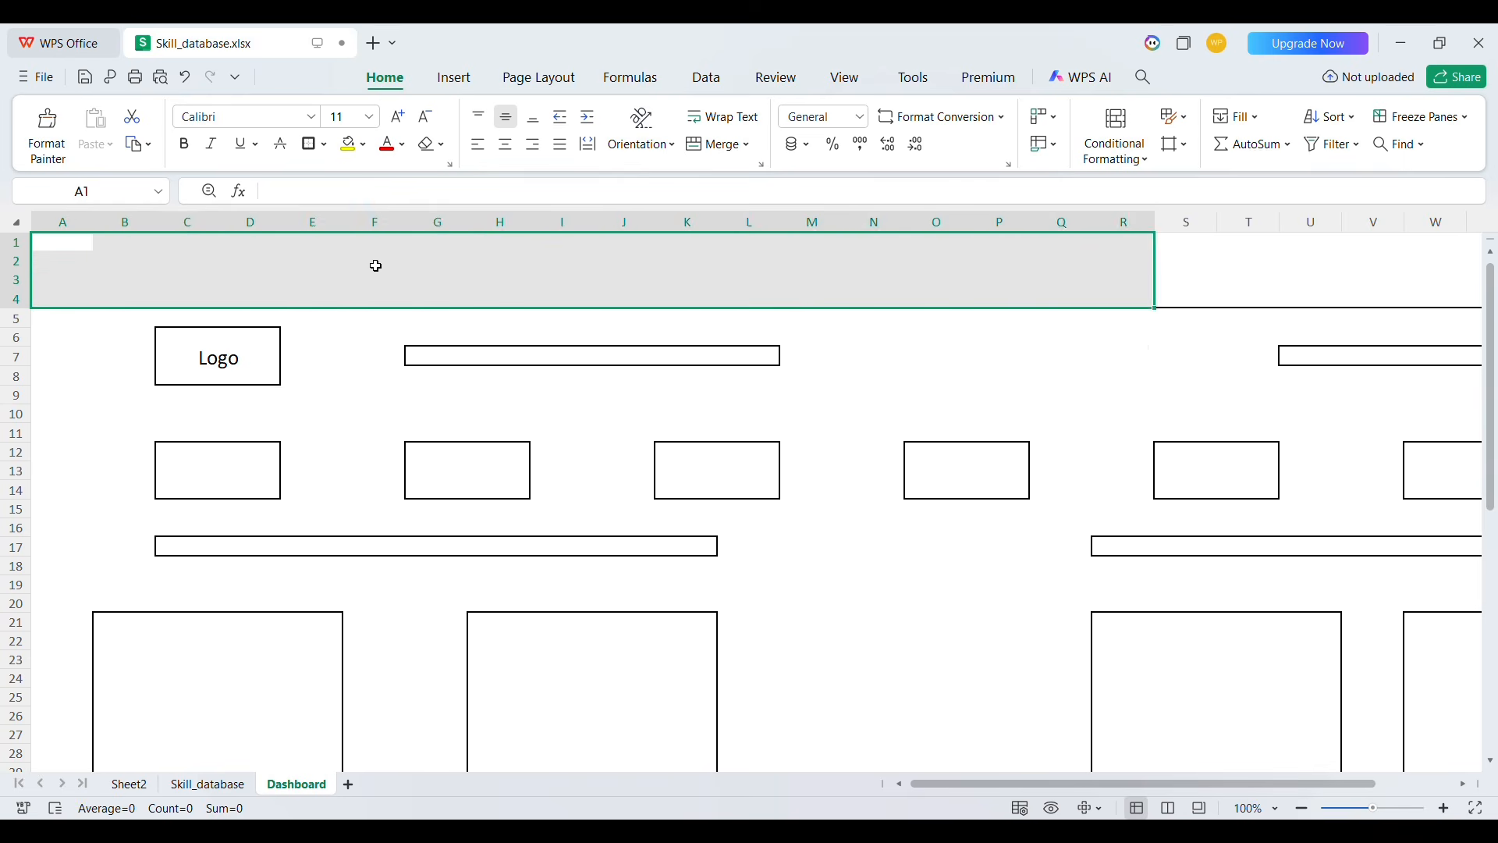
key("shift+Right")
key("shift+Right")
key("shift+Right")
key("shift+Right")
key("shift+Right")
key("shift+Right")
key("shift+Right")
key("shift+Right")
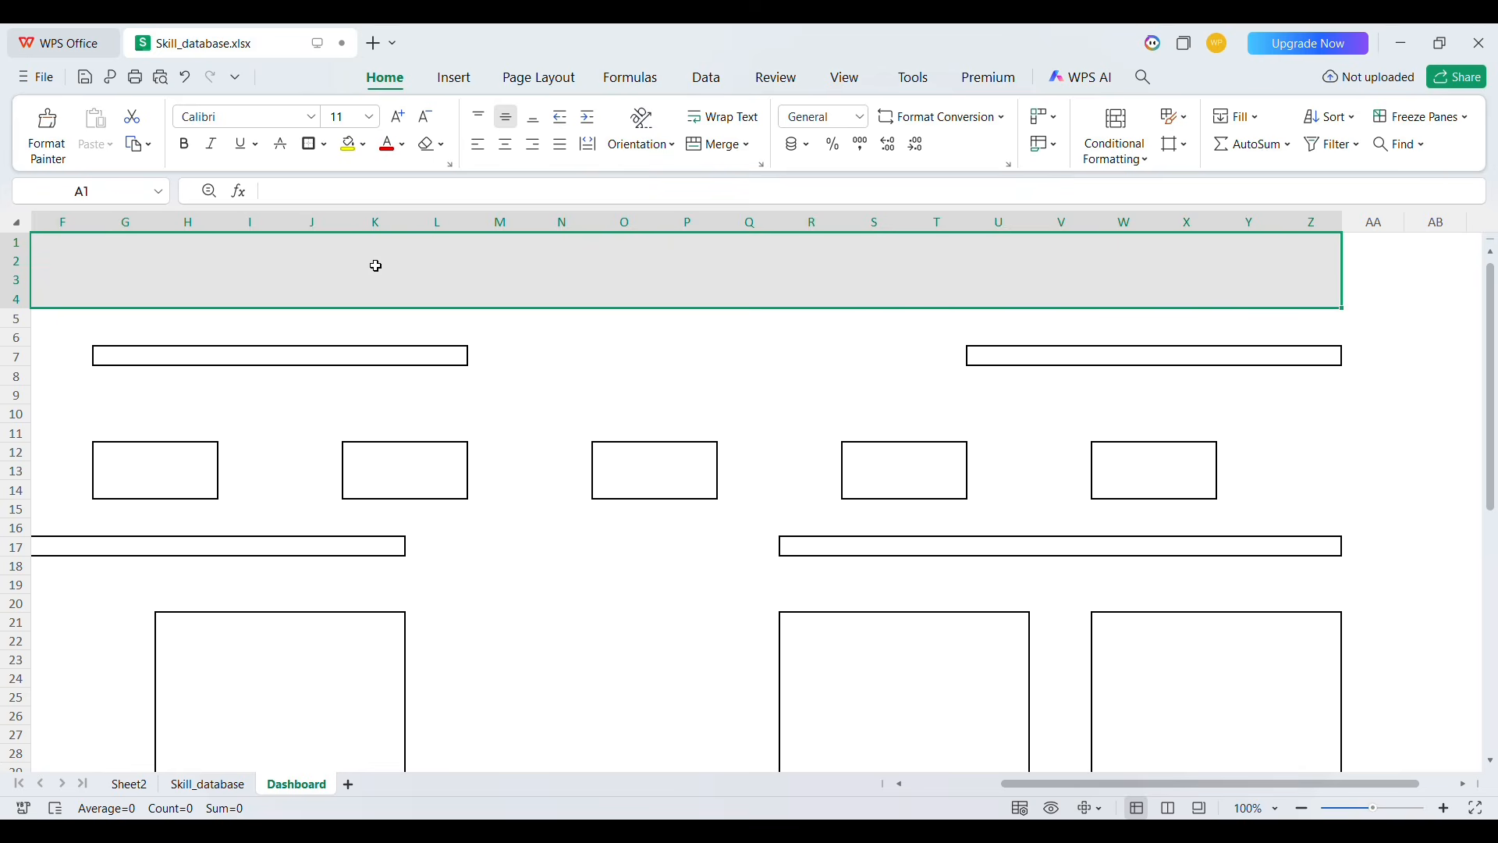
left_click(707, 145)
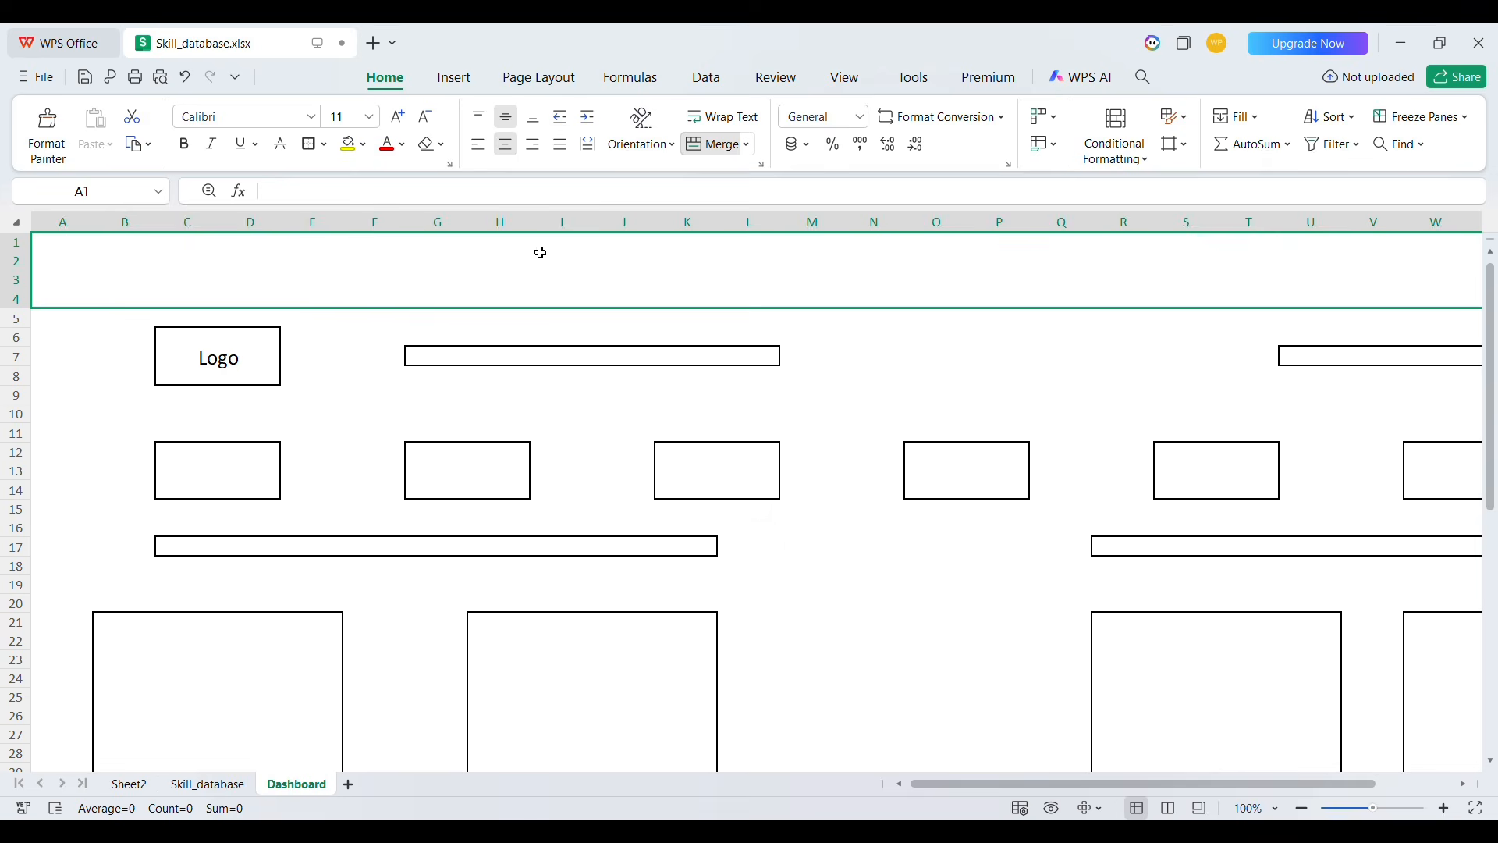
Enter the title Online Sales Dashboard in the merged band and set its font size to 30
type("Online Sal")
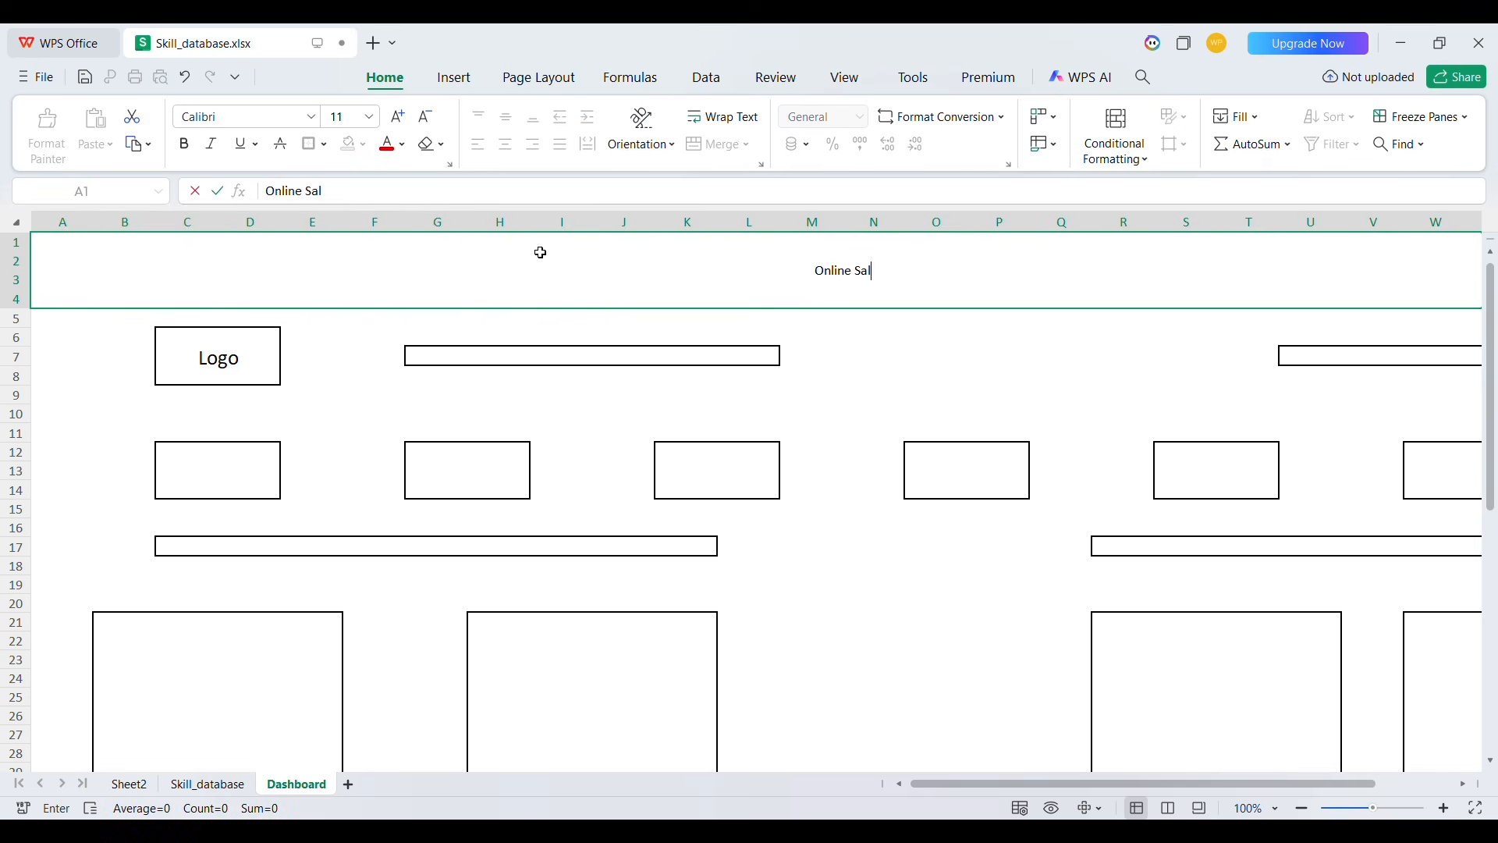
type("es Dashboa")
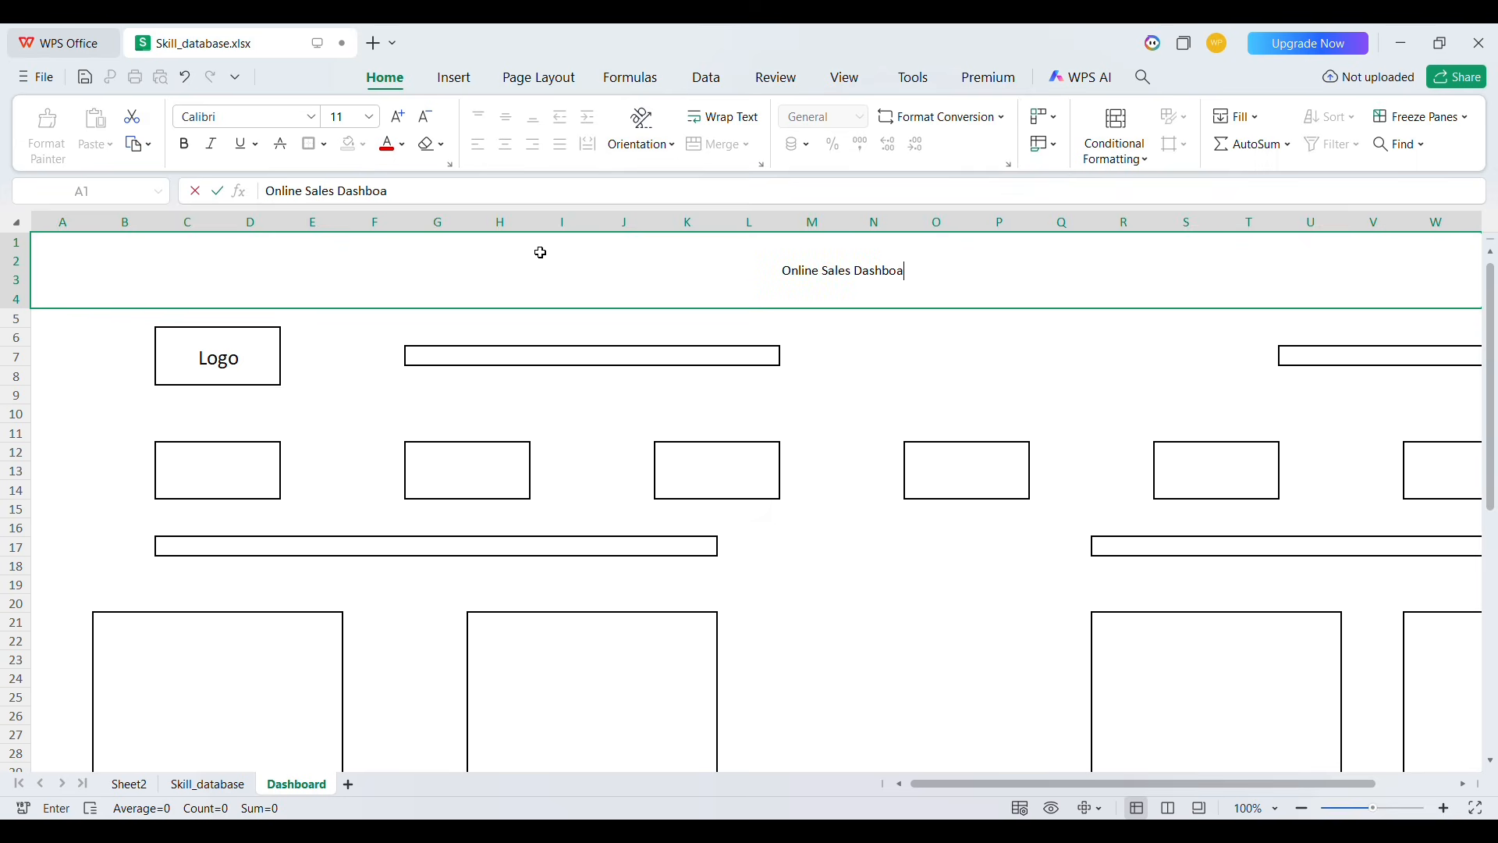
type("rd")
key("ctrl+a")
left_click(348, 117)
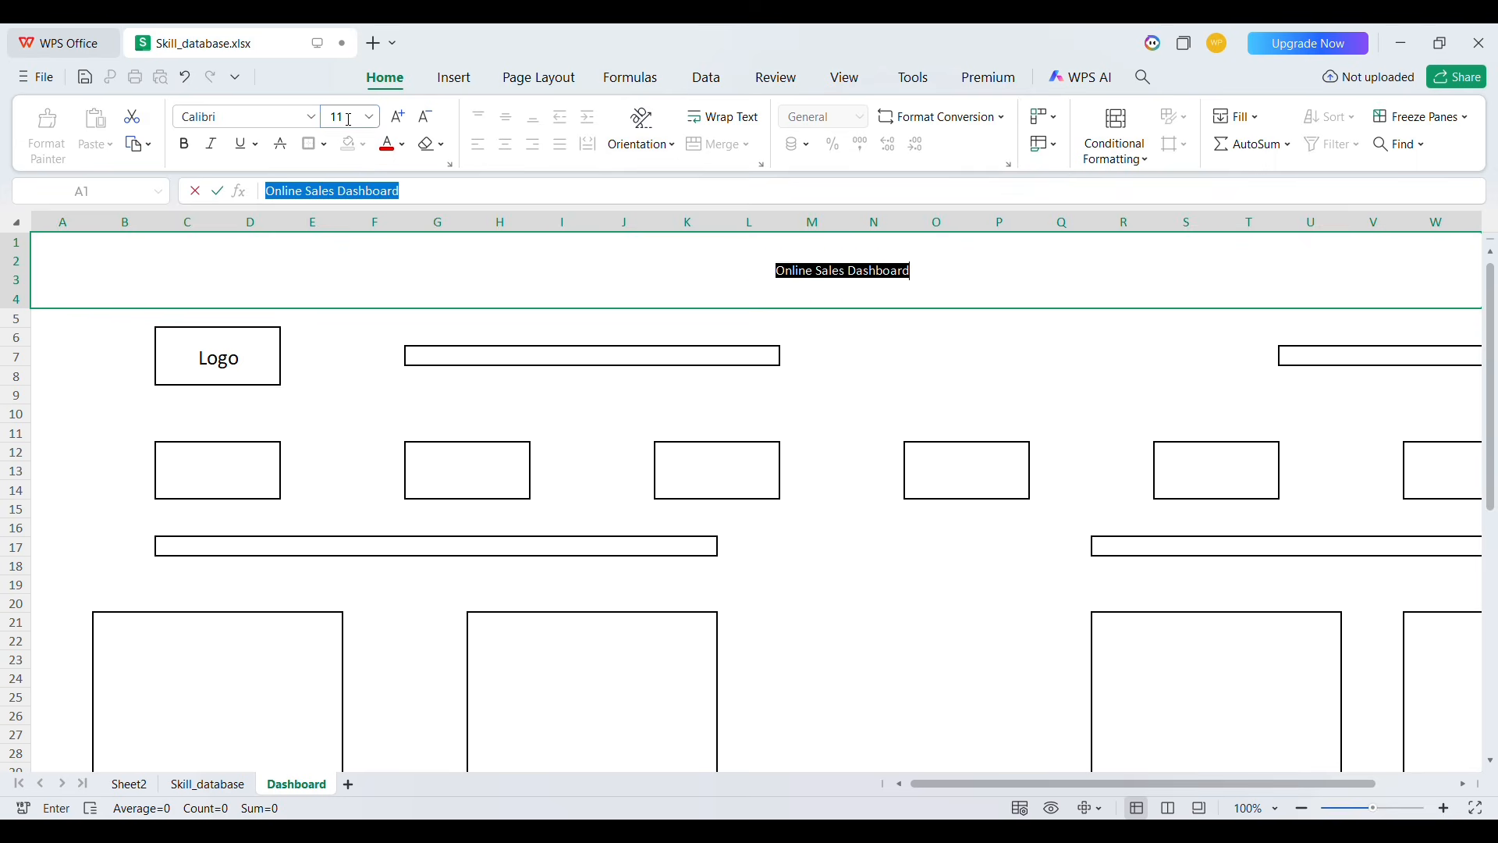
type("30")
key("Return")
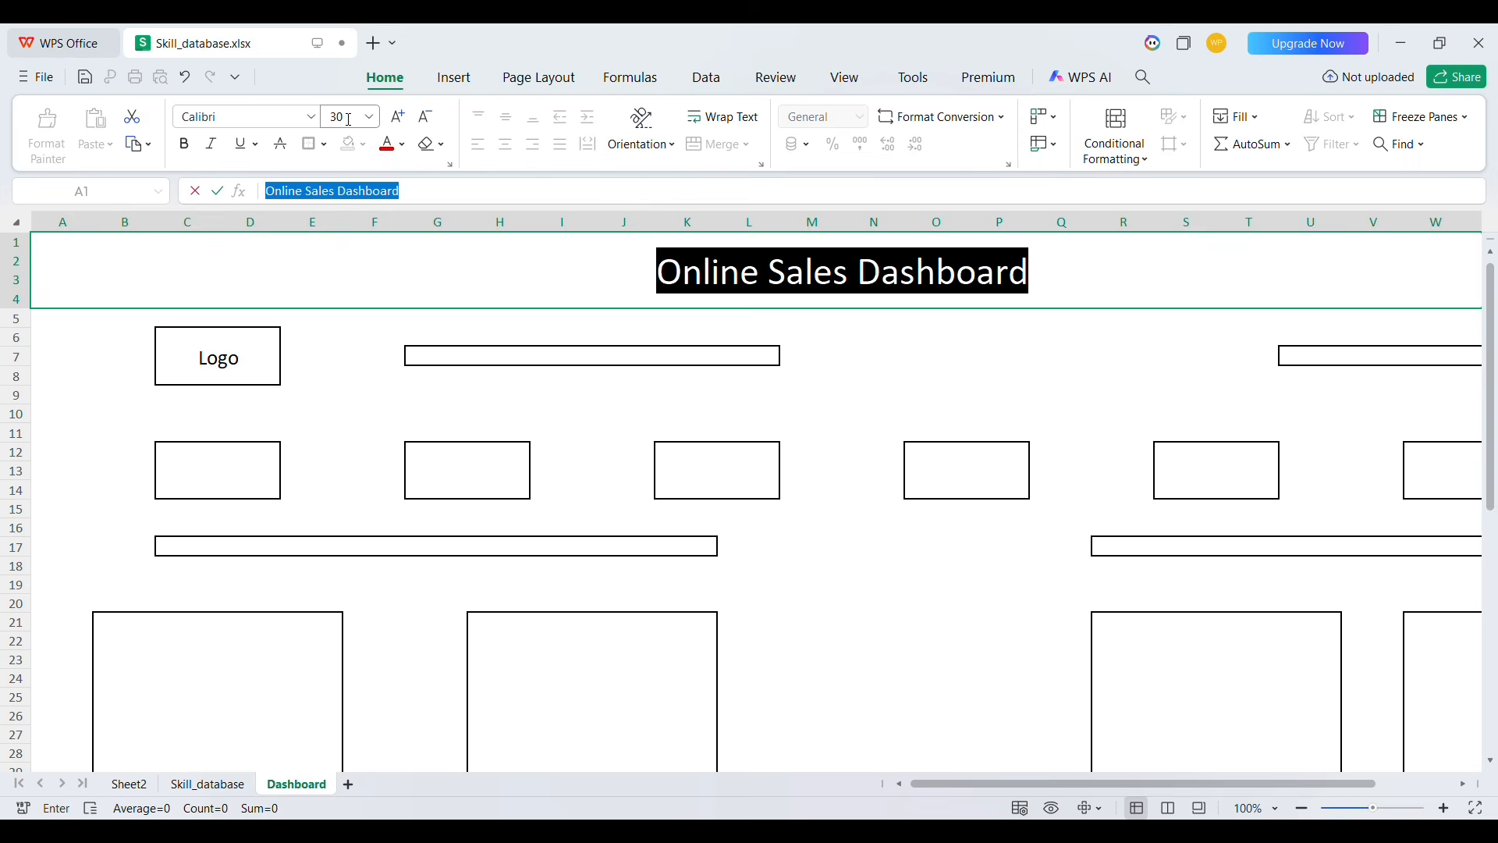
left_click(1077, 291)
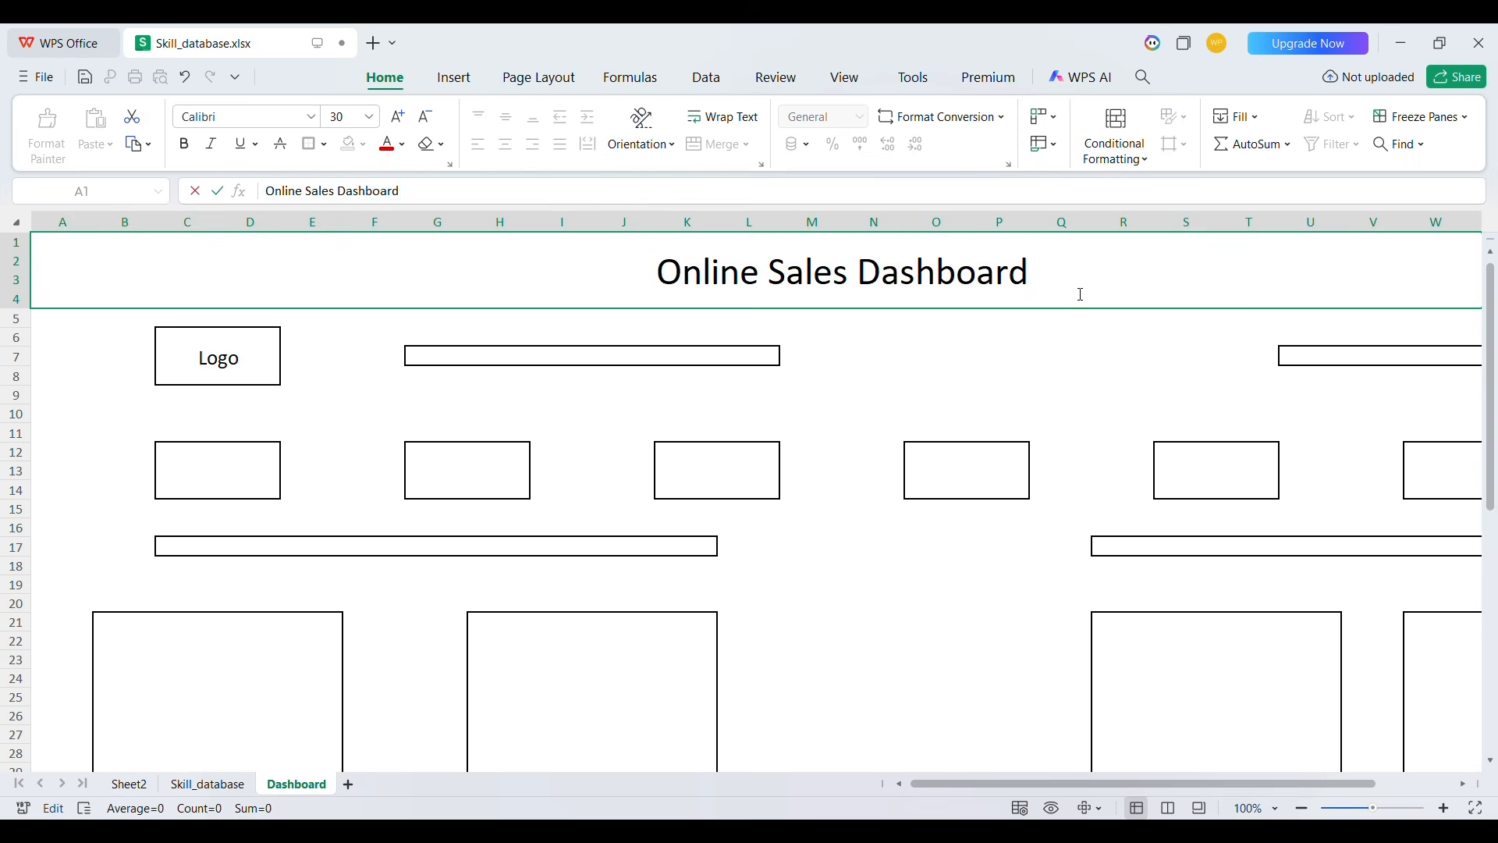
double_click(1184, 320)
left_click(1158, 297)
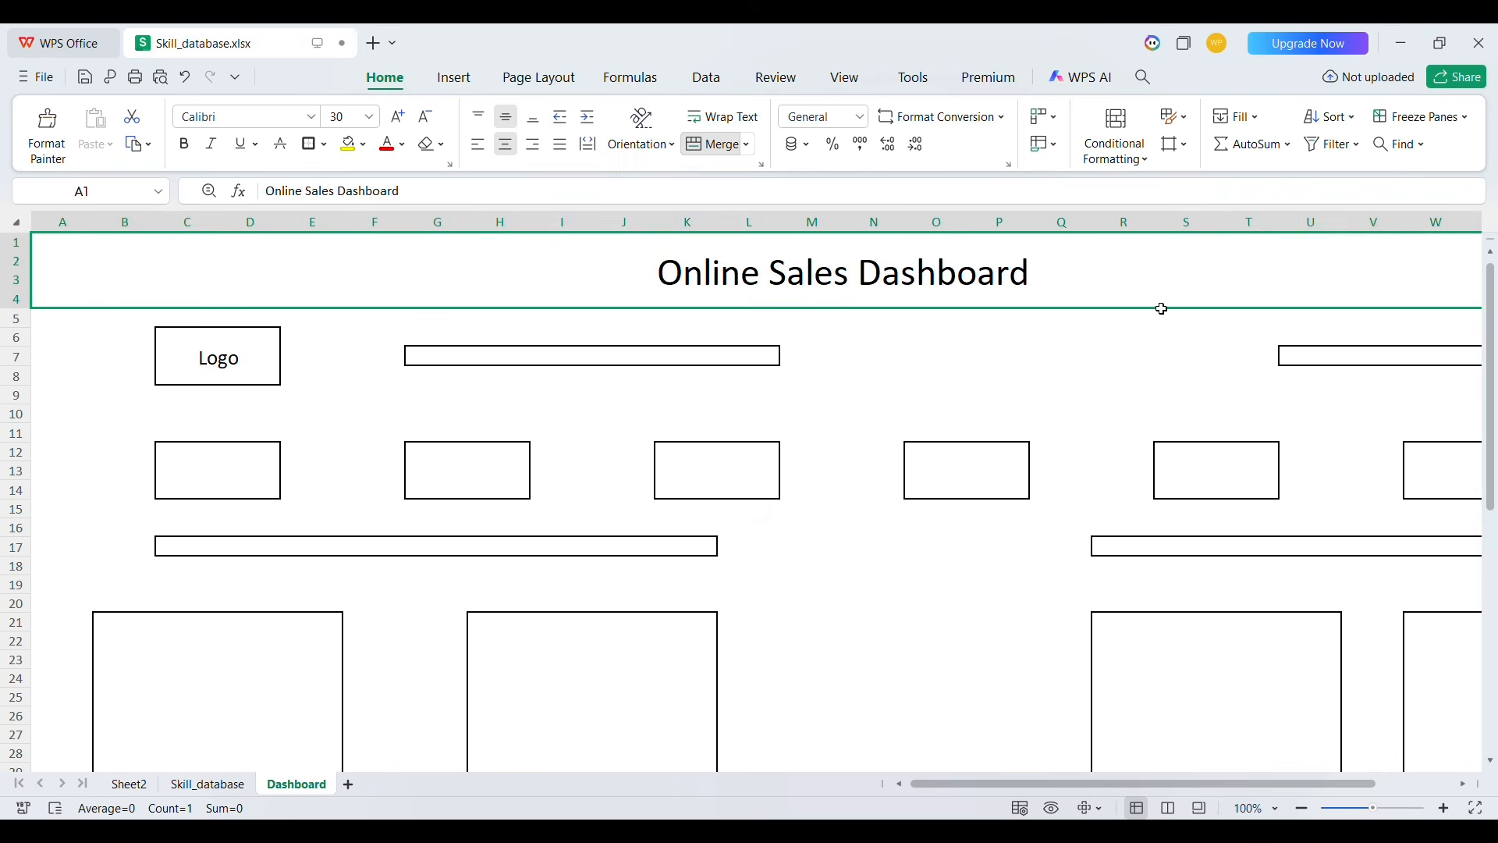
scroll(1161, 301, "right", 5)
double_click(1180, 292)
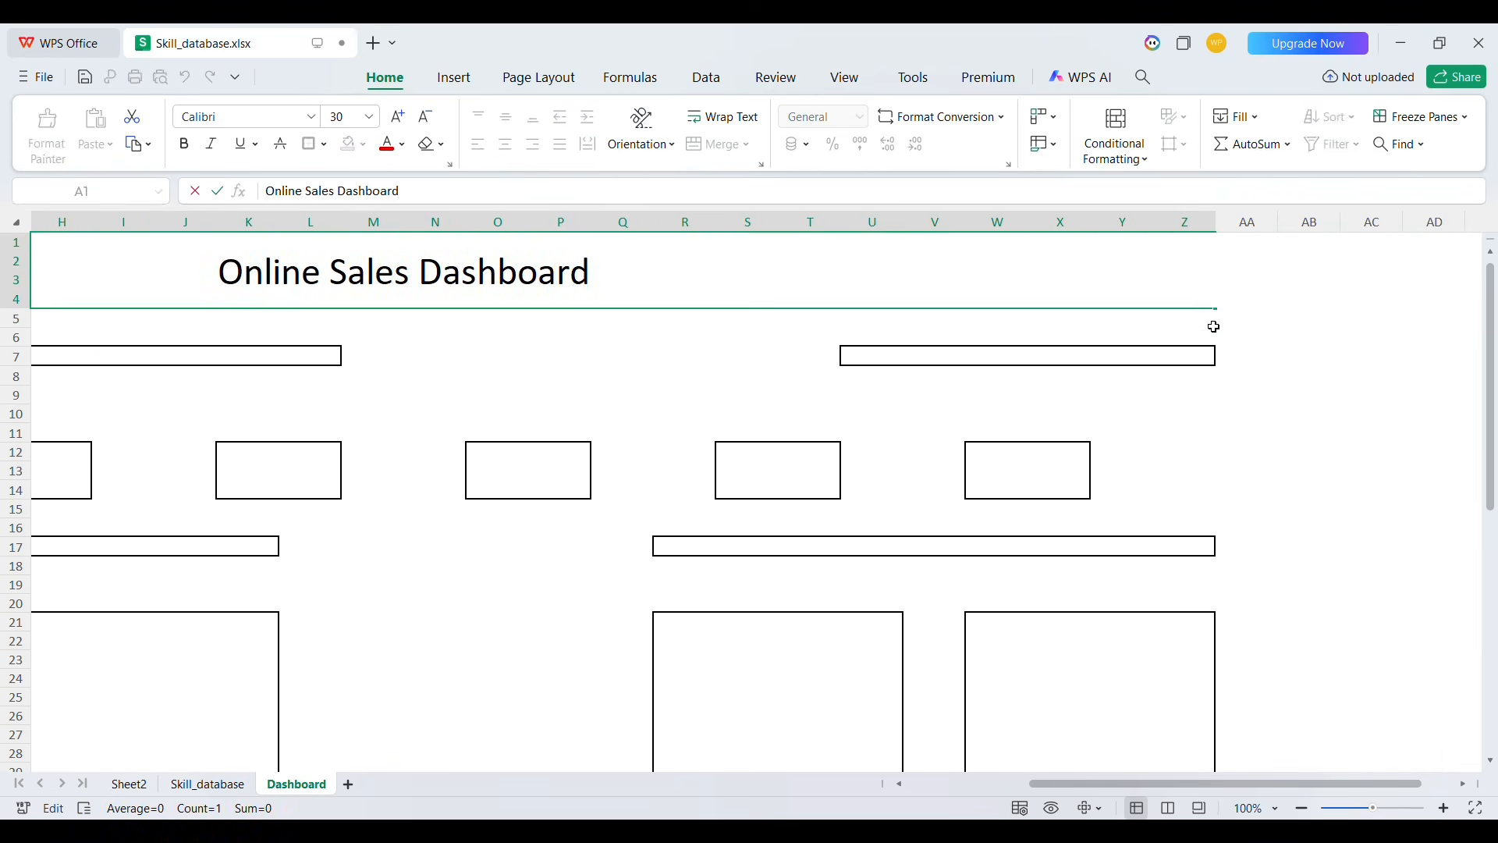
left_click(1213, 327)
left_click(1164, 294)
scroll(845, 366, "left", 5)
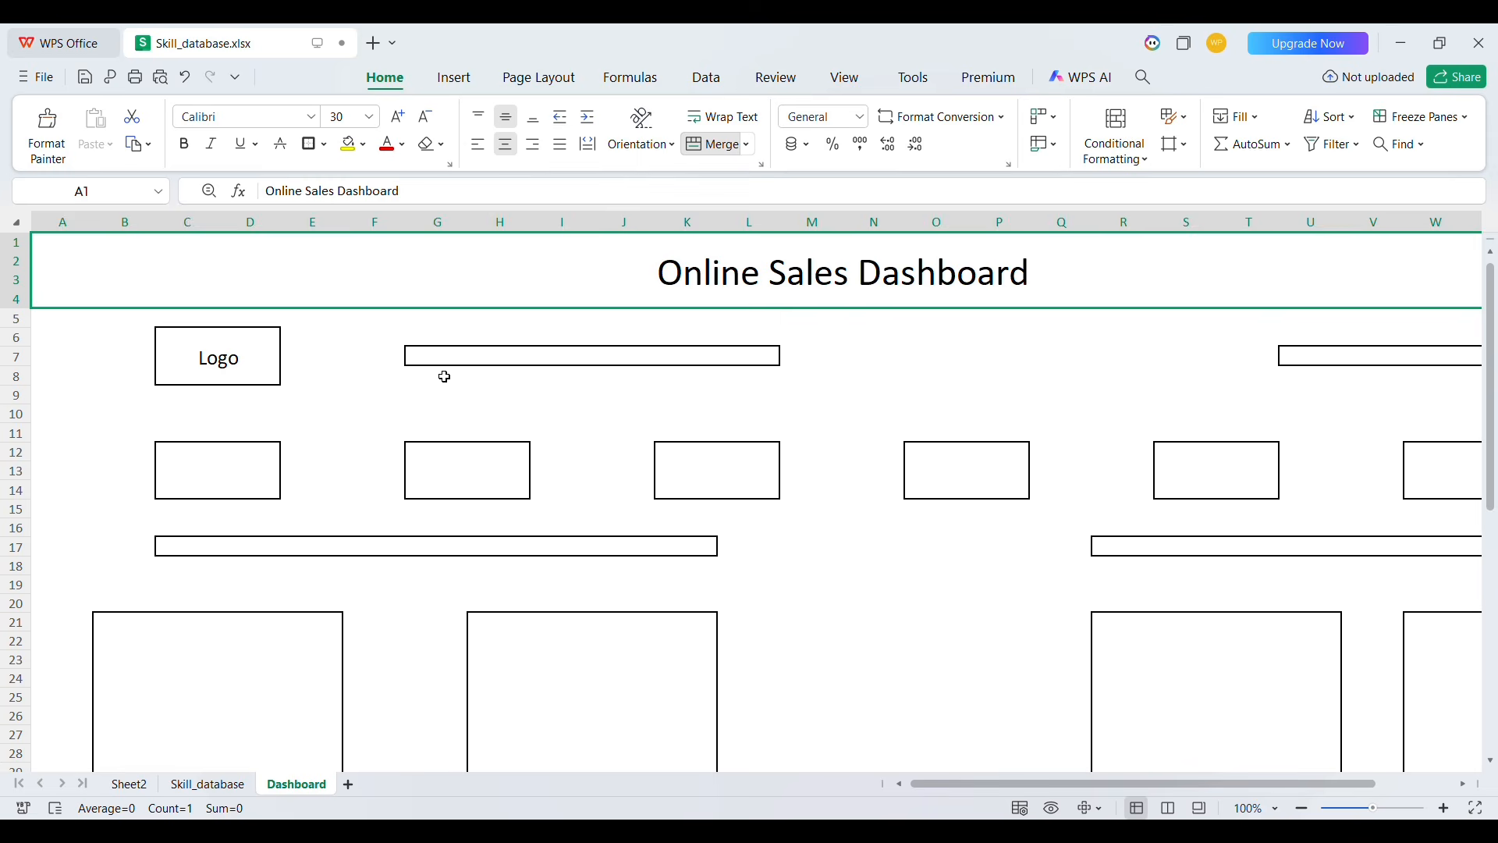
left_click(212, 461)
left_click(499, 358)
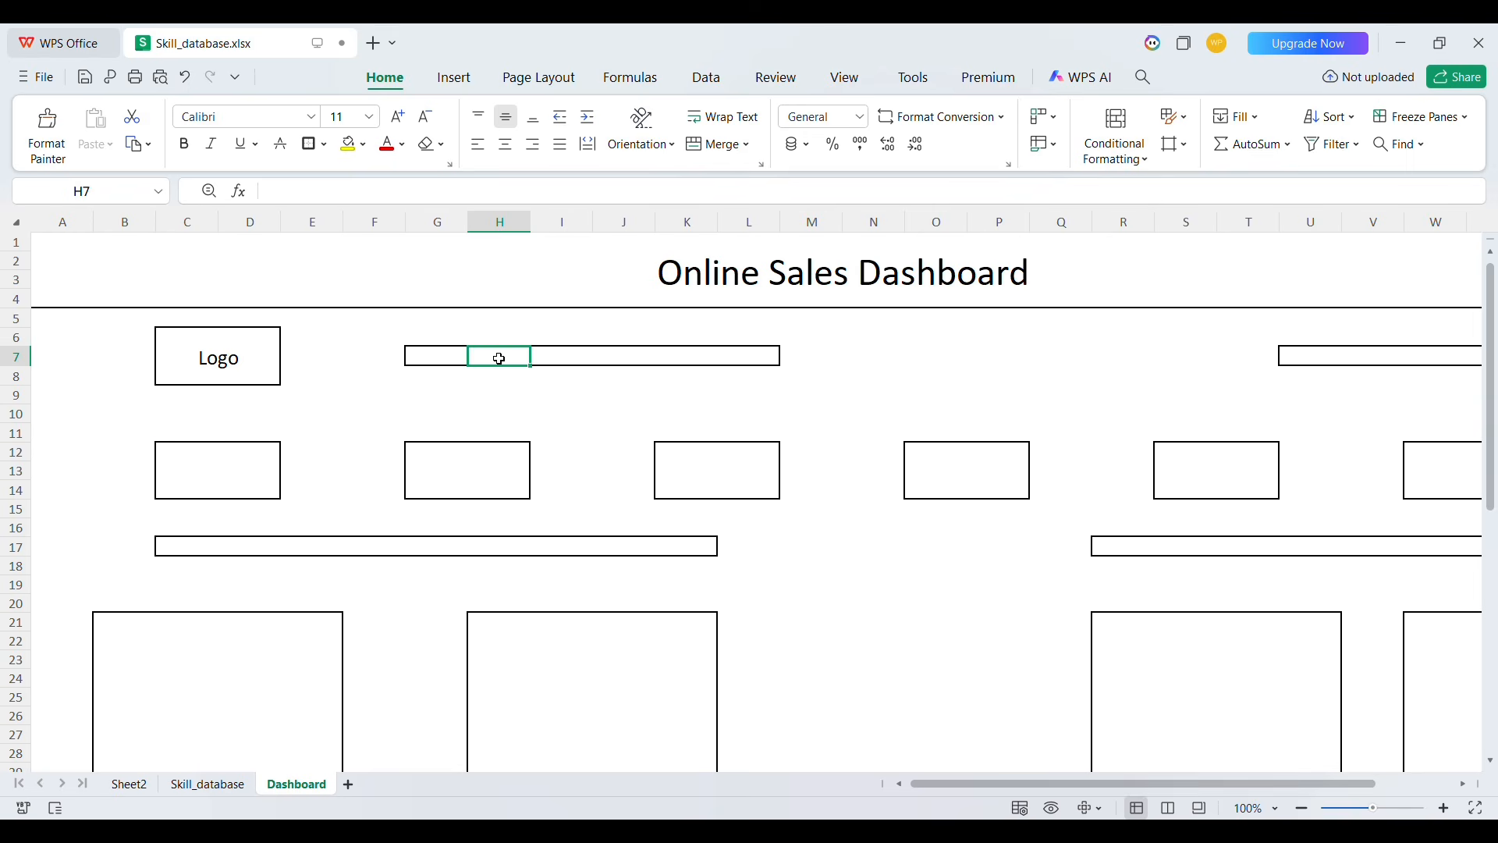
left_click(412, 357)
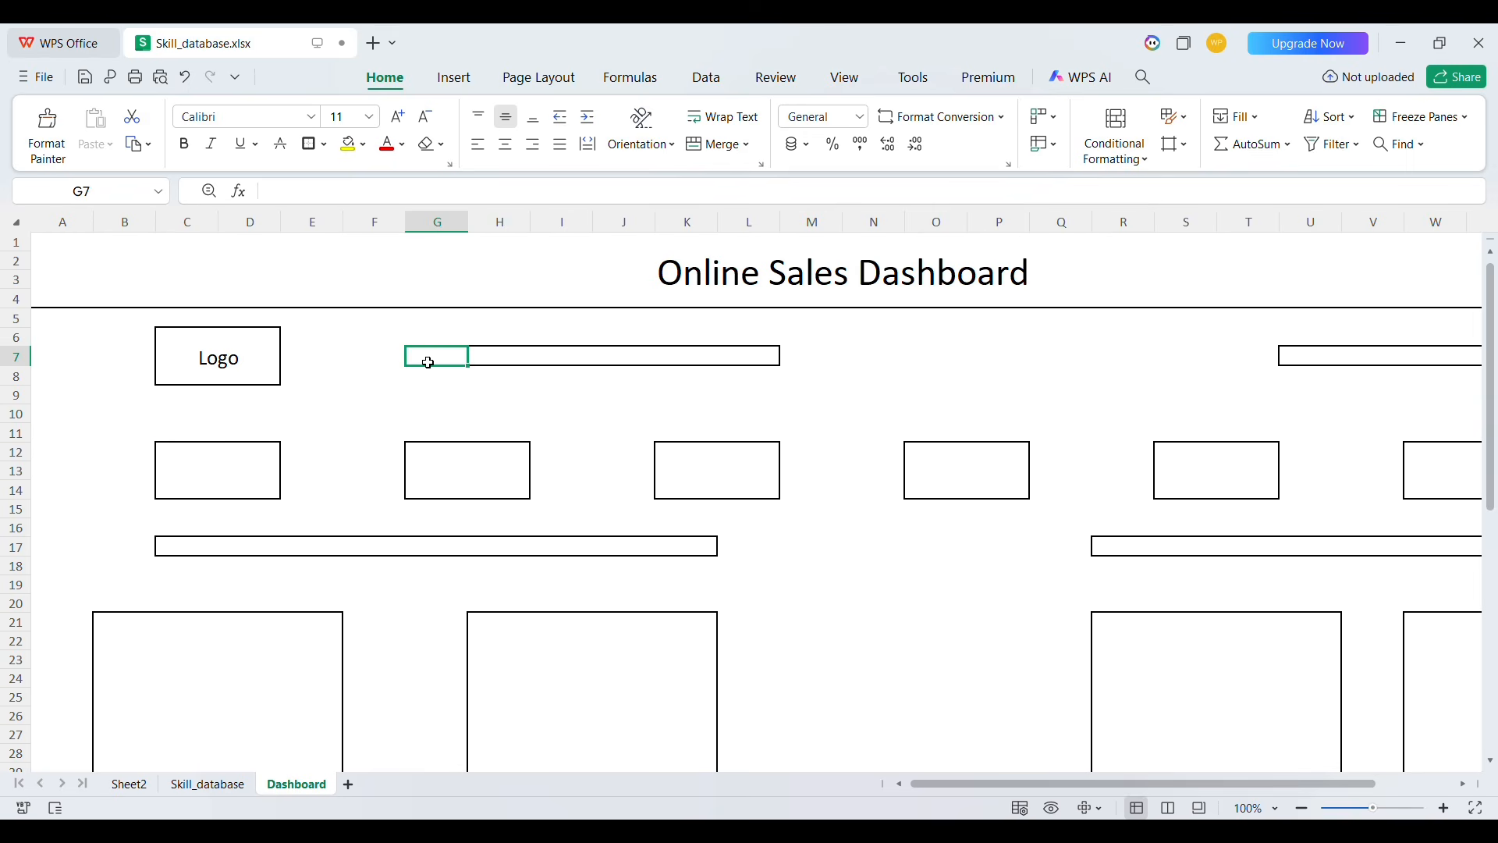
key("shift+Right")
key("shift+Right")
key("shift+Right")
key("shift+Right")
key("shift+Right")
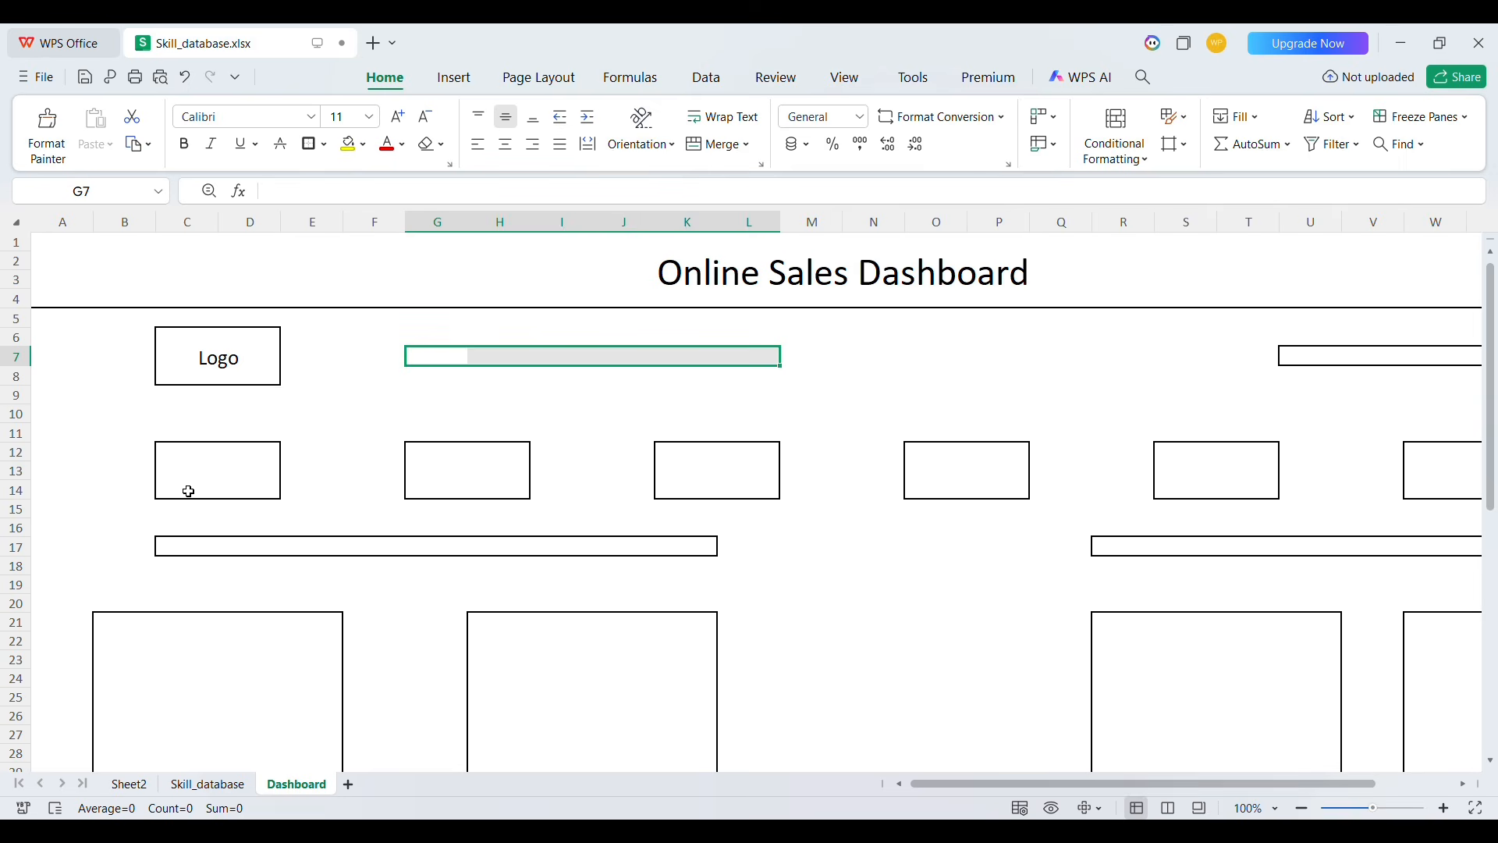
Merge C12:D12 as the heading row of the first KPI box
left_click(172, 458)
key("shift+Left")
key("shift+Down")
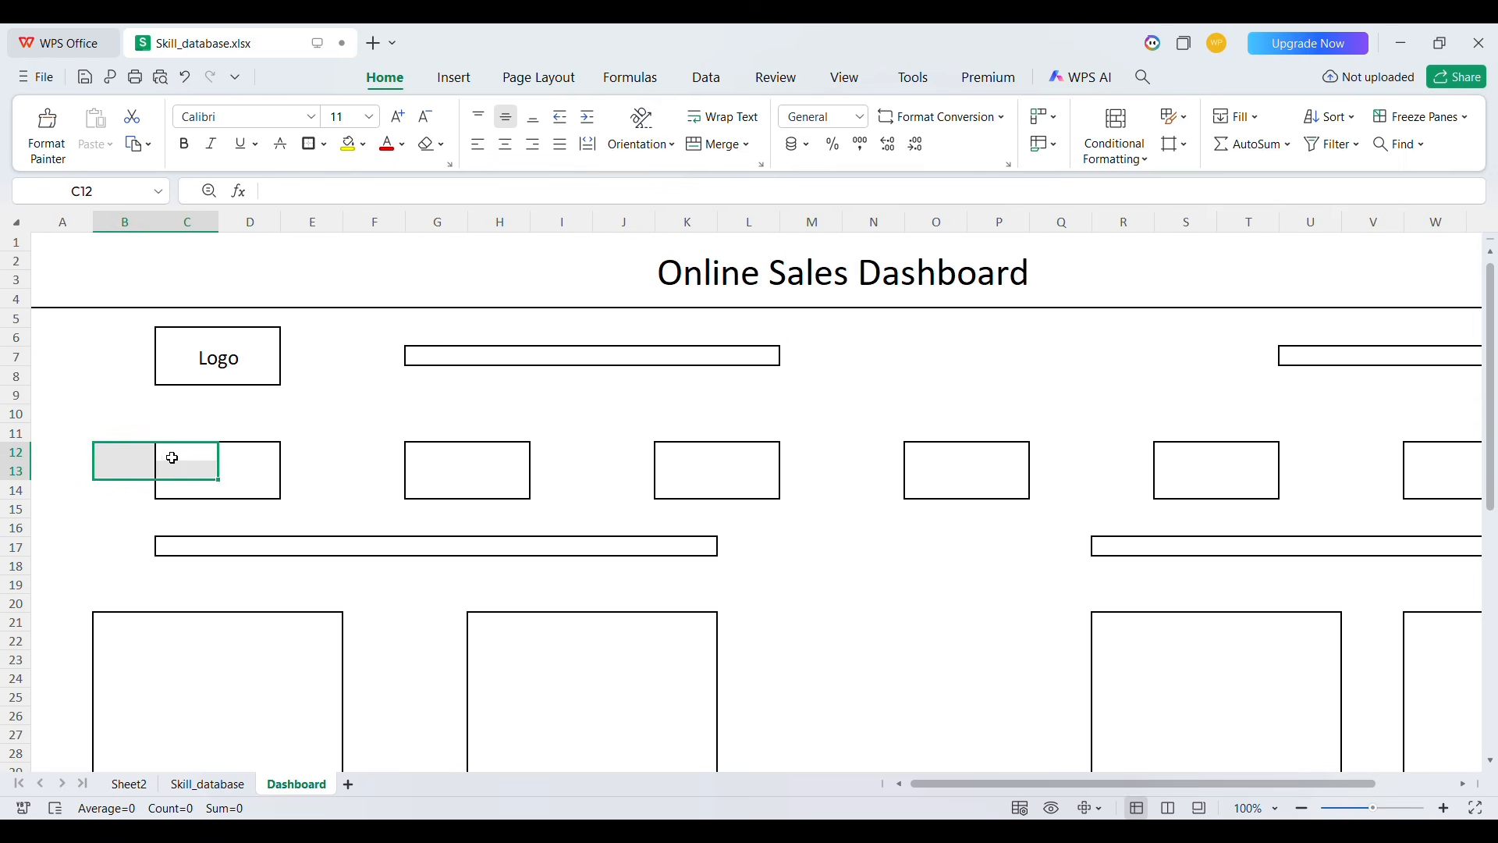
key("shift+Right")
key("shift+Down")
key("shift+Right")
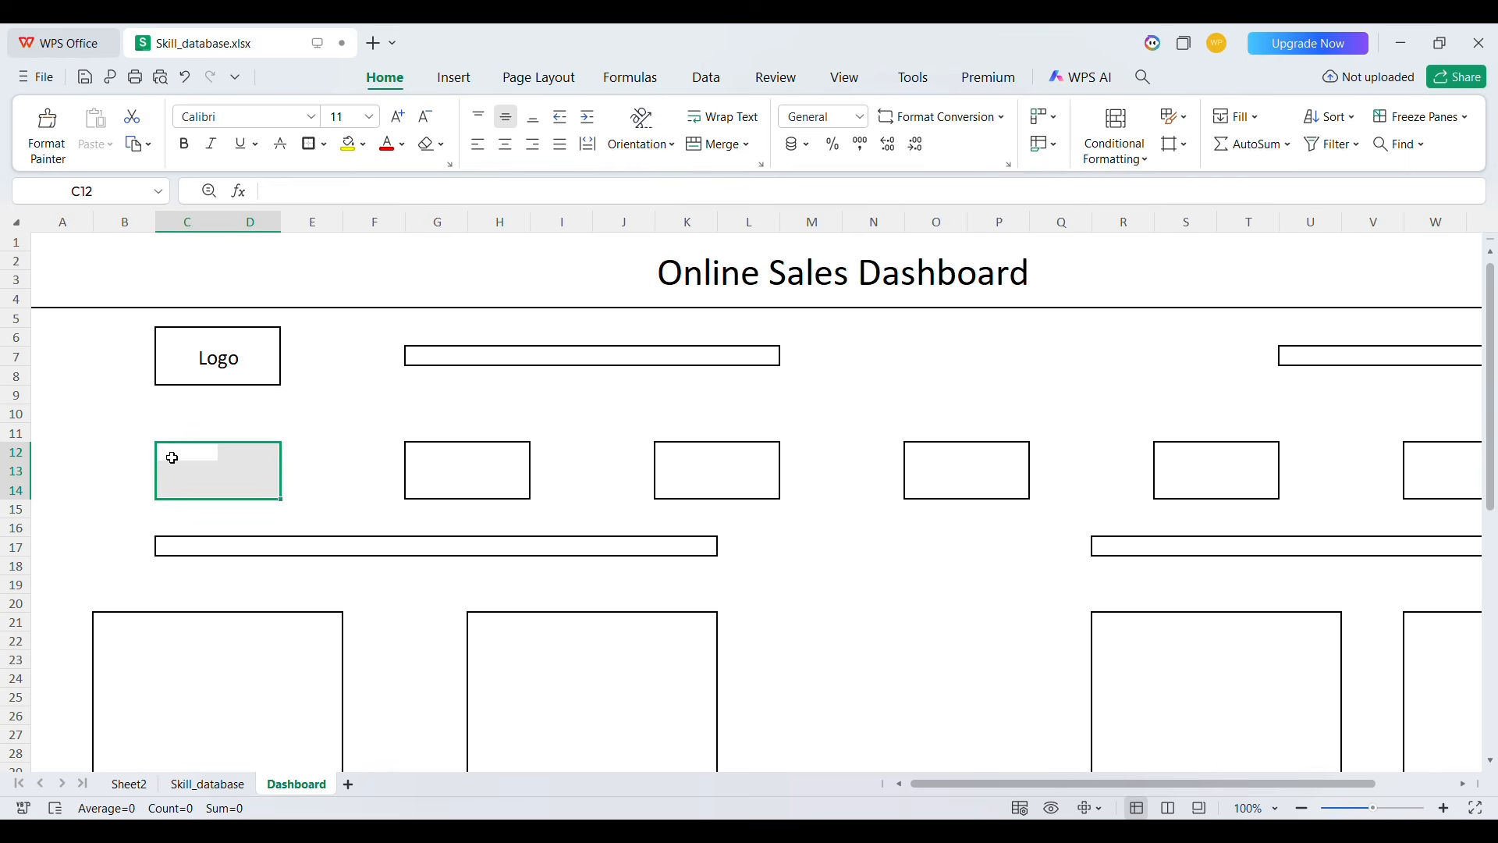
key("Left")
key("Right")
key("shift+Right")
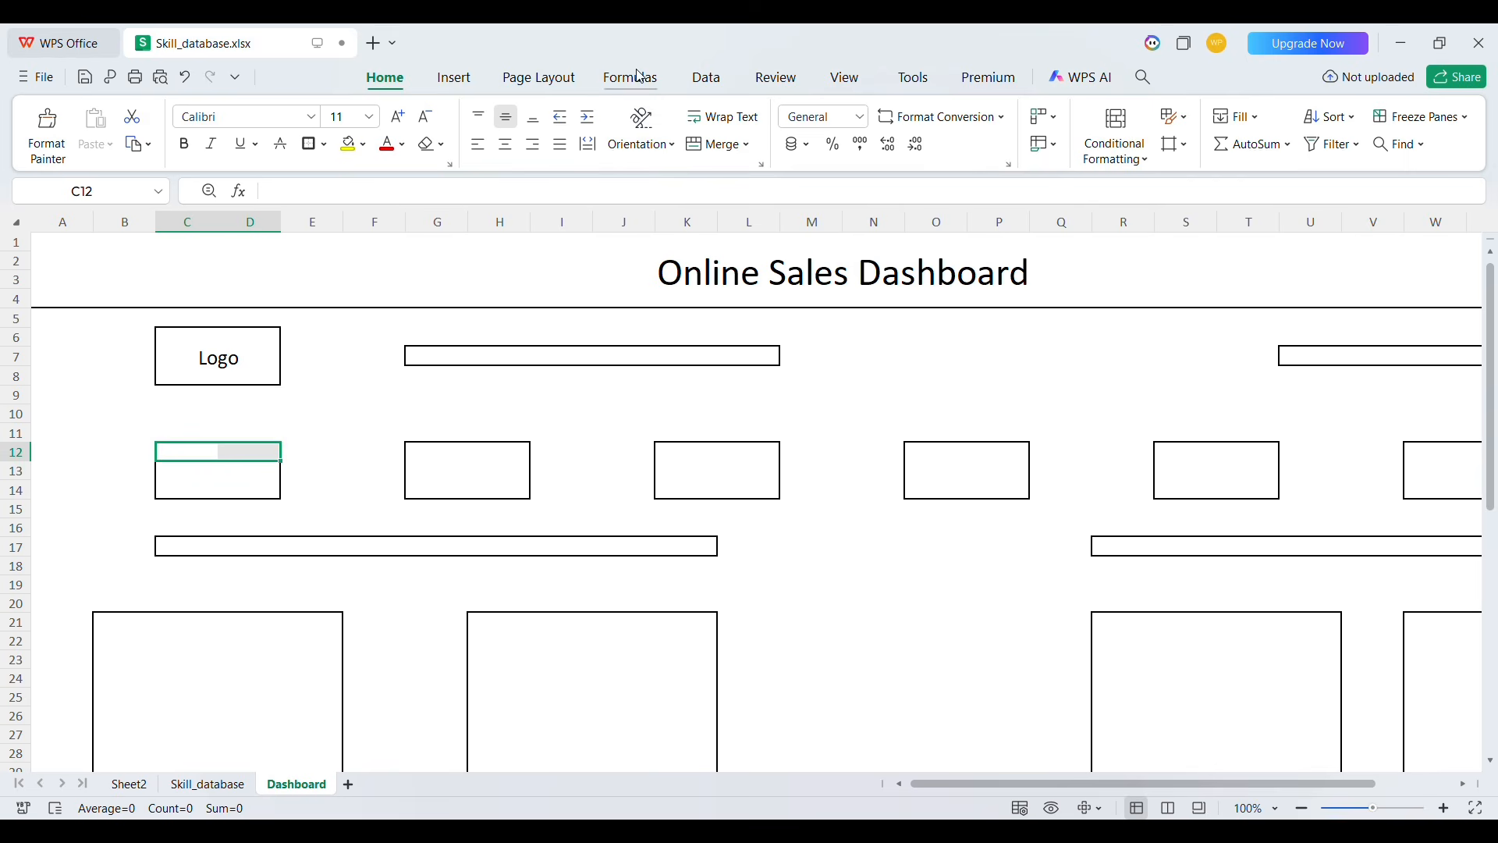
left_click(722, 156)
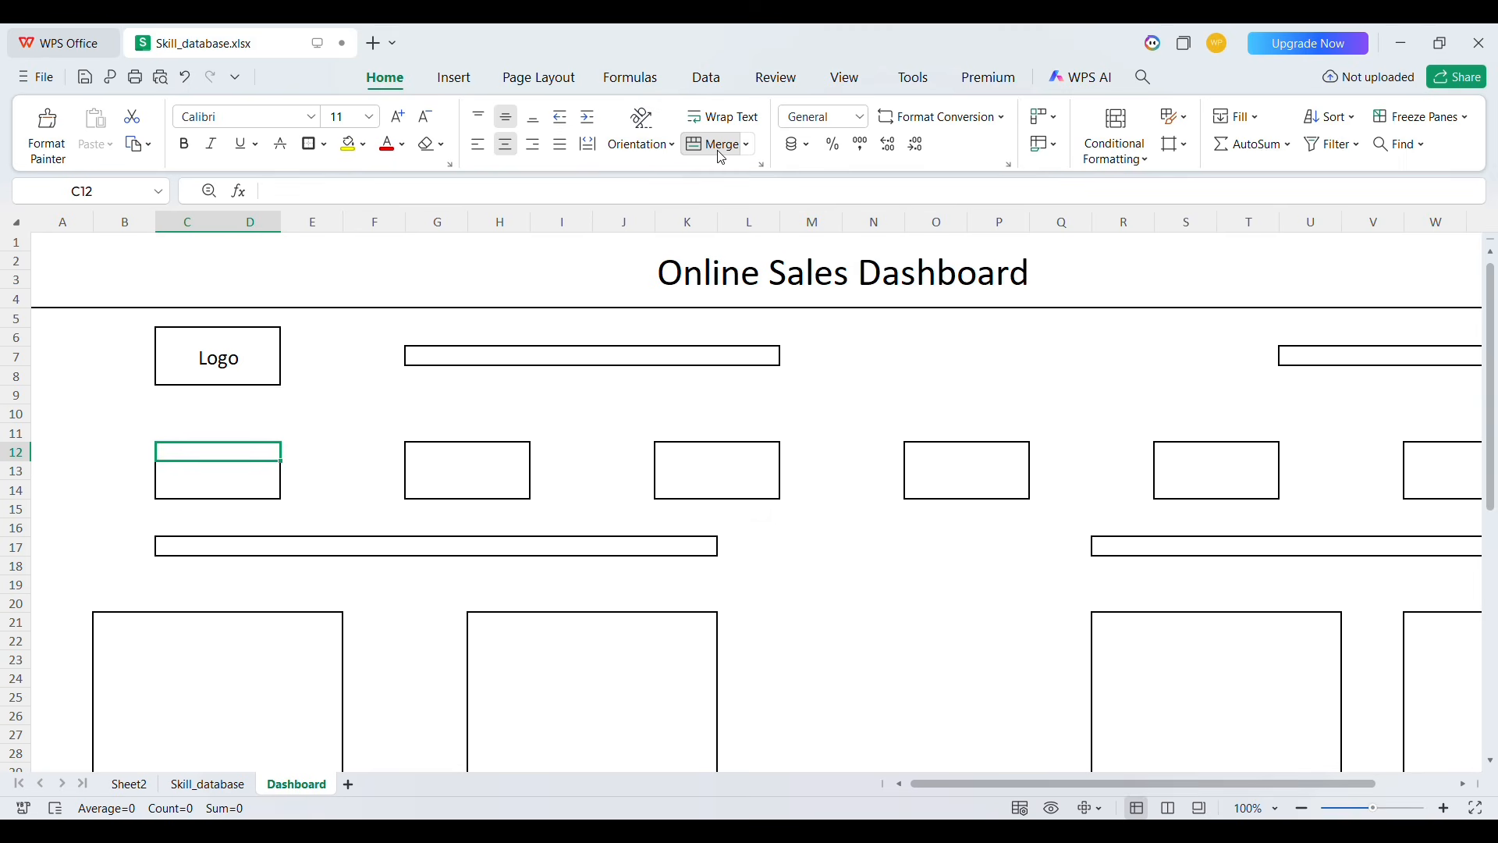
Enter the label Last Year Sales in the merged C12 heading and make it bold
type("Last")
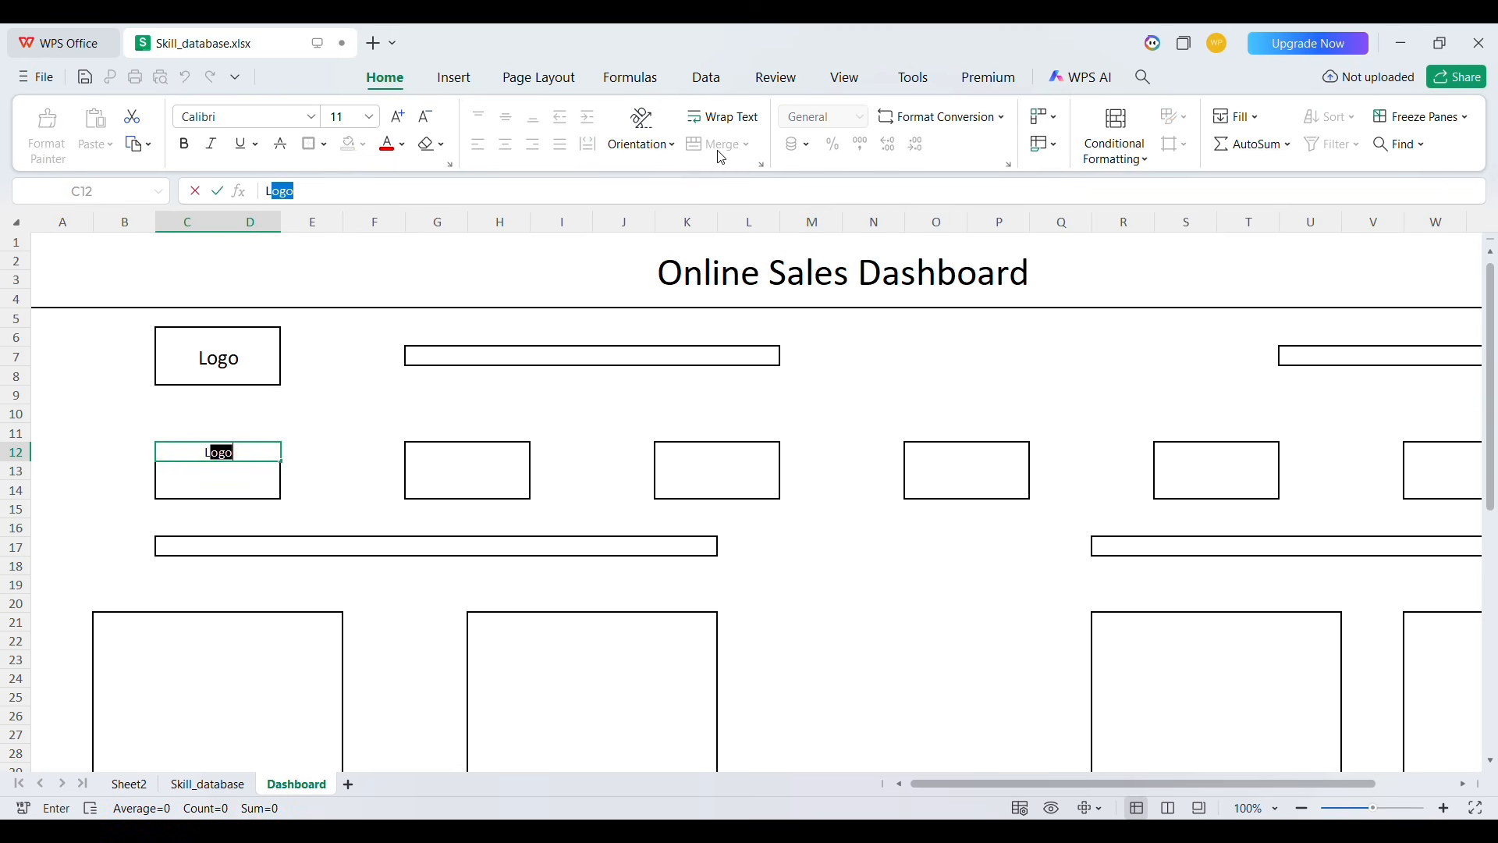
type(" YEat A")
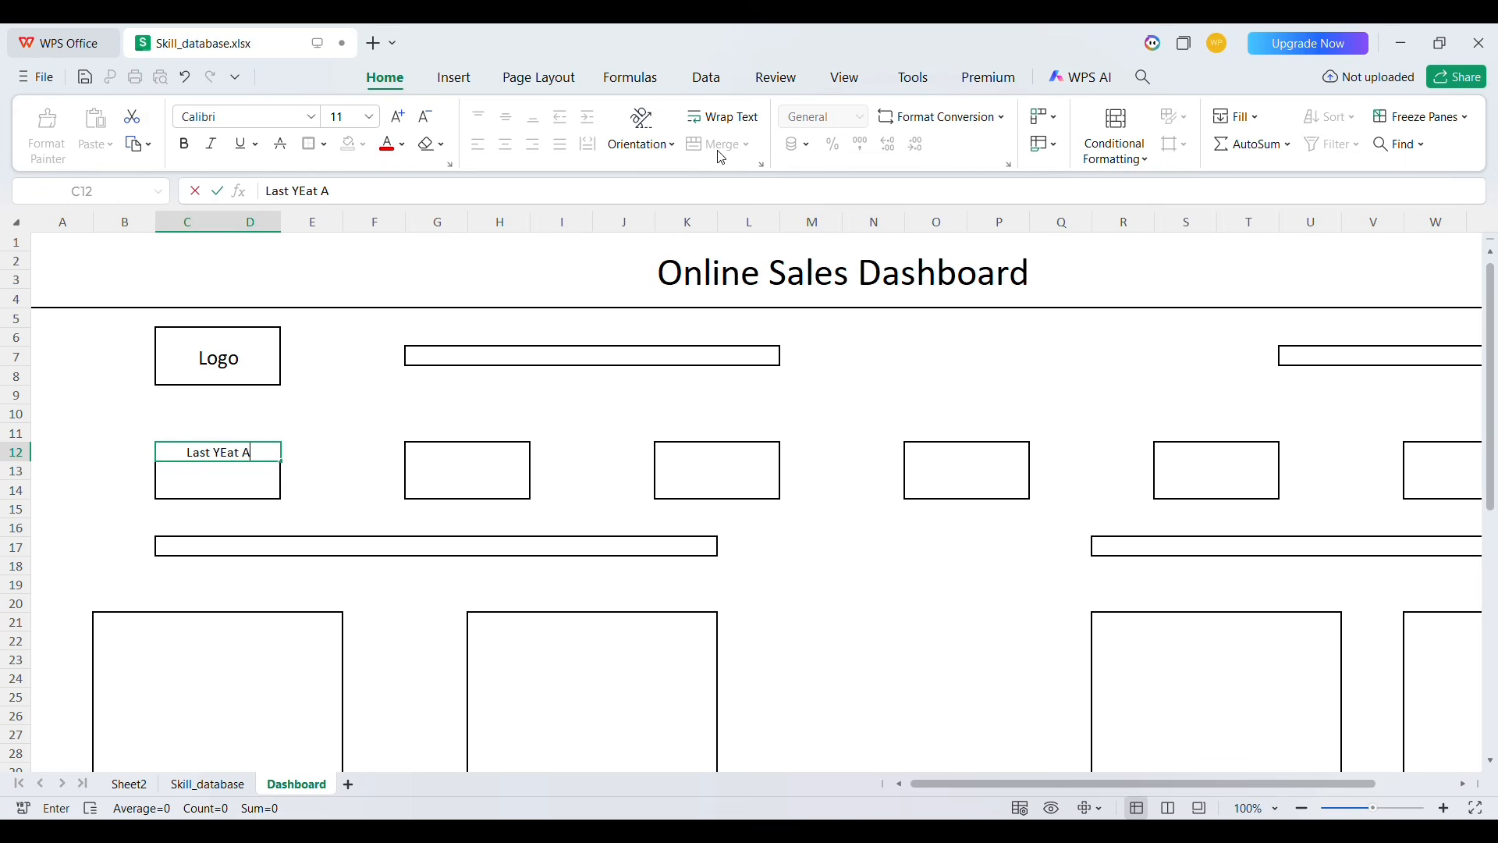
key("shift+Home")
type("Last U")
left_click(722, 157)
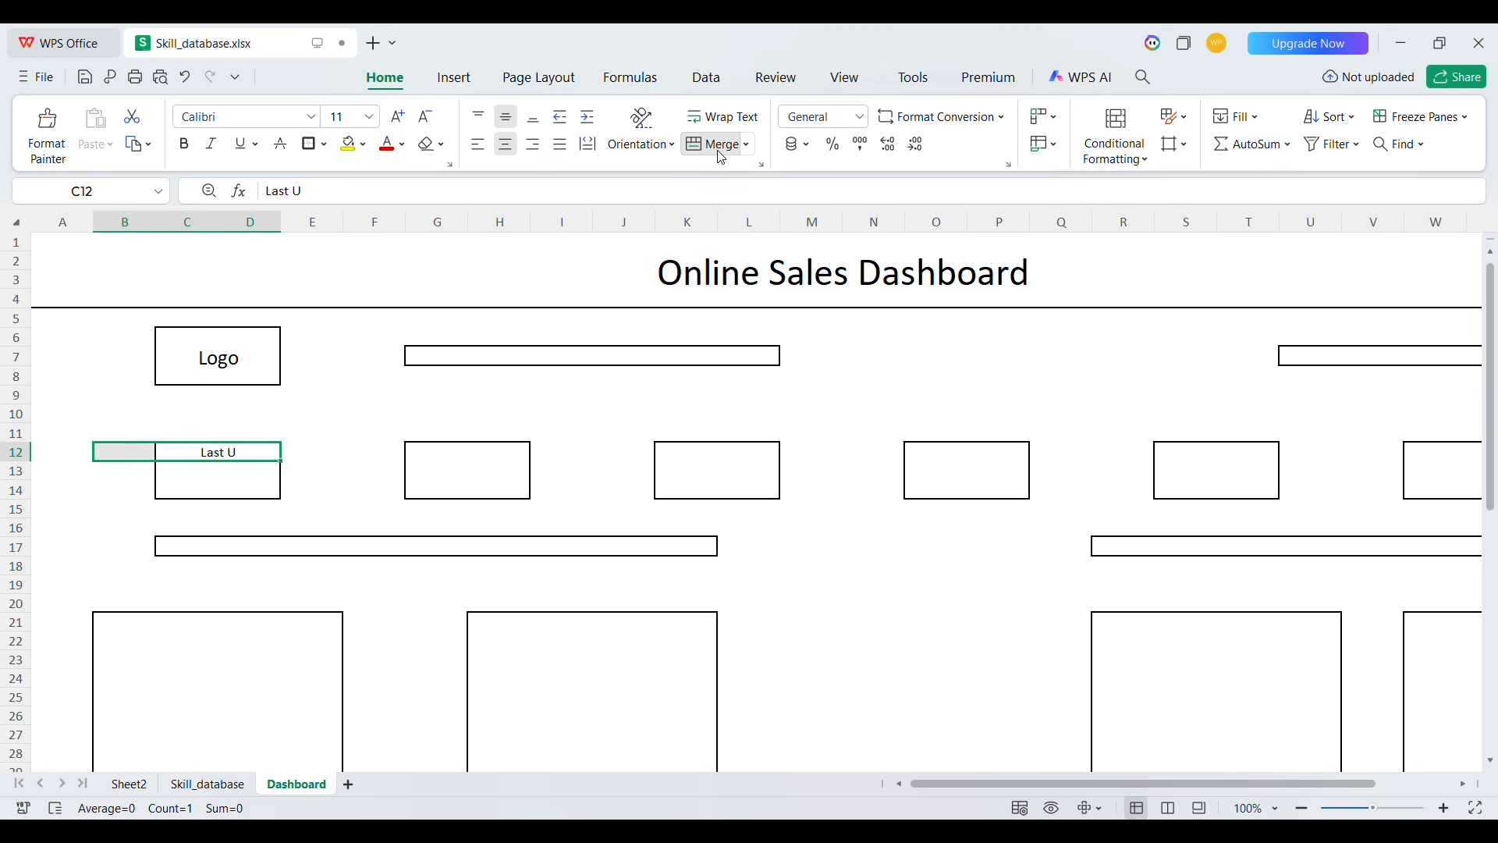
key("Right")
key("Up")
key("Down")
key("Left")
type("L")
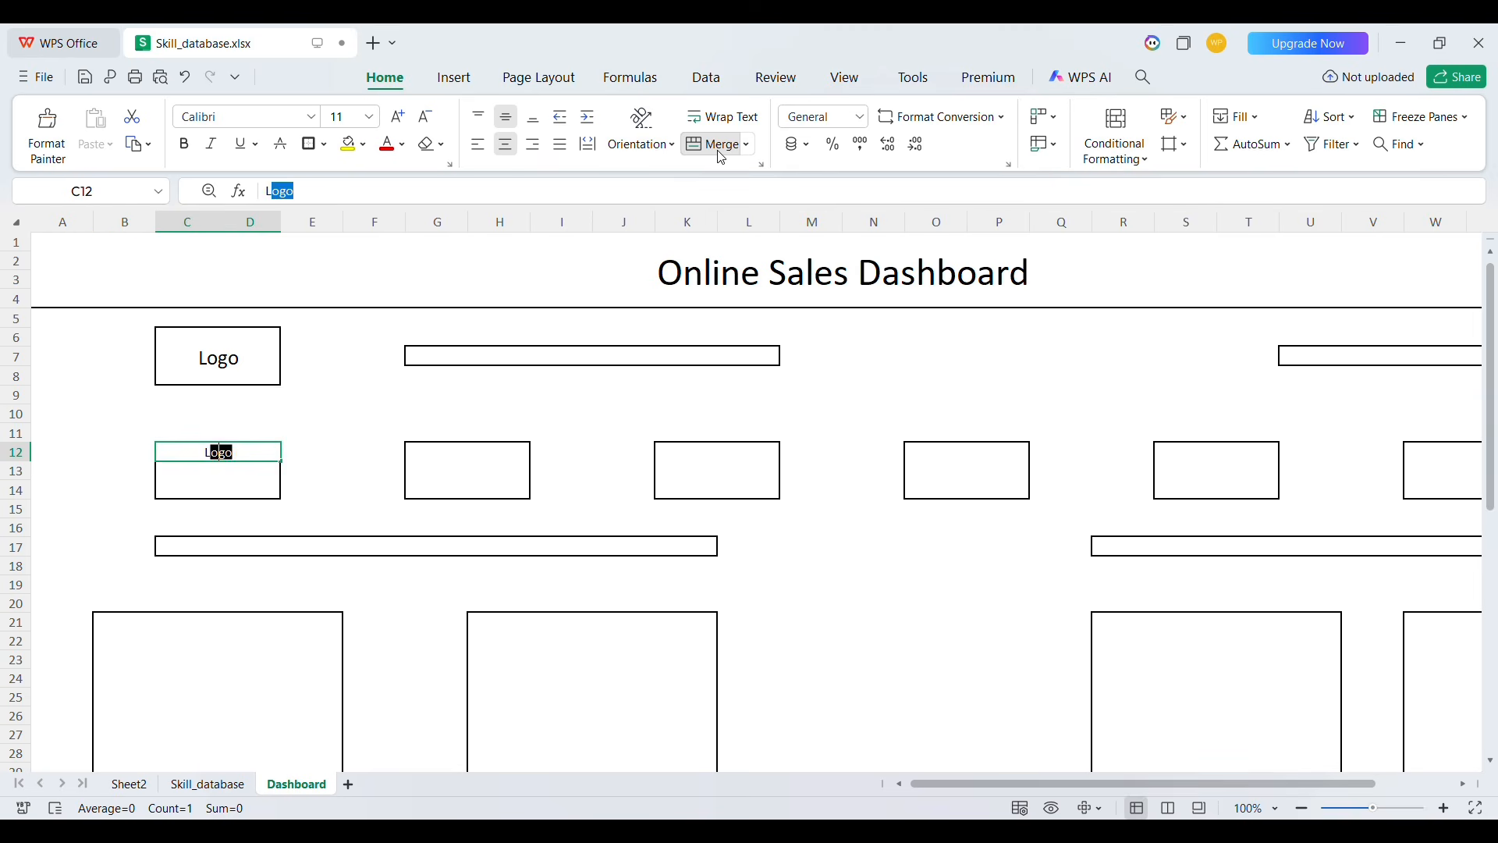
type("ast Year Sales")
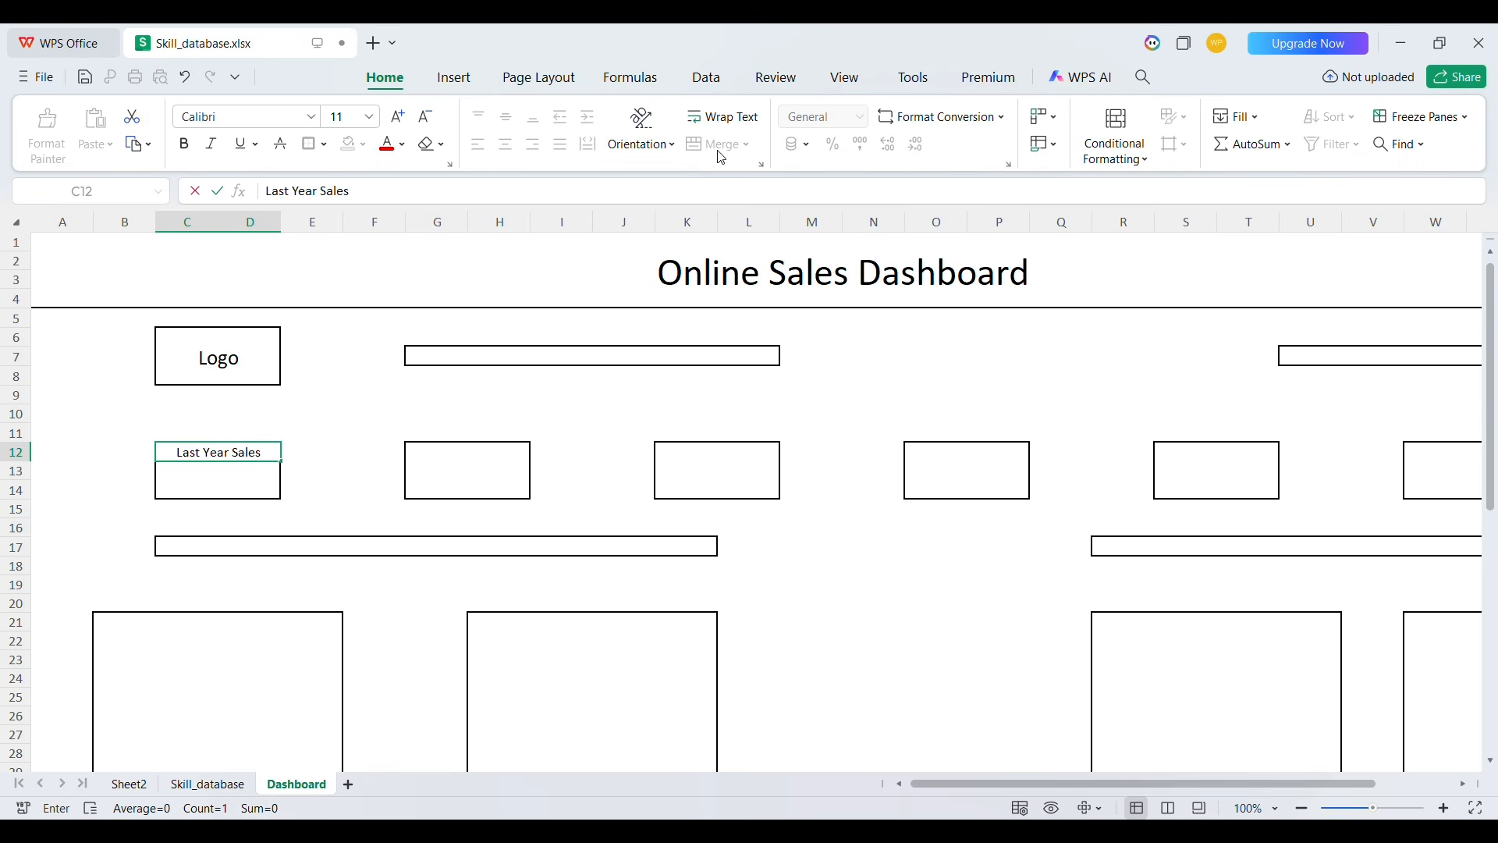
key("Right")
key("Left")
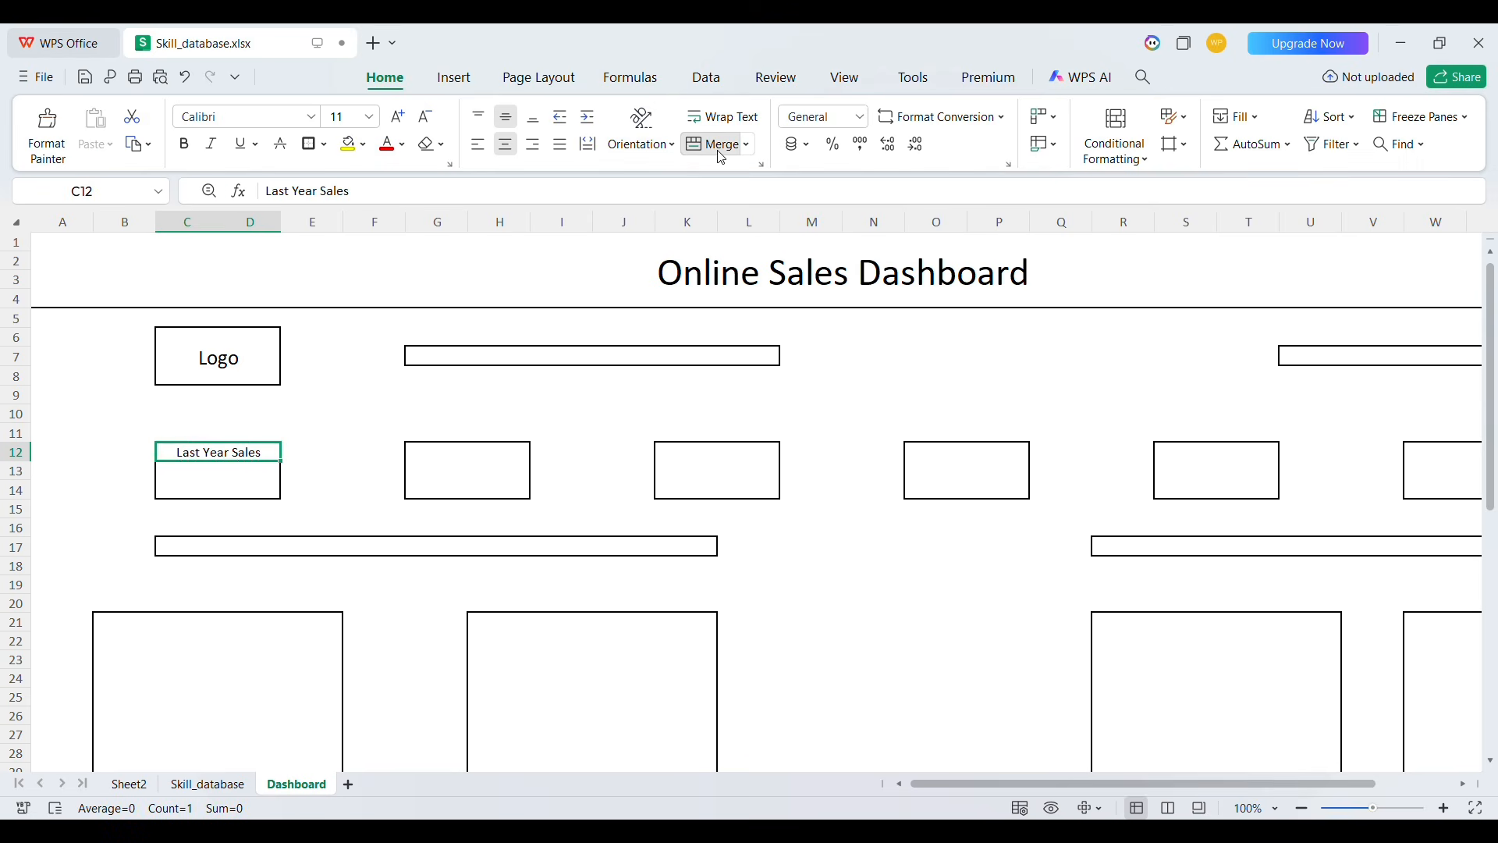
key("ctrl+c")
key("ctrl+b")
Merge G12:H12 as the heading row of the second KPI box
key("Right")
key("Right")
key("Right")
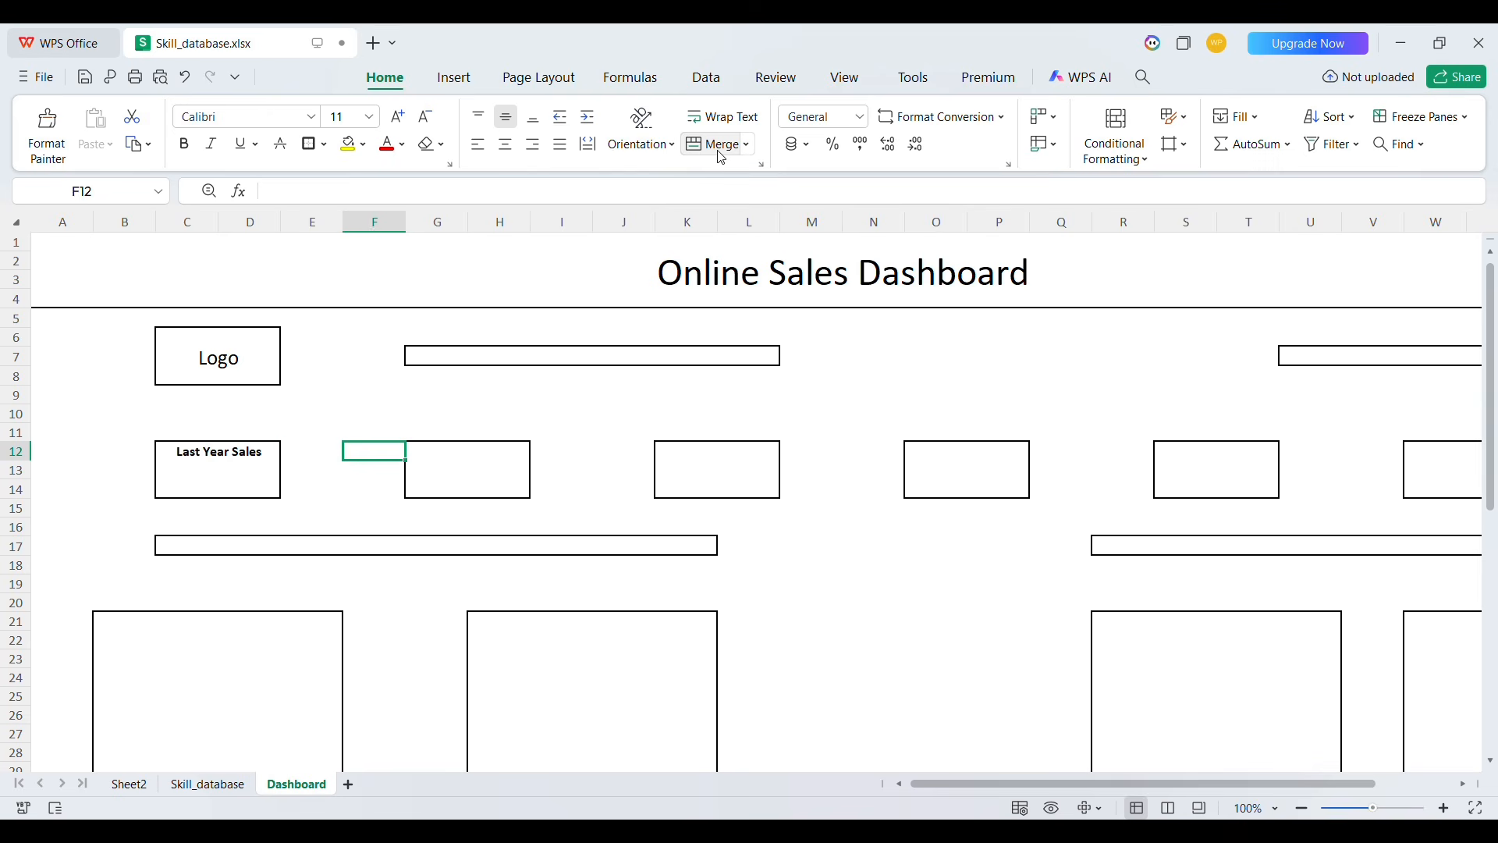
key("shift+Right")
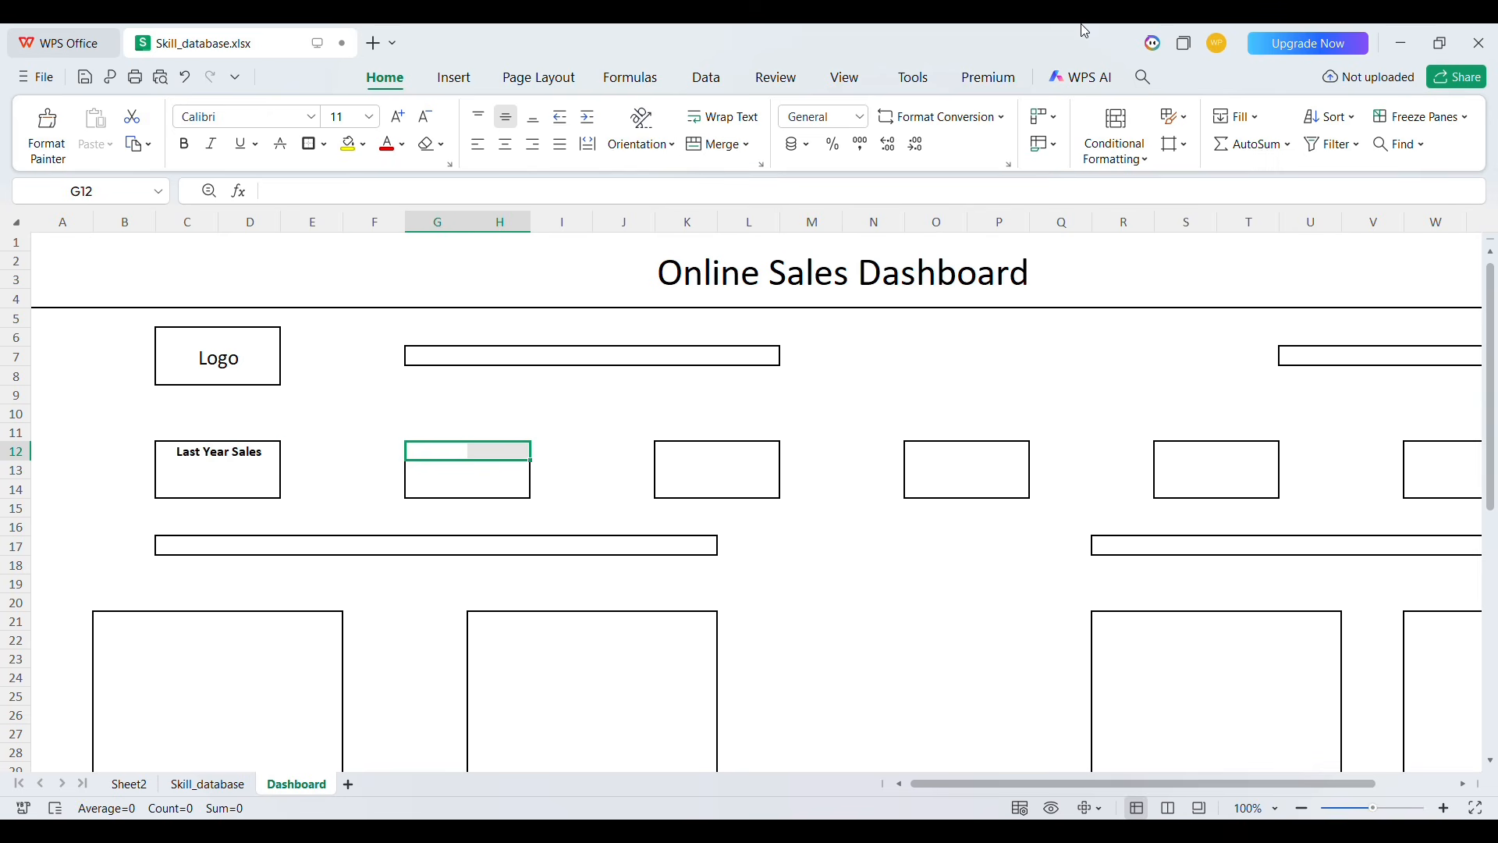
left_click(721, 146)
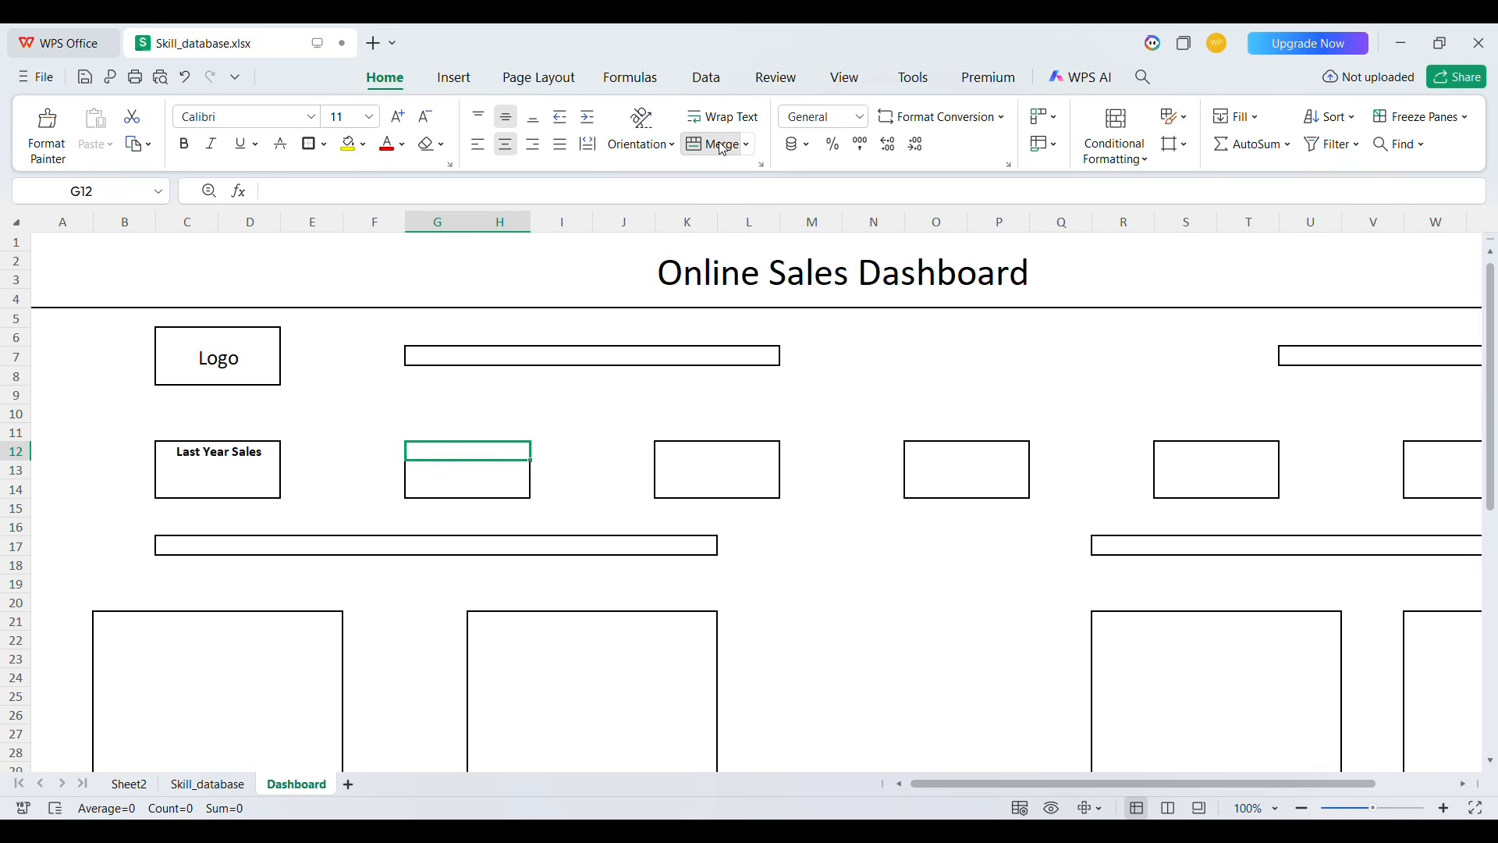
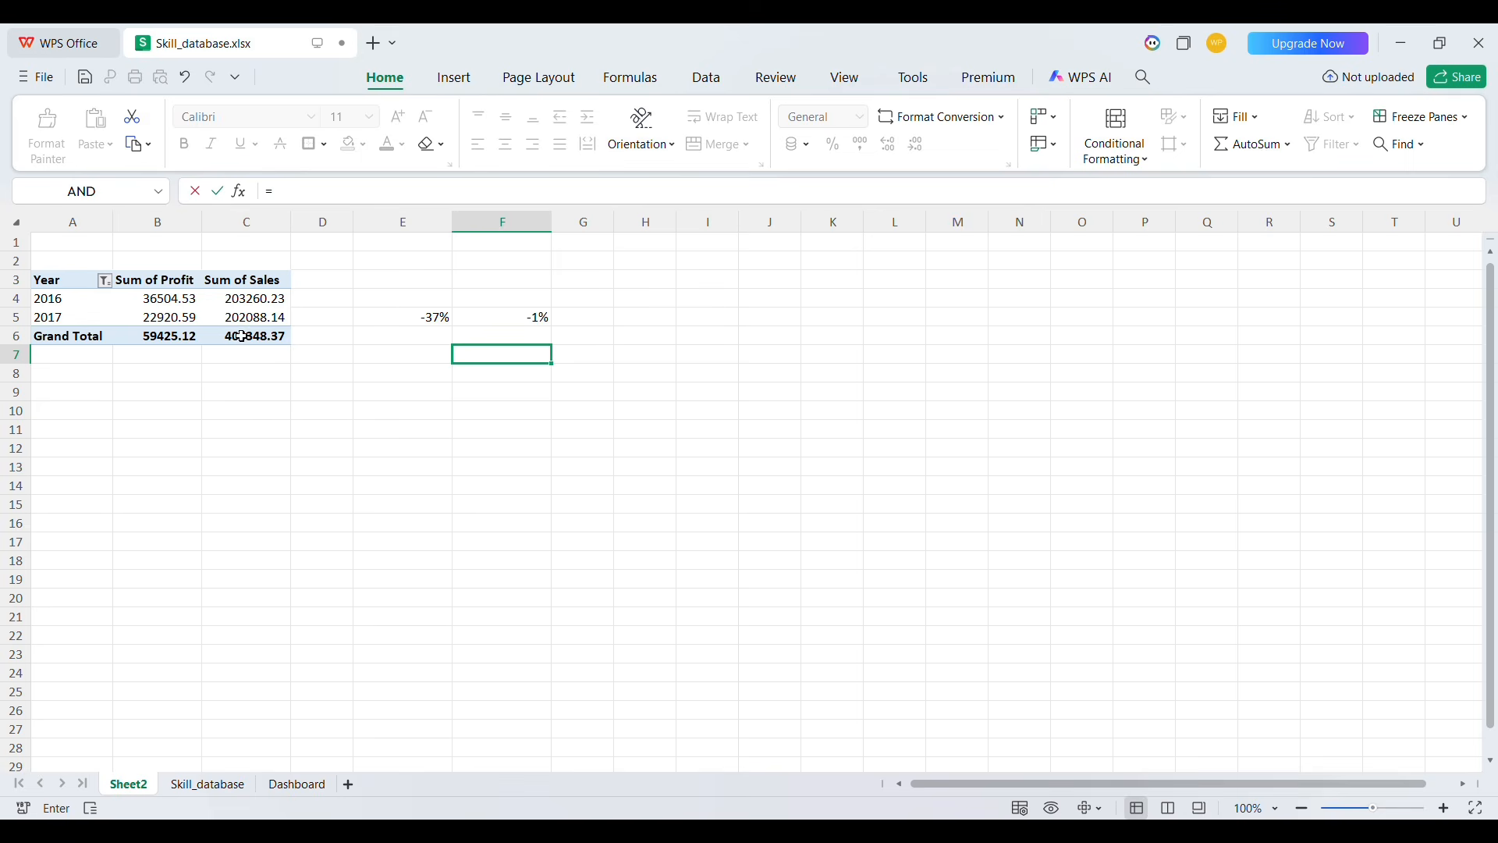
Link the last-to-last-year sales box to Sheet2's 2016 sales total and the sales % box to Sheet2's growth cell F5
left_click(227, 302)
key("Return")
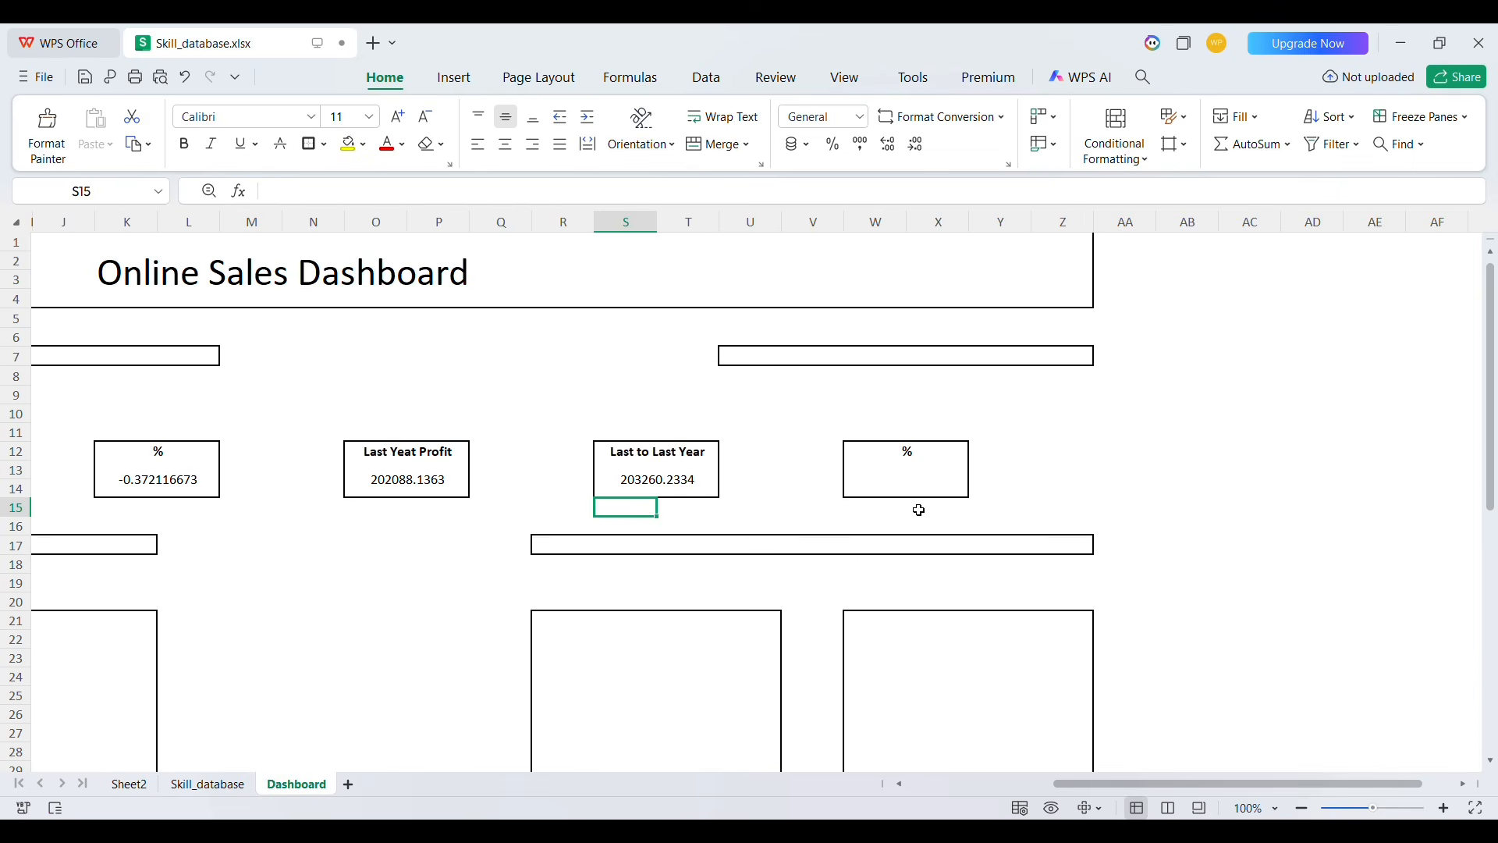
left_click(885, 484)
type("=")
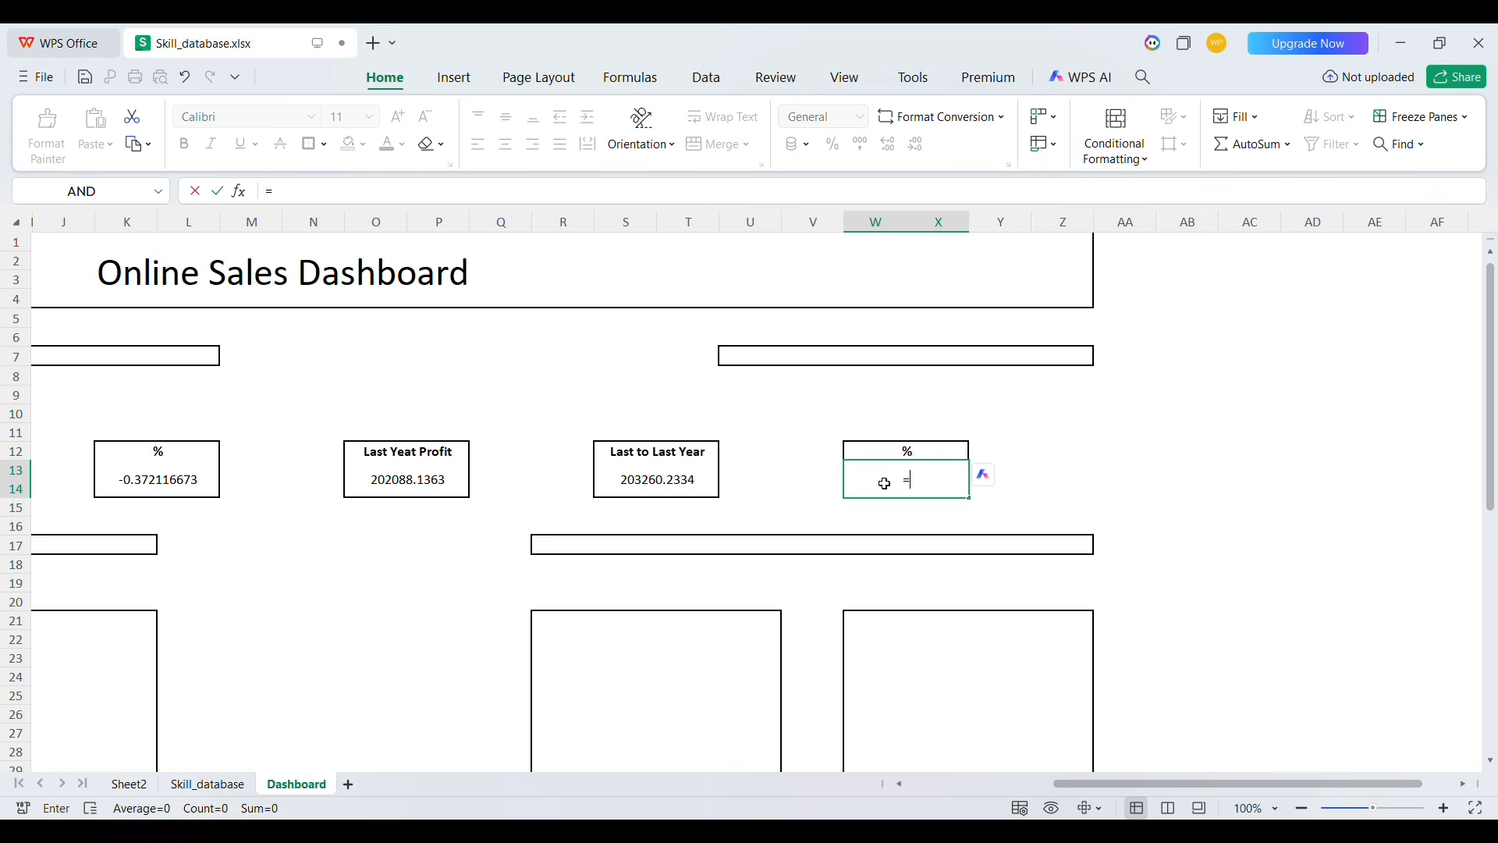
left_click(111, 785)
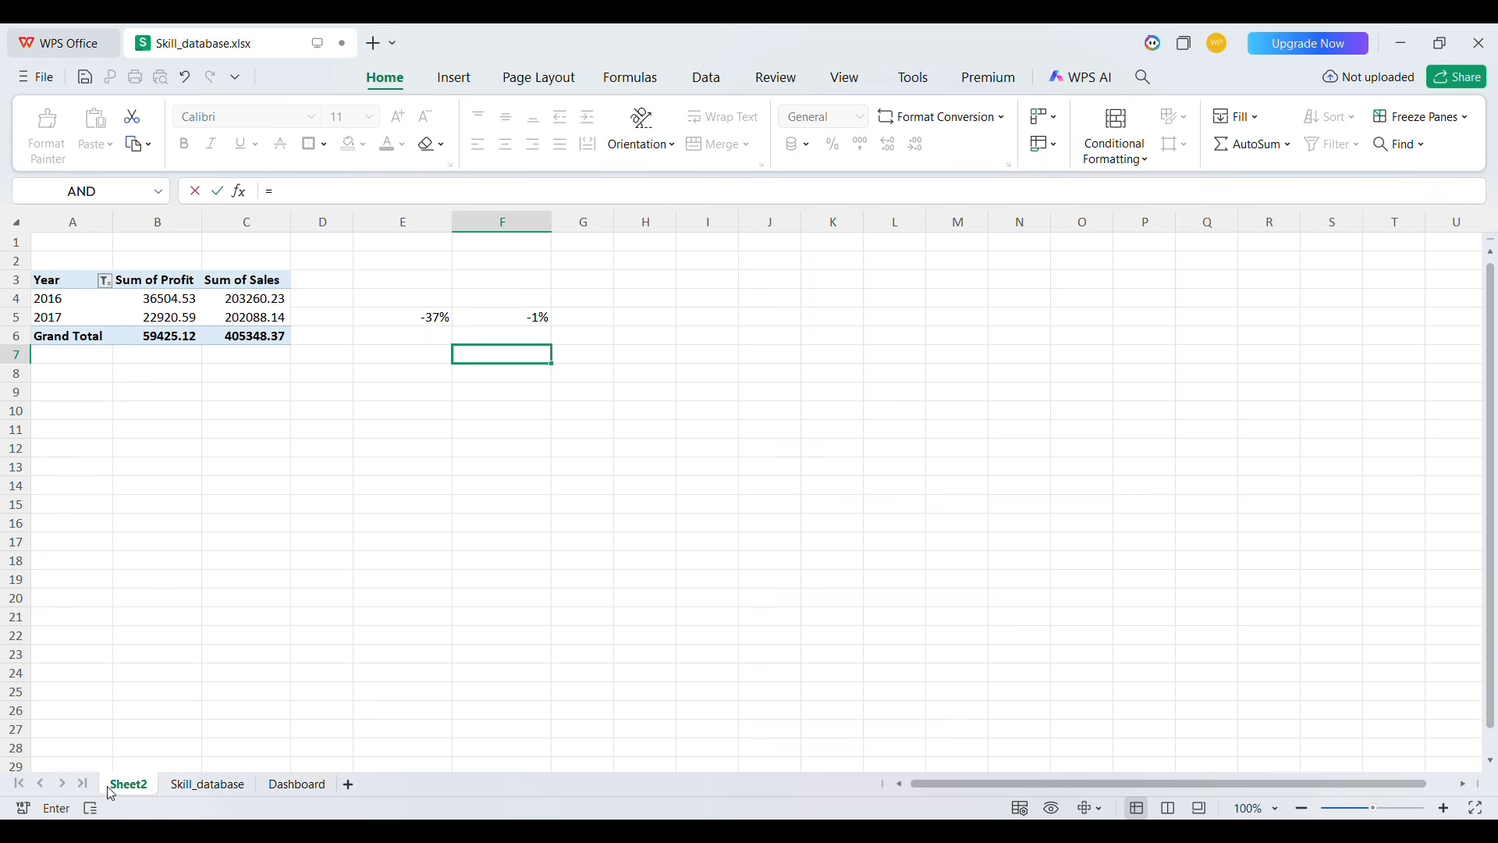
left_click(530, 319)
key("Return")
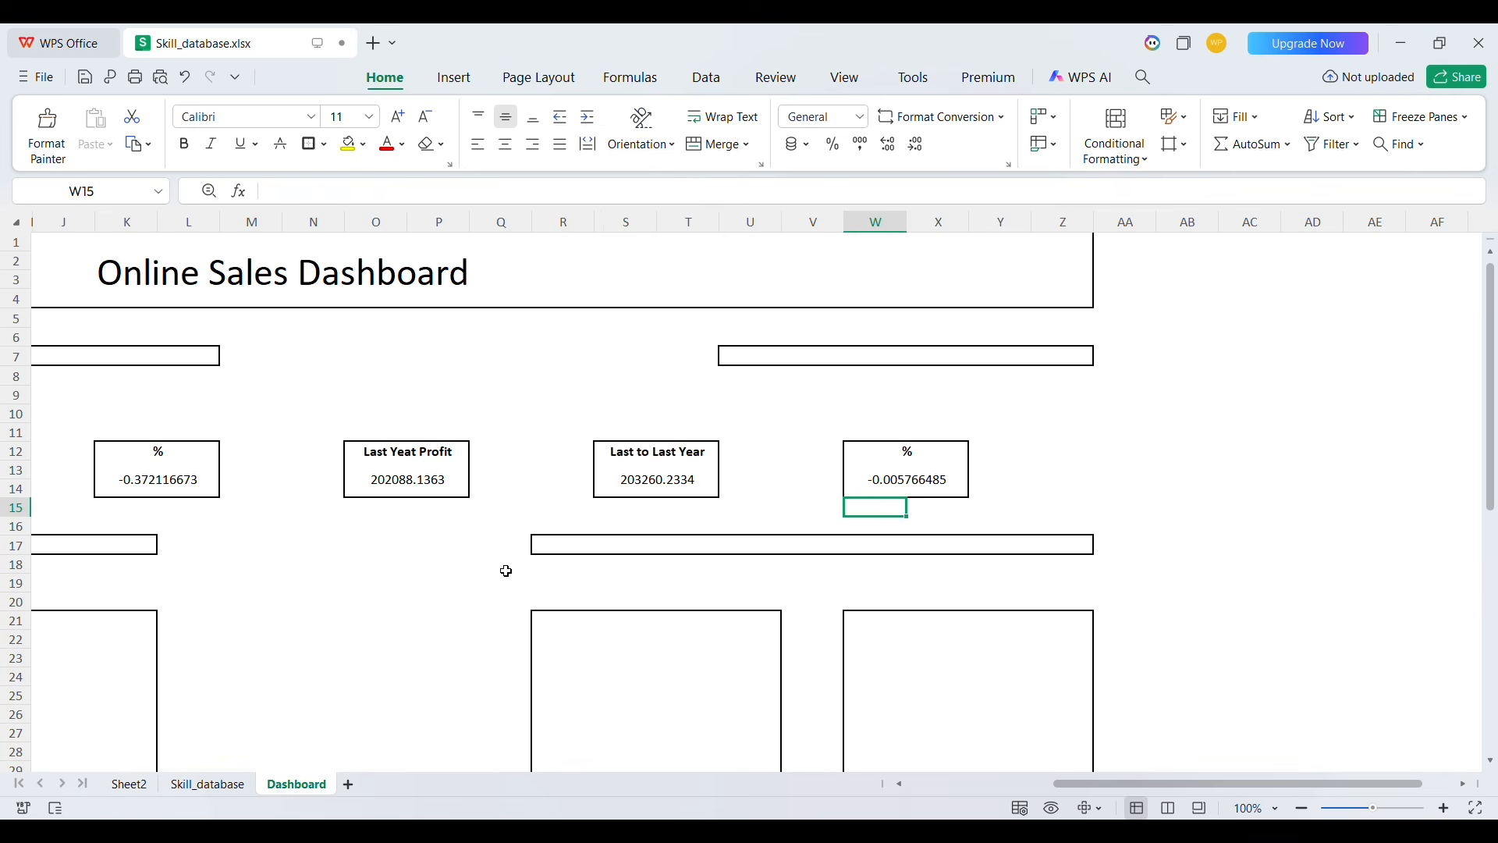
Format both % KPI values on the Dashboard as percentages
scroll(502, 570, "left", 5)
left_click(723, 481)
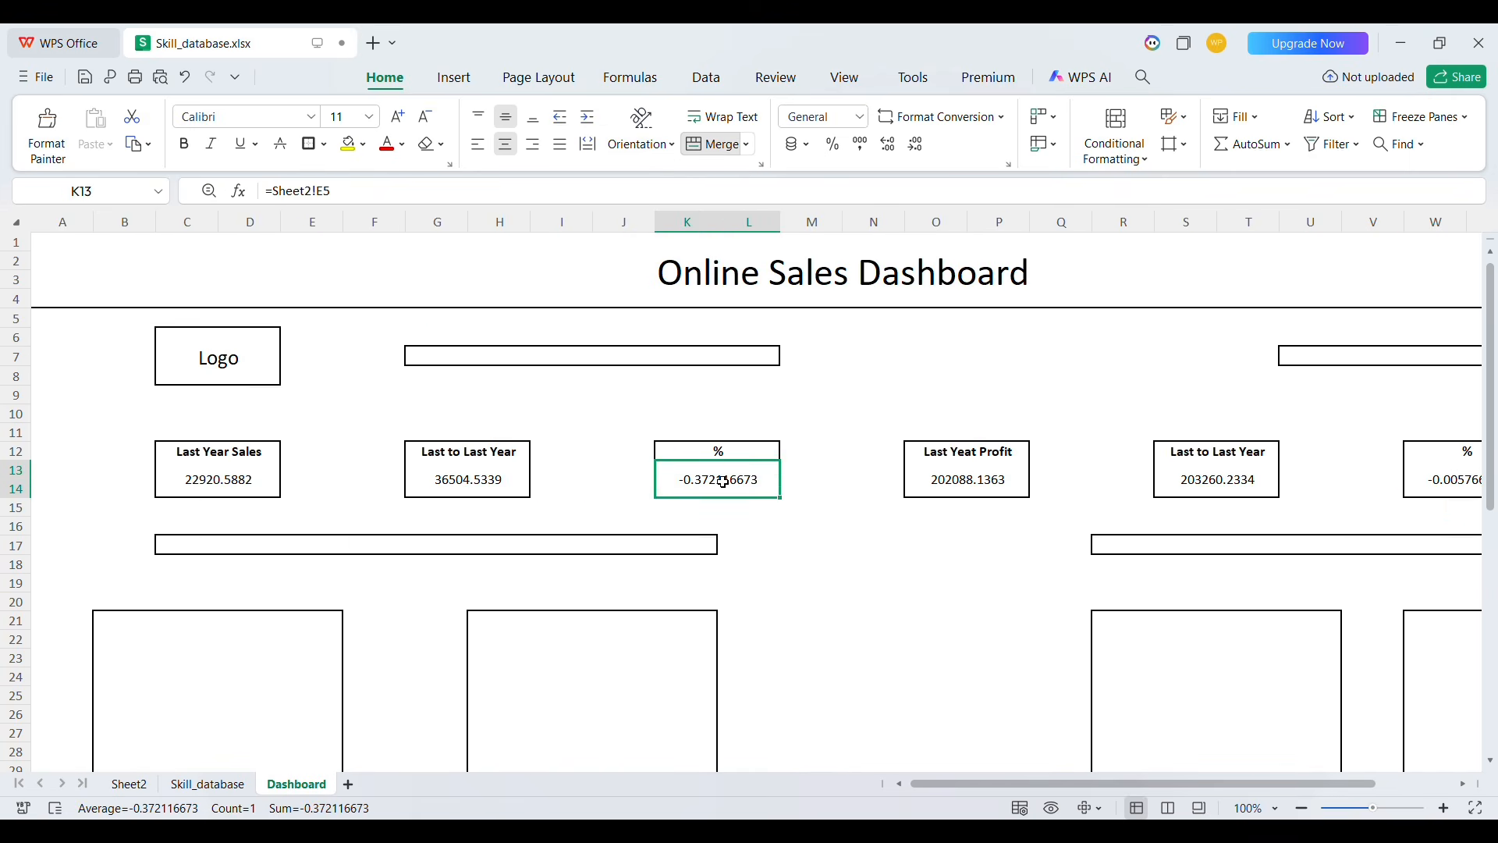
left_click(833, 143)
scroll(1010, 383, "right", 4)
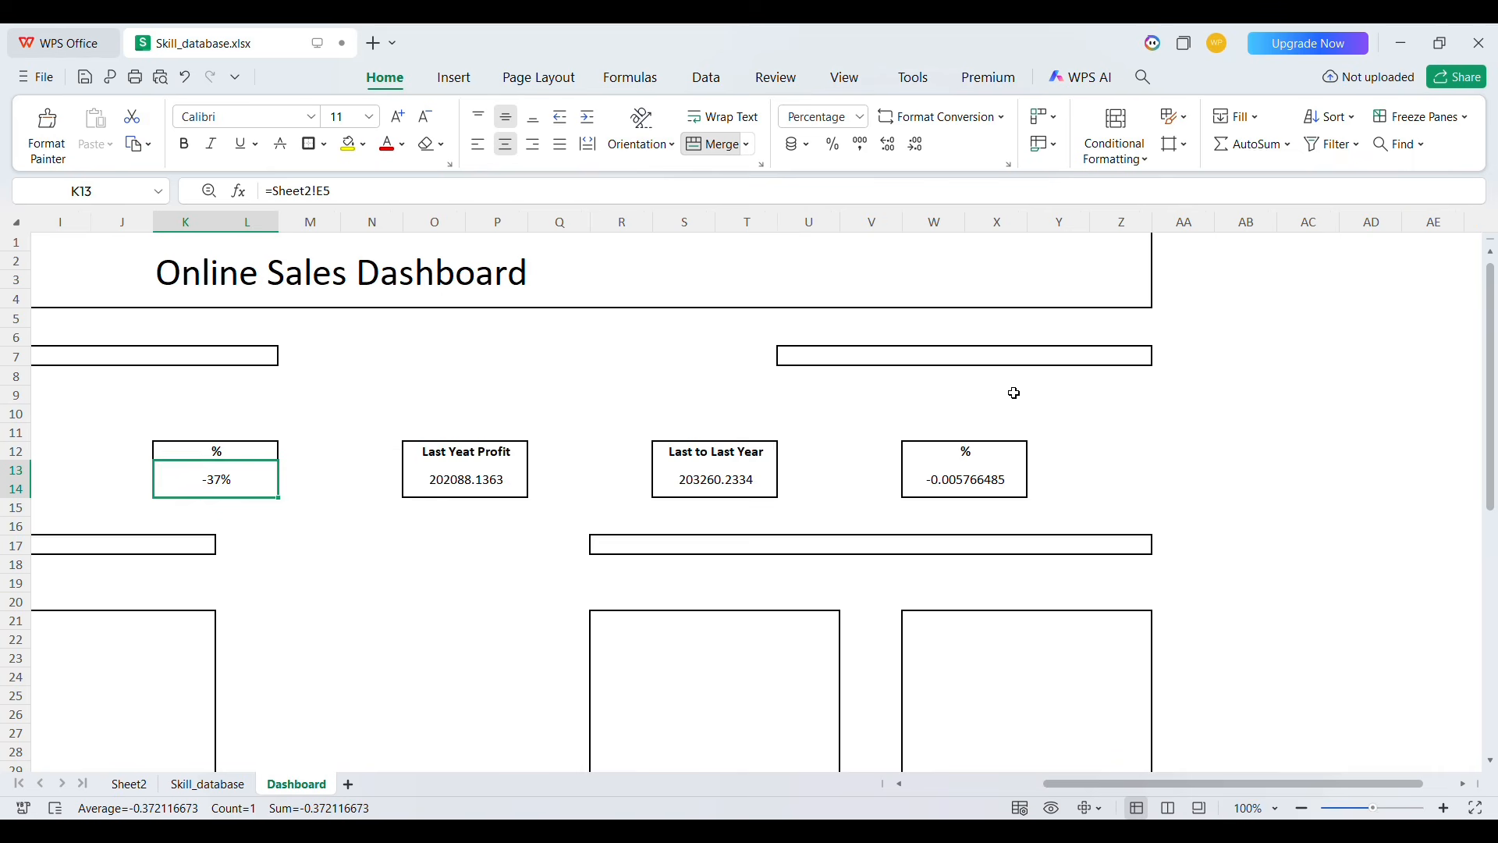
left_click(963, 485)
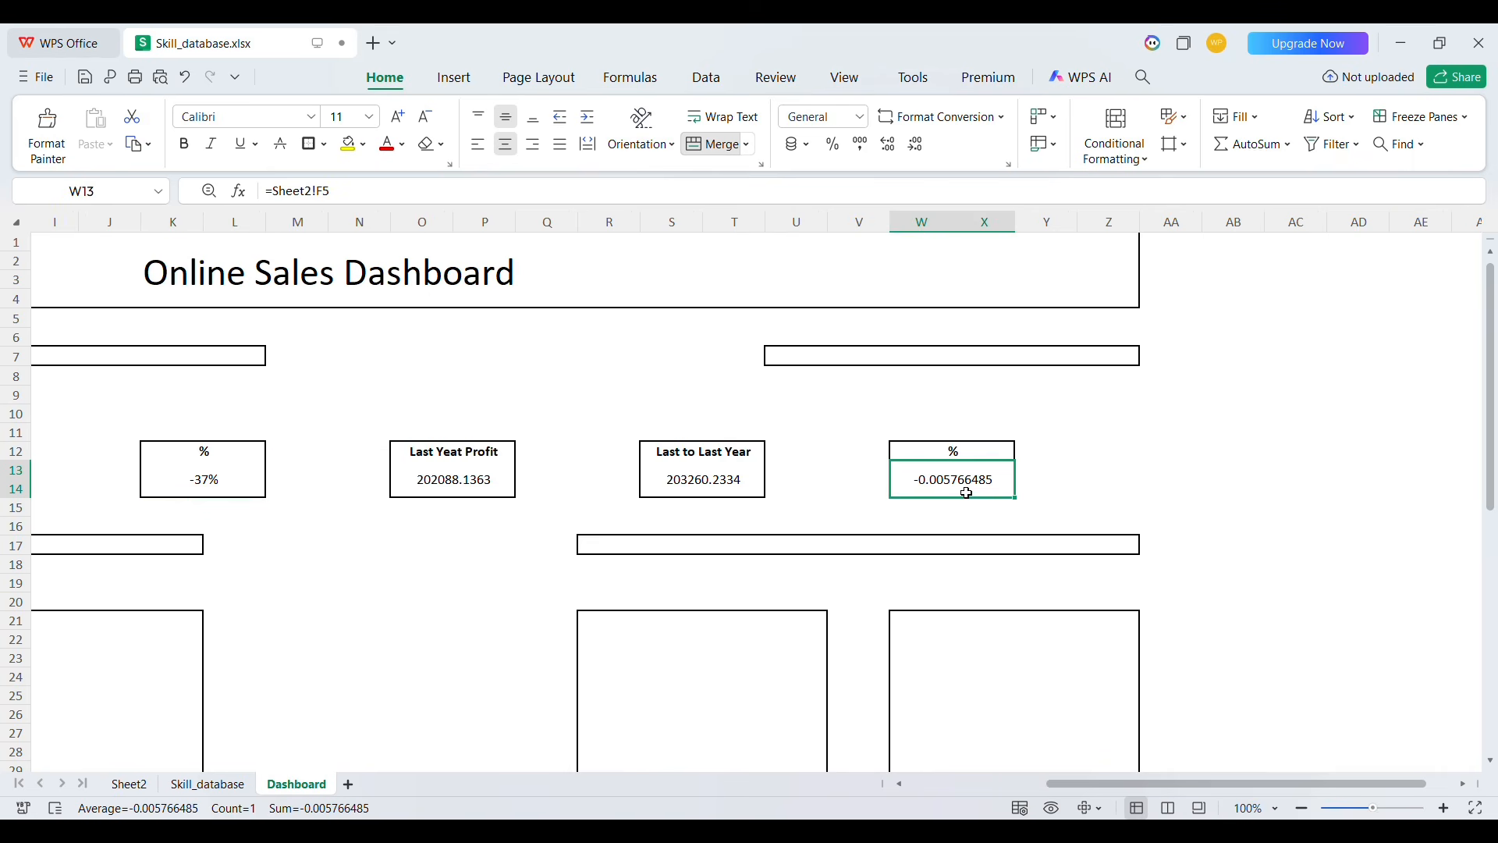
left_click(834, 143)
scroll(636, 371, "left", 5)
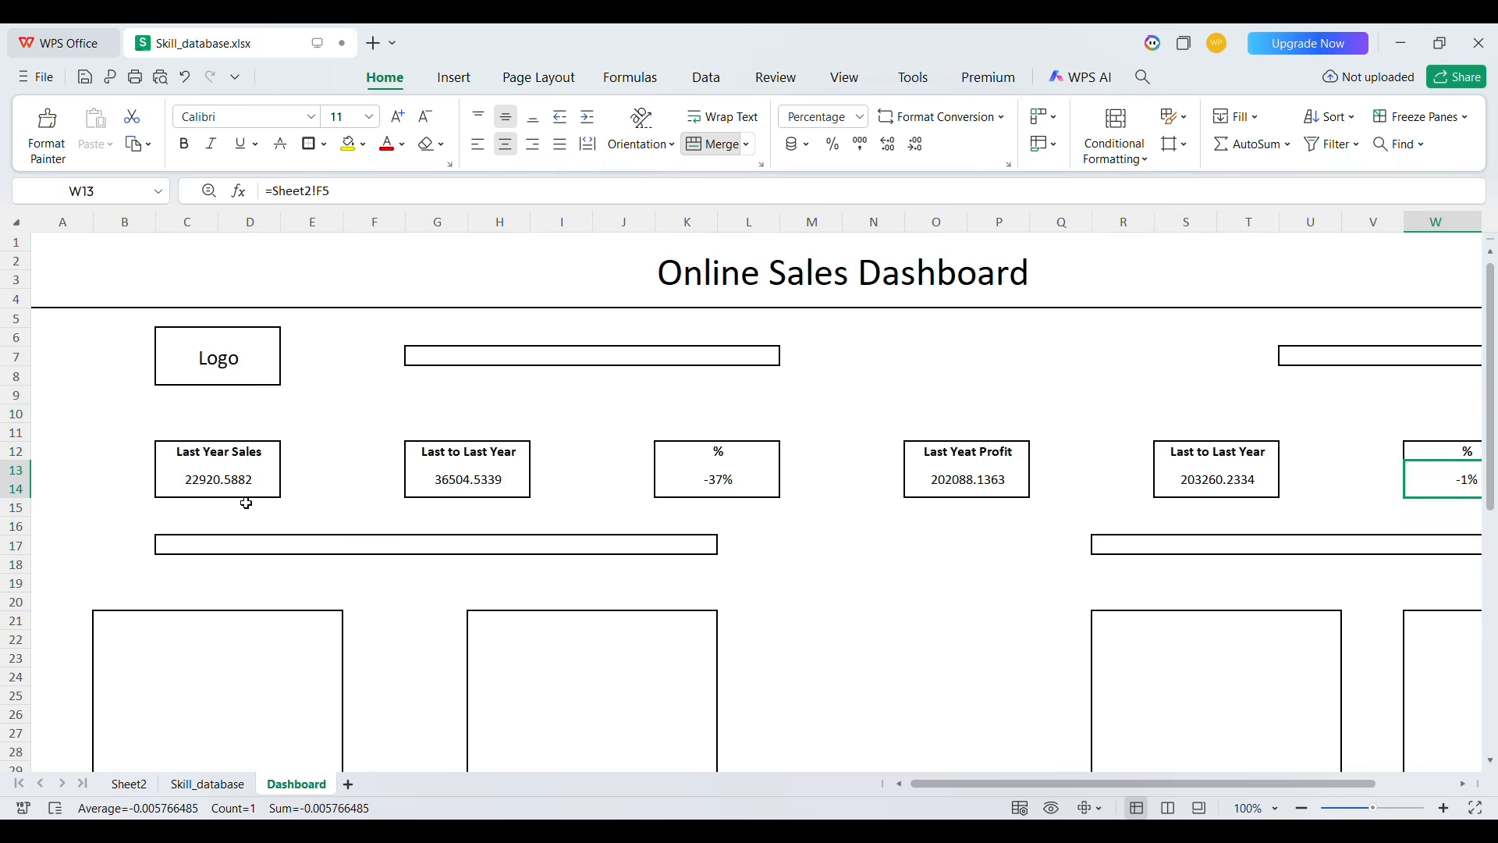
Round the four sales and profit KPI values to two decimal places
left_click_drag(222, 480, 459, 492)
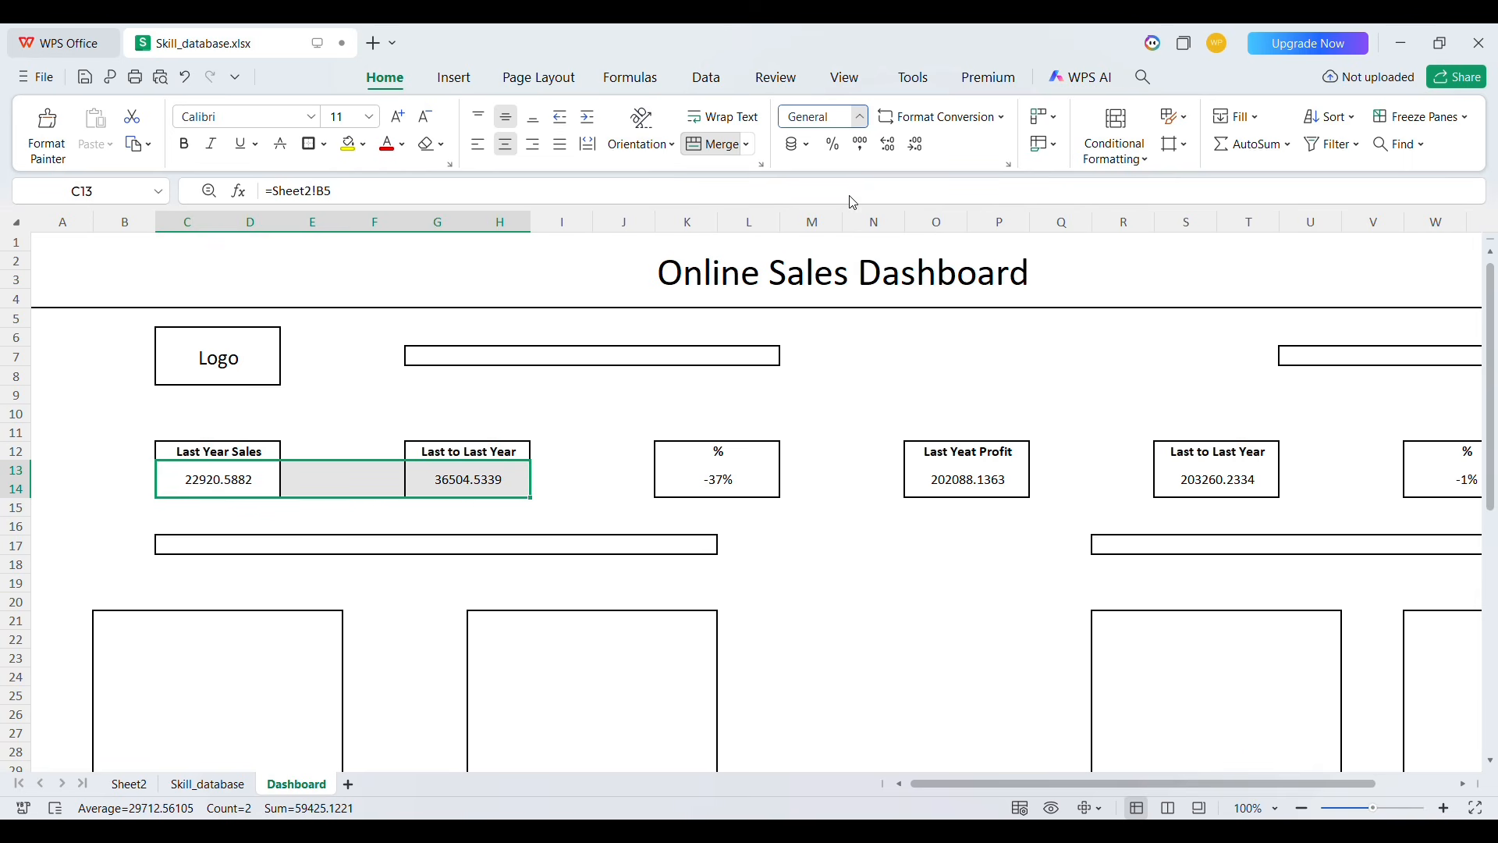
left_click(993, 484)
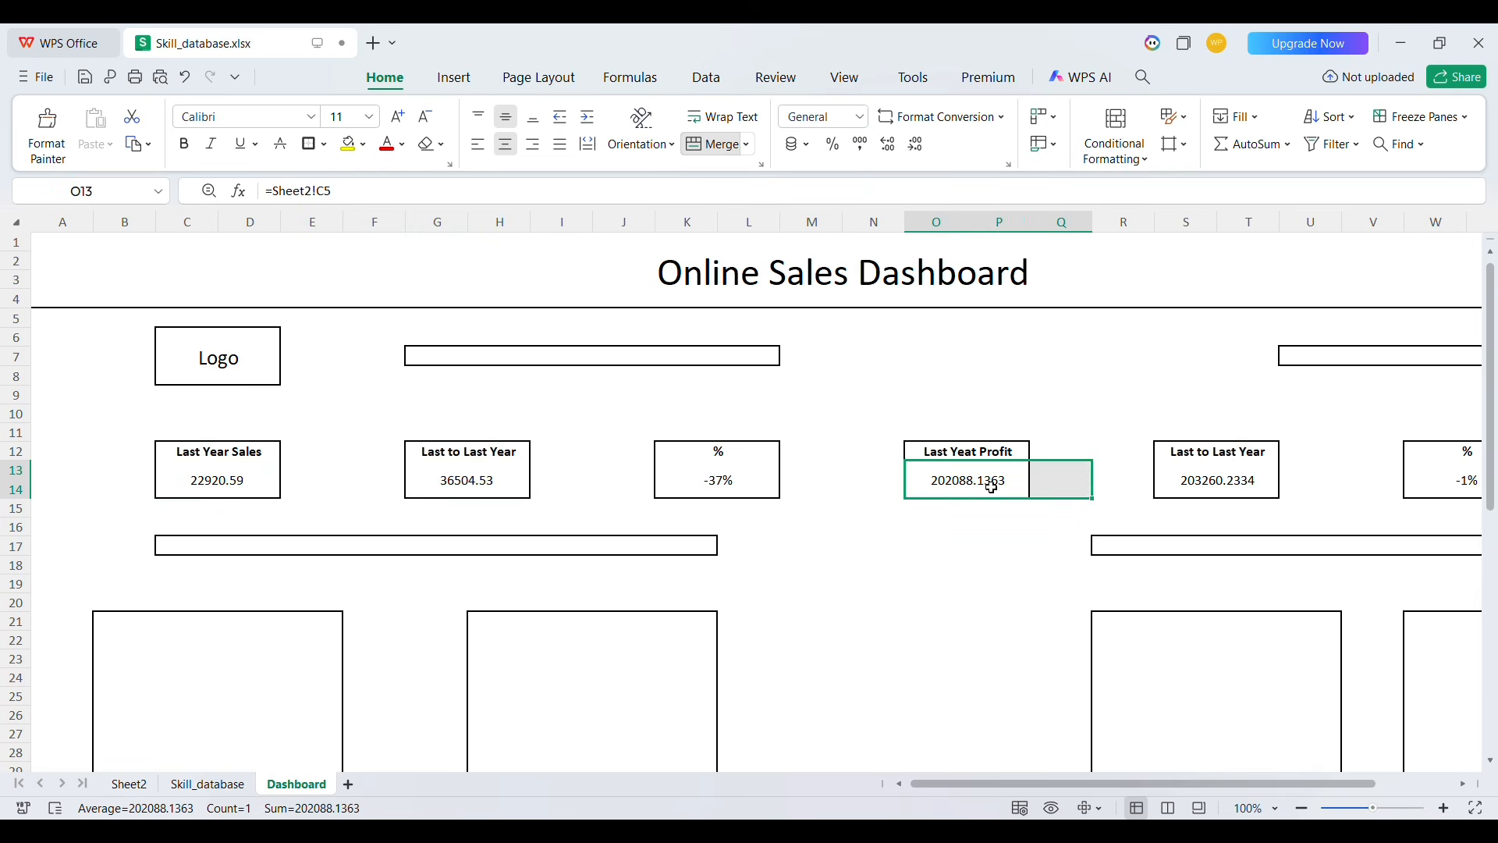
key("shift+Right")
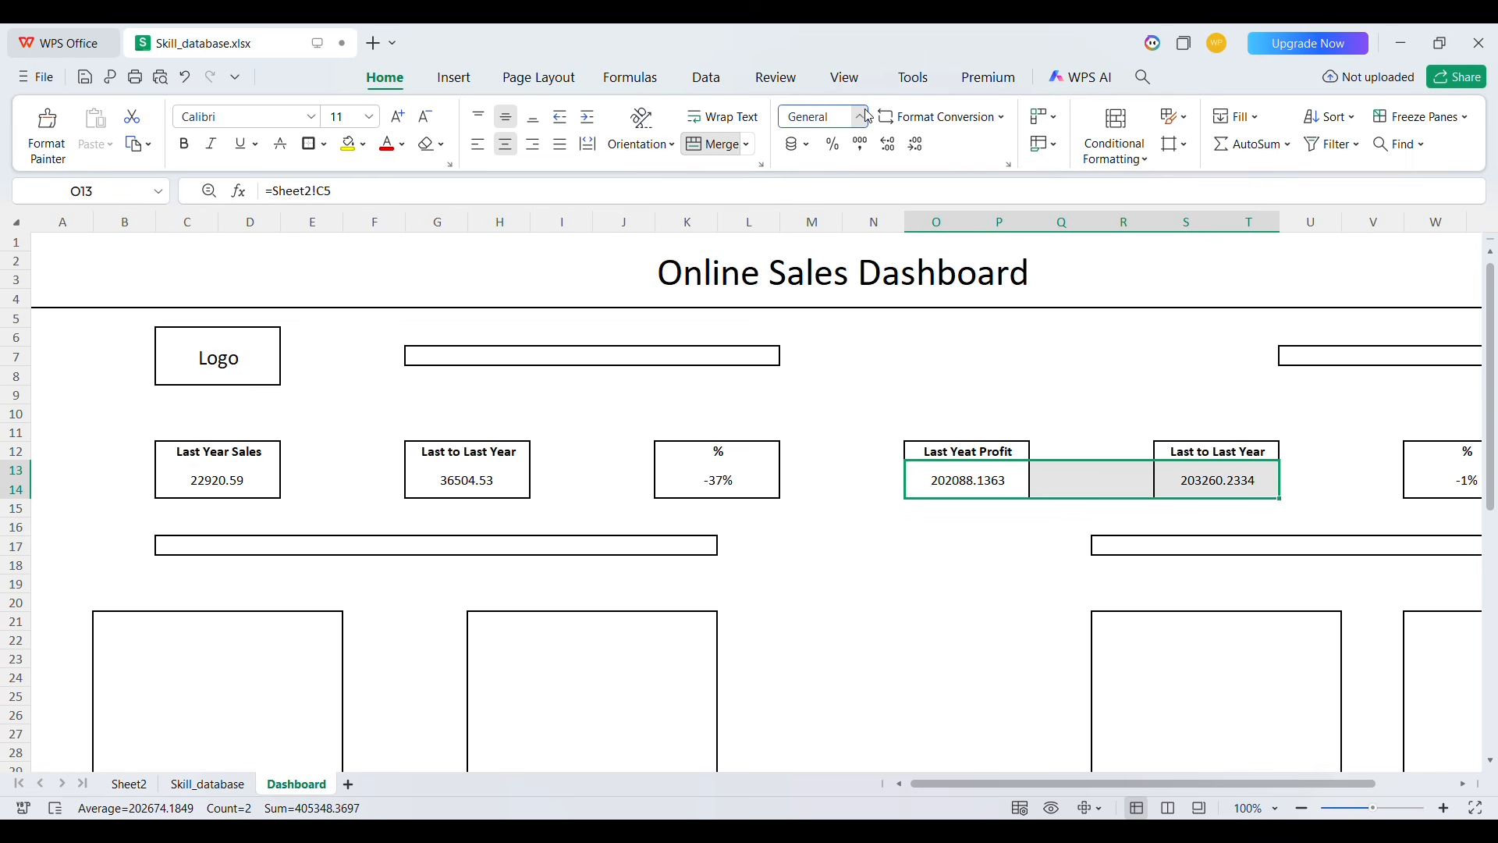
left_click(845, 199)
left_click(618, 491)
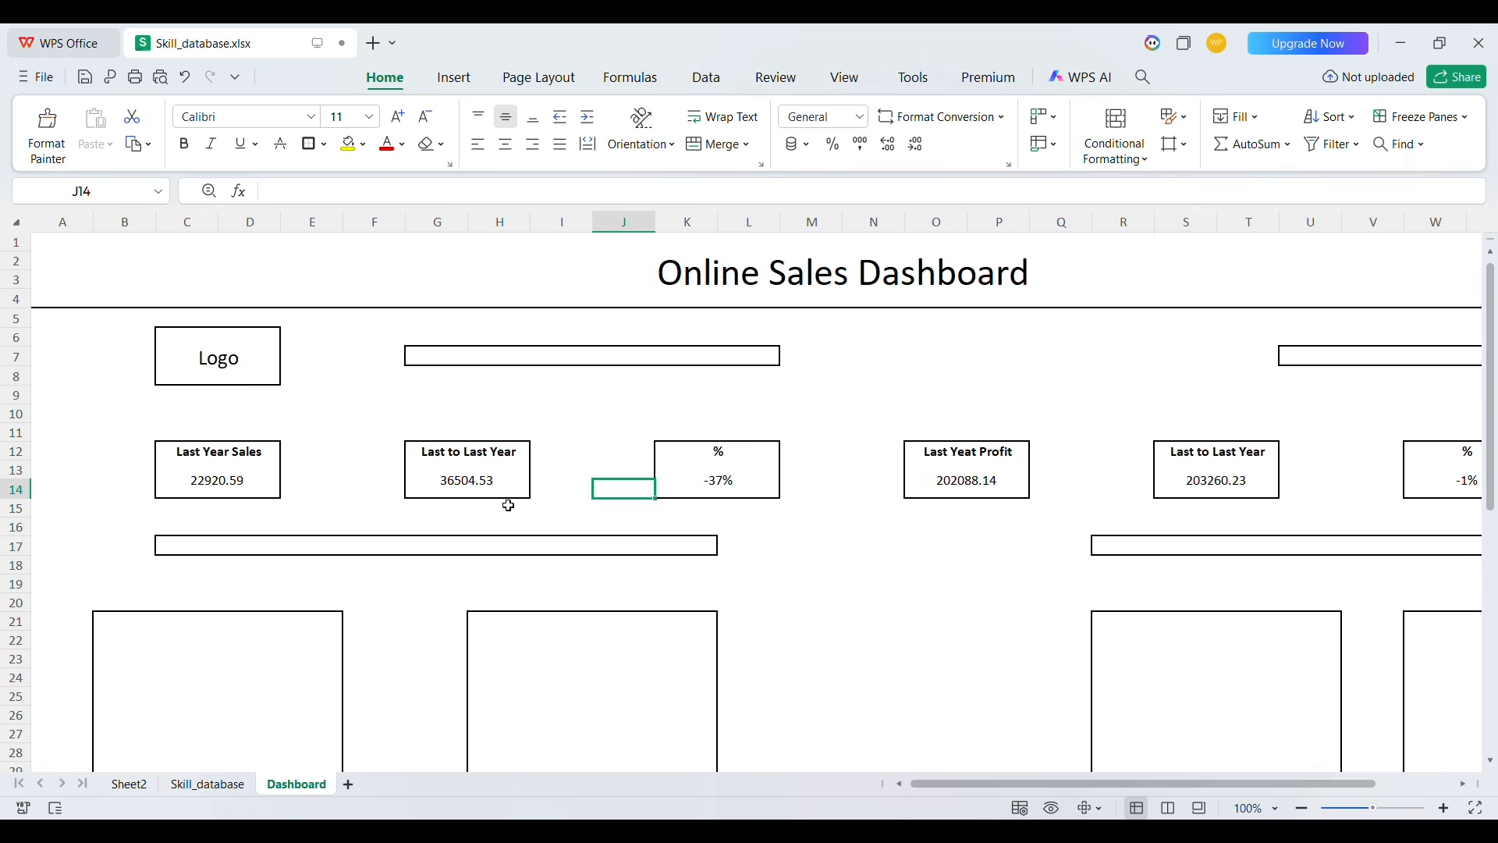
Make all six KPI values in rows 13–14 bold with font size 13
left_click(253, 486)
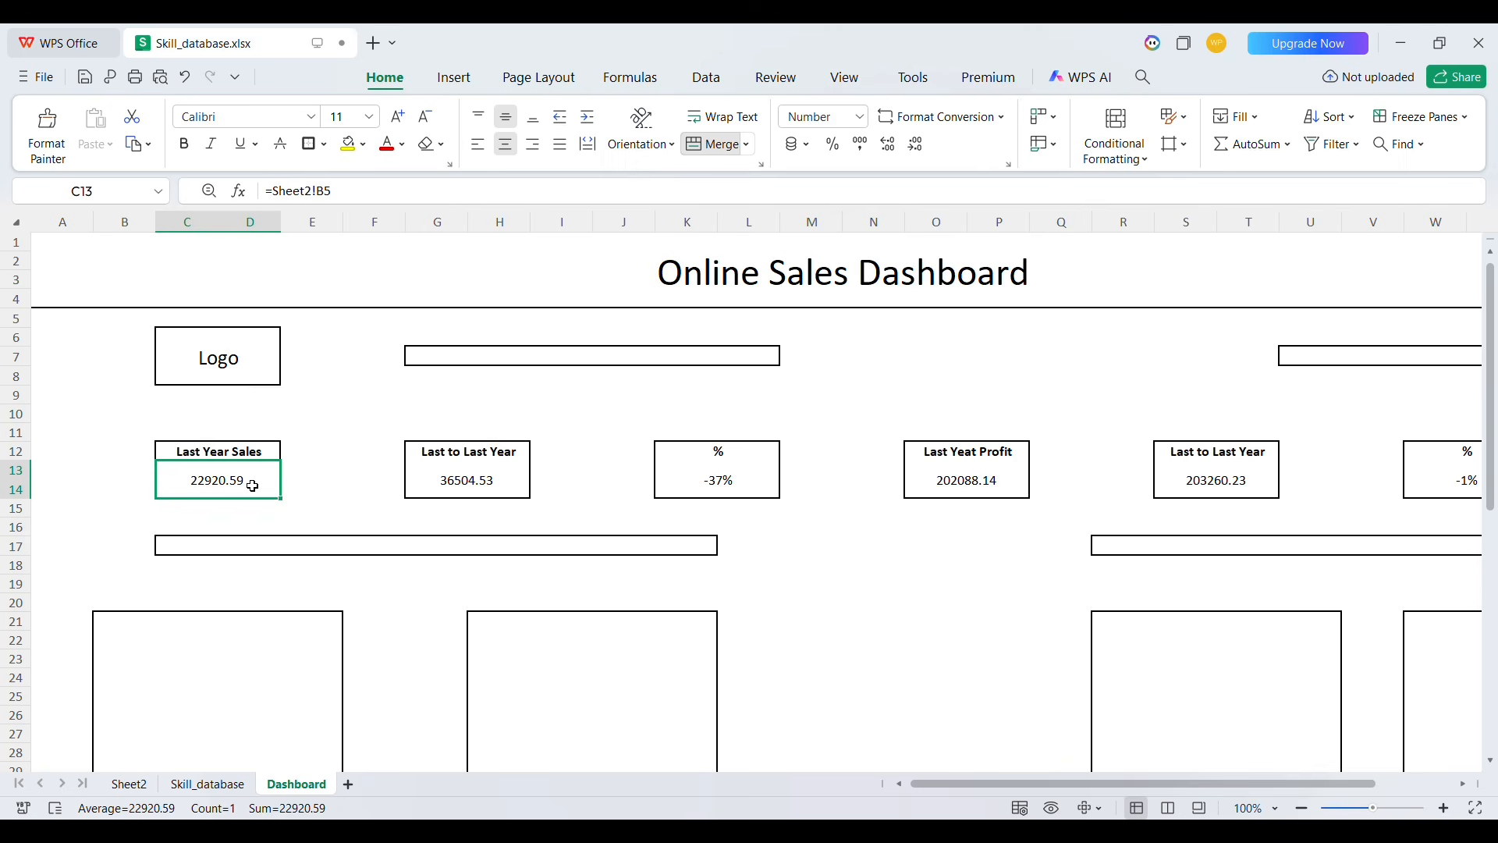
key("shift+Right")
key("shift+Right")
key("shift+Right")
key("shift+Right")
key("shift+Right")
key("shift+Right")
key("shift+Right")
key("shift+Right")
key("shift+Right")
key("shift+Right")
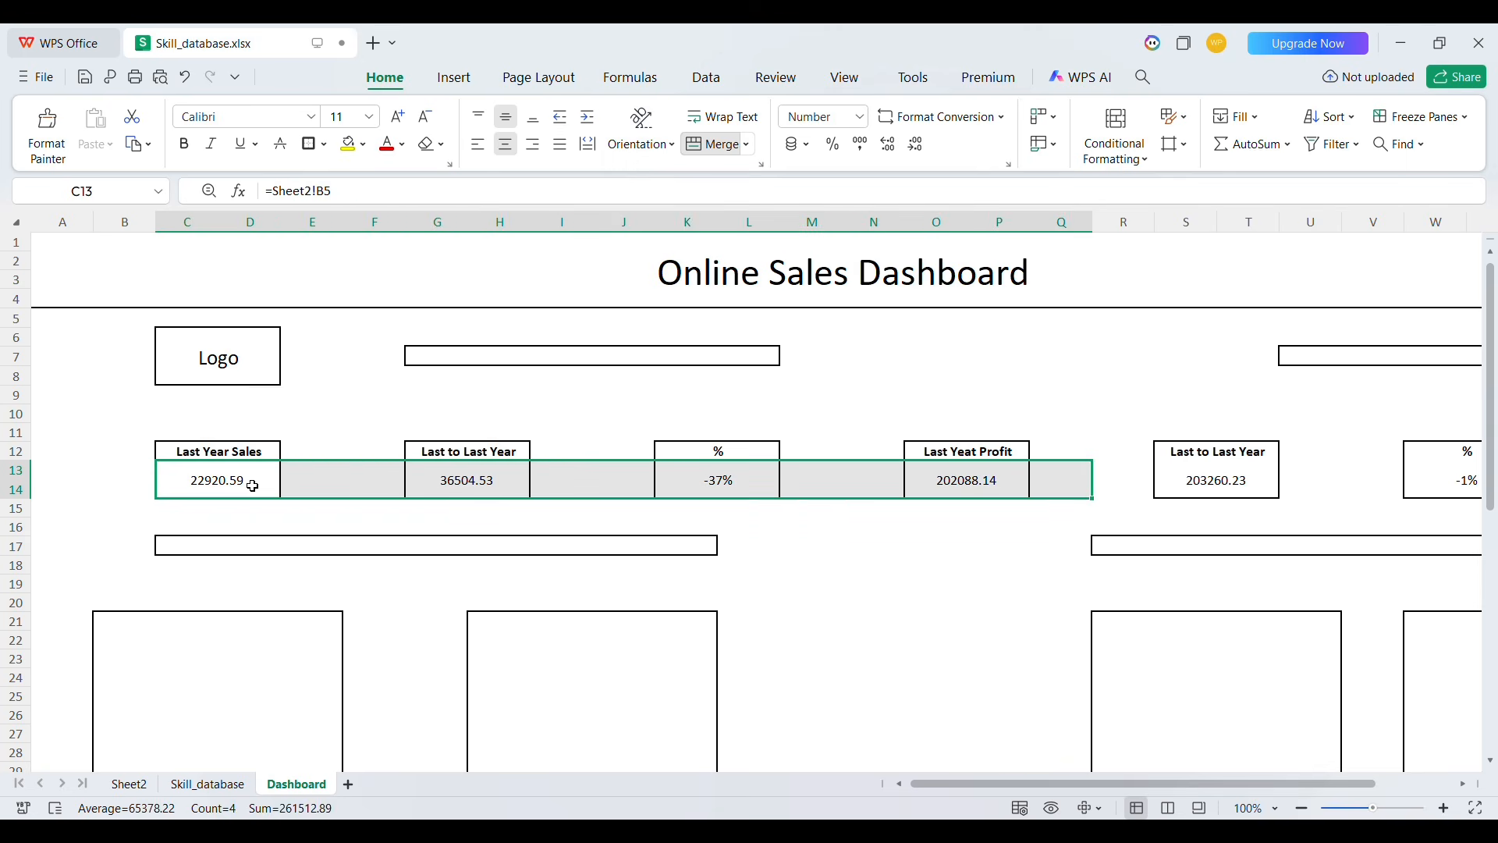
key("shift+Right")
key("shift+Right")
key("shift+Right")
key("shift+Right")
key("shift+Right")
key("shift+Right")
key("shift+Right")
key("shift+Right")
key("shift+Left")
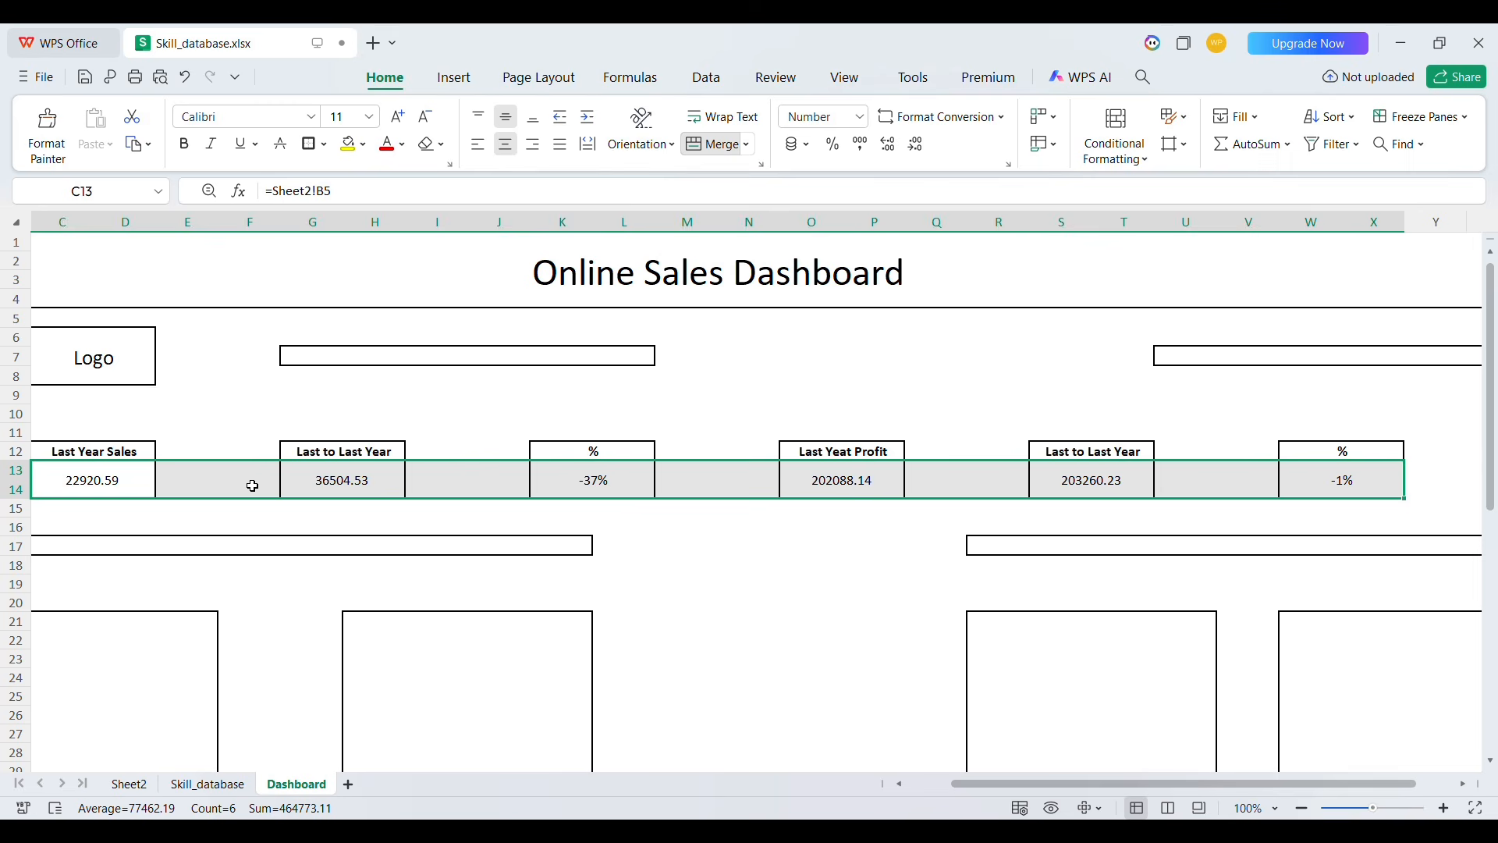
key("ctrl+b")
left_click(348, 117)
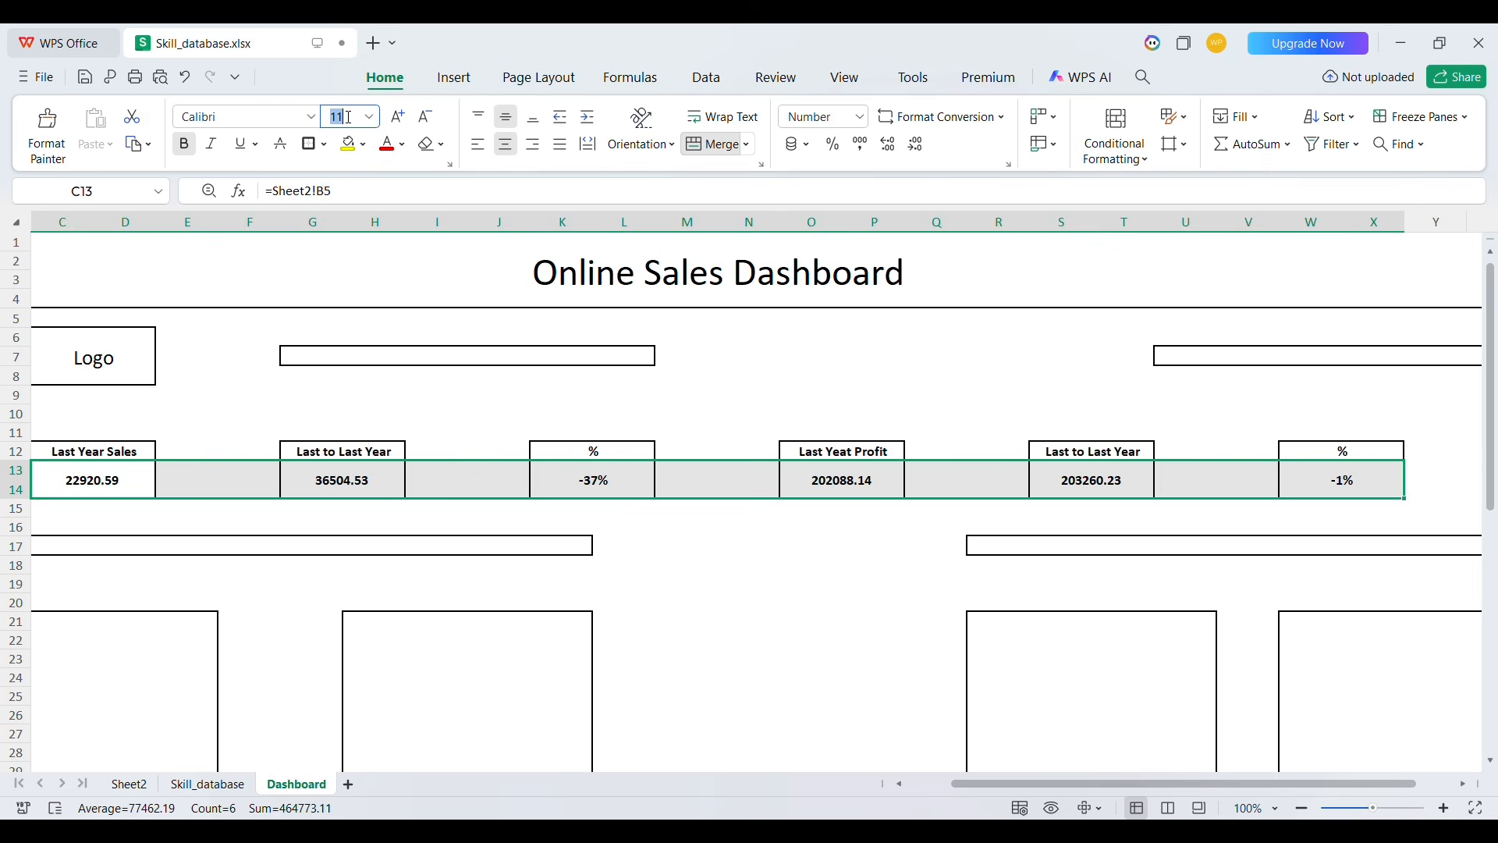
type("163")
key("BackSpace")
key("BackSpace")
key("Return")
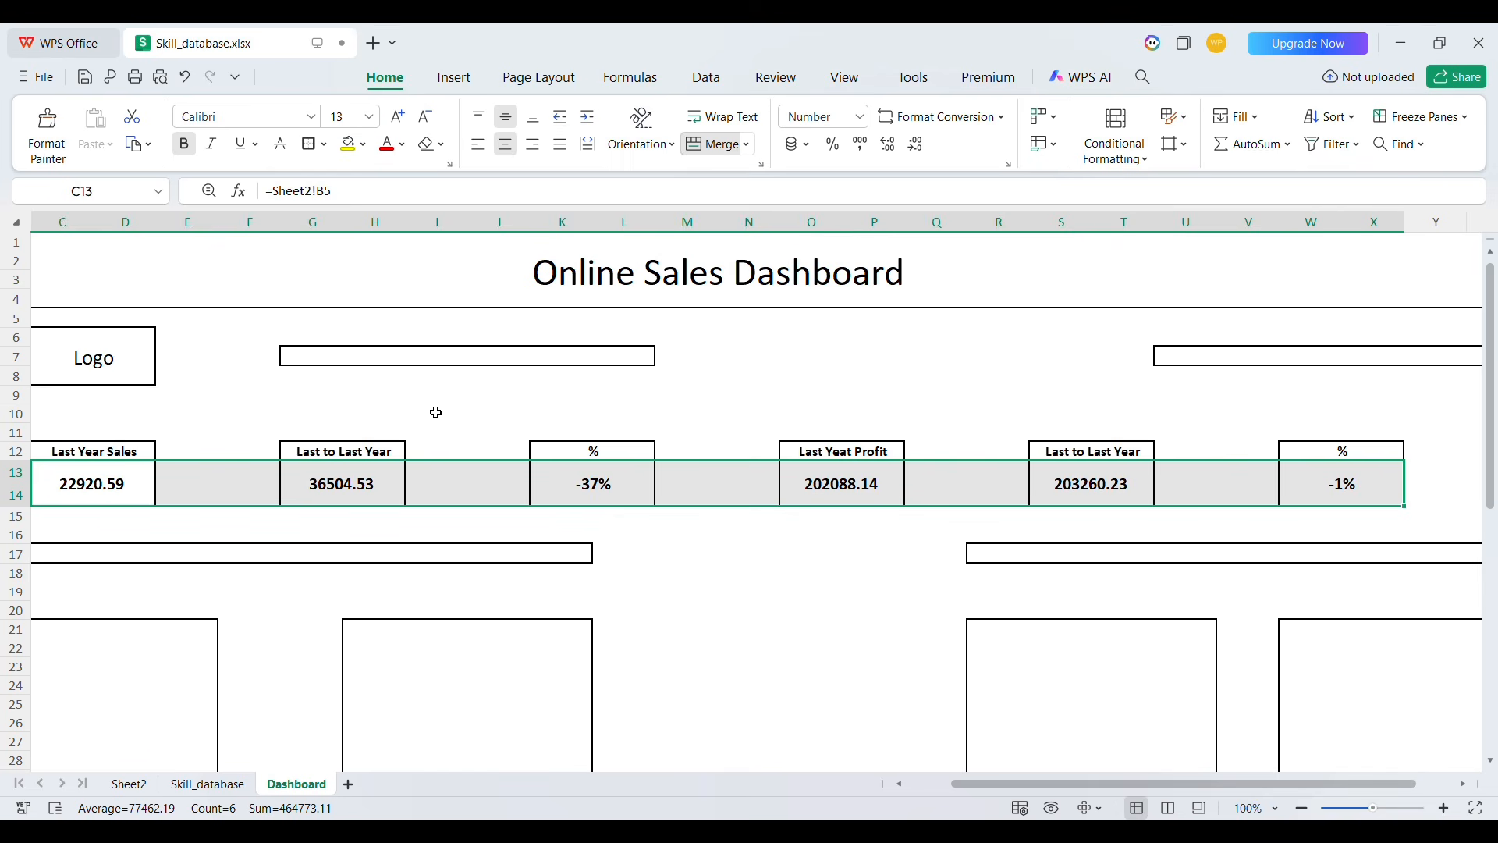
Color the six KPI heading labels in row 12 dark red
left_click(434, 472)
scroll(276, 467, "left", 2)
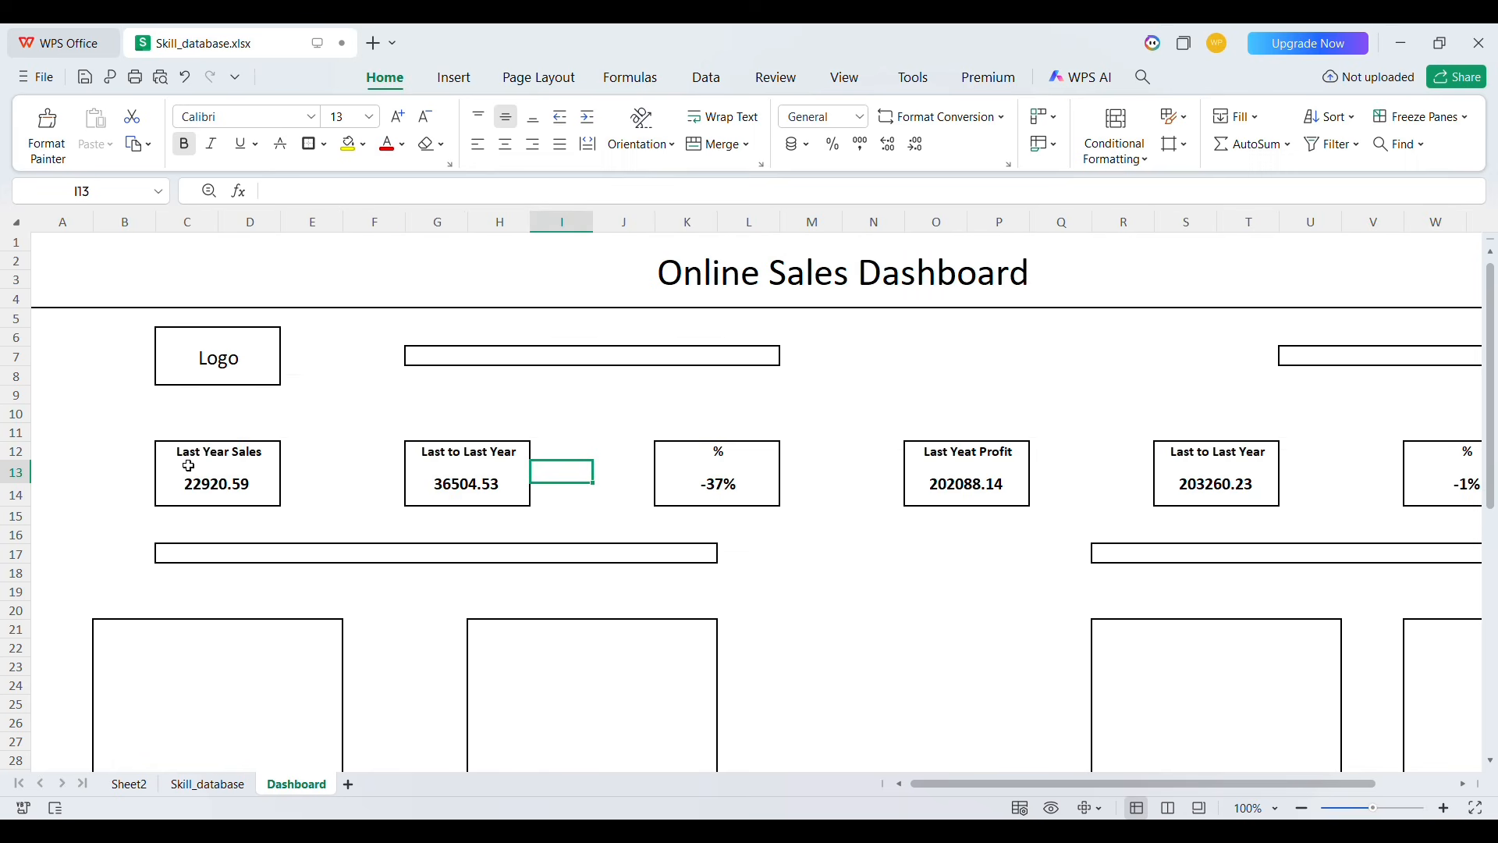
left_click(204, 461)
key("shift+Right")
key("shift+Right")
key("shift+Right")
key("shift+Right")
key("shift+Right")
key("shift+Right")
key("shift+Right")
key("shift+Right")
key("shift+Right")
key("shift+Right")
key("shift+Right")
key("shift+Right")
key("shift+Right")
key("shift+Right")
key("shift+Right")
key("shift+Right")
key("shift+Right")
key("shift+Right")
key("shift+Right")
key("shift+Right")
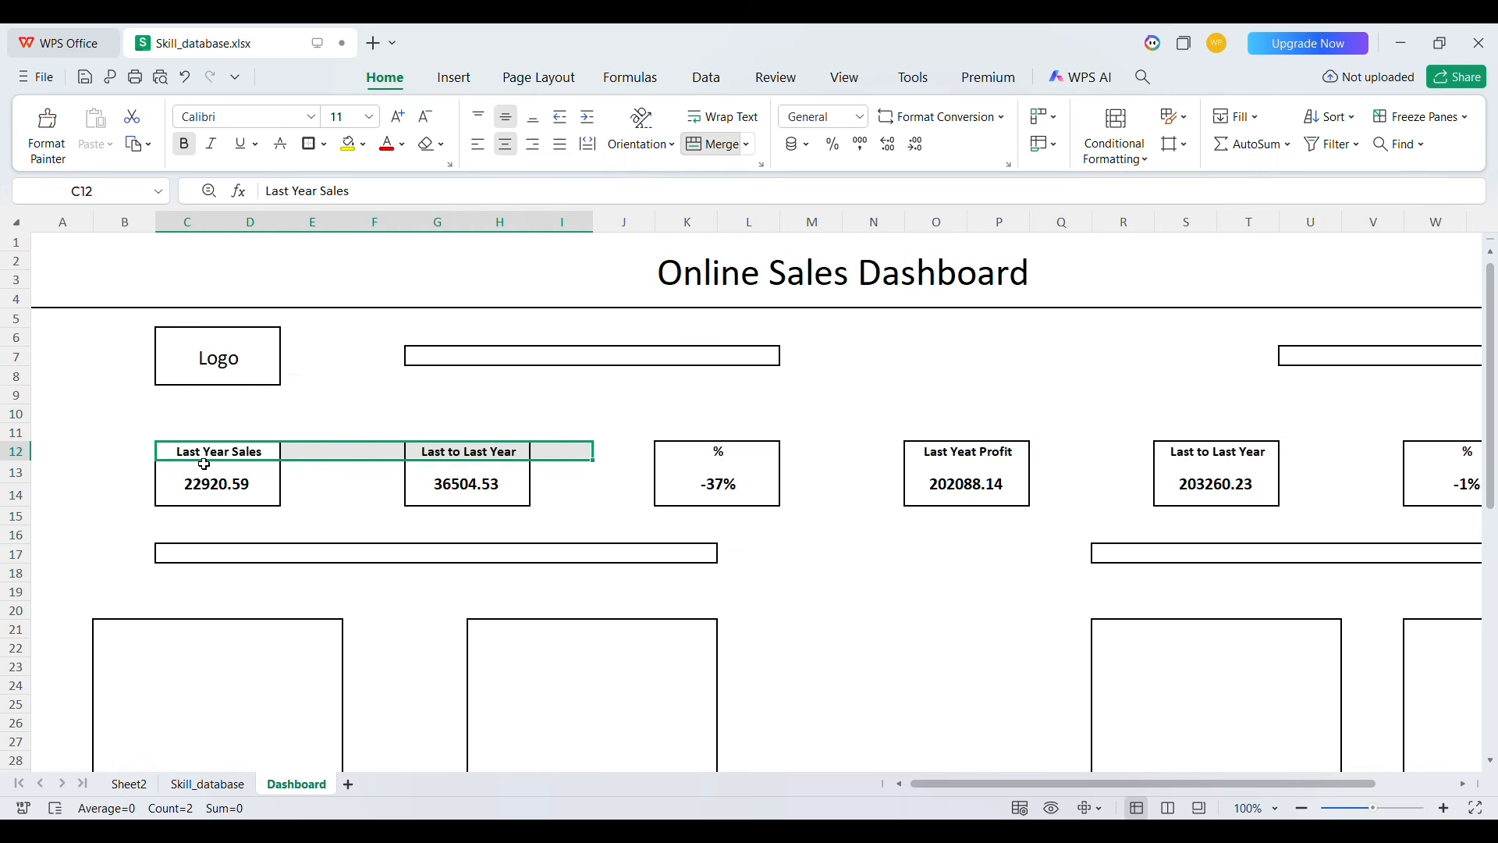
key("shift+Left")
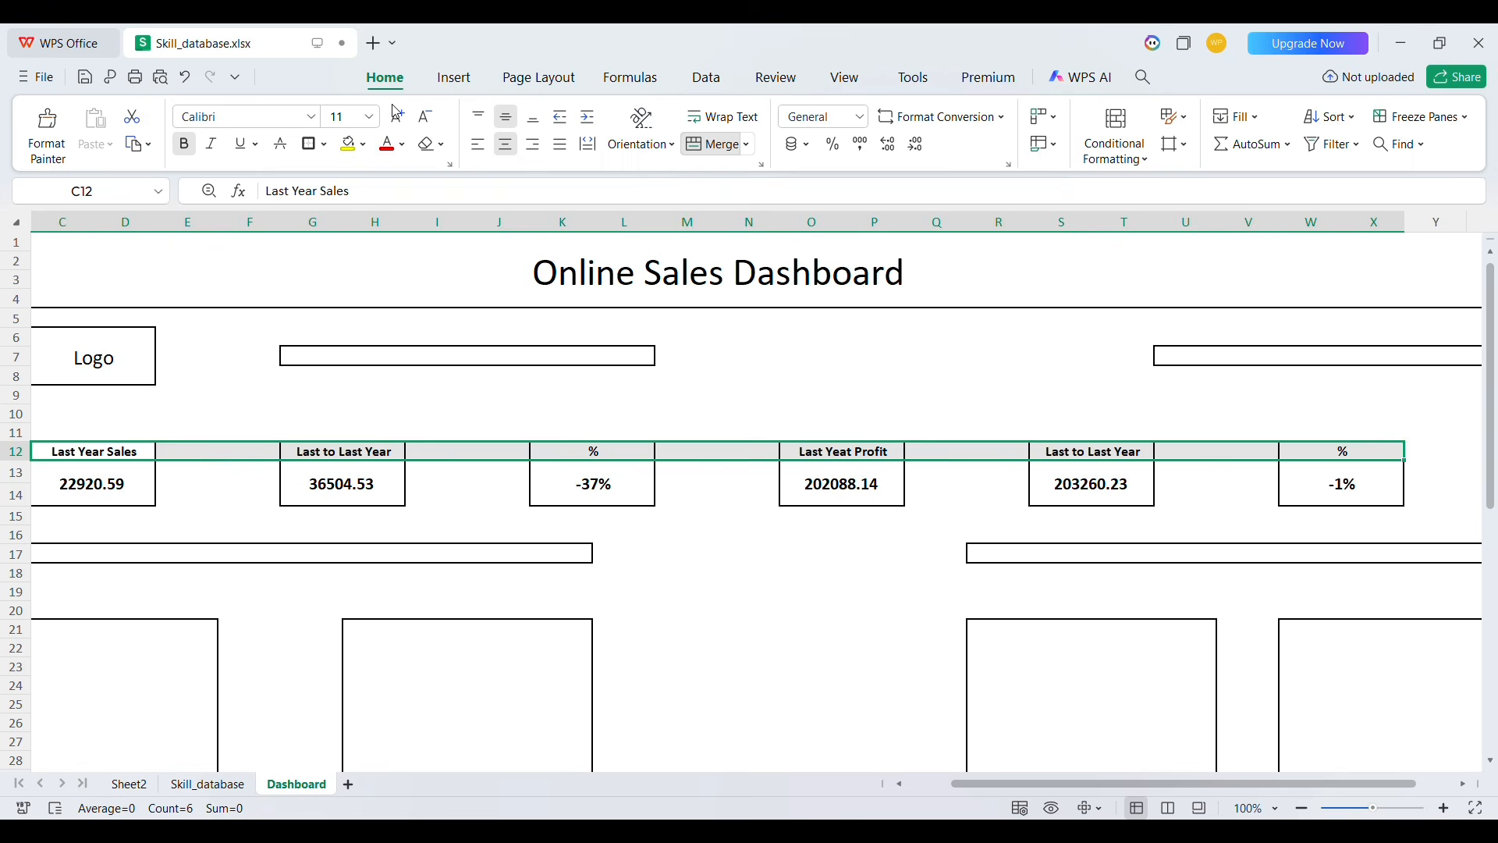
left_click(404, 148)
left_click(409, 331)
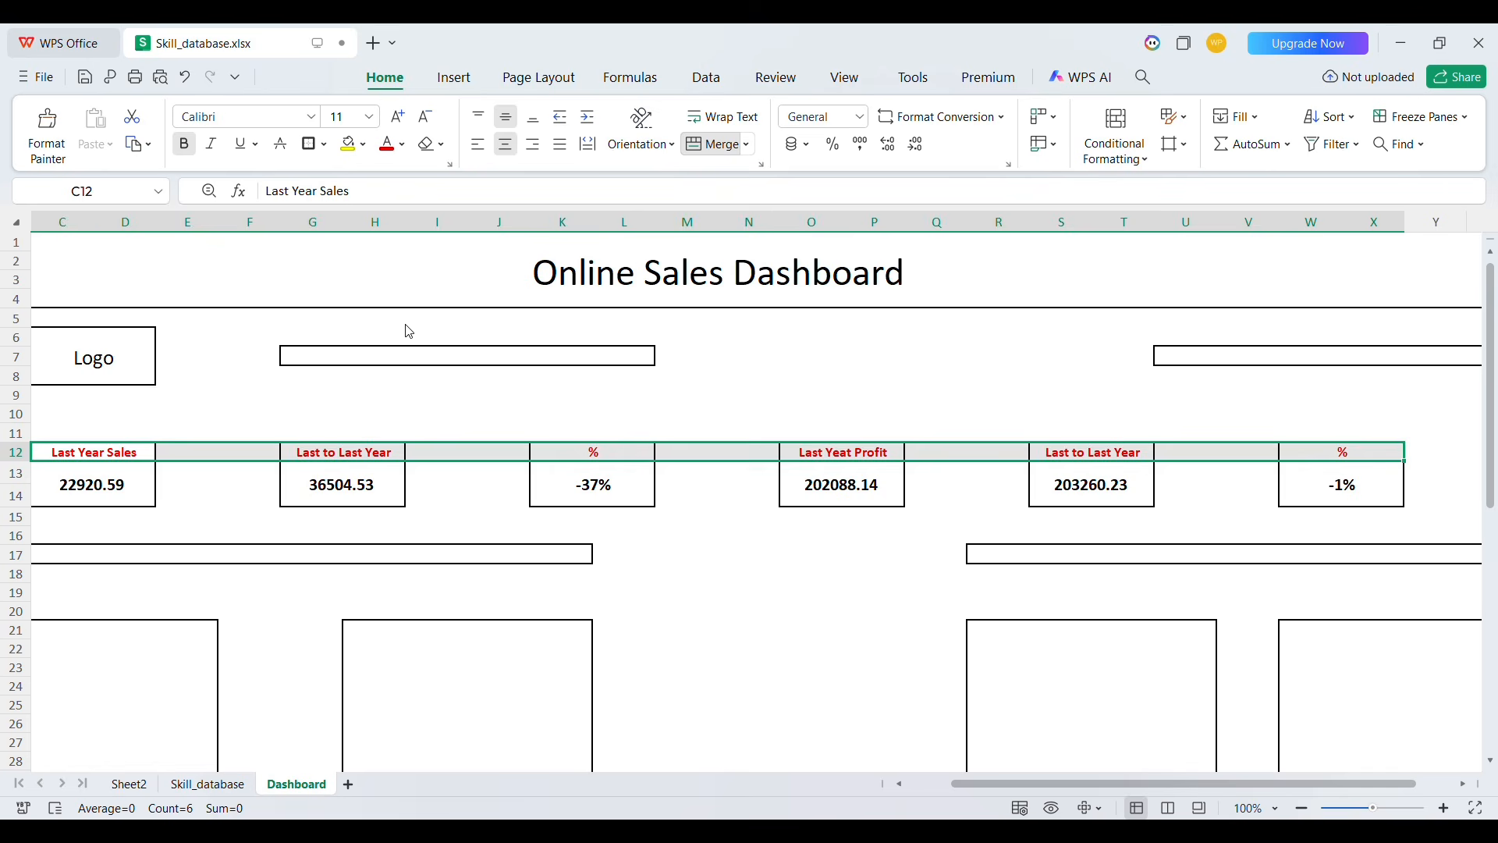
left_click(519, 557)
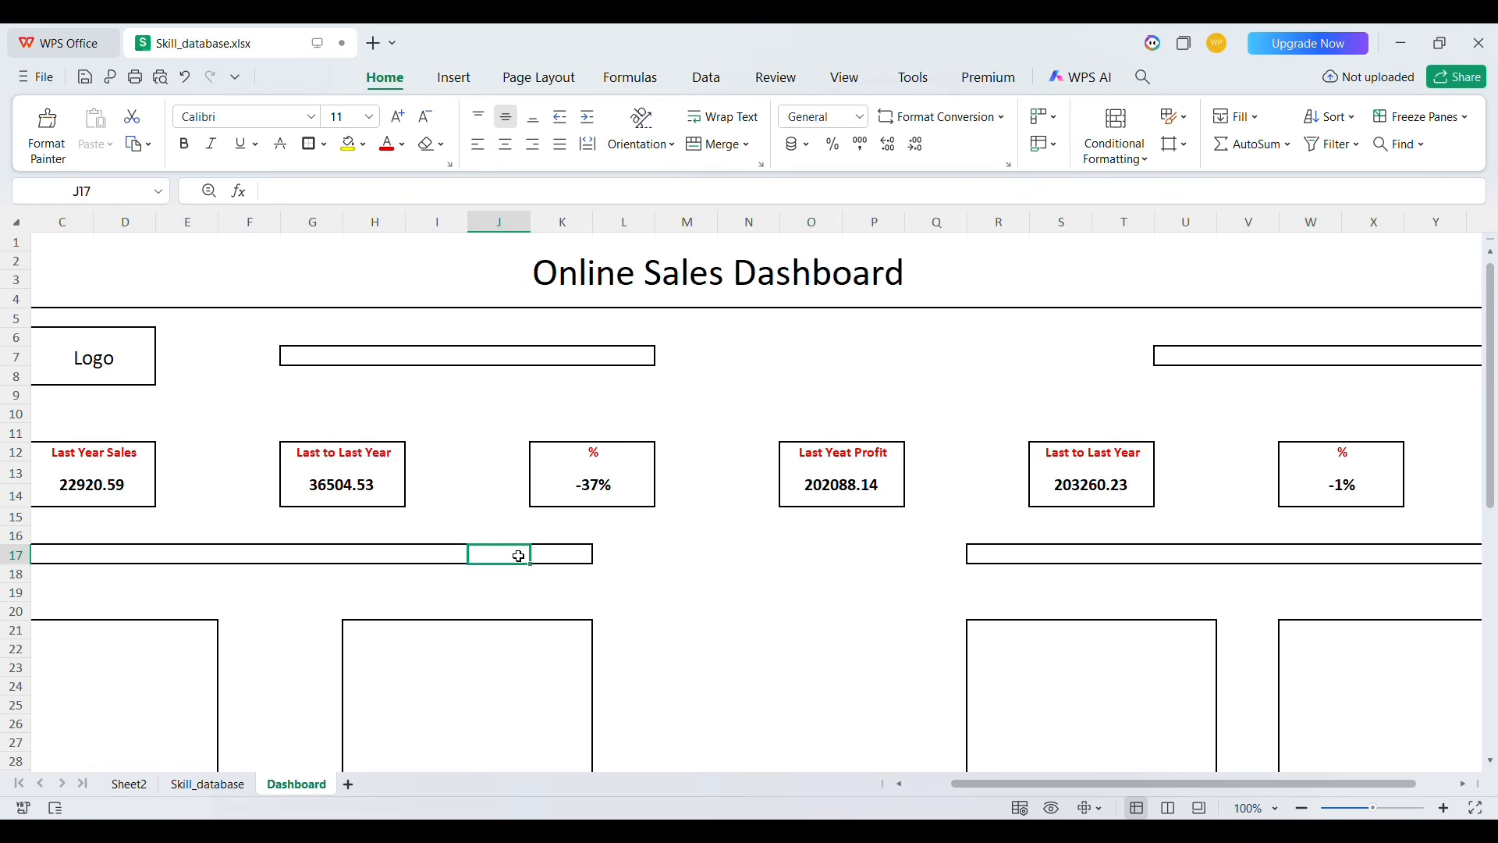
Insert Segment and Category slicers for the pivot table on Sheet2
scroll(519, 556, "left", 2)
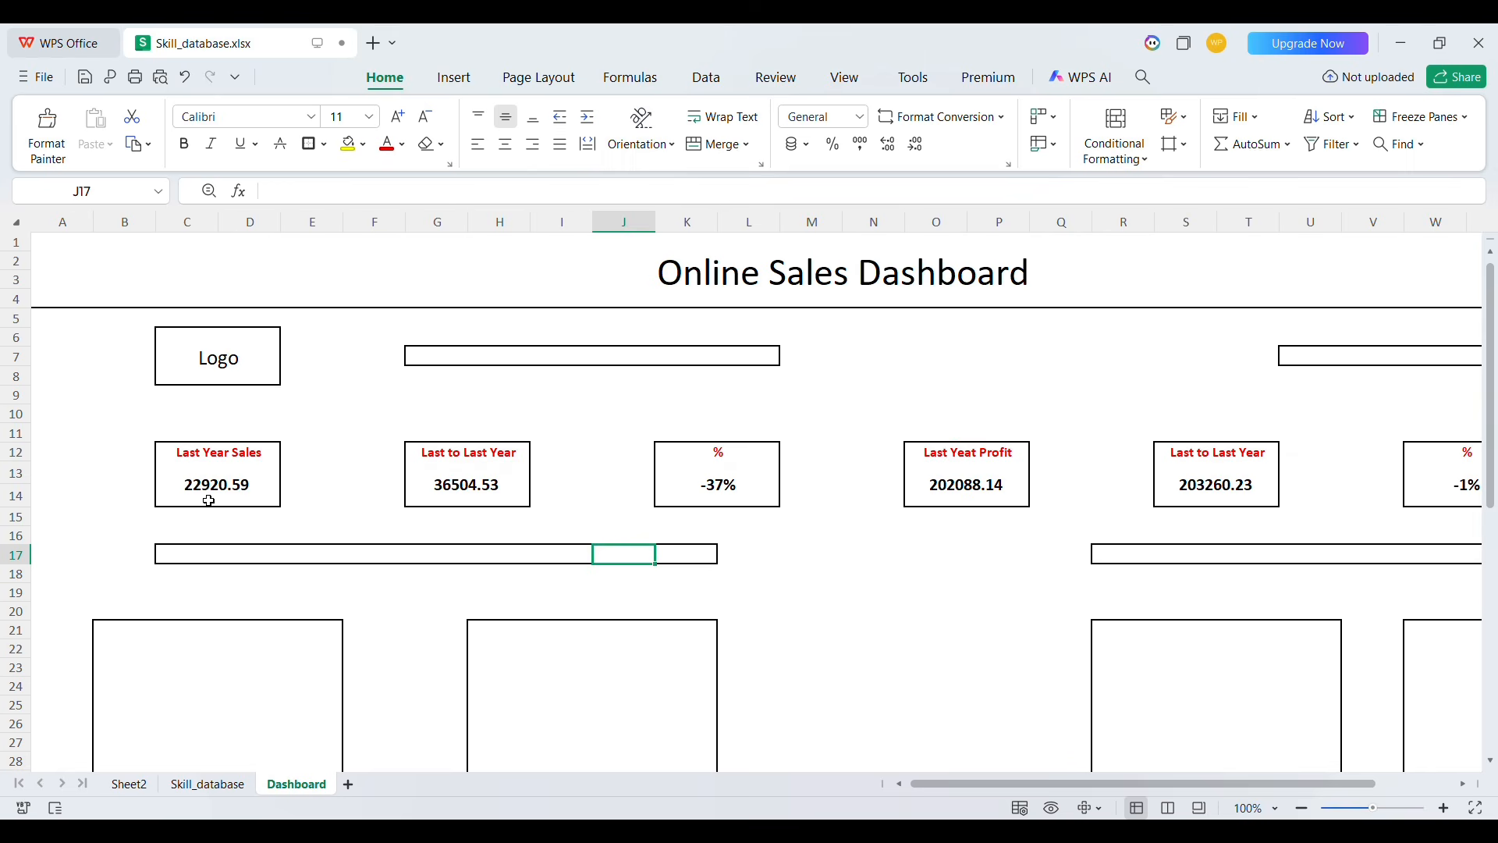
left_click(442, 356)
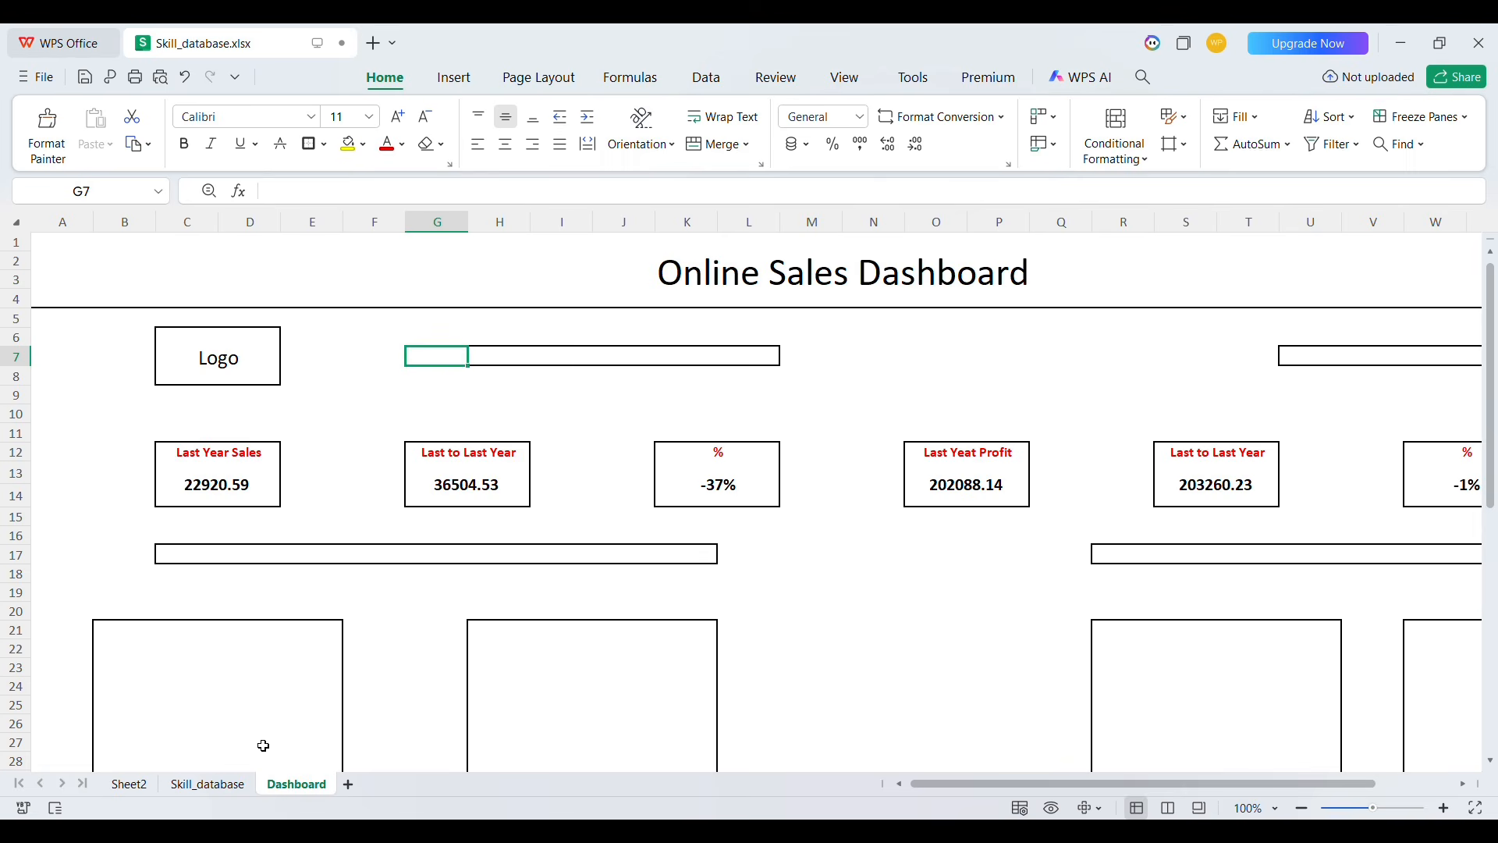
left_click(129, 784)
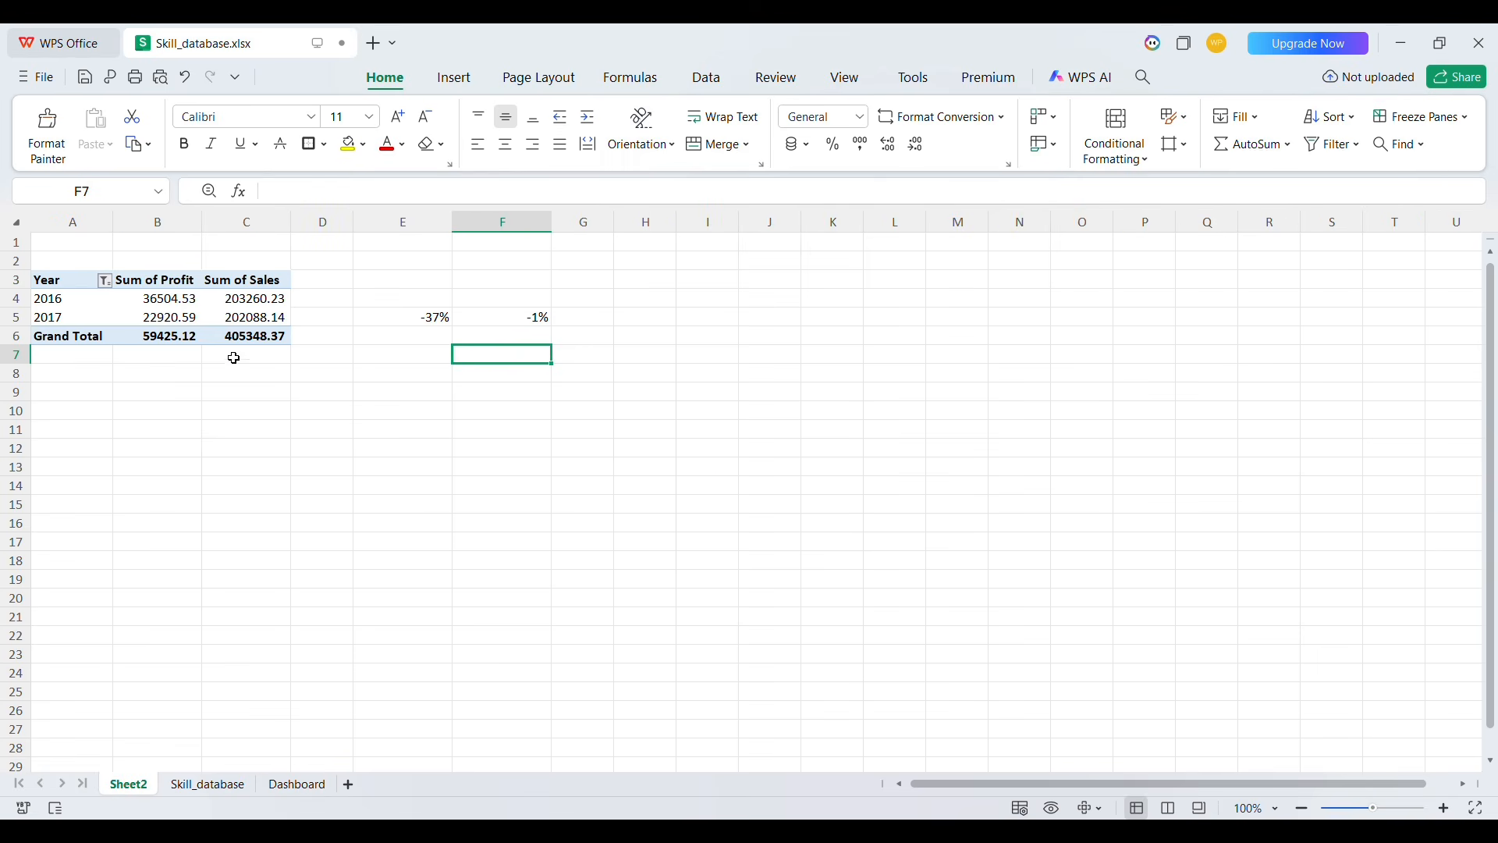
left_click(201, 316)
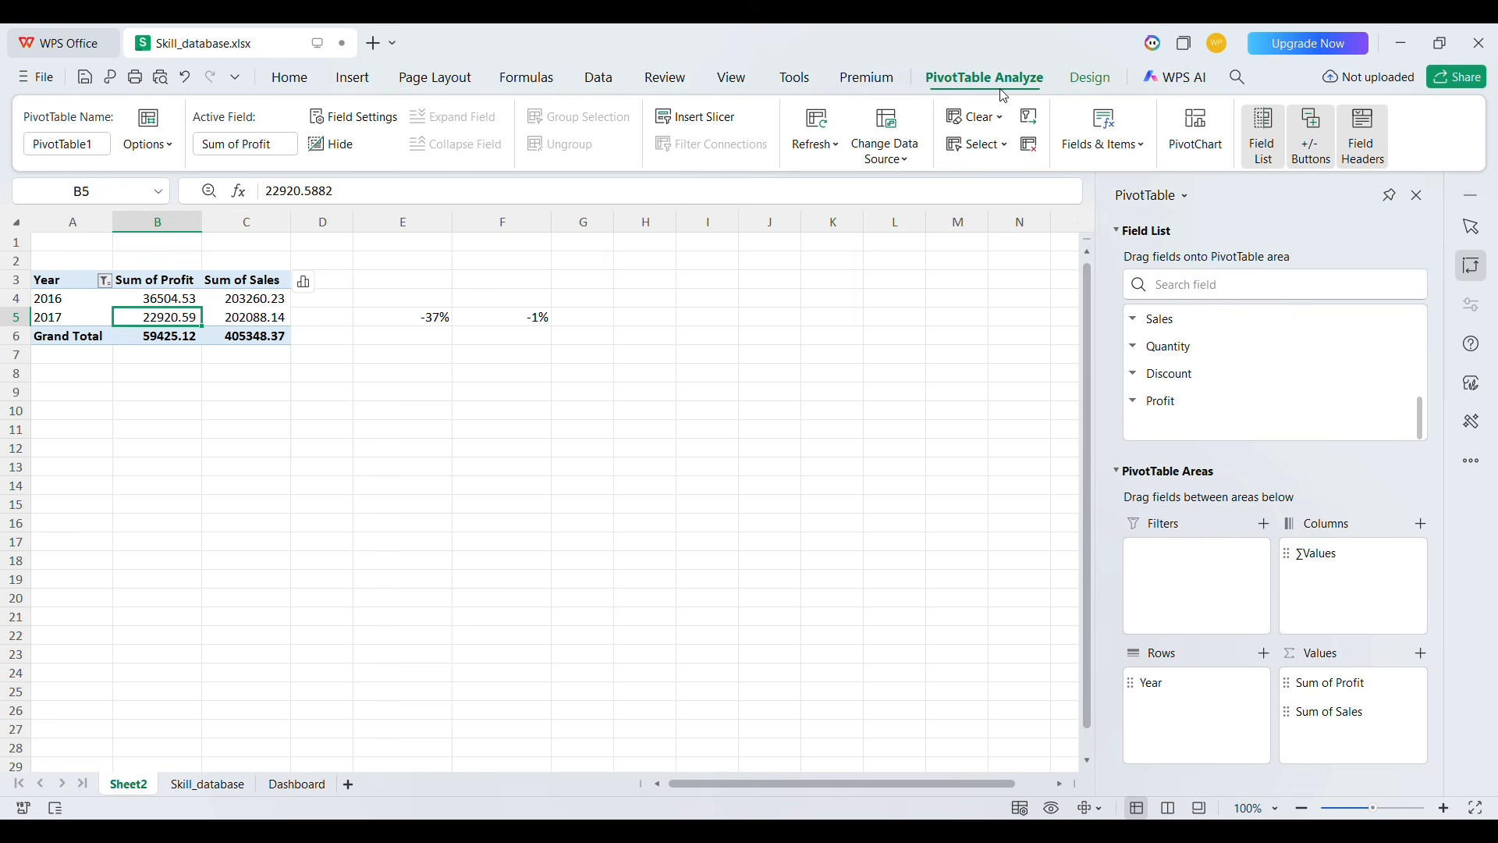
left_click(688, 121)
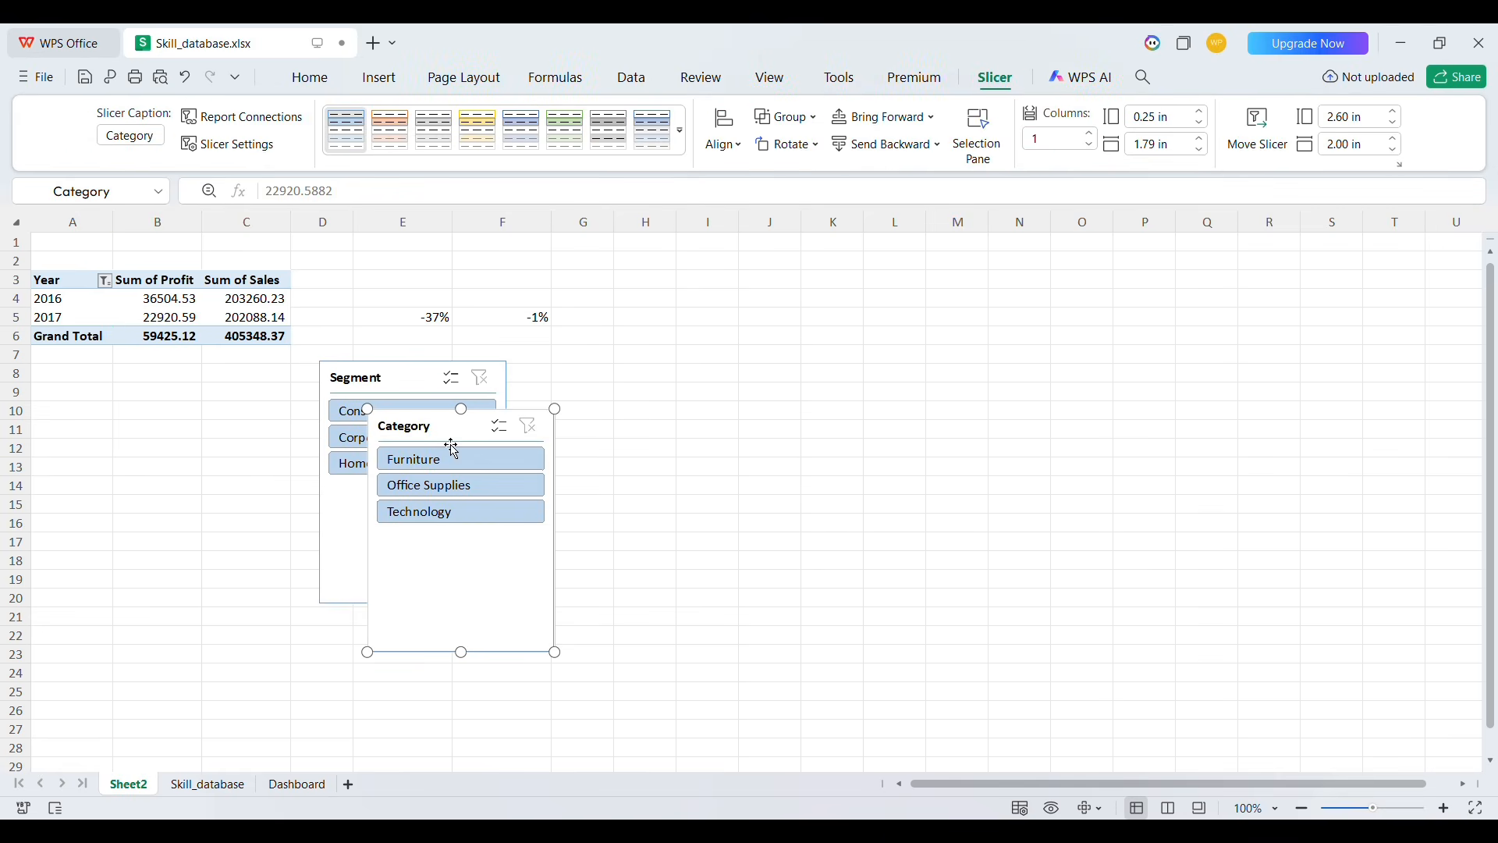
Place the two slicers side by side, then move the Segment slicer onto the Dashboard near the top strip
left_click_drag(452, 442, 851, 329)
left_click_drag(387, 392, 636, 326)
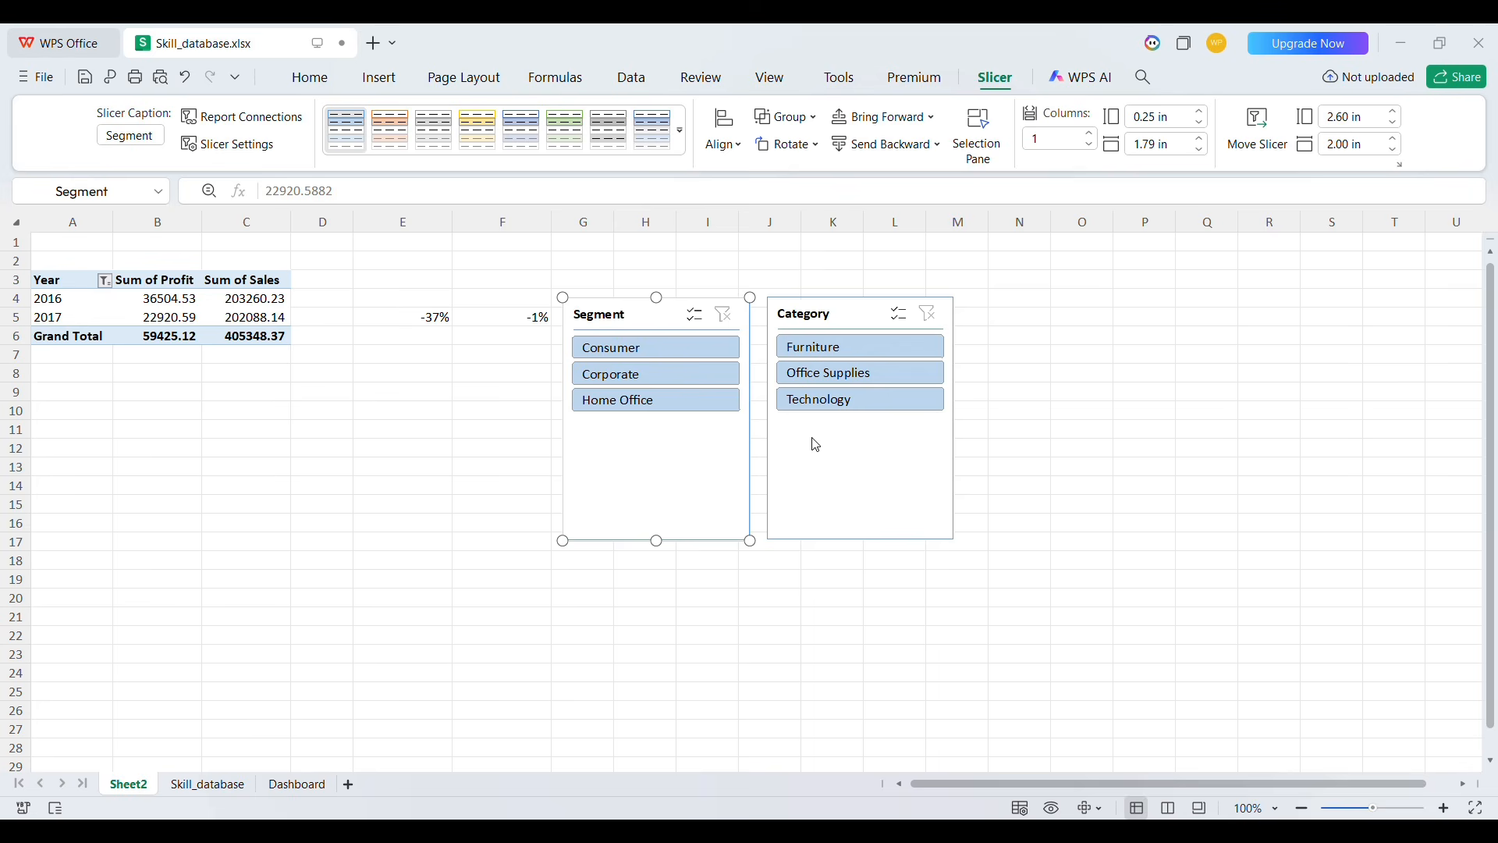
left_click(741, 489)
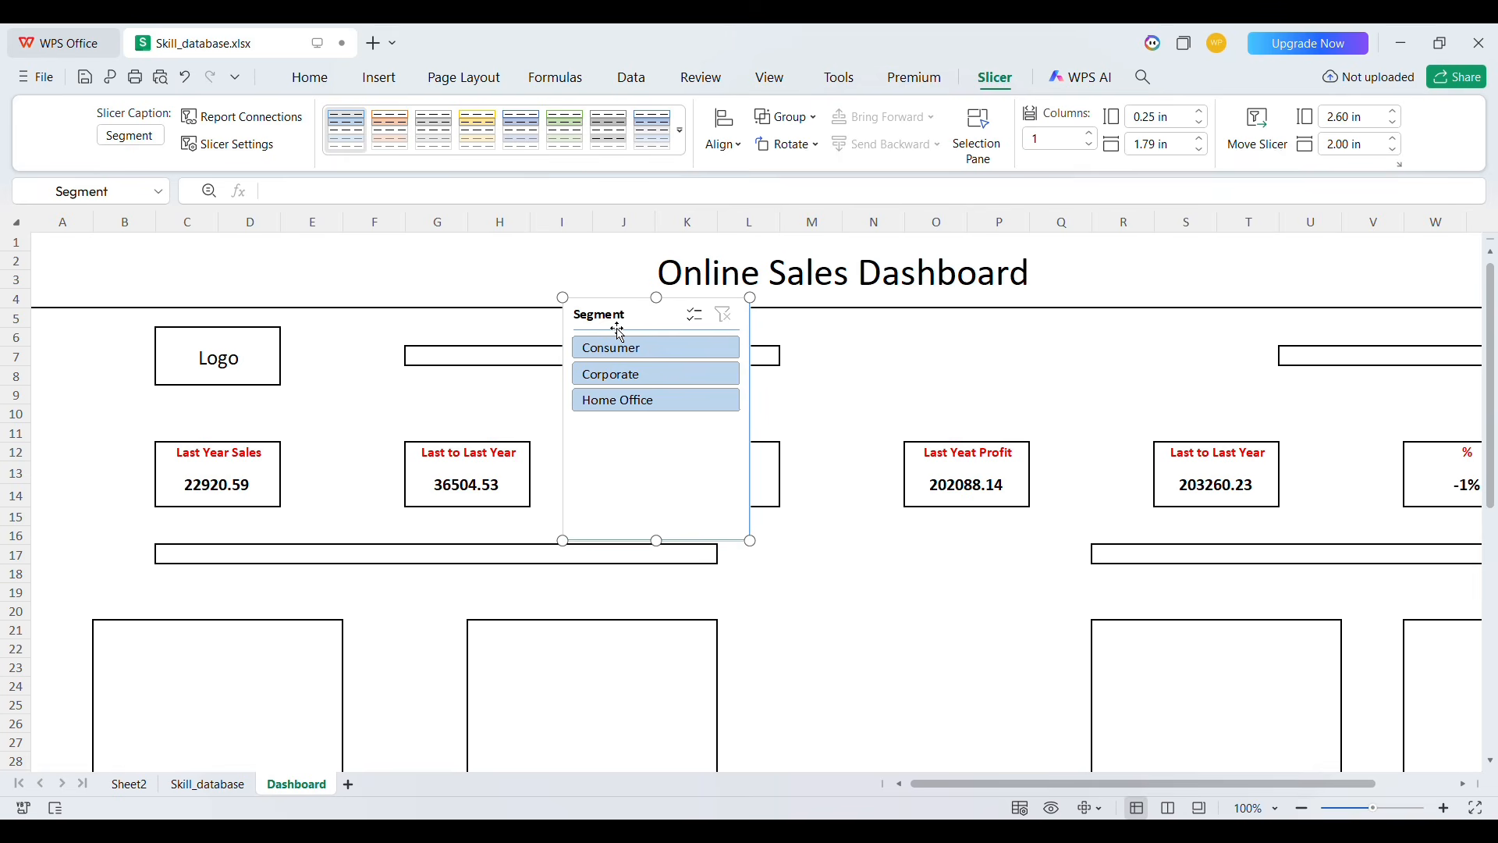
left_click_drag(627, 328, 488, 371)
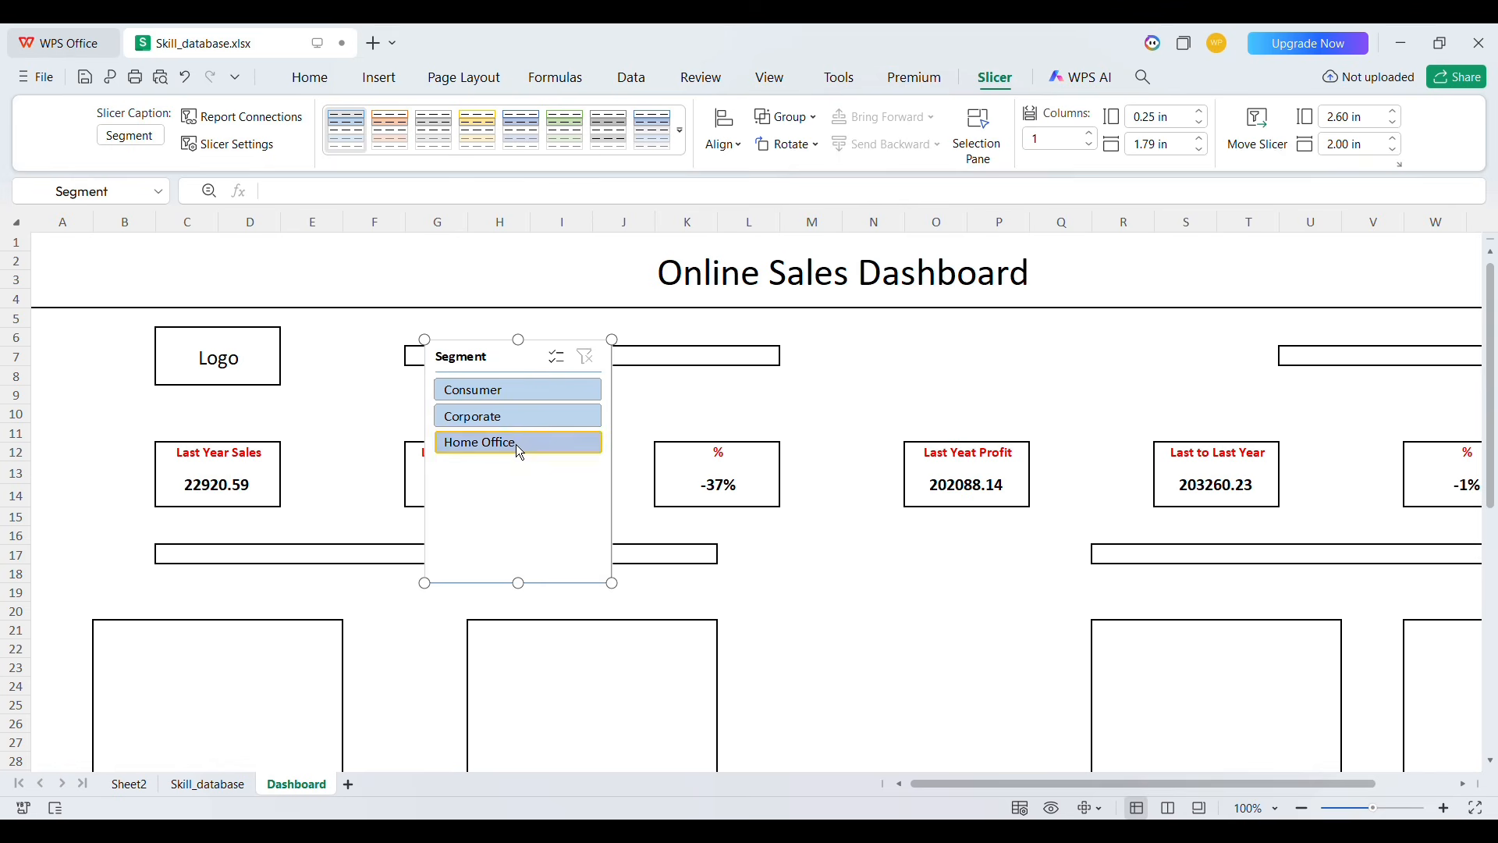
Set the Segment slicer to 3 columns and shrink its height to about 0.84 in
left_click(1091, 135)
left_click(1090, 135)
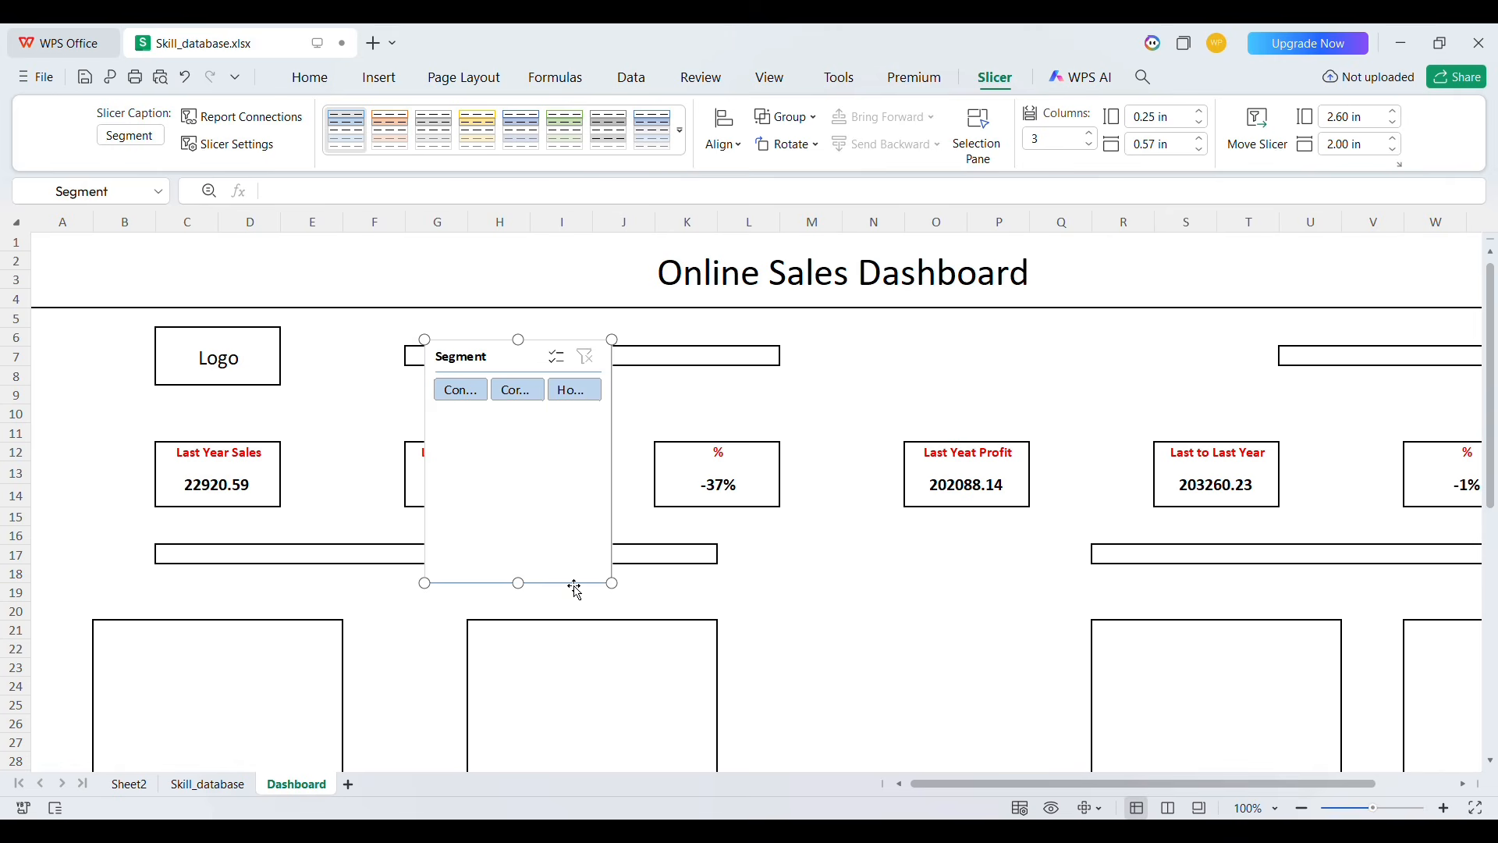
left_click_drag(530, 599, 531, 422)
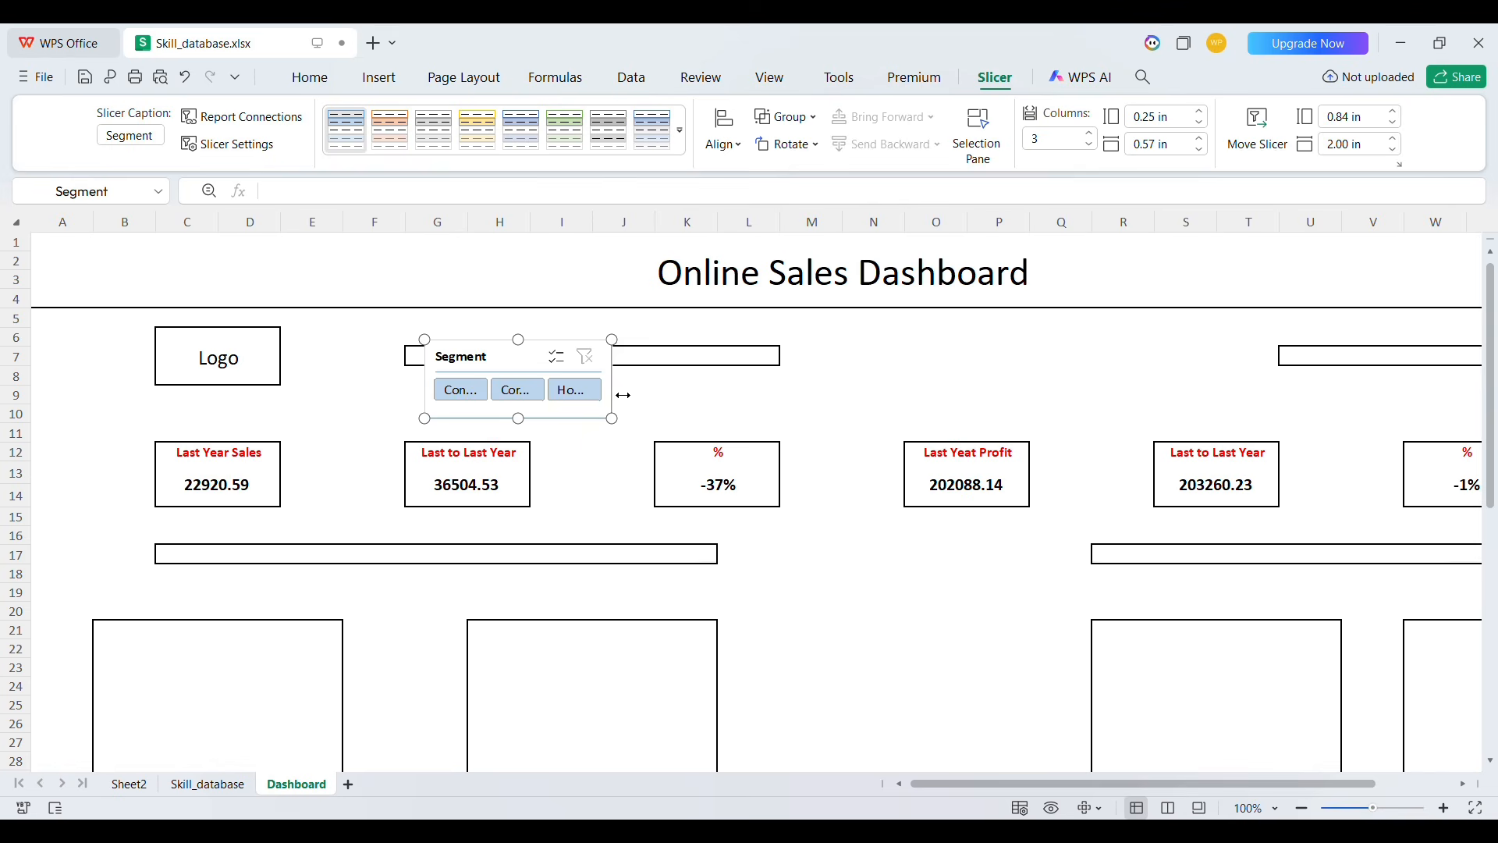
Widen the Segment slicer to about 4.03 in and position it over the bar in rows 6–8
left_click_drag(623, 395, 788, 398)
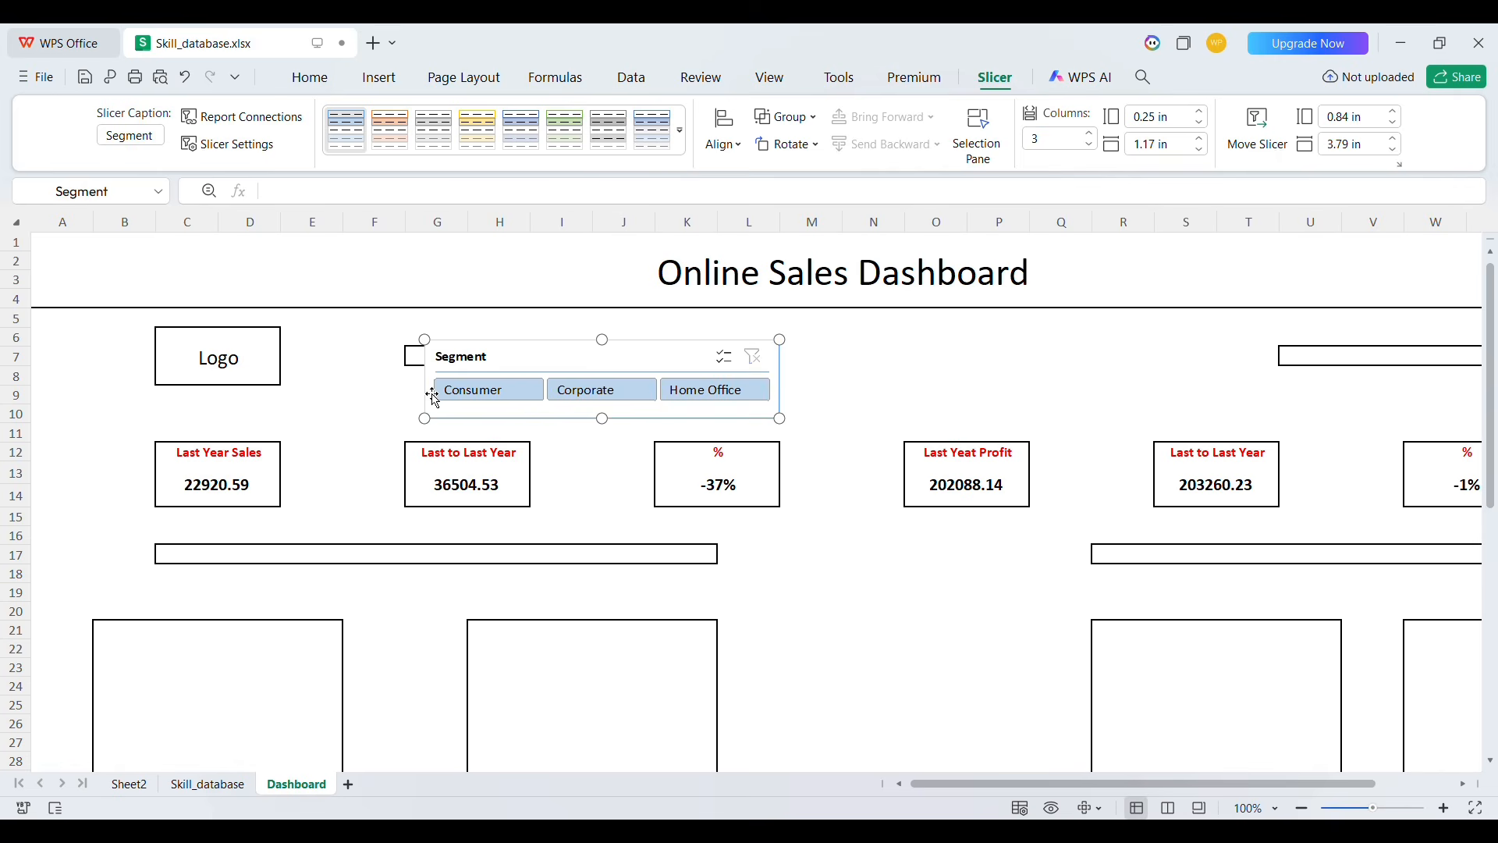
left_click_drag(433, 395, 413, 388)
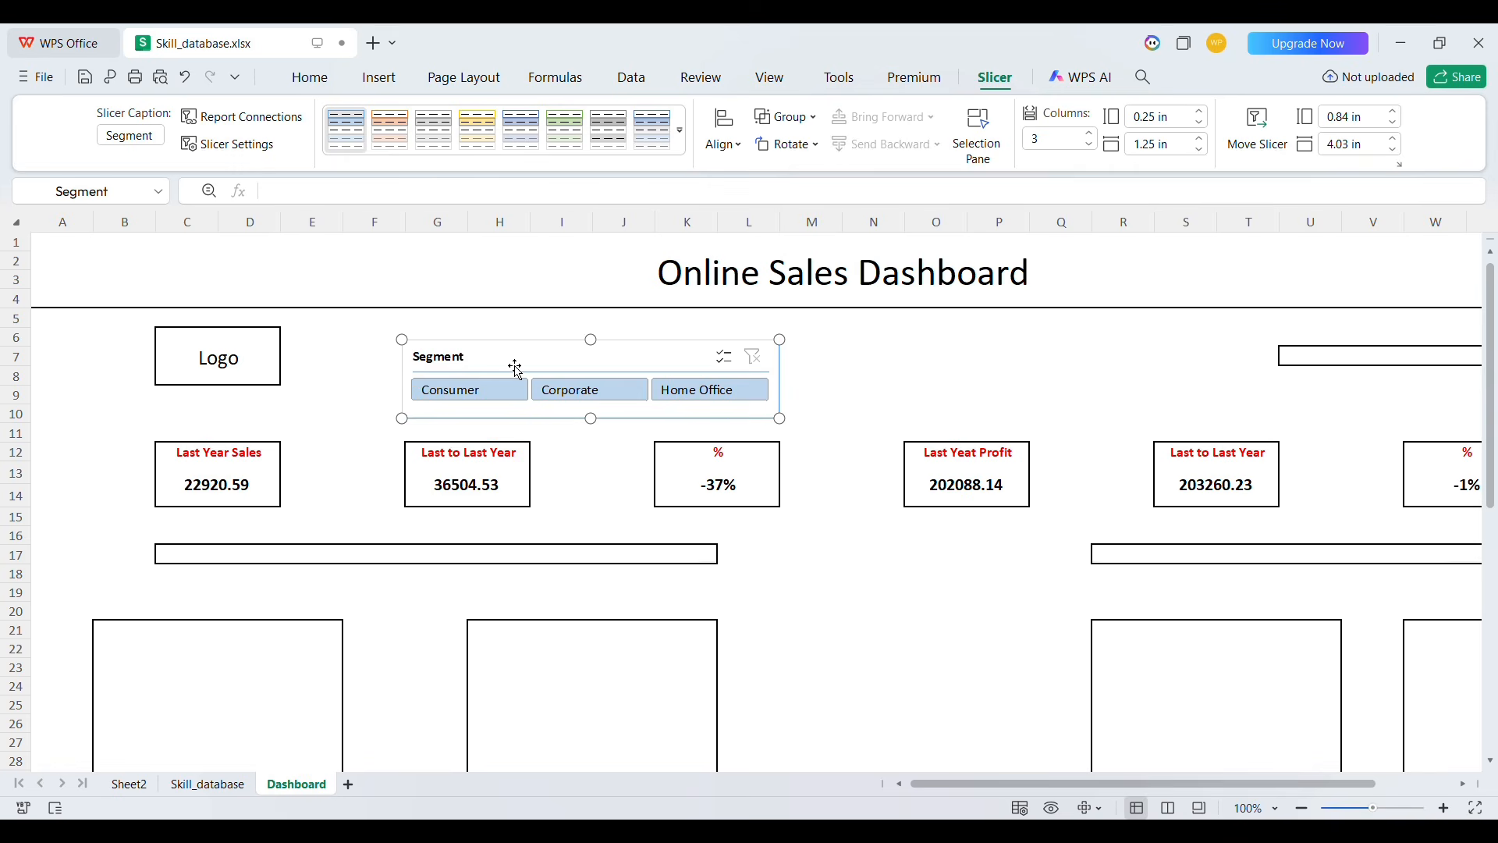
left_click_drag(540, 362, 541, 348)
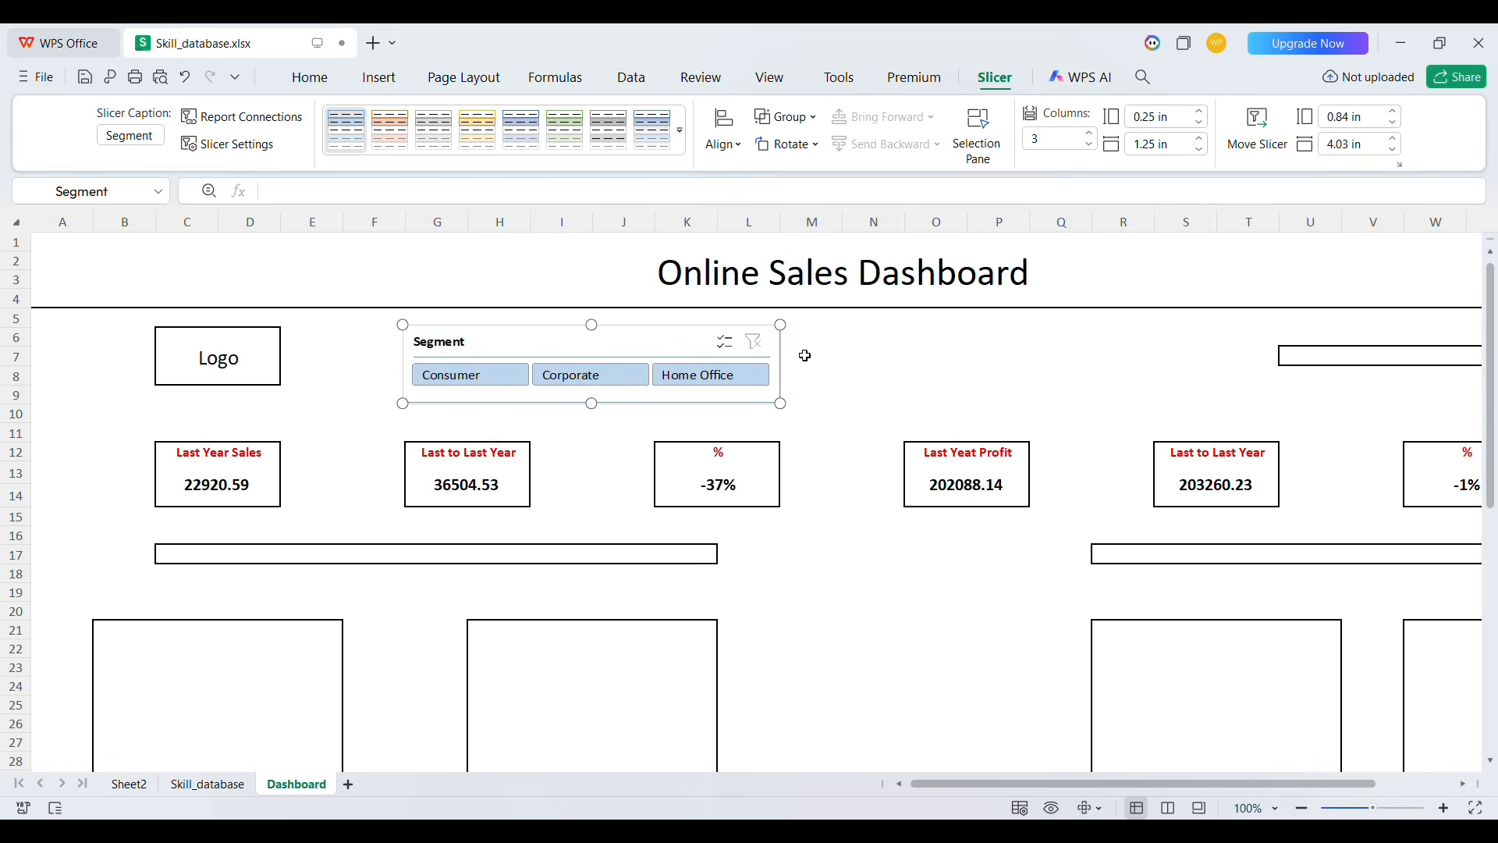
Move the Segment slicer to the far right of the top strip and widen it to about 4.31 in
left_click(838, 355)
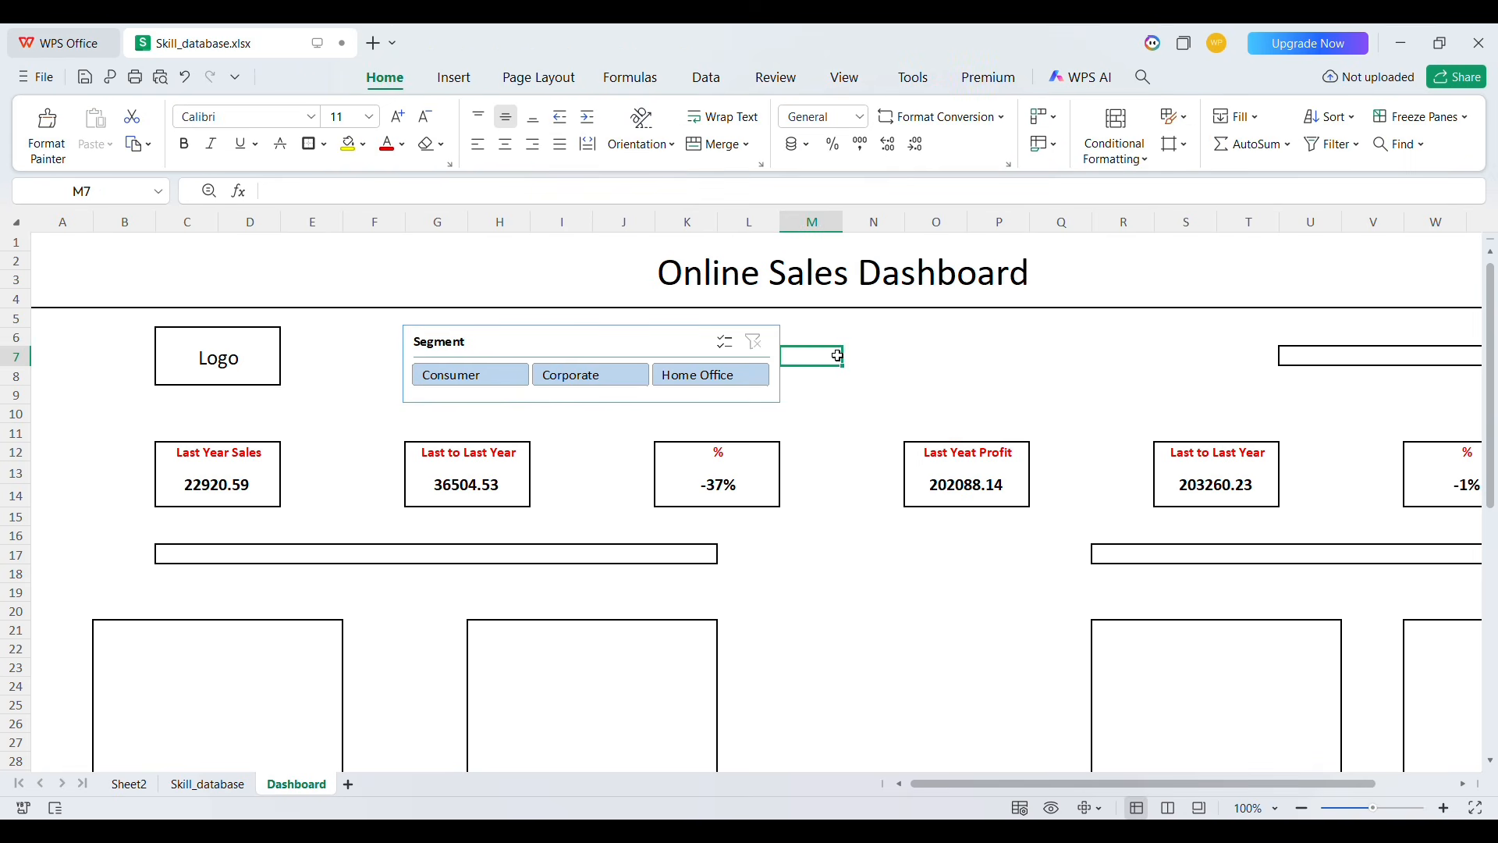
left_click(549, 356)
key("Right")
key("Right")
key("Right")
key("Right")
key("Right")
key("Right")
key("Right")
key("Right")
key("Right")
key("Right")
key("Right")
key("Right")
key("Right")
key("Right")
key("Right")
key("Right")
key("Right")
key("Right")
key("Right")
key("Right")
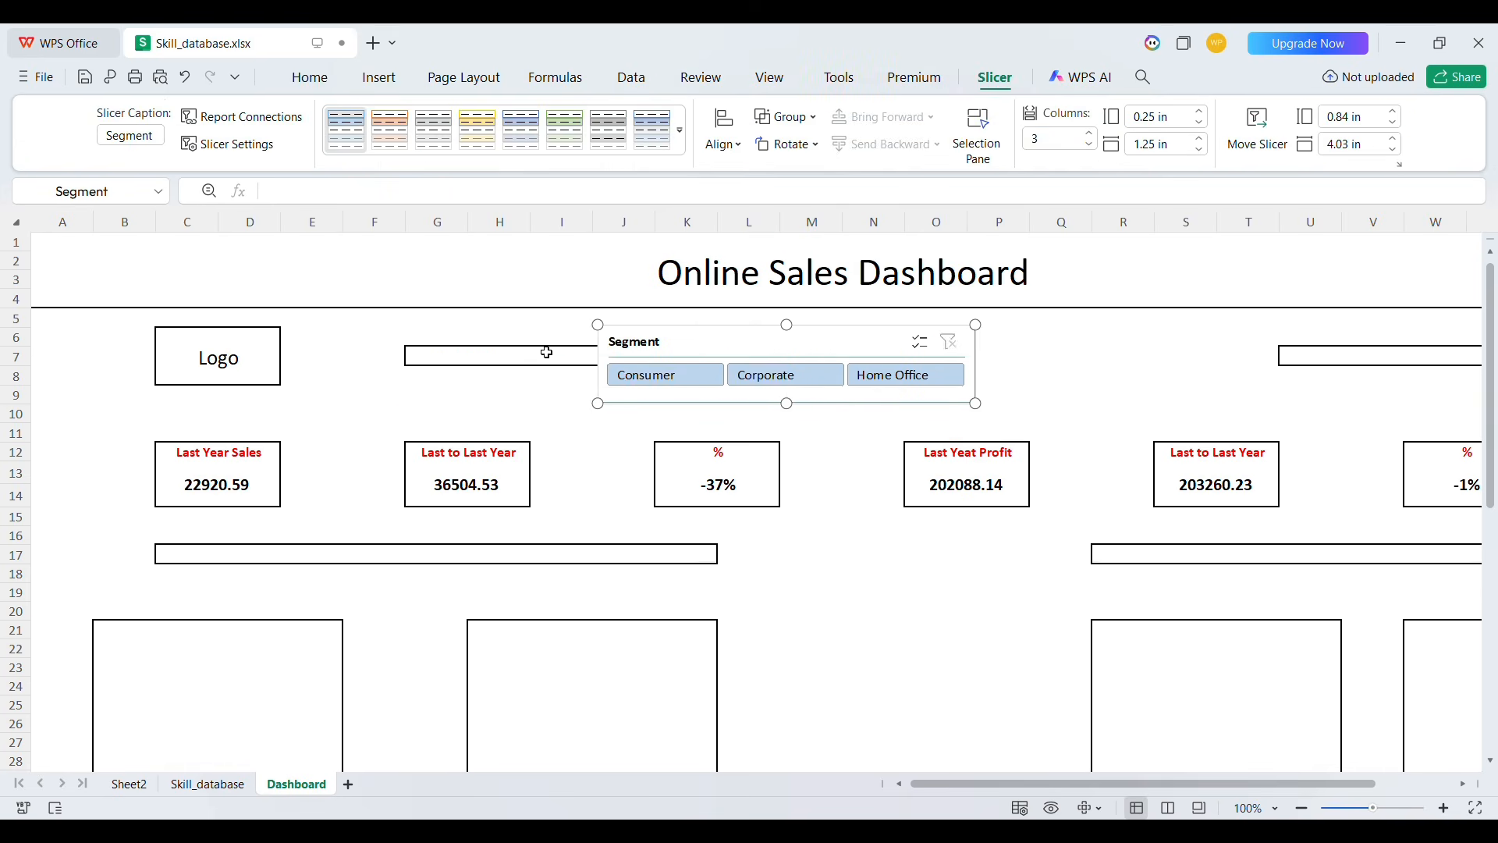
key("Right")
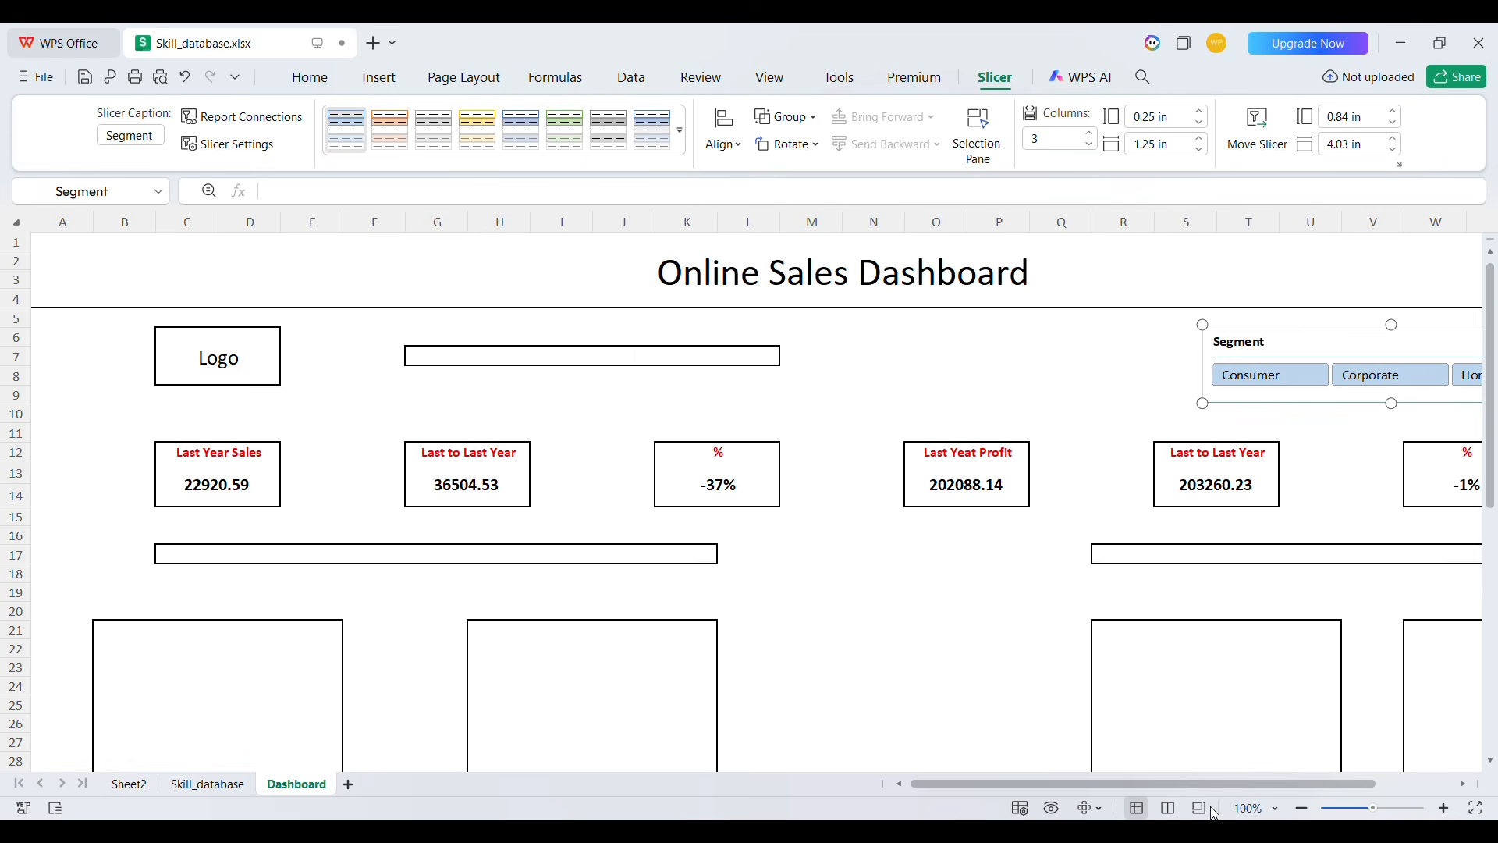
left_click_drag(1189, 783, 1395, 792)
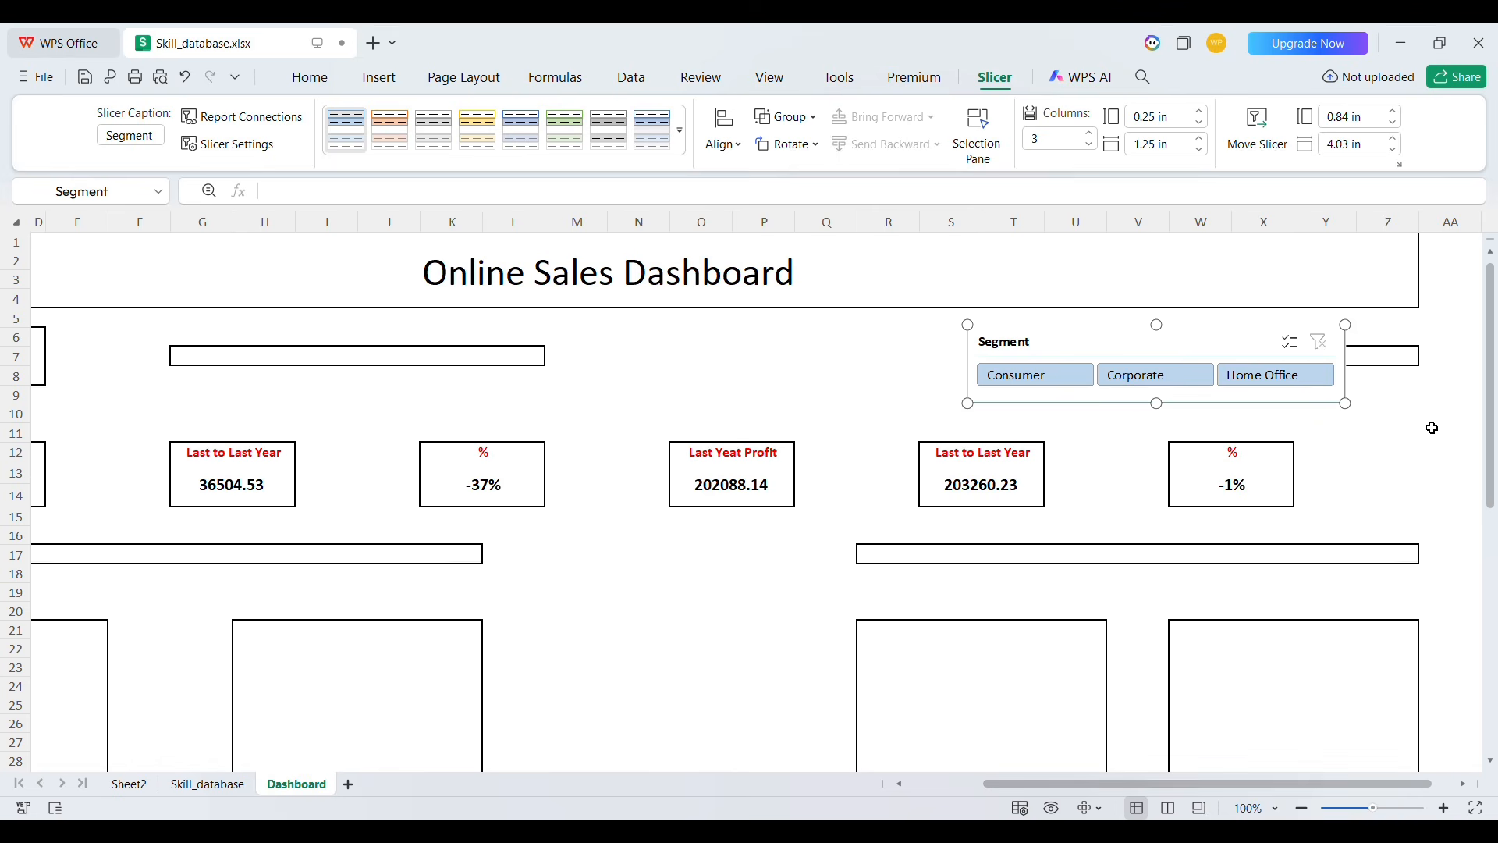
key("Right")
key("Right")
key("Right")
key("Right")
key("Right")
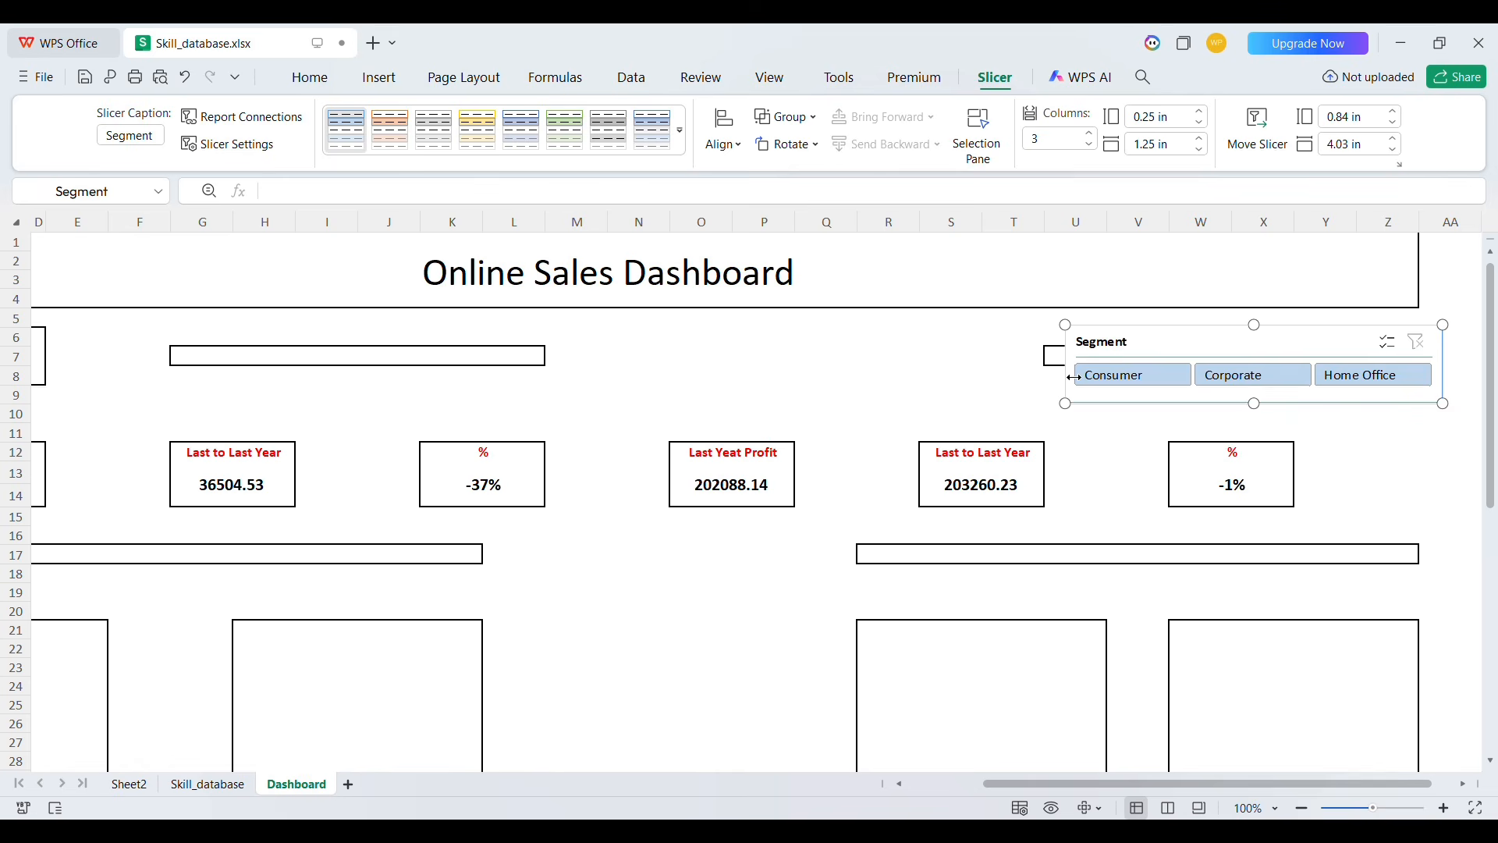
left_click_drag(1074, 378, 1042, 378)
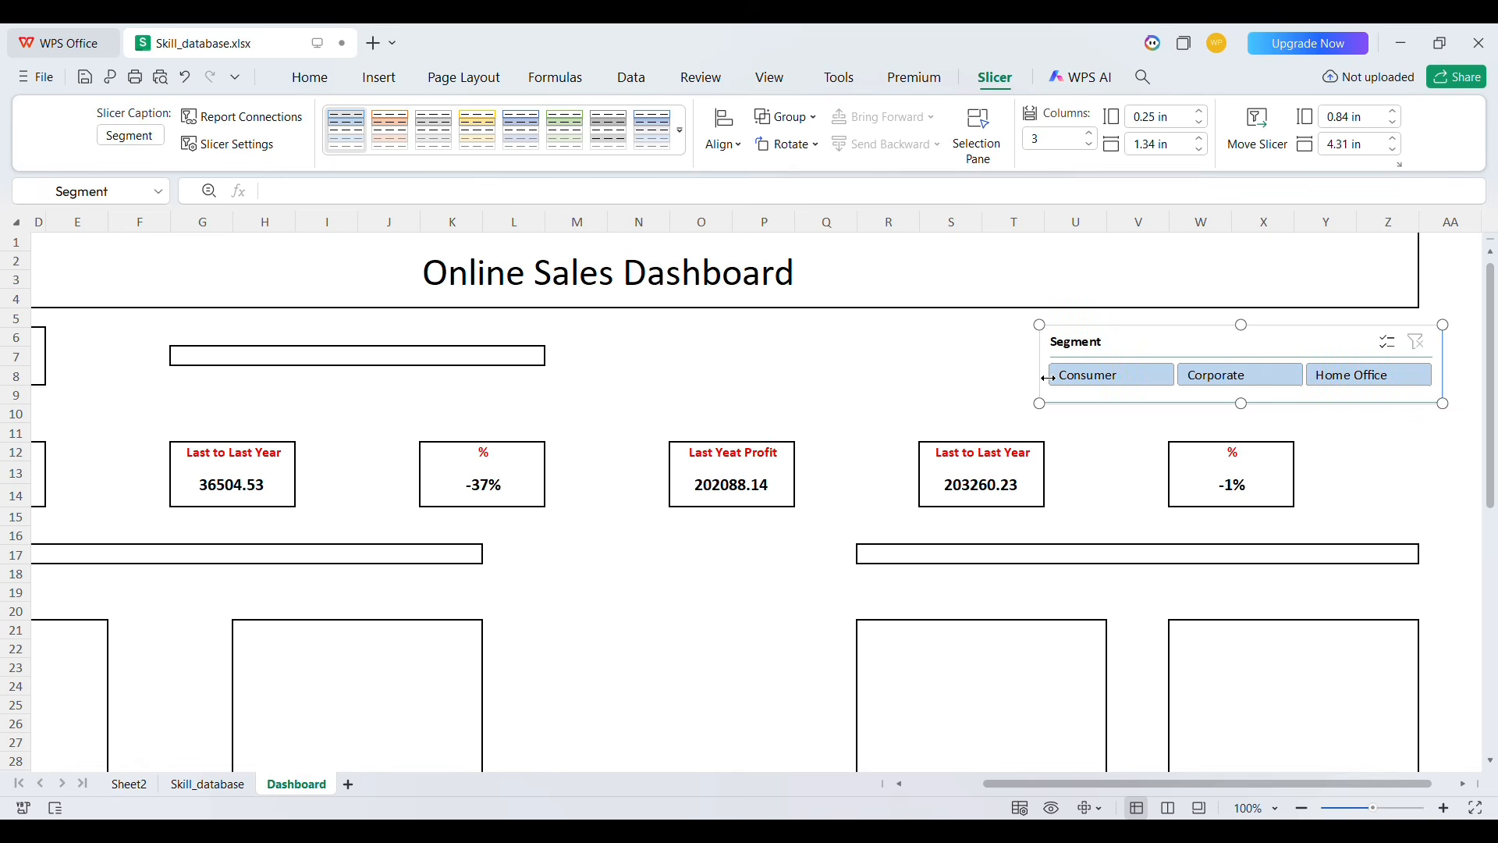
left_click(903, 367)
scroll(737, 422, "left", 3)
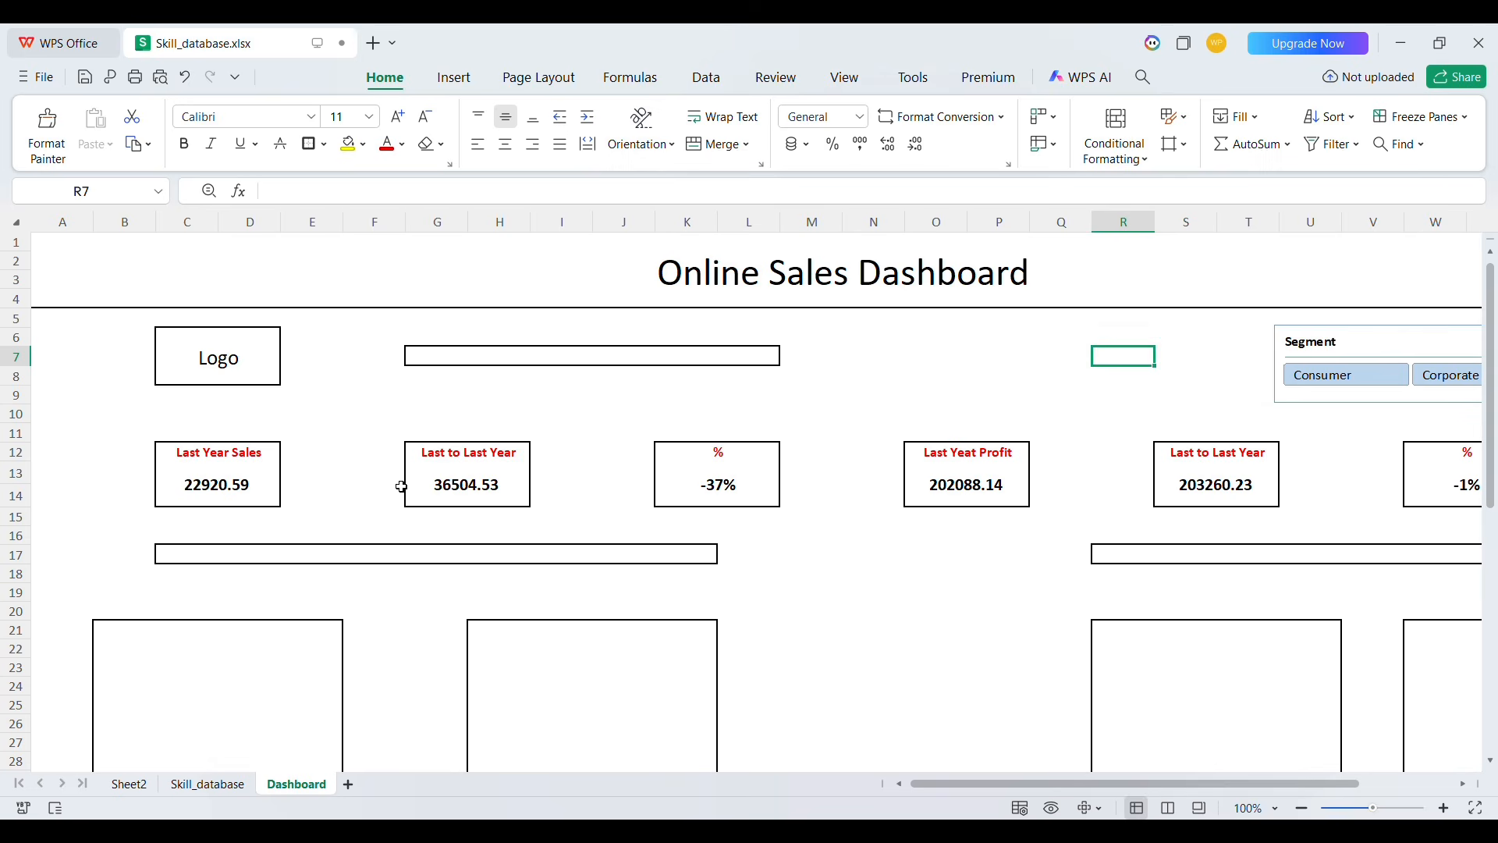
Bring the Category slicer onto the Dashboard, set it to 3 columns and shrink its height
left_click(130, 790)
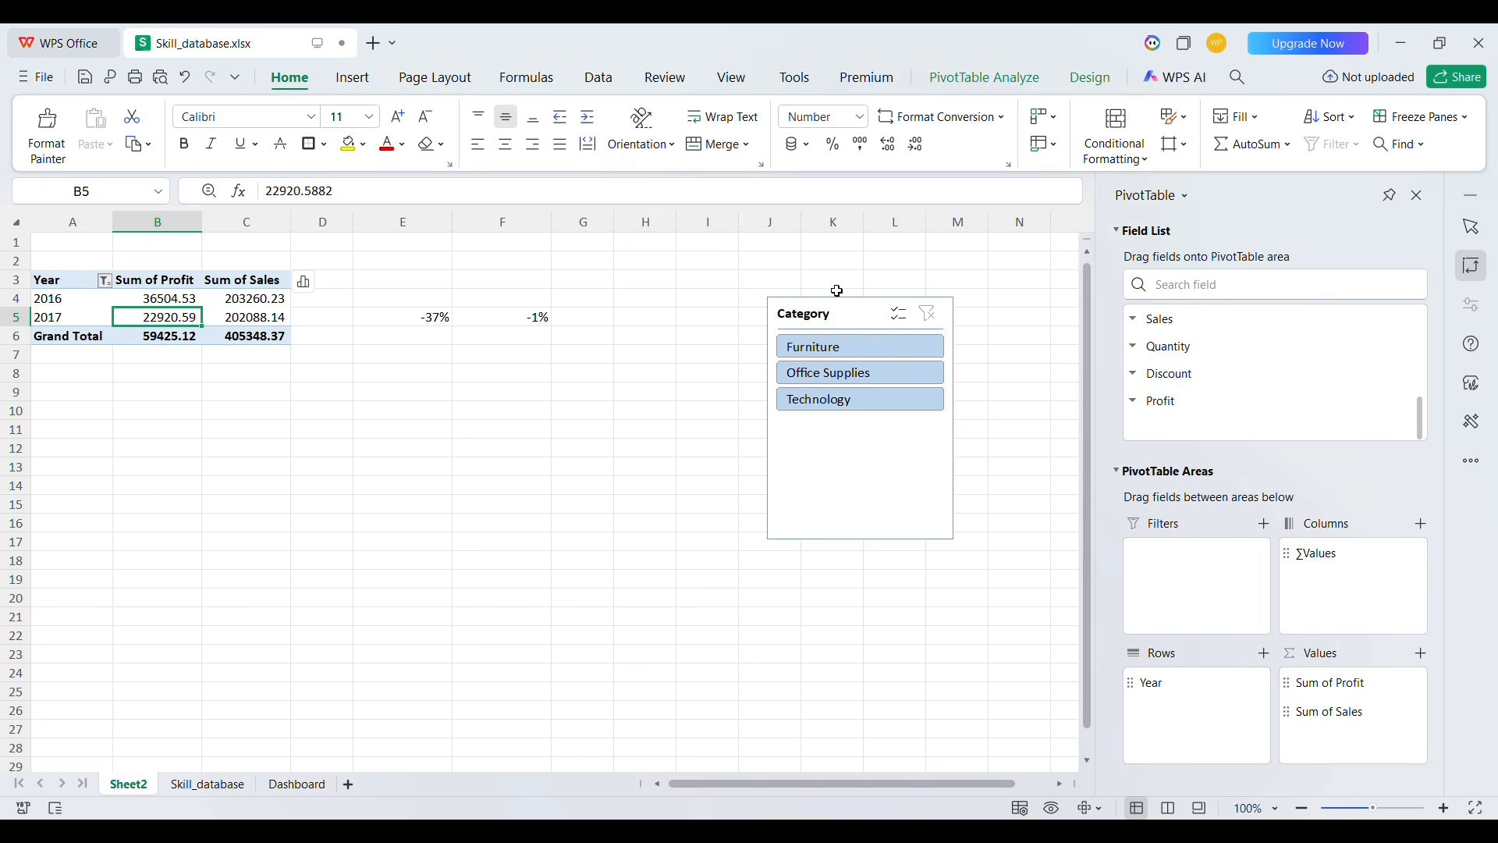
left_click(833, 332)
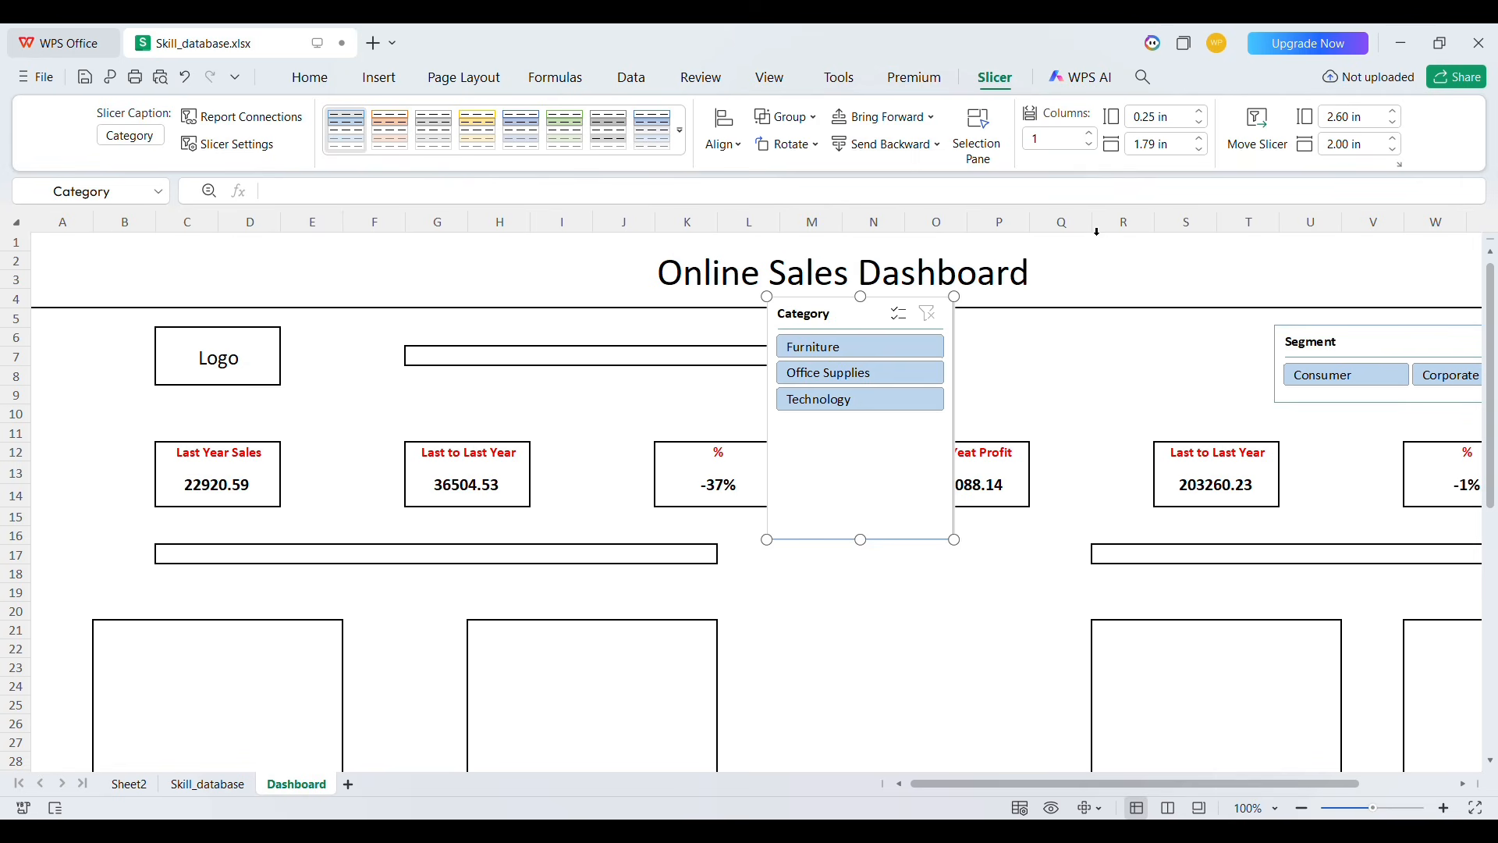
left_click(1089, 133)
left_click(1089, 133)
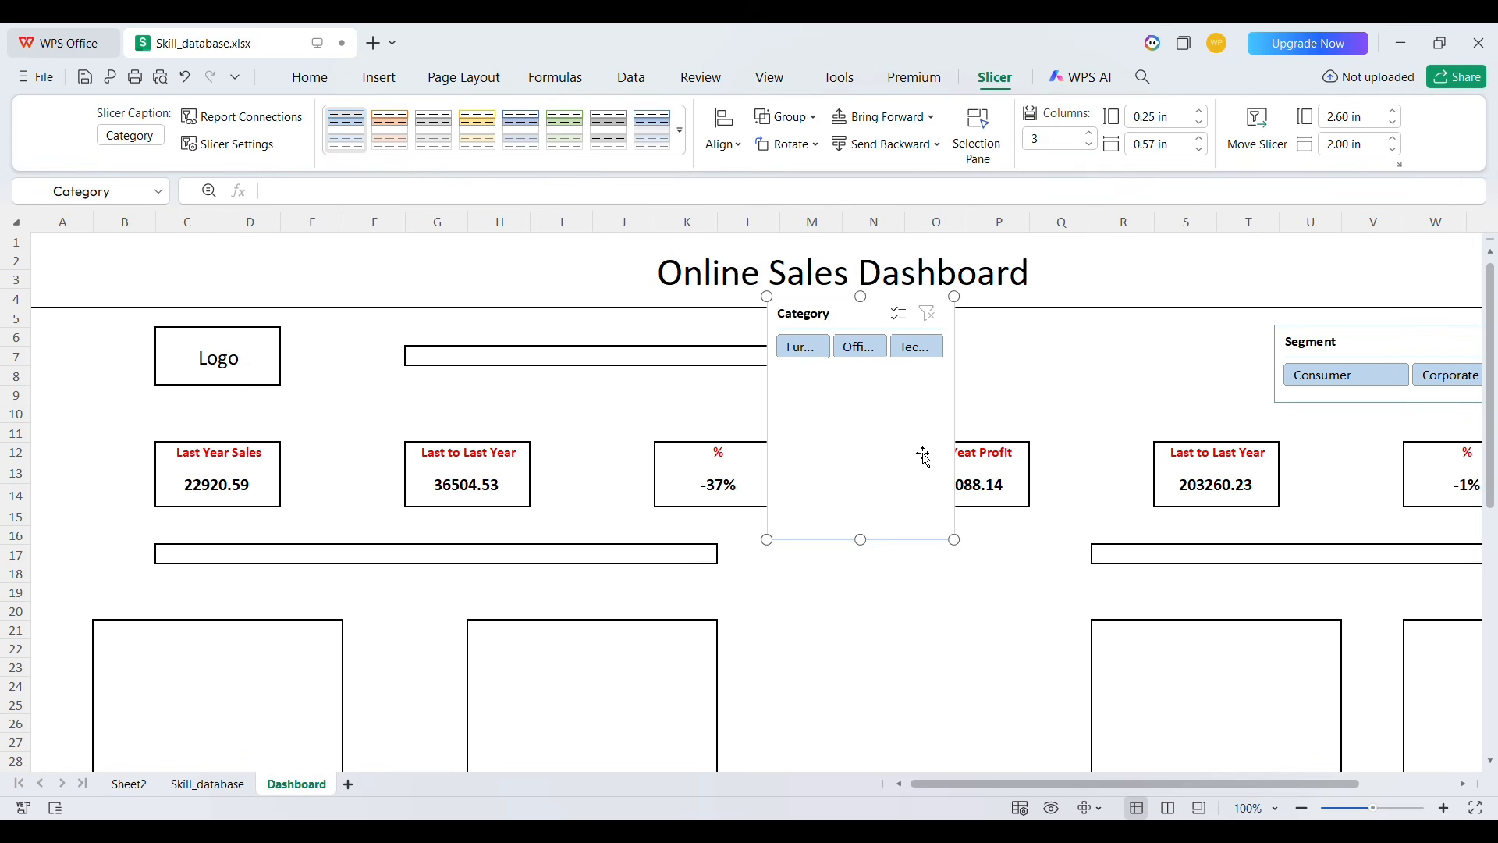
left_click_drag(873, 554, 872, 391)
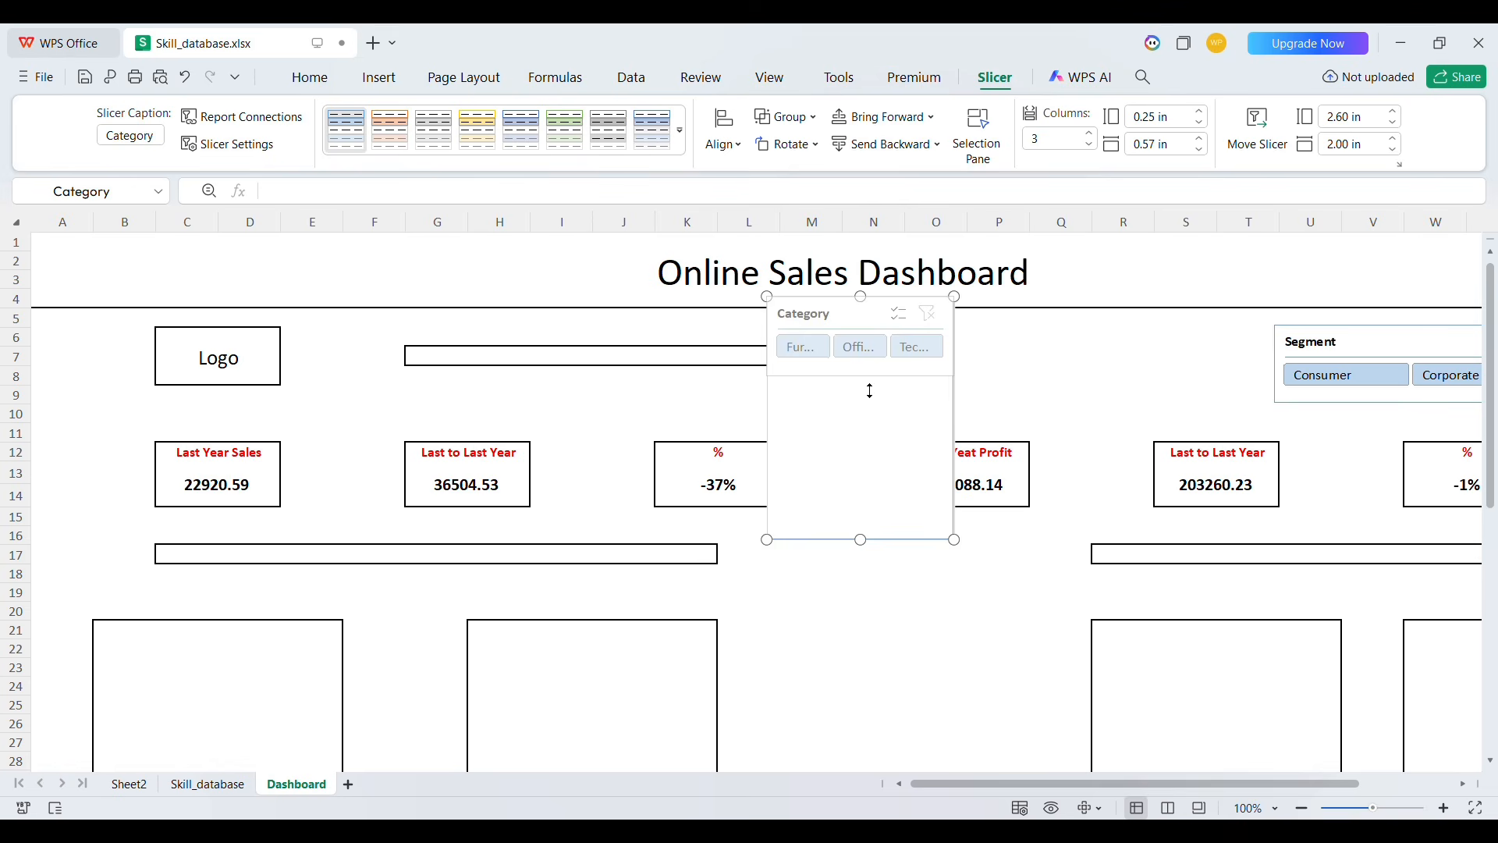
Resize the Category slicer to about 4.17 in by 0.85 in and position it over the bar in rows 6–8
left_click_drag(966, 348, 1138, 349)
left_click_drag(965, 326, 578, 341)
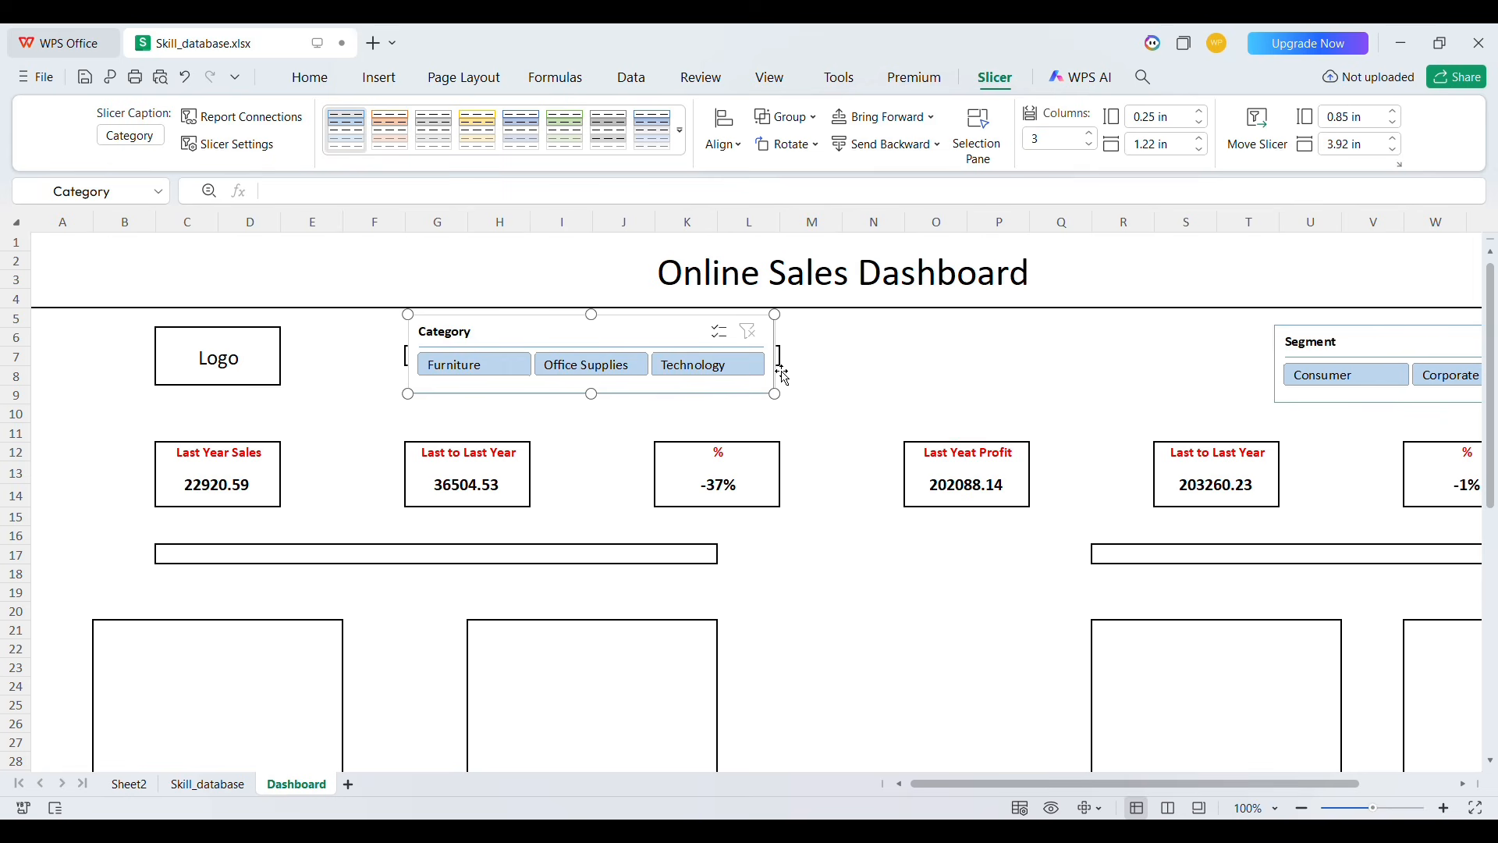
left_click_drag(782, 370, 807, 365)
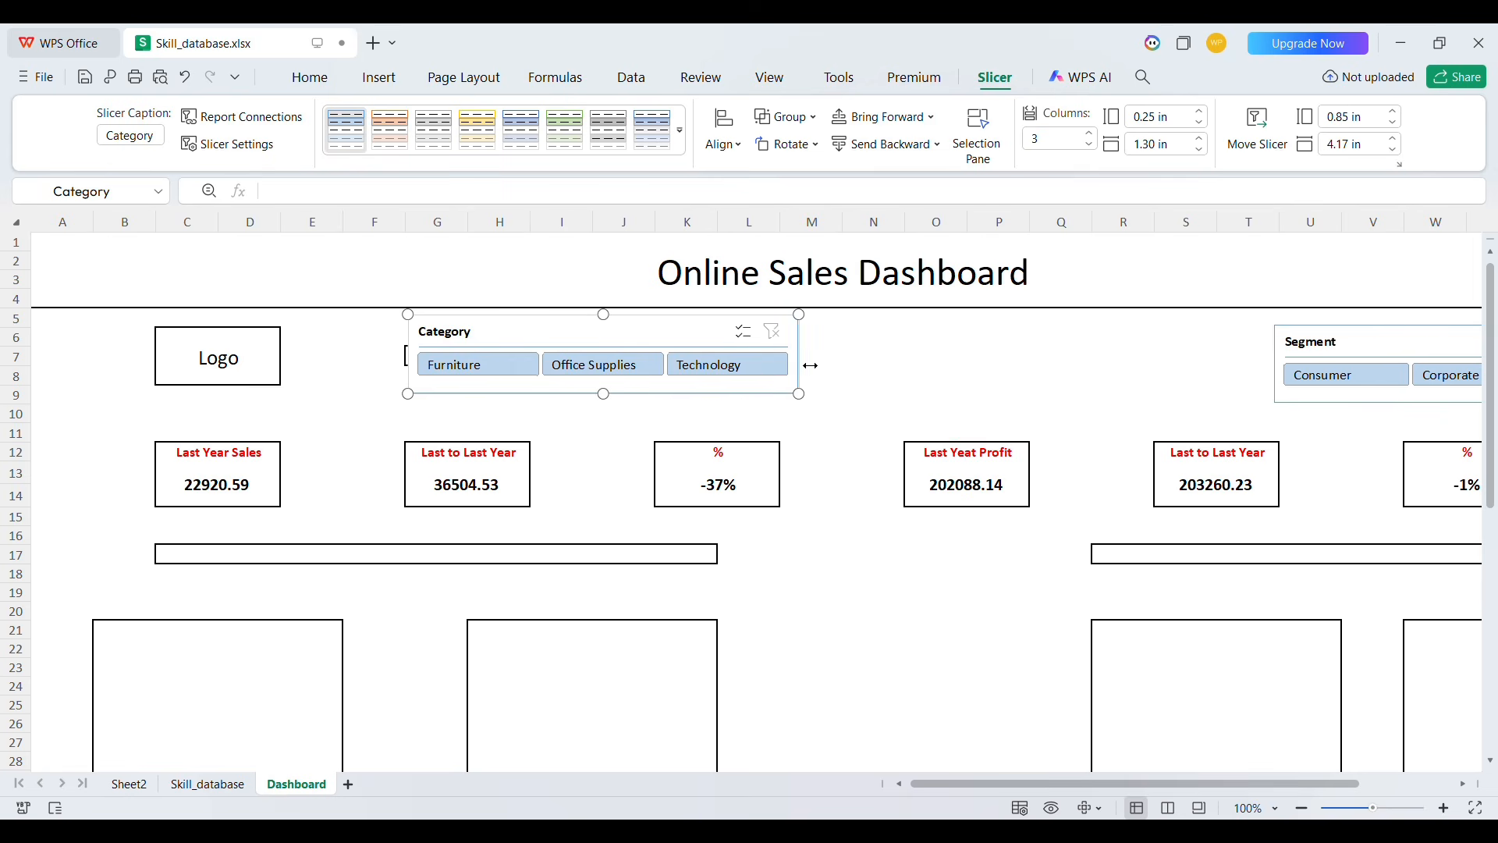
left_click_drag(675, 341, 663, 340)
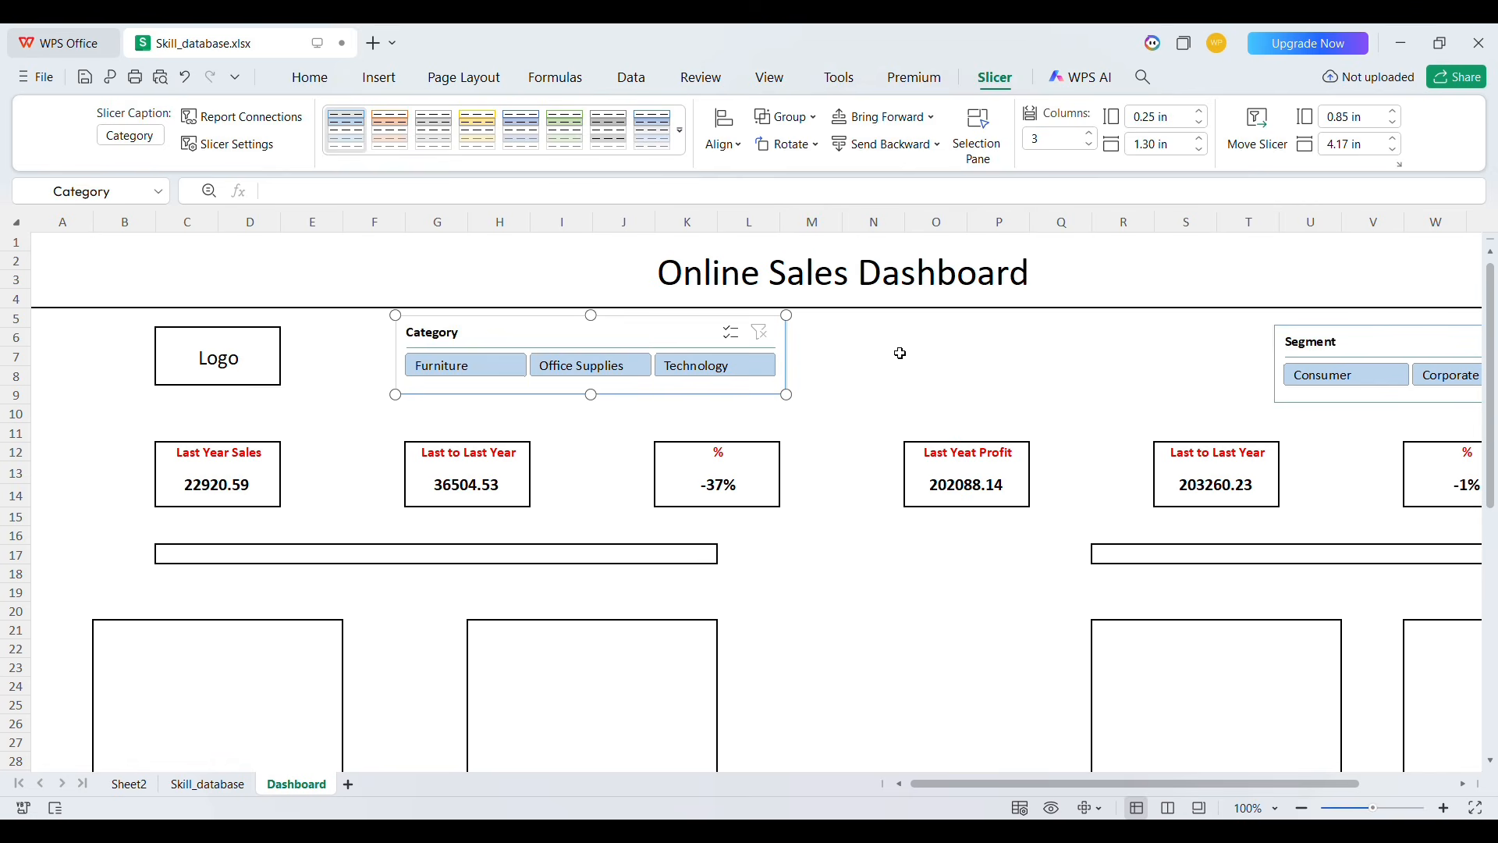
left_click(900, 354)
Select both the Category and Segment slicers and align them to the same top edge
left_click(670, 342)
left_click(1335, 345, "ctrl")
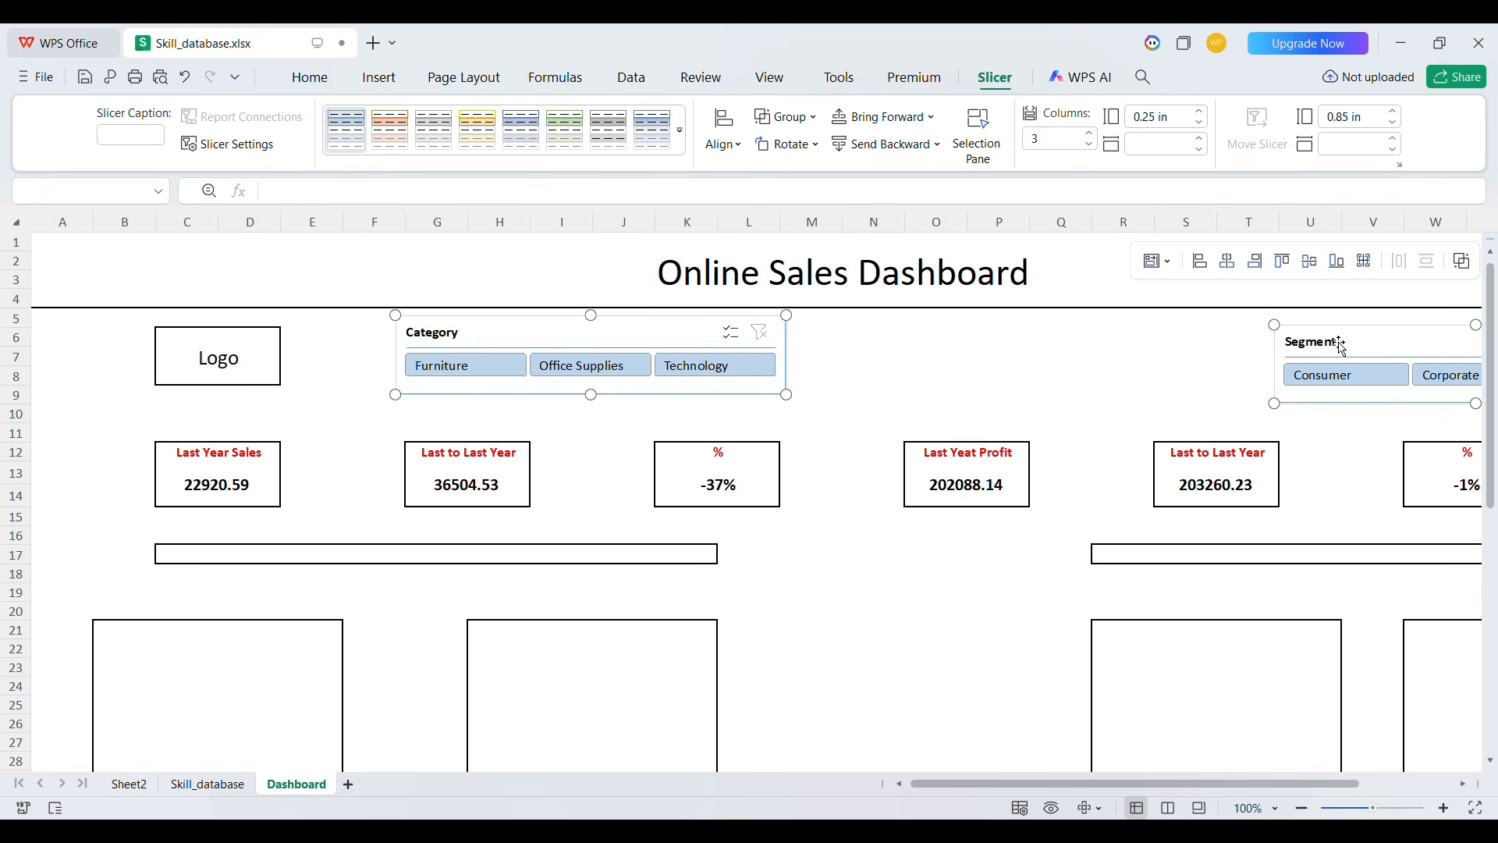
left_click(1310, 261)
left_click(1106, 342)
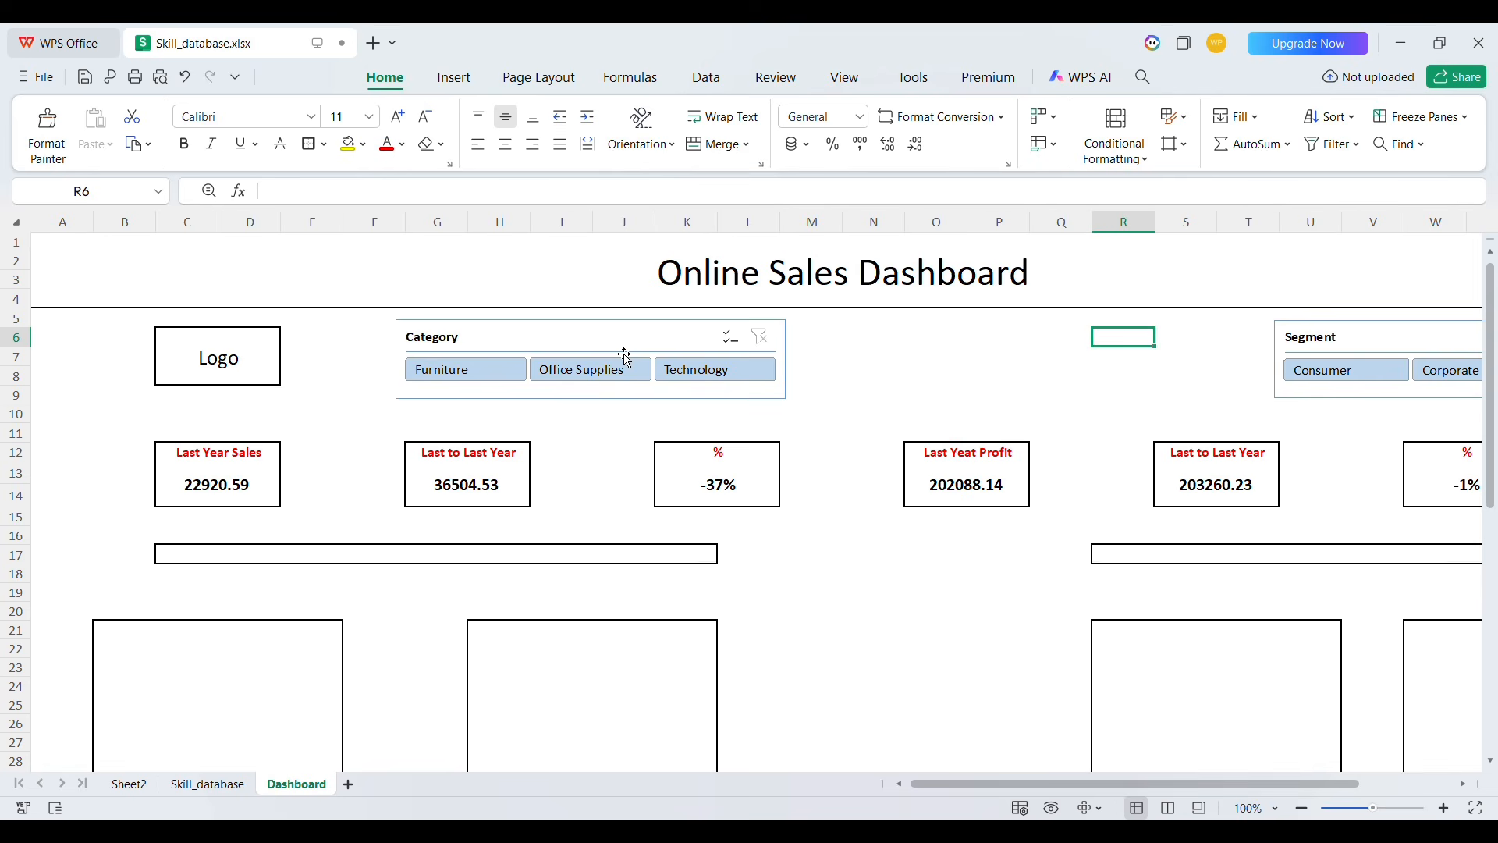
Test the Category and Segment slicers by selecting different items to filter the KPI boxes
left_click(558, 373)
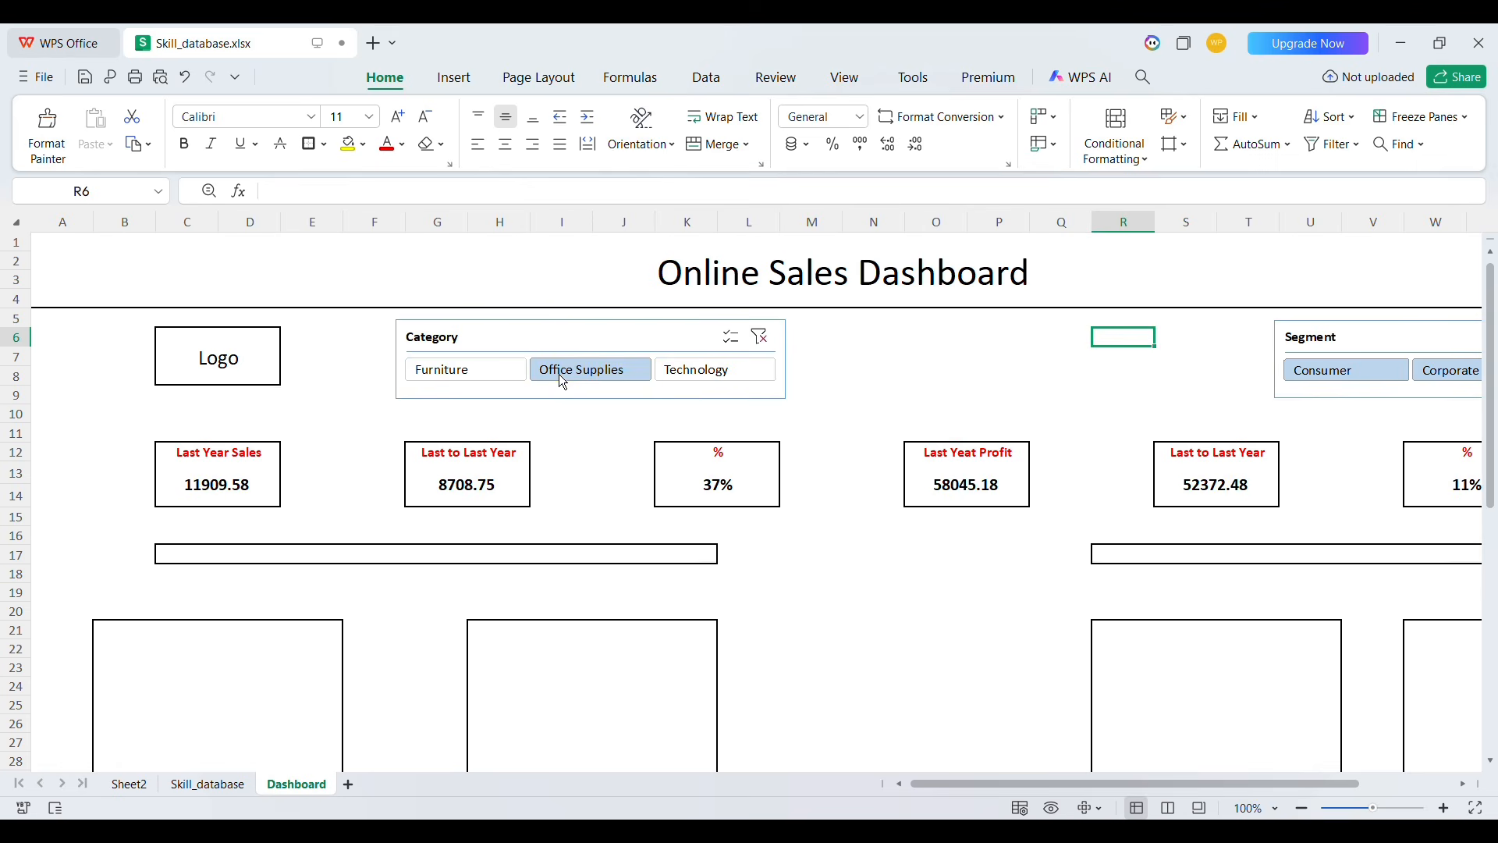
left_click(697, 375)
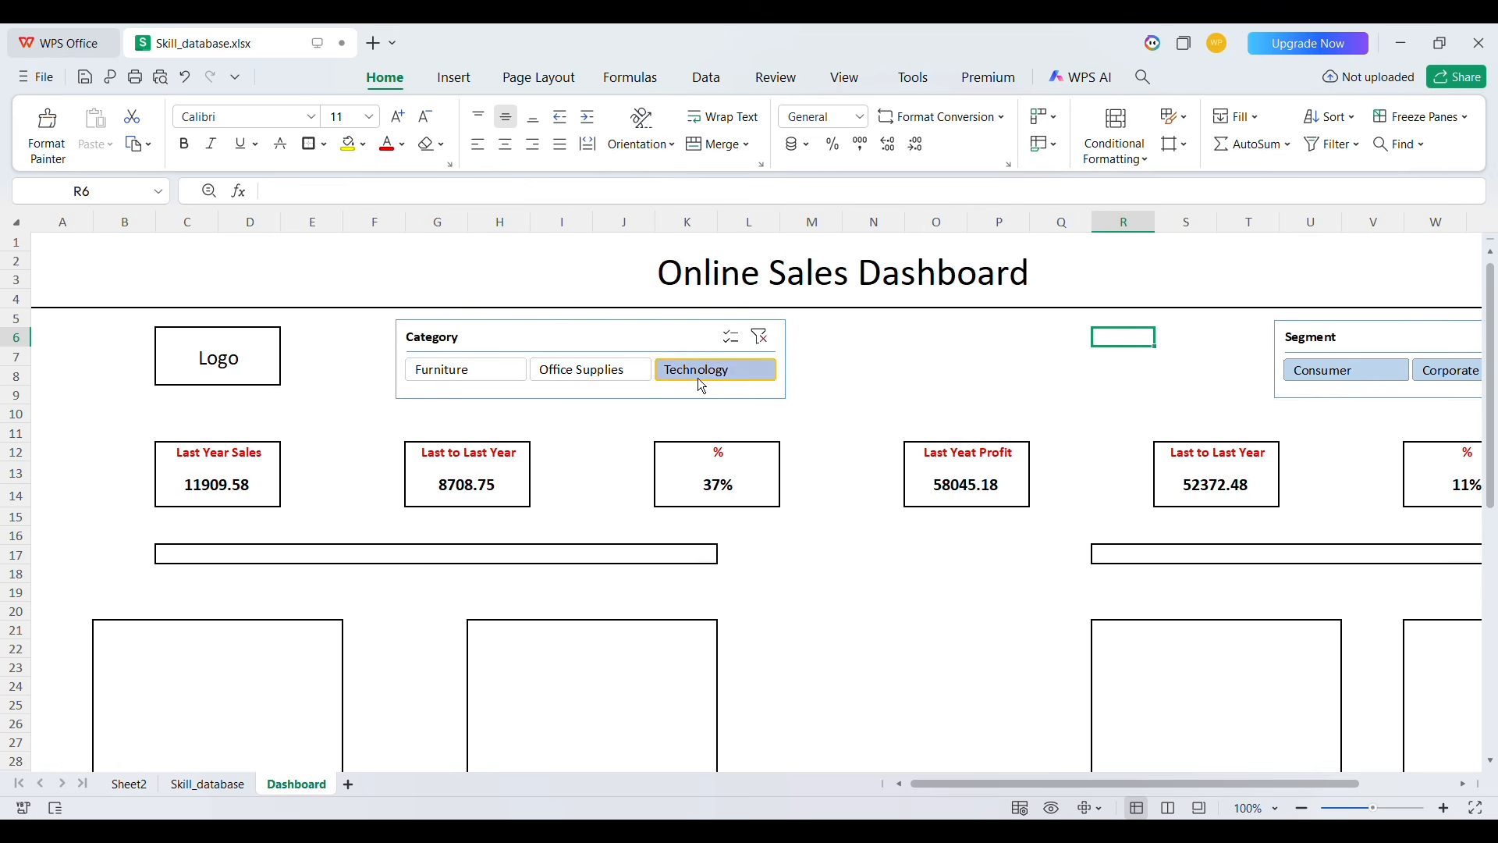
left_click(462, 373)
left_click(583, 373)
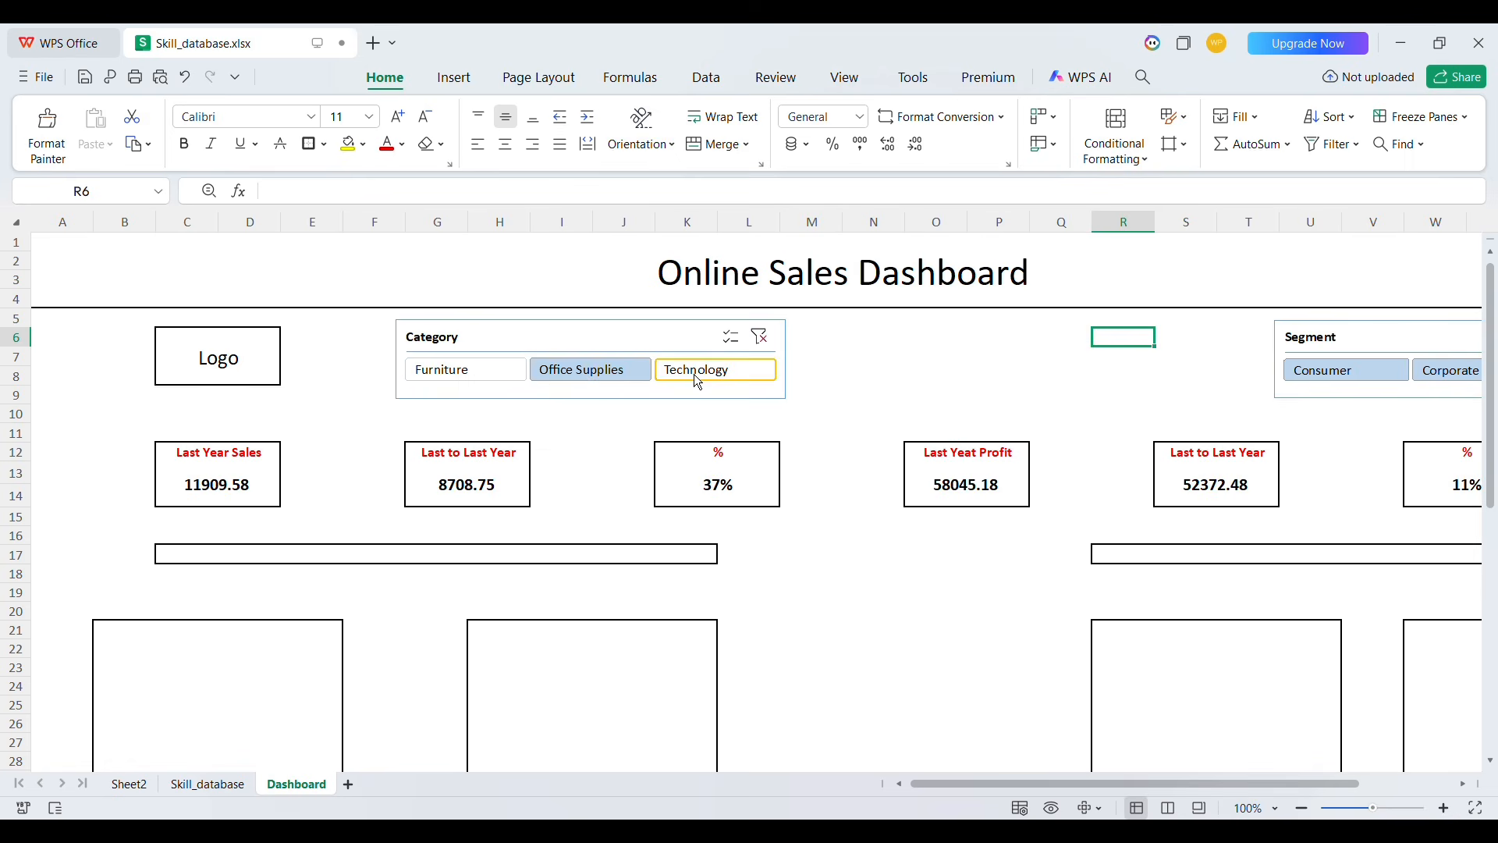
left_click(702, 375)
left_click(1352, 368)
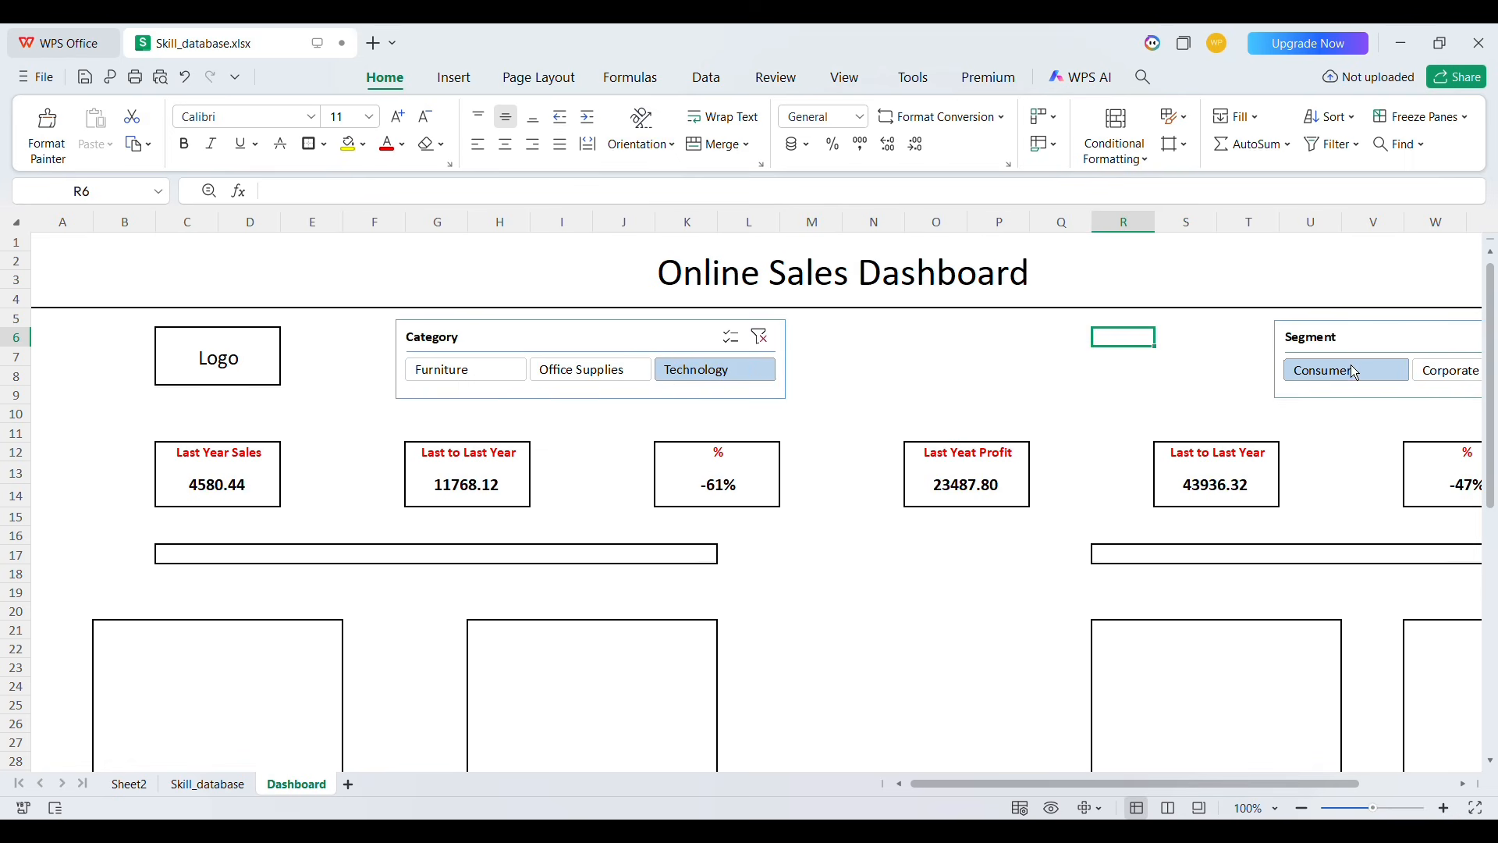
left_click(587, 372, "ctrl")
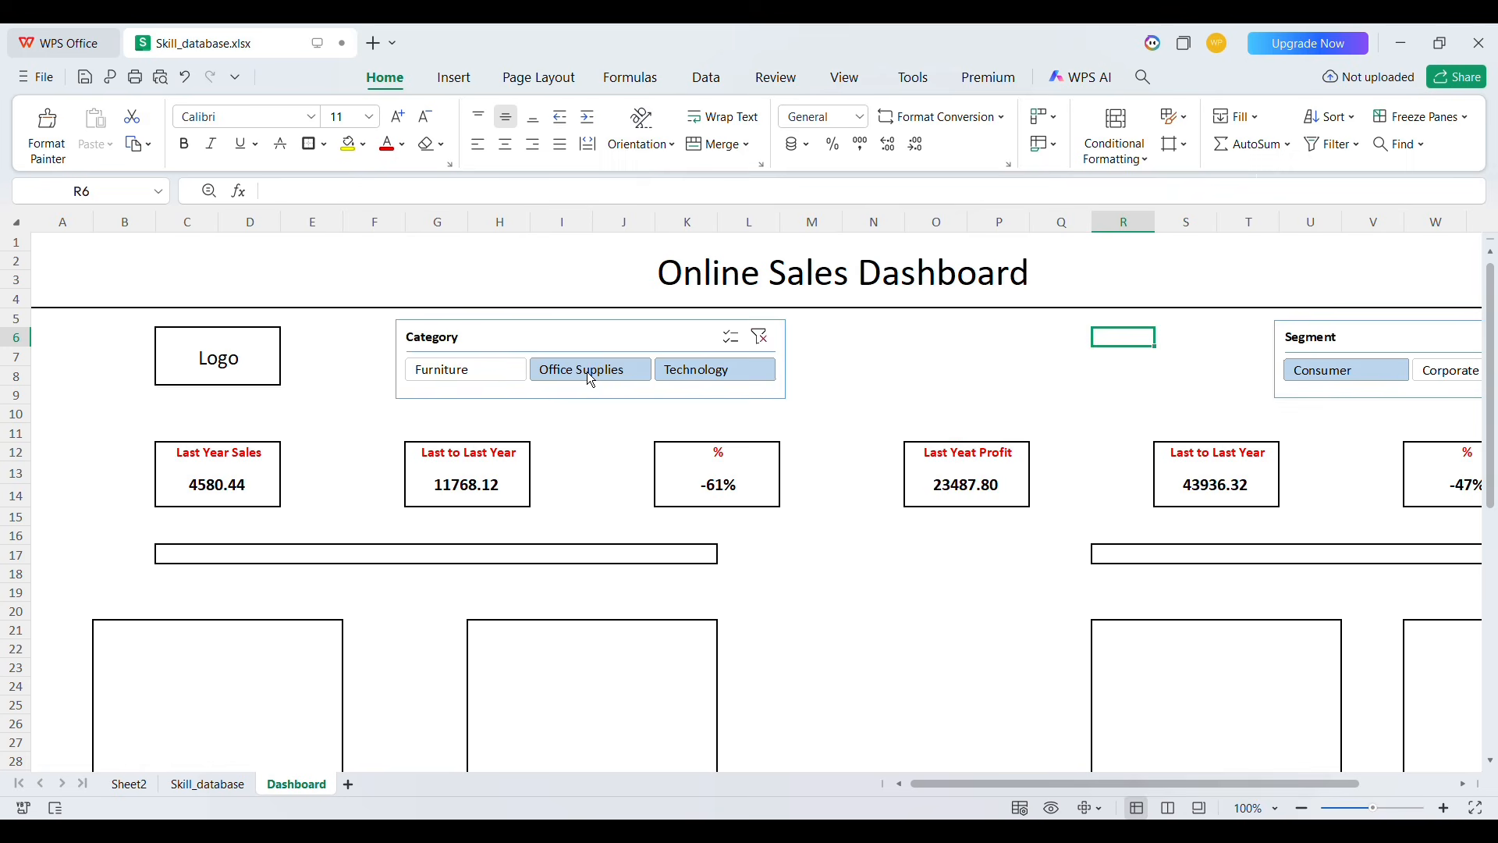
left_click(441, 374, "ctrl")
scroll(421, 608, "down", 5)
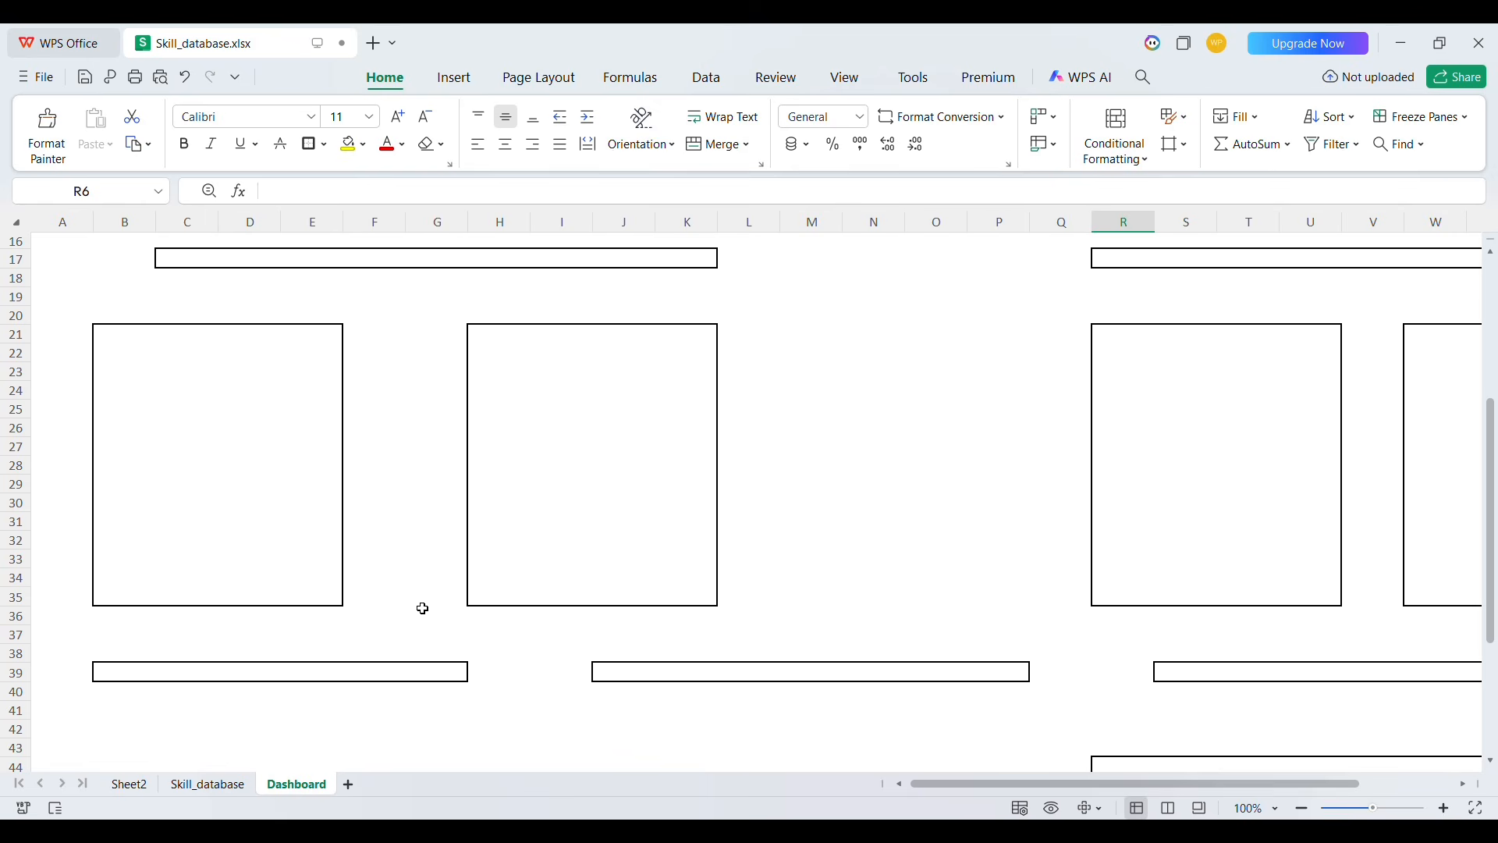
Copy the pivot table on Sheet2 and paste a duplicate starting at cell A11
left_click(131, 786)
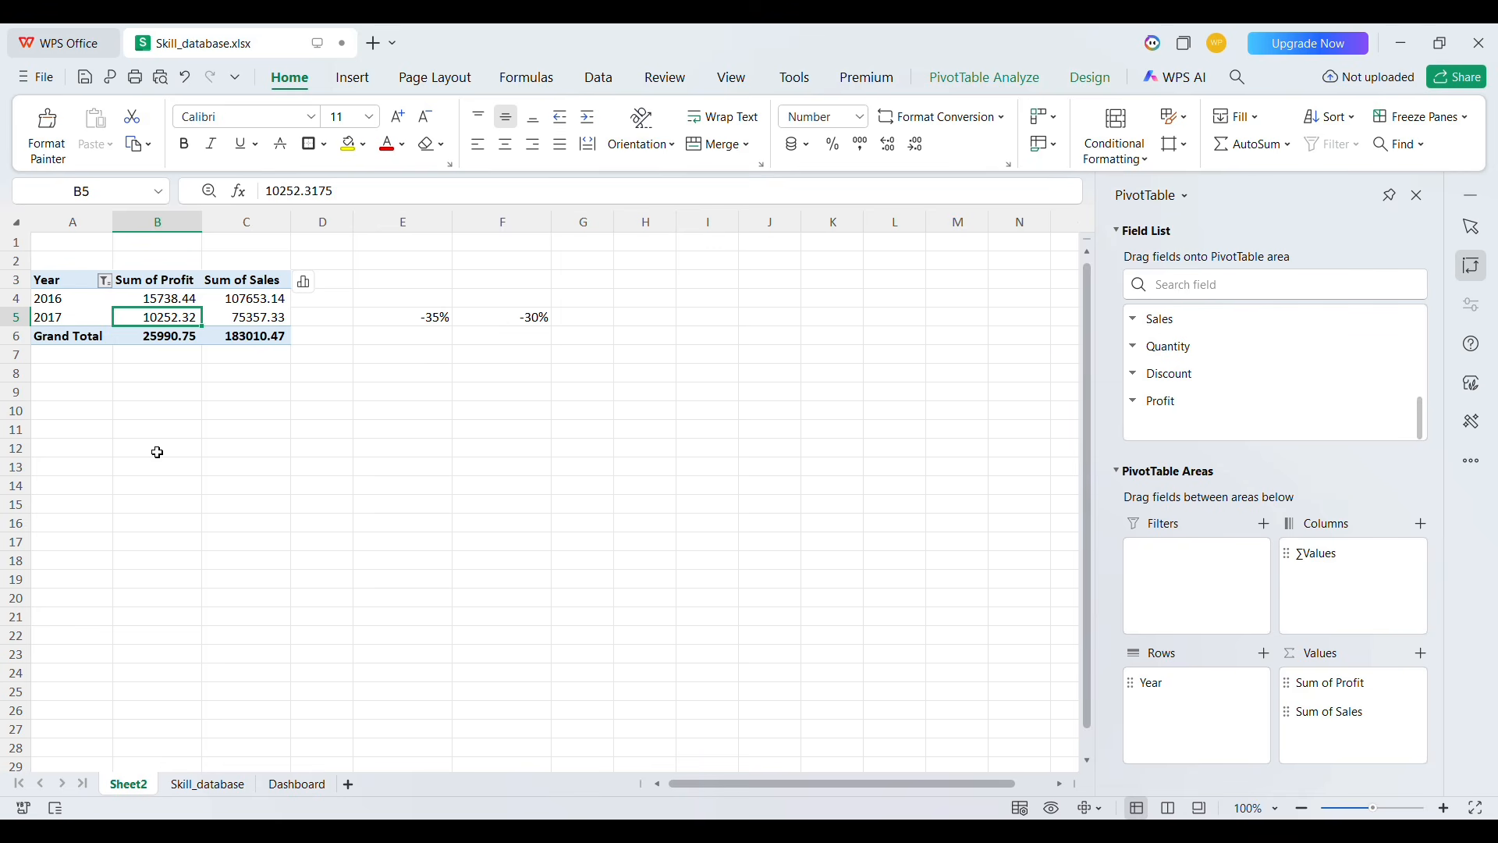
left_click_drag(78, 283, 264, 347)
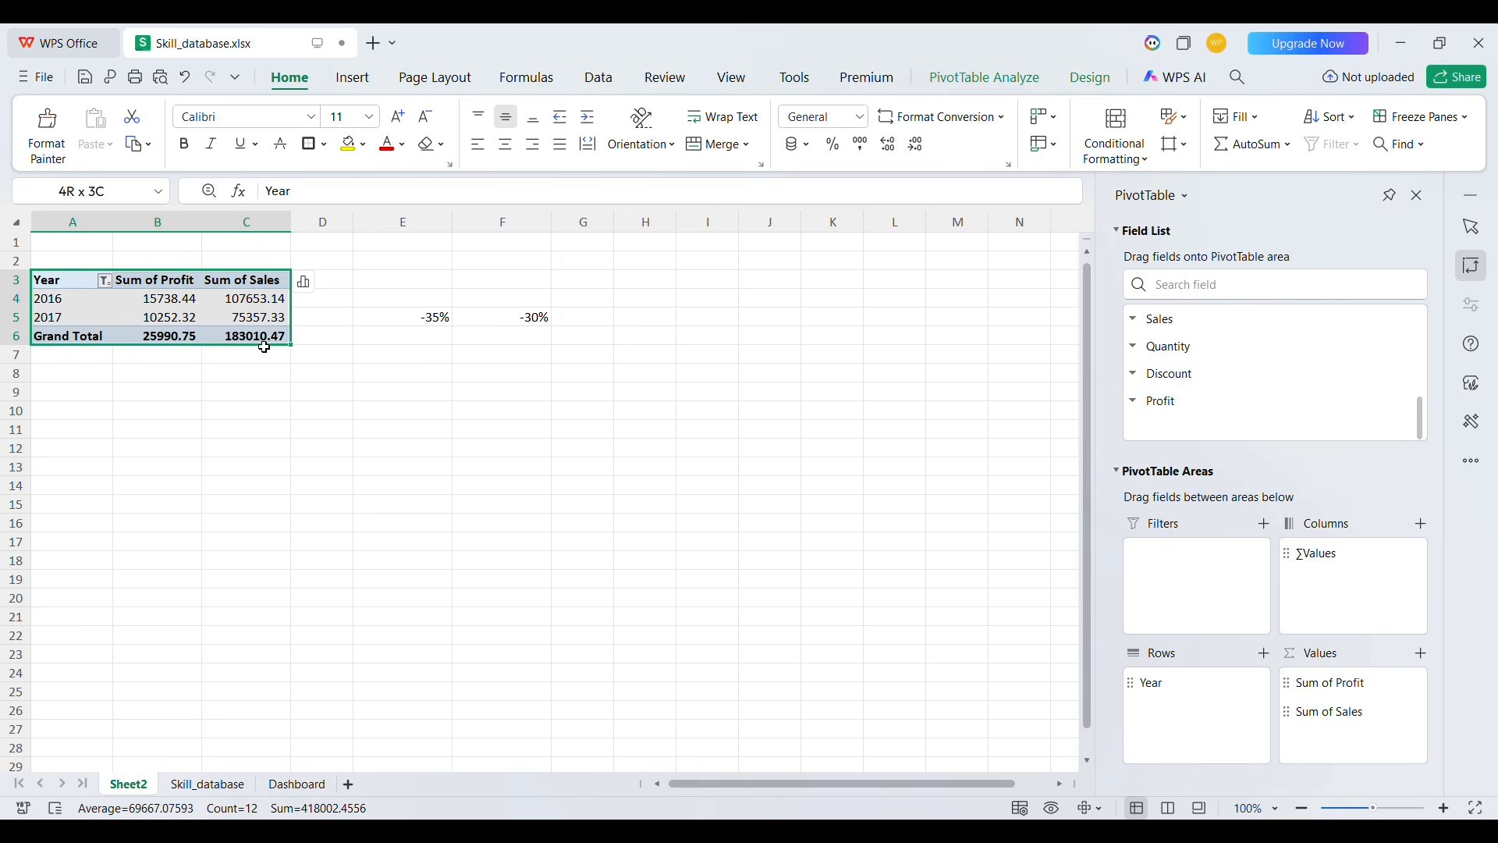
key("ctrl+c")
left_click(76, 431)
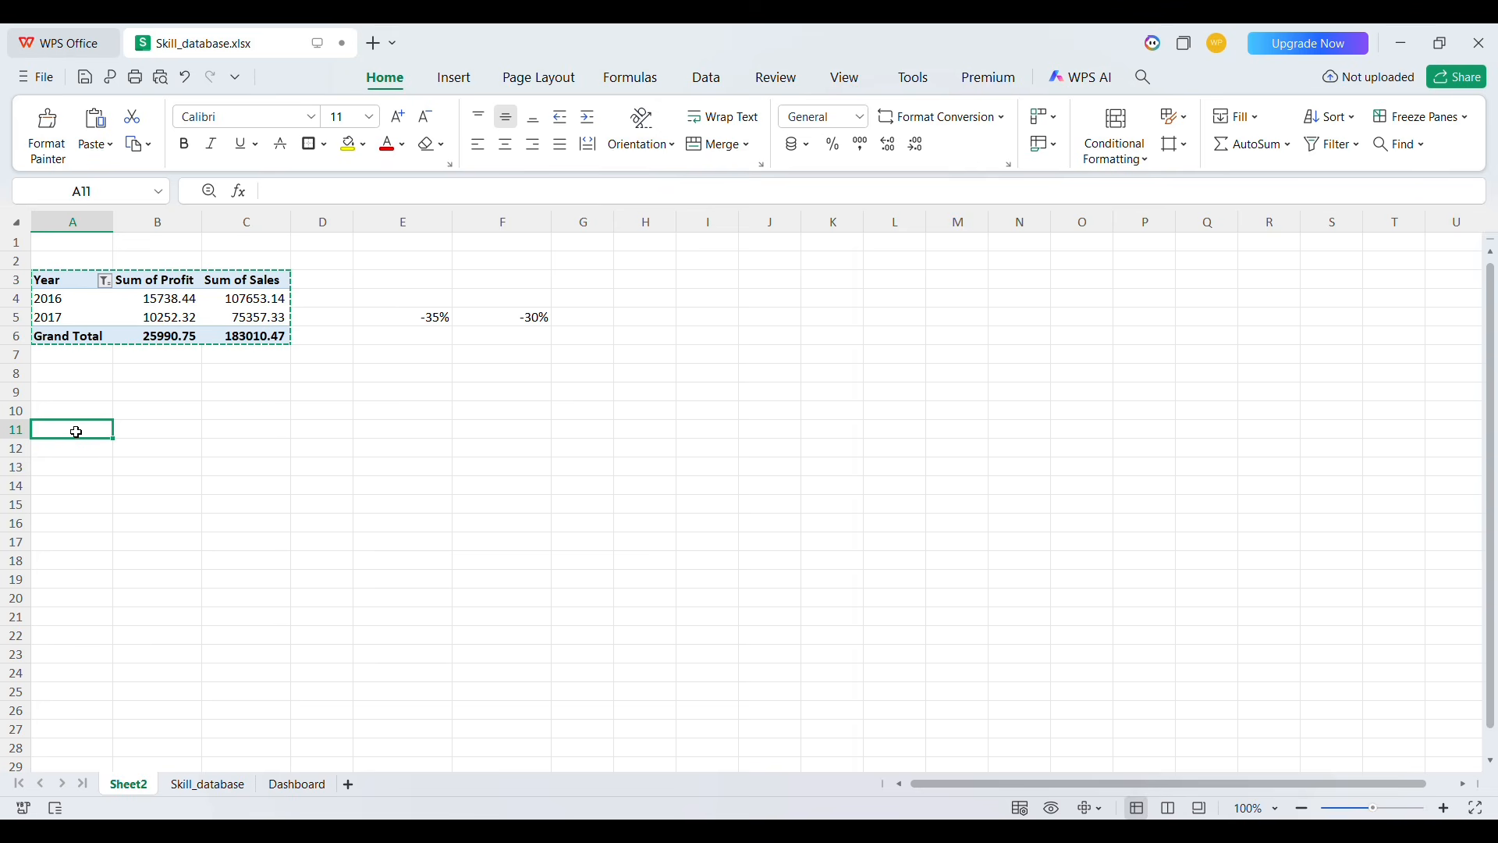
key("ctrl+v")
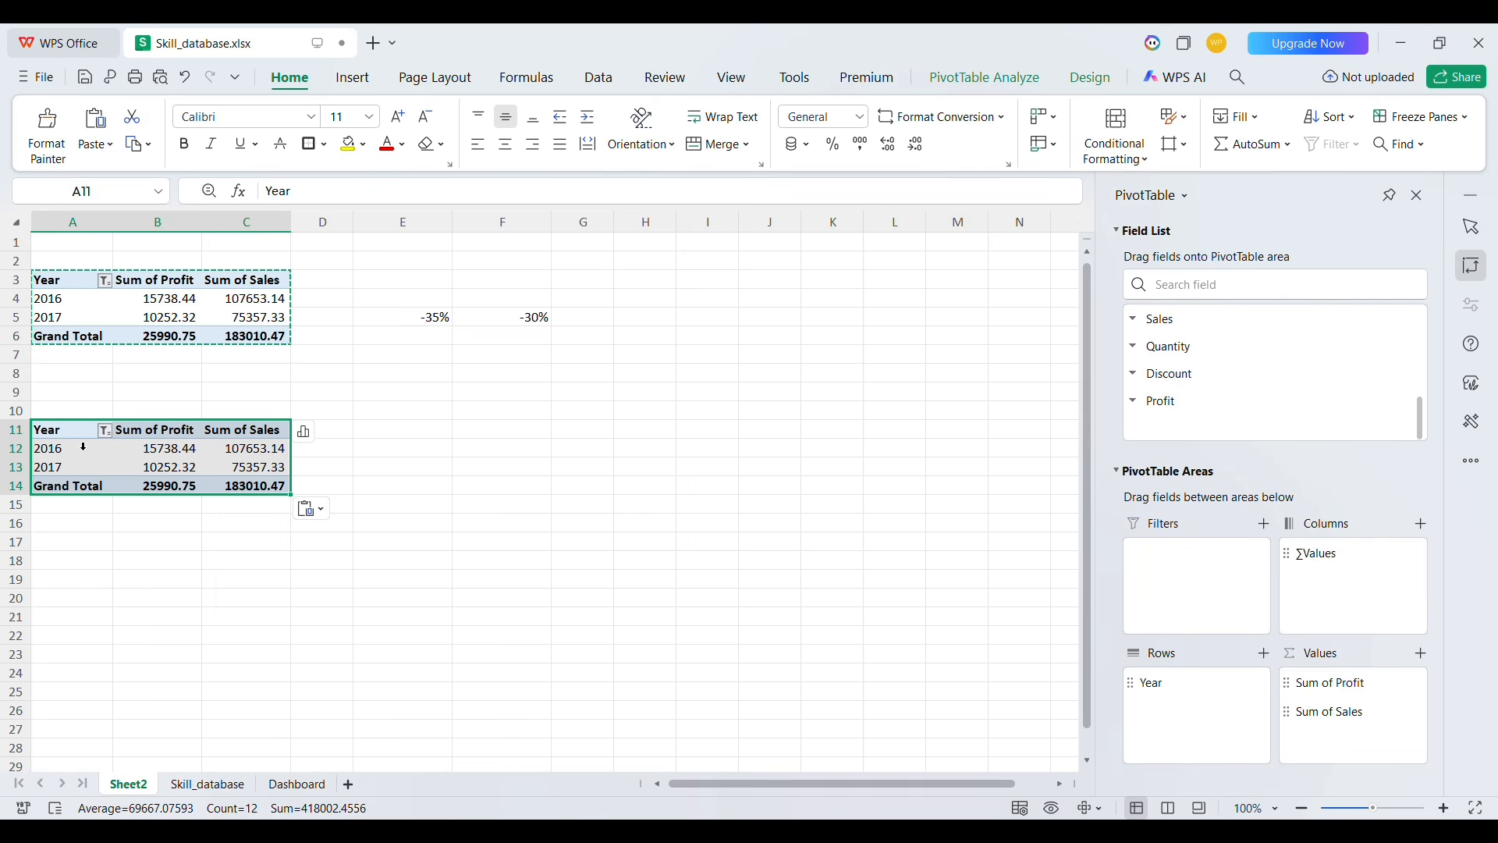
In the copied pivot table, add the Category field to Rows and remove Year
left_click(64, 454)
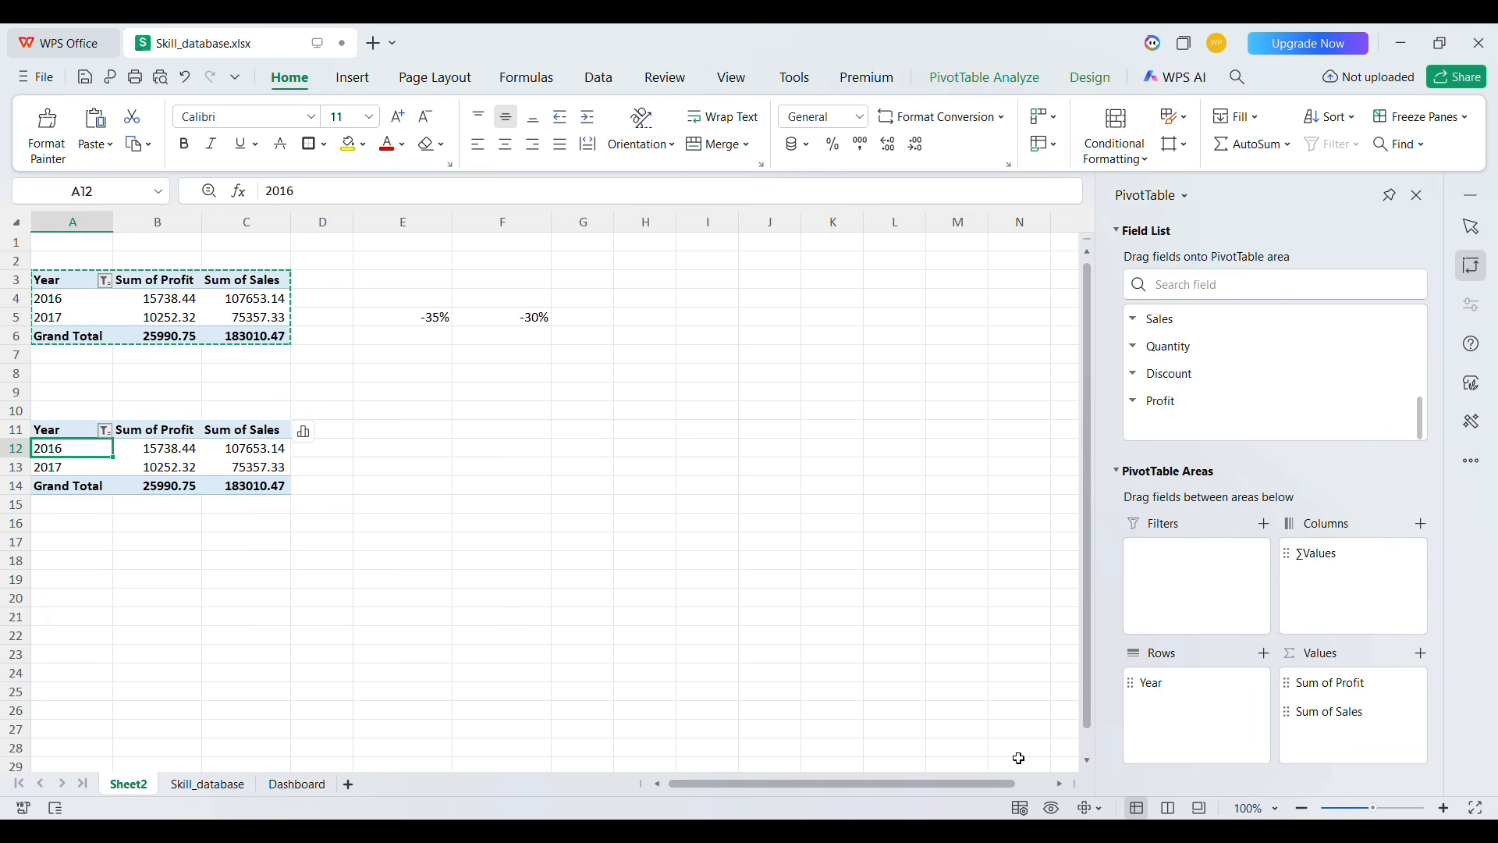
left_click(1251, 298)
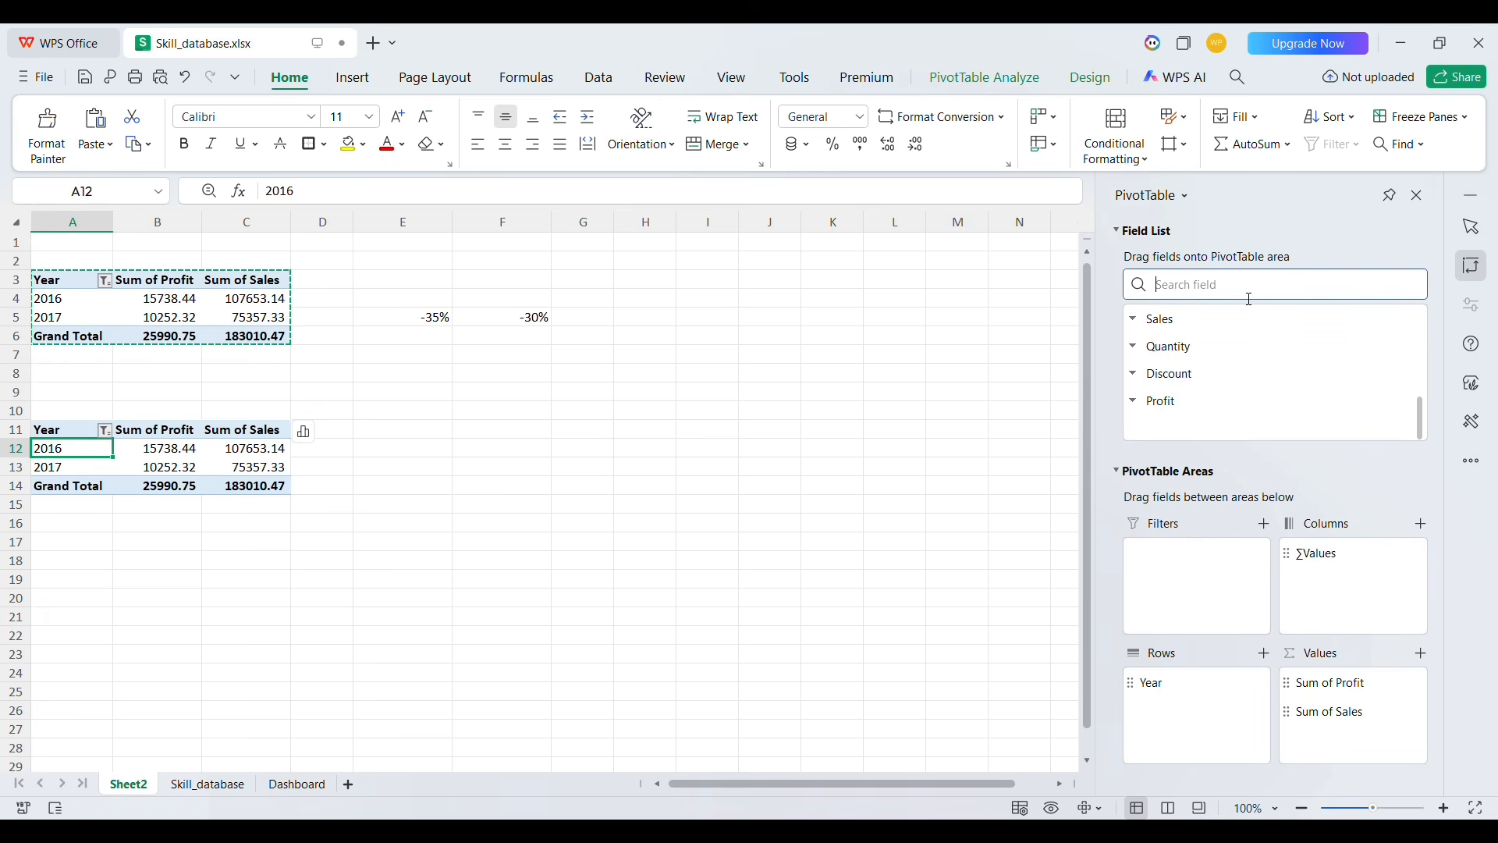
type("cat")
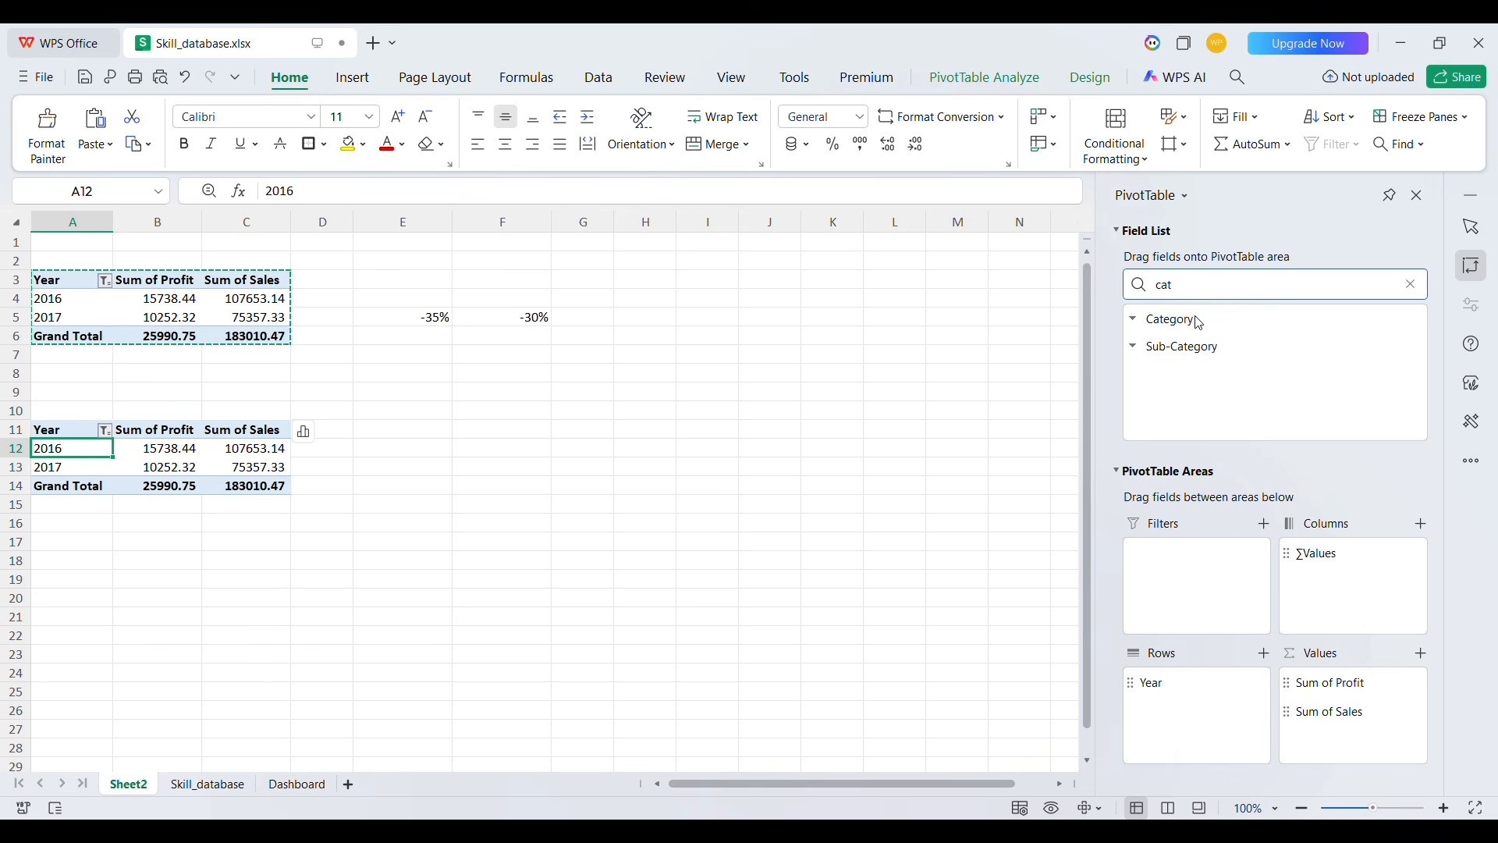
left_click_drag(1194, 319, 1247, 735)
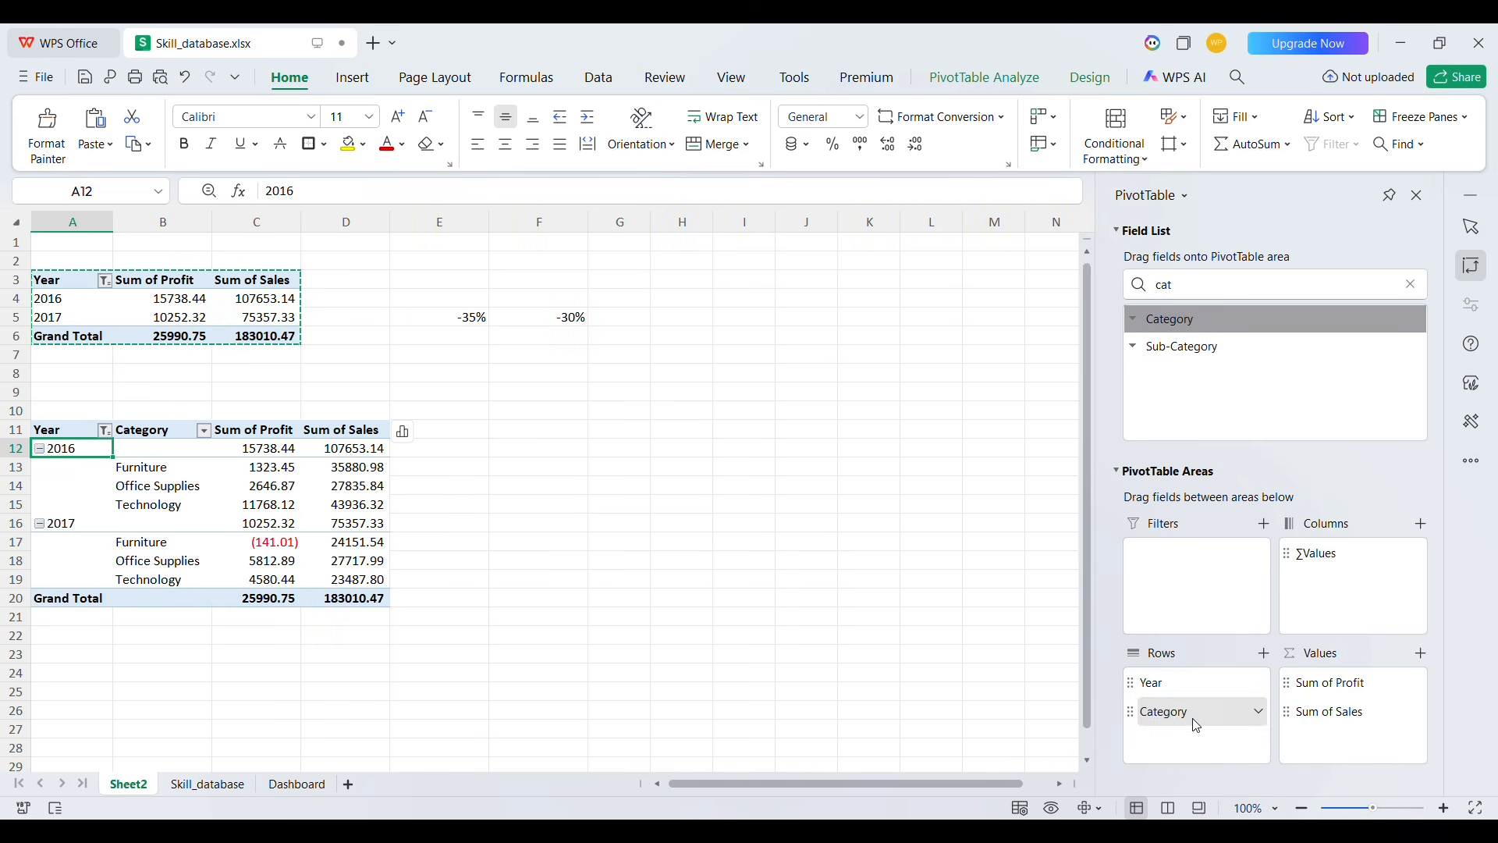
left_click(1309, 626)
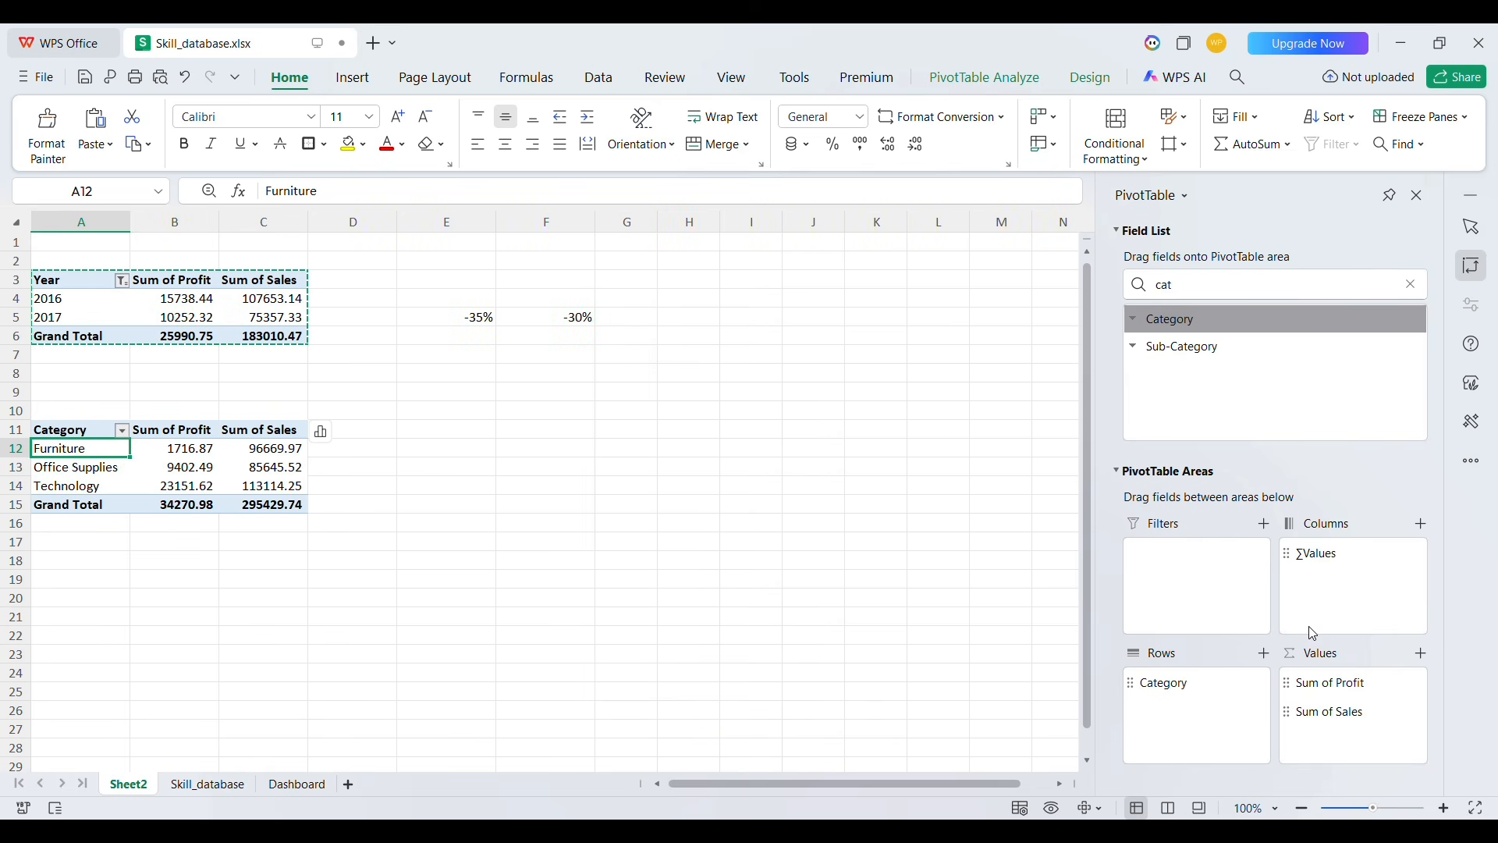
Replace Category with Sub-Category in the copied pivot's rows and remove Sum of Profit from its values
double_click(1242, 297)
type("sub")
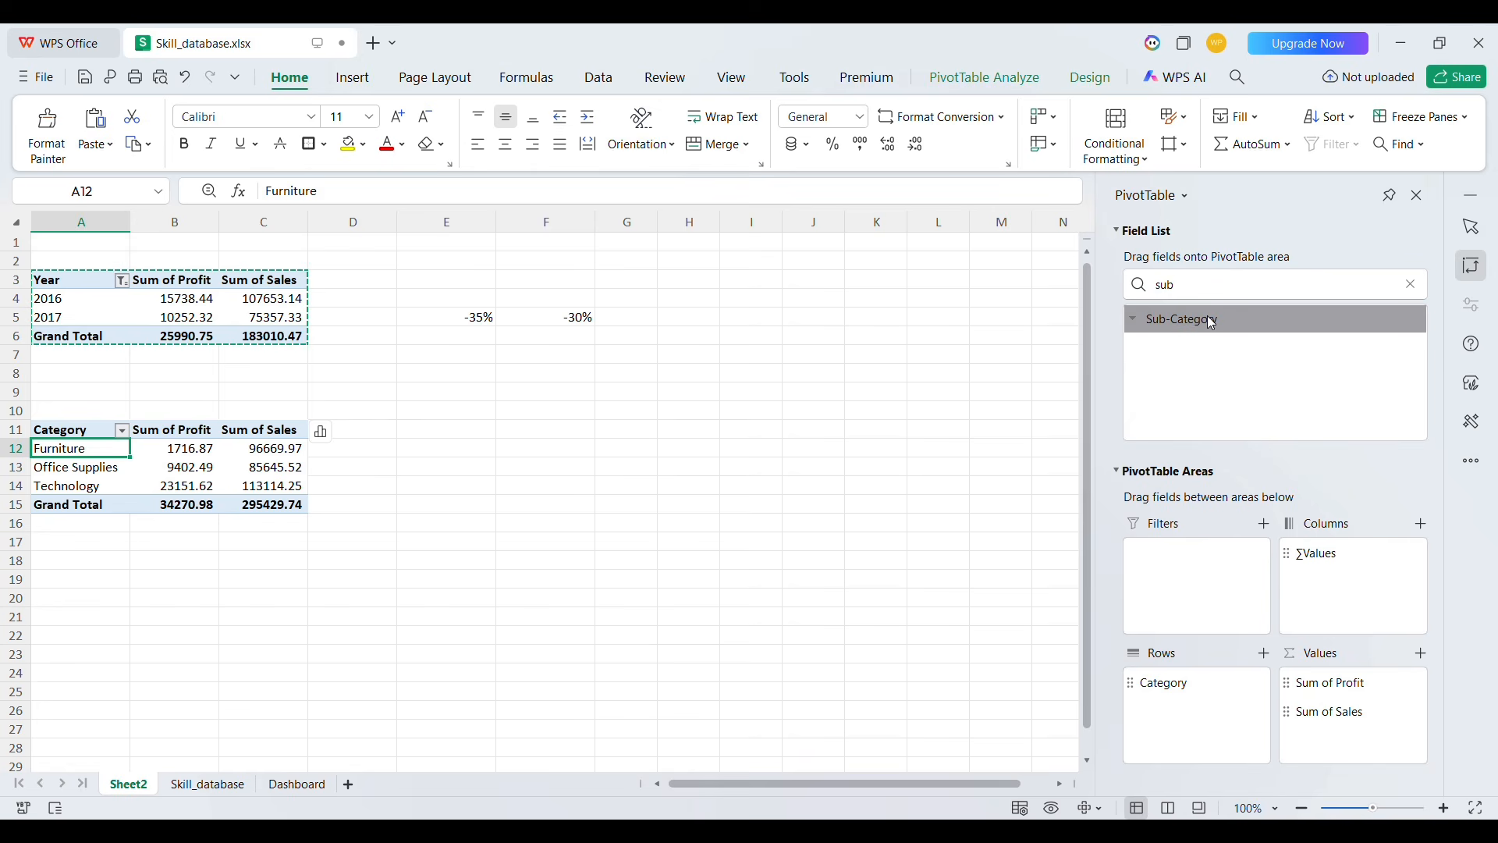
left_click_drag(1215, 319, 1192, 723)
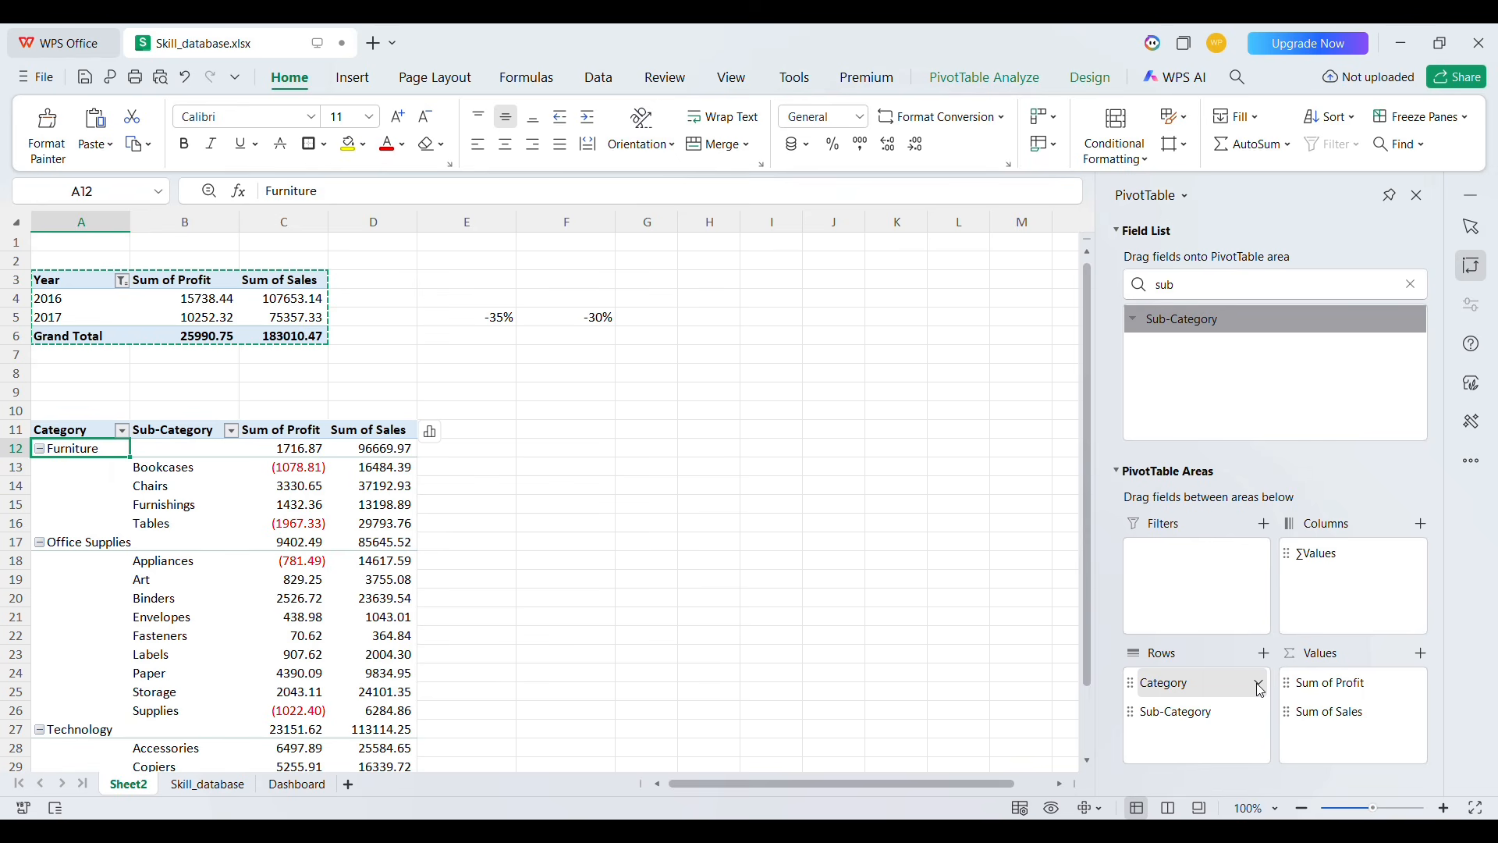
left_click_drag(1261, 690, 1324, 627)
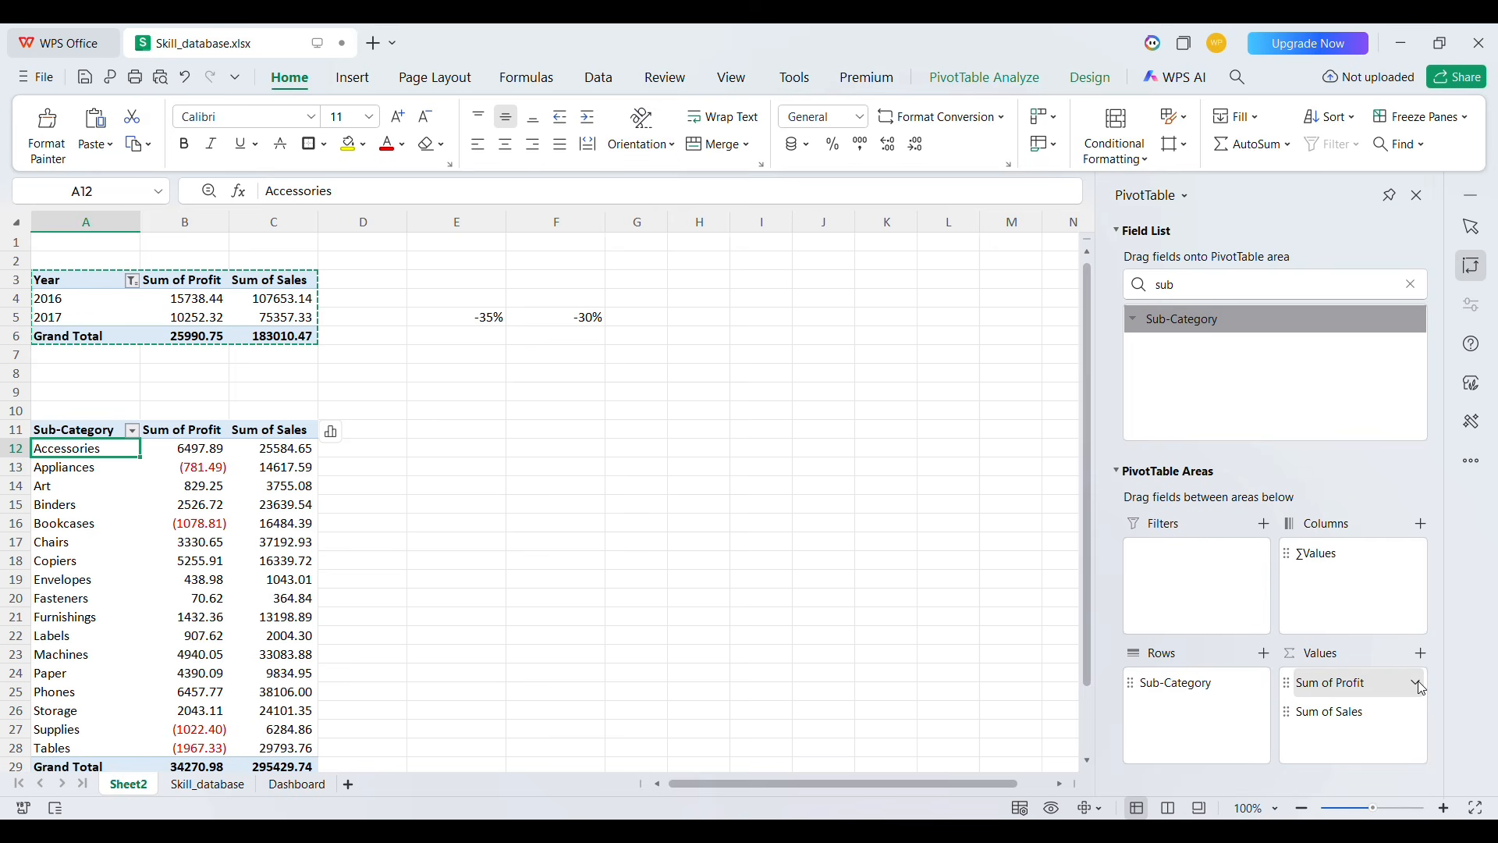
left_click_drag(1331, 683, 1352, 629)
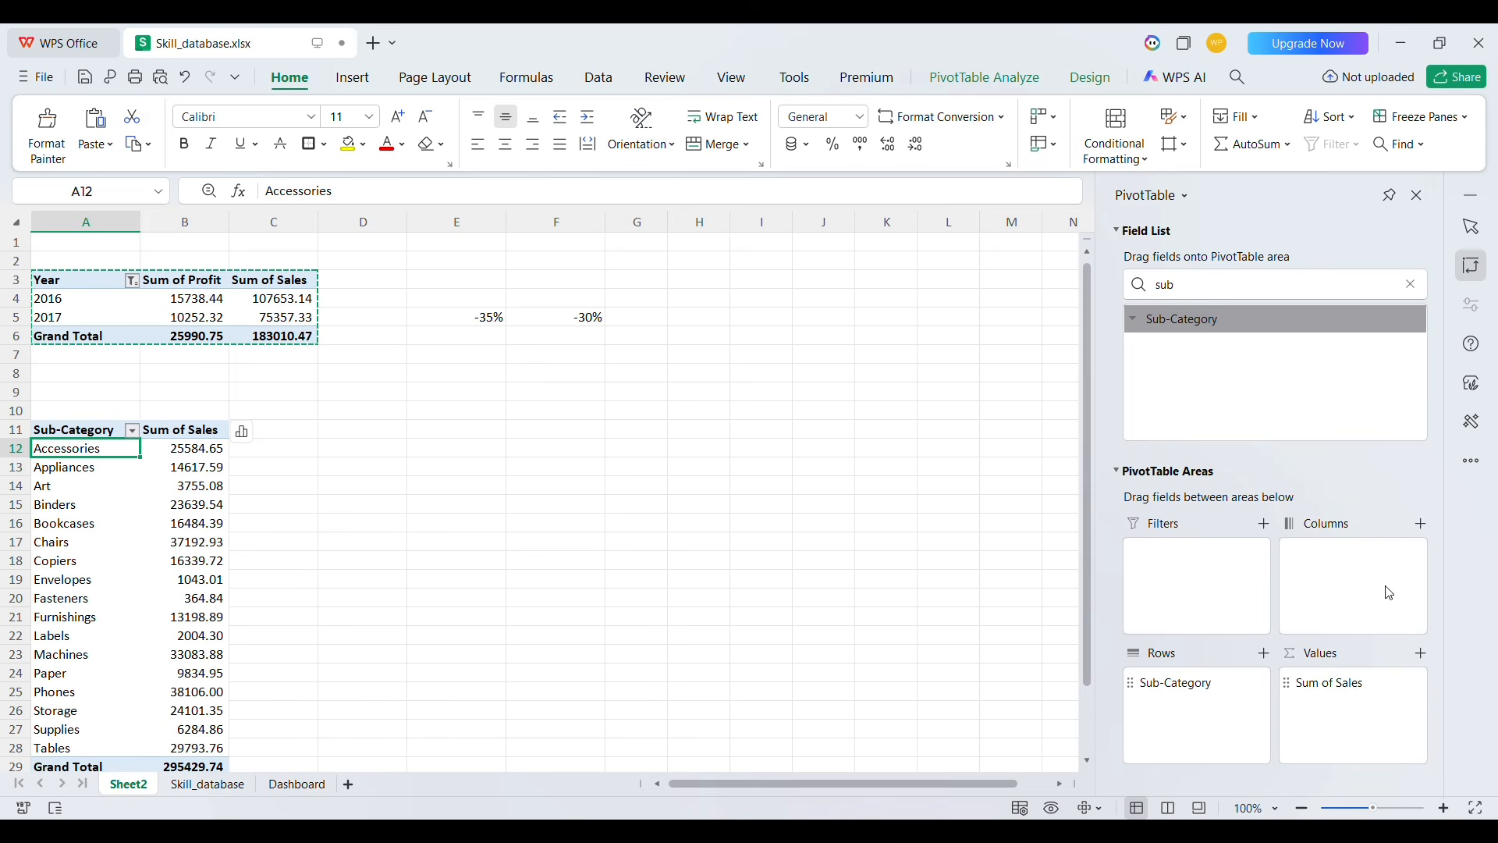
Search the field list for Year and add it to the copied pivot table's Columns area
double_click(1186, 290)
type("ye")
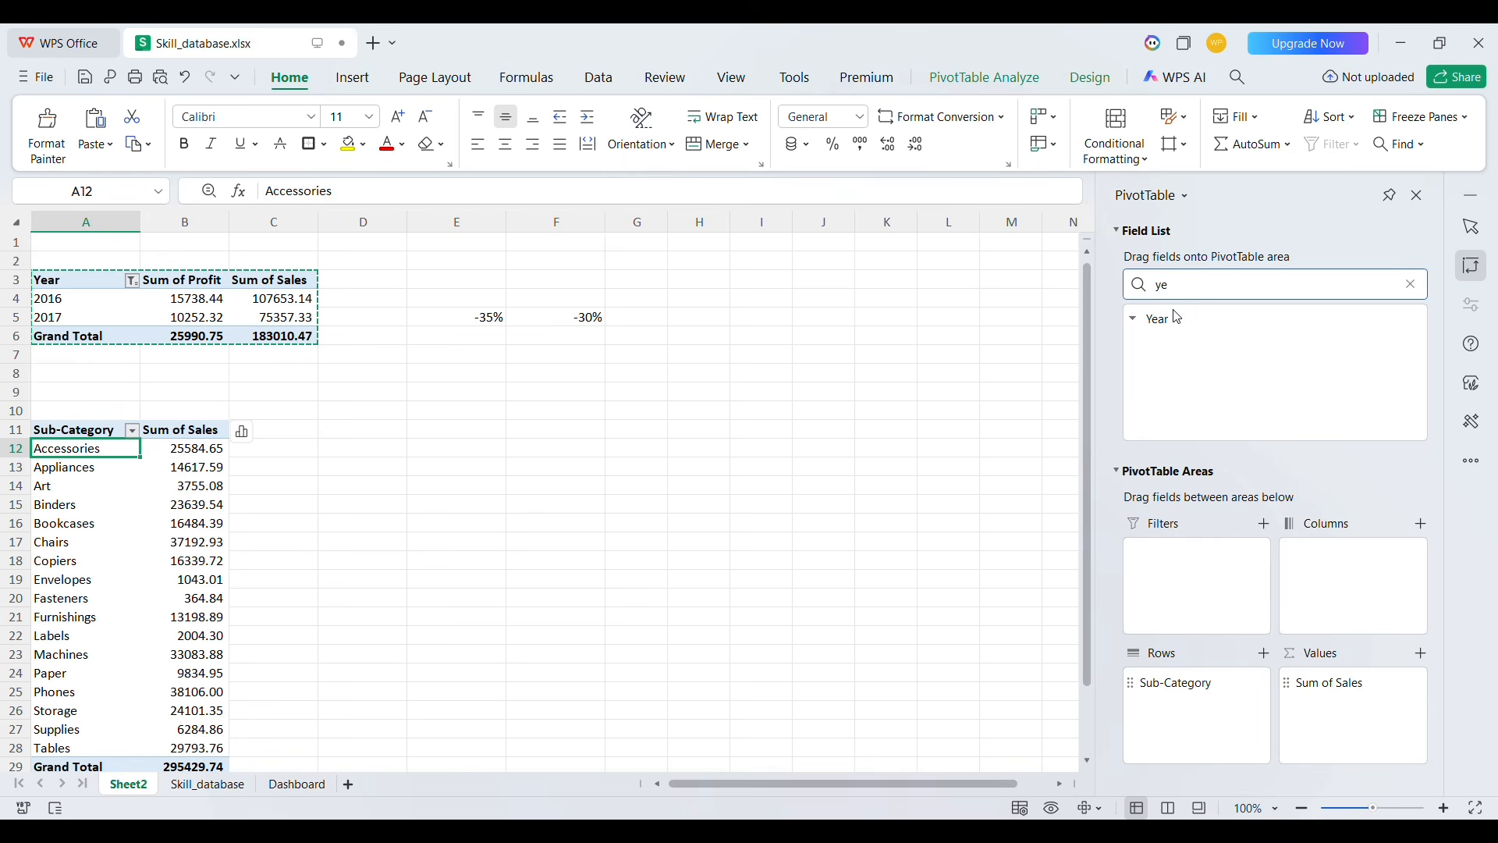
left_click_drag(1173, 337, 1339, 585)
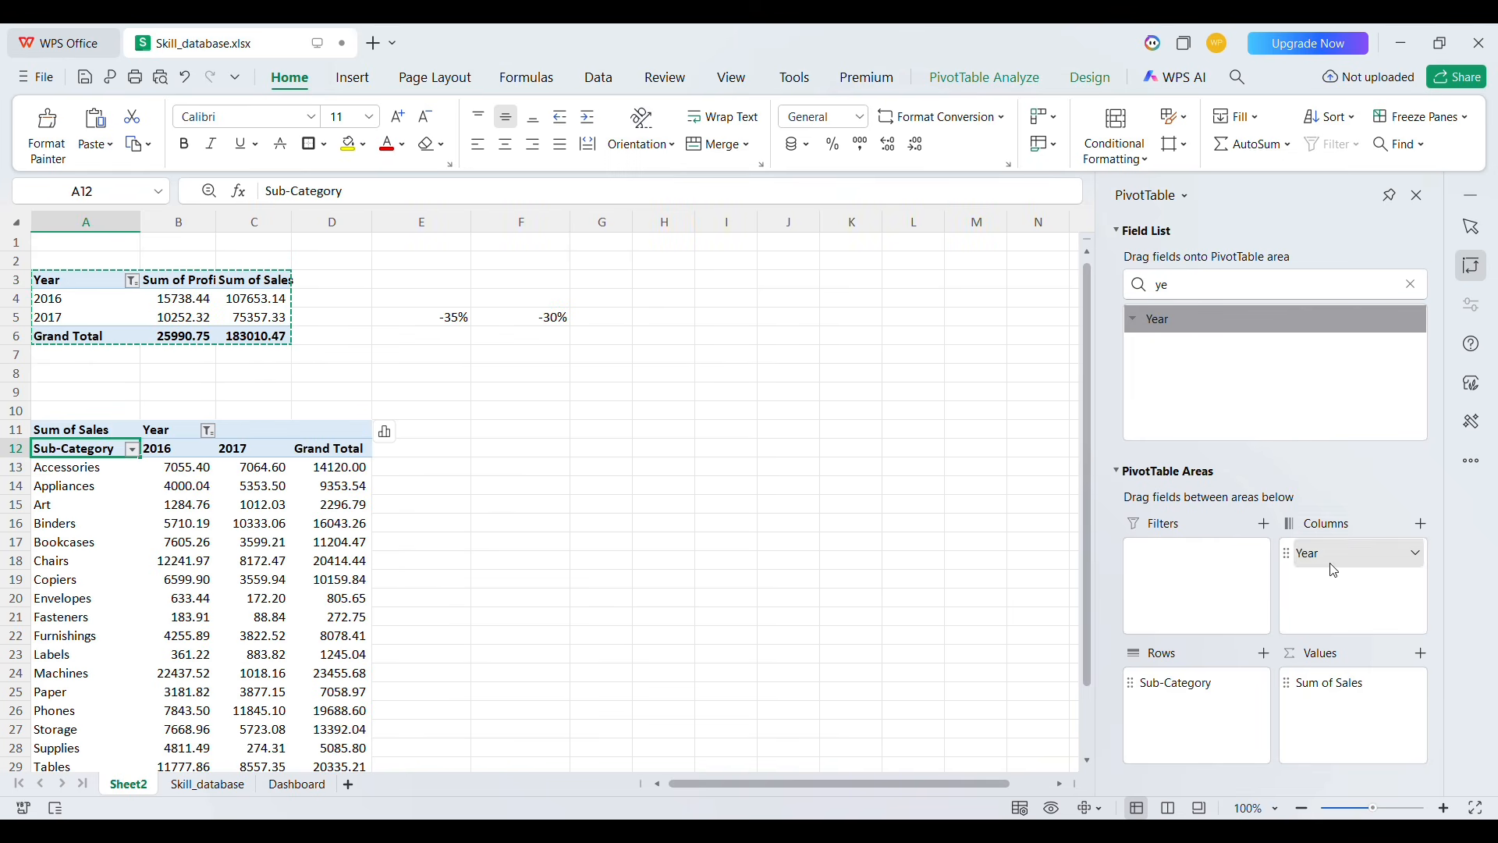
Turn off the Grand Total column for rows in the copied pivot table
scroll(399, 580, "down", 2)
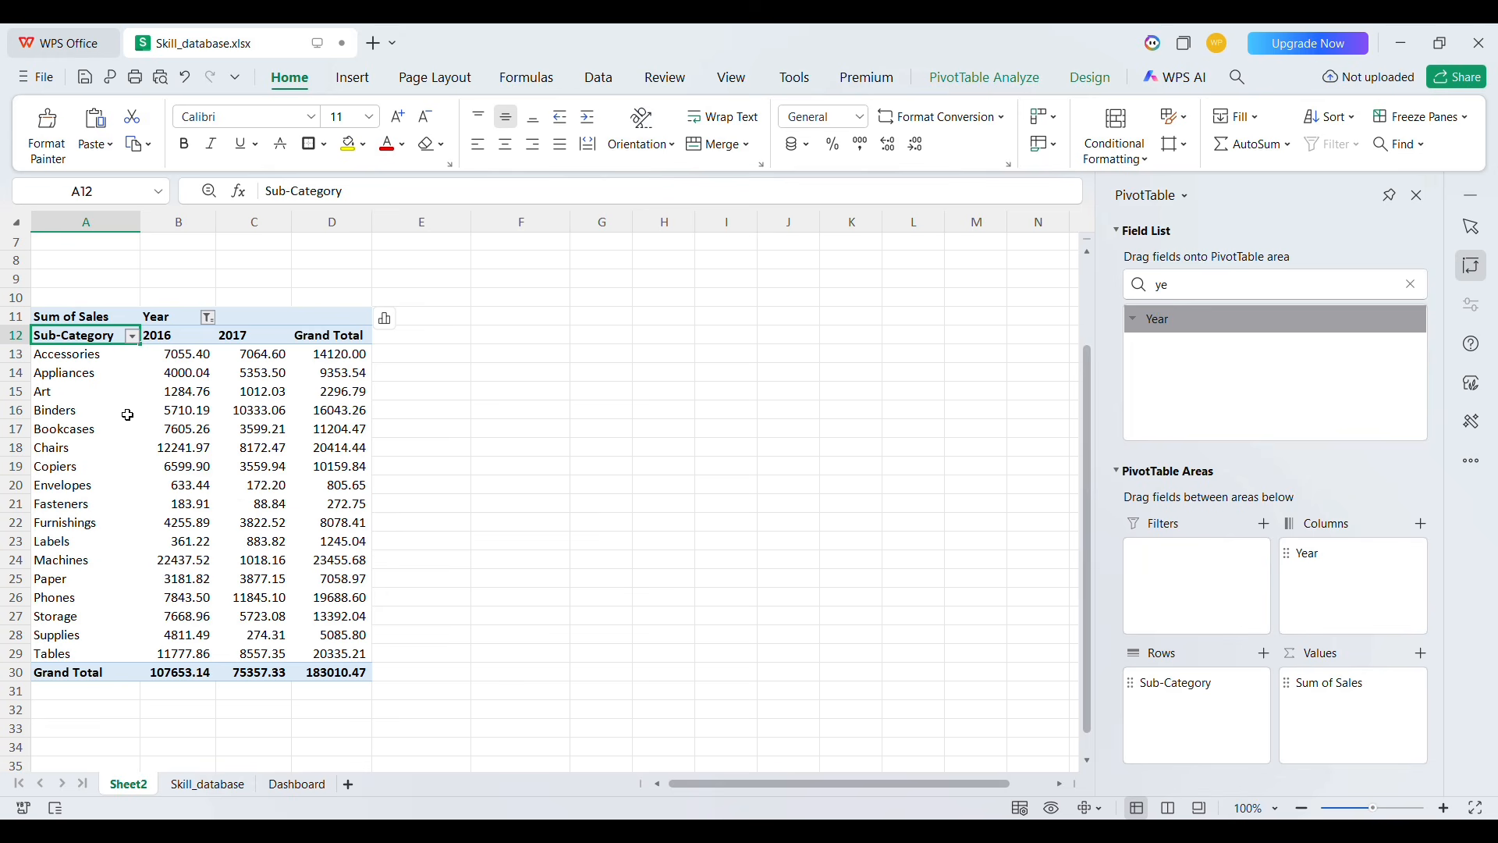
left_click(209, 371)
left_click(257, 380)
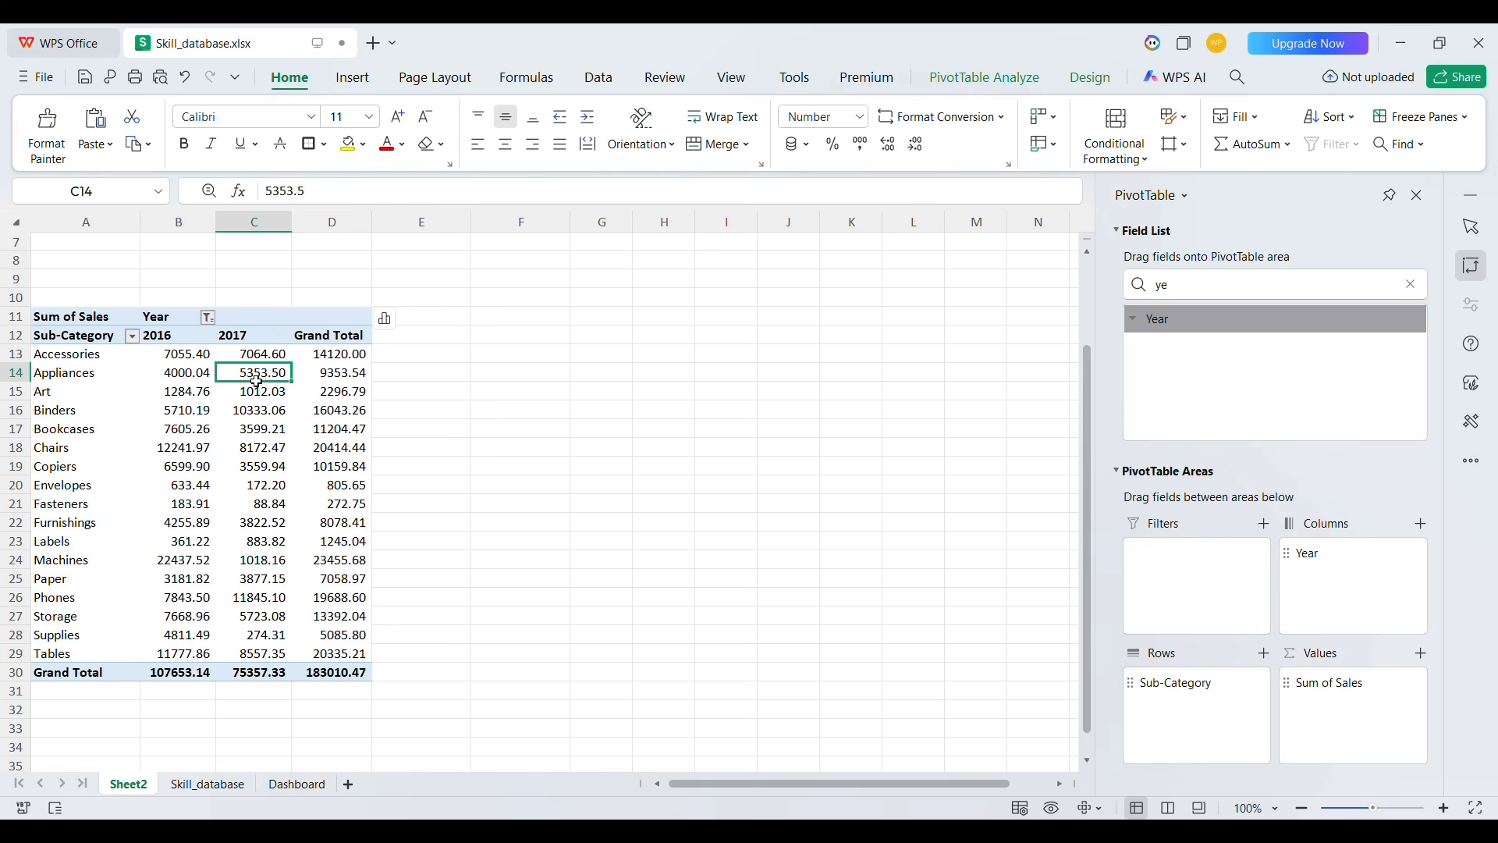
left_click(337, 380)
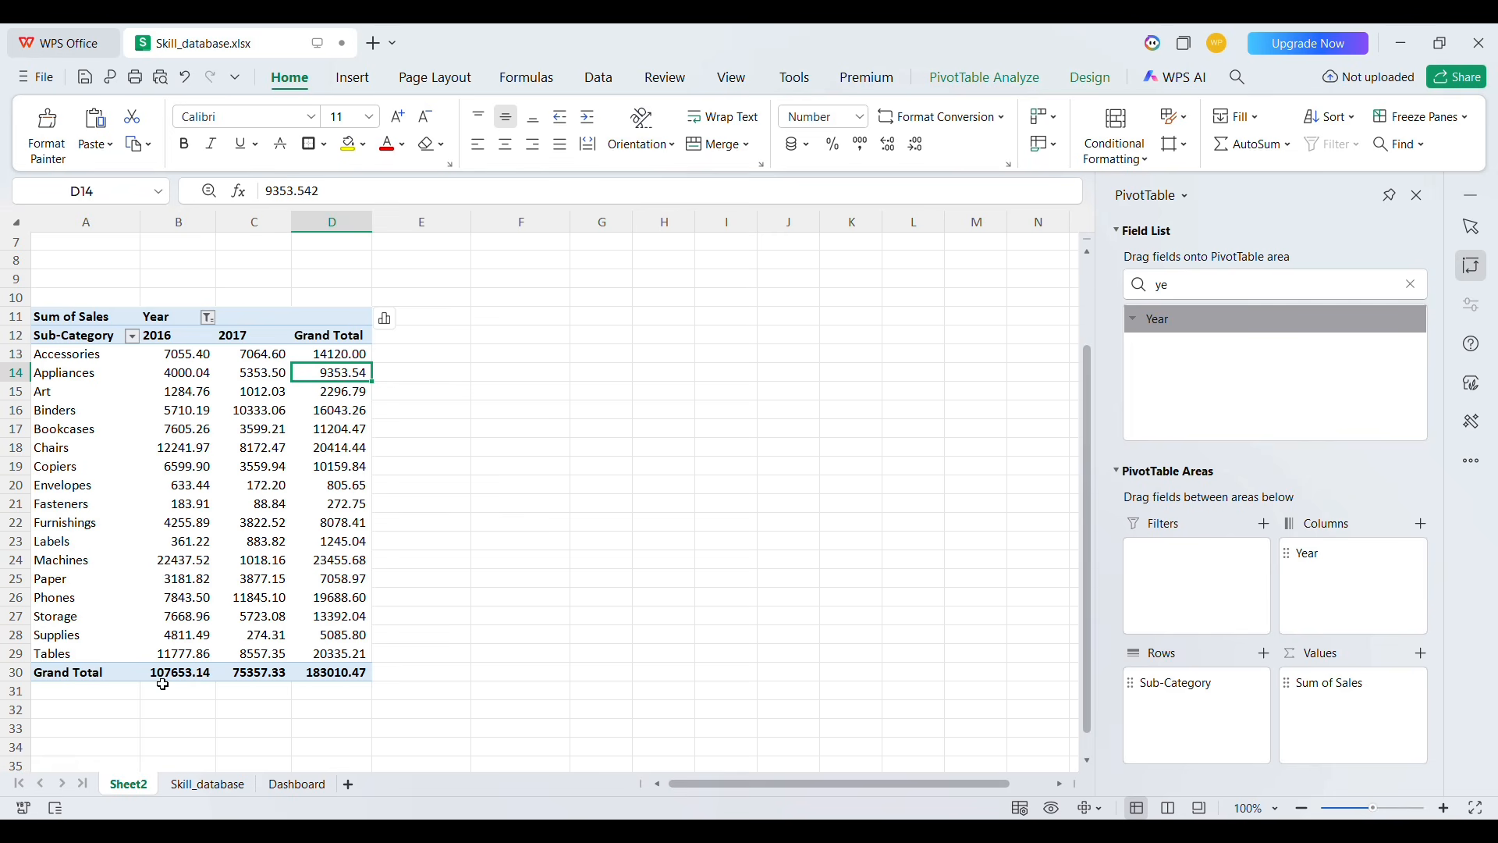
left_click(336, 360)
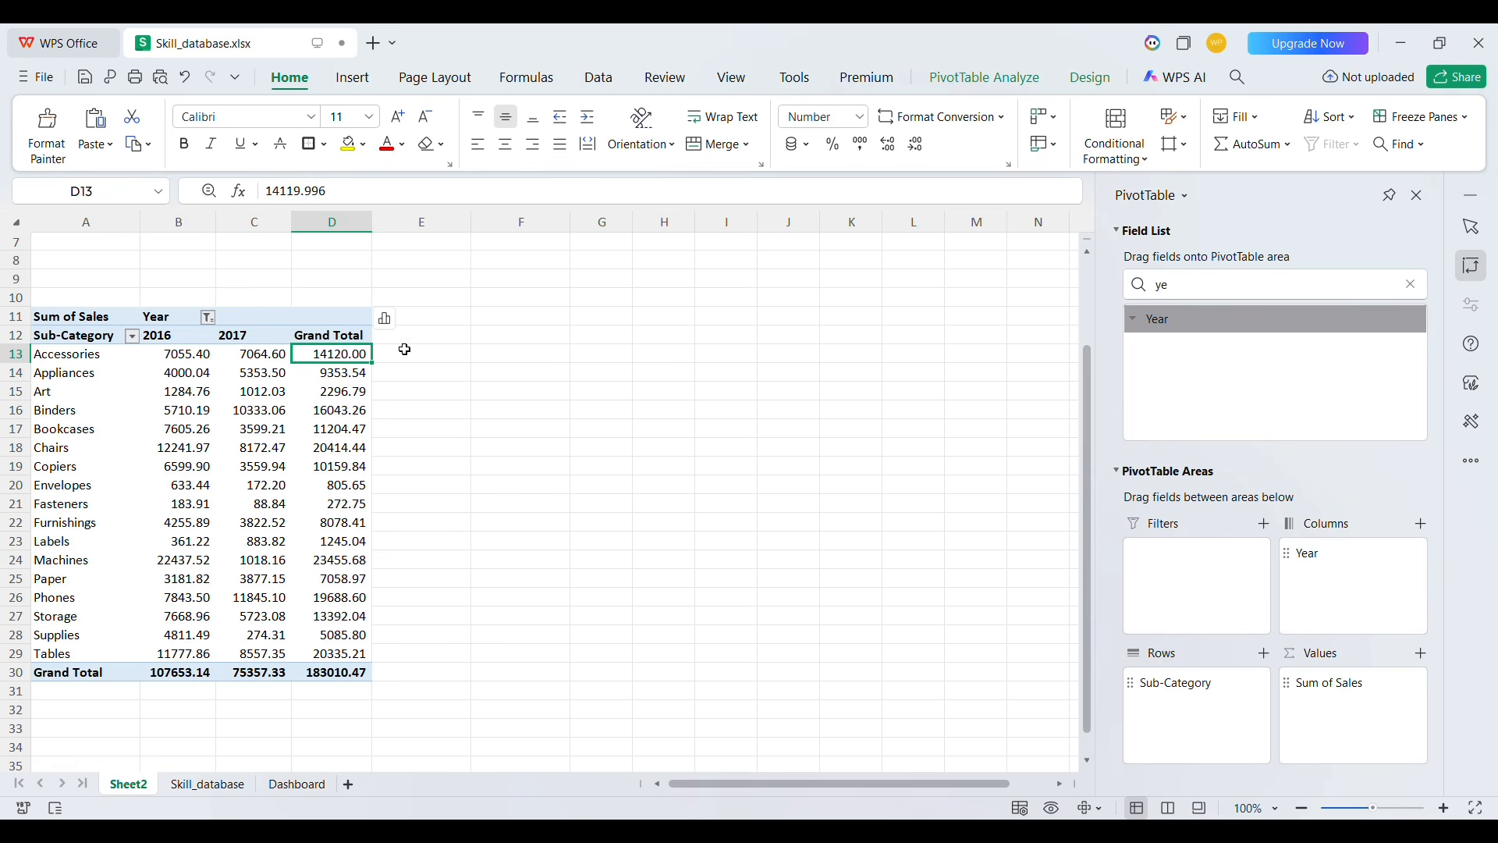
left_click(1096, 78)
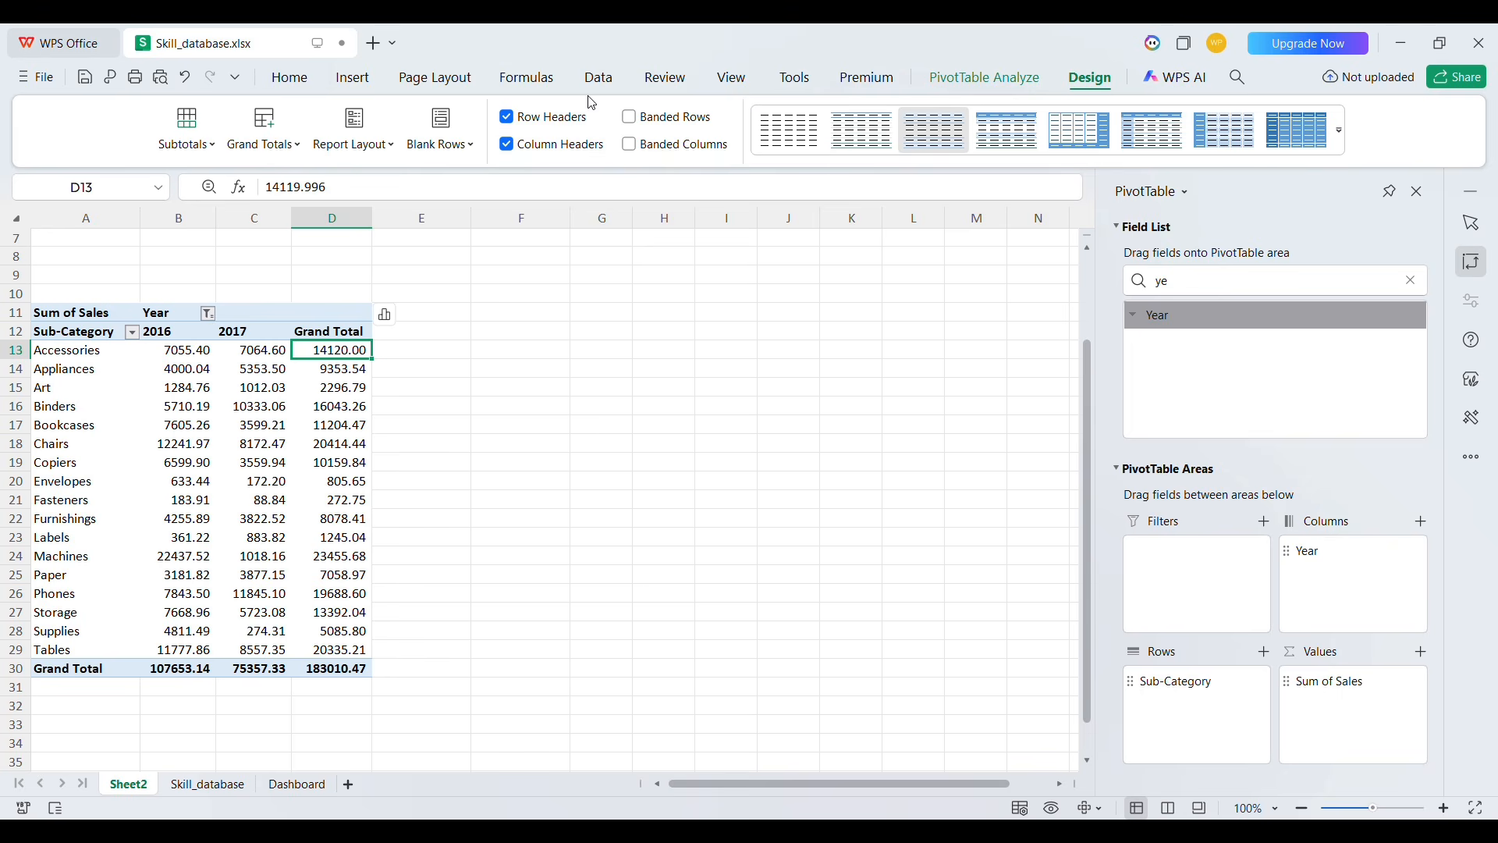
left_click(284, 155)
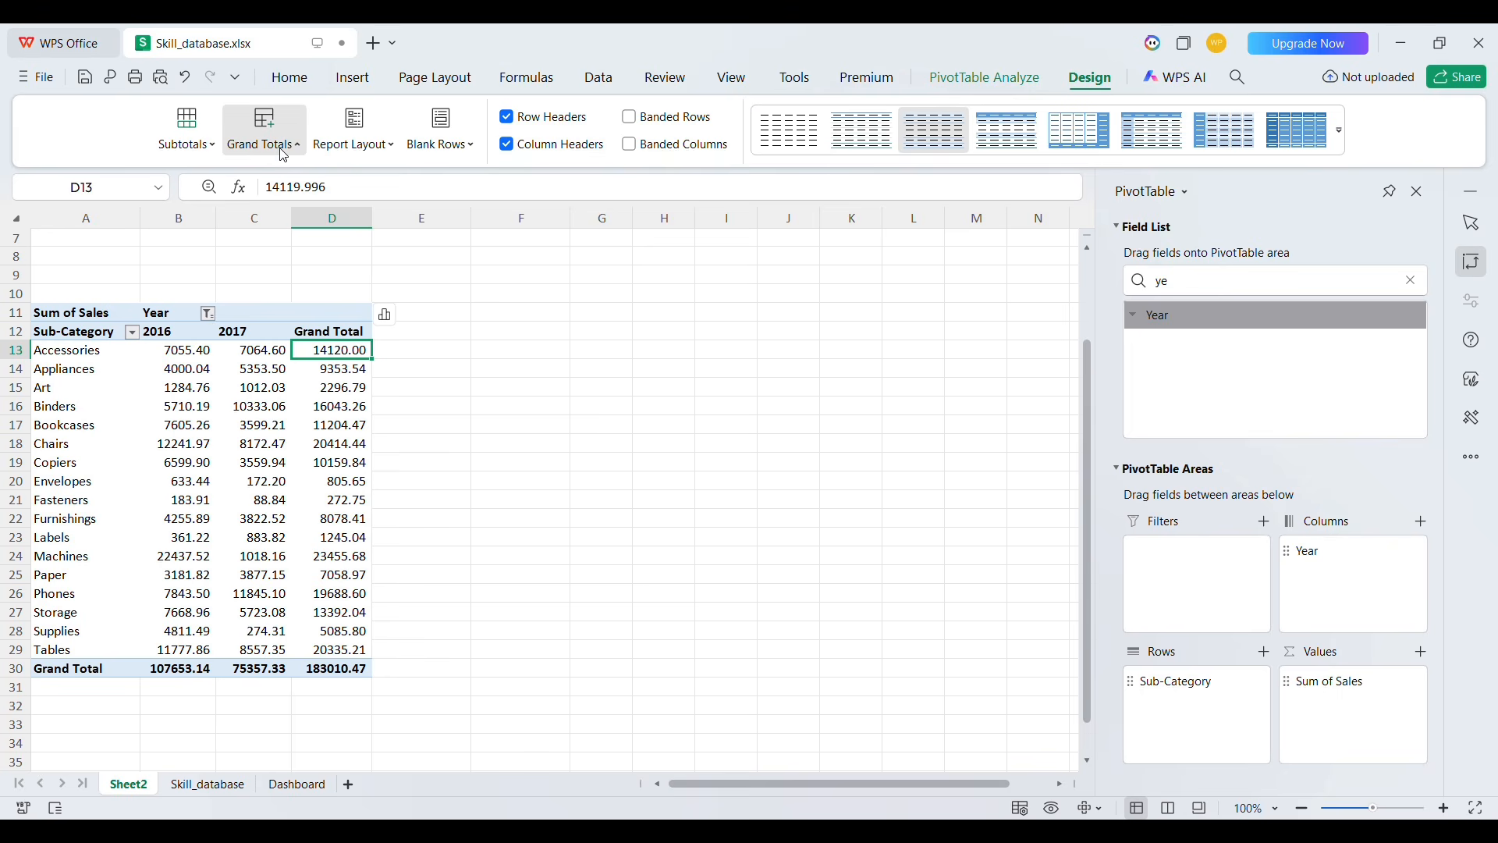
left_click(330, 304)
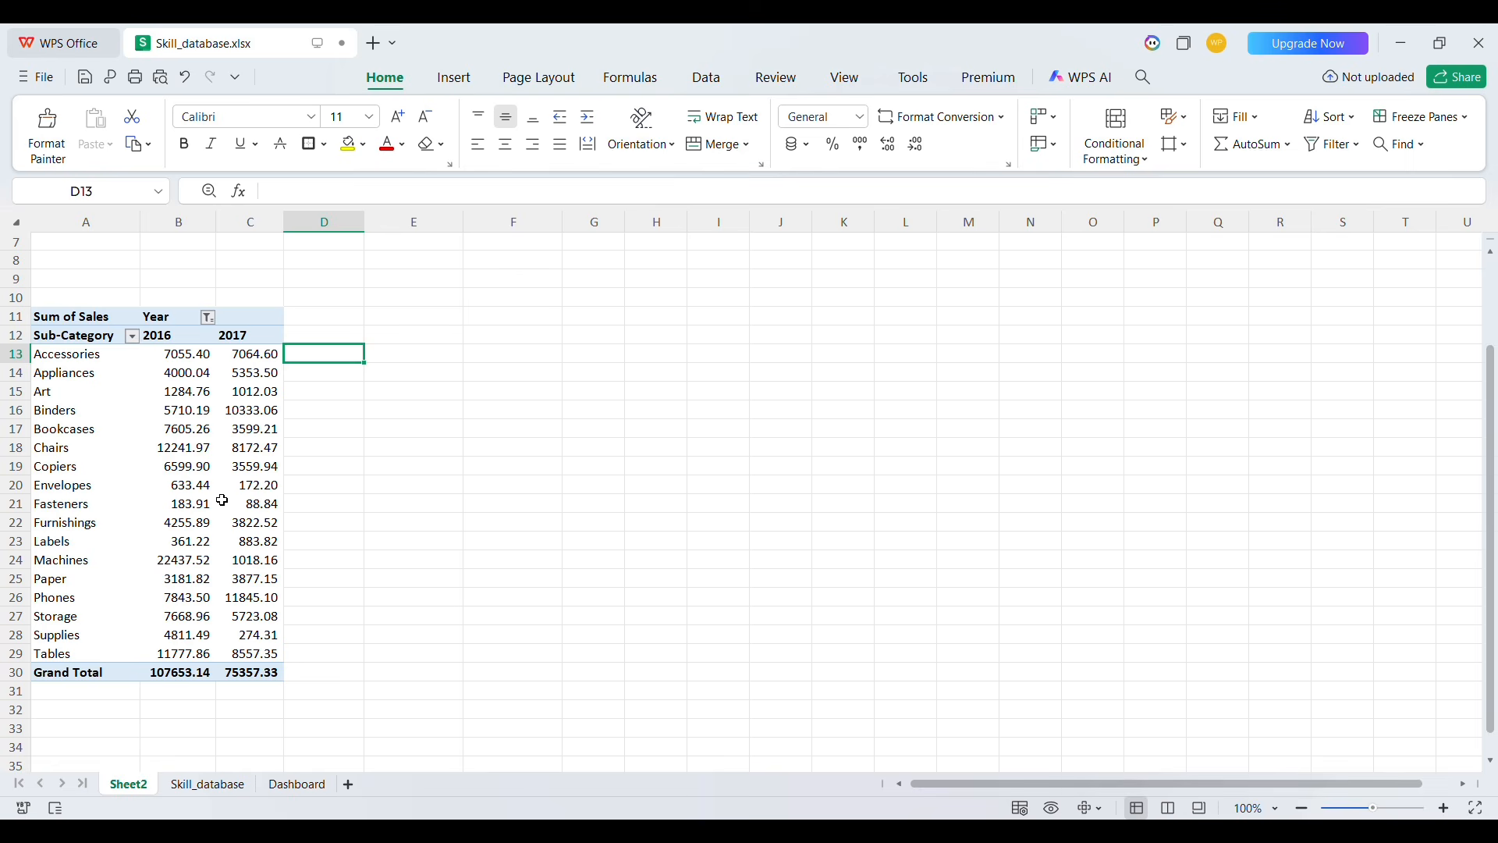
Sort the copied pivot's sub-categories by 2016 sales descending and keep only the top 10
left_click(187, 428)
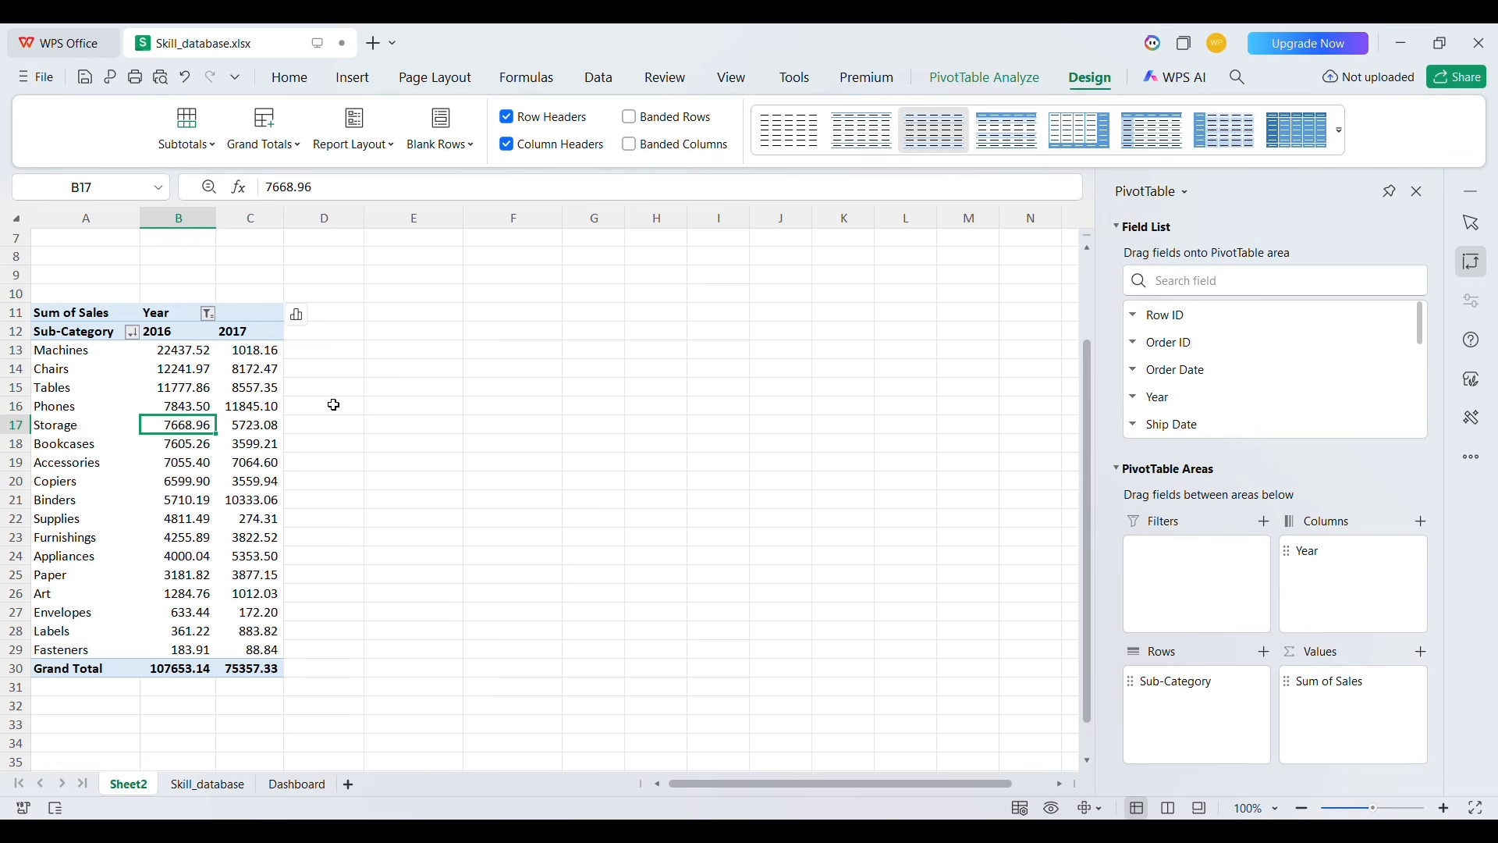
left_click(92, 395)
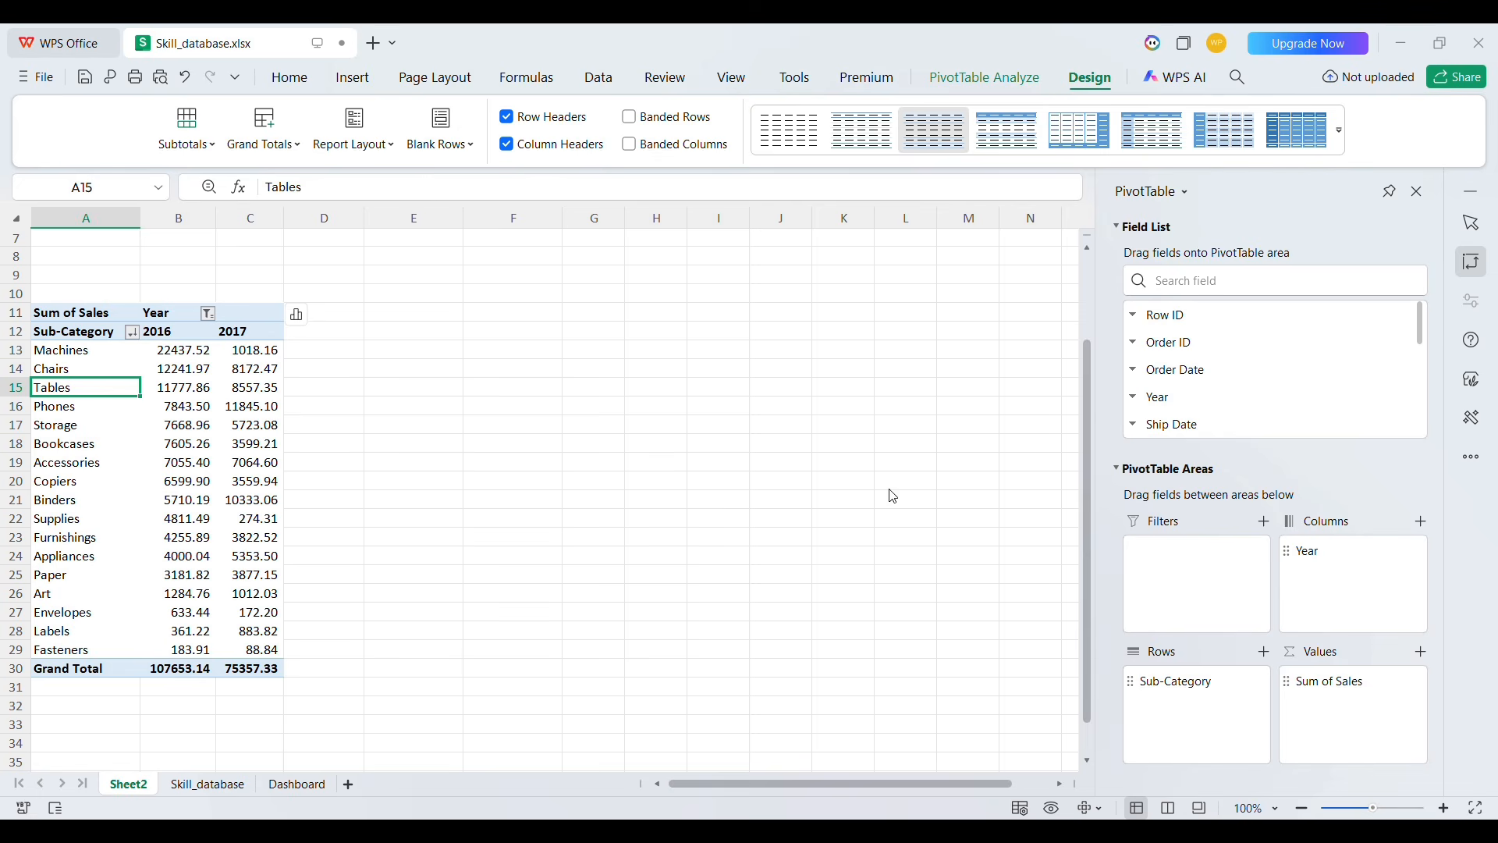
left_click(919, 482)
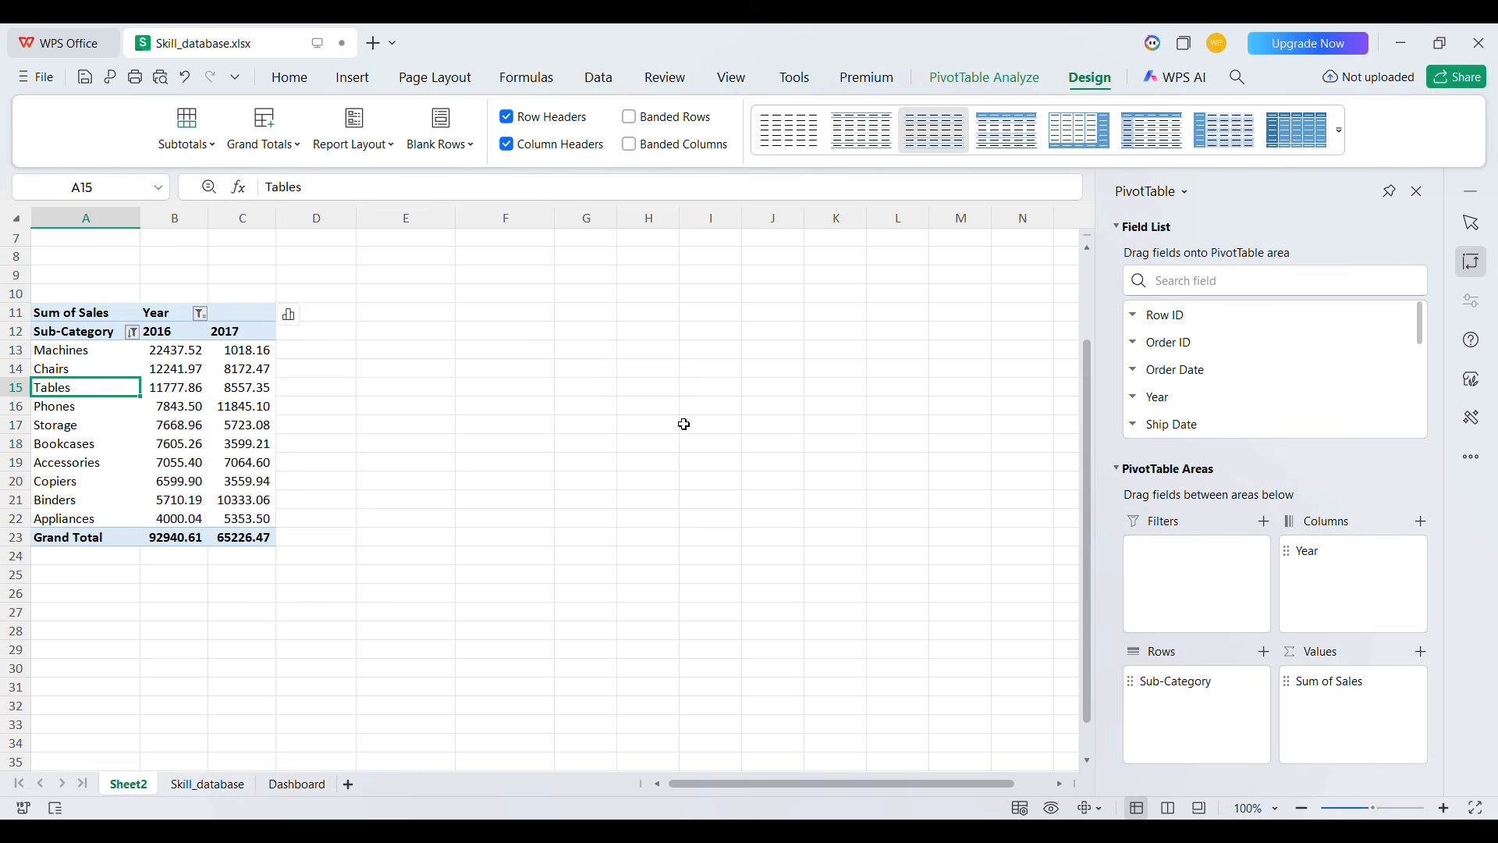
Link cell F12 to A12 and fill the formula through H23 to mirror the pivot values
left_click(487, 334)
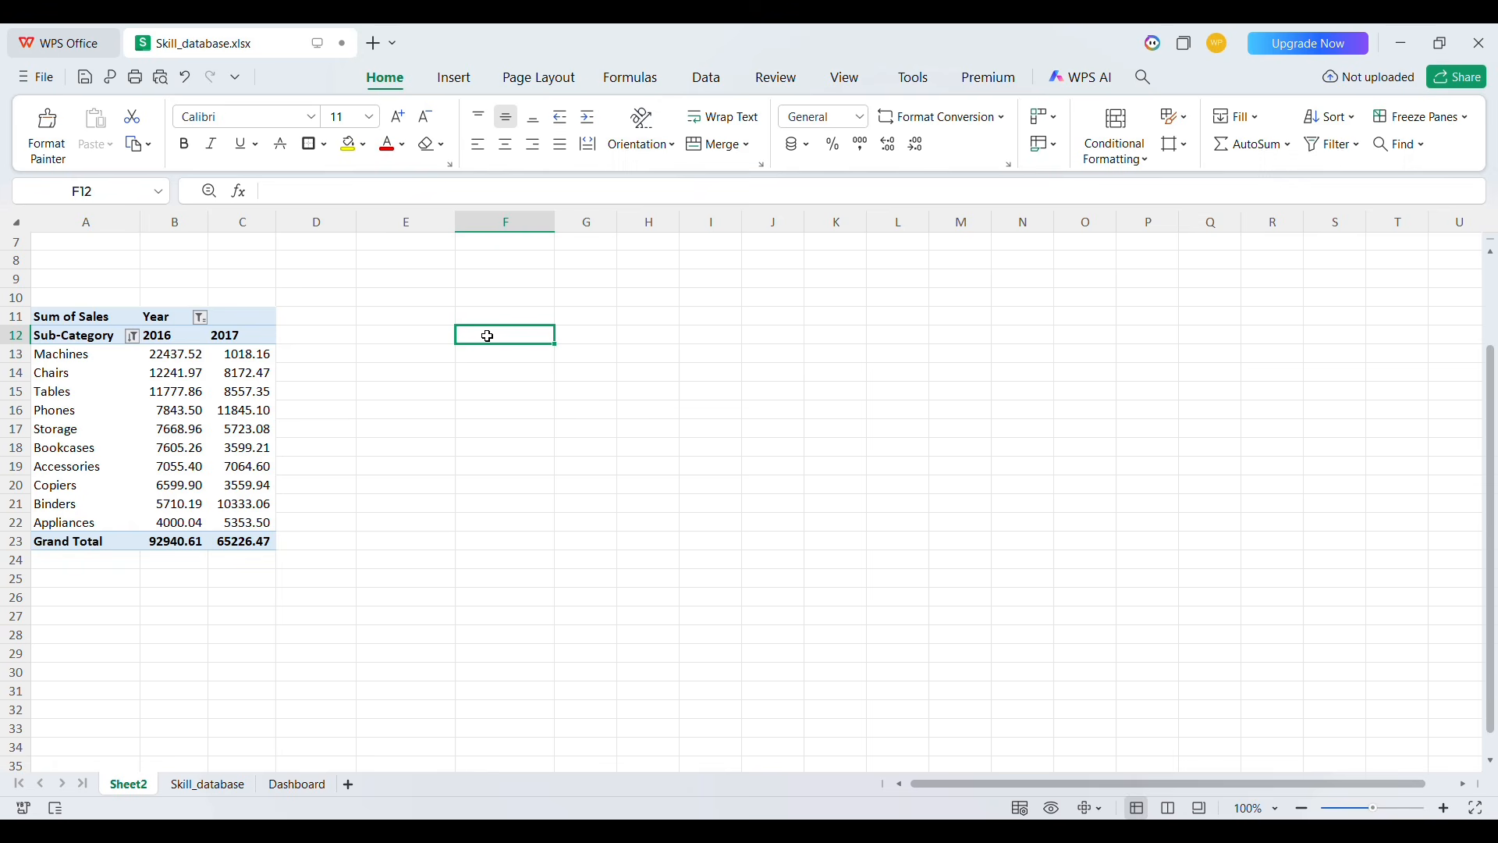
type("=")
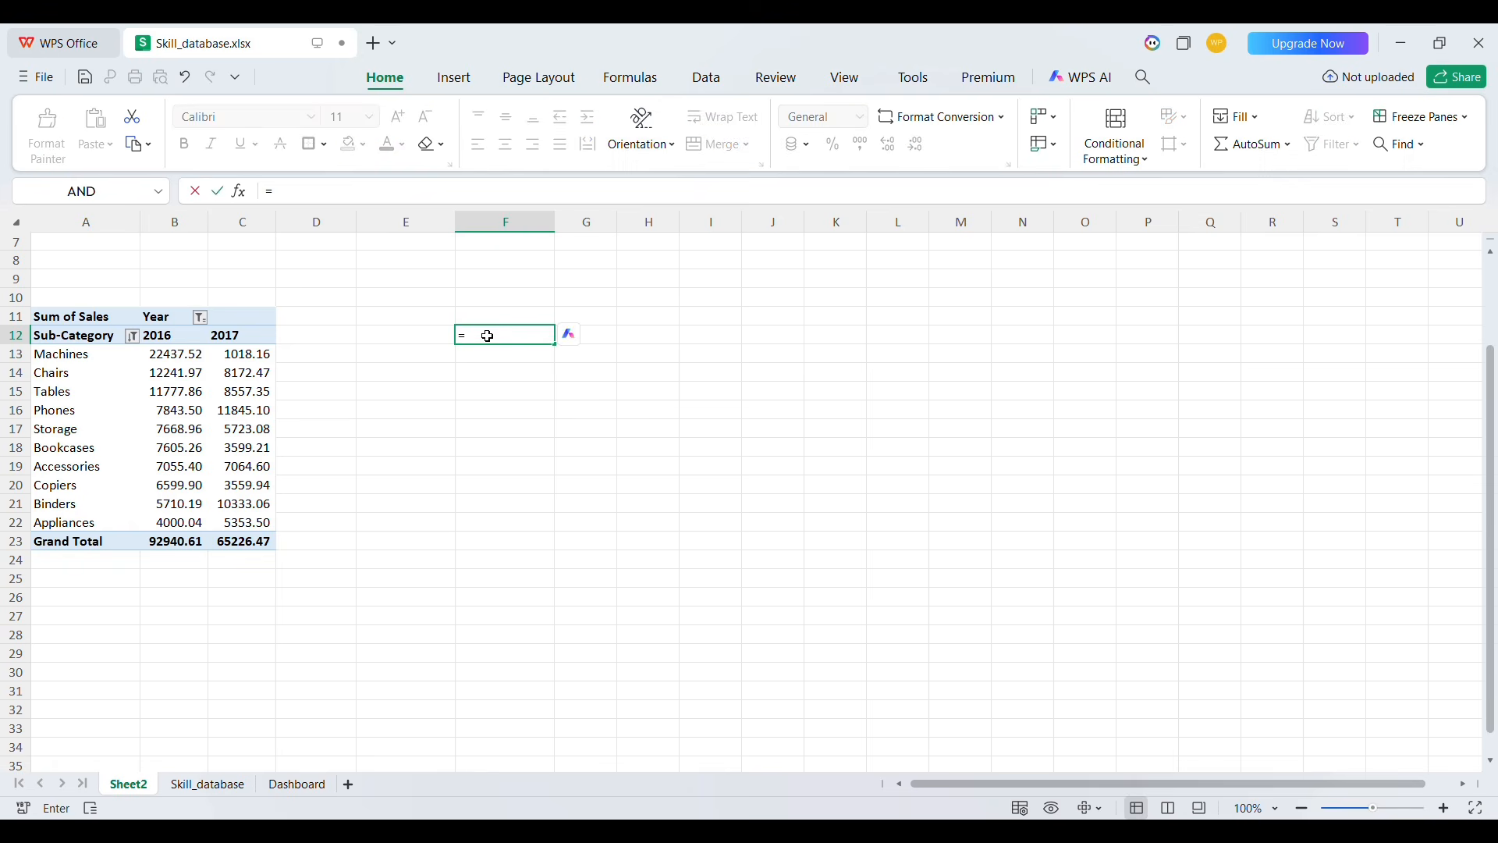
left_click(80, 340)
key("Return")
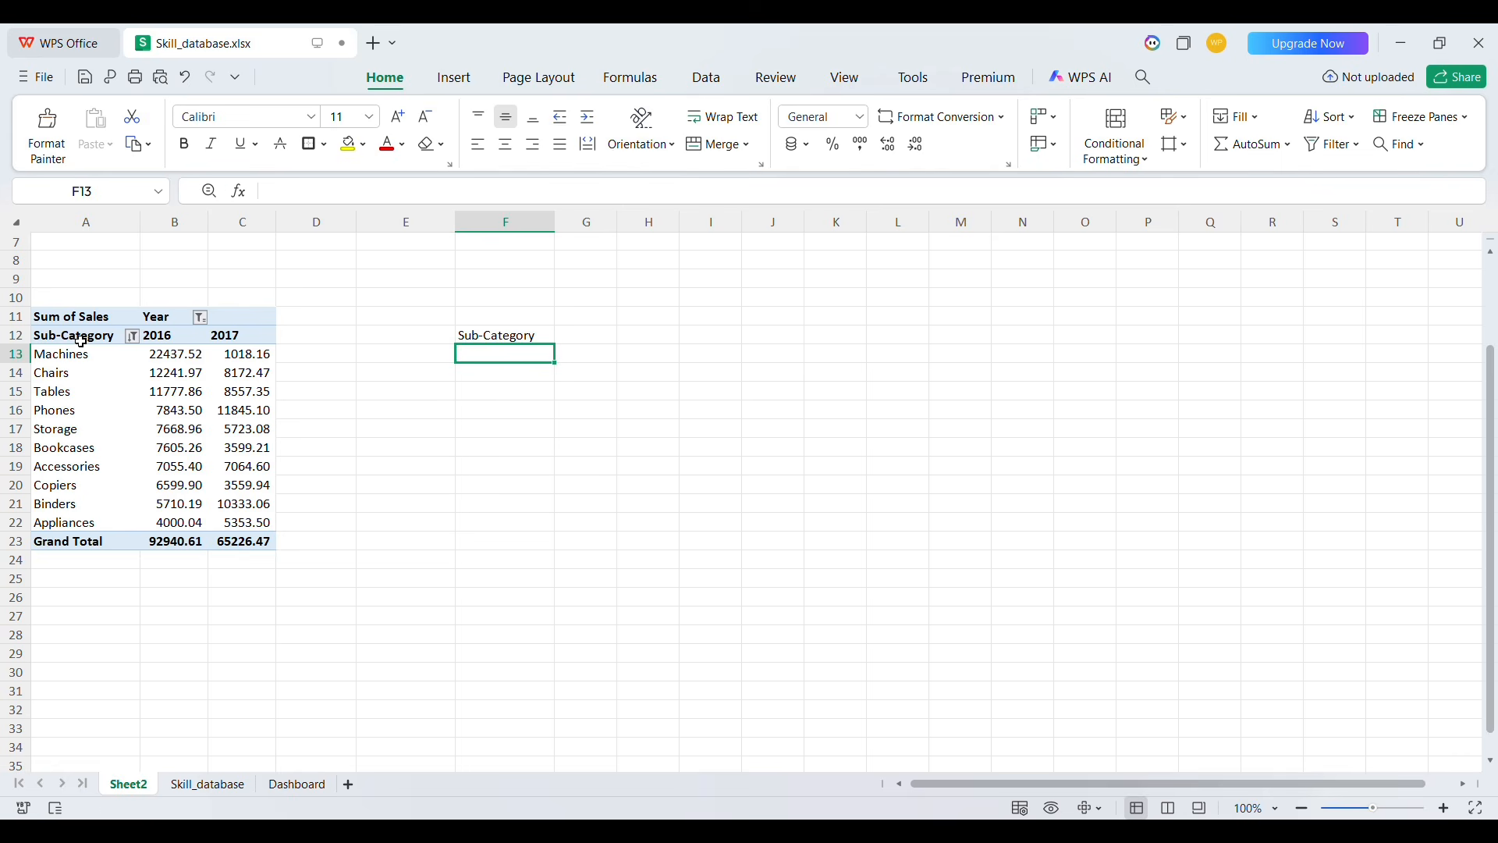
left_click(521, 337)
left_click_drag(564, 355, 678, 562)
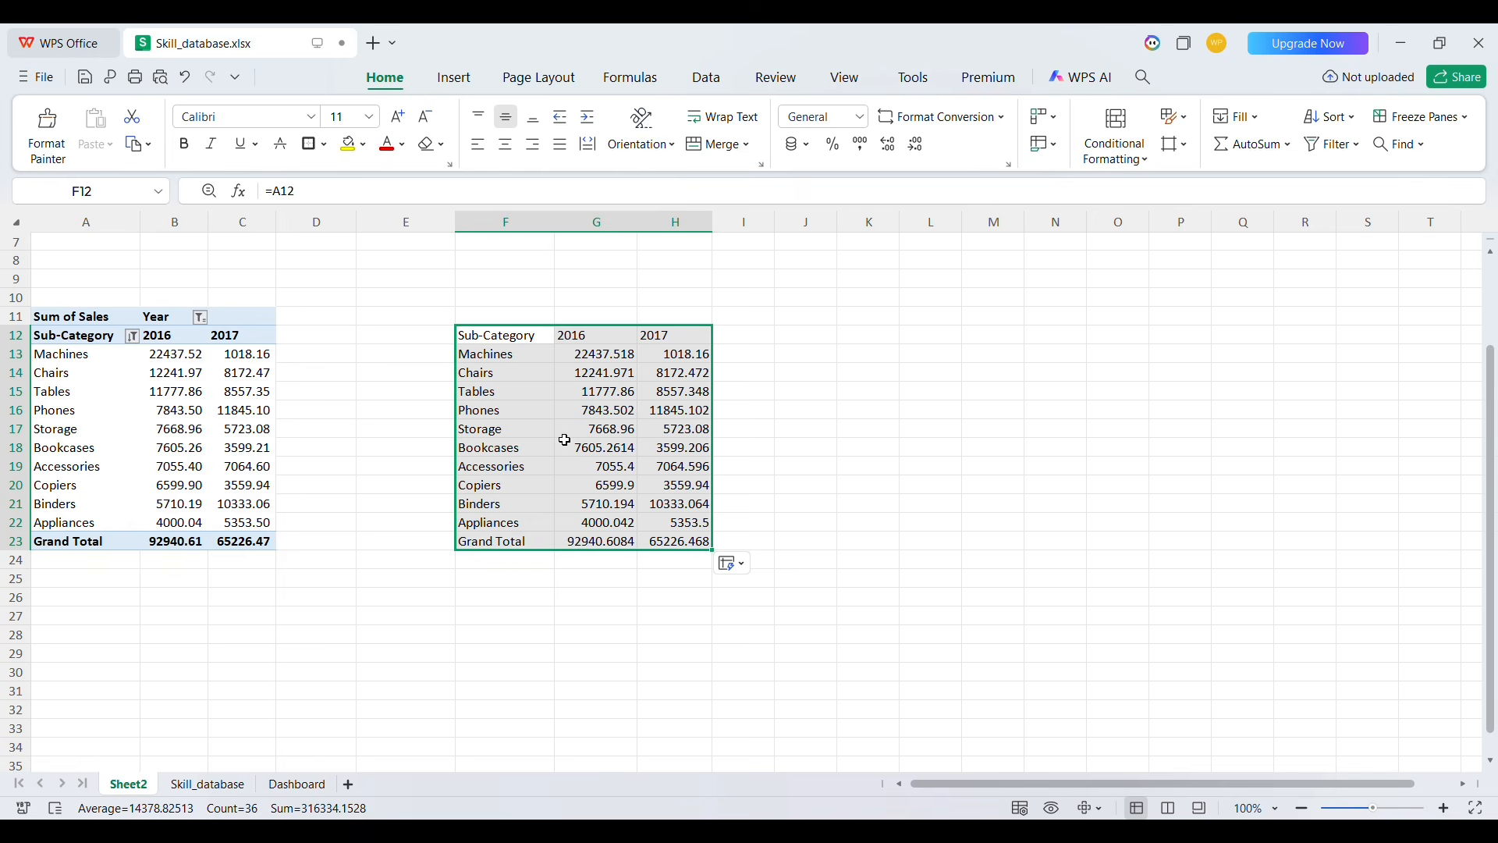
Bold the header row F12:H12 and apply all borders to the linked table F12:H23
left_click_drag(484, 337, 684, 347)
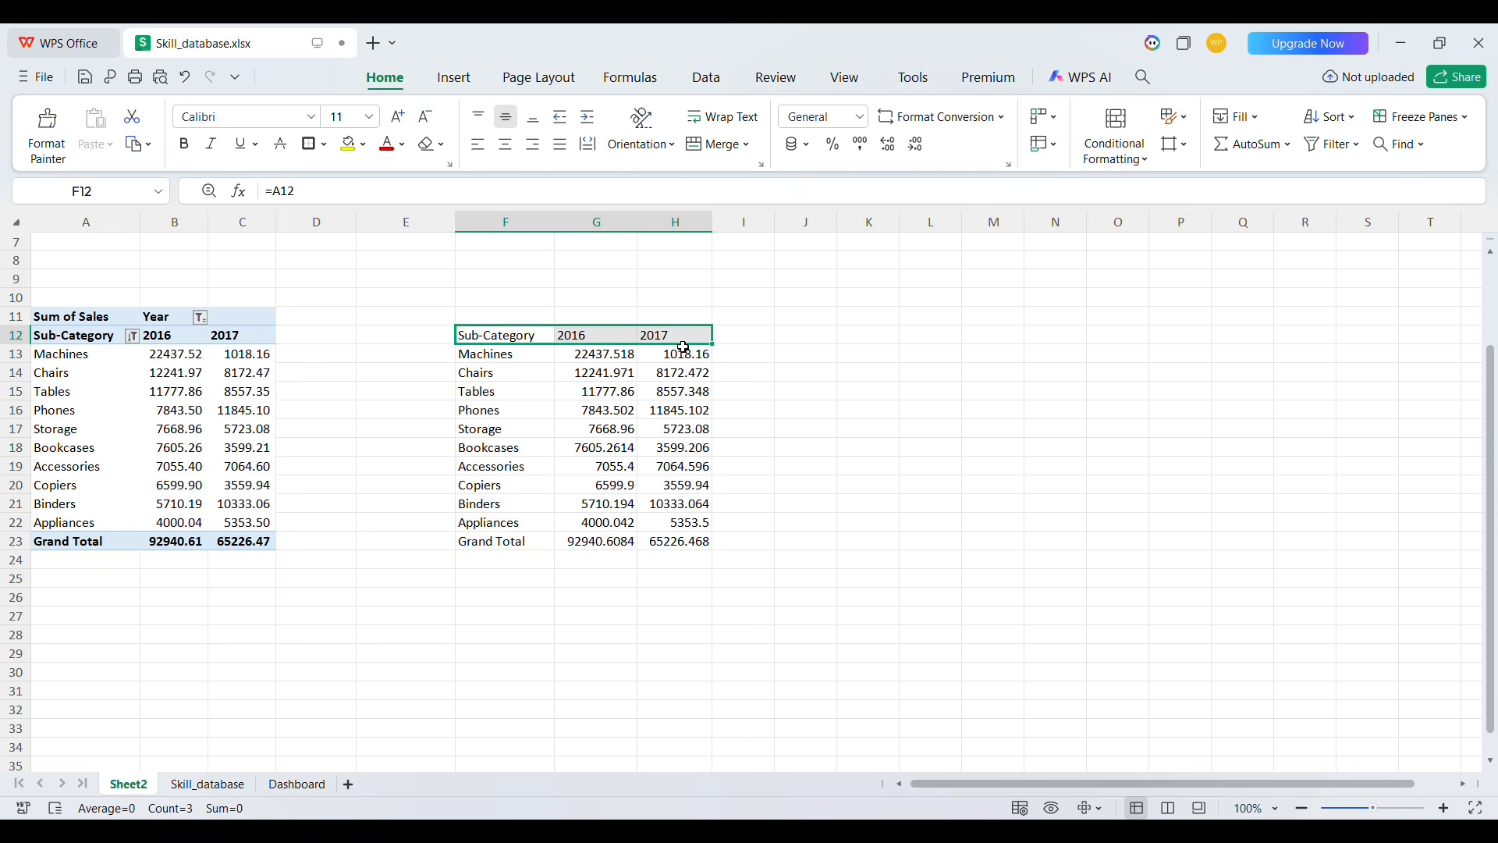
key("ctrl+b")
key("shift+Down")
key("shift+Down")
key("shift+Down")
key("shift+Down")
key("shift+Down")
key("shift+Down")
key("shift+Down")
key("shift+Down")
key("shift+Down")
key("shift+Down")
key("shift+Down")
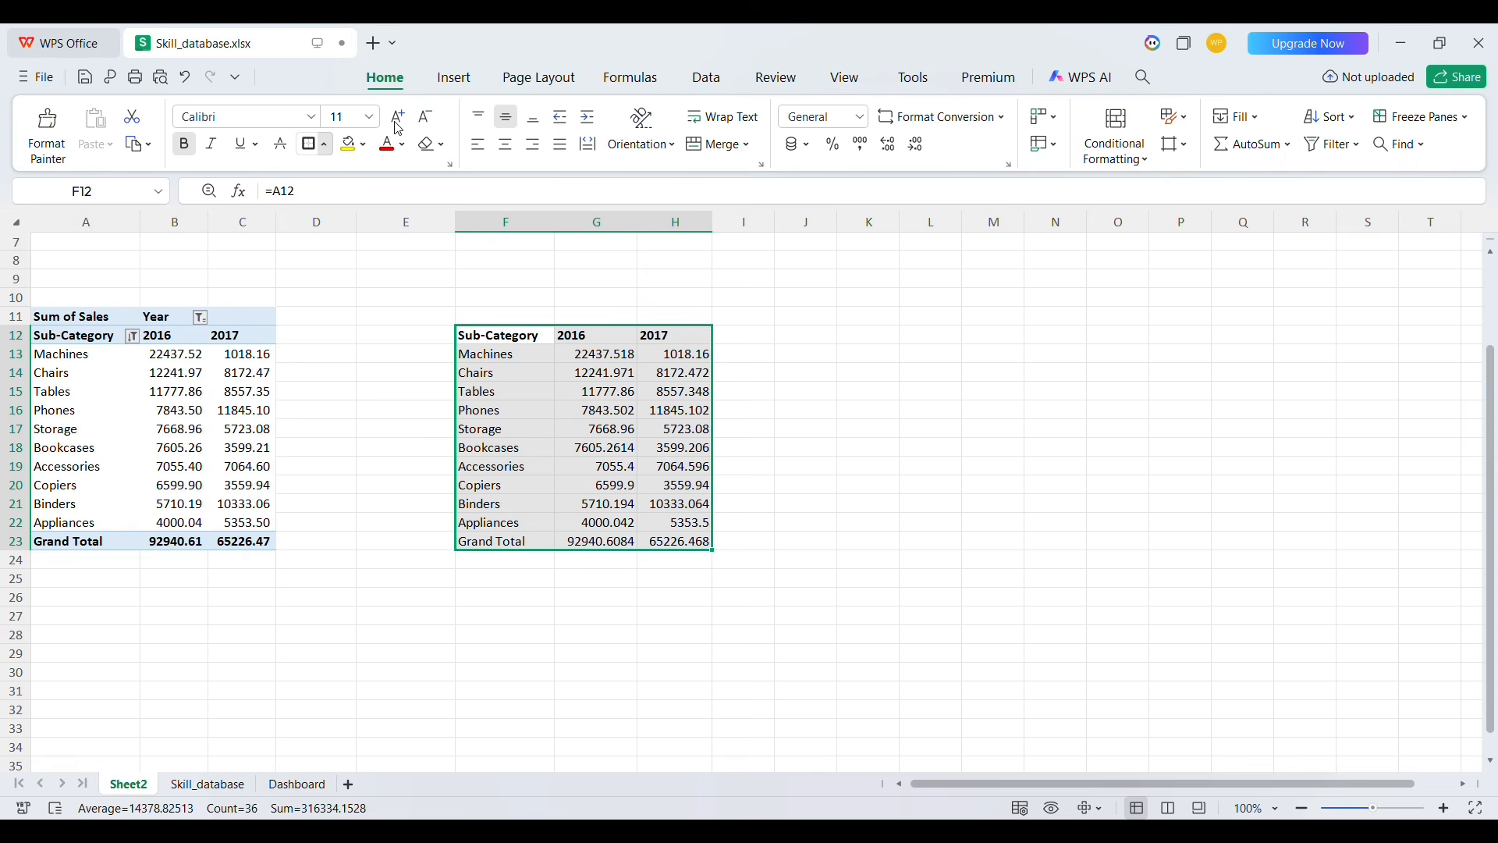
left_click(309, 144)
left_click(885, 446)
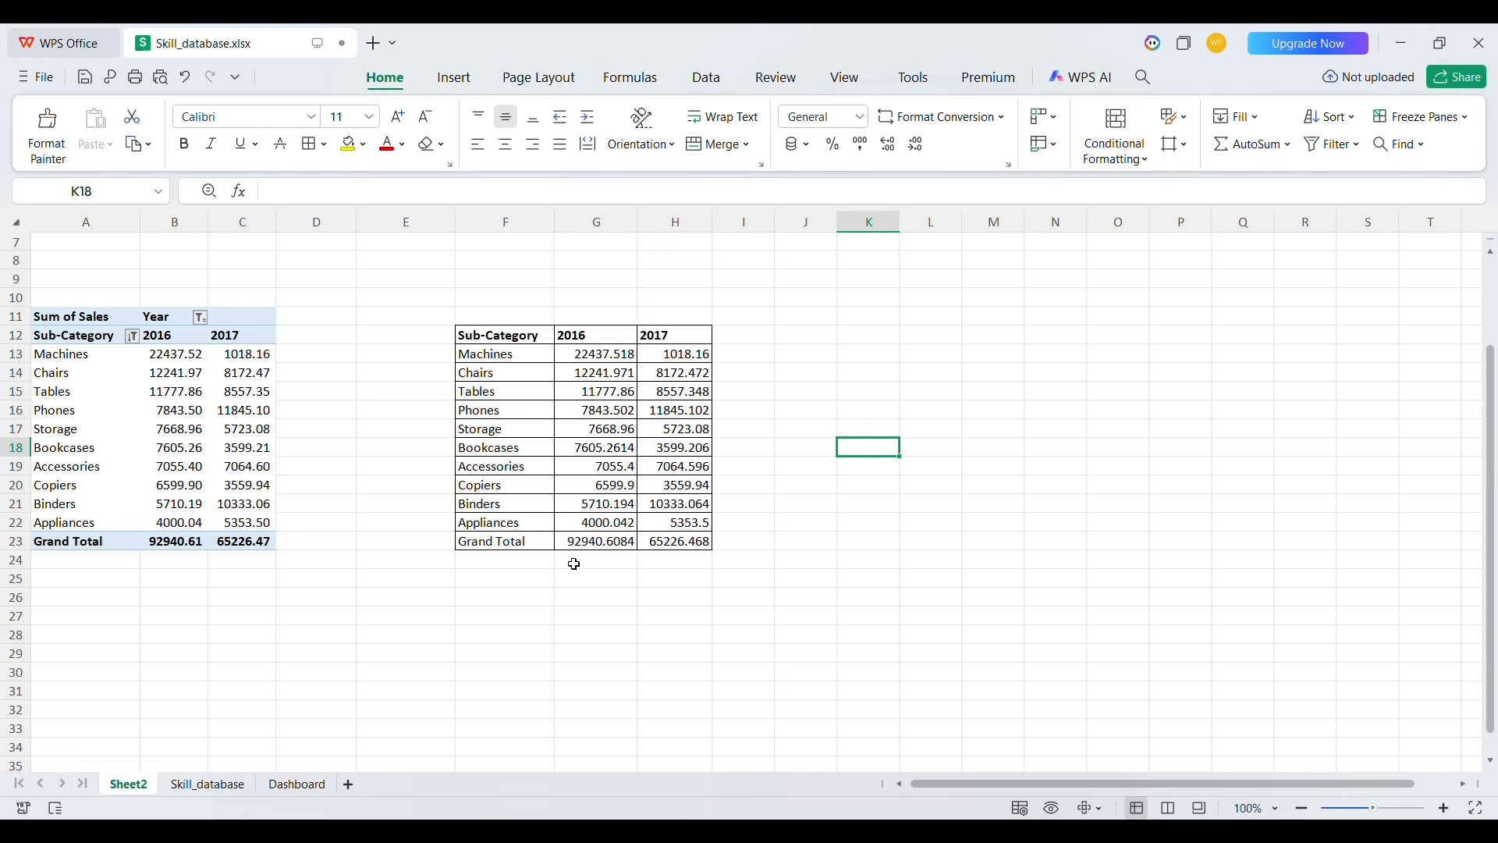
On the Dashboard sheet, set cell B21 to reference Sheet2!F12
left_click(295, 786)
left_click(113, 343)
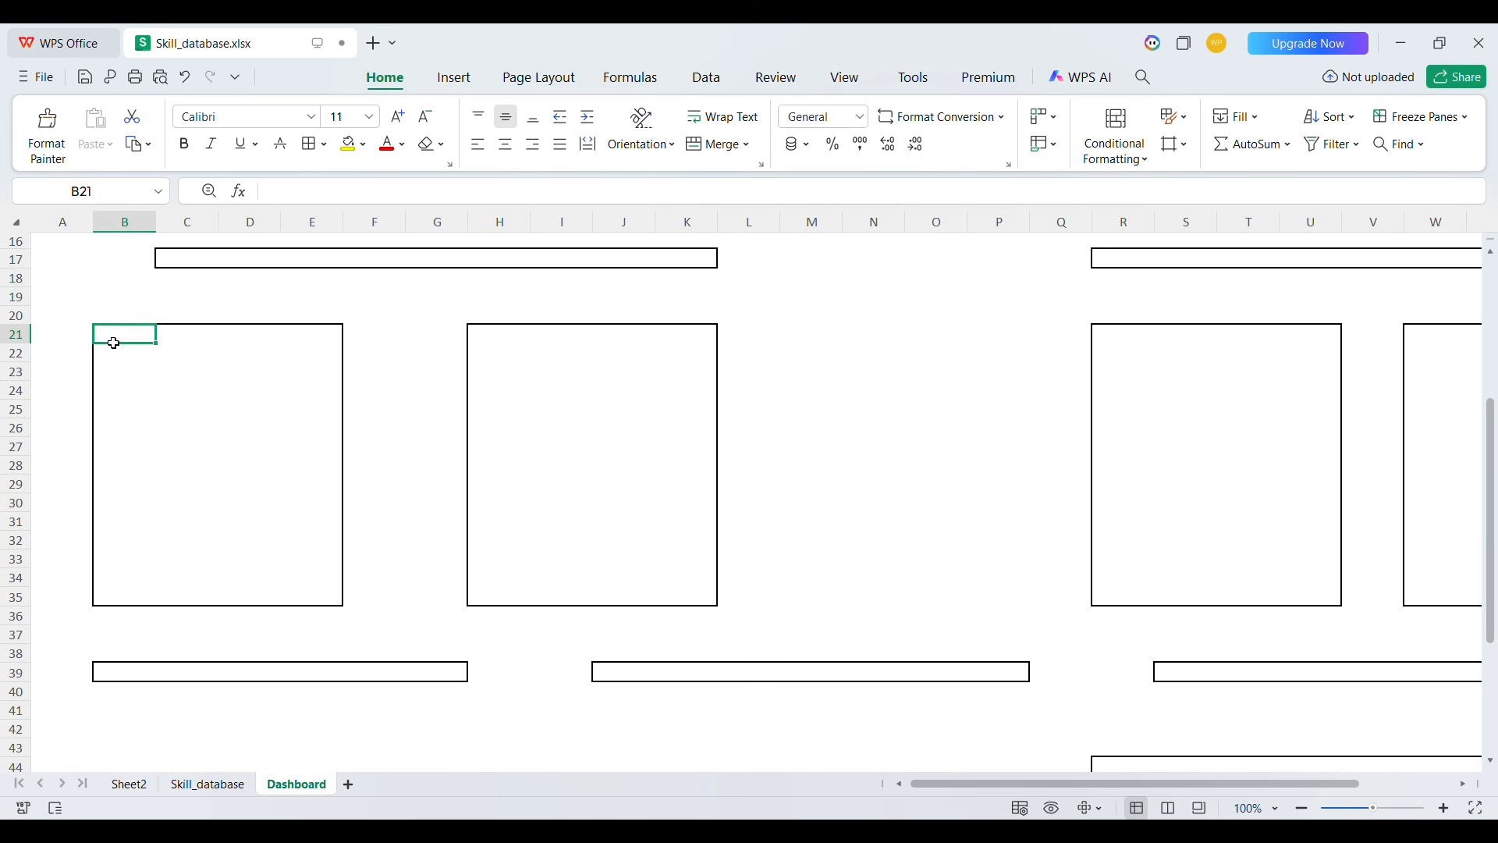
type("=")
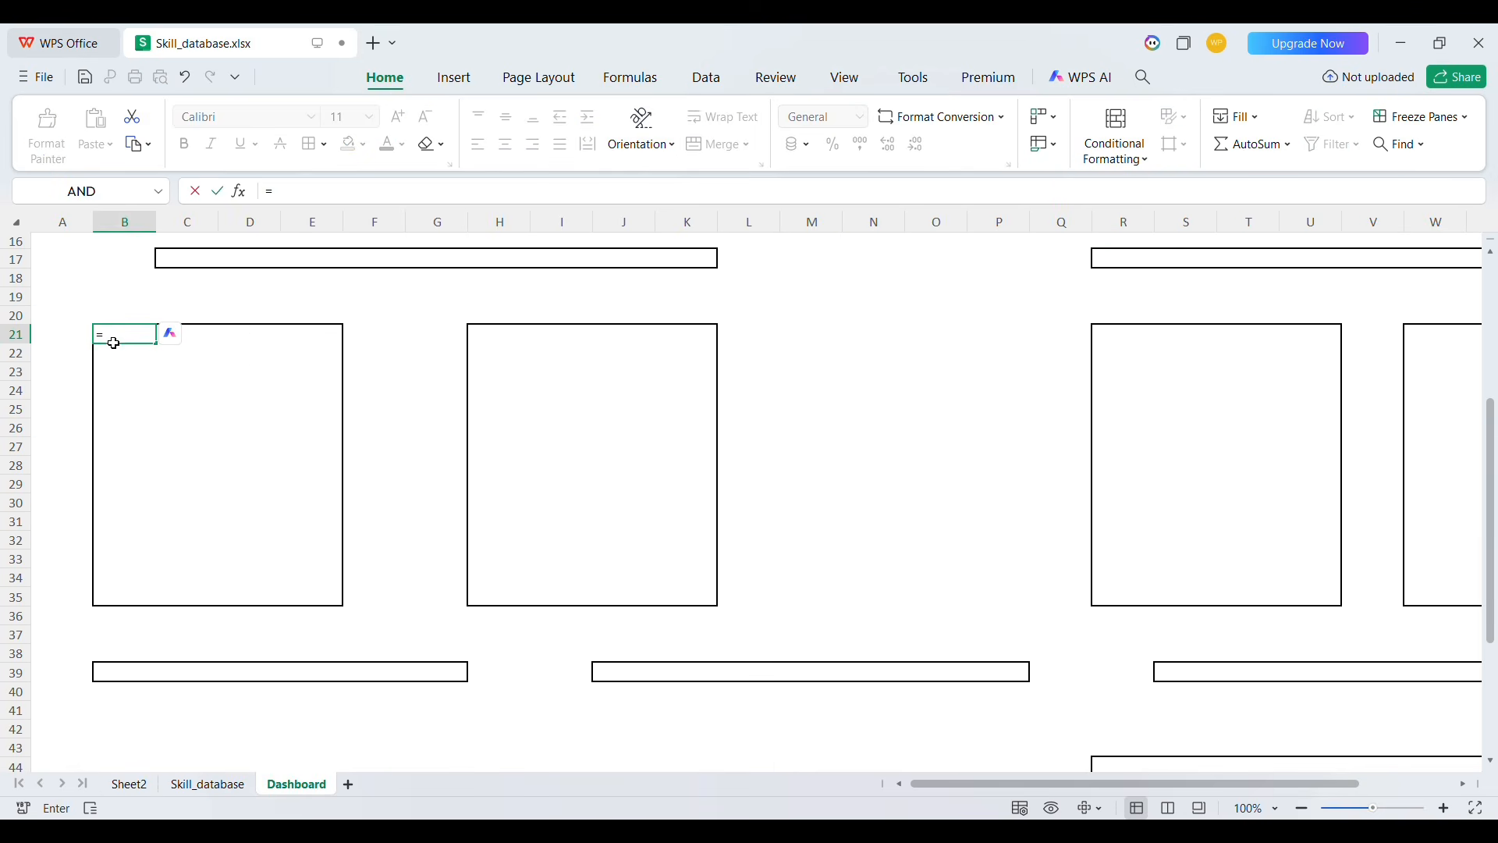
left_click(128, 786)
left_click(483, 337)
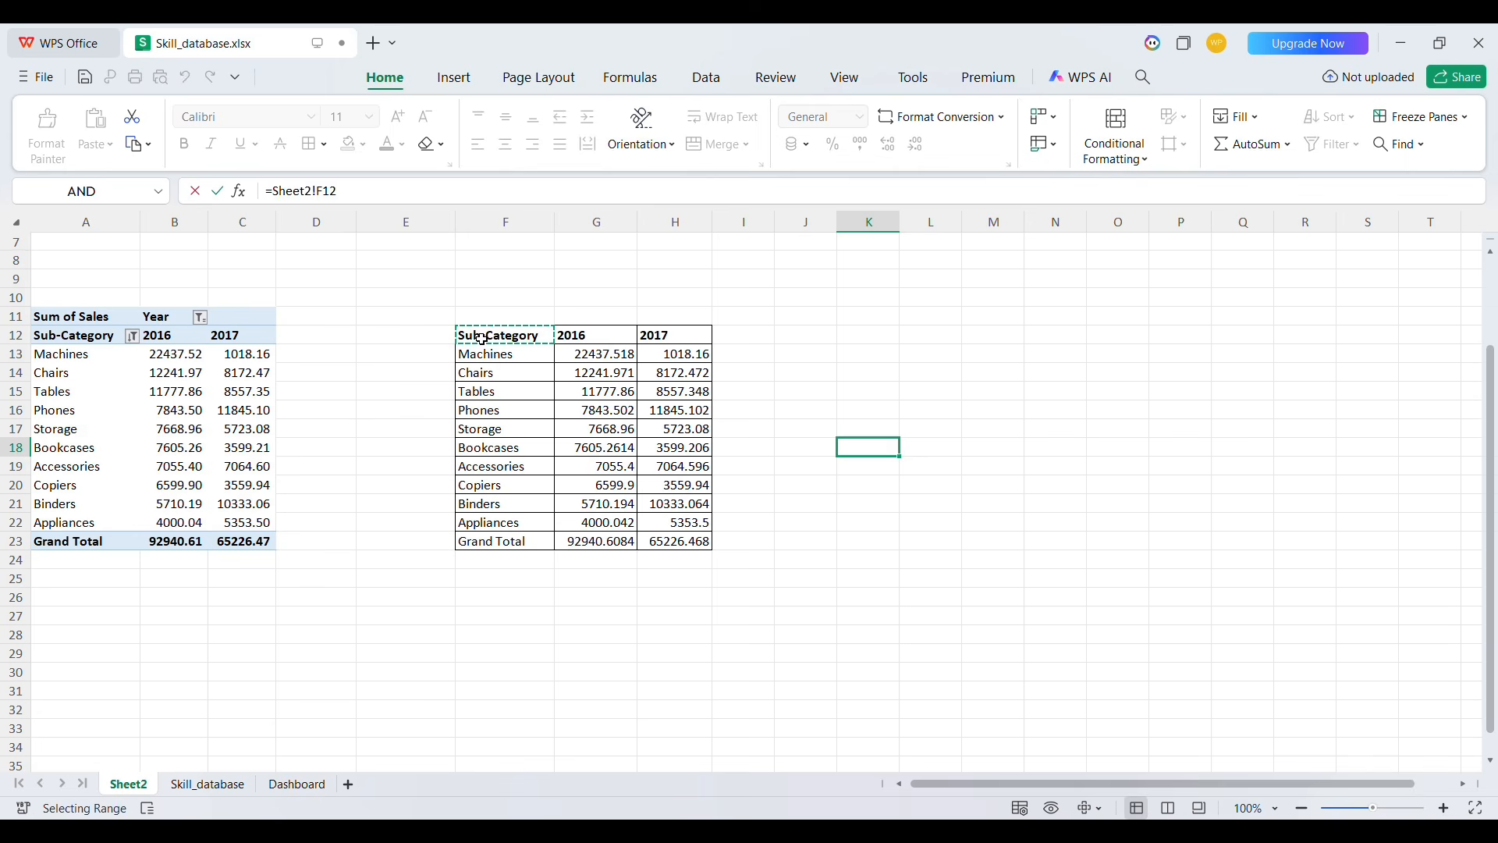
key("Return")
Fill the B21 formula across to column E and down to row 35
left_click(136, 341)
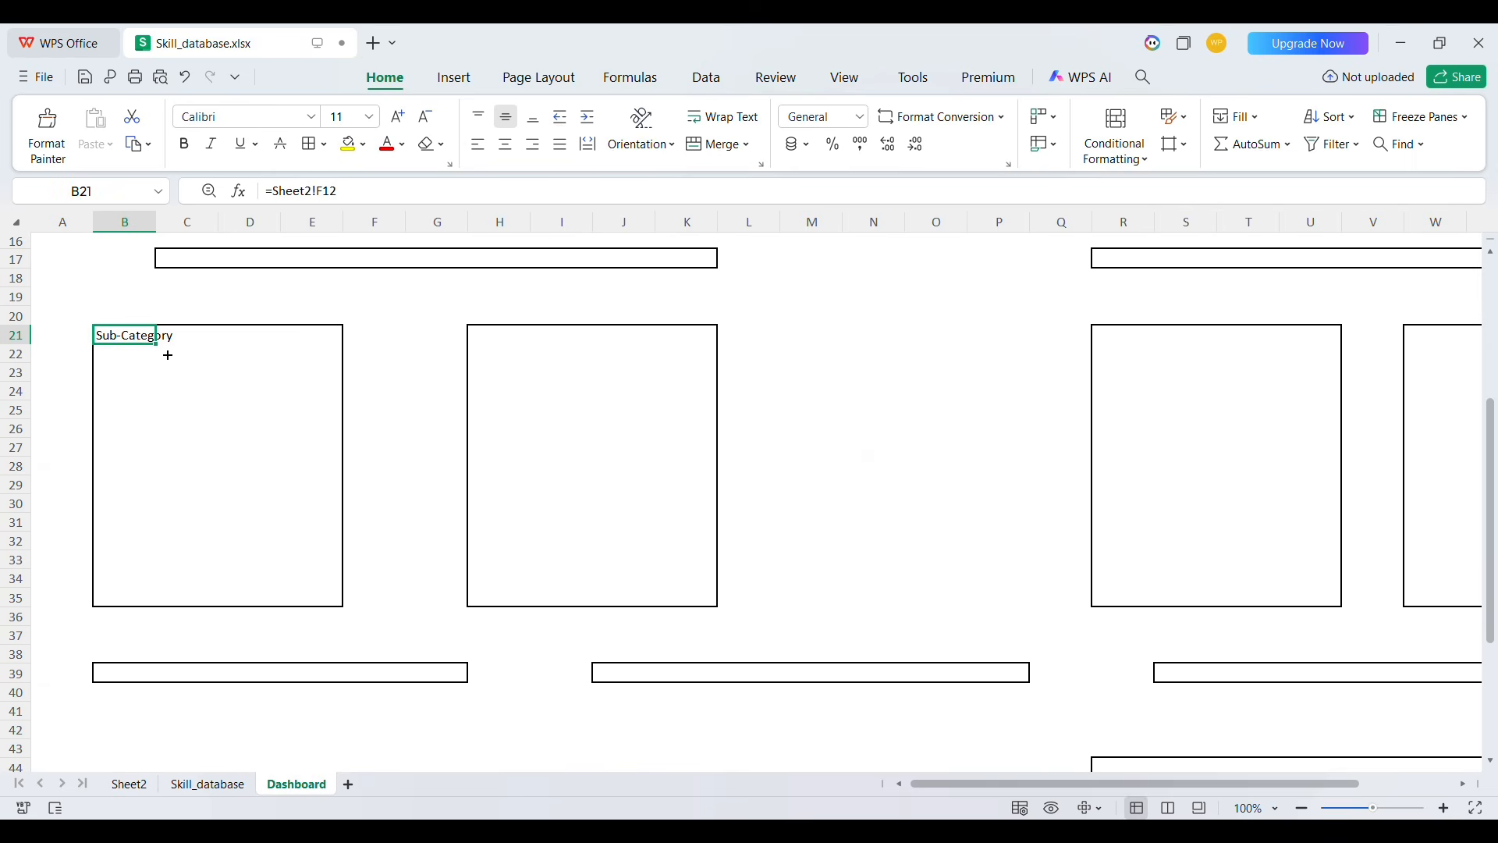
left_click_drag(168, 355, 338, 360)
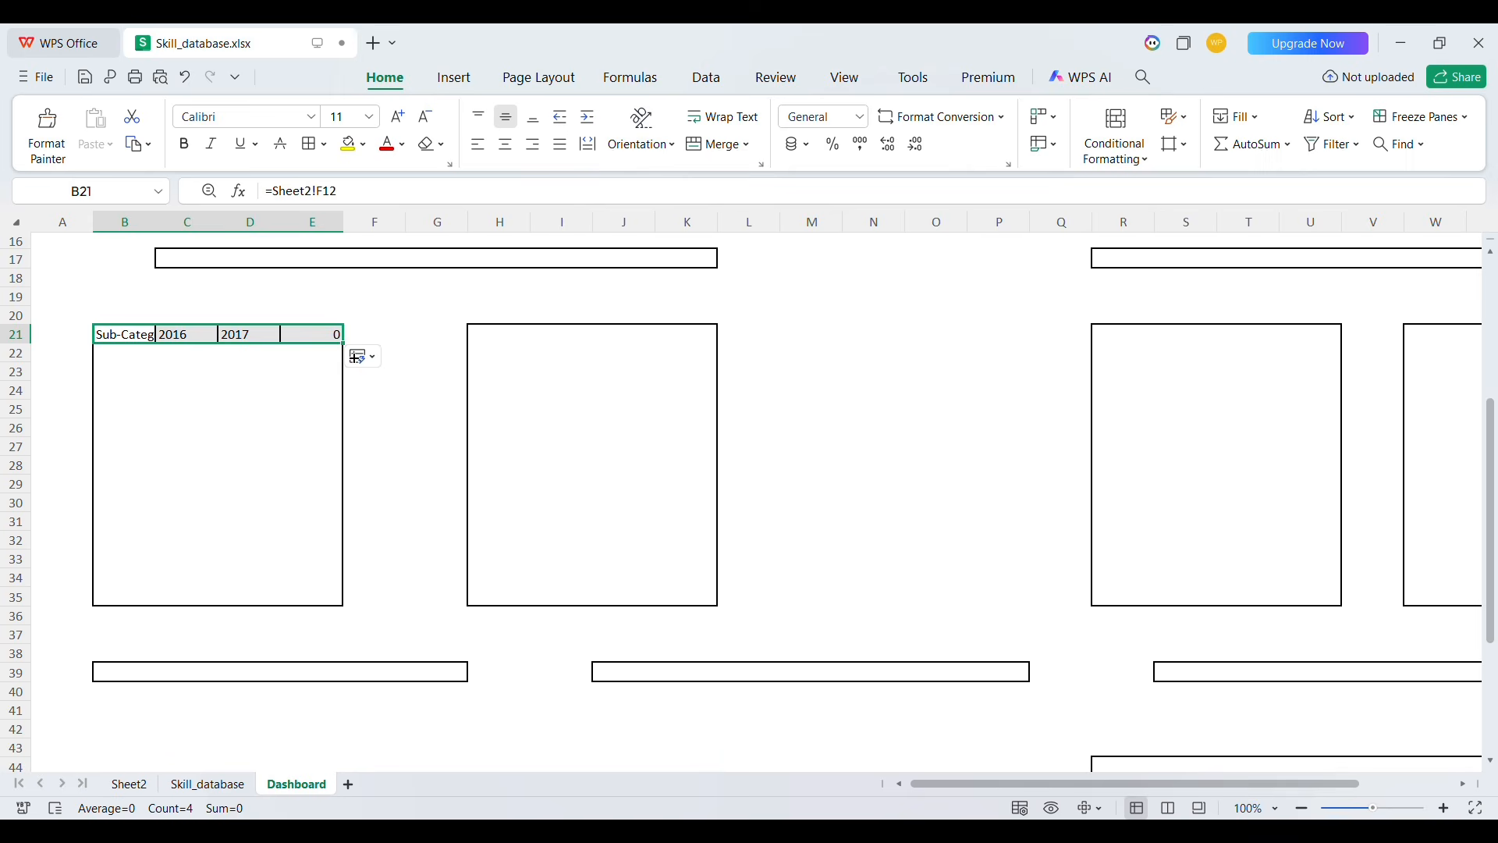
left_click_drag(344, 344, 352, 608)
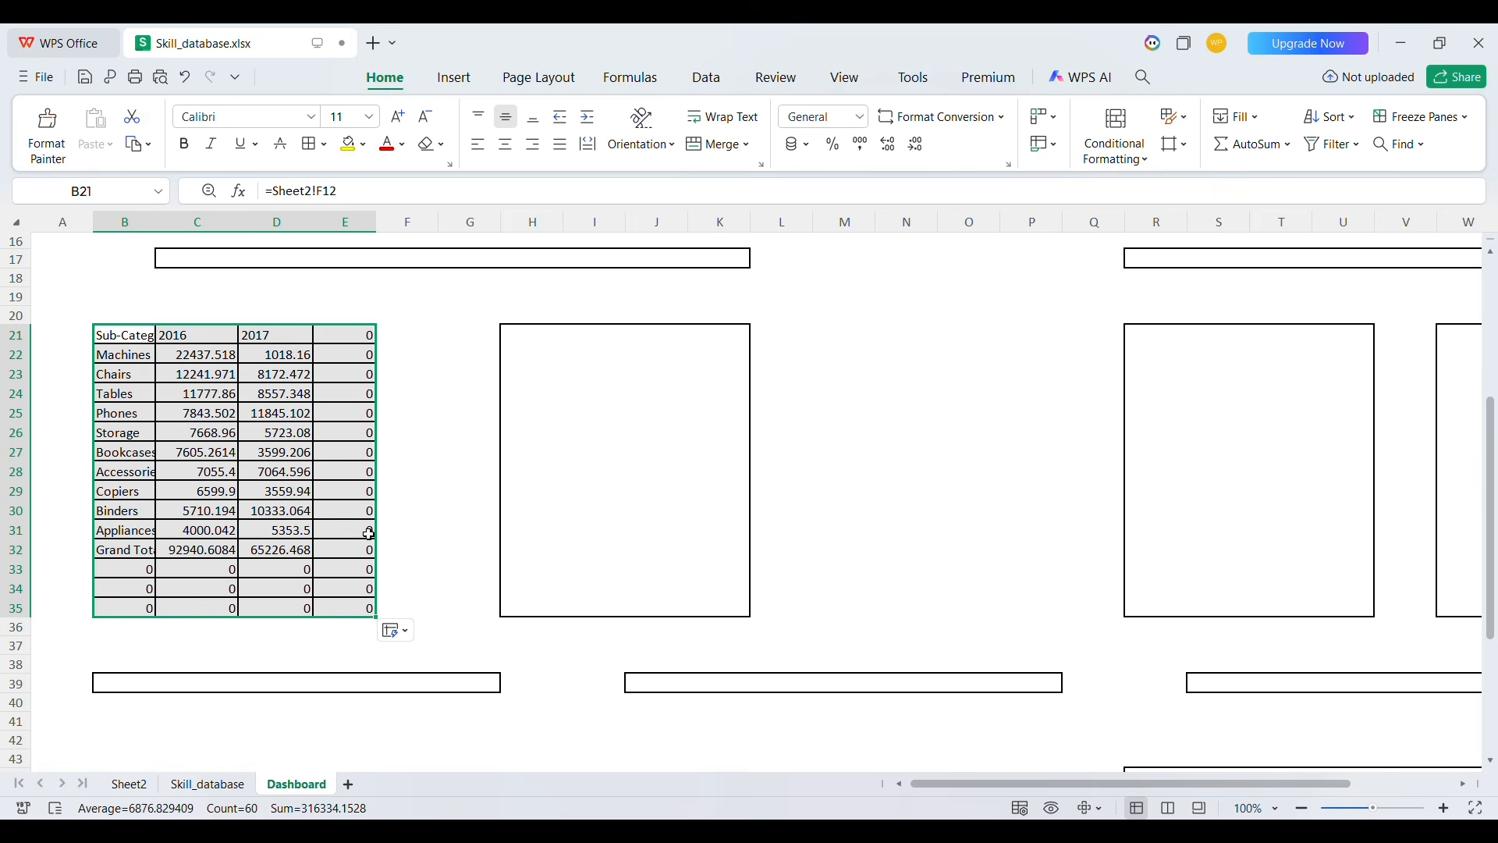
Enter % as the header in E21 and bold the header row B21:E21
left_click(366, 339)
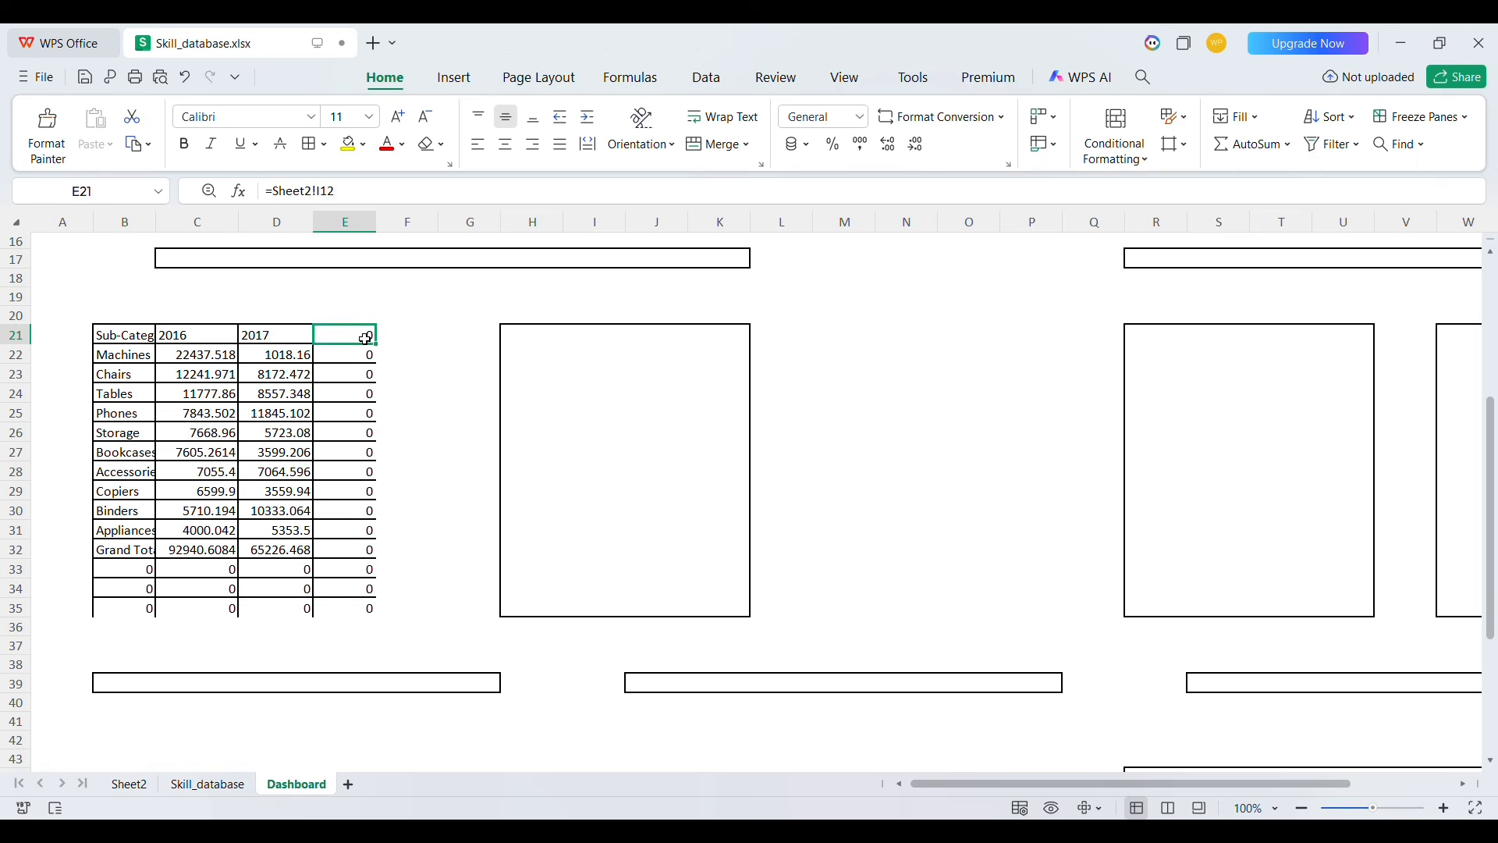
type("%")
key("Tab")
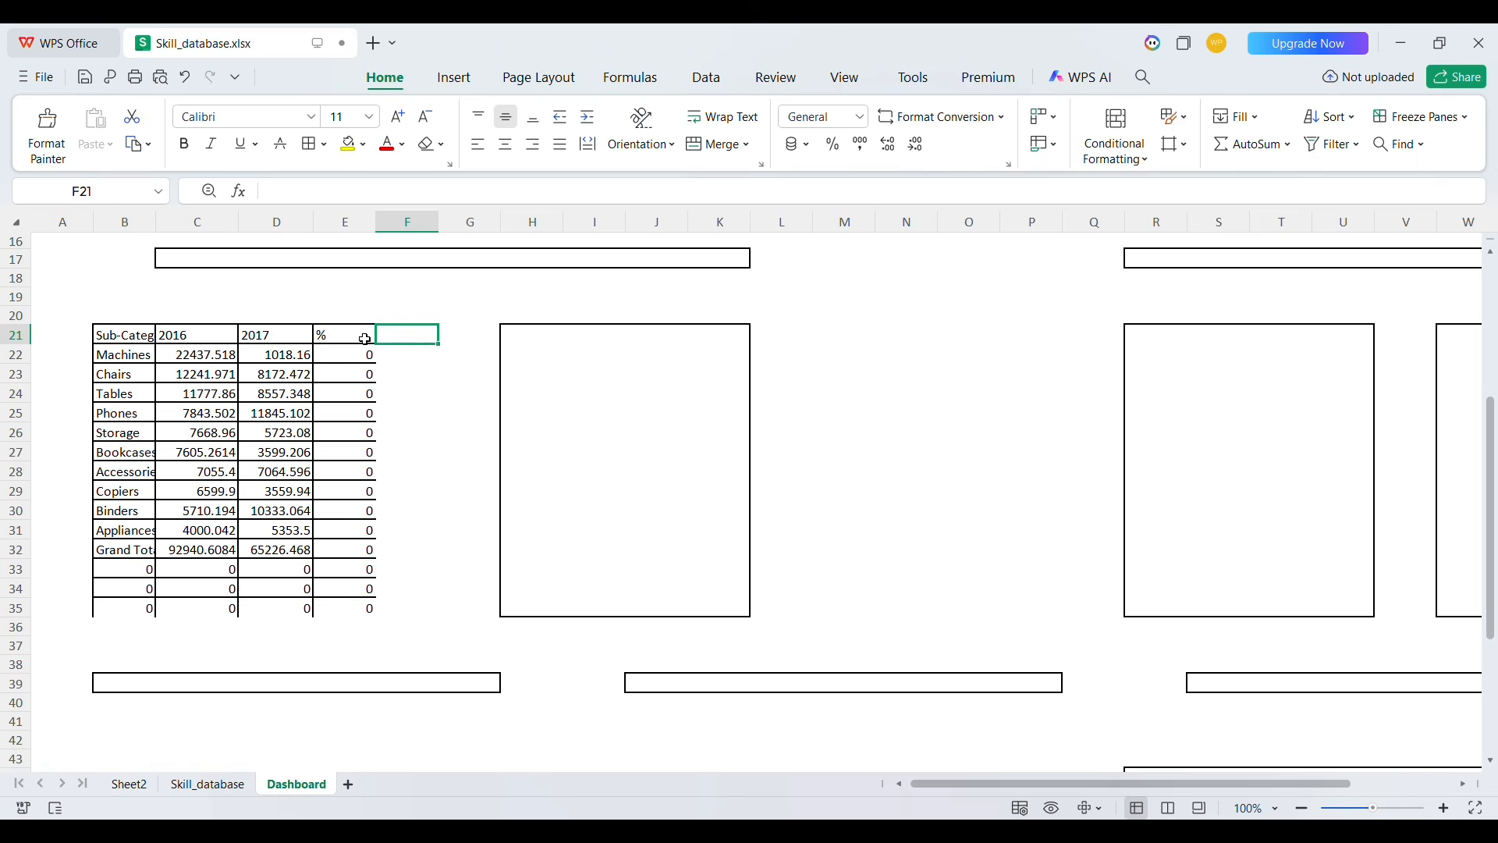
key("Down")
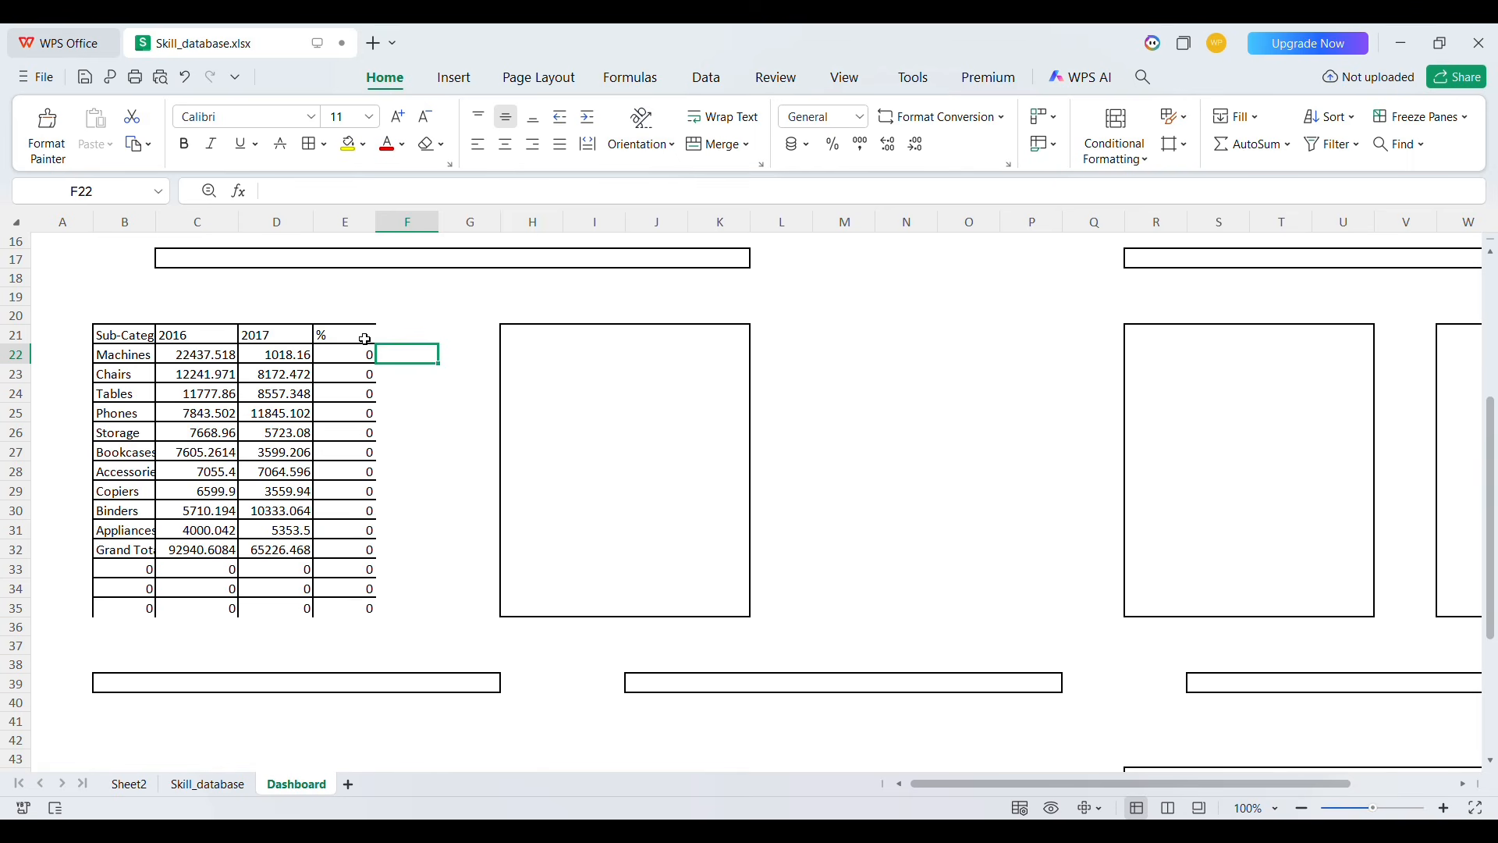
key("Up")
key("Left")
key("shift+Left")
key("shift+Left")
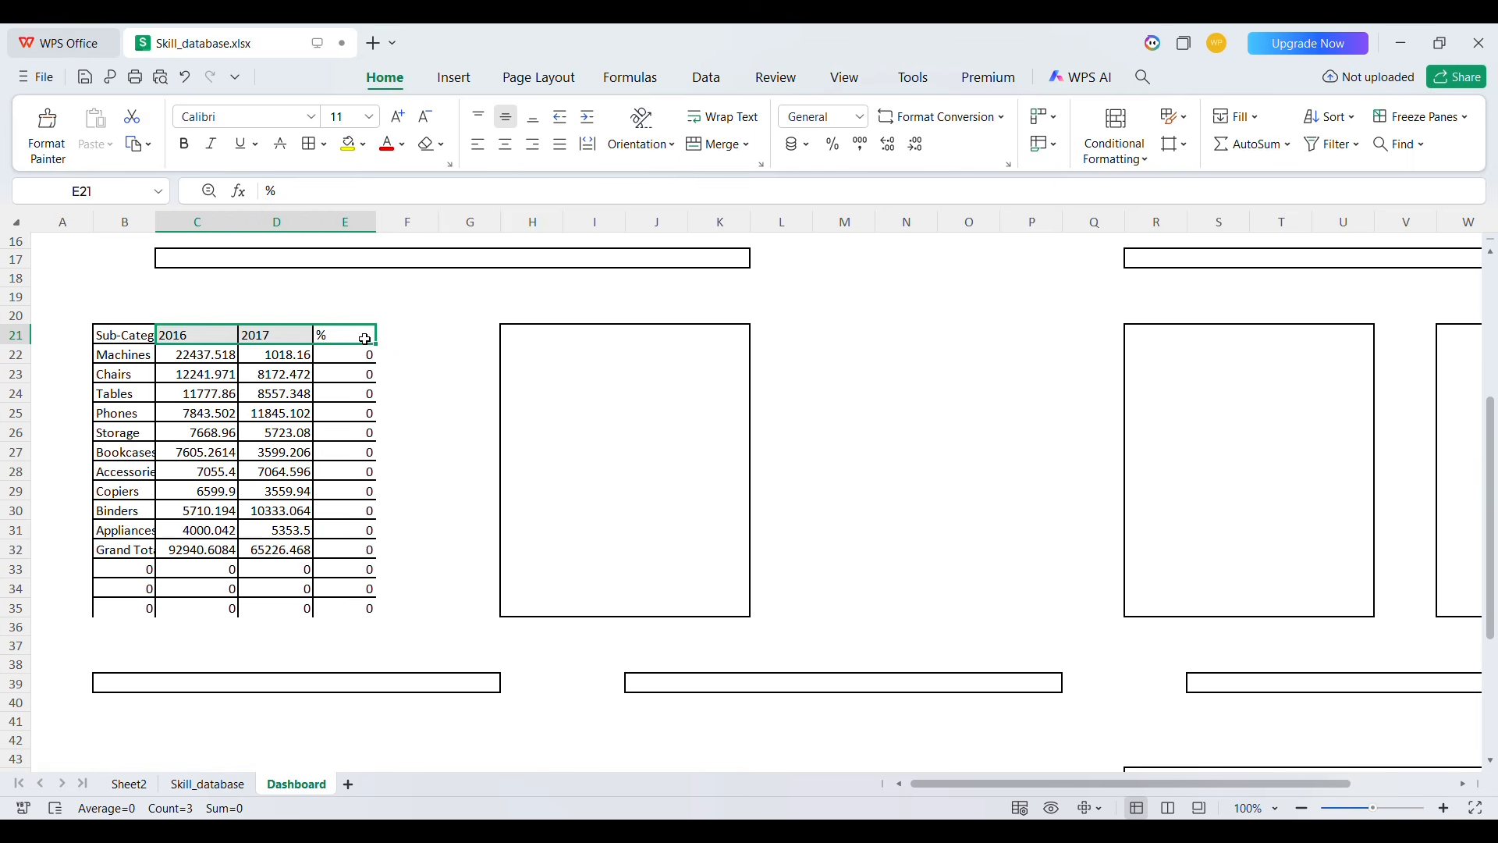
key("shift+Left")
key("ctrl+b")
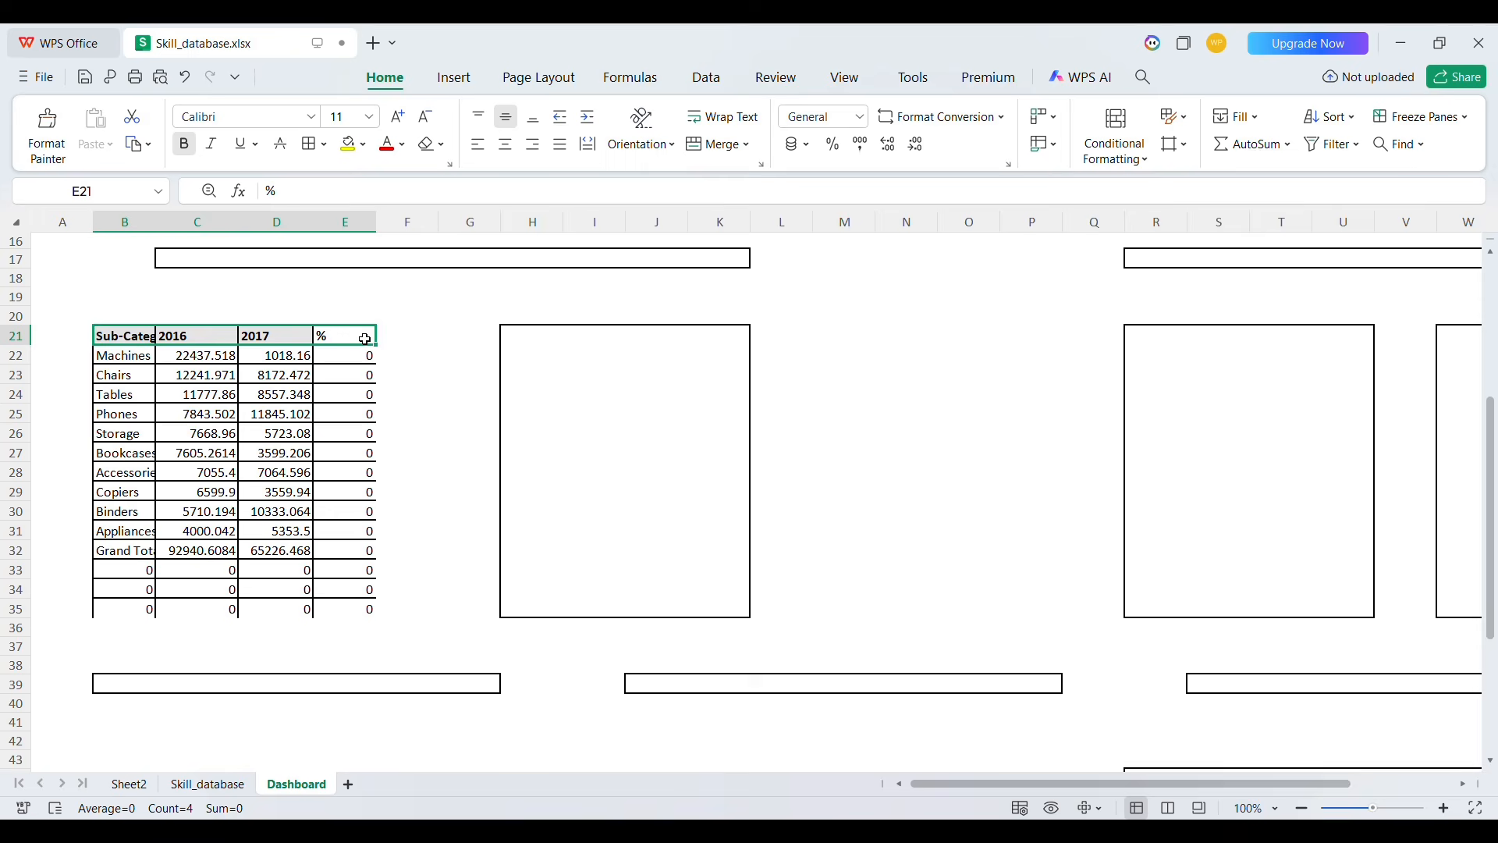
Autofit column B and apply all borders to the table range B21:E32
double_click(167, 230)
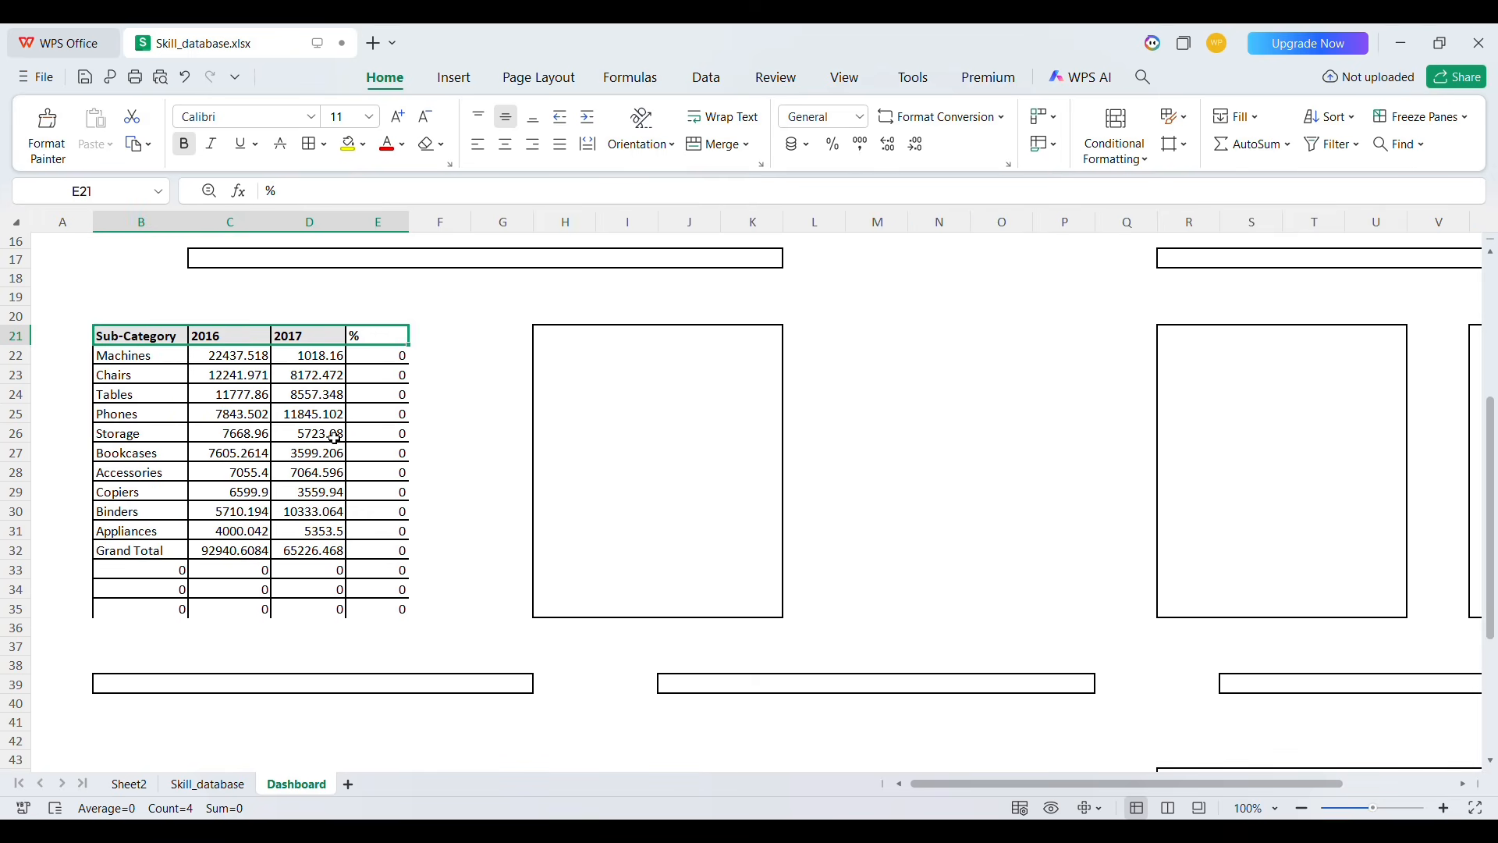
left_click(159, 343)
key("shift+Right")
key("shift+Right")
key("shift+Right")
key("shift+Down")
key("shift+Down")
key("shift+Down")
key("shift+Down")
key("shift+Down")
key("shift+Down")
key("shift+Down")
key("shift+Down")
key("shift+Down")
key("shift+Down")
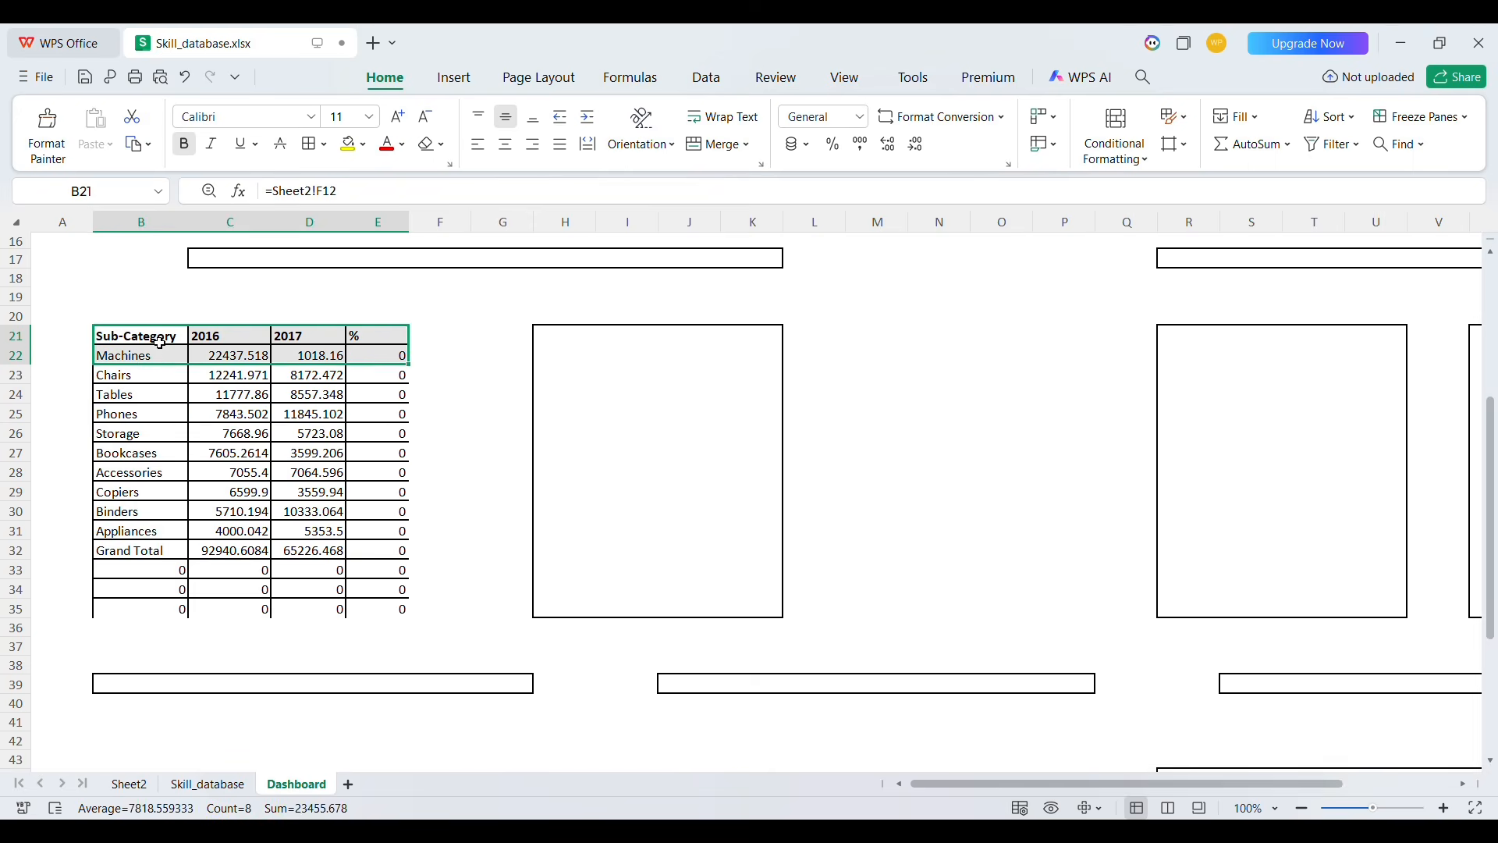
key("shift+Down")
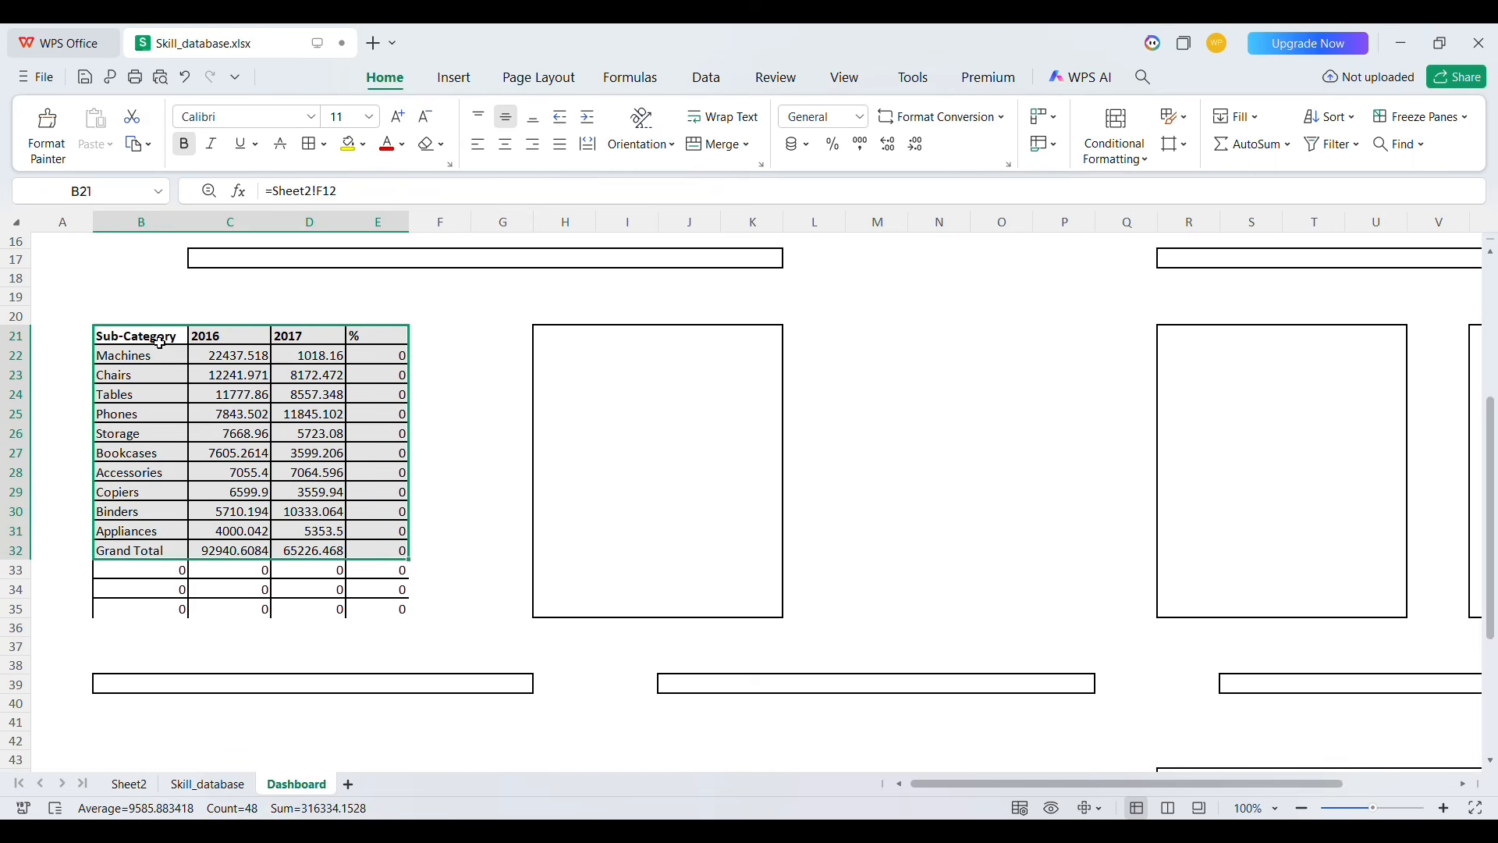
left_click(308, 146)
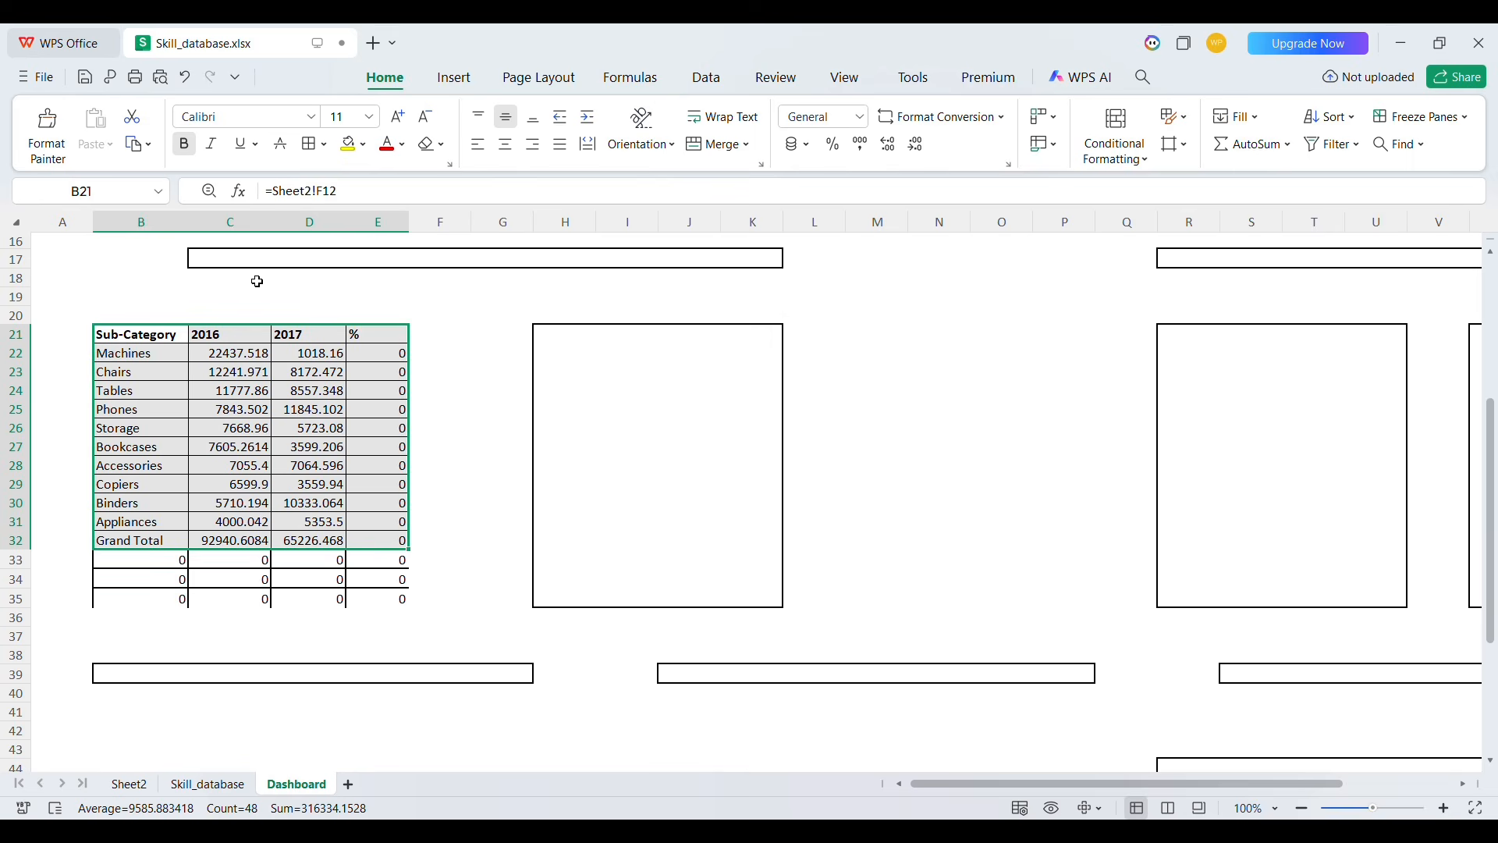
Delete the extra rows 33 to 35 below the table
left_click_drag(37, 560, 37, 597)
key("ctrl+minus")
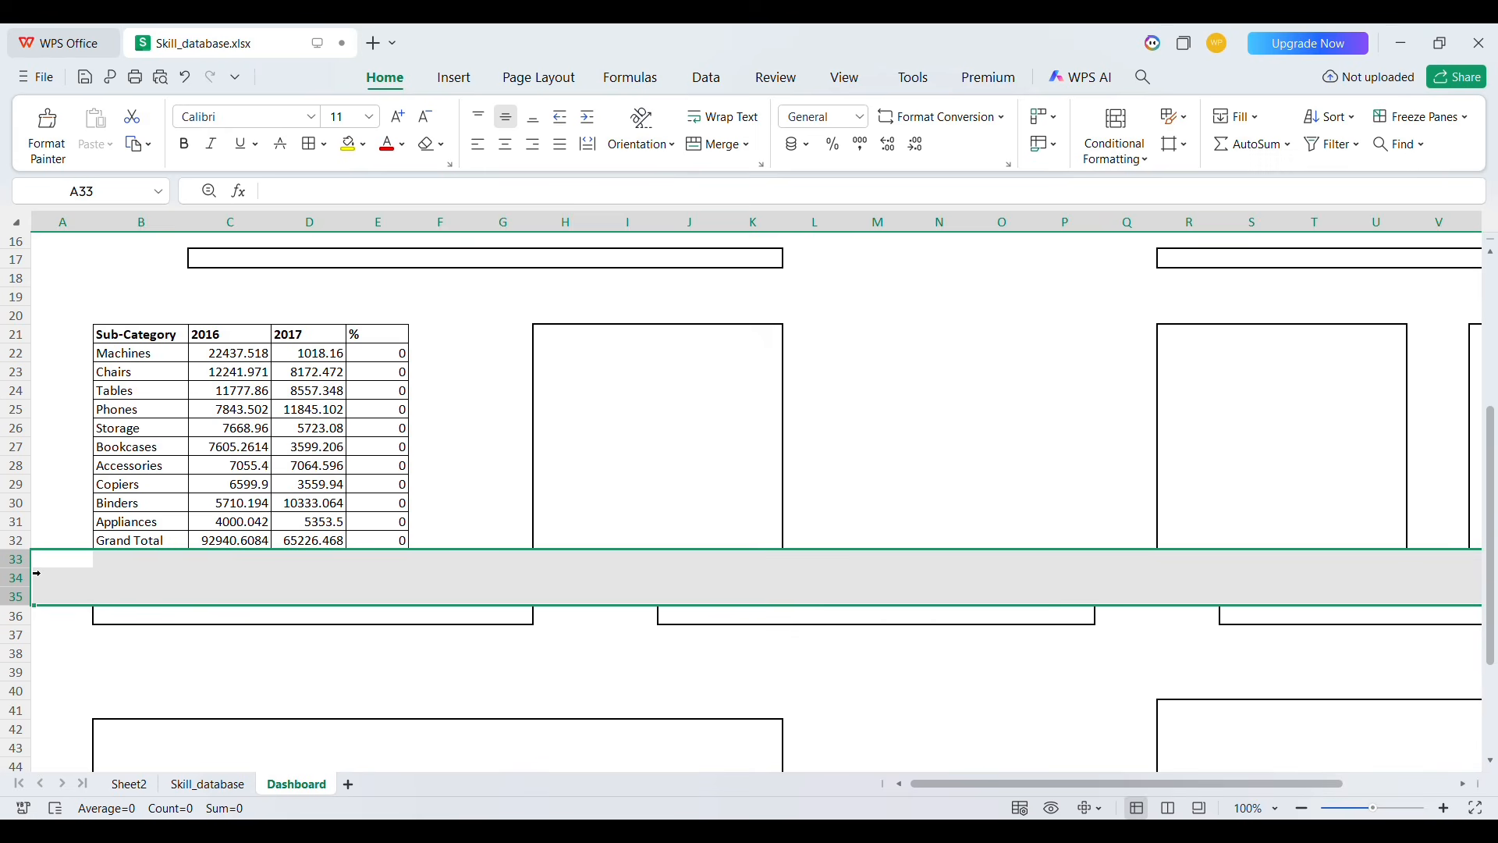
Bold the Grand Total row B32:E32 of the sub-category table
left_click(344, 505)
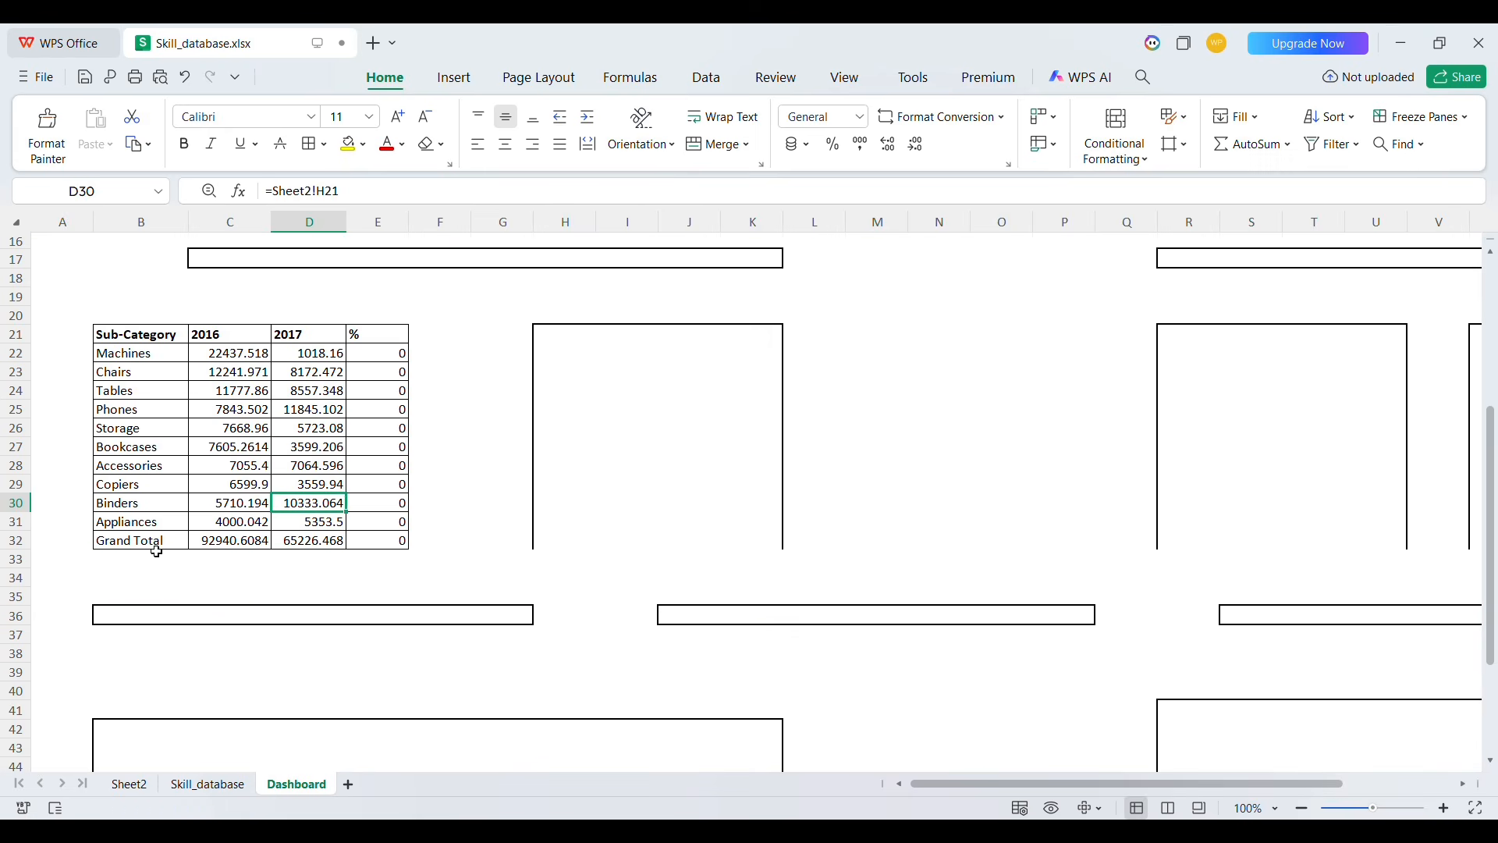
left_click_drag(146, 541, 396, 540)
key("ctrl+b")
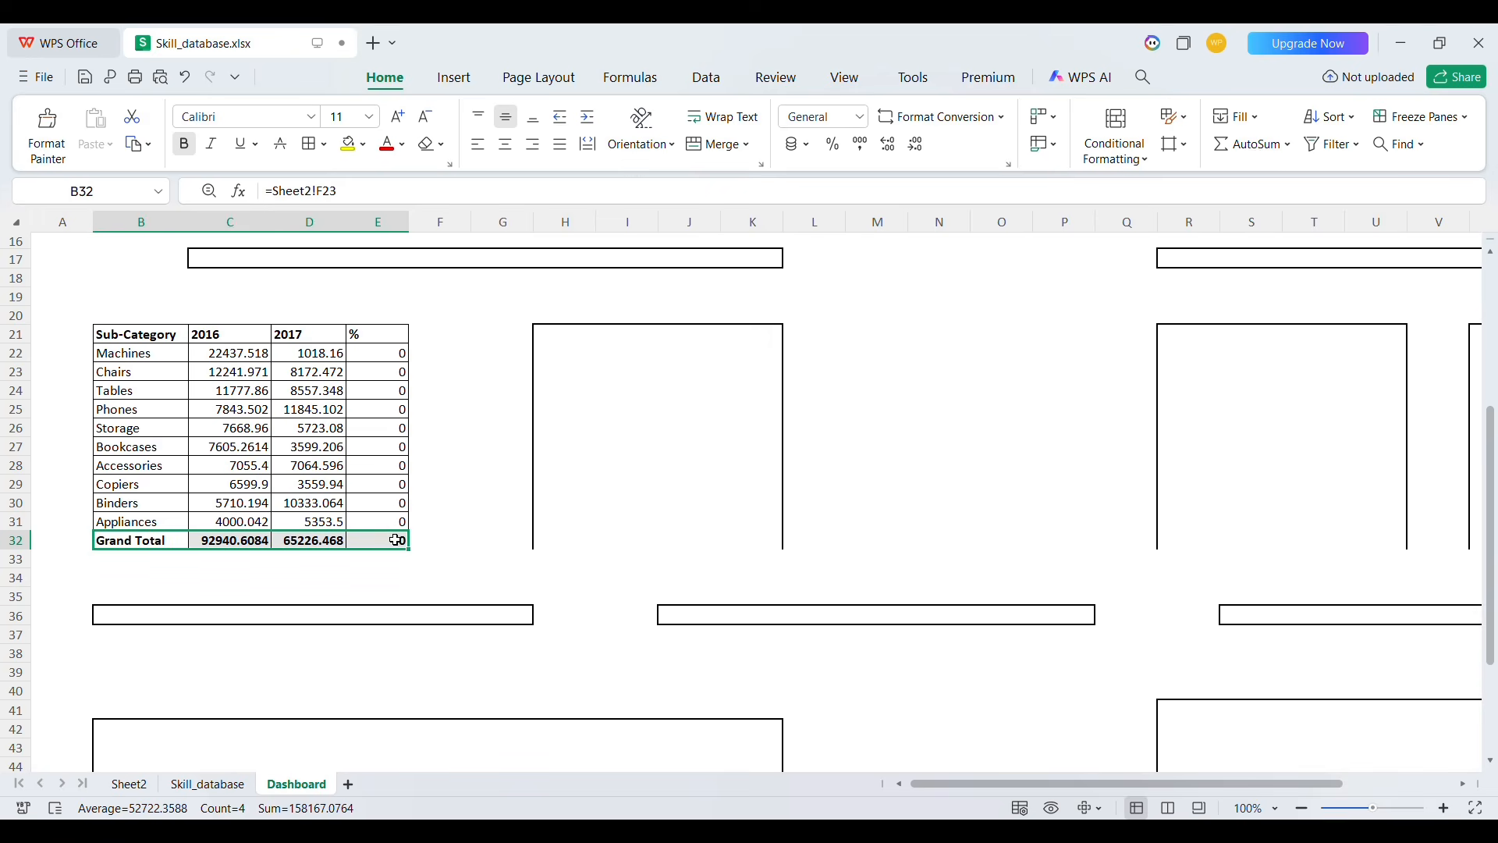
Enter the year-over-year change formula =(D22-C22)/C22 in E22
left_click(150, 337)
left_click_drag(150, 338, 394, 345)
left_click(390, 357)
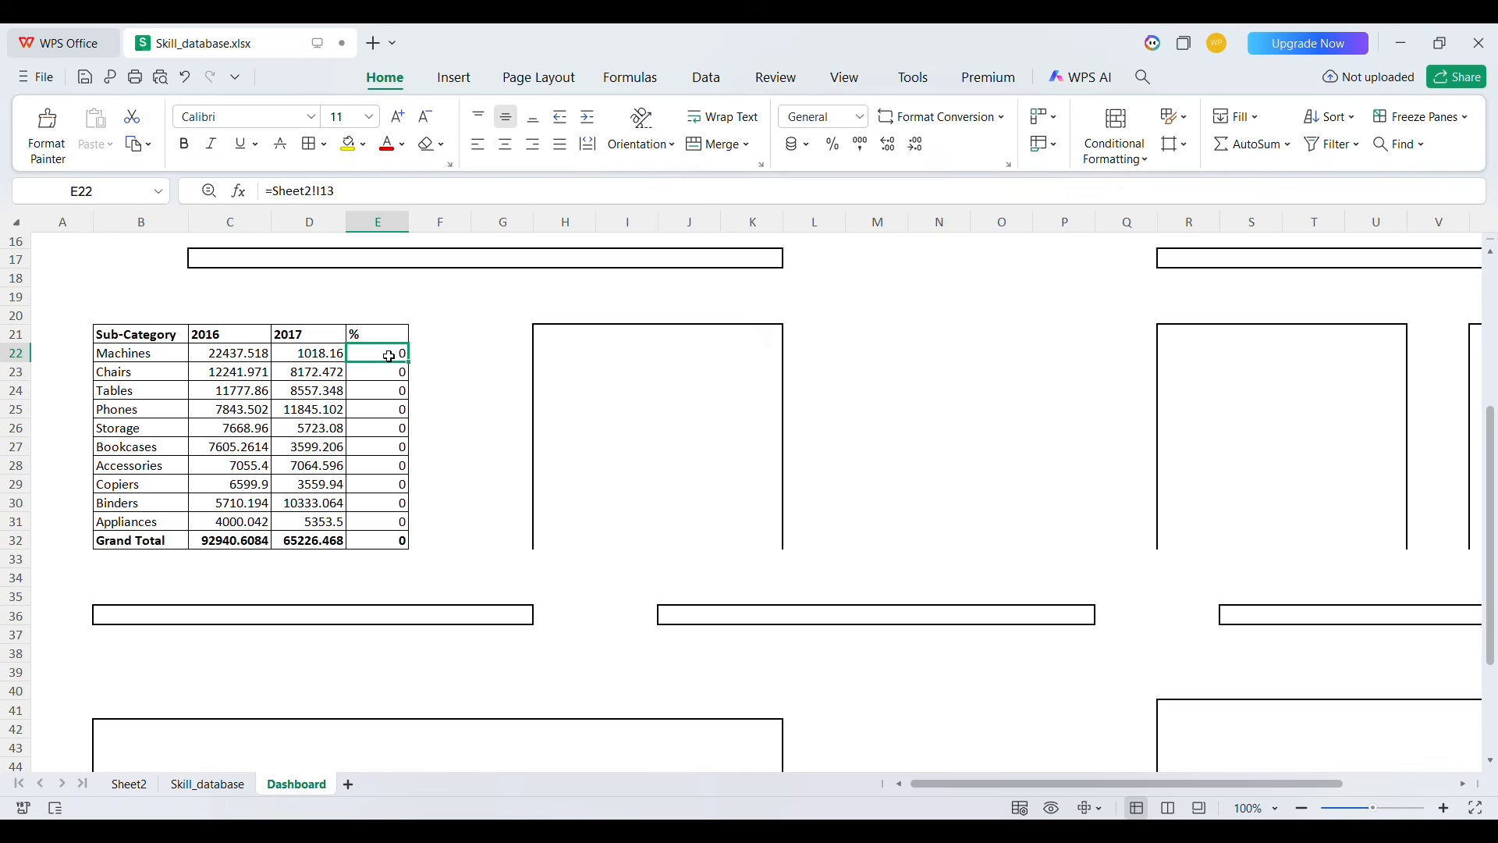
type("=")
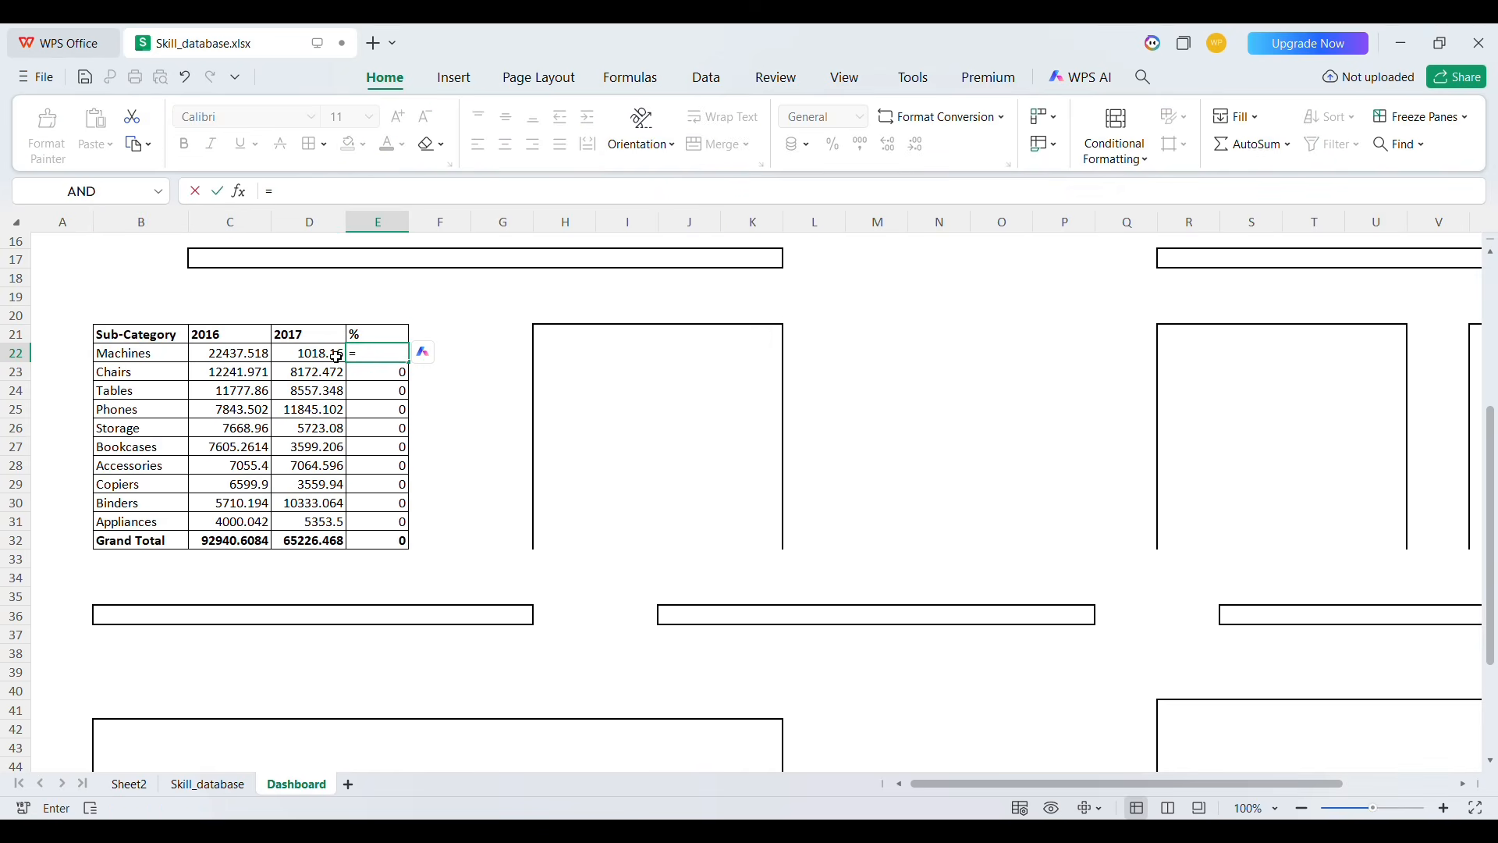
type("(")
left_click(328, 359)
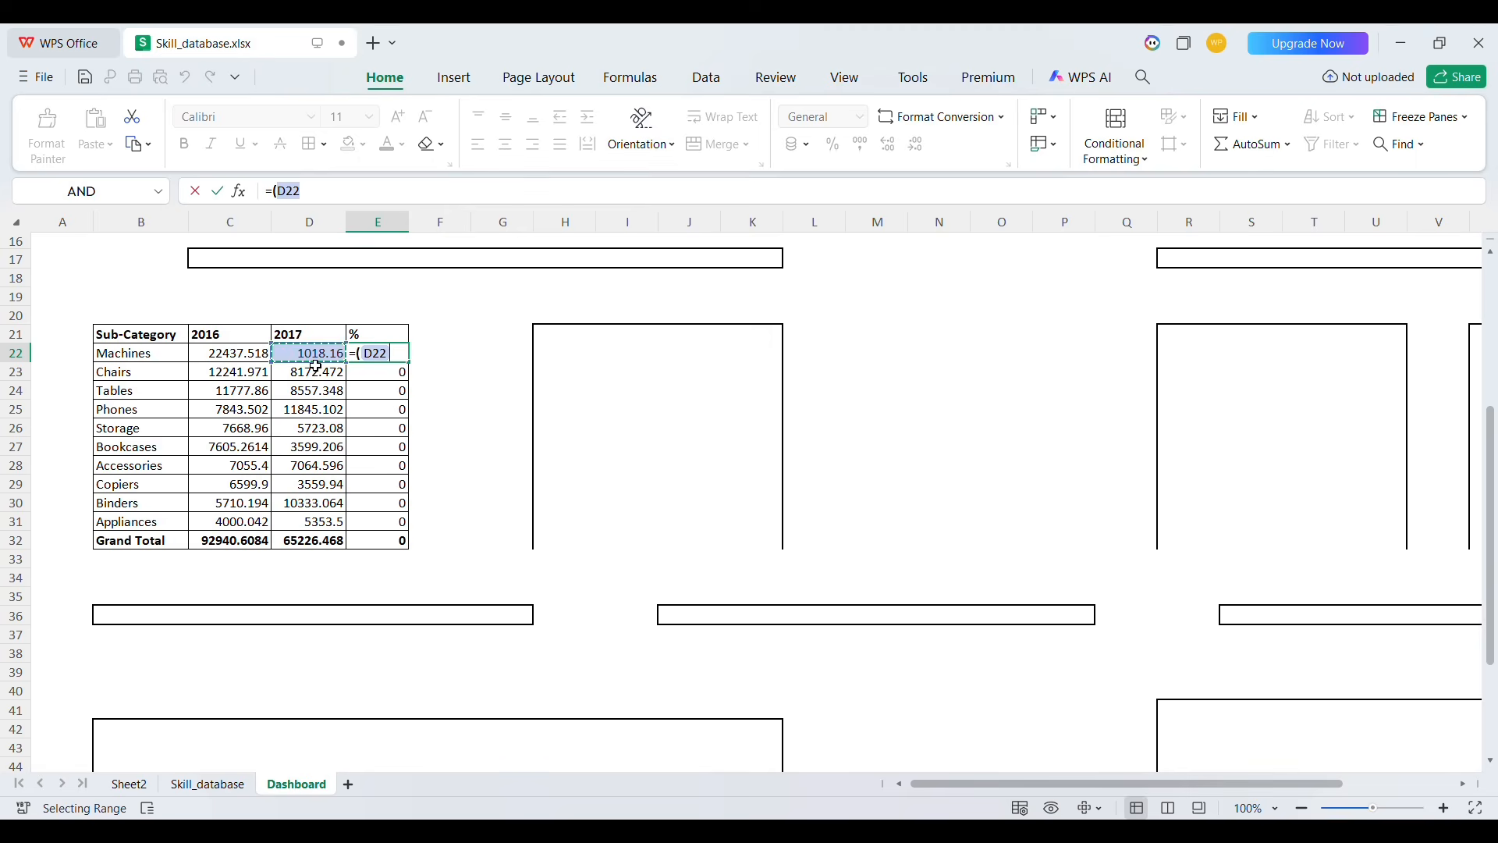
type("-")
left_click(224, 356)
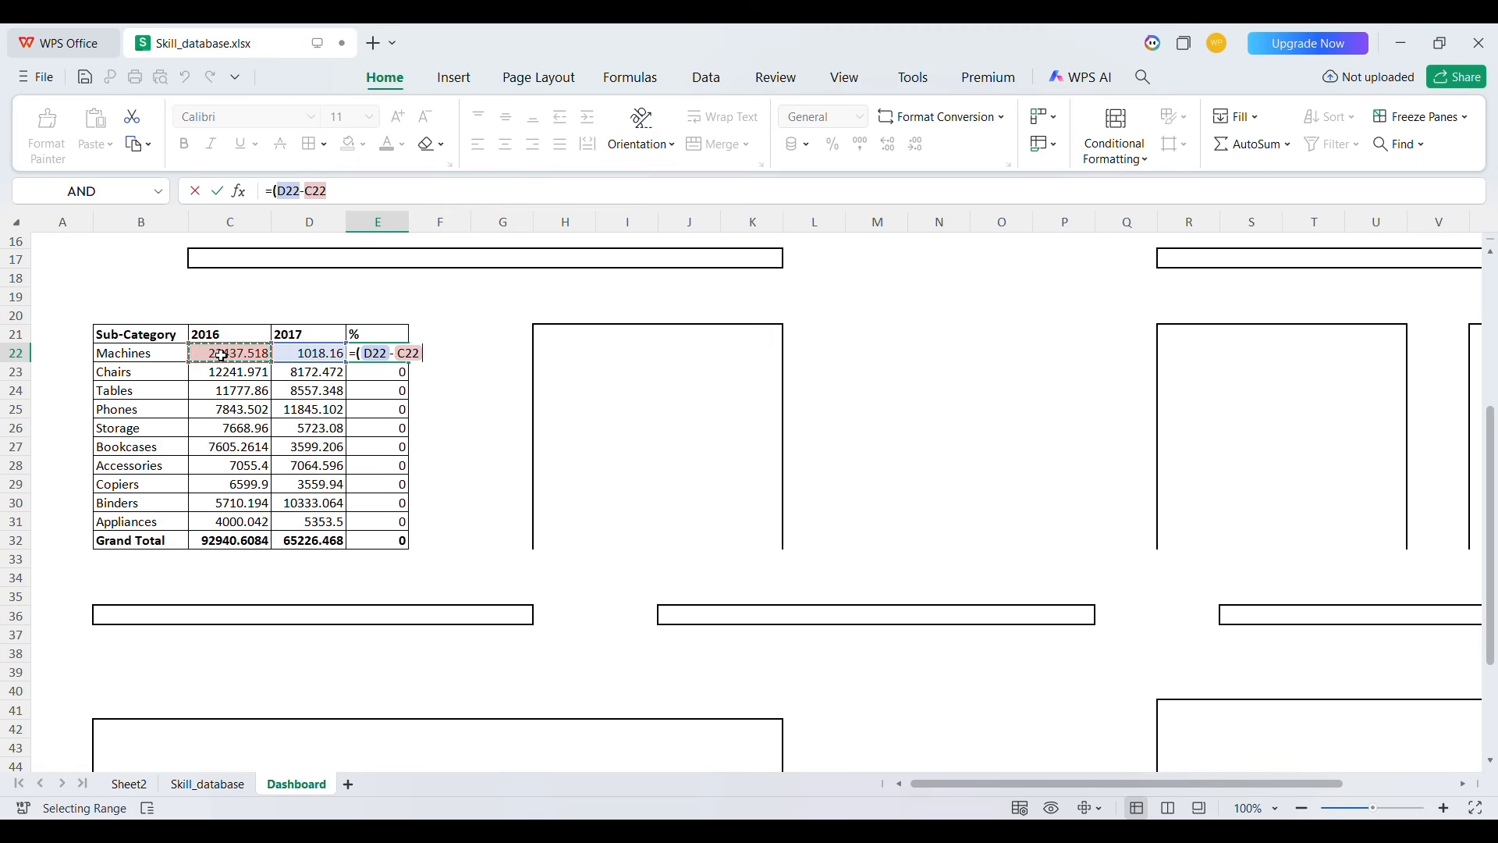
type(")/")
left_click(221, 356)
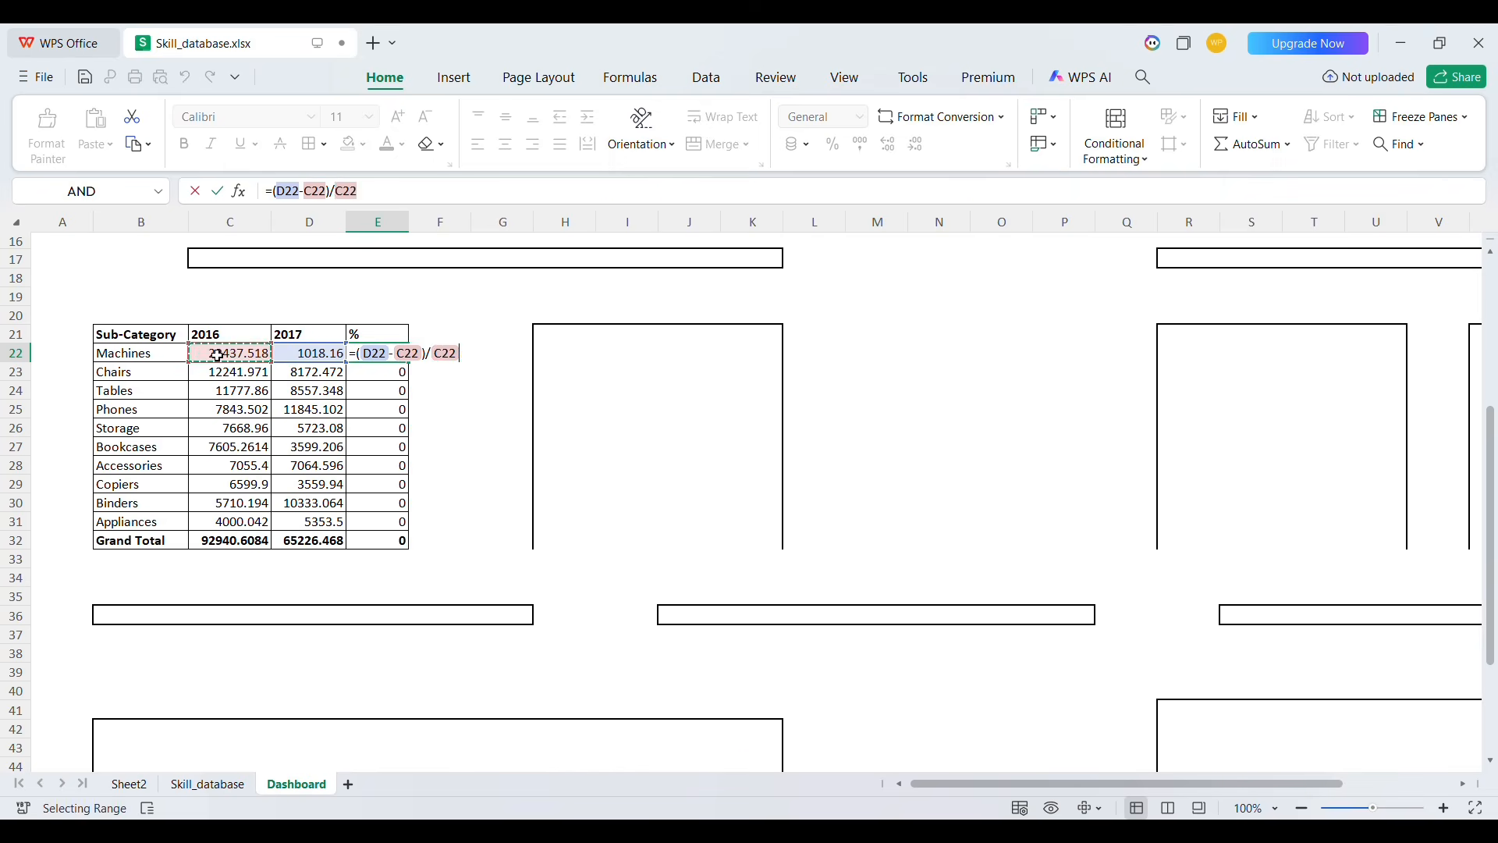
key("Return")
Fill the change formula down to E32 and format E22:E32 as percentage
left_click(426, 355)
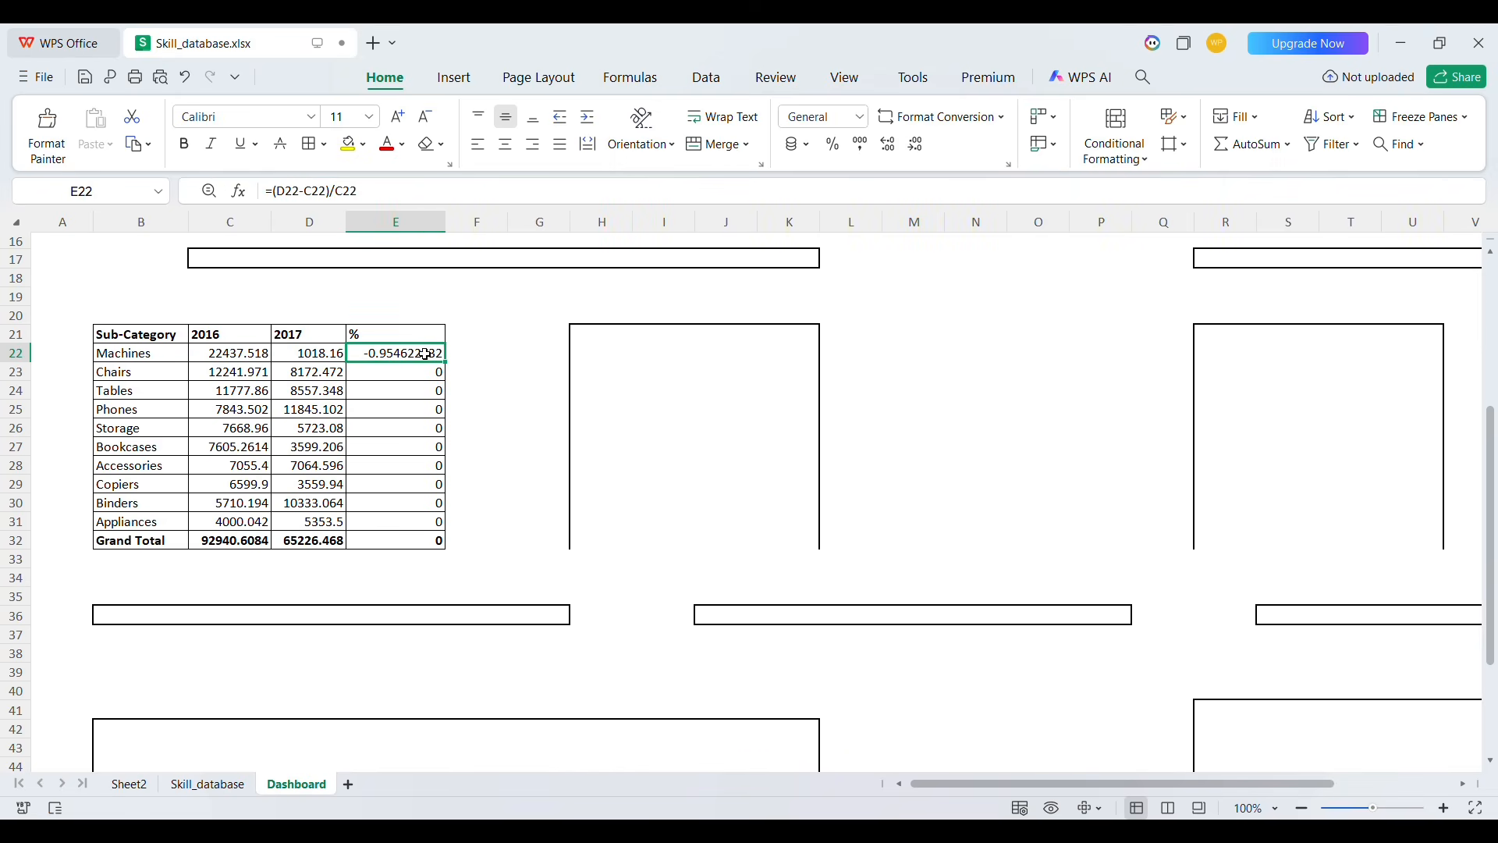
double_click(459, 378)
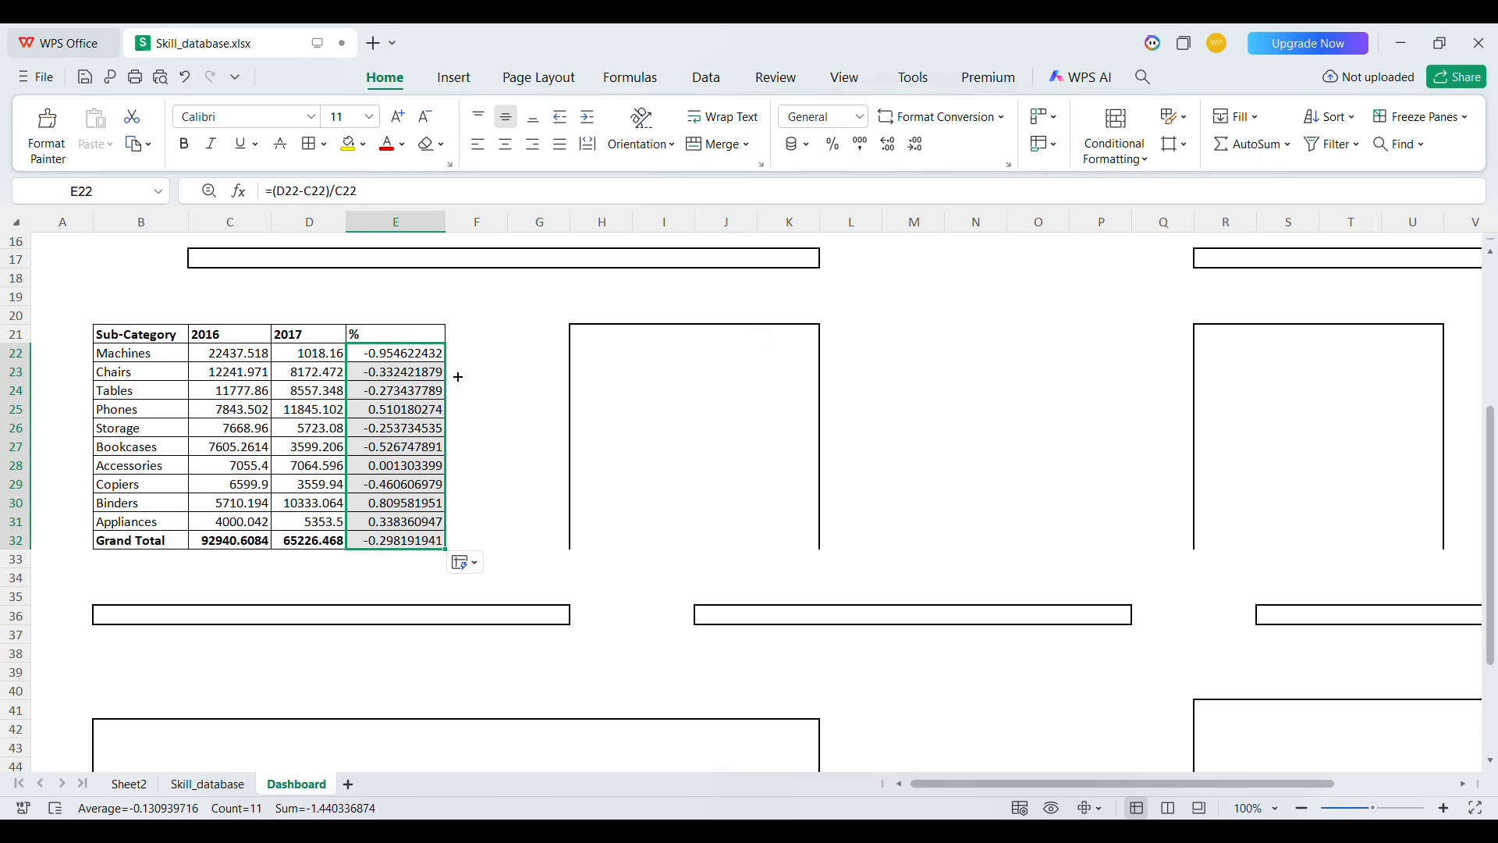
left_click(834, 142)
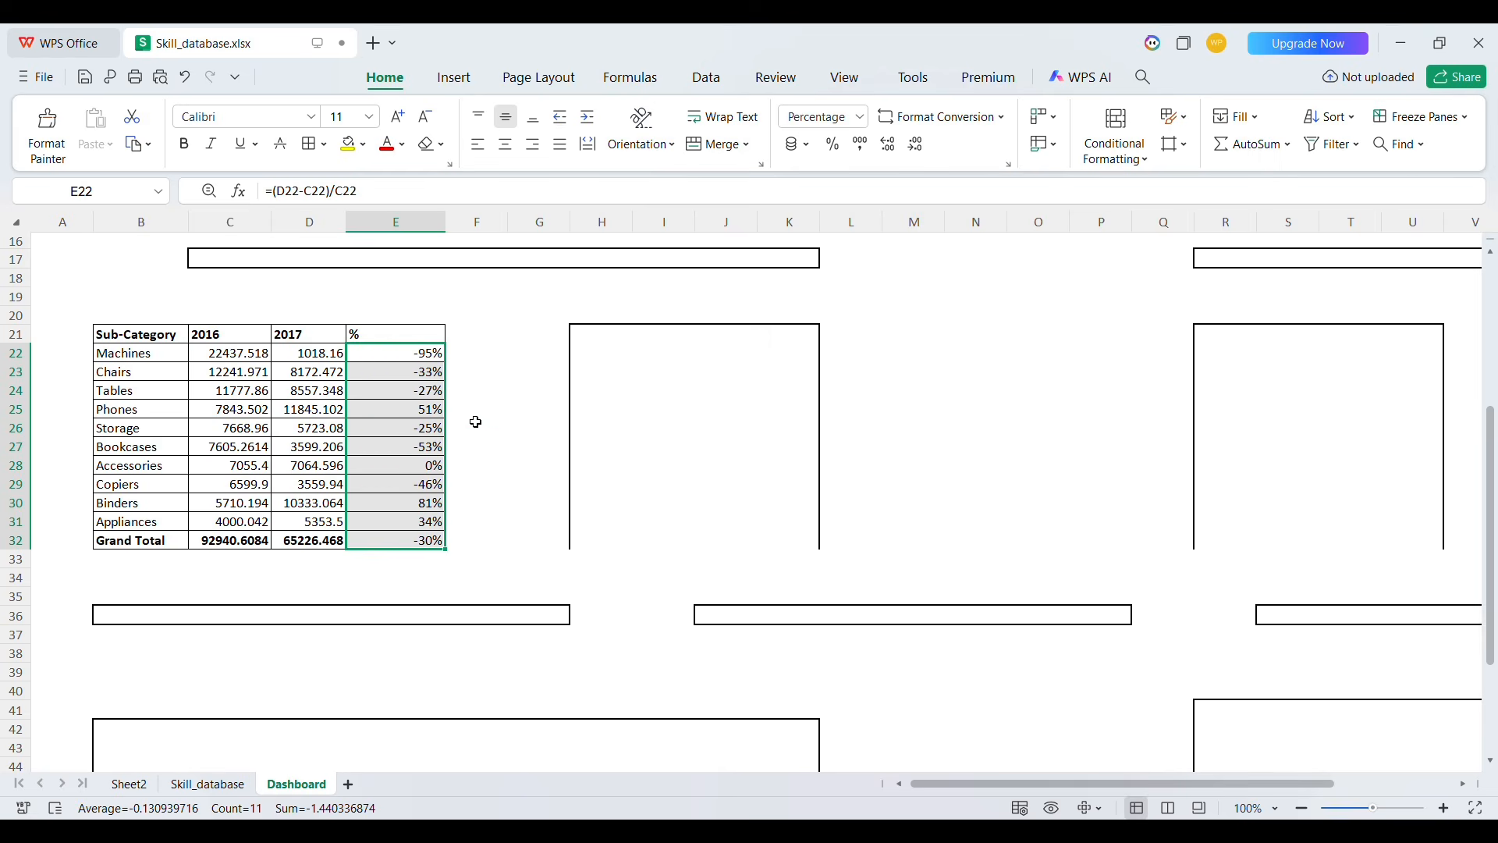
left_click(517, 415)
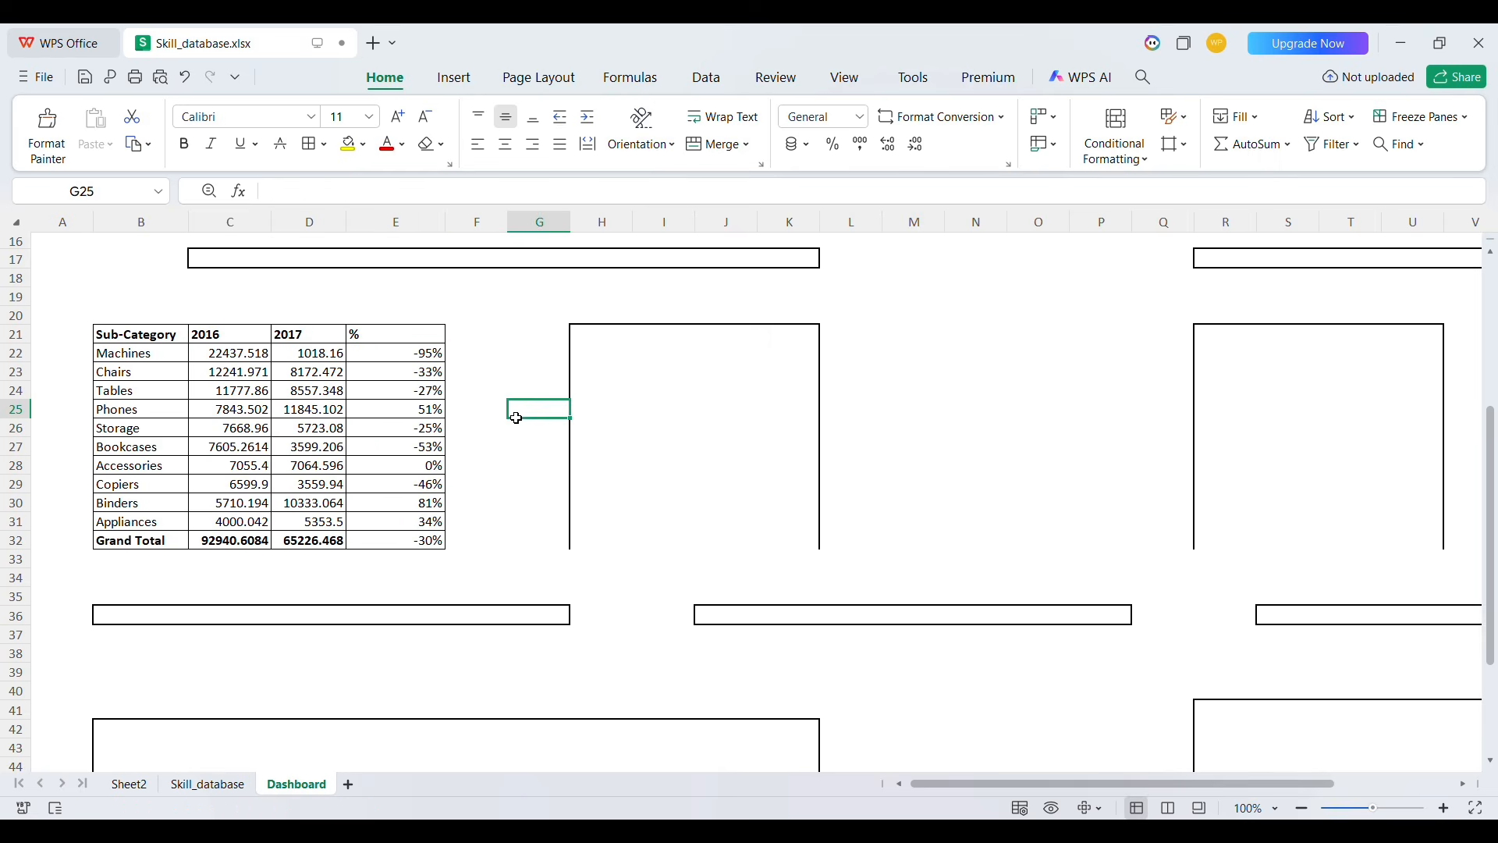
Apply a three-arrow icon set conditional format to E22 and copy it down the % column to E32
left_click(416, 361)
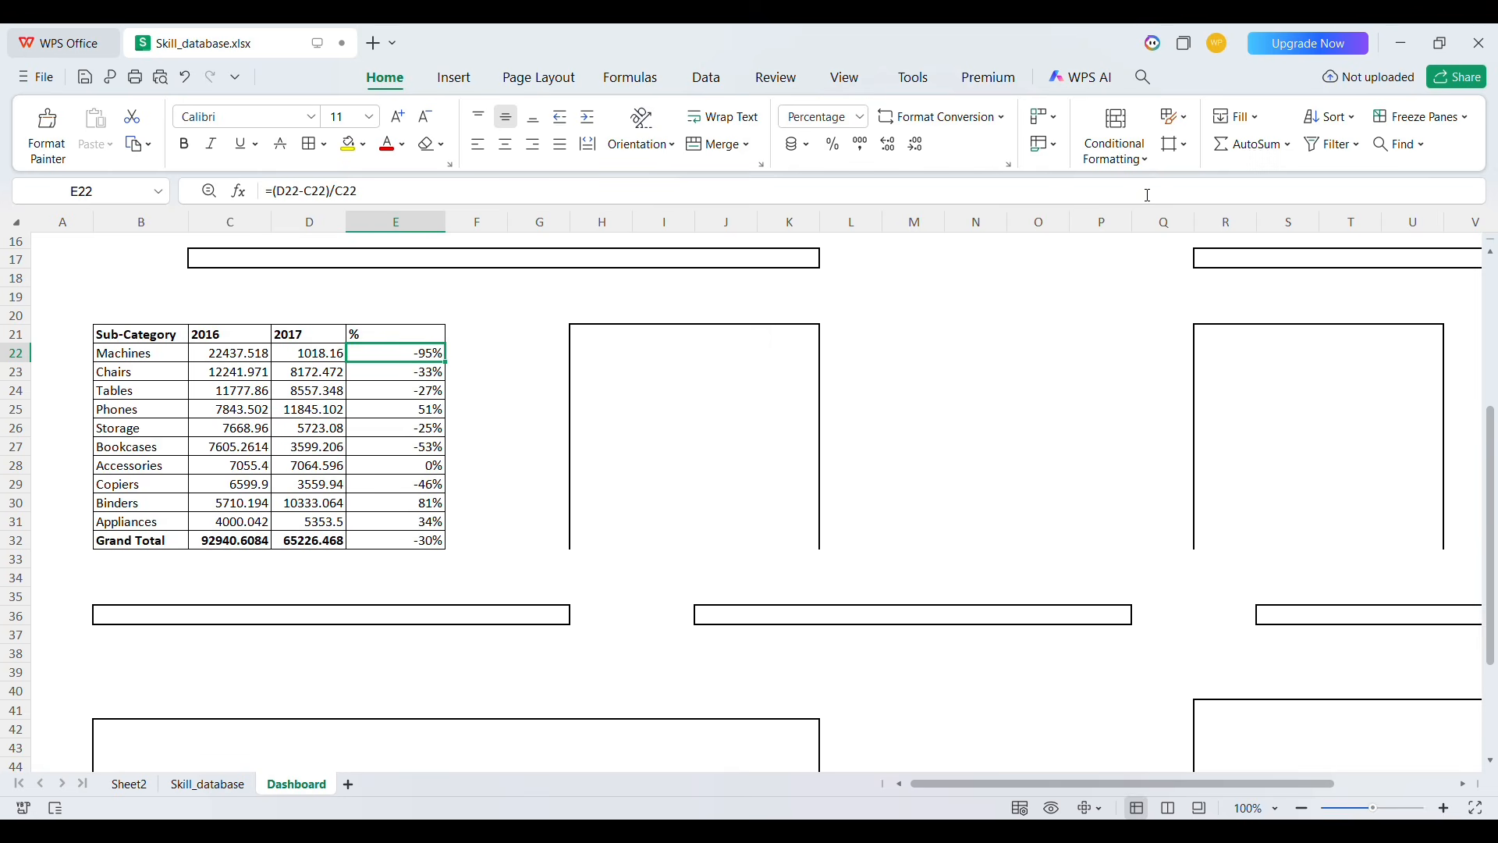
left_click(1115, 134)
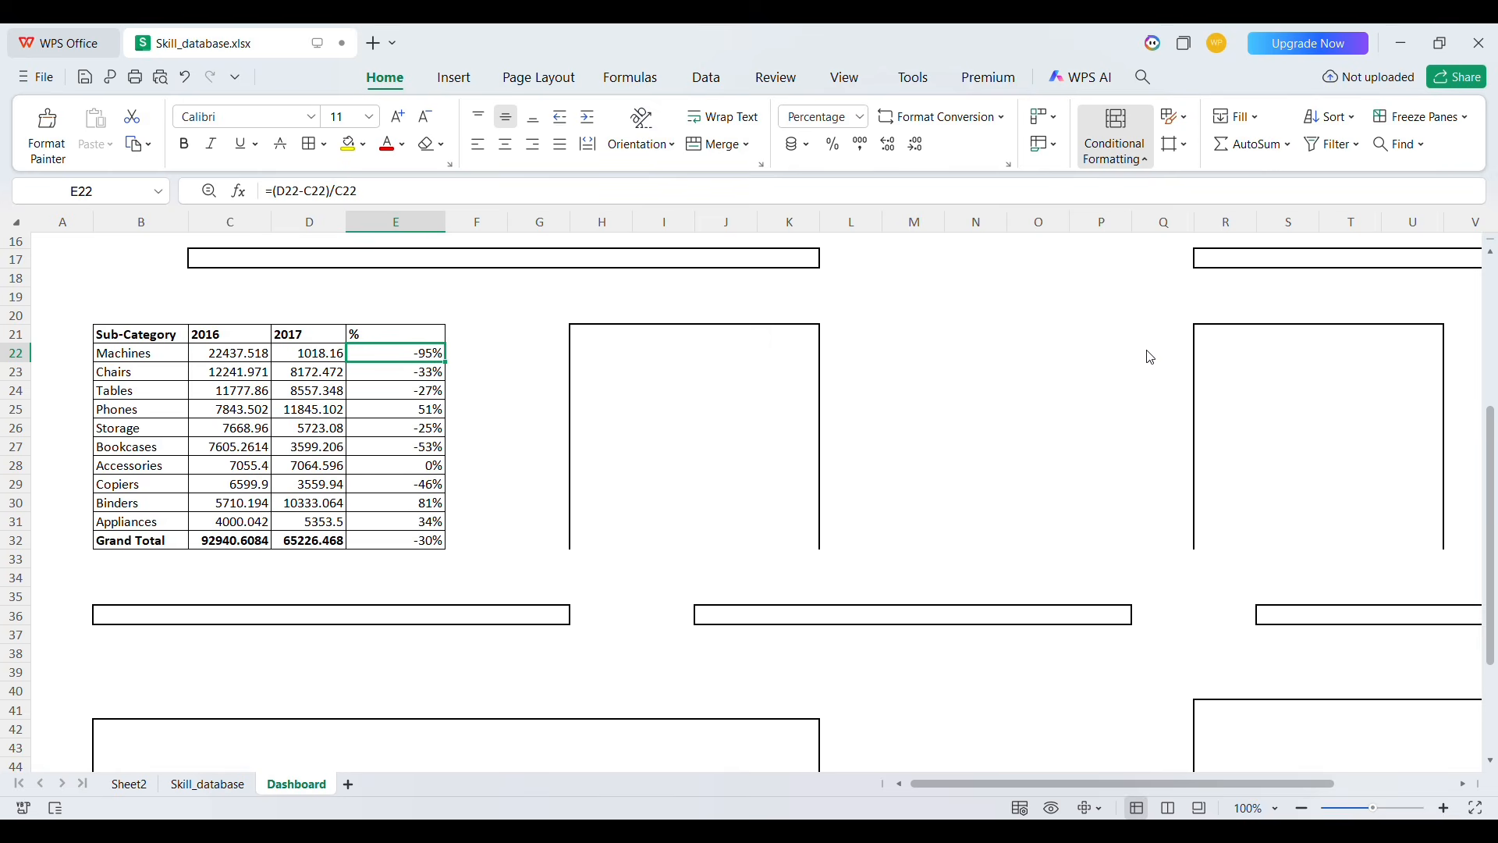
left_click(1312, 367)
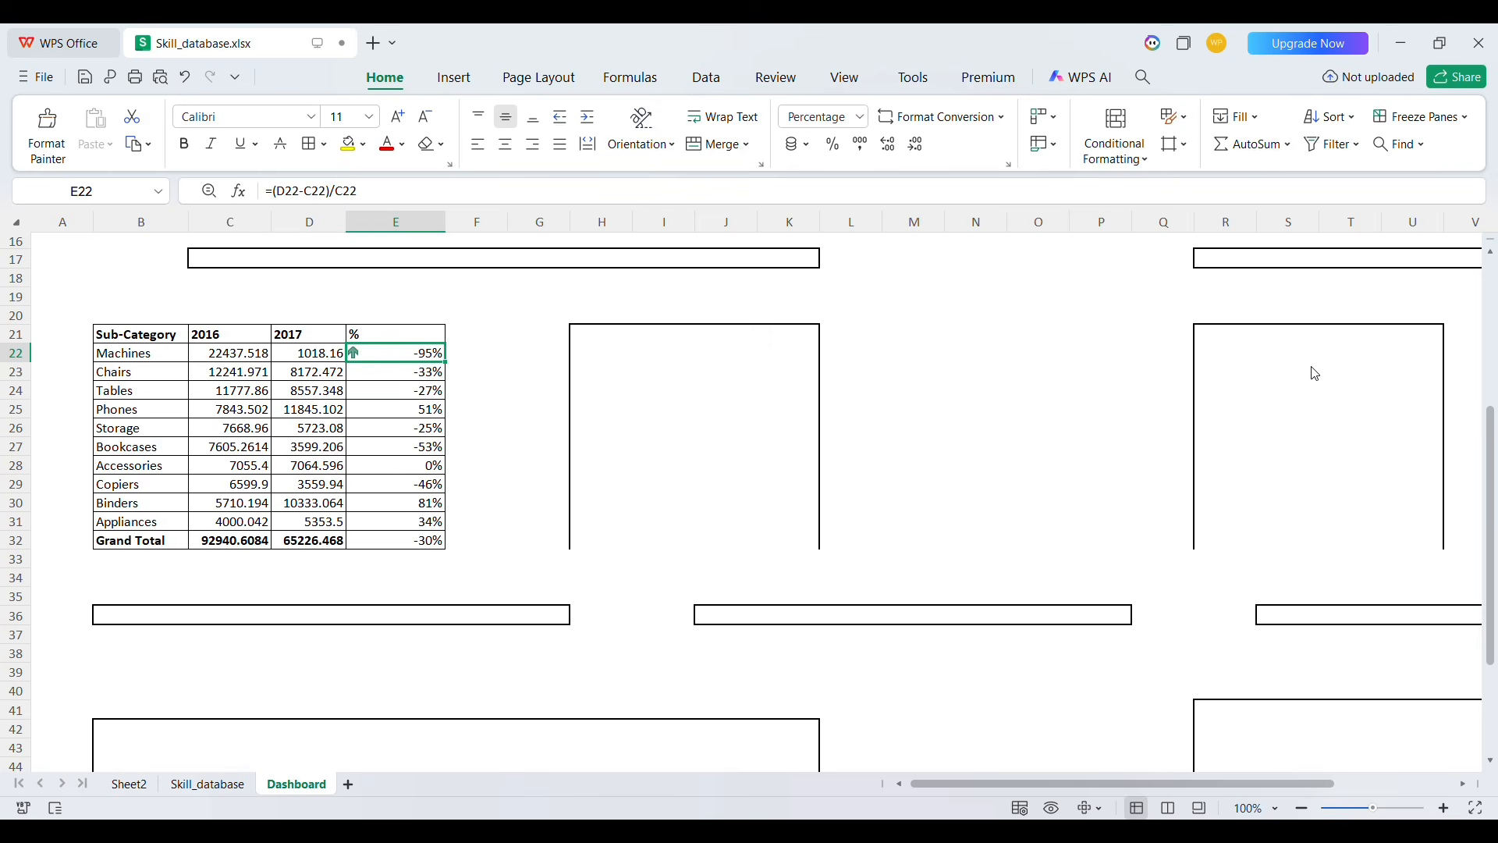
double_click(458, 375)
left_click(399, 416)
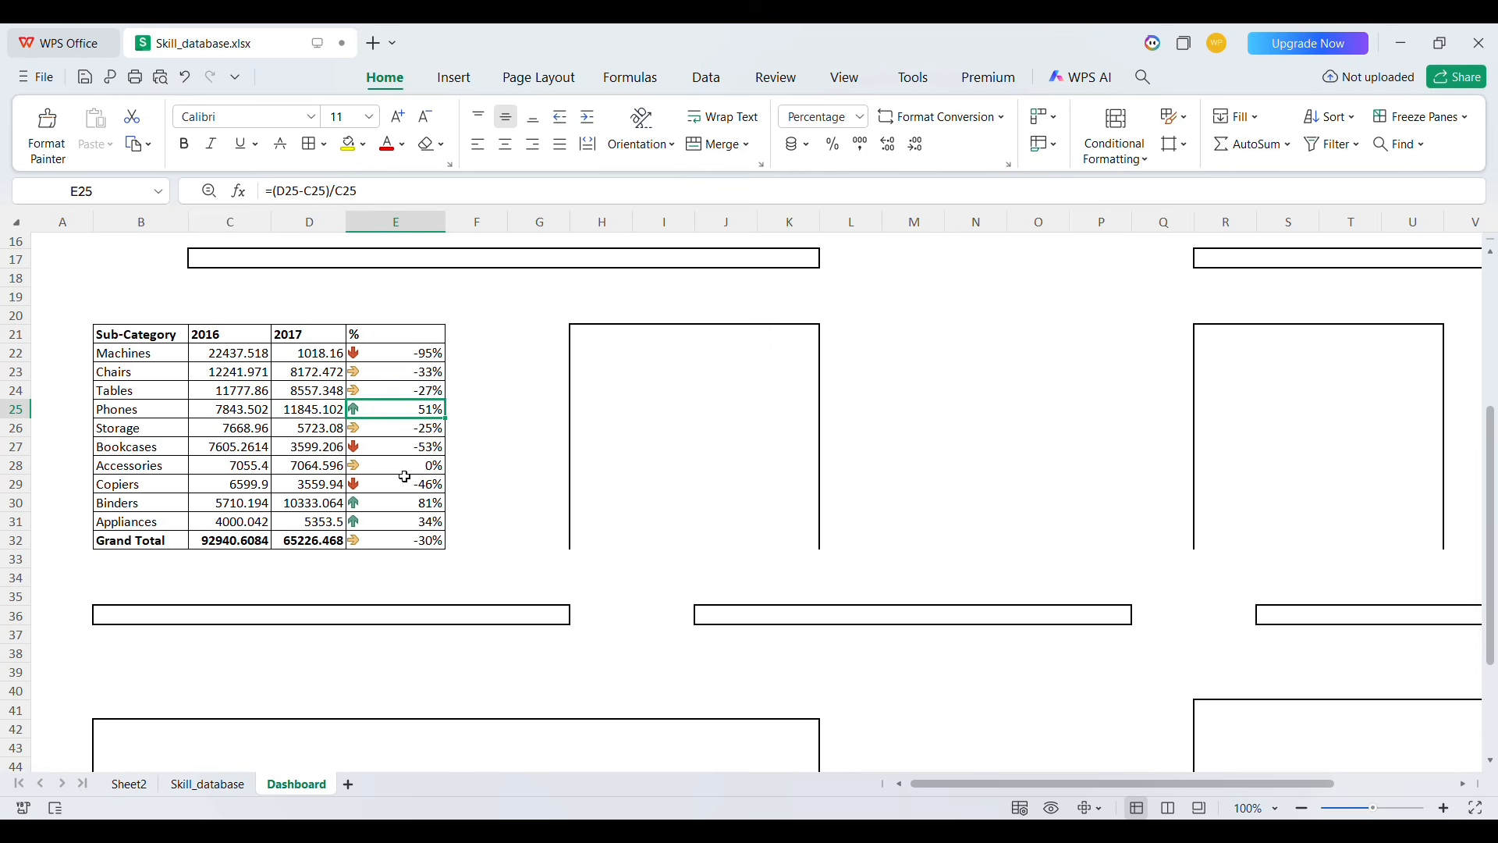
Review the dashboard's chart boxes beside the sub-category table and the space available for another table
scroll(551, 461, "up", 5)
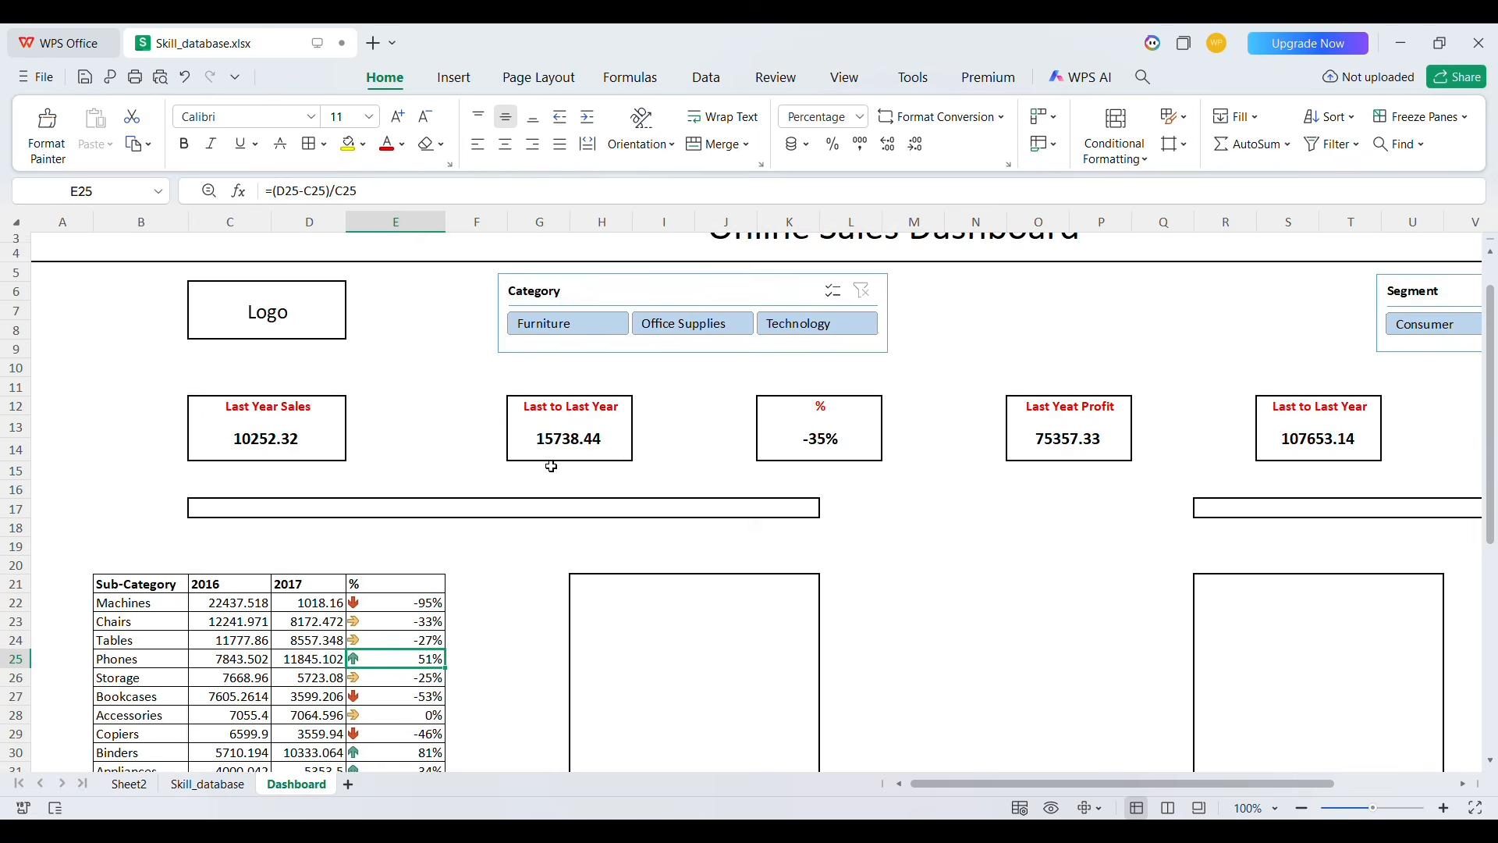
scroll(552, 464, "down", 4)
left_click(166, 386)
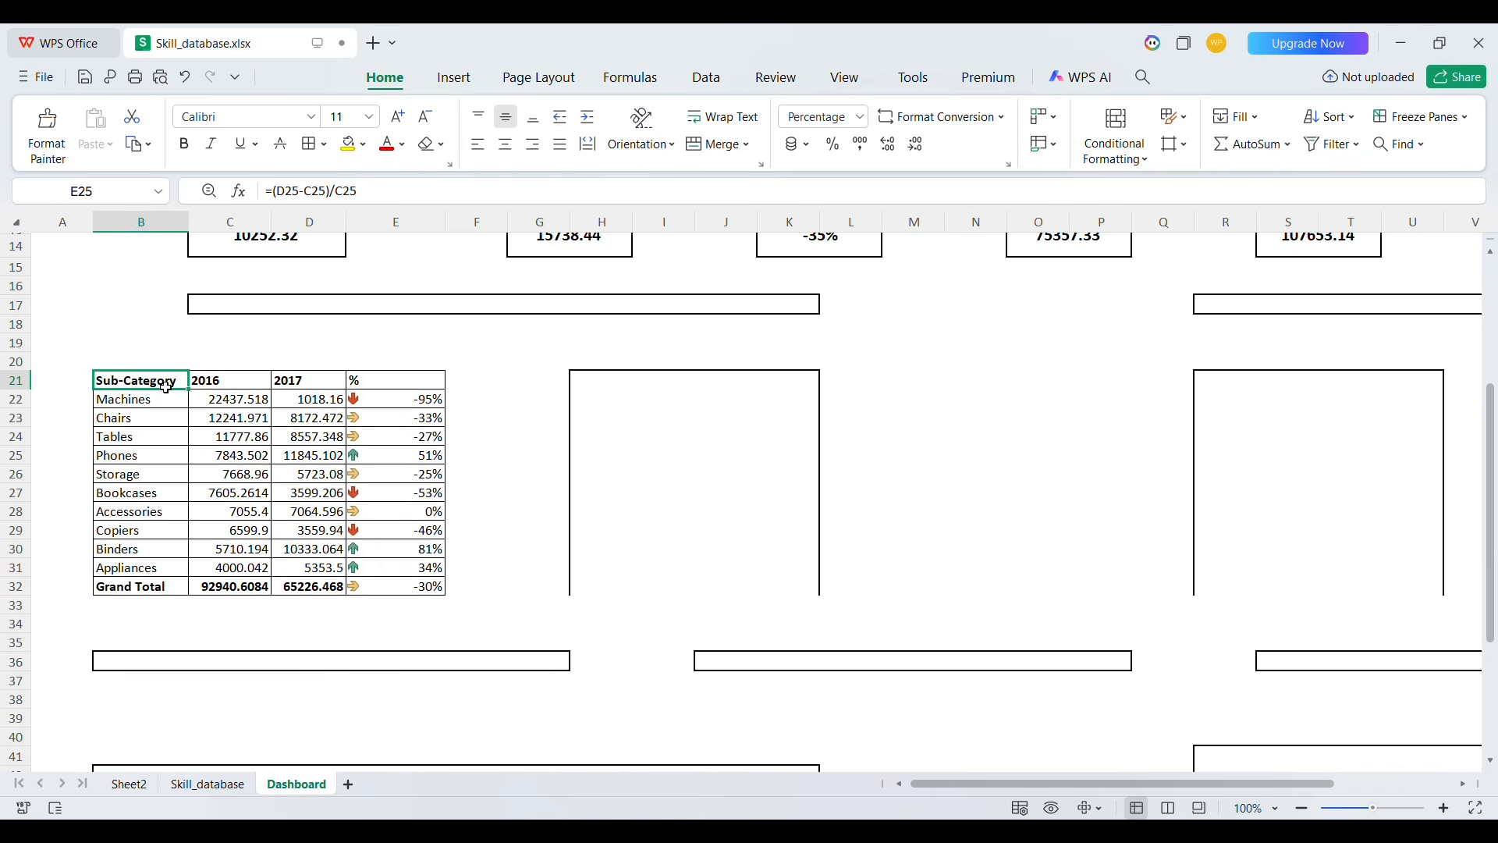
left_click(598, 386)
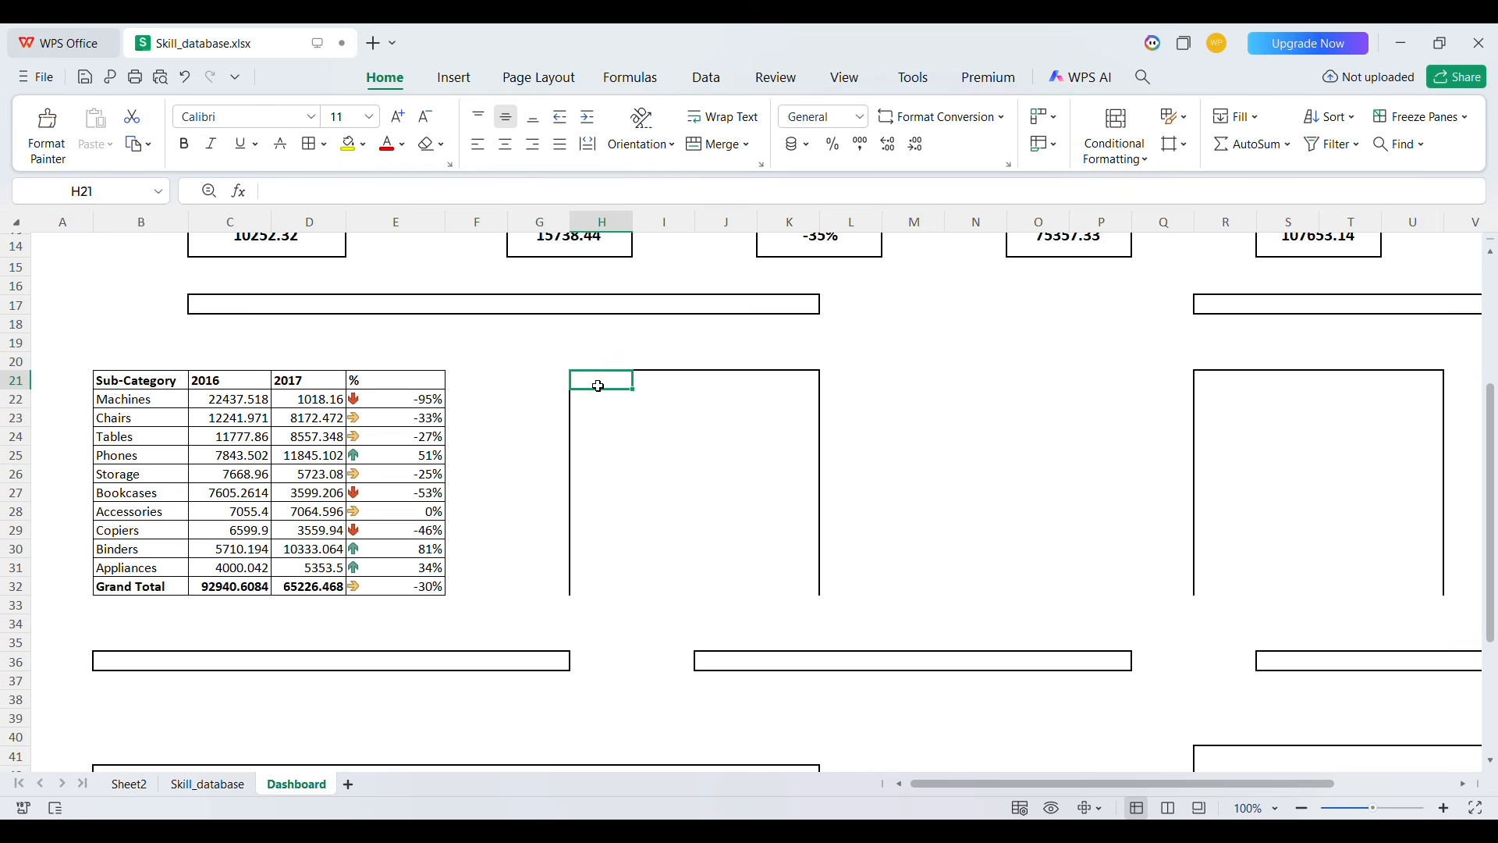
scroll(598, 386, "right", 3)
scroll(599, 386, "up", 1)
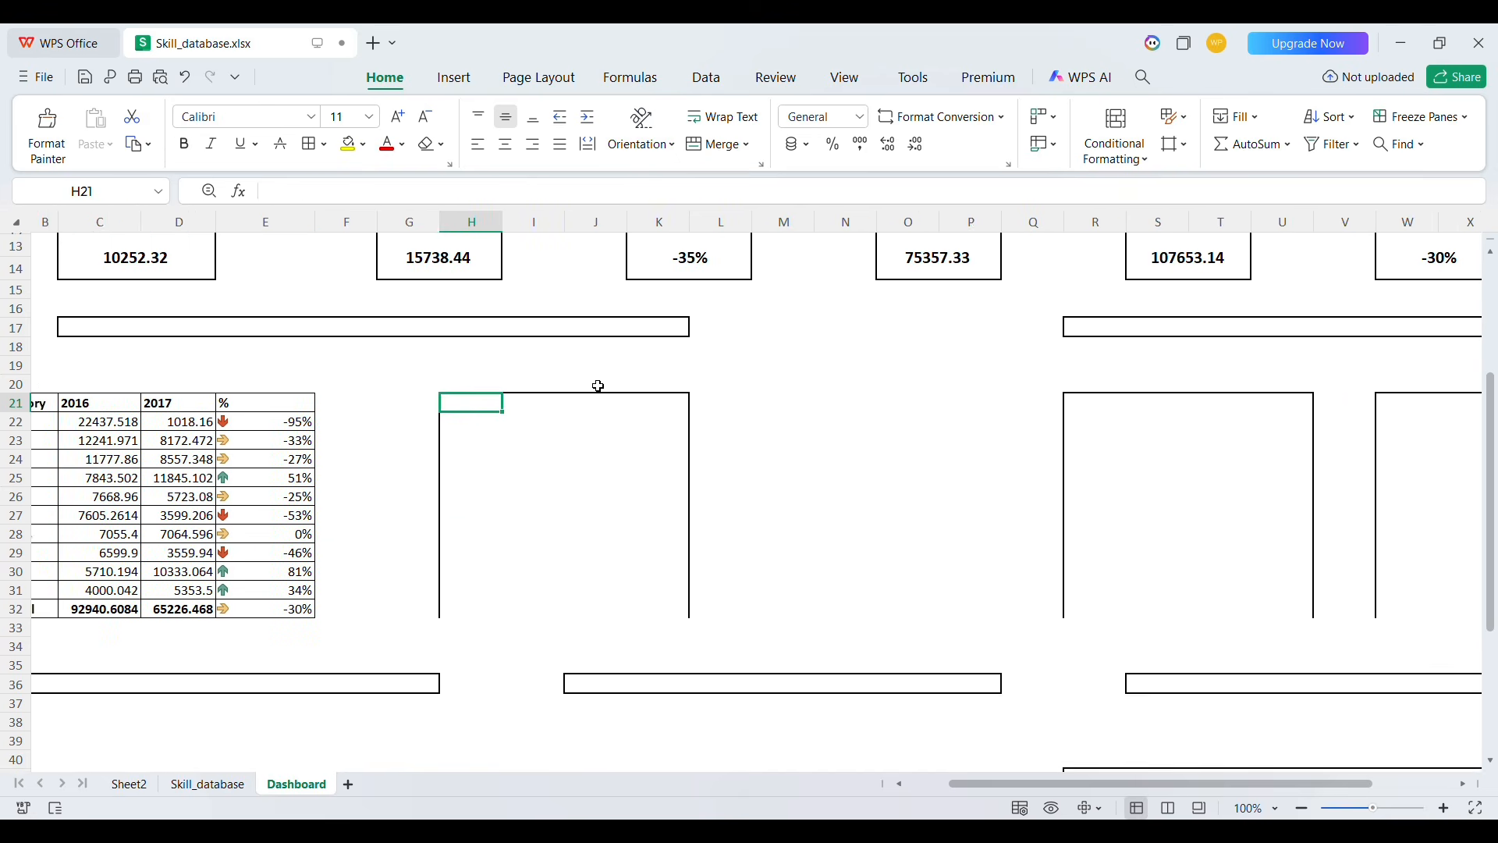
left_click(1079, 411)
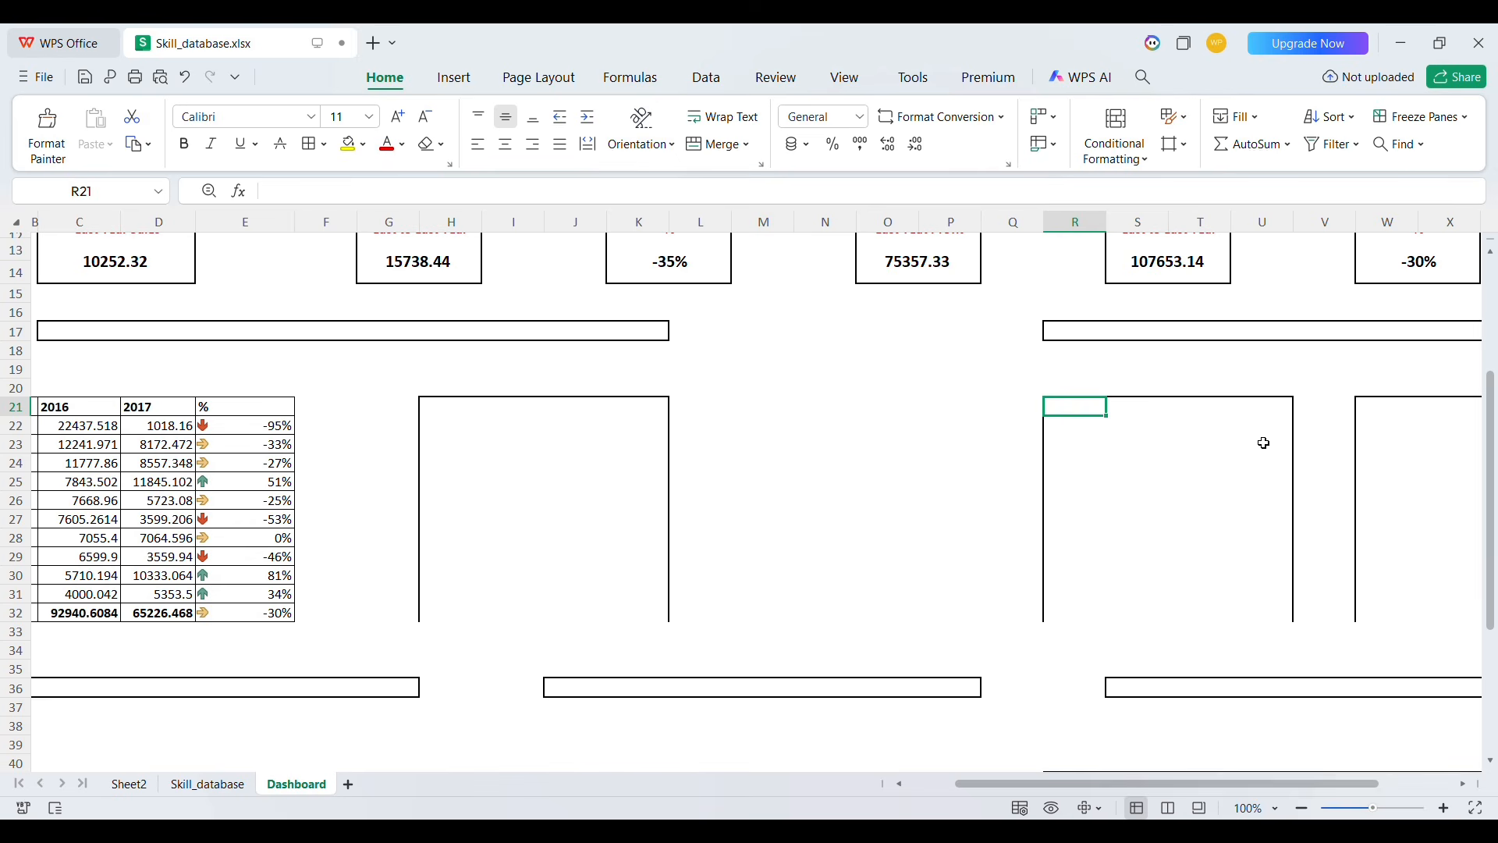
left_click(1374, 416)
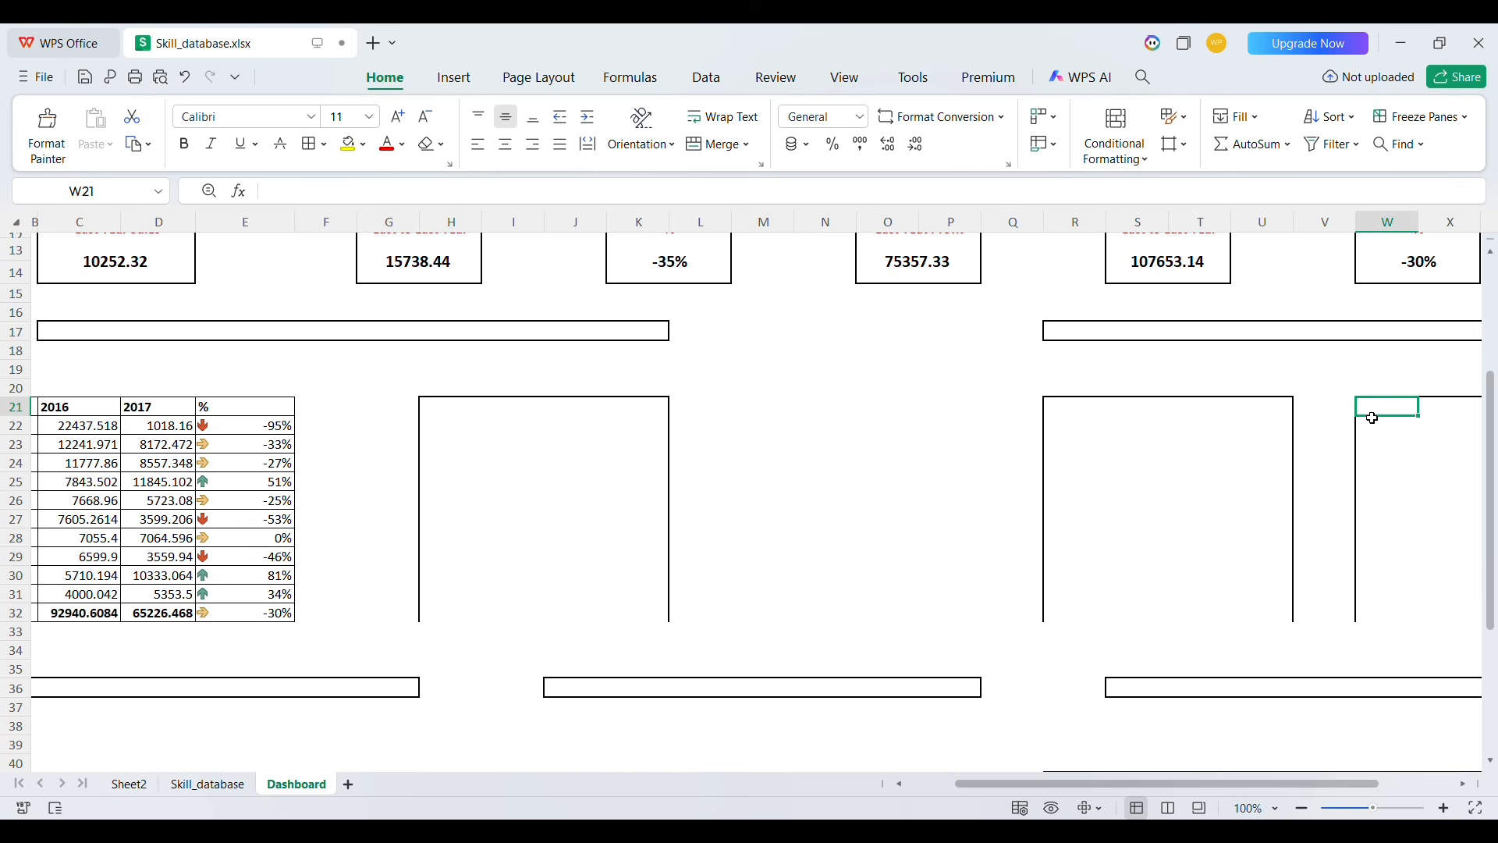
scroll(990, 459, "left", 3)
left_click(116, 396)
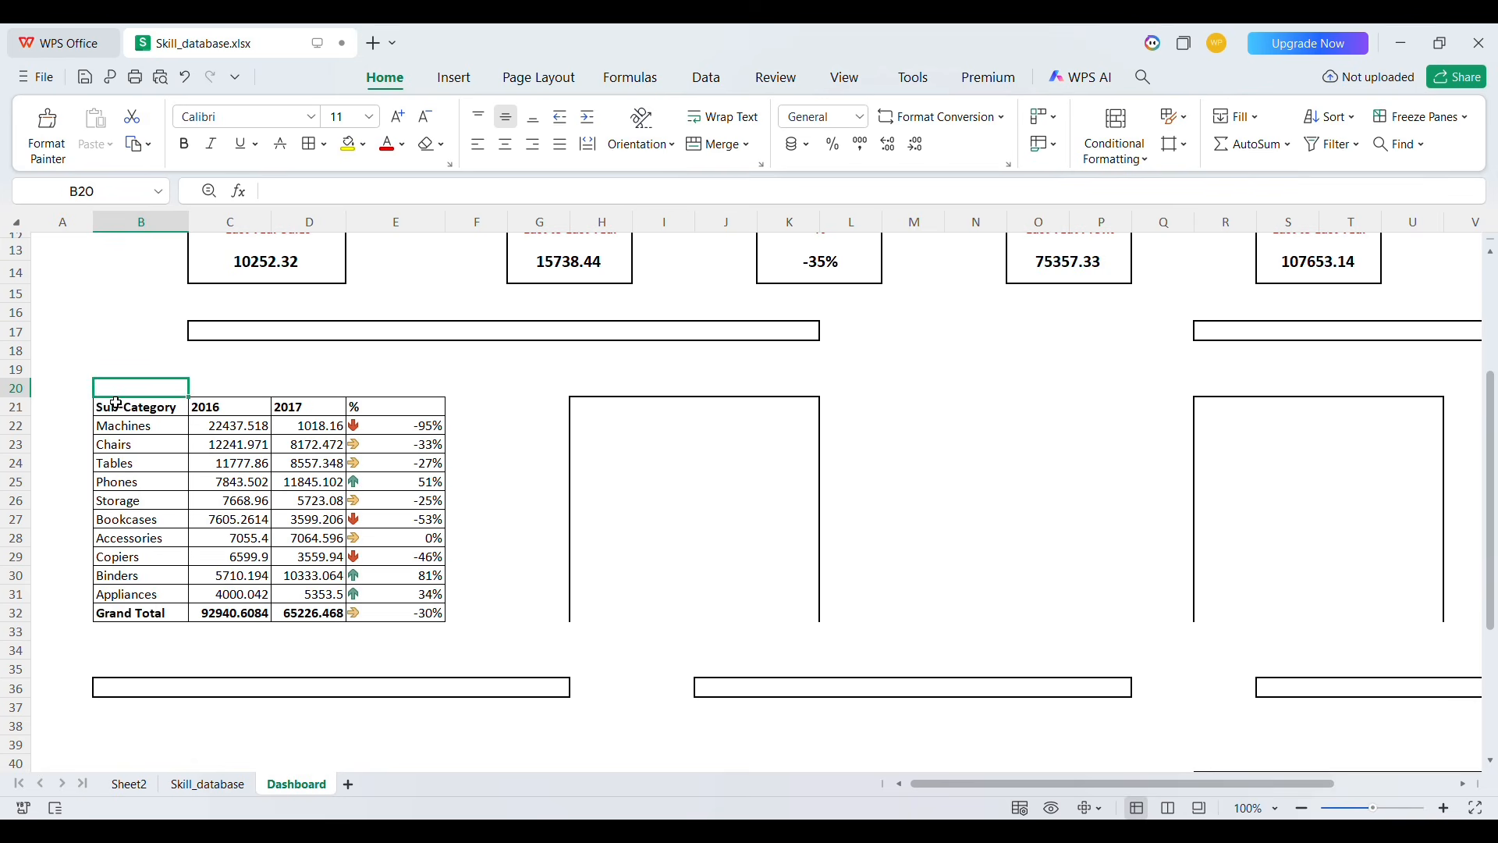
left_click_drag(115, 403, 753, 662)
key("shift+Up")
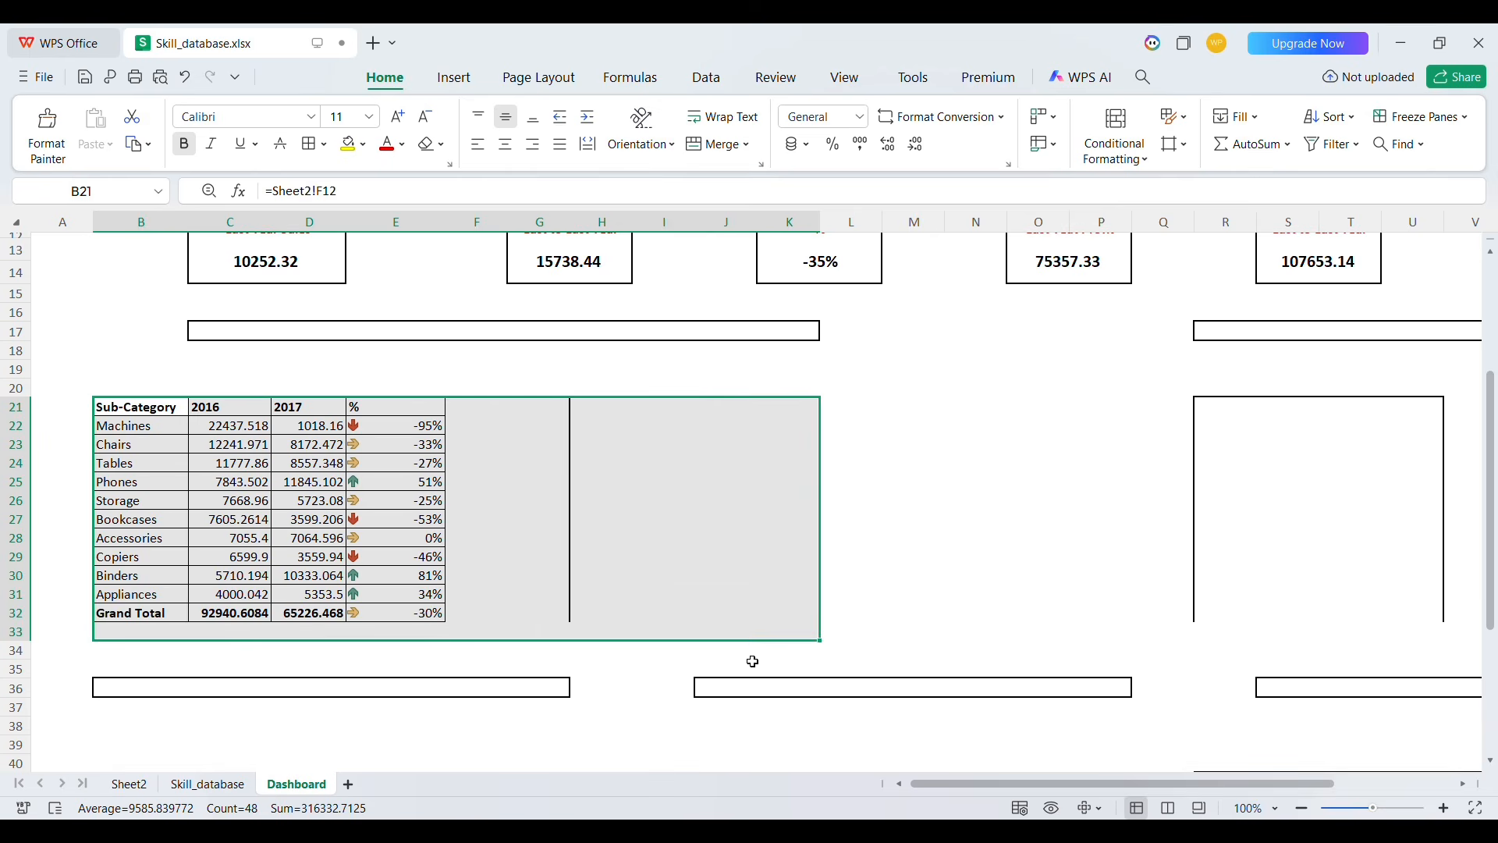
left_click(477, 368)
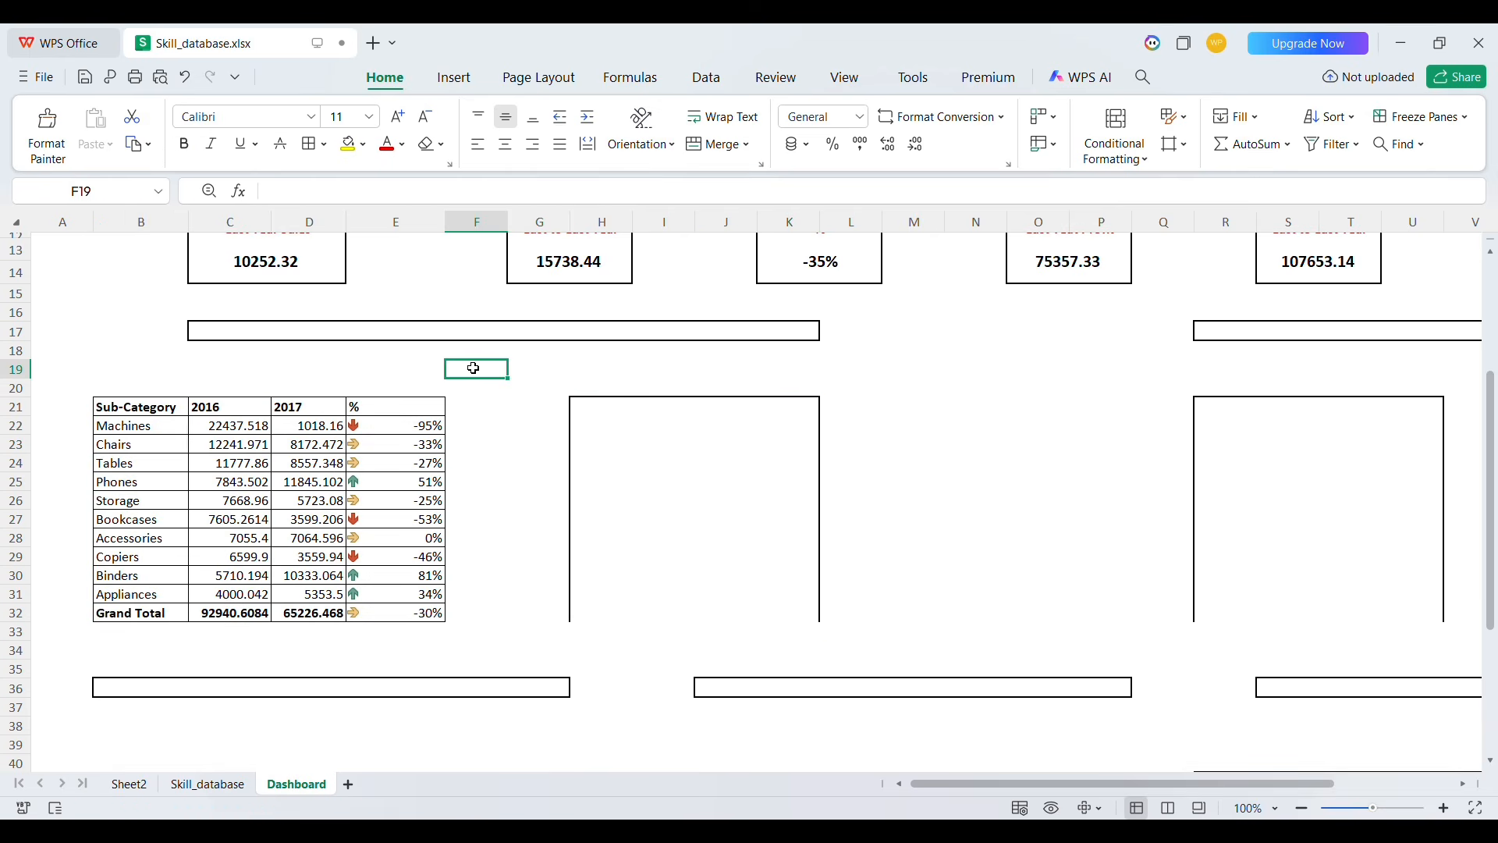
left_click(1206, 407)
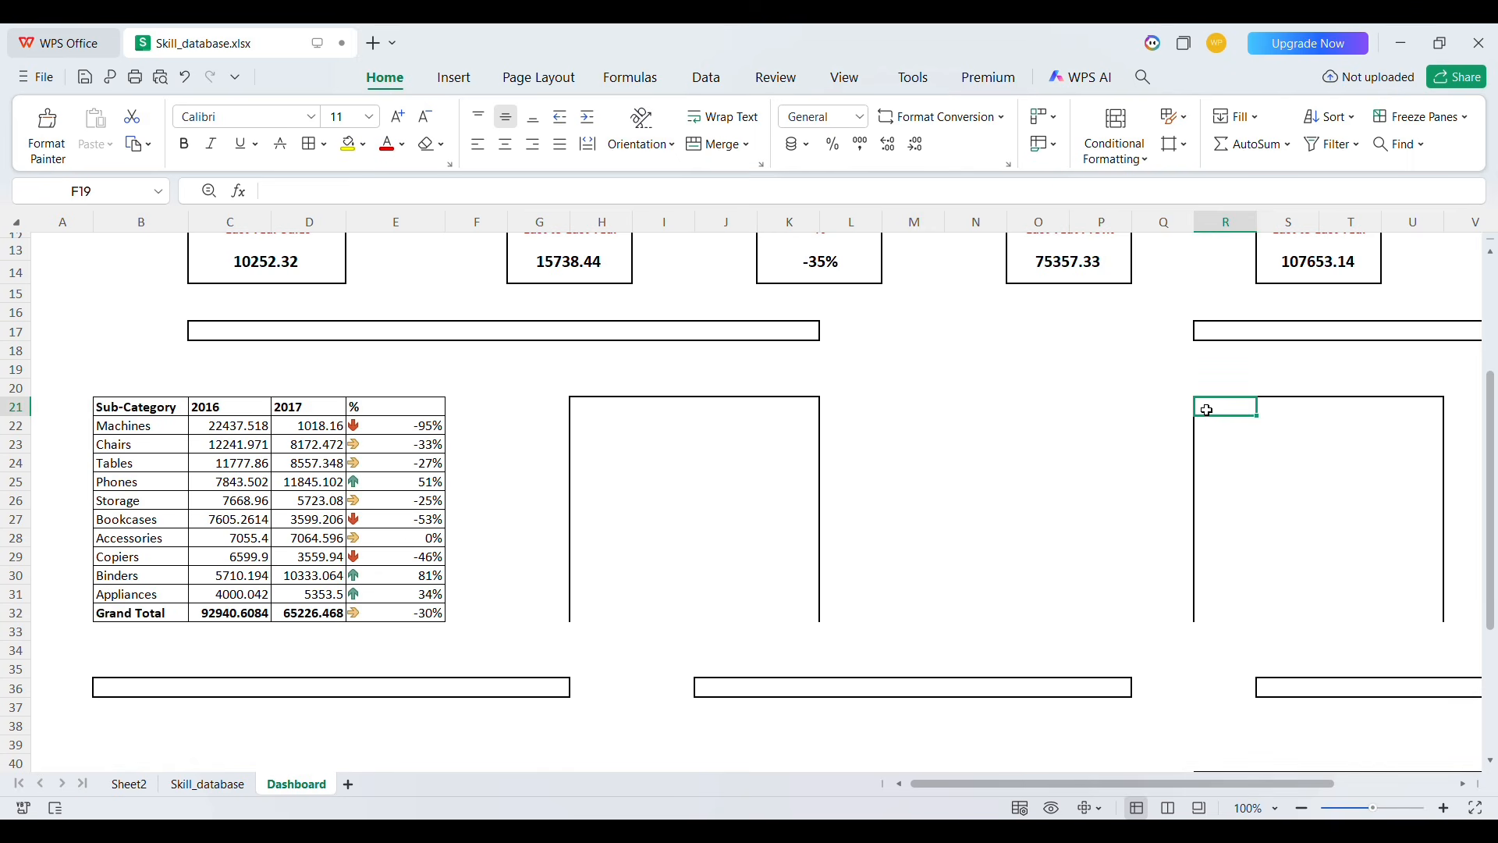
key("shift+Right")
key("shift+Right")
key("shift+Right")
key("shift+Right")
key("shift+Right")
key("shift+Right")
key("shift+Right")
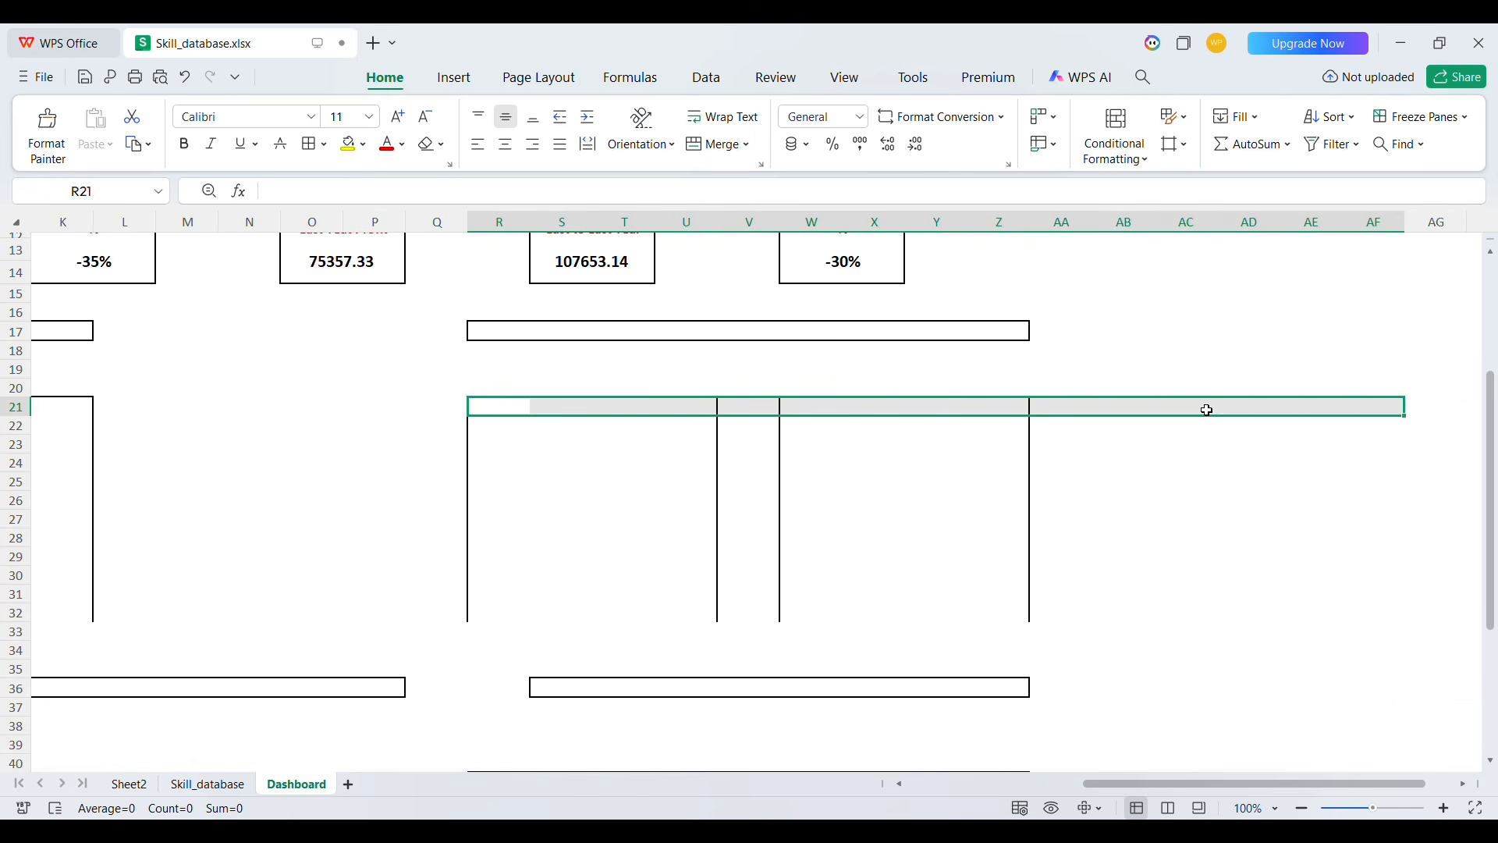
key("shift+Right")
key("shift+Down")
key("shift+Down")
key("shift+Down")
key("shift+Down")
key("shift+Down")
key("shift+Down")
key("shift+Down")
key("shift+Down")
key("shift+Down")
key("shift+Down")
key("shift+Down")
key("shift+Down")
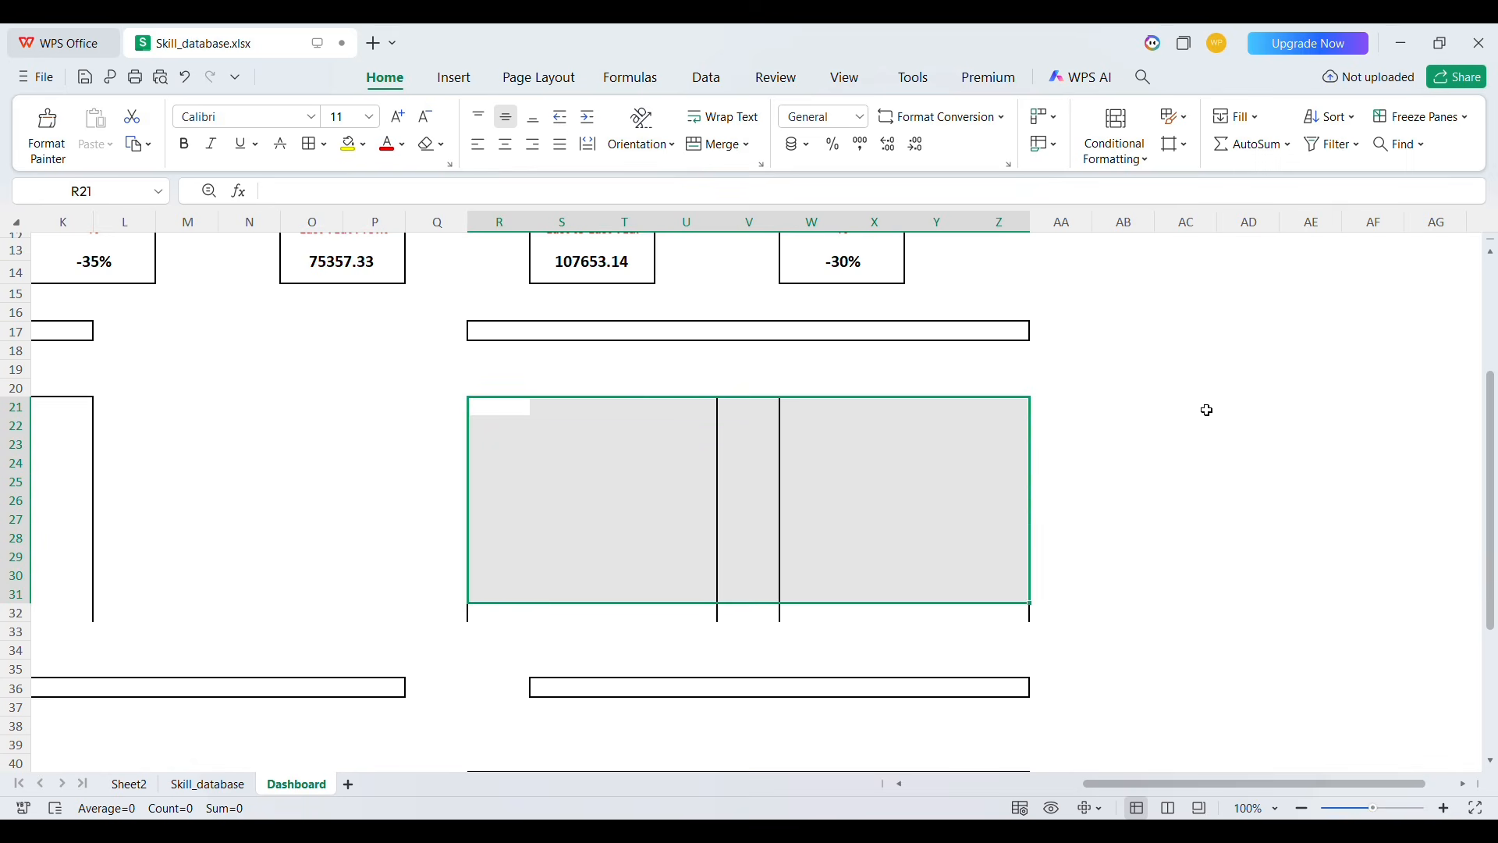
key("shift+Up")
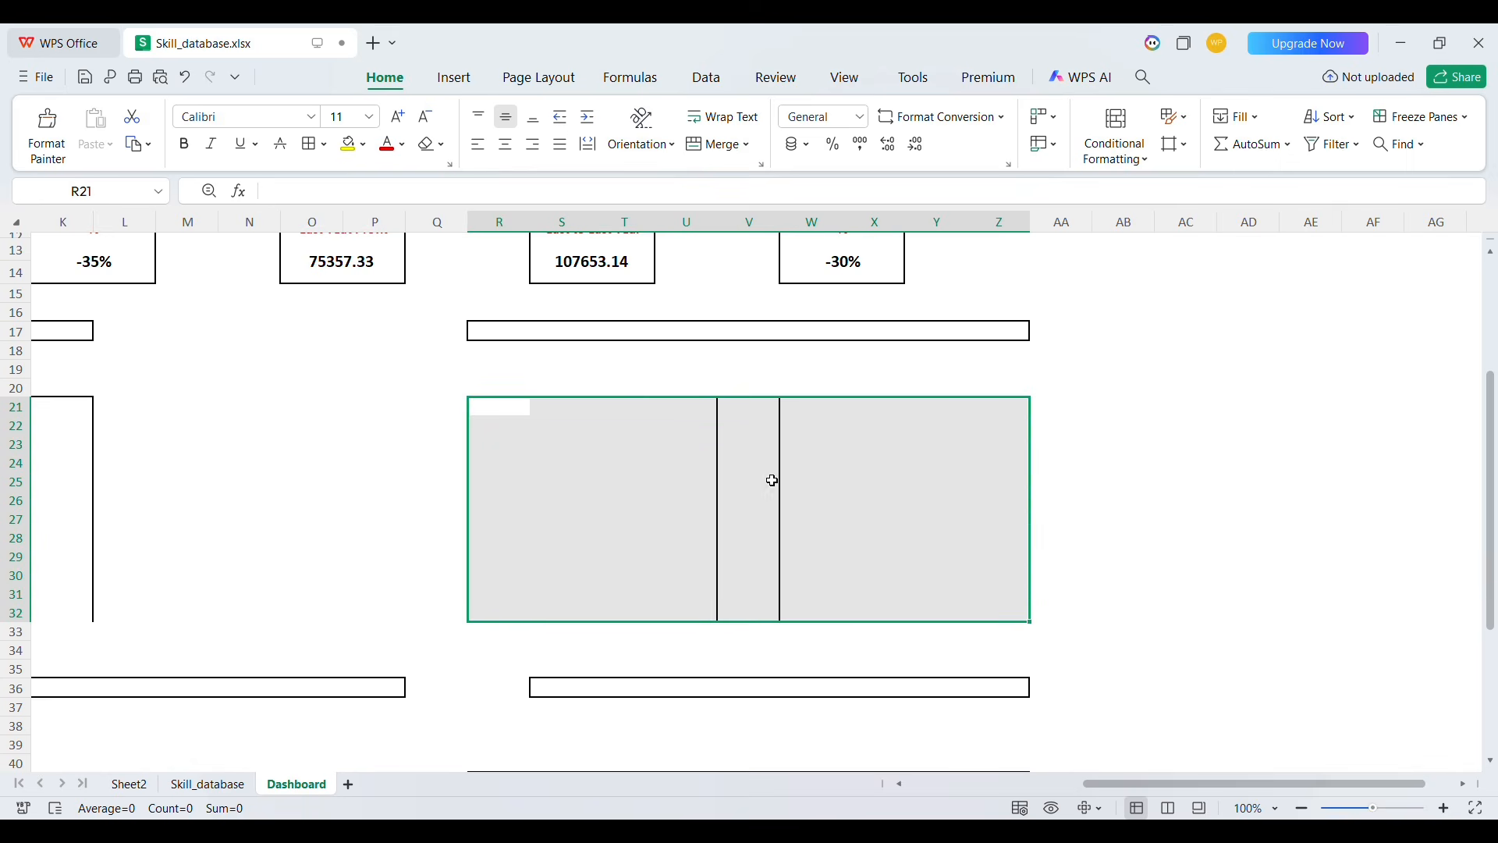
scroll(773, 479, "left", 5)
scroll(773, 480, "up", 4)
scroll(773, 481, "down", 5)
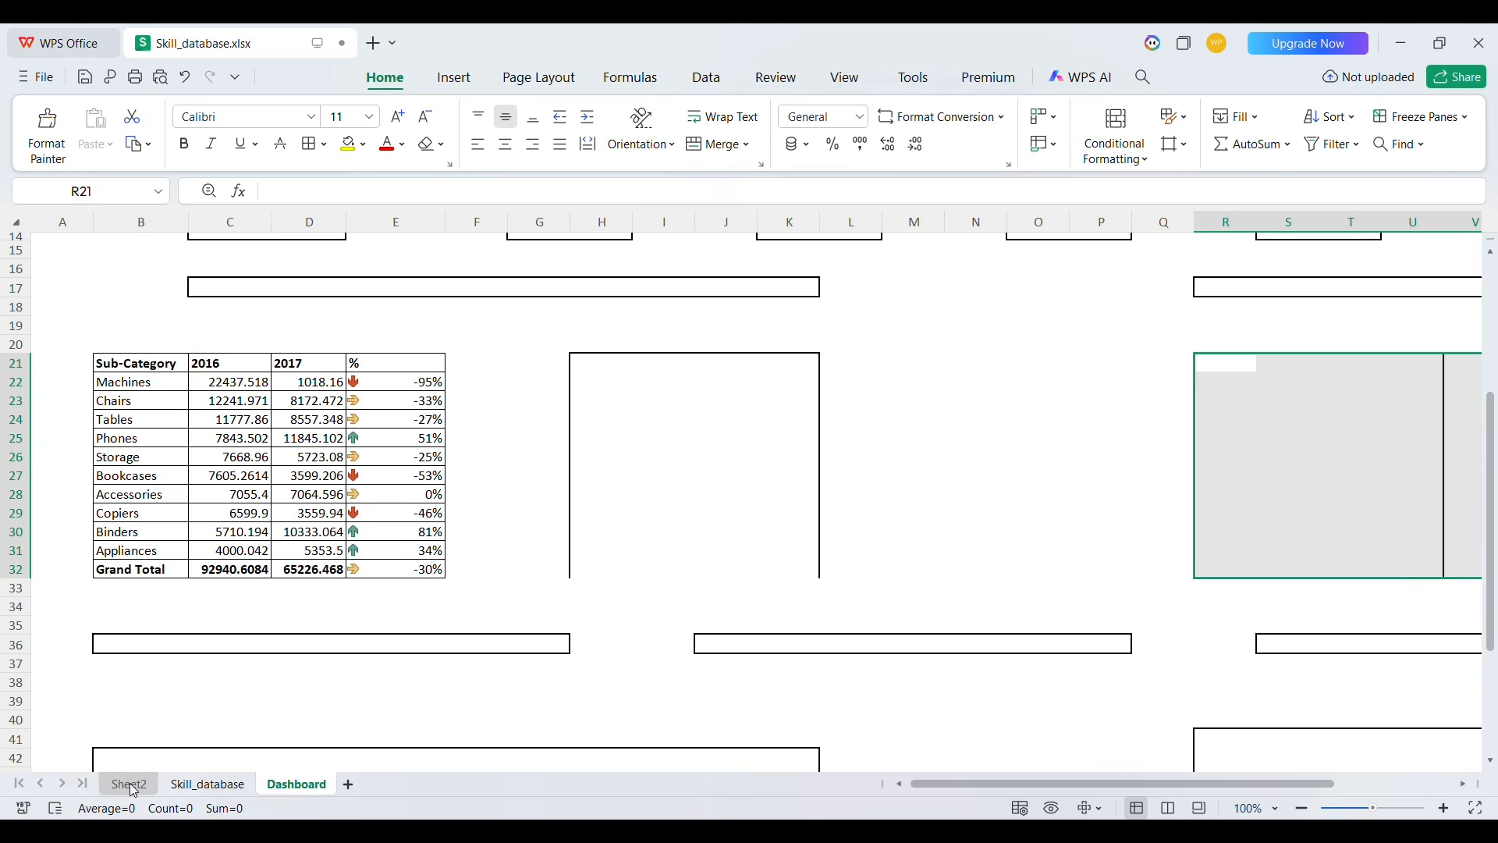
Copy the sub-category sales pivot table on Sheet2 and paste it at J11
left_click(129, 784)
left_click(89, 318)
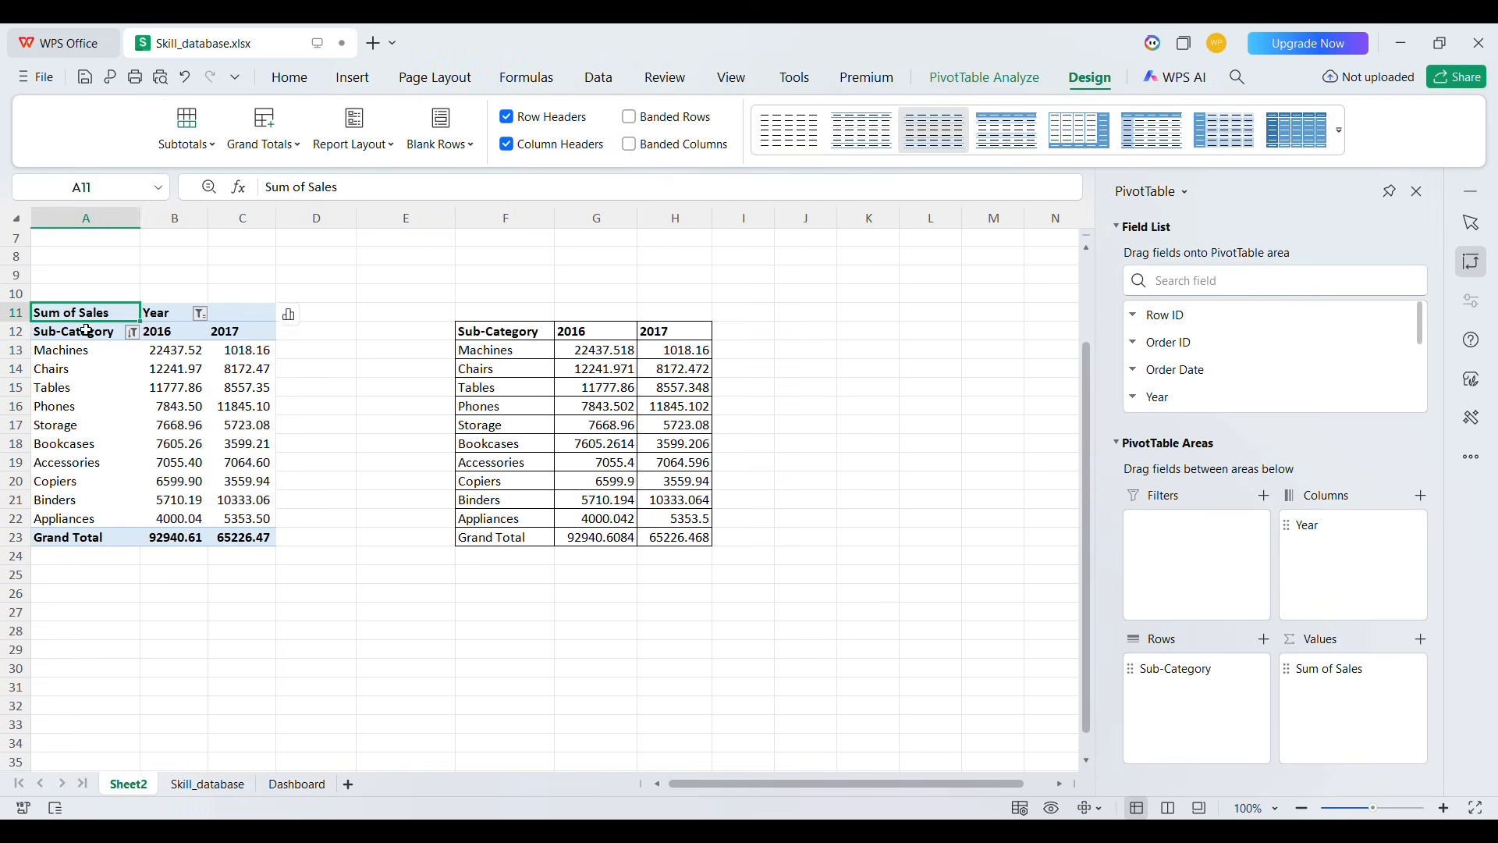
left_click_drag(89, 318, 243, 540)
key("ctrl+c")
left_click(816, 318)
key("ctrl+v")
Replace the copied pivot's row field with City and show only the top 10 cities by sales
left_click(1249, 281)
type("city")
left_click_drag(1155, 316, 1193, 702)
scroll(923, 437, "right", 2)
left_click(816, 424)
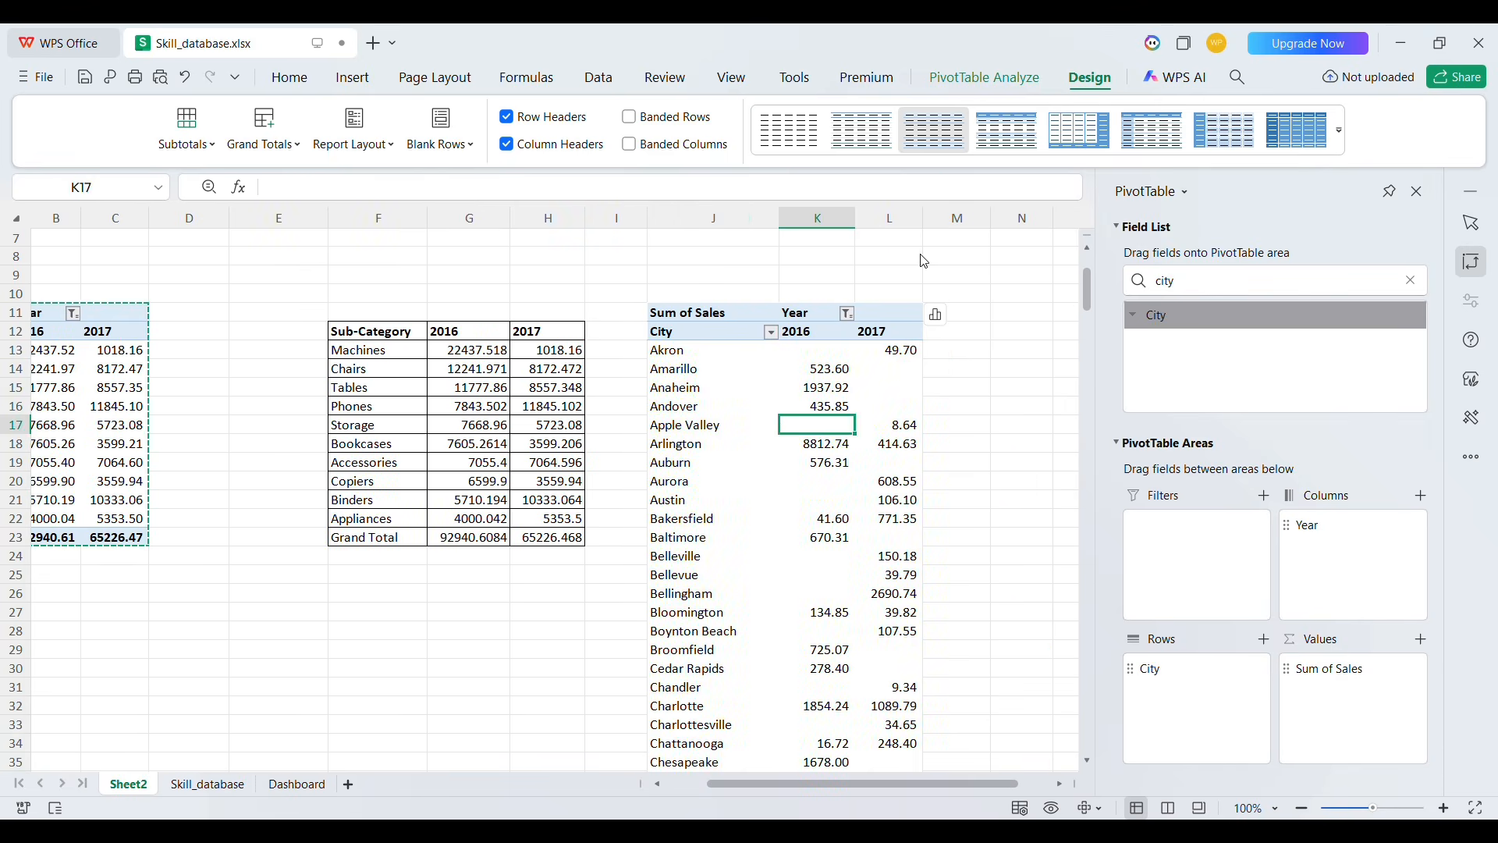
left_click(711, 443)
left_click(711, 481)
key("ctrl+shift+Down")
Build a linked City, 2016, 2017 table at N12:P23 with formulas referencing the city pivot
left_click(976, 351)
type("=")
left_click(977, 335)
type("=")
left_click(691, 336)
key("Return")
scroll(816, 311, "right", 3)
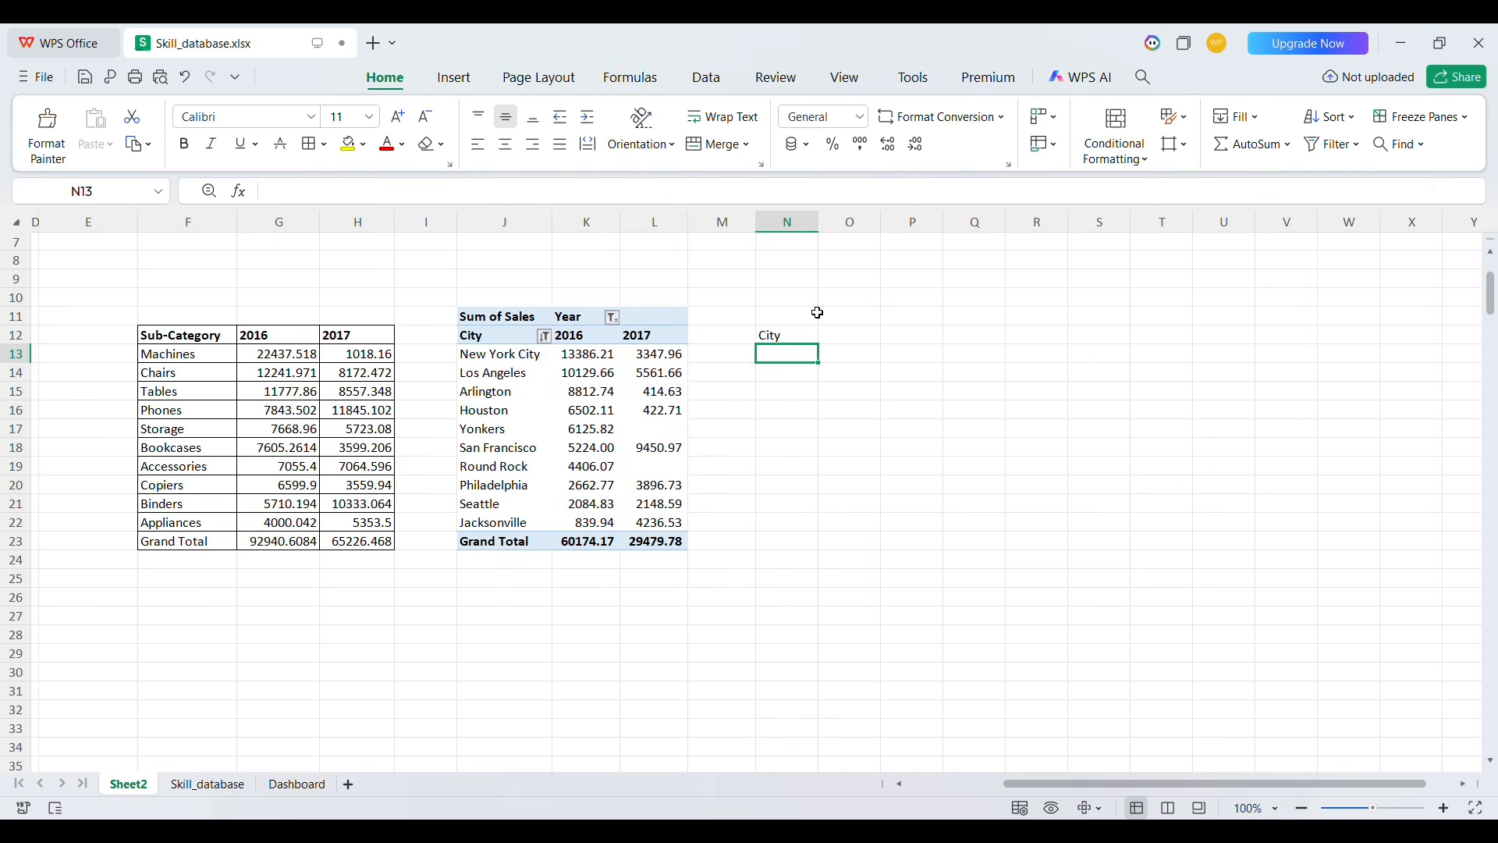
left_click_drag(818, 344, 952, 405)
left_click_drag(943, 345, 952, 541)
left_click_drag(780, 335, 929, 338)
left_click_drag(787, 541, 939, 541)
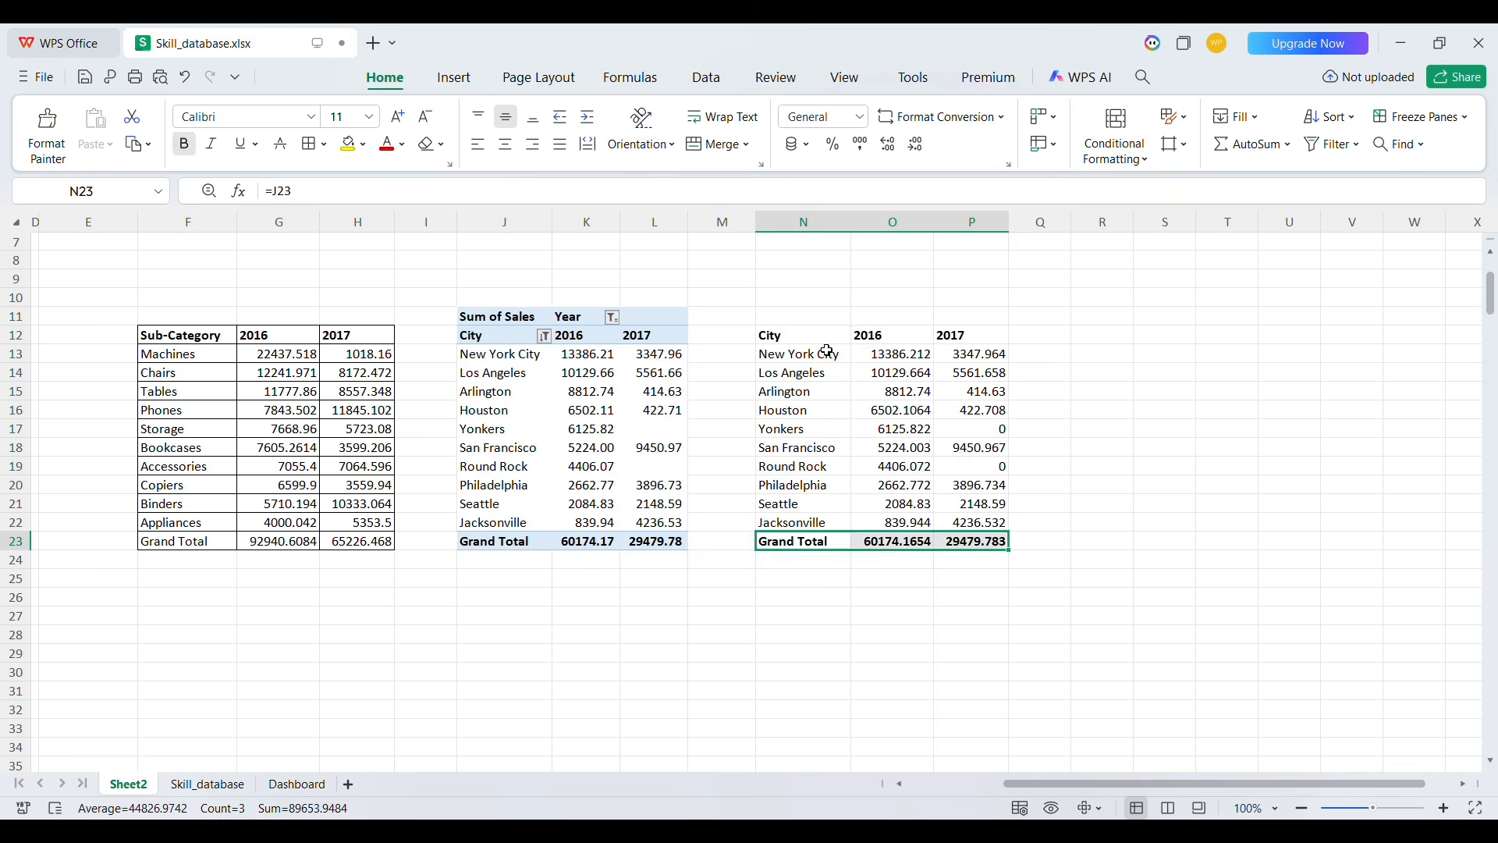
left_click_drag(780, 335, 972, 542)
Link Dashboard cell H21 to Sheet2!N12 and fill the link across to K21 and down to row 32
left_click(296, 784)
left_click(585, 367)
type("=")
left_click(128, 784)
left_click(780, 335)
key("Return")
left_click(598, 367)
left_click_drag(632, 373, 788, 370)
left_click_drag(819, 373, 846, 595)
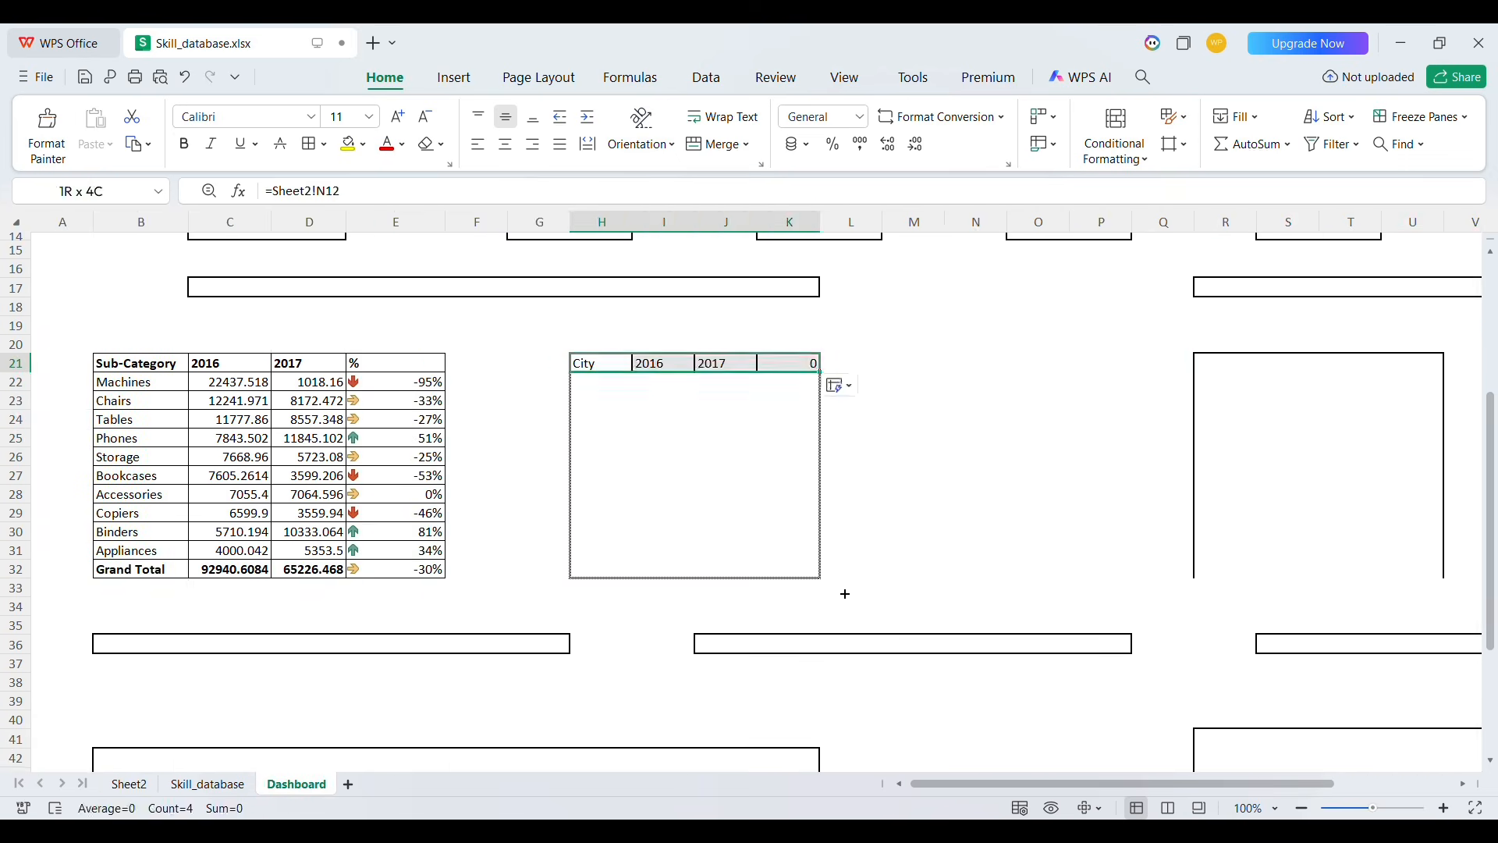
Enter % as the header in K21, autofit the column and apply all borders to H21:K32
type("%")
left_click_drag(599, 365, 819, 372)
double_click(633, 223)
left_click_drag(622, 364, 851, 578)
left_click(309, 143)
Reduce the 2016 and 2017 values in both Dashboard tables to two decimal places
left_click_drag(694, 385, 785, 578)
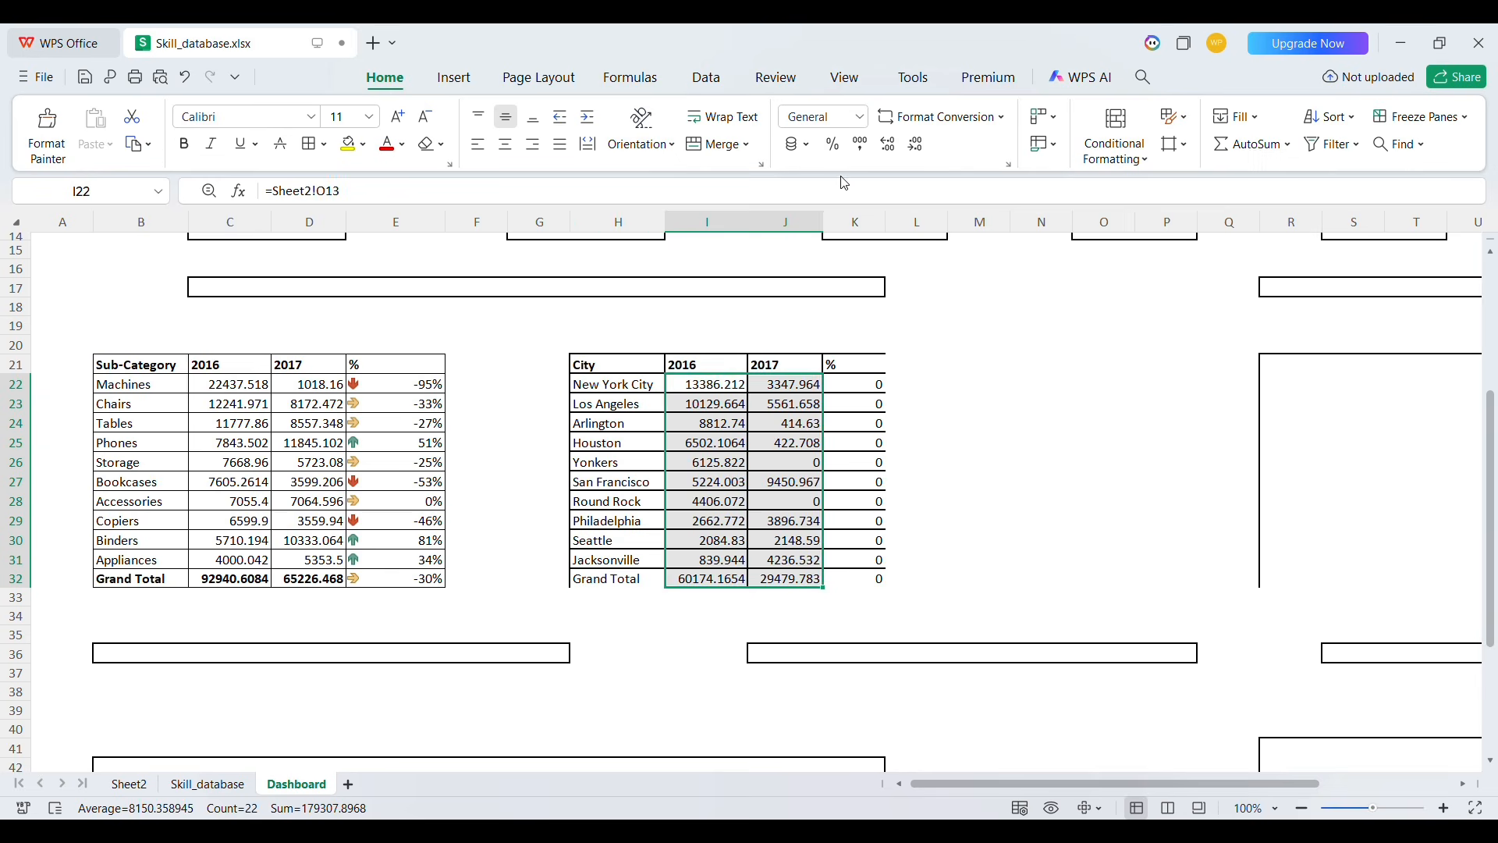
left_click(914, 144)
left_click_drag(230, 385, 333, 579)
left_click(914, 143)
Enter the percentage-change formula (J22-I22)/I22 in K22, fill it down the city table and format it as percentage
left_click(396, 385)
left_click(846, 386)
type("=(")
left_click(785, 384)
type("-")
left_click(705, 385)
type(")/")
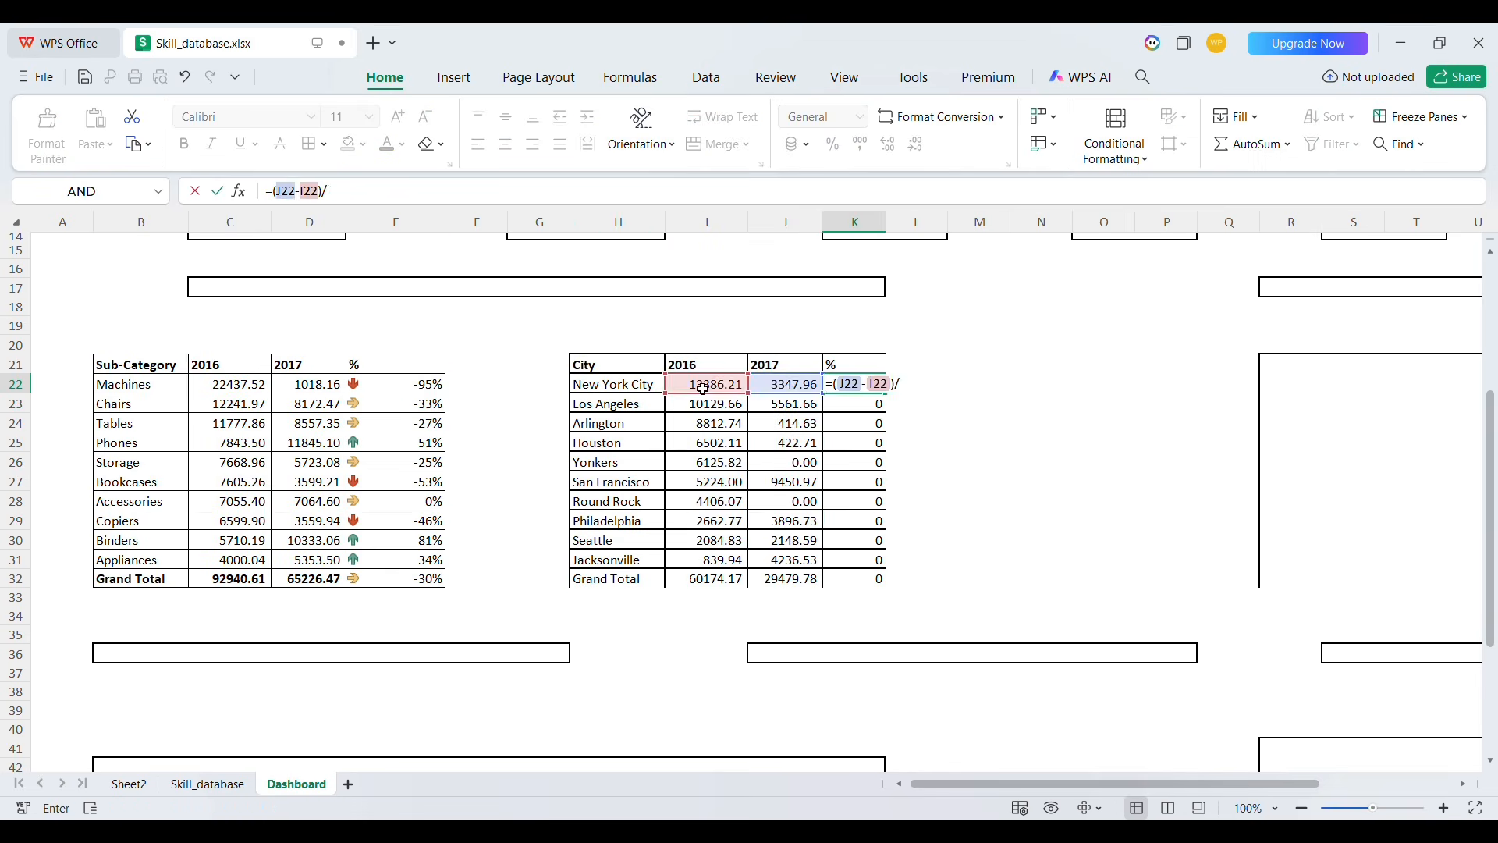
left_click(705, 385)
key("Return")
double_click(921, 393)
left_click(833, 144)
Apply a three-arrow icon set to the city table's % change cells
left_click(866, 387)
key("shift+Down")
key("shift+Down")
key("shift+Down")
key("shift+Down")
key("shift+Down")
key("shift+Down")
key("shift+Down")
key("shift+Down")
key("shift+Down")
key("shift+Down")
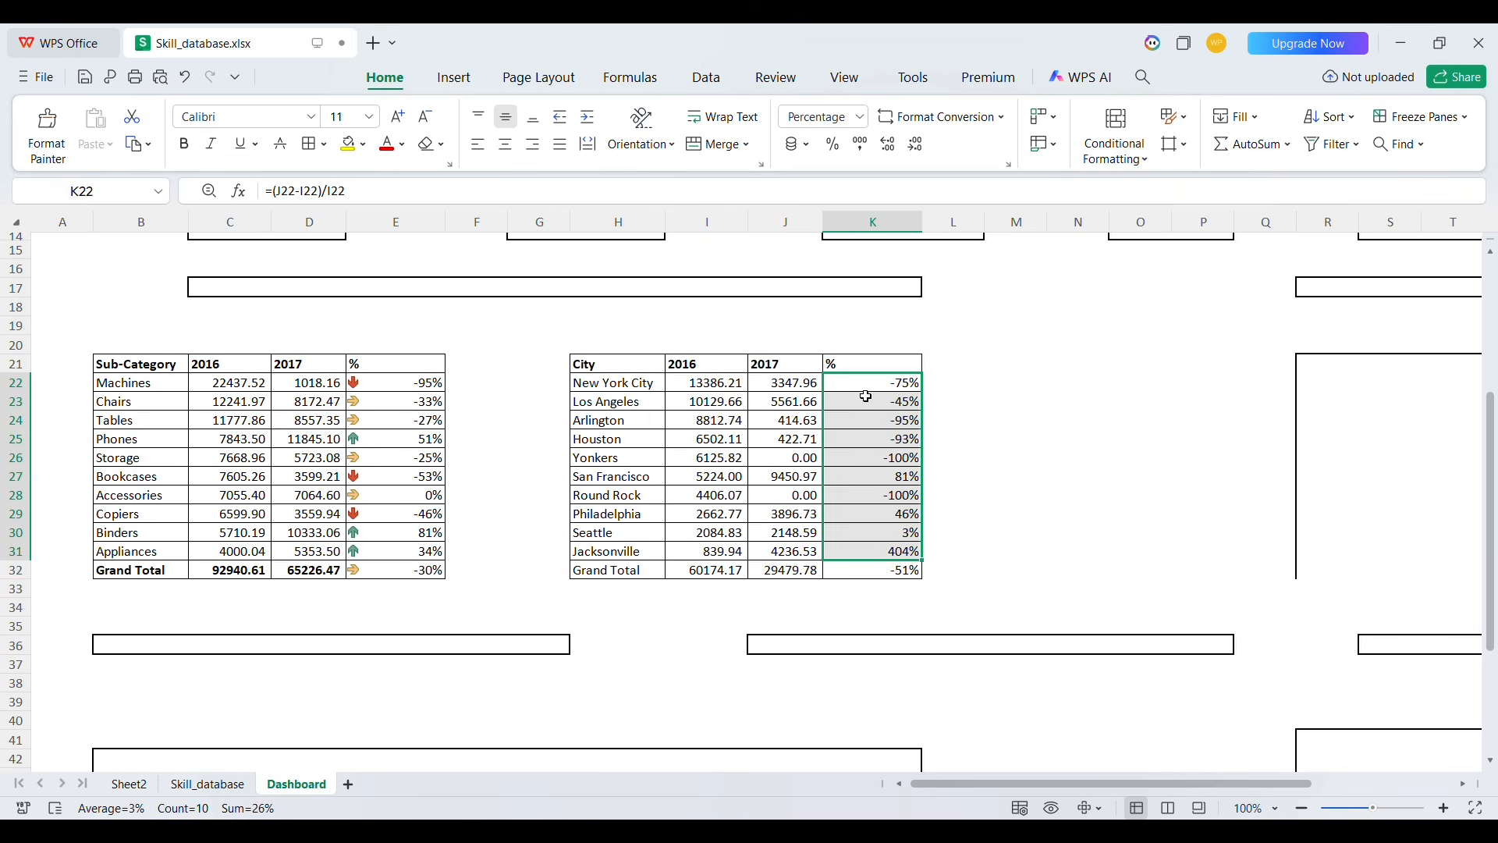
left_click(1114, 143)
left_click(1313, 374)
left_click(952, 401)
left_click(866, 384)
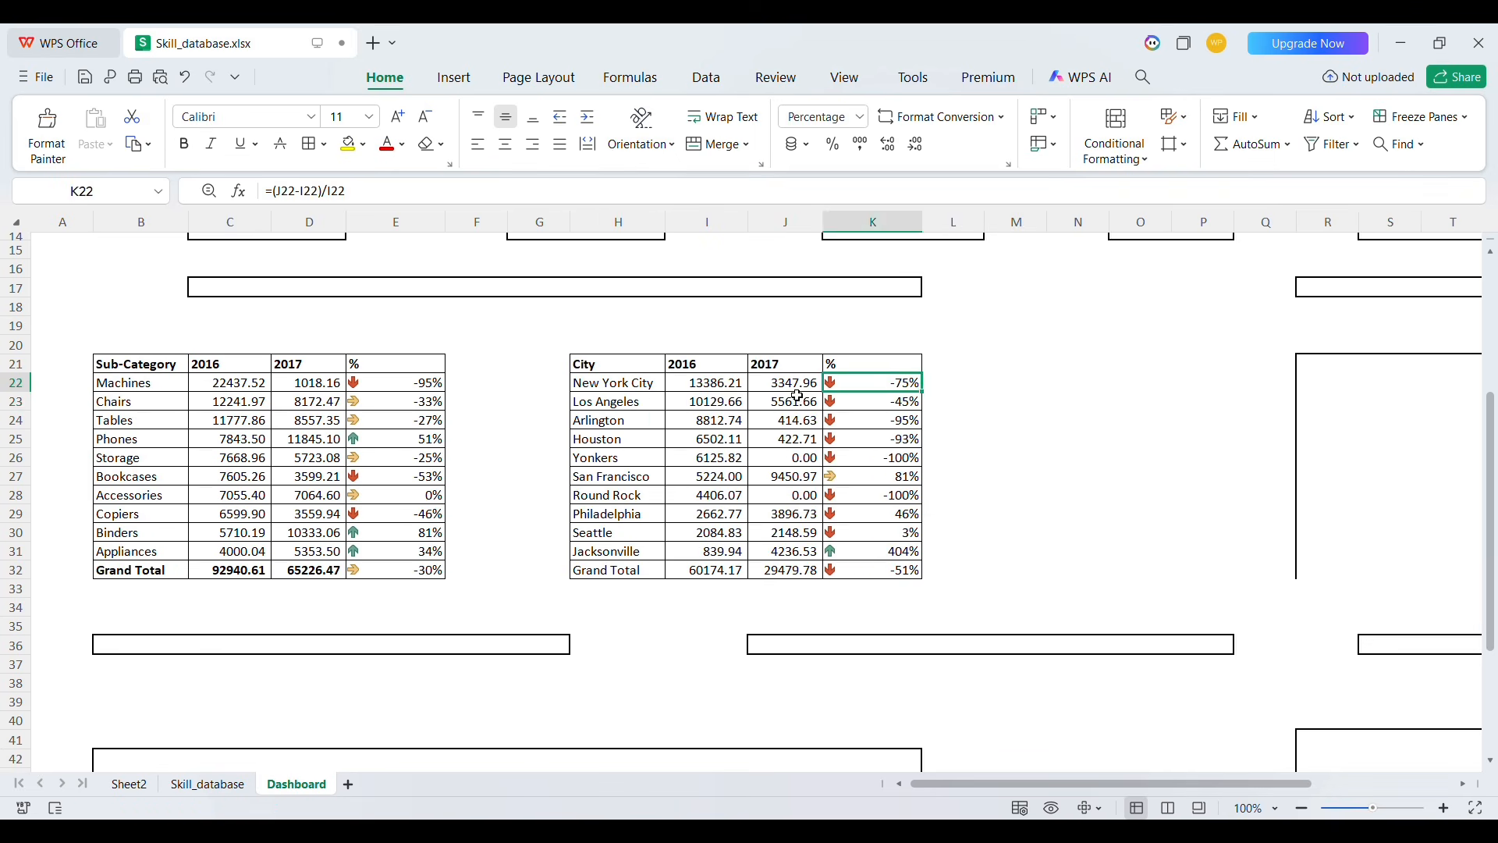
Paste a copy of the sub-category pivot table at A29 on Sheet2
left_click(128, 783)
left_click_drag(78, 314, 243, 542)
left_click(84, 651)
key("ctrl+v")
Build a linked Sub-Category, 2016, 2017 table at F29:H41 with formulas referencing the pasted pivot
left_click(505, 523)
type("=")
left_click(76, 543)
key("Return")
left_click_drag(555, 532, 712, 532)
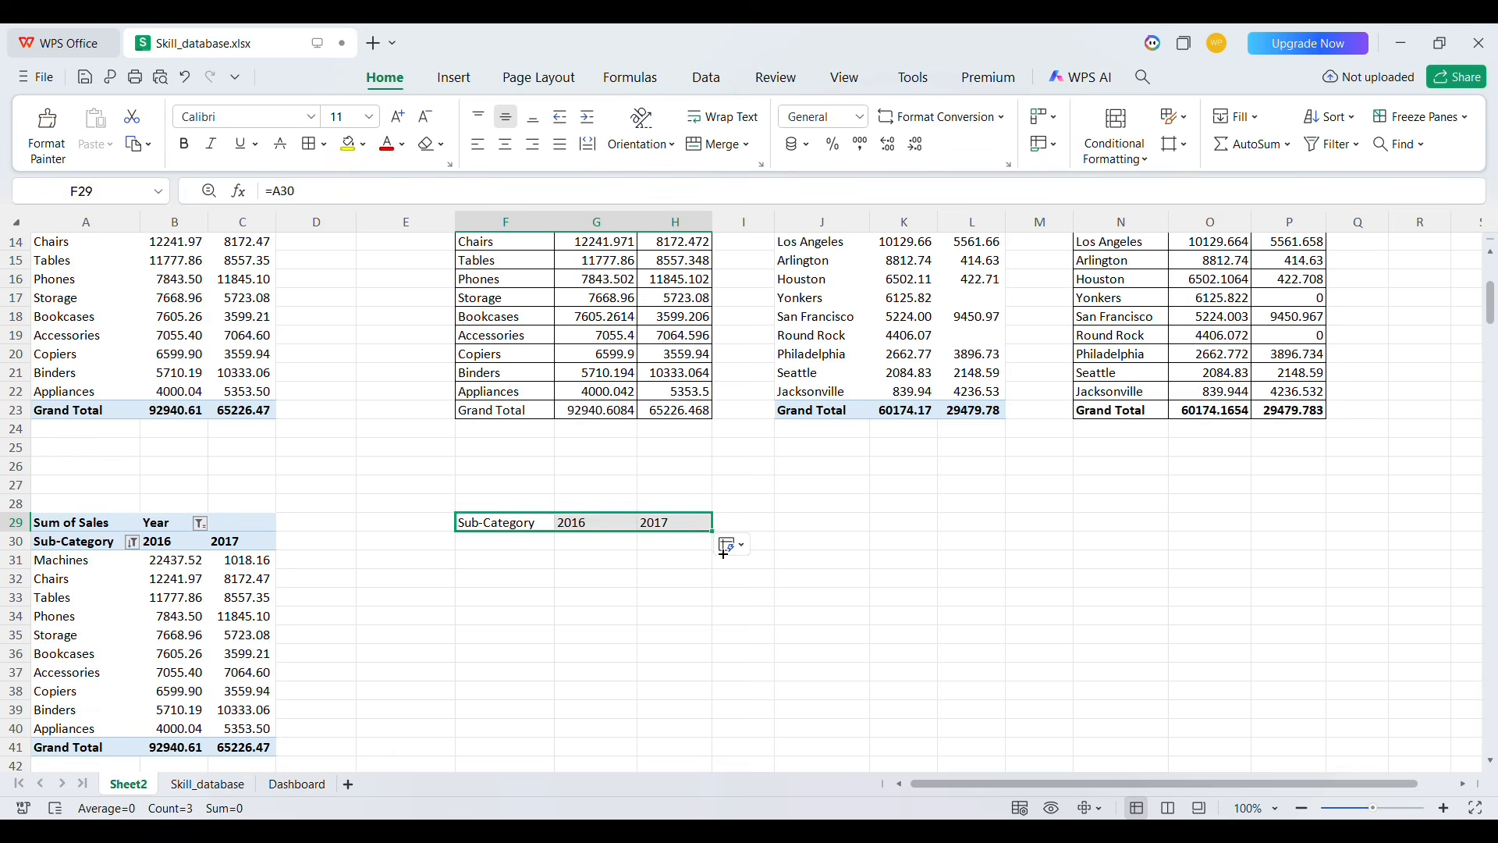
scroll(722, 551, "down", 2)
left_click_drag(711, 438, 713, 645)
Link Dashboard cell R21 to Sheet2!F29 and fill the link across to U21 and down to row 32
left_click_drag(505, 429, 675, 430)
left_click(297, 783)
type("=")
left_click(129, 783)
left_click(505, 430)
key("Return")
mouse_move(833, 458)
left_mouse_down()
mouse_move(1018, 459)
mouse_move(1019, 666)
left_mouse_up()
double_click(834, 223)
Enter % as the header in U21 and the percentage-change formula (T22-S22)/S22 in U22
type("%=(")
left_click(982, 468)
left_click(905, 469)
type(")/")
left_click(905, 469)
key("Return")
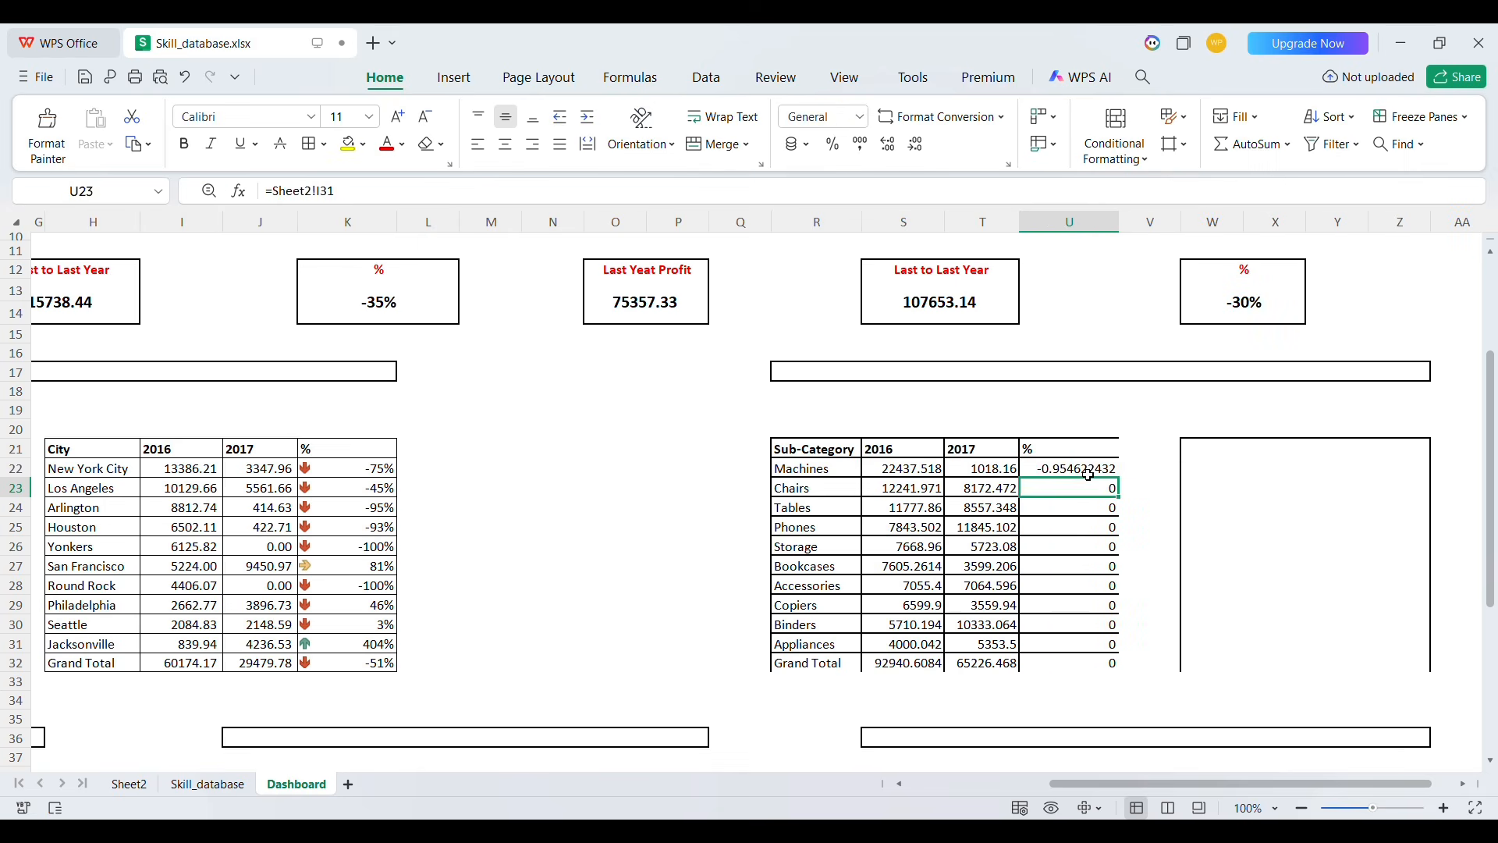
Fill the % formula down to U32 and apply all borders to R21:U32
left_click_drag(1119, 478, 1117, 665)
left_click_drag(1068, 449, 820, 662)
left_click(308, 145)
Format U22:U32 as percentages with arrow icons
left_click(1114, 137)
left_click_drag(1118, 476, 1117, 662)
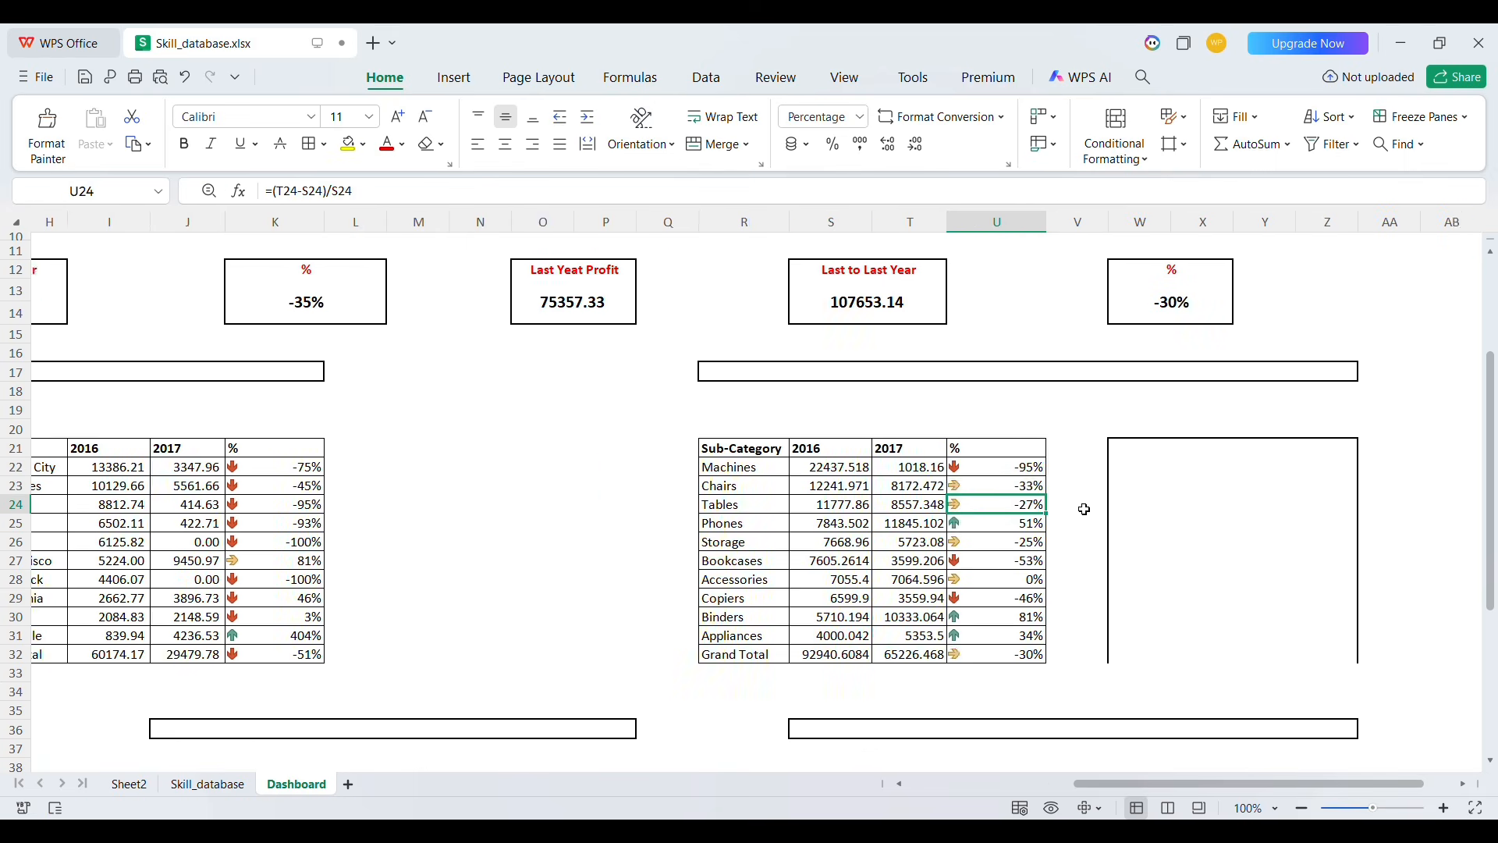
Copy the sub-category pivot table and paste it at J29 on Sheet2
left_click(129, 784)
left_click_drag(77, 429, 238, 652)
key("ctrl+c")
left_click(652, 572)
key("ctrl+v")
Replace the pasted pivot's row field with City and keep only the top 10 cities
left_click(1214, 285)
type("city")
left_click_drag(1156, 315, 1186, 702)
left_click_drag(1175, 669, 897, 655)
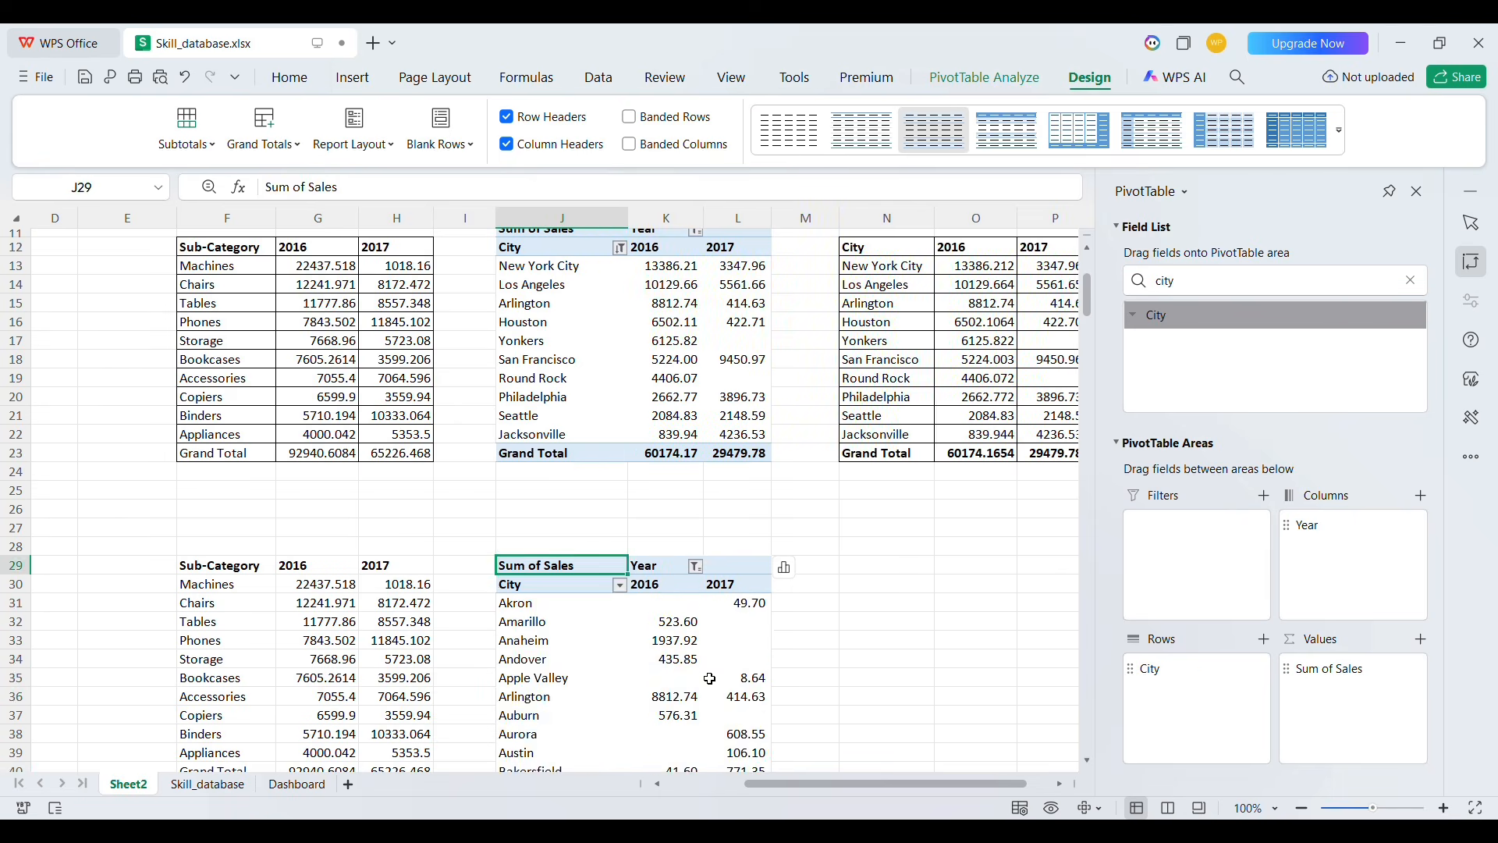
scroll(708, 678, "down", 2)
right_click(665, 529)
left_click(685, 607)
left_click(597, 494)
Build a linked City, 2016, 2017 table at N30:P41 with formulas referencing the new city pivot
left_click(882, 475)
type("=")
key("Left")
key("Left")
key("Left")
key("Left")
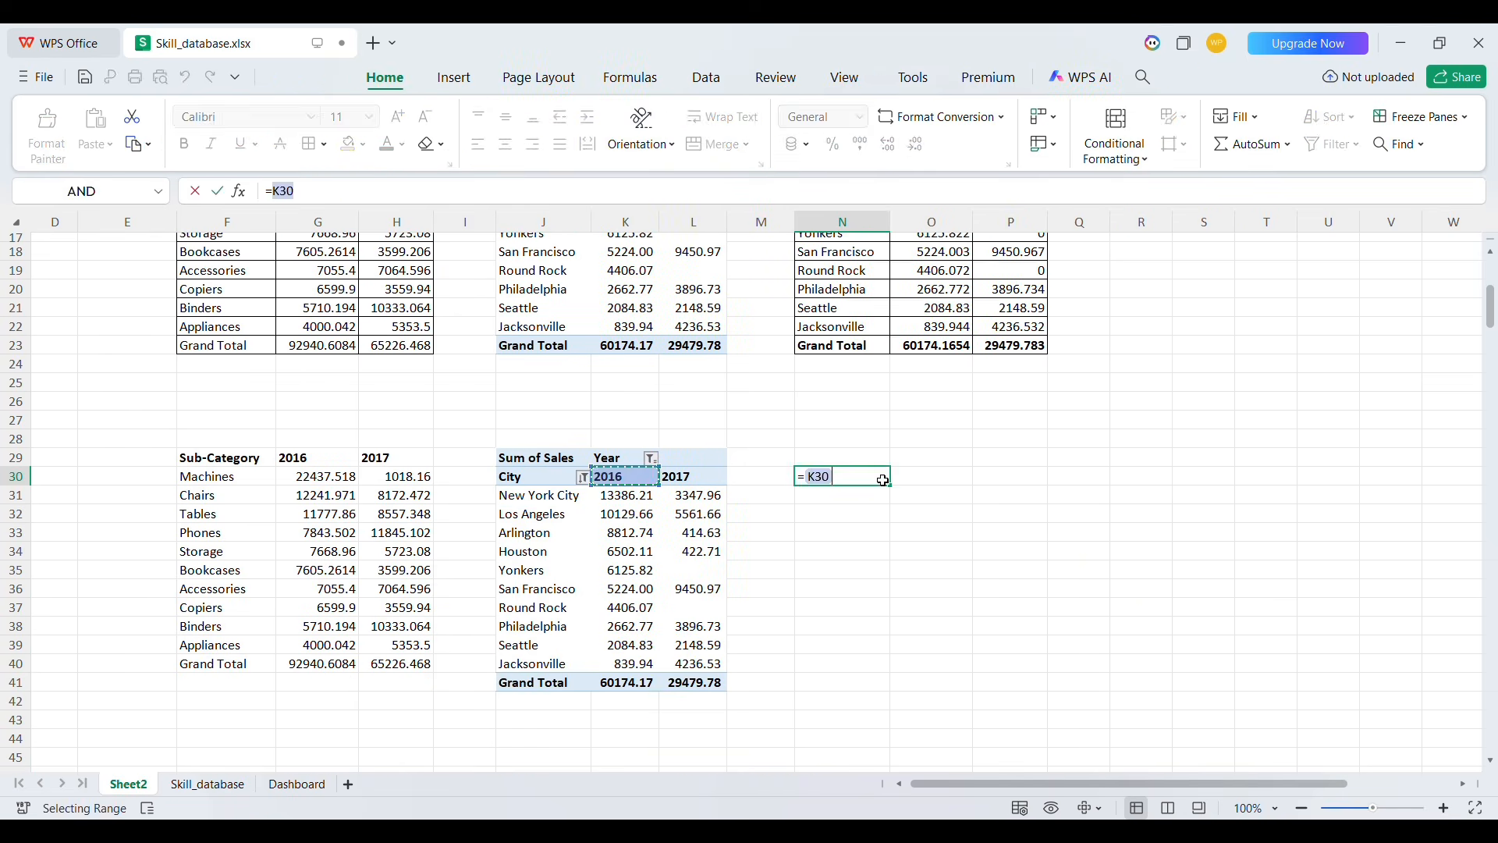
key("Return")
mouse_move(889, 484)
left_mouse_down()
mouse_move(1041, 479)
mouse_move(1042, 683)
left_mouse_up()
mouse_move(843, 477)
left_mouse_down()
mouse_move(1011, 477)
mouse_move(1010, 682)
left_mouse_up()
Link Dashboard cell W21 to Sheet2!N30 and fill the link across to Z21 and down to row 32
left_click(297, 784)
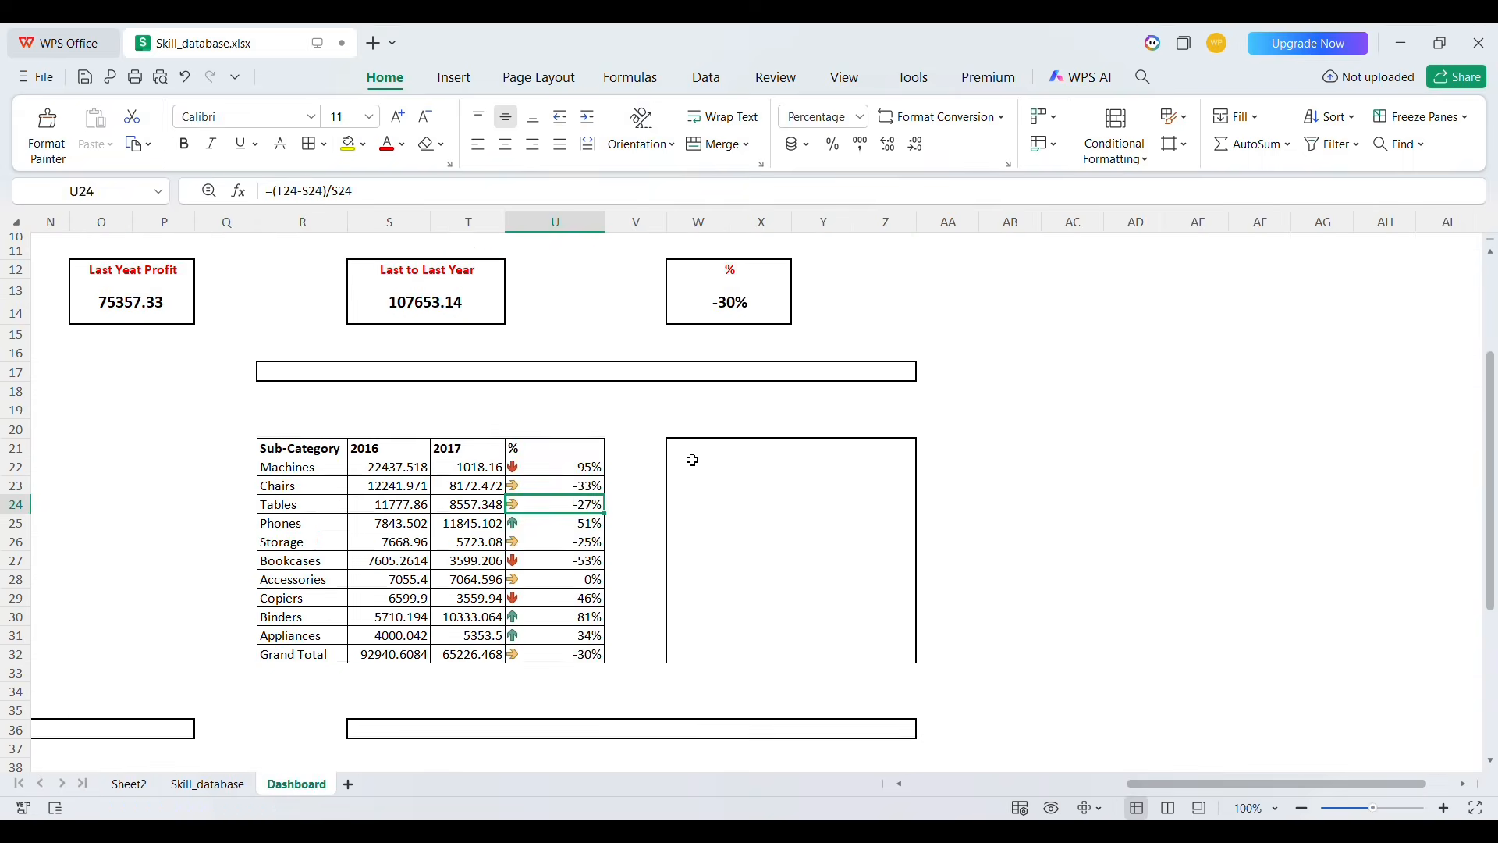
left_click(693, 450)
type("=")
left_click(129, 783)
left_click(843, 477)
key("Return")
mouse_move(728, 458)
left_mouse_down()
mouse_move(926, 452)
mouse_move(936, 665)
left_mouse_up()
Enter the formula (Y22-X22)/X22 in Z22 and fill it down to row 32
type("=(")
left_click(850, 468)
type("-")
left_click(784, 471)
type(")/")
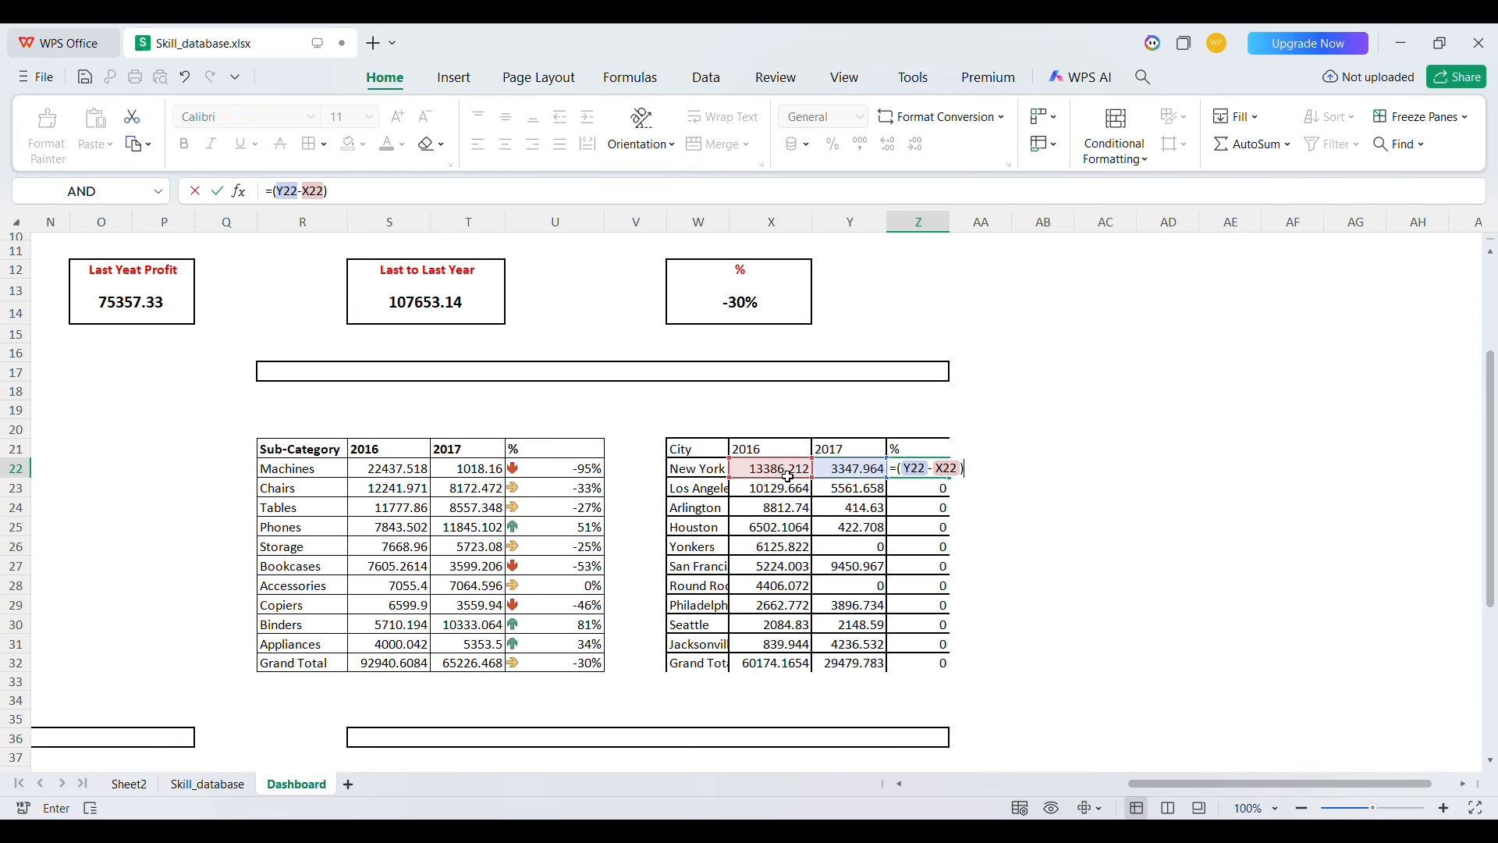
double_click(999, 477)
Format the second city table with arrow icons, all borders on W21:Z32, and percentages in Z22:Z32
left_click(1115, 137)
left_click_drag(697, 450, 944, 663)
left_click(308, 144)
left_click_drag(945, 468, 944, 656)
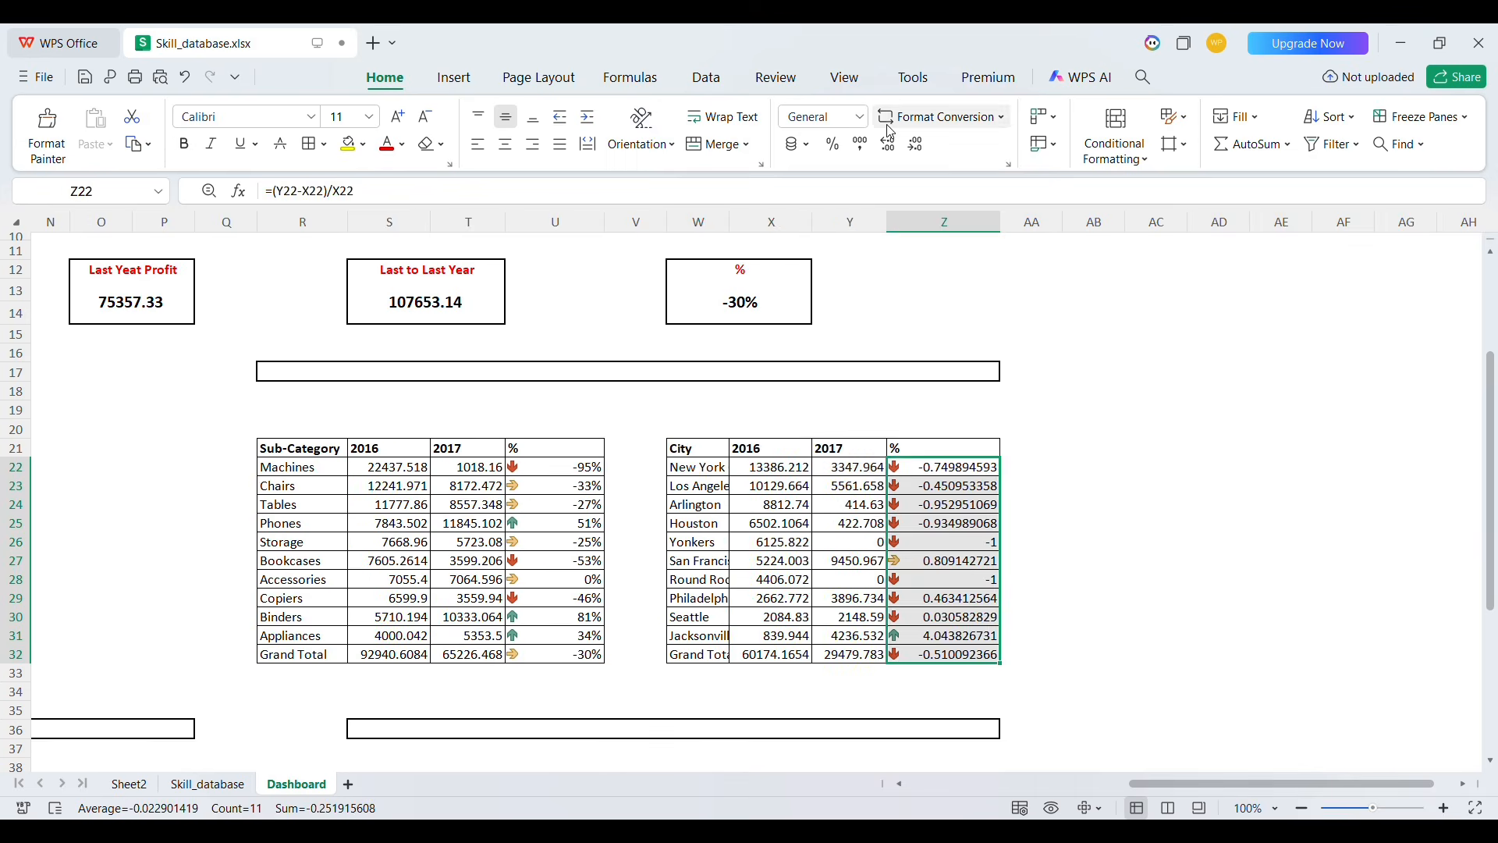
left_click(833, 143)
Scroll across the dashboard to review the KPI boxes and tables
left_click(1157, 410)
scroll(916, 449, "left", 10)
scroll(1053, 503, "right", 3)
scroll(1053, 503, "left", 4)
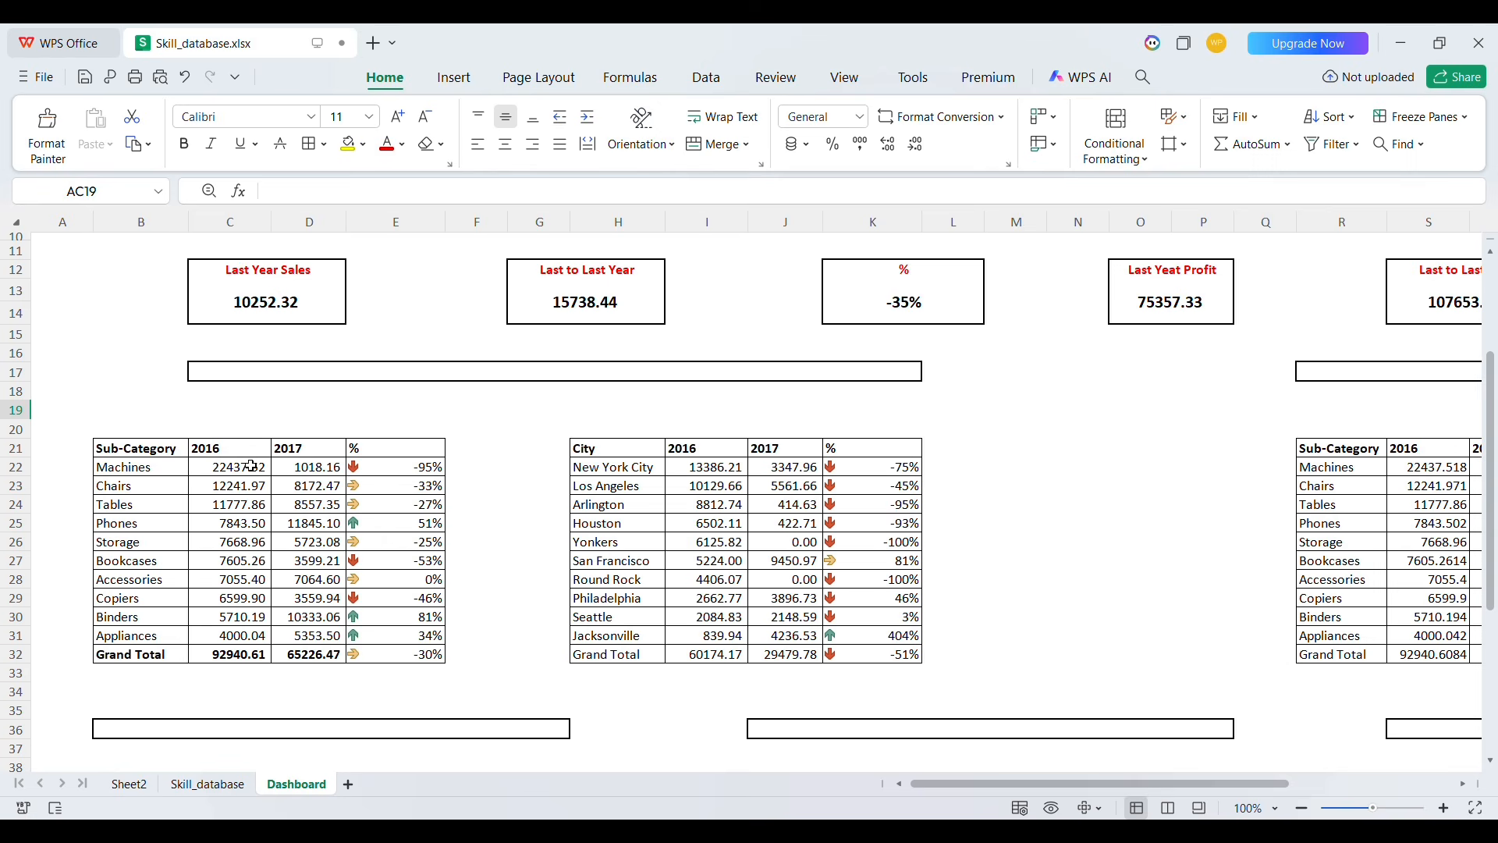
scroll(829, 543, "right", 3)
scroll(1063, 450, "up", 1)
scroll(1063, 450, "right", 5)
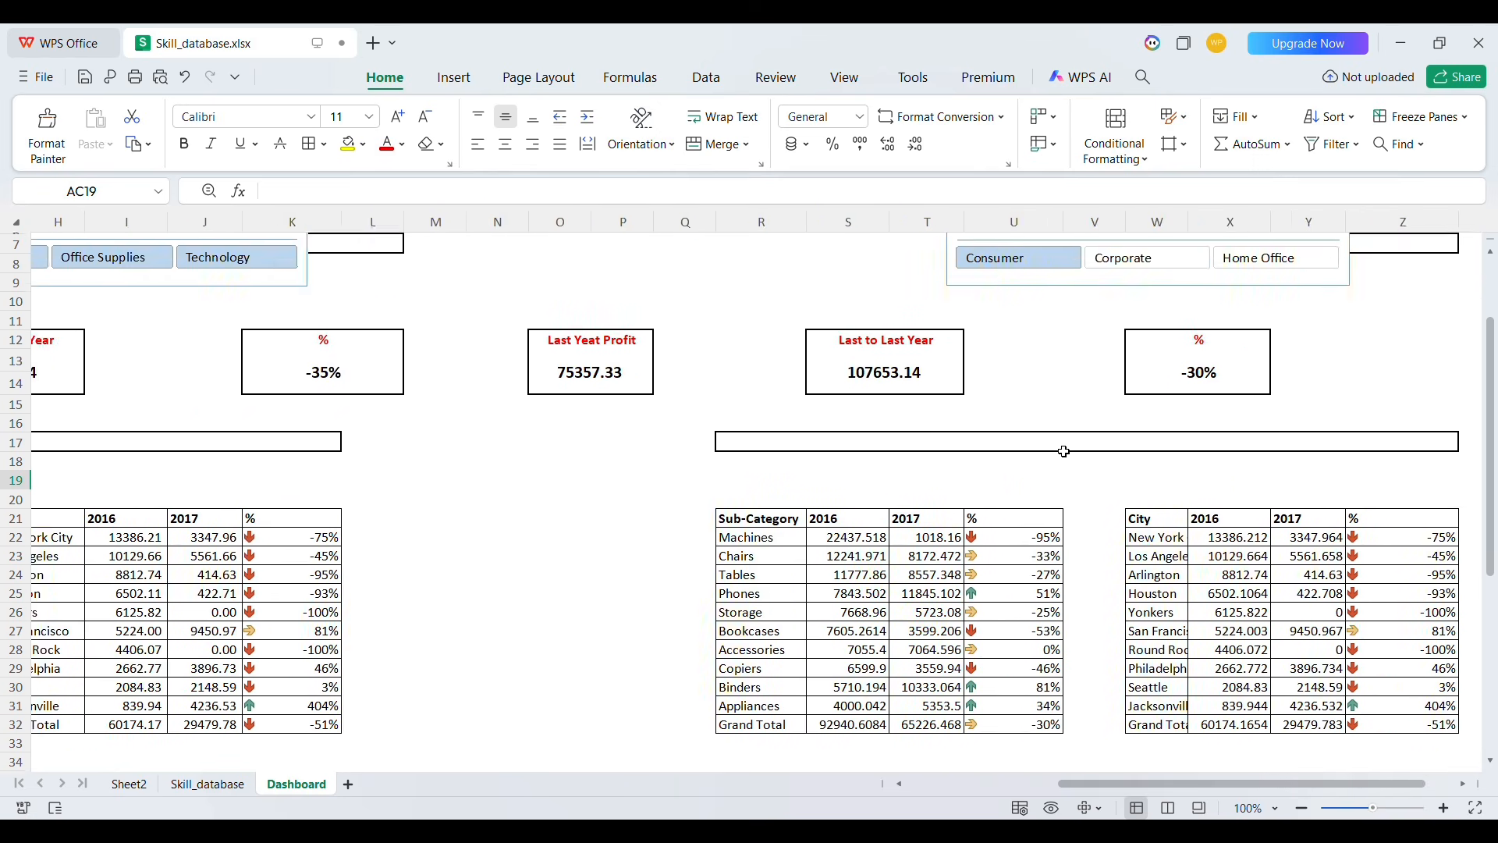
scroll(988, 501, "left", 8)
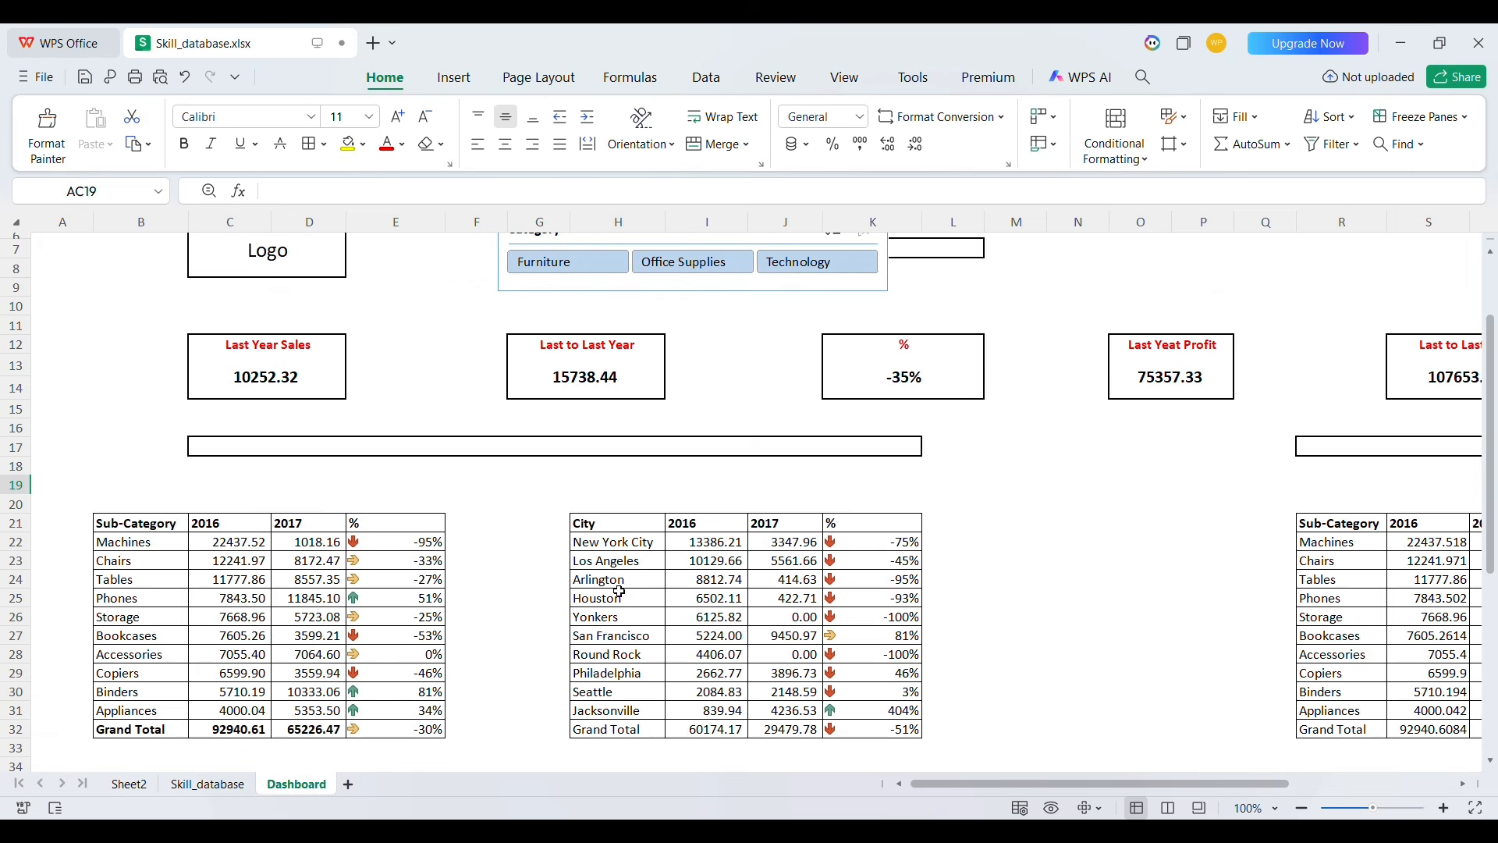
left_click(401, 444)
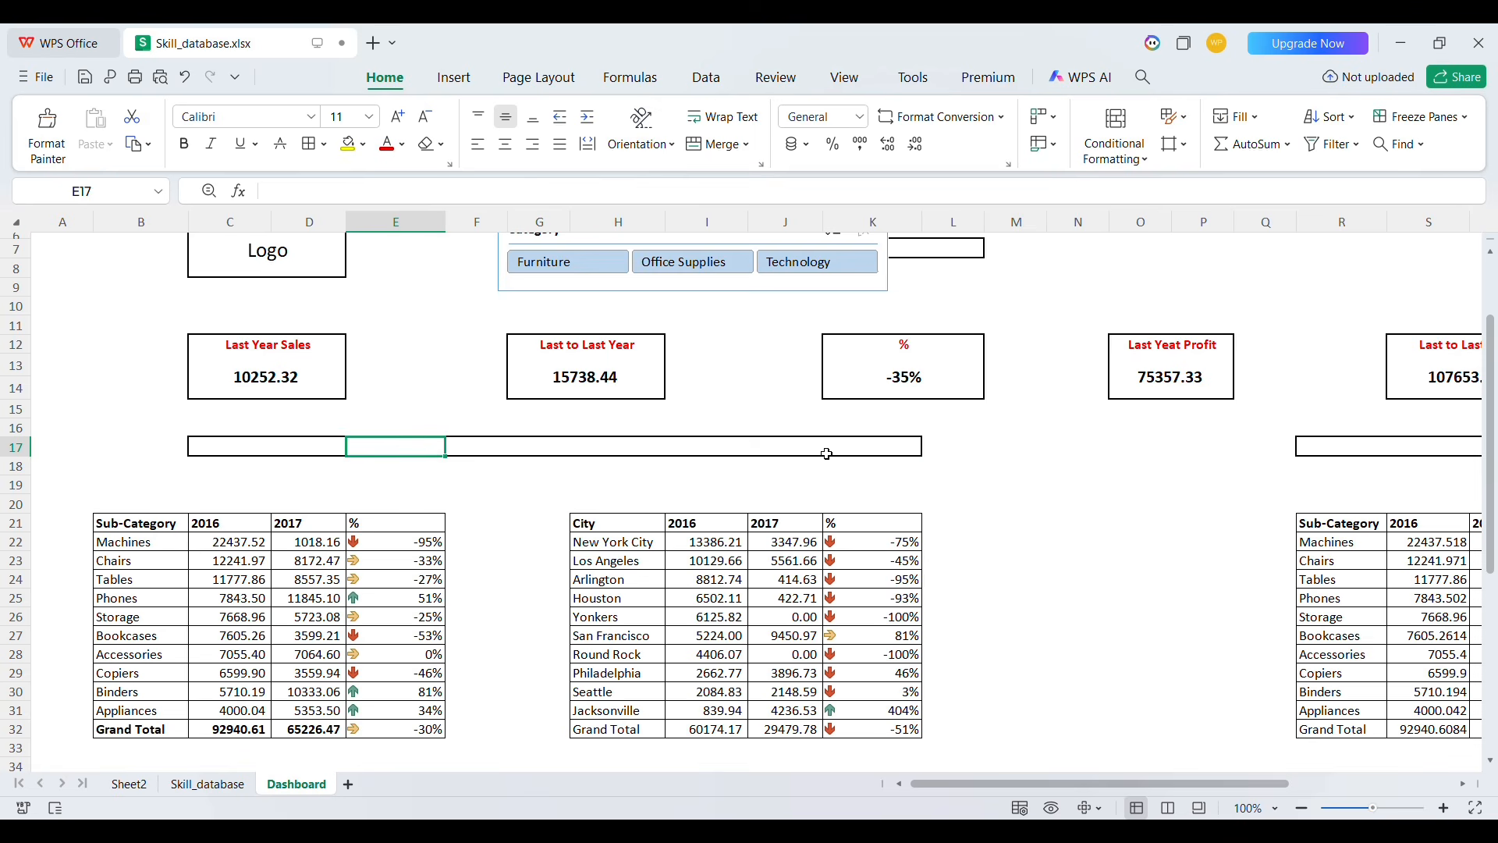
scroll(1131, 466, "right", 3)
left_click(1100, 455)
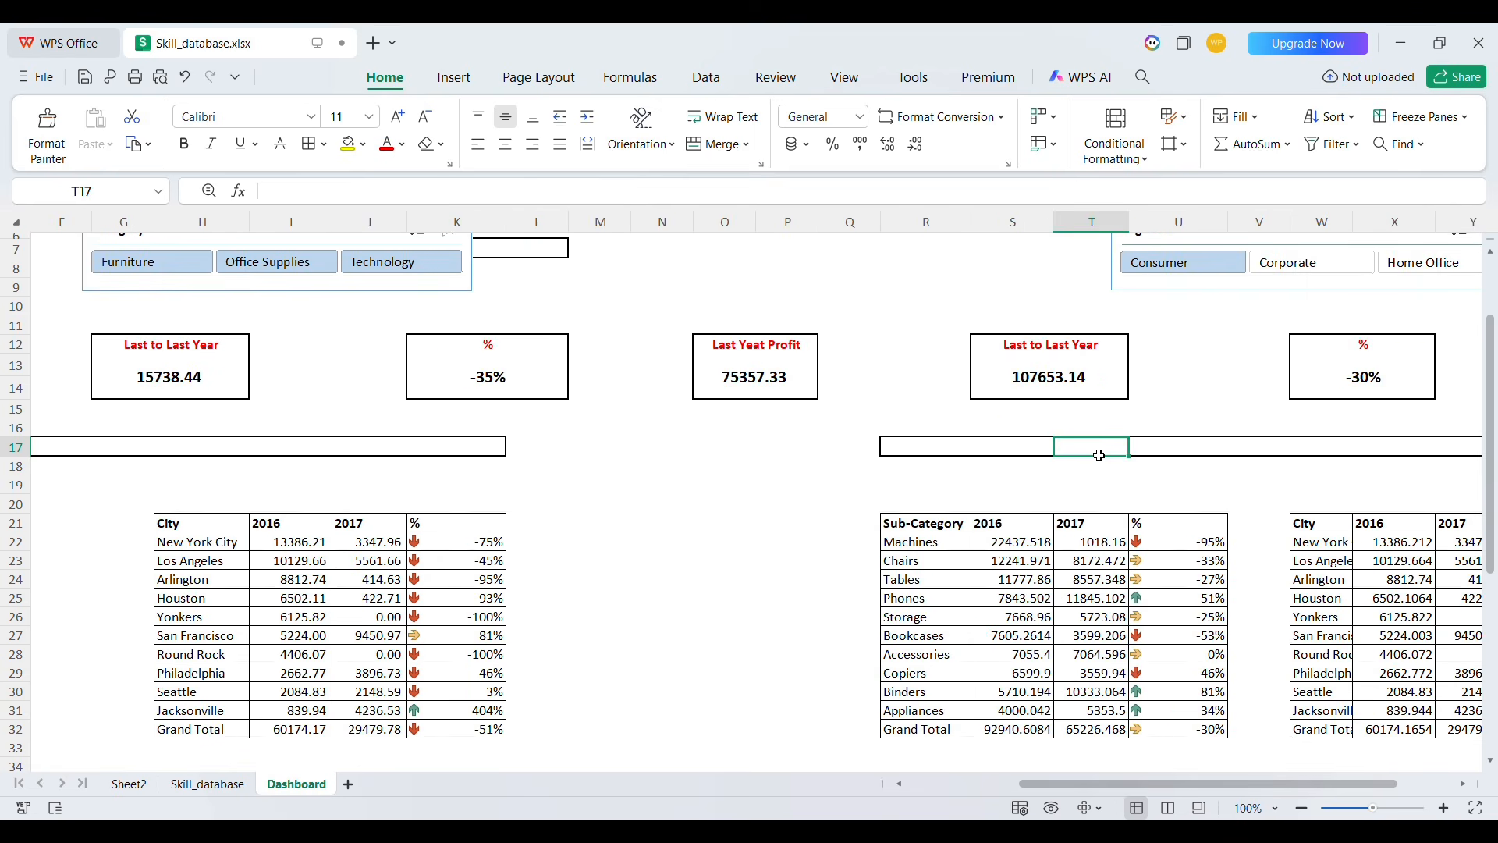
scroll(809, 487, "left", 3)
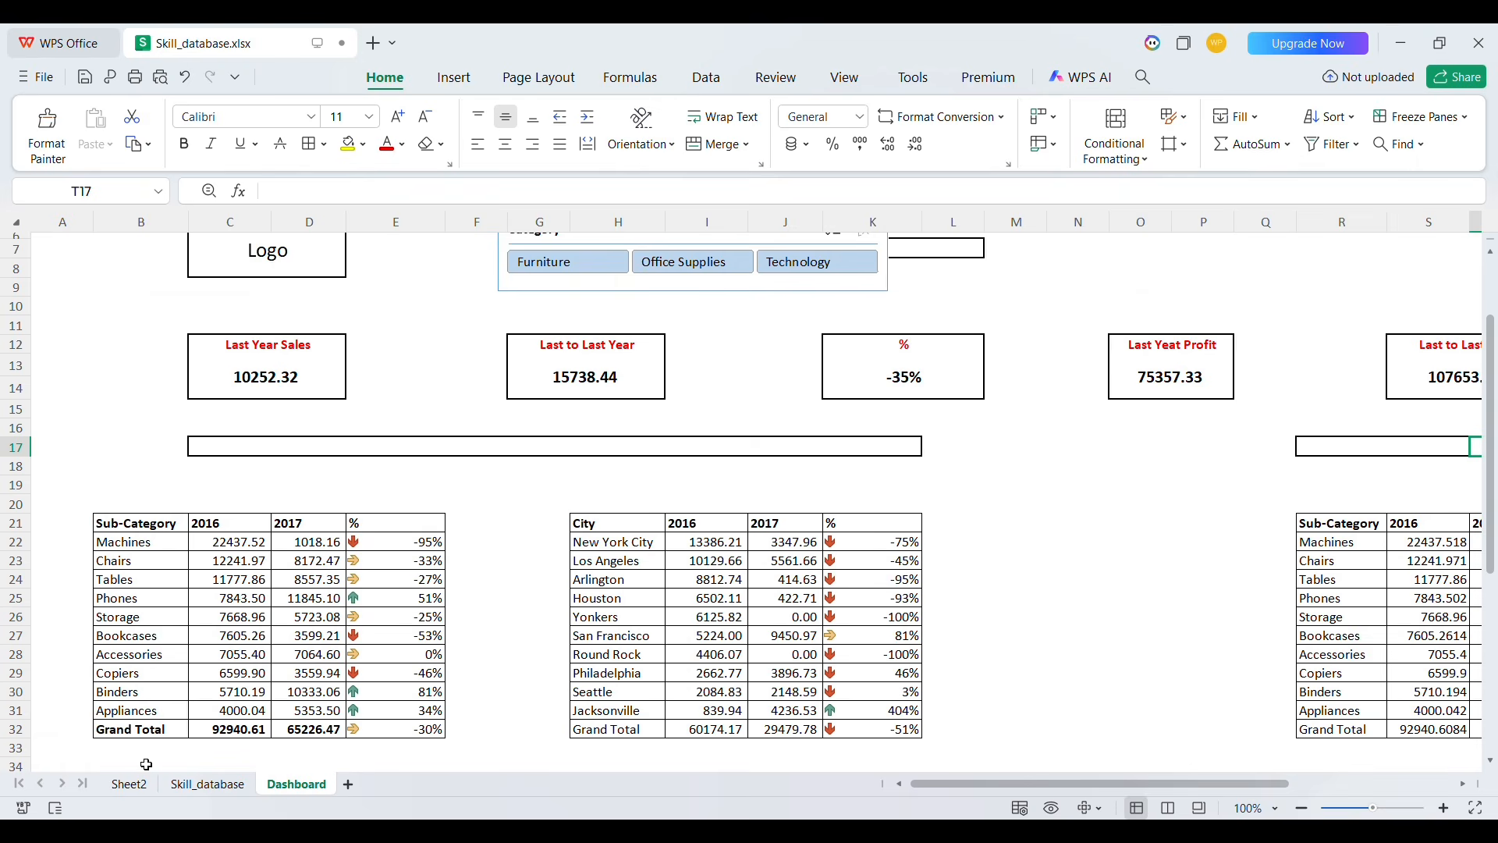
Insert a Category slicer for the sub-category pivot table
left_click(130, 784)
scroll(418, 449, "left", 2)
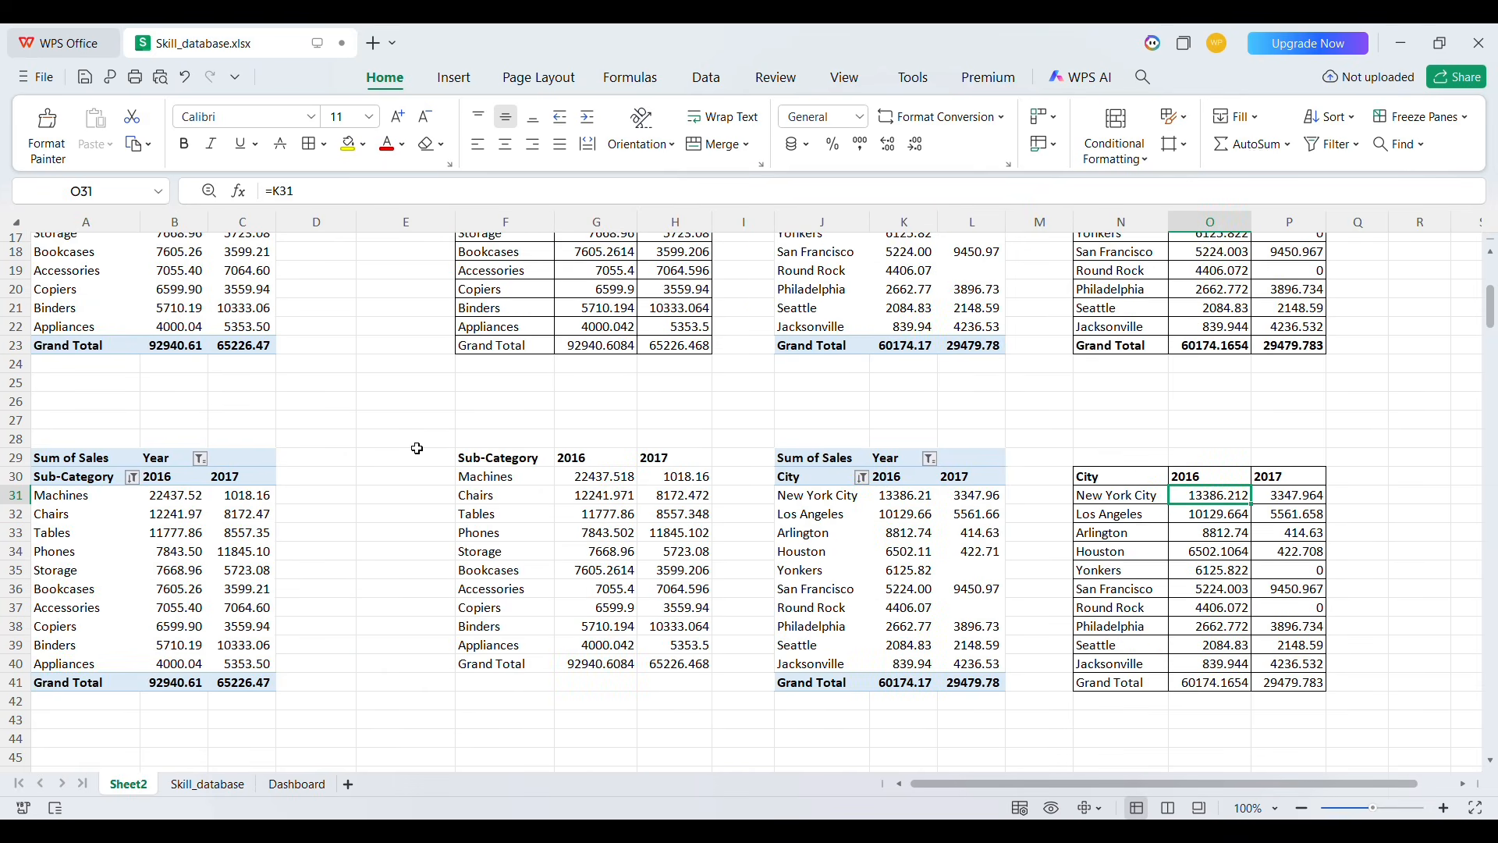
scroll(417, 448, "up", 4)
left_click(124, 460)
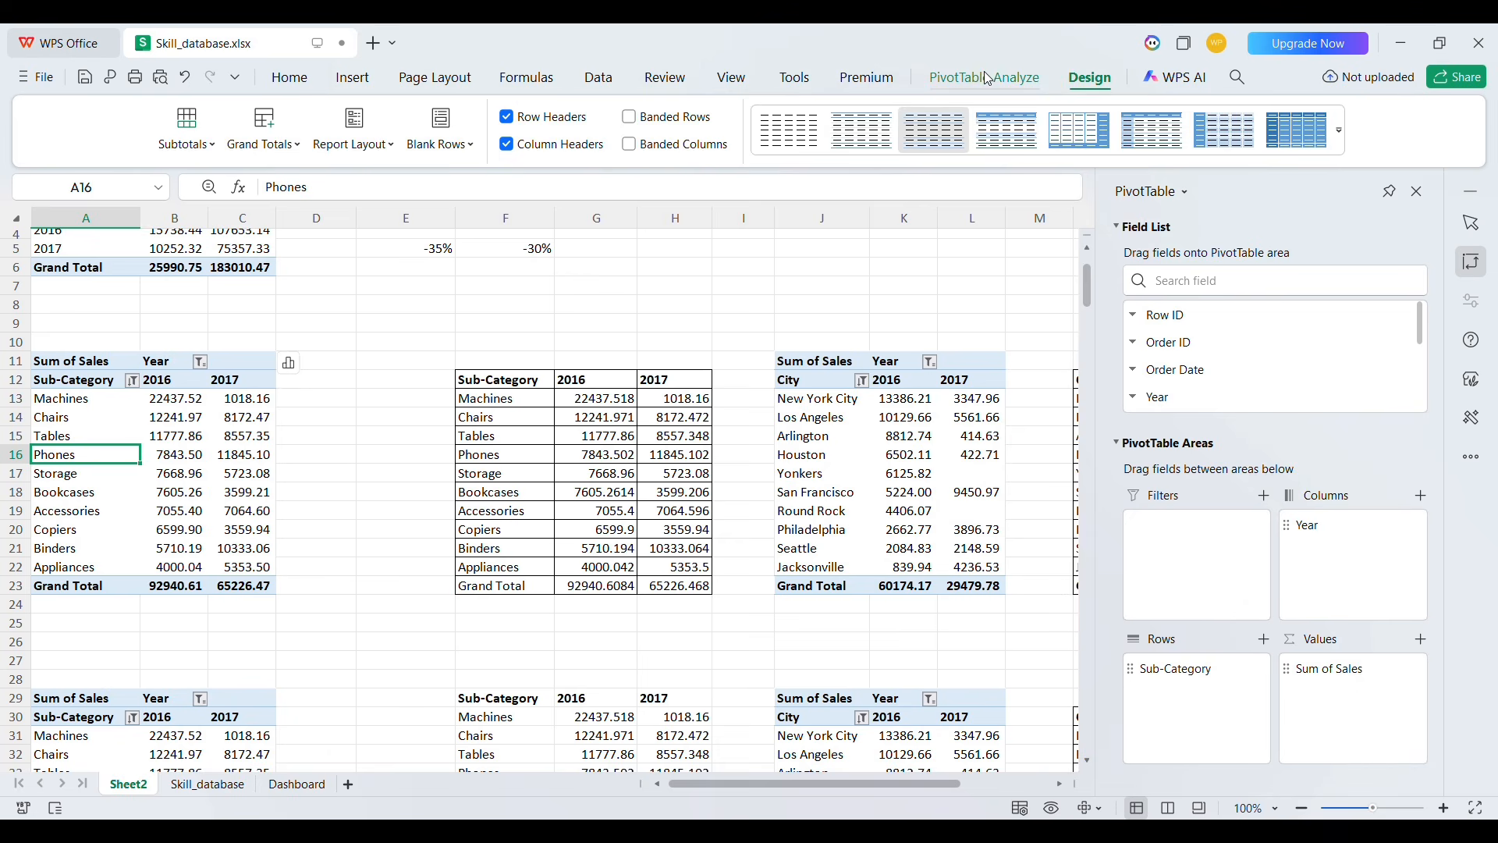
left_click(984, 78)
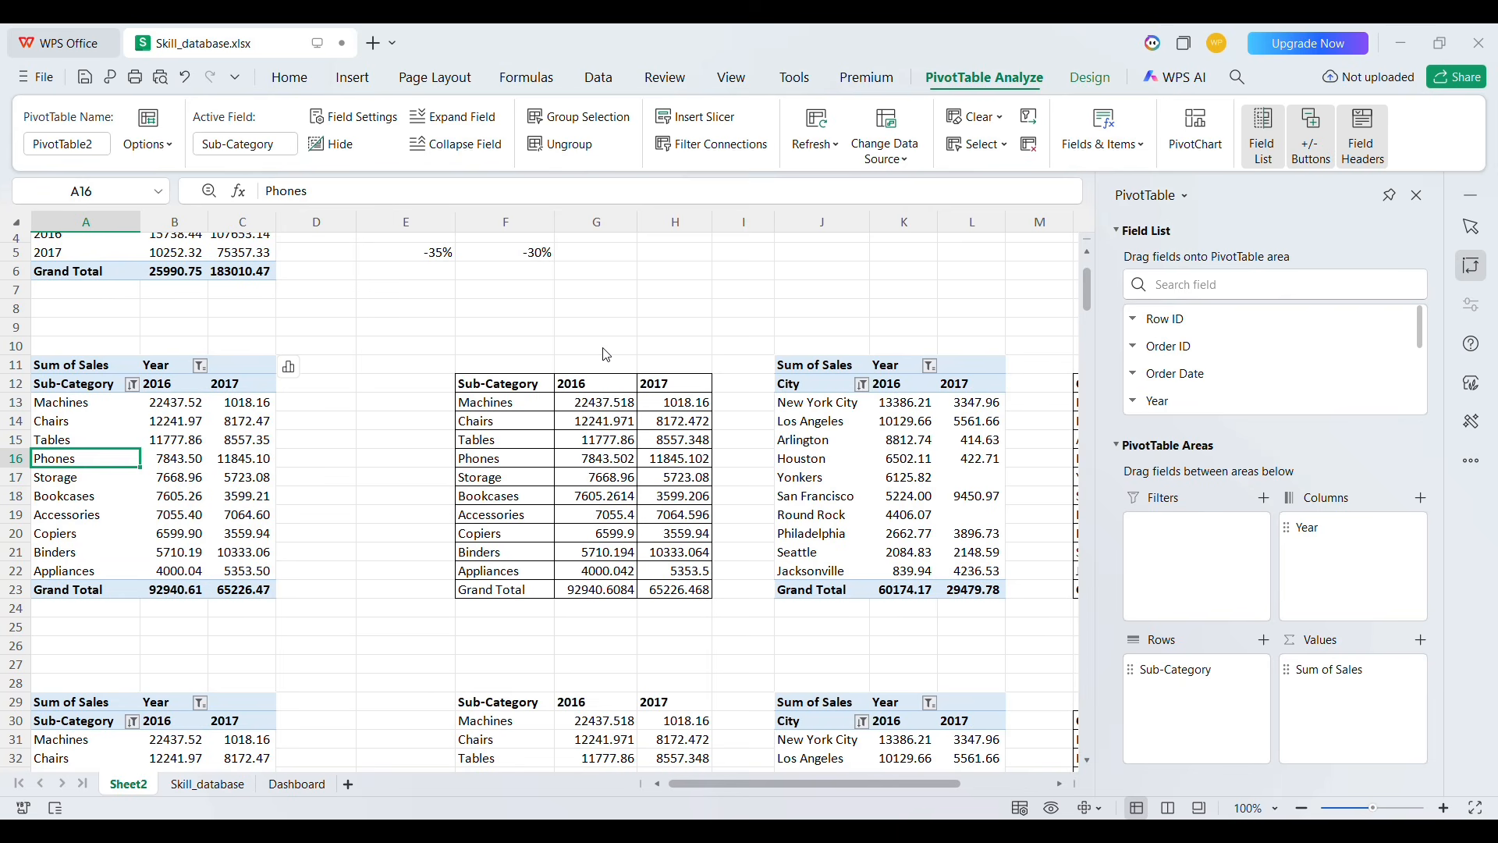
left_click(796, 548)
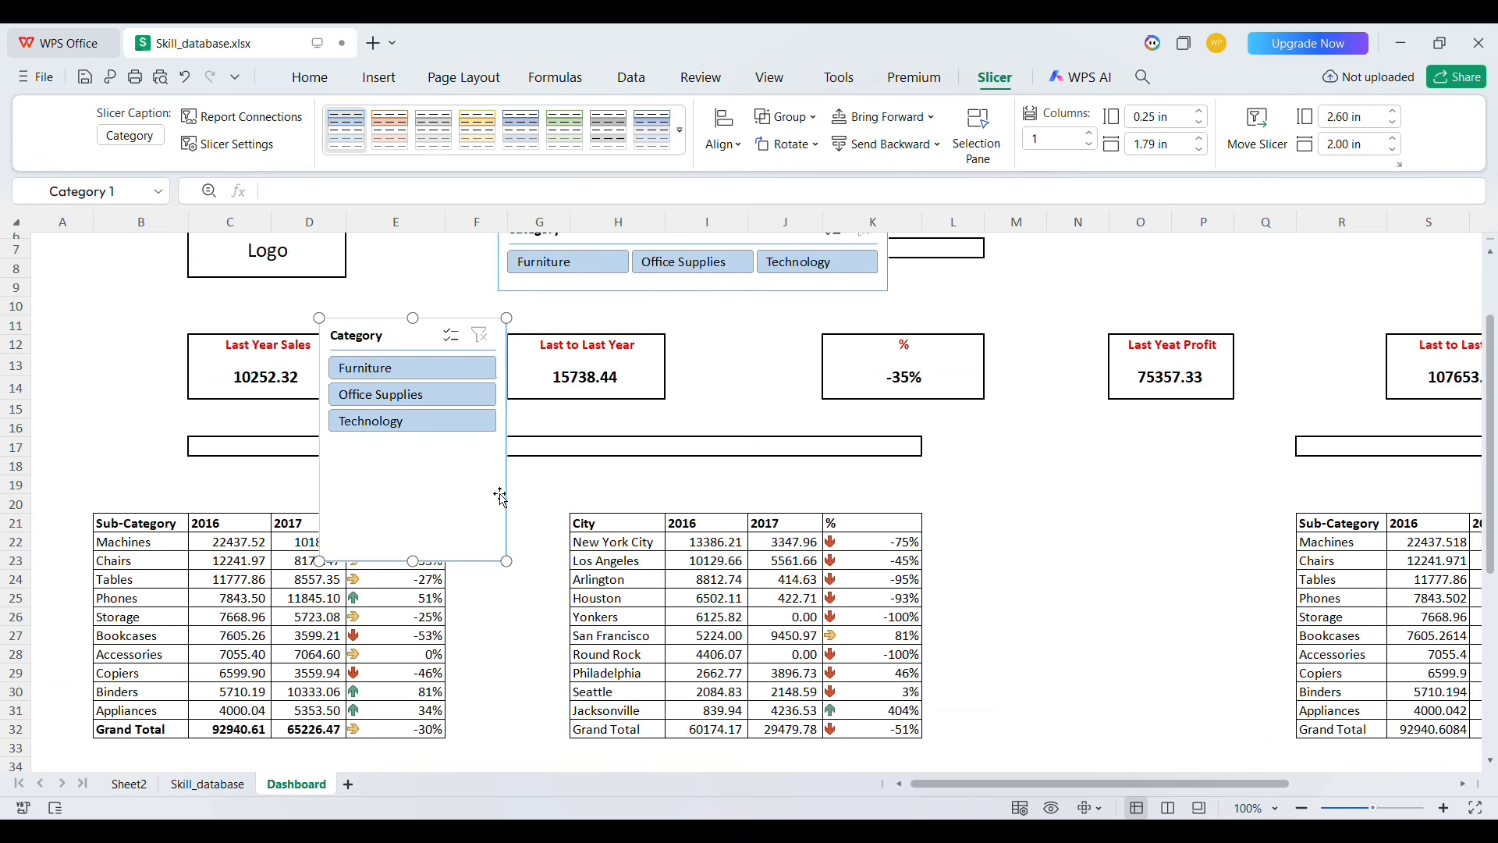
Move the new Category slicer above the tables, widen it and arrange its buttons in 3 columns
left_click_drag(424, 575, 426, 460)
left_click_drag(517, 393, 906, 394)
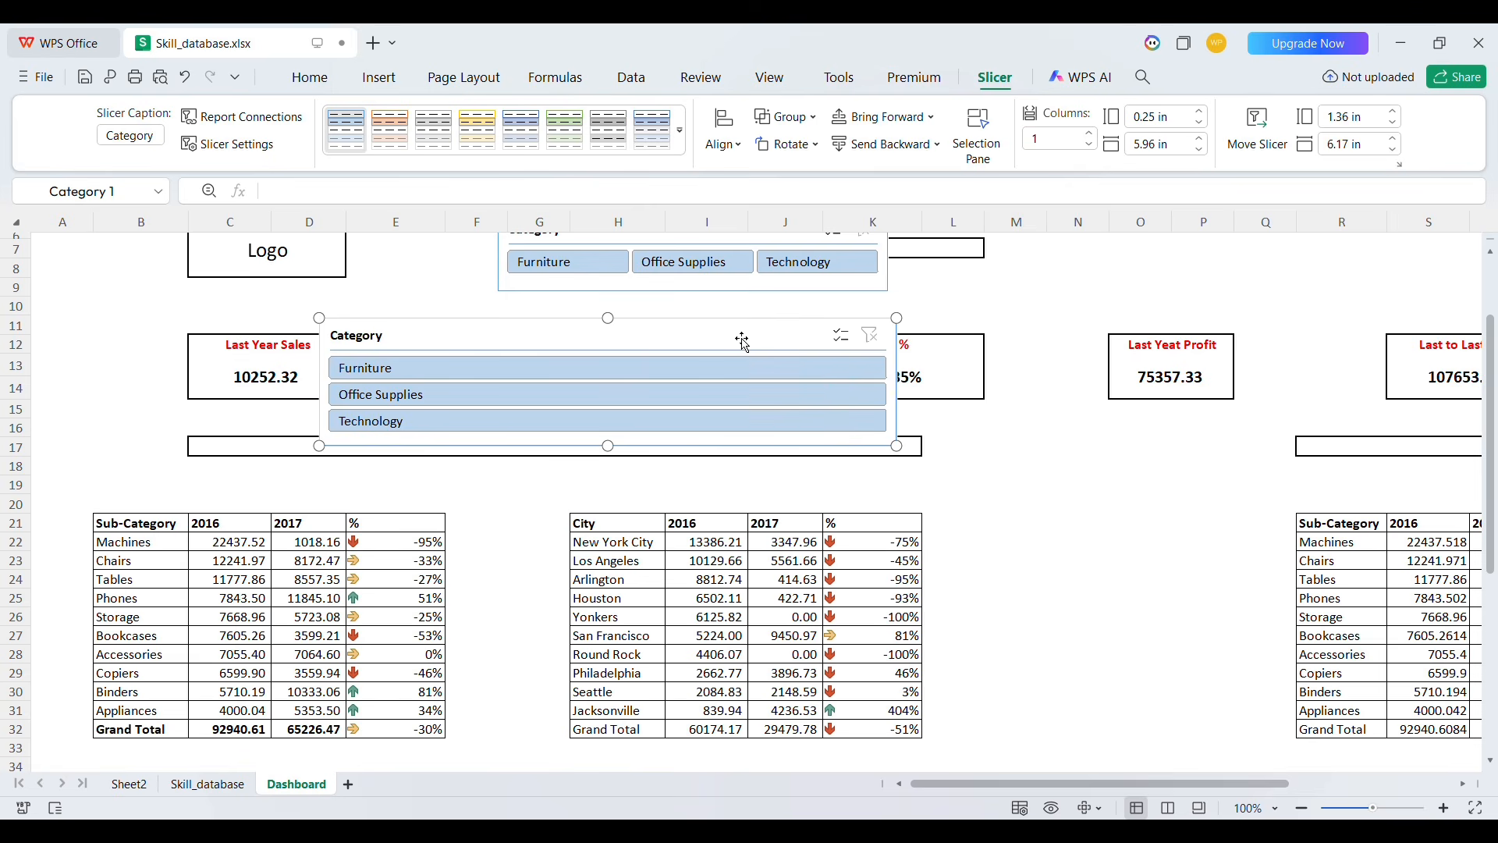
left_click_drag(742, 337, 610, 419)
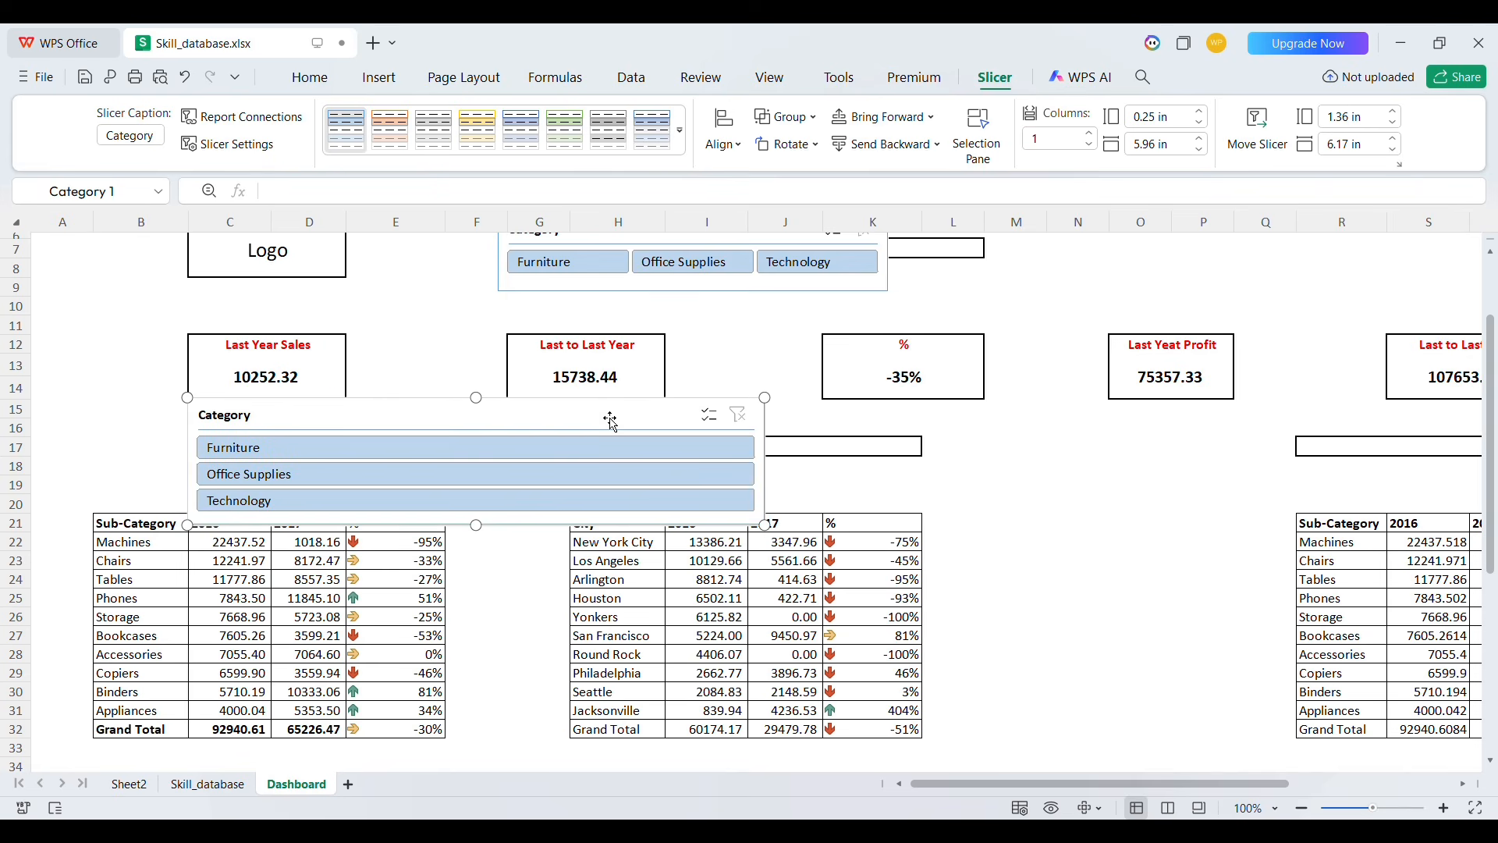
left_click(1090, 134)
left_click(1090, 134)
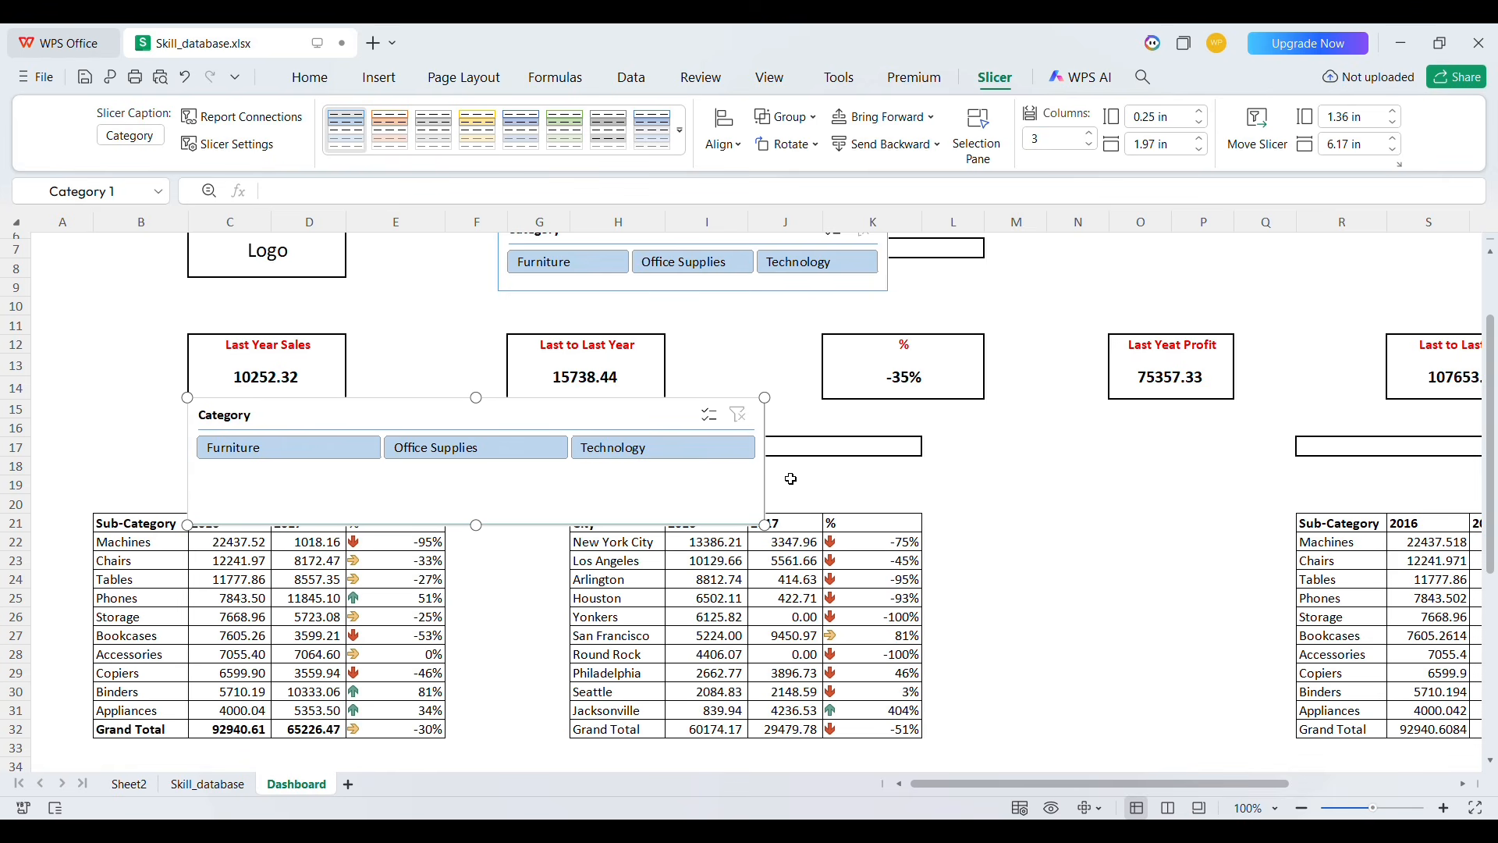
Resize the slicer to about 0.77 in high and 7.91 in wide, spanning rows 15 to 19
left_click_drag(769, 480, 802, 482)
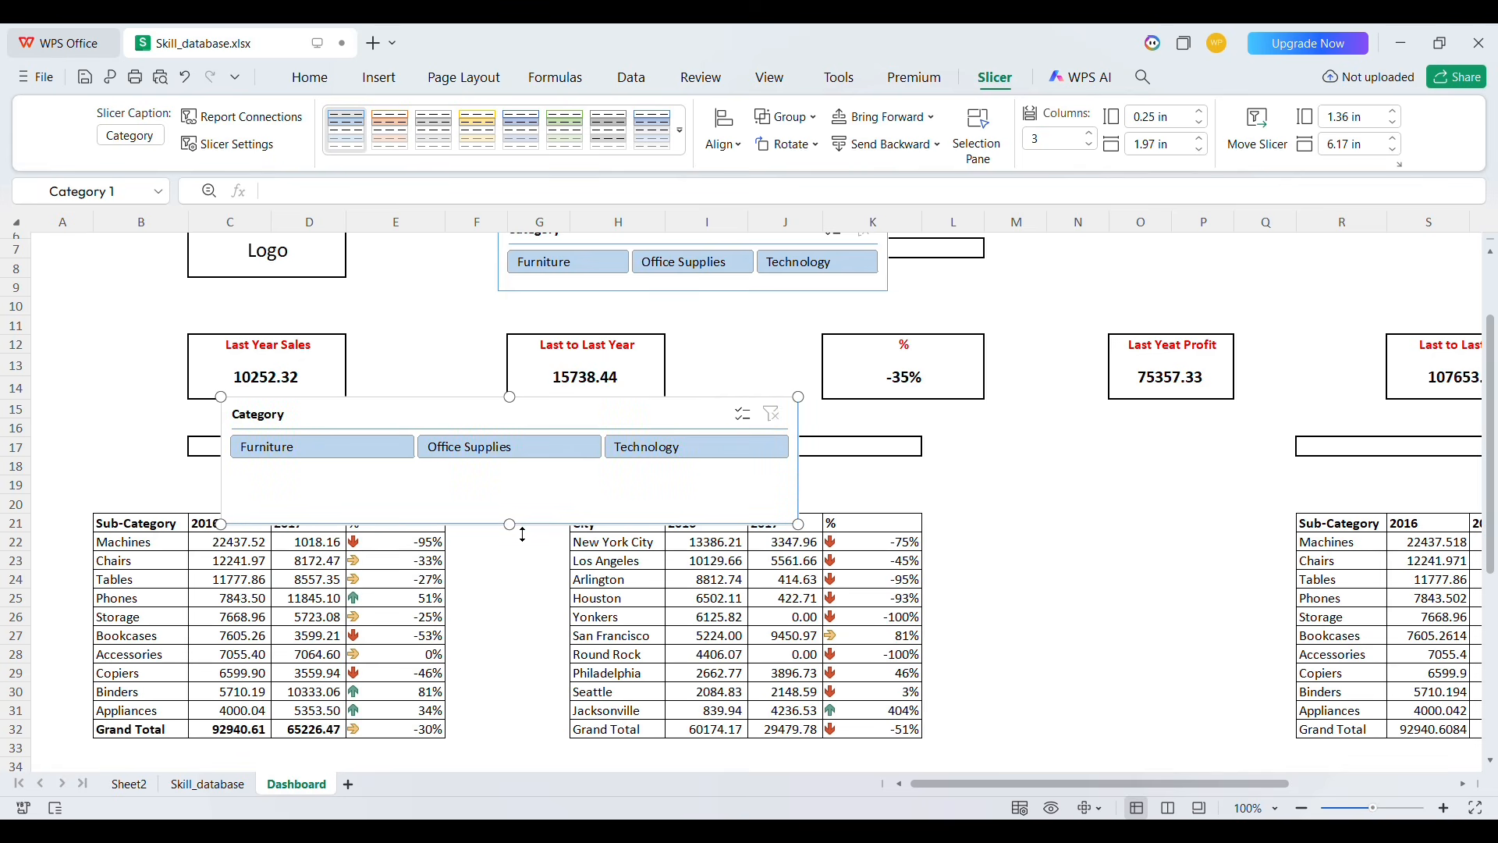
left_click_drag(523, 534, 522, 494)
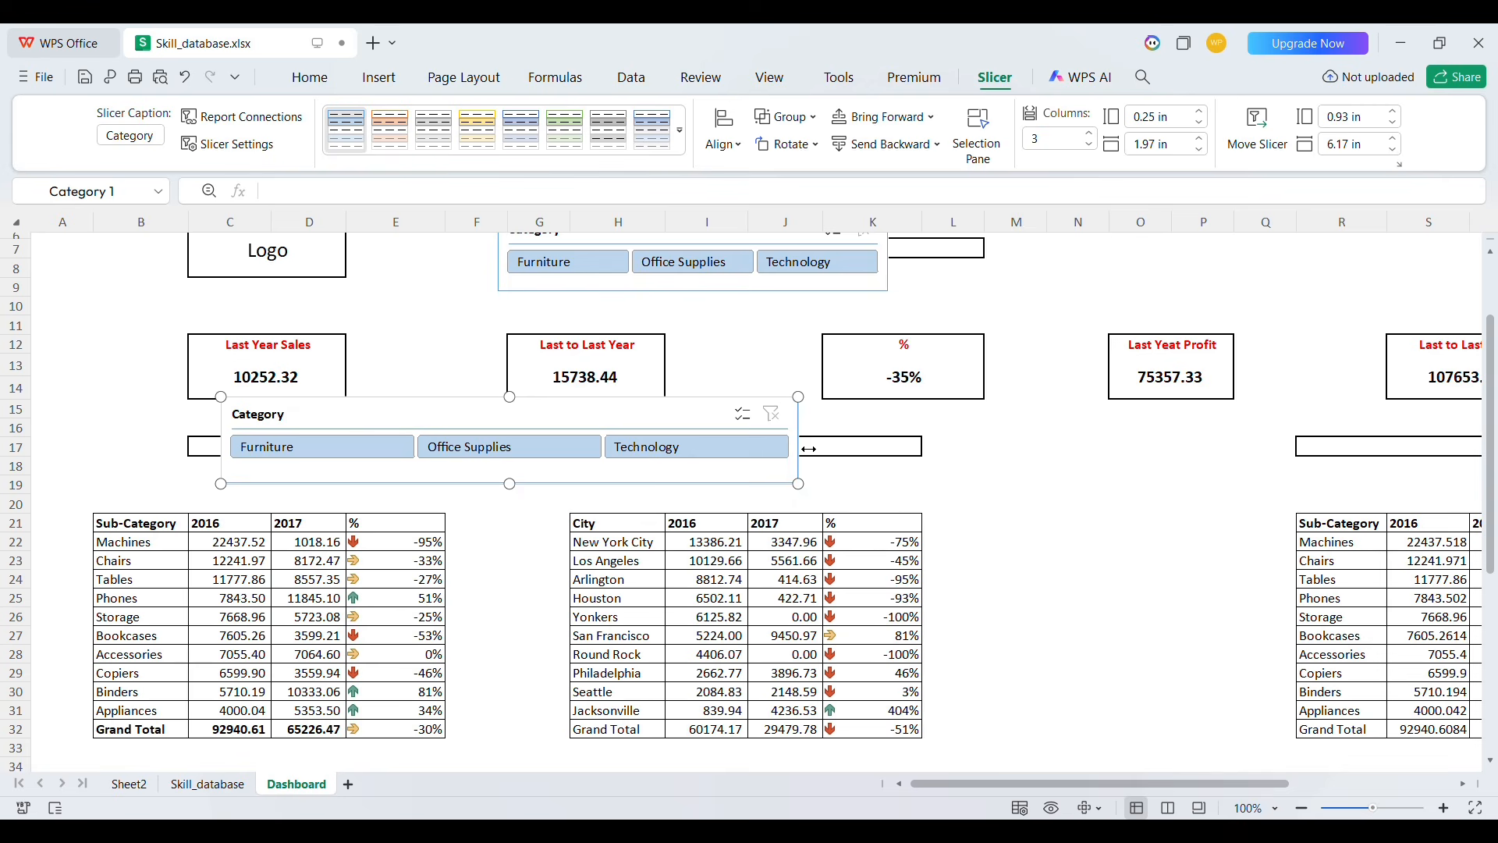
left_click_drag(810, 454, 921, 447)
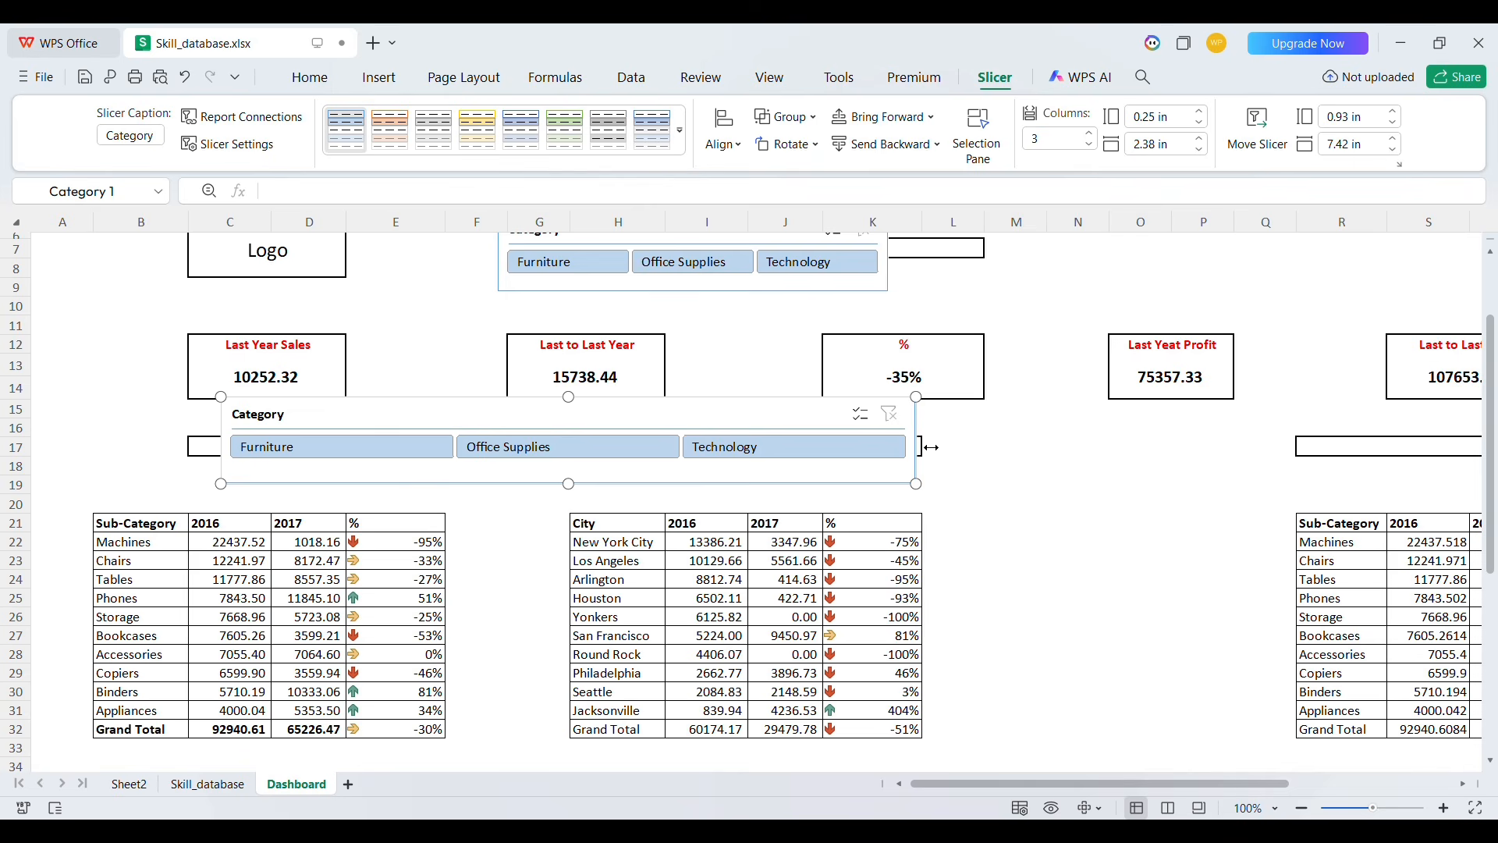
left_click_drag(930, 447, 942, 447)
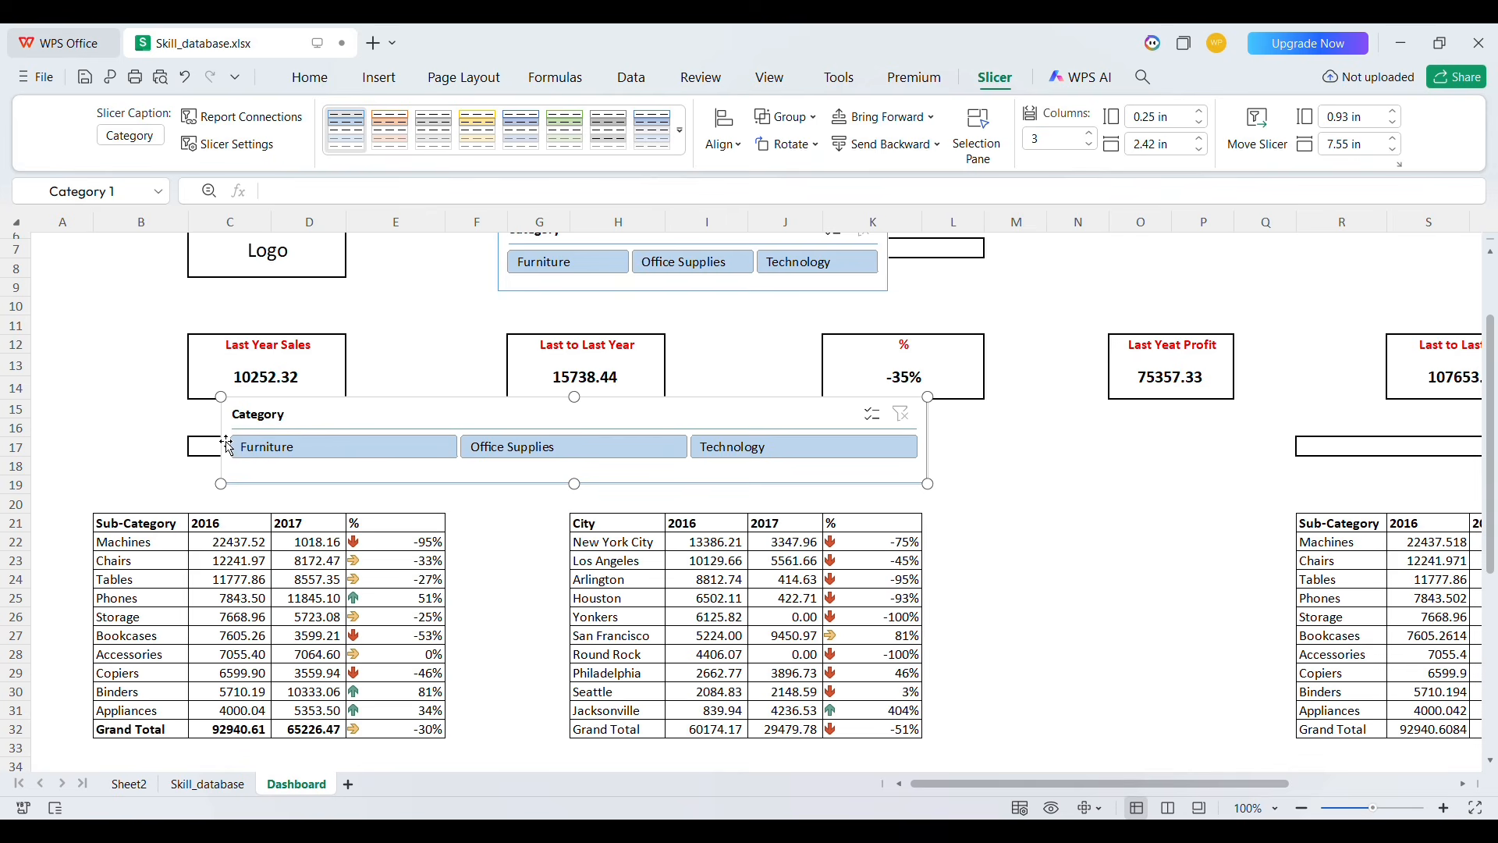
left_click_drag(230, 446, 196, 446)
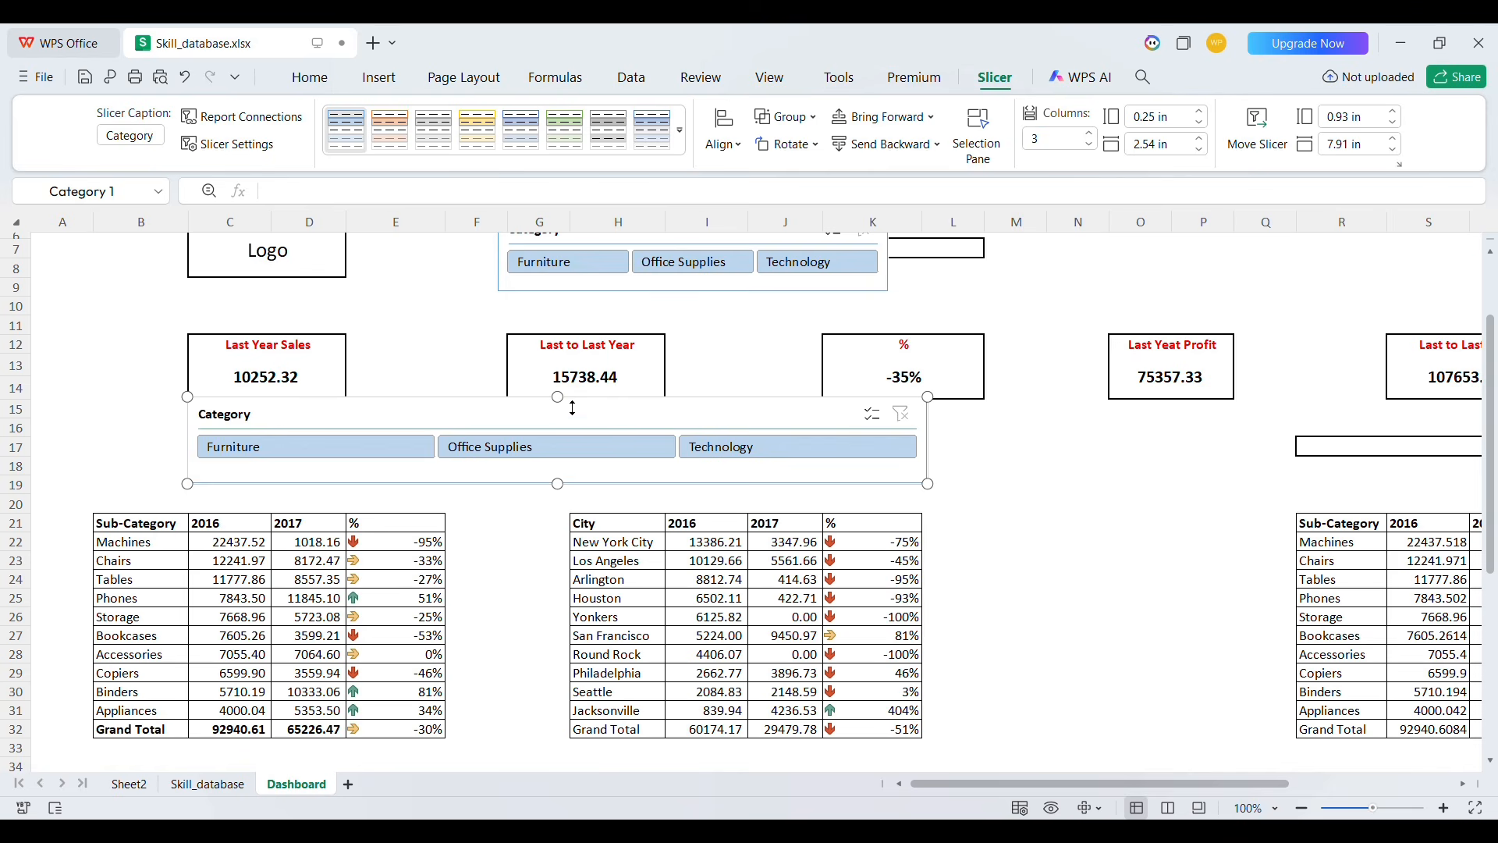
left_click_drag(572, 408, 577, 422)
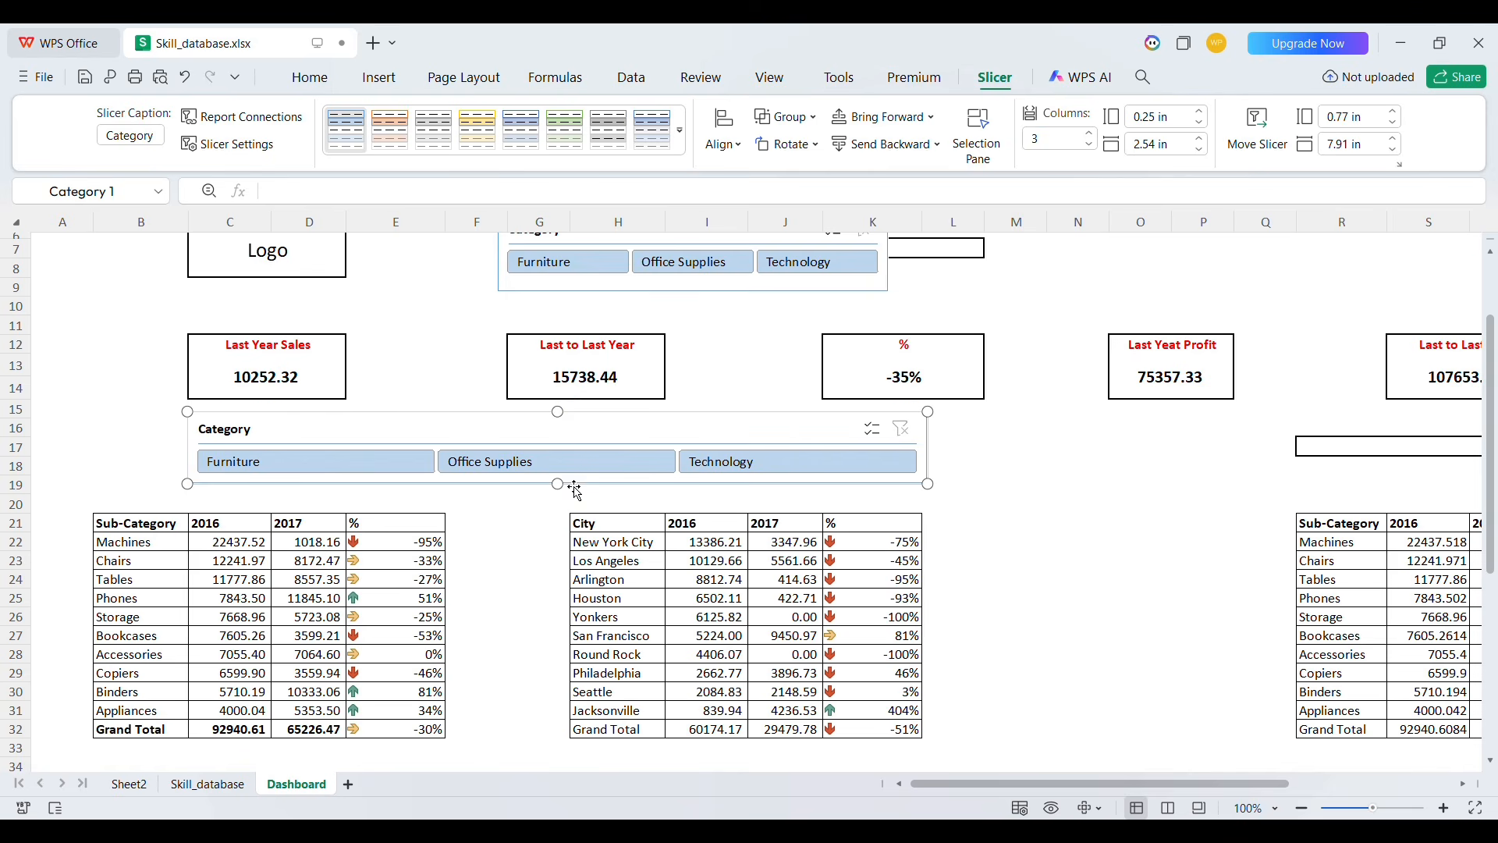
left_click(984, 440)
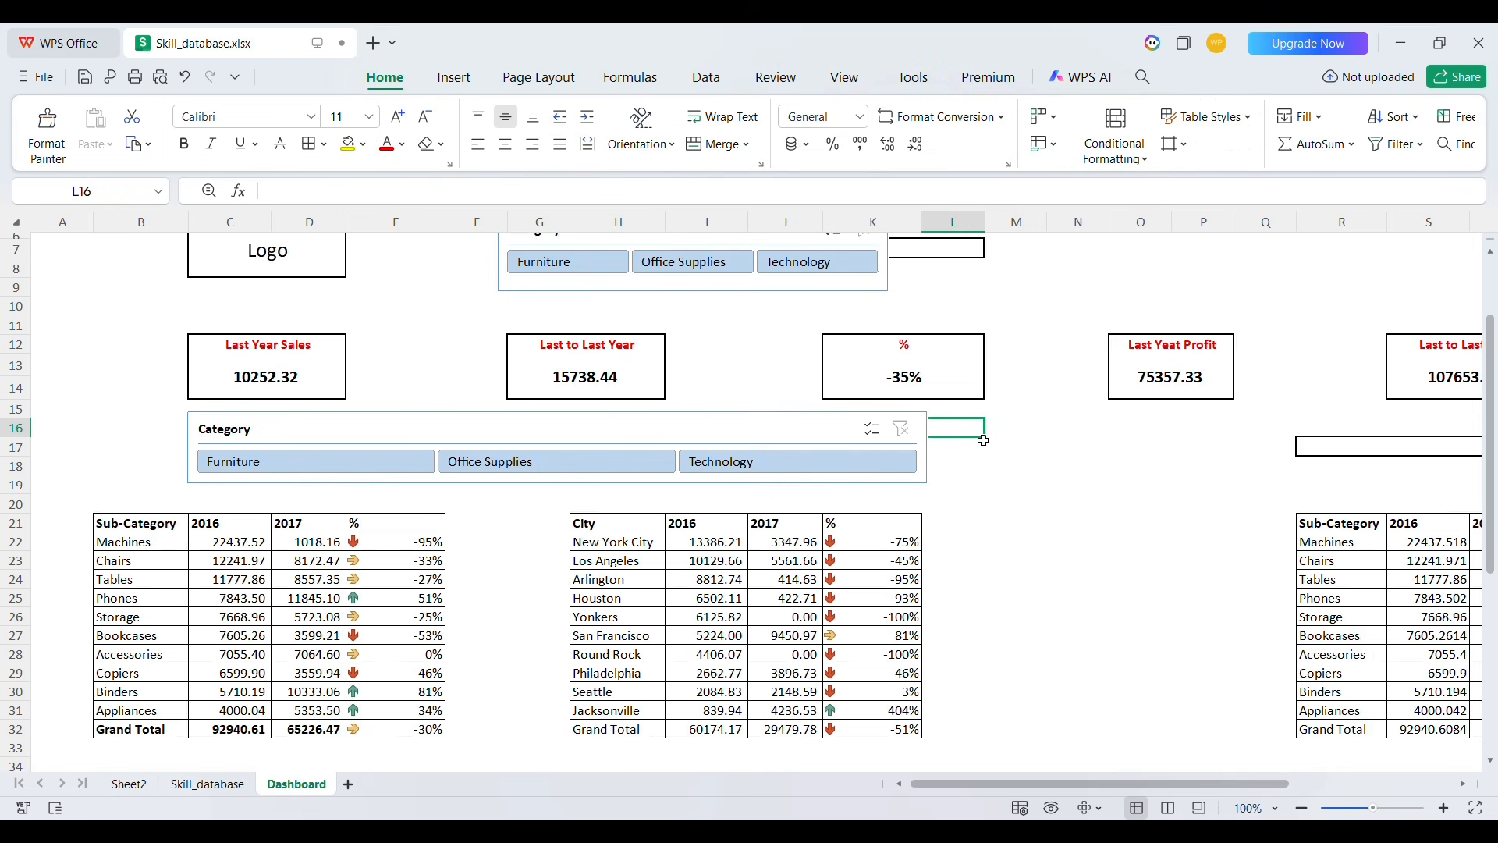
Widen the top Category slicer to extend to about column L
scroll(984, 441, "up", 2)
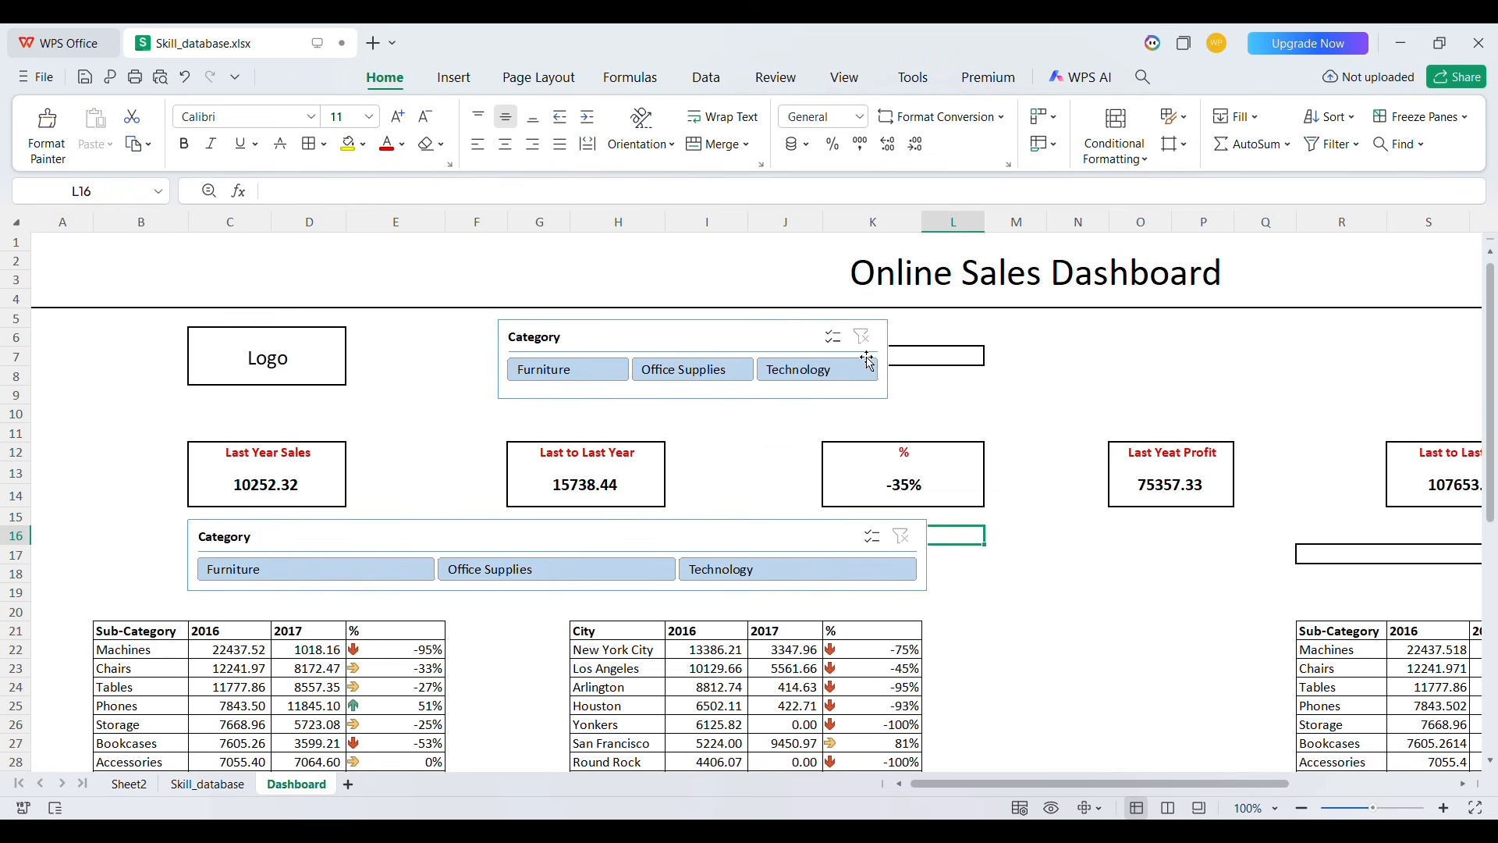
left_click(757, 348)
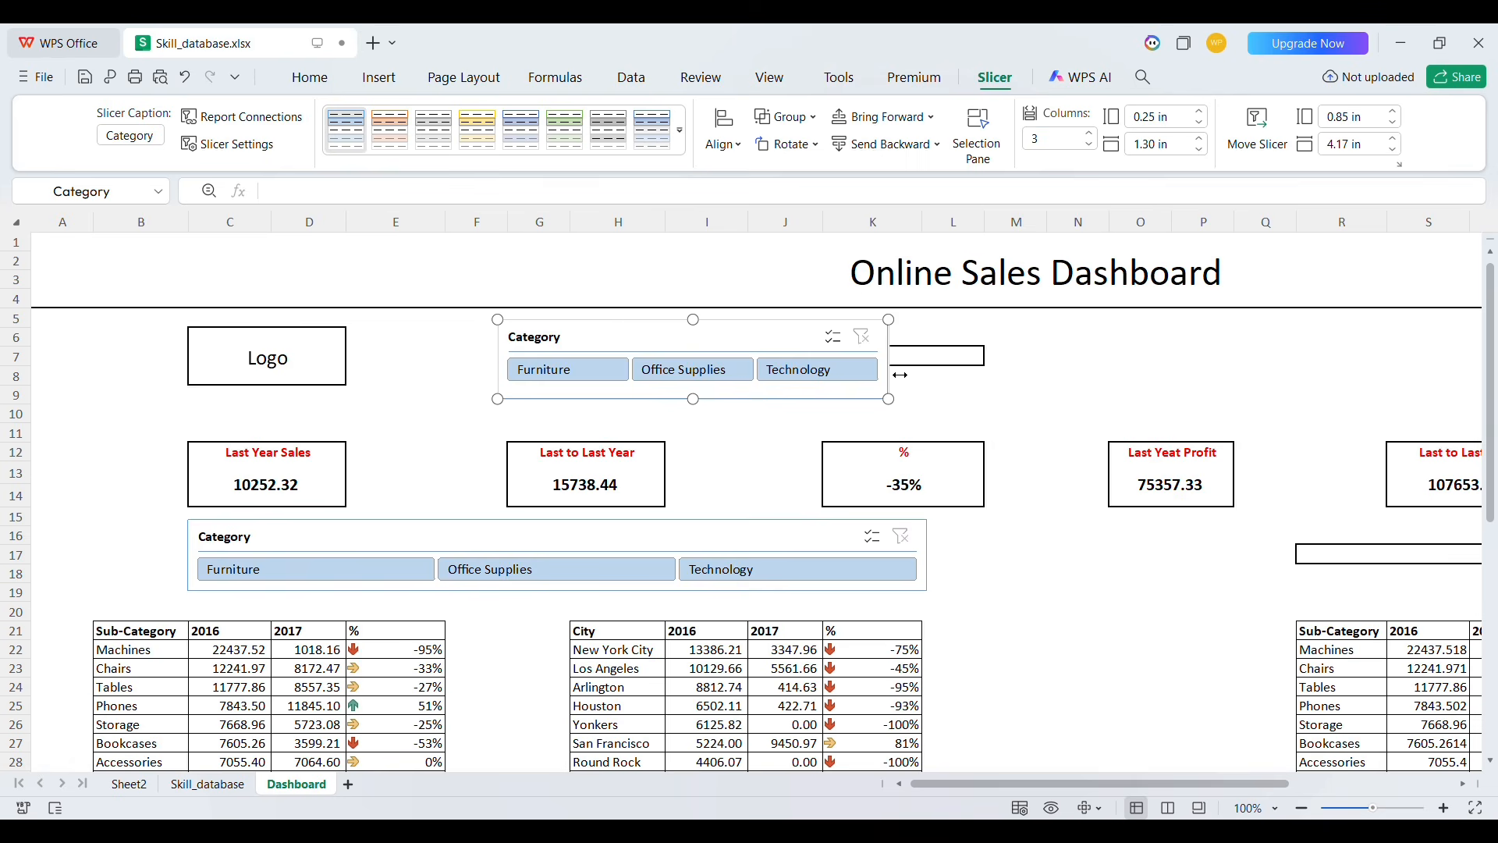
left_click_drag(900, 374, 1001, 374)
left_click(1092, 395)
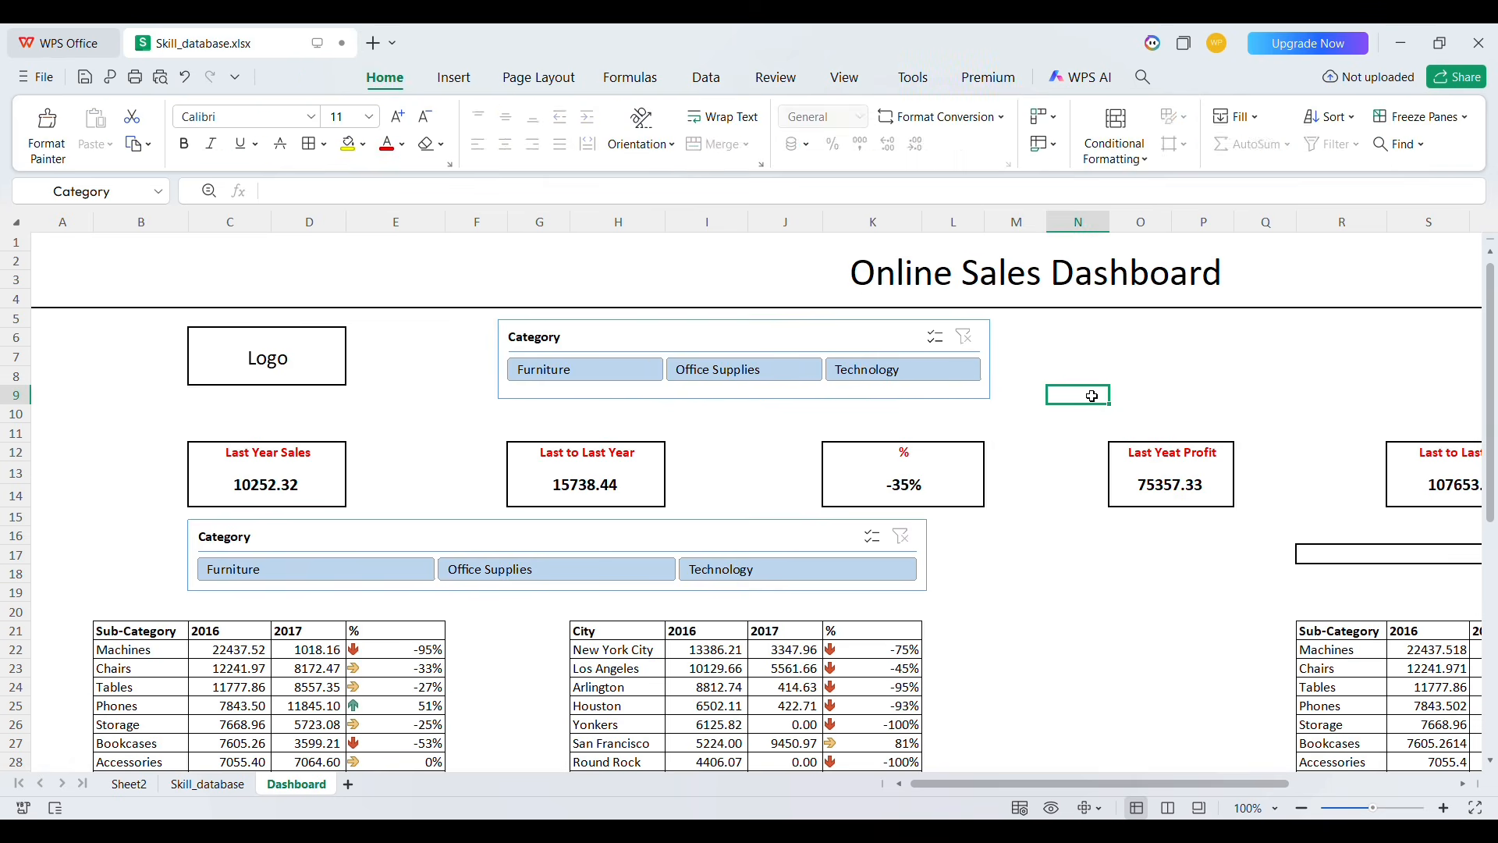
Insert a Segment slicer for the sub-category pivot table starting at row 29 on Sheet2
scroll(988, 515, "down", 3)
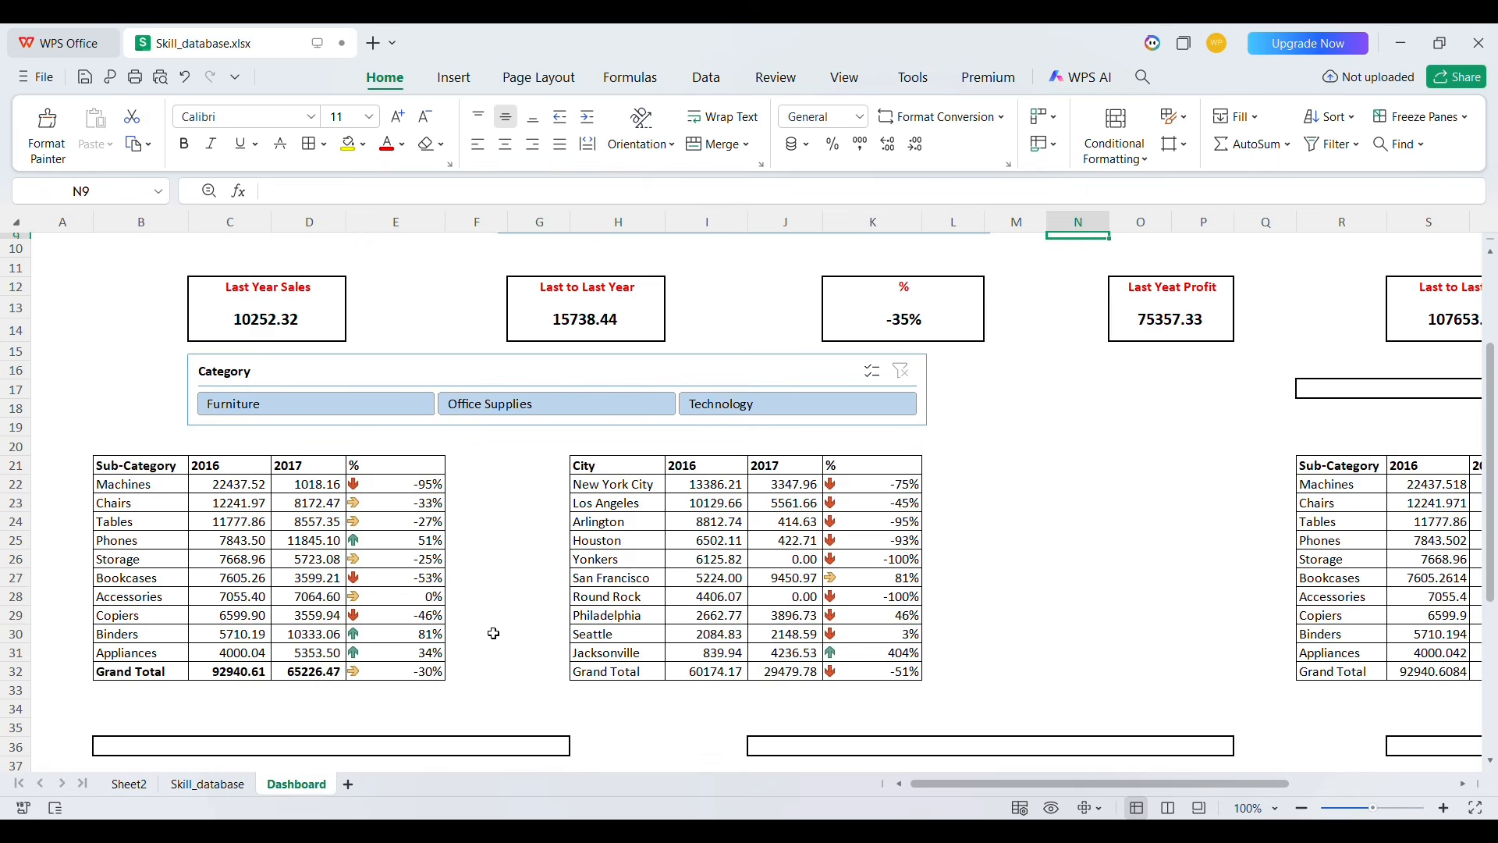
left_click(129, 784)
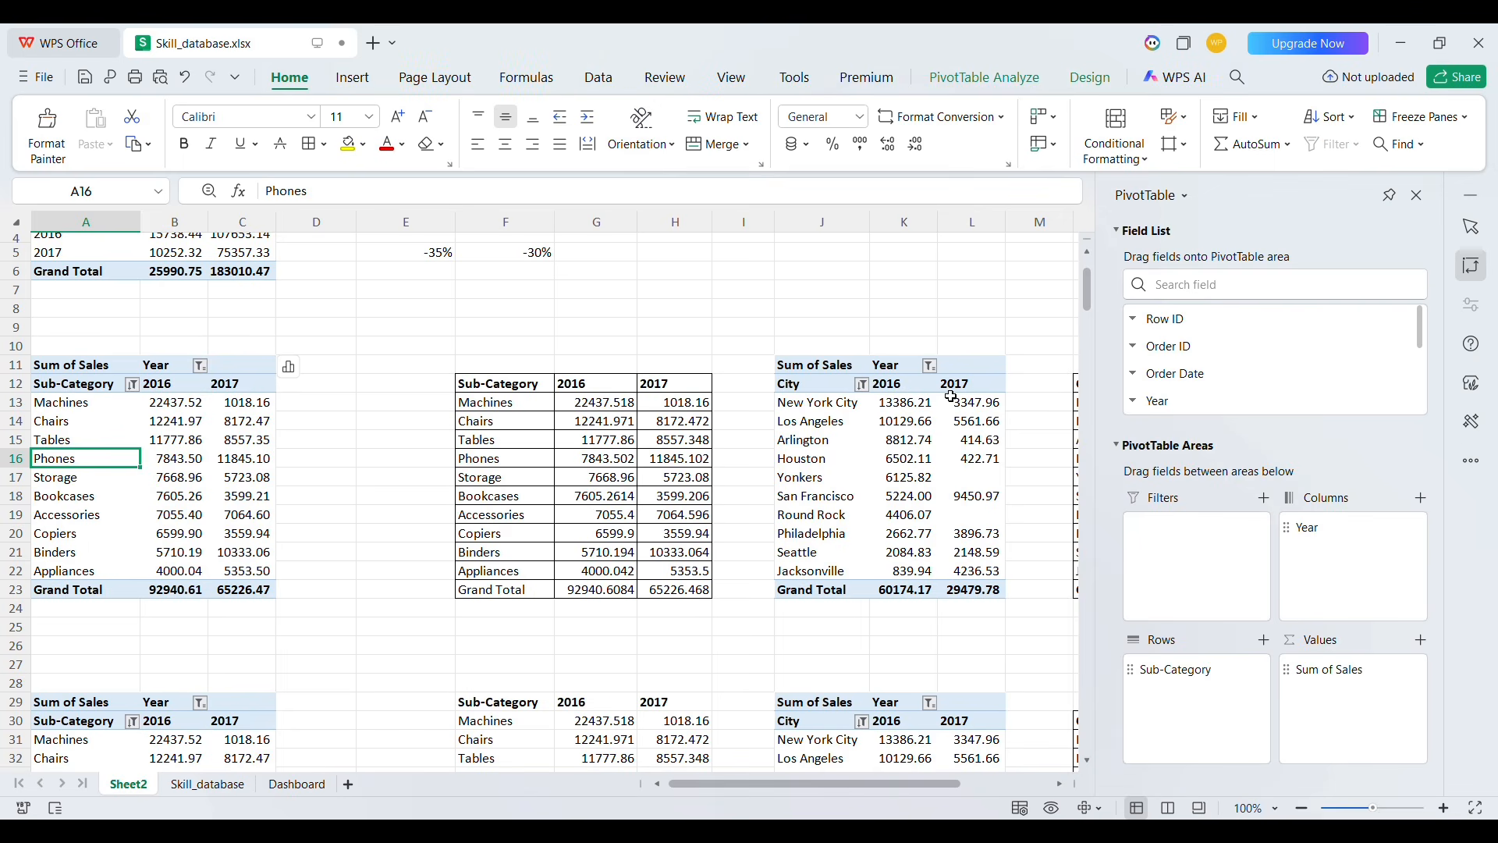
left_click(820, 496)
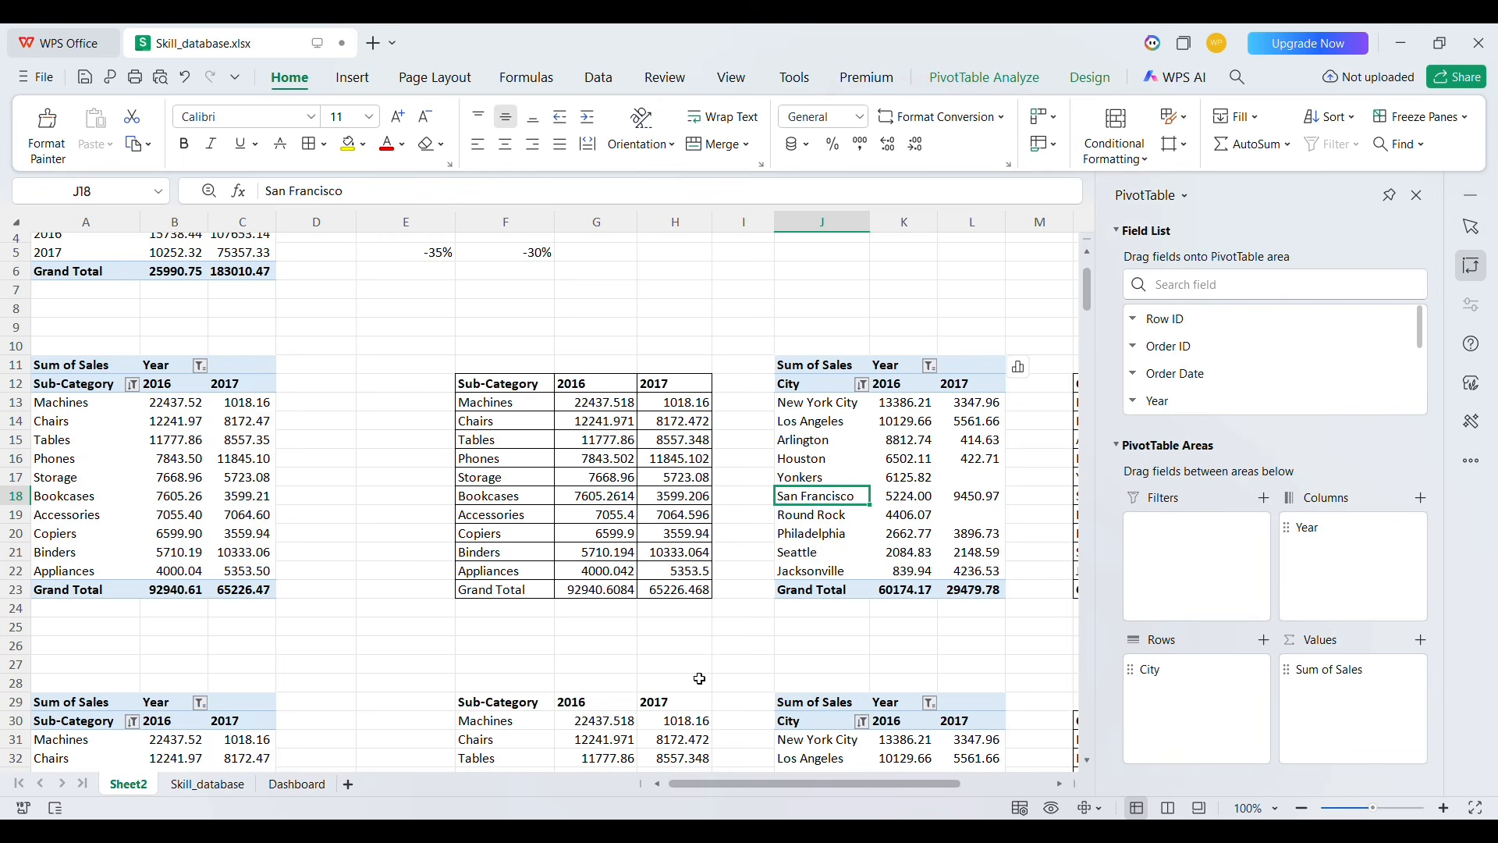
left_click(290, 786)
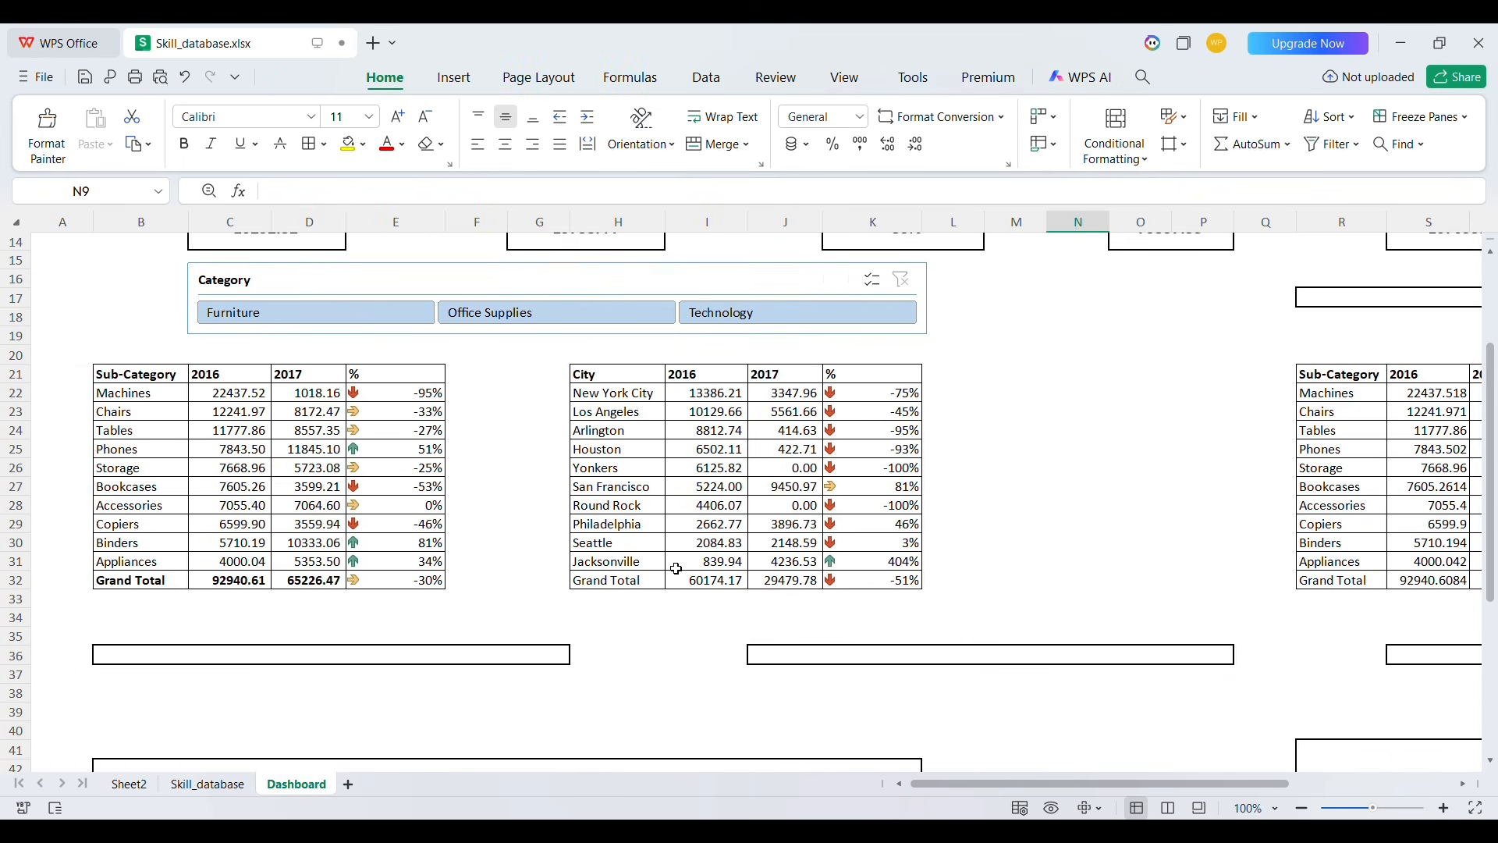
left_click(129, 784)
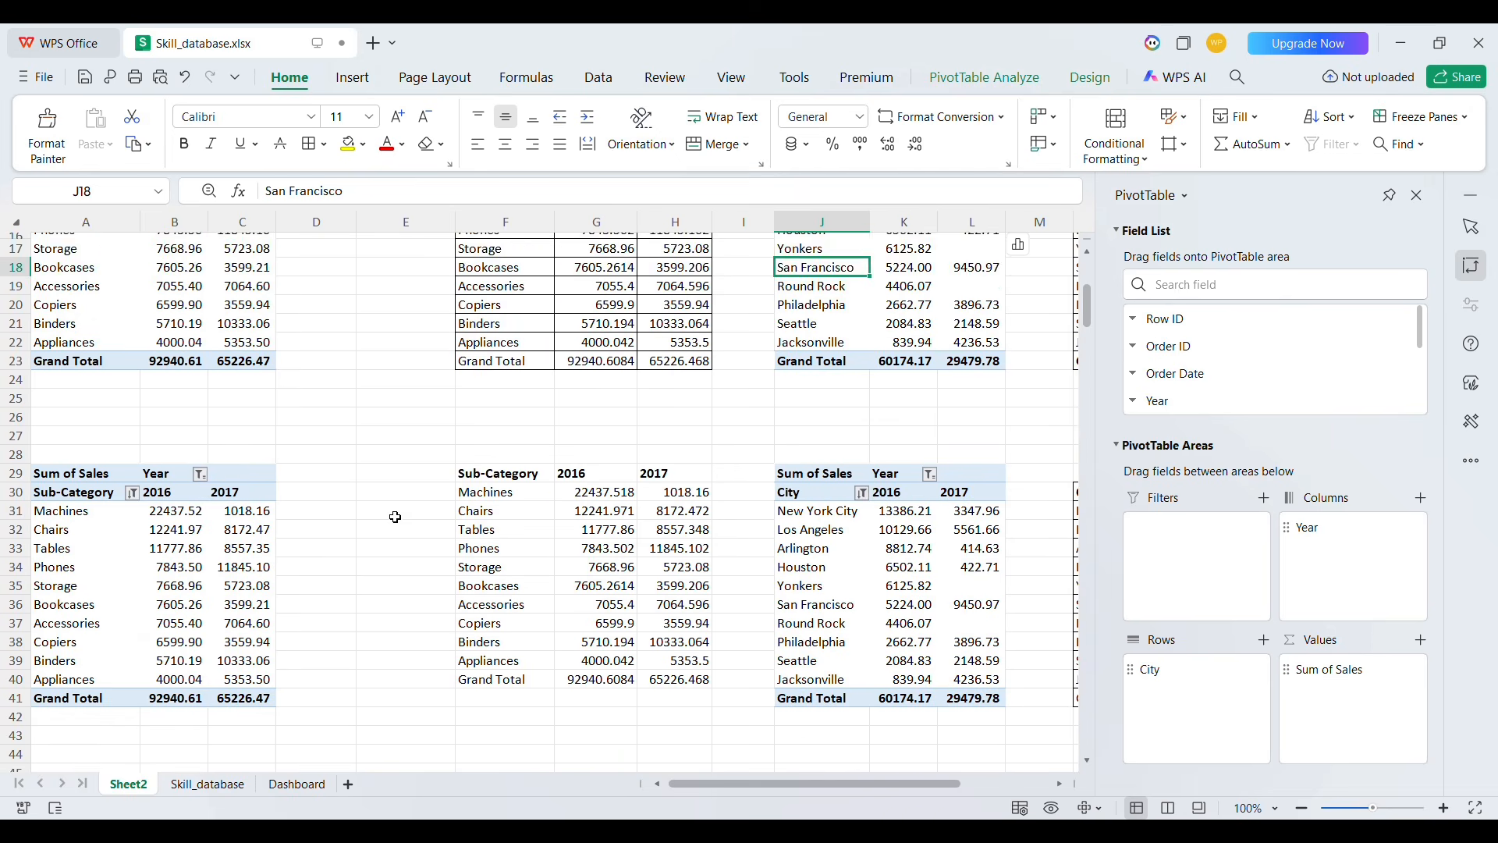
scroll(396, 518, "down", 1)
left_click(78, 566)
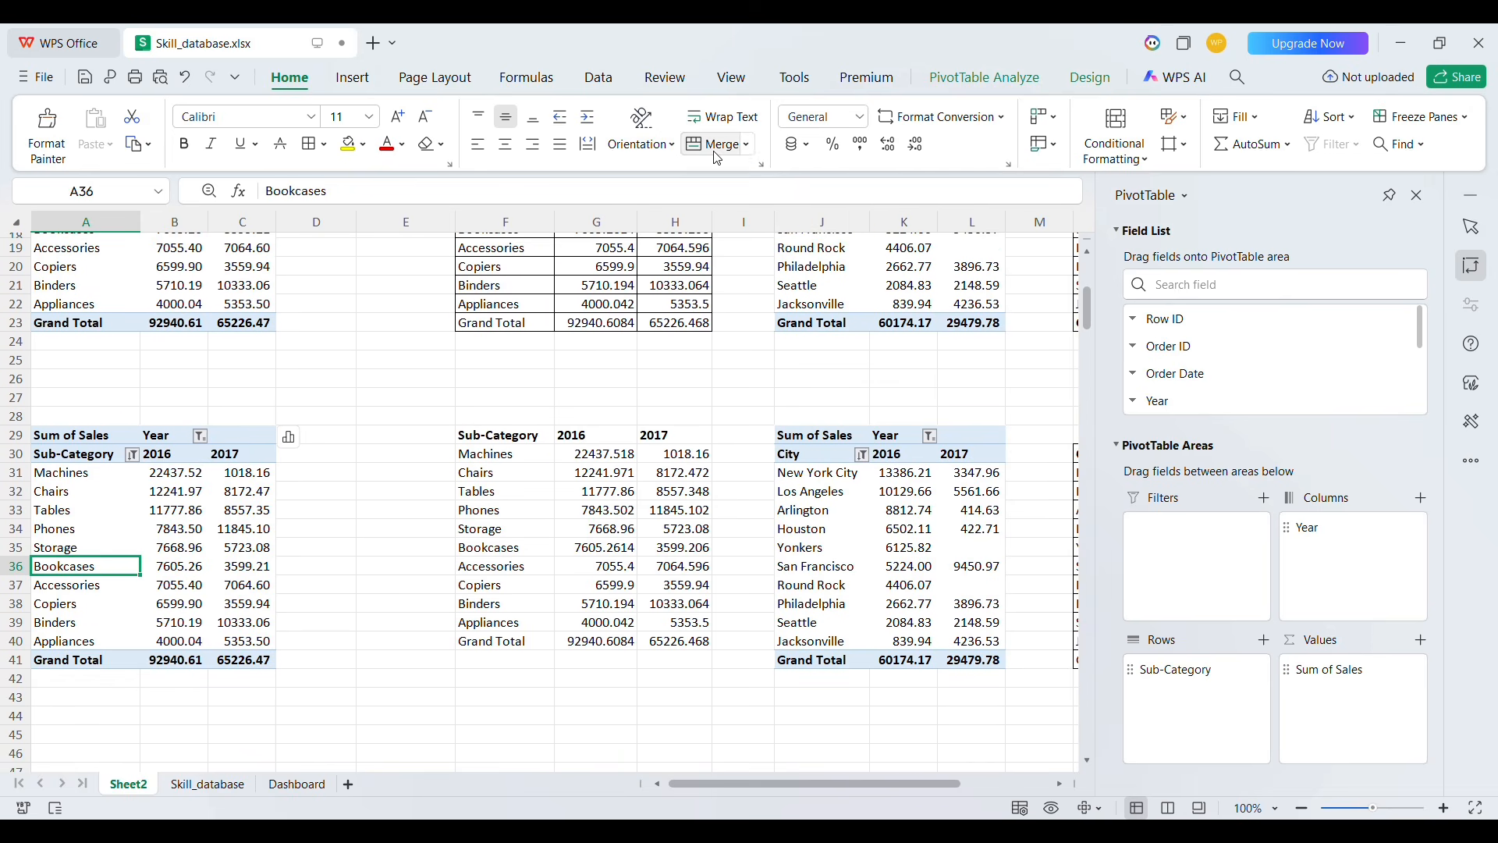
left_click(959, 86)
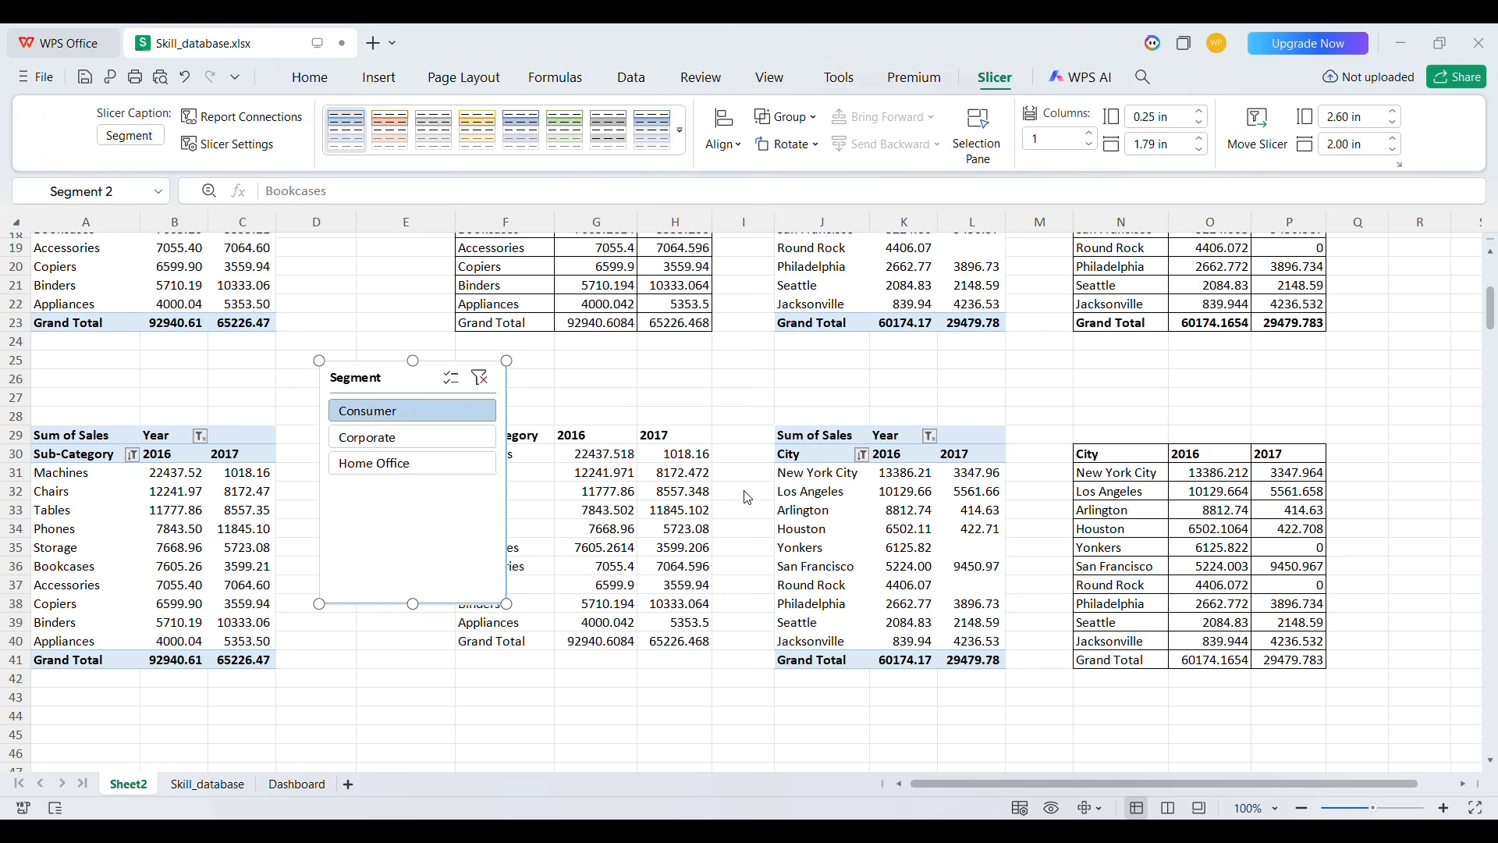
Move the Segment slicer onto the Dashboard above the right-hand sub-category and city tables
left_click(724, 478)
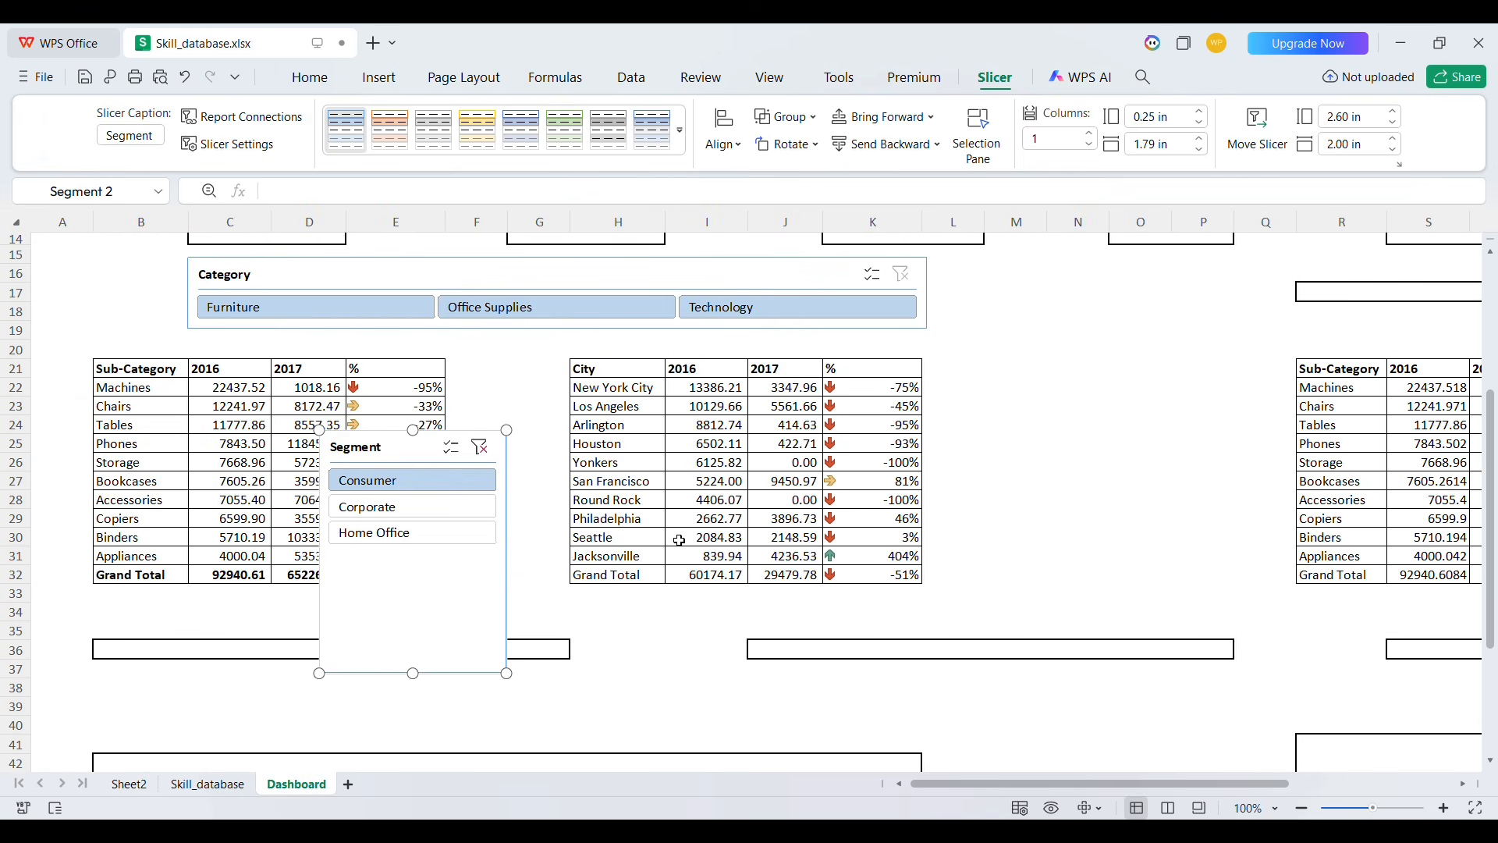
left_click_drag(466, 590, 1184, 388)
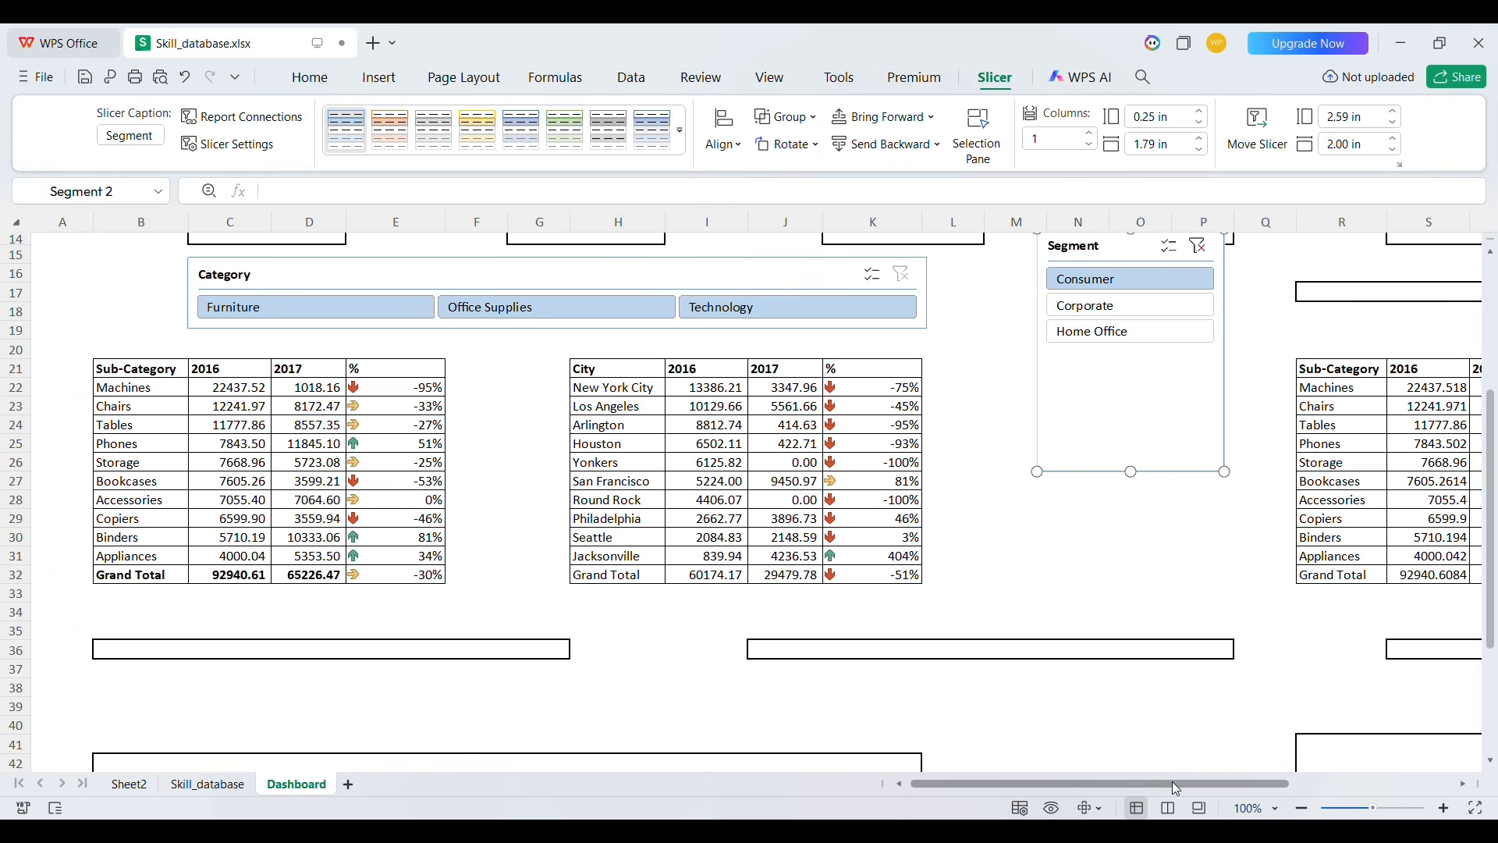
left_click_drag(1171, 780, 1421, 792)
left_click_drag(519, 418, 714, 465)
left_click_drag(721, 530, 722, 431)
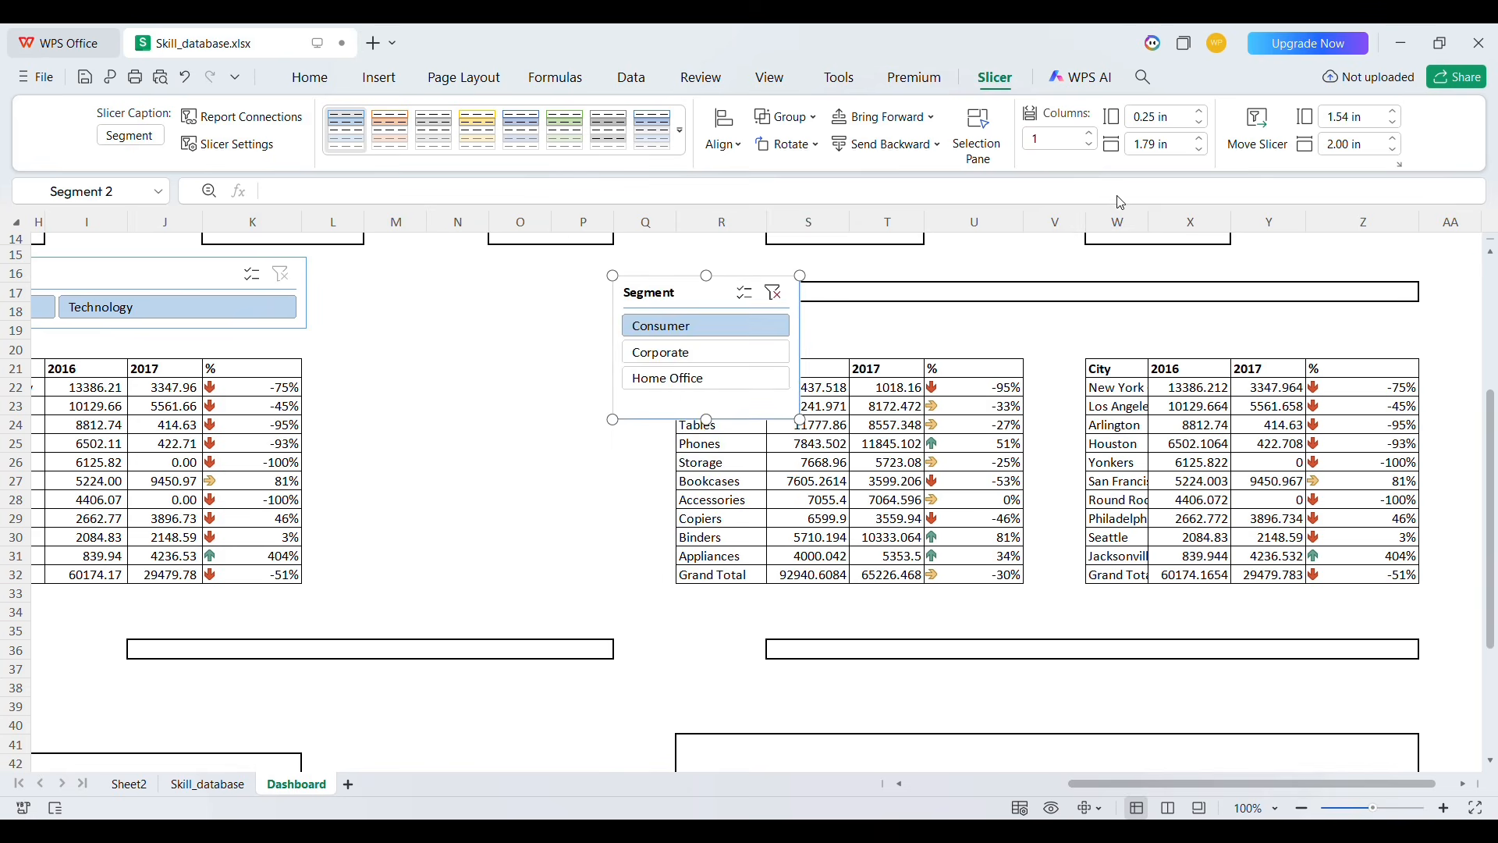
Arrange the Segment slicer's buttons in 3 columns and resize it to about 0.85 in high and 8.61 in wide
left_click(1089, 133)
left_click(1089, 132)
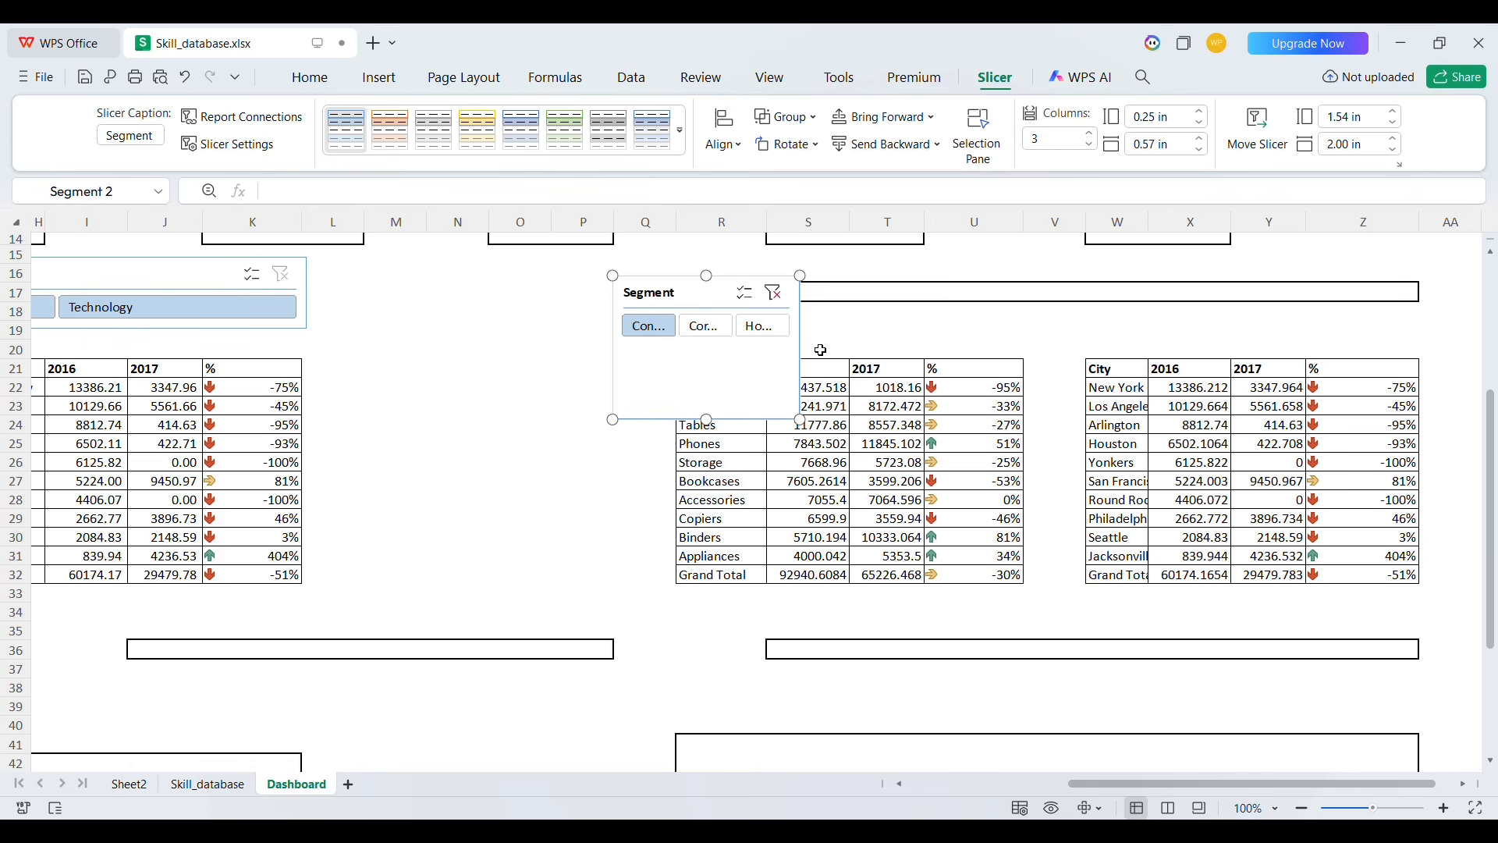
left_click_drag(813, 359, 1423, 304)
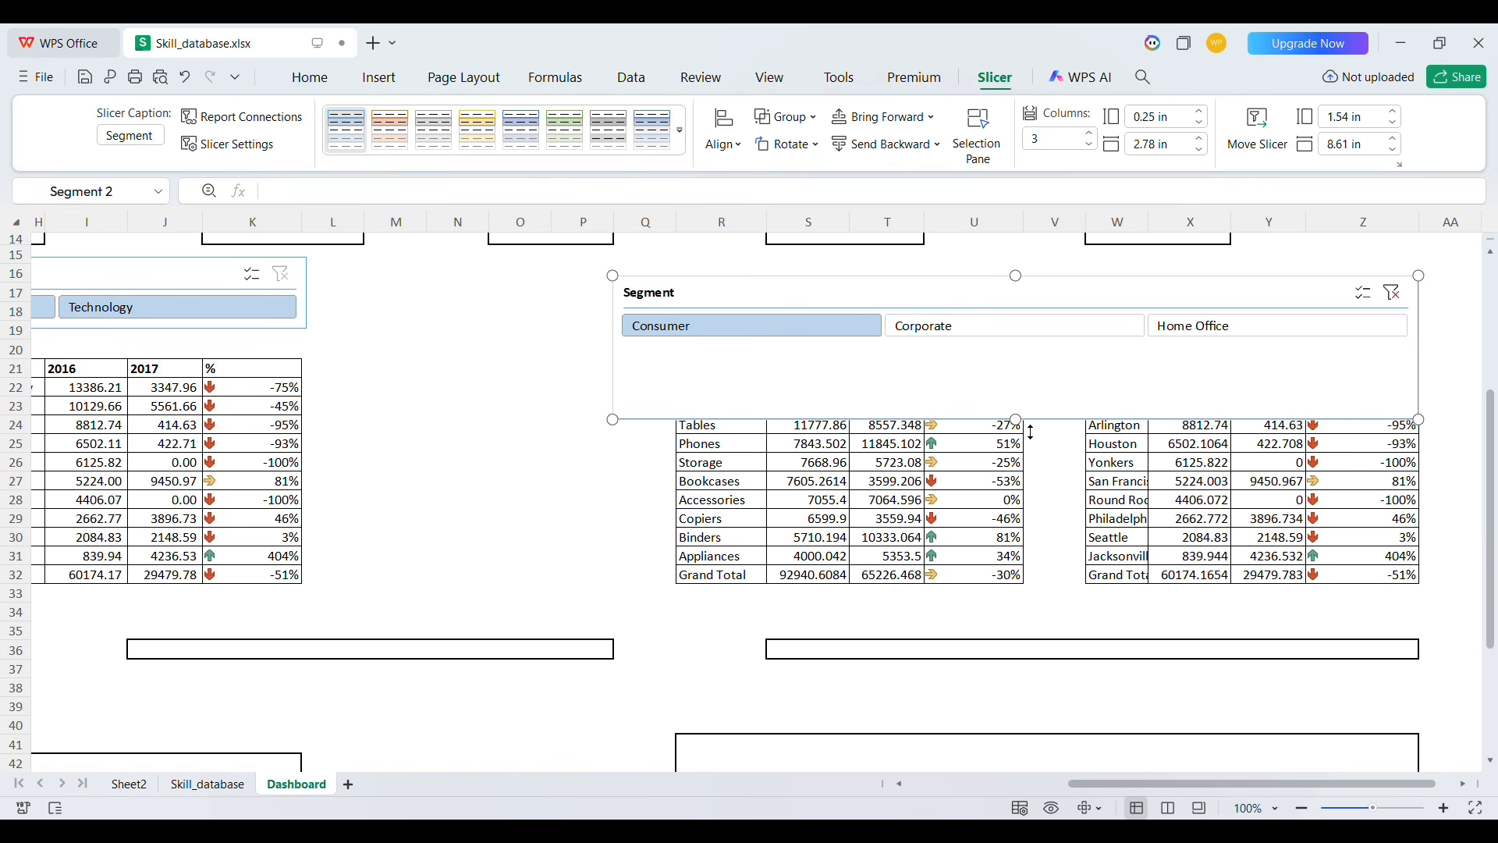
left_click_drag(1016, 419, 1018, 356)
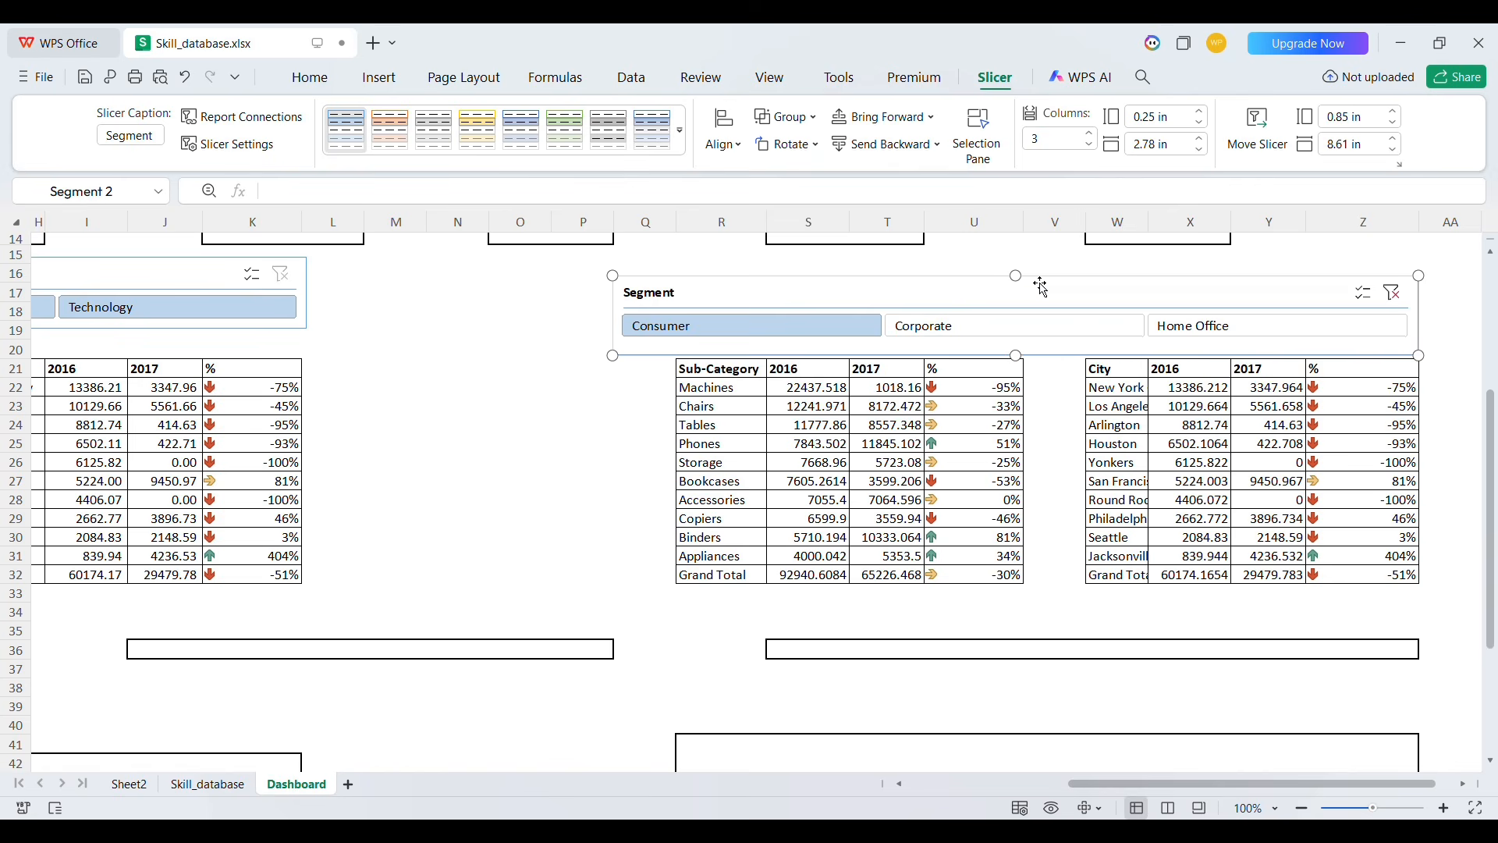
left_click_drag(1040, 298, 1056, 283)
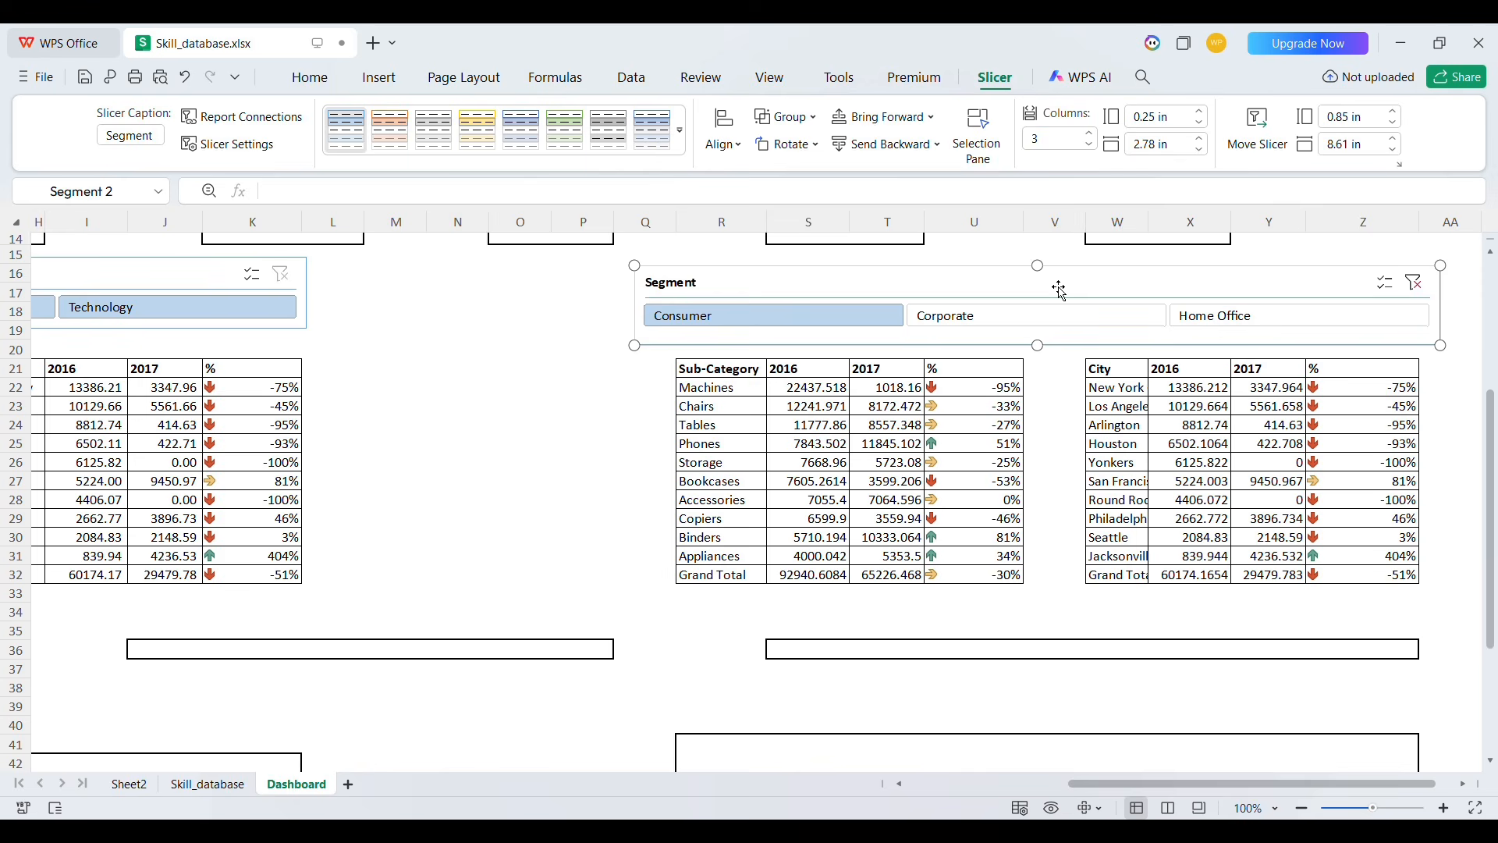
Test the Segment slicer by selecting Corporate, Home Office and then Consumer
left_click(586, 366)
scroll(592, 366, "up", 3)
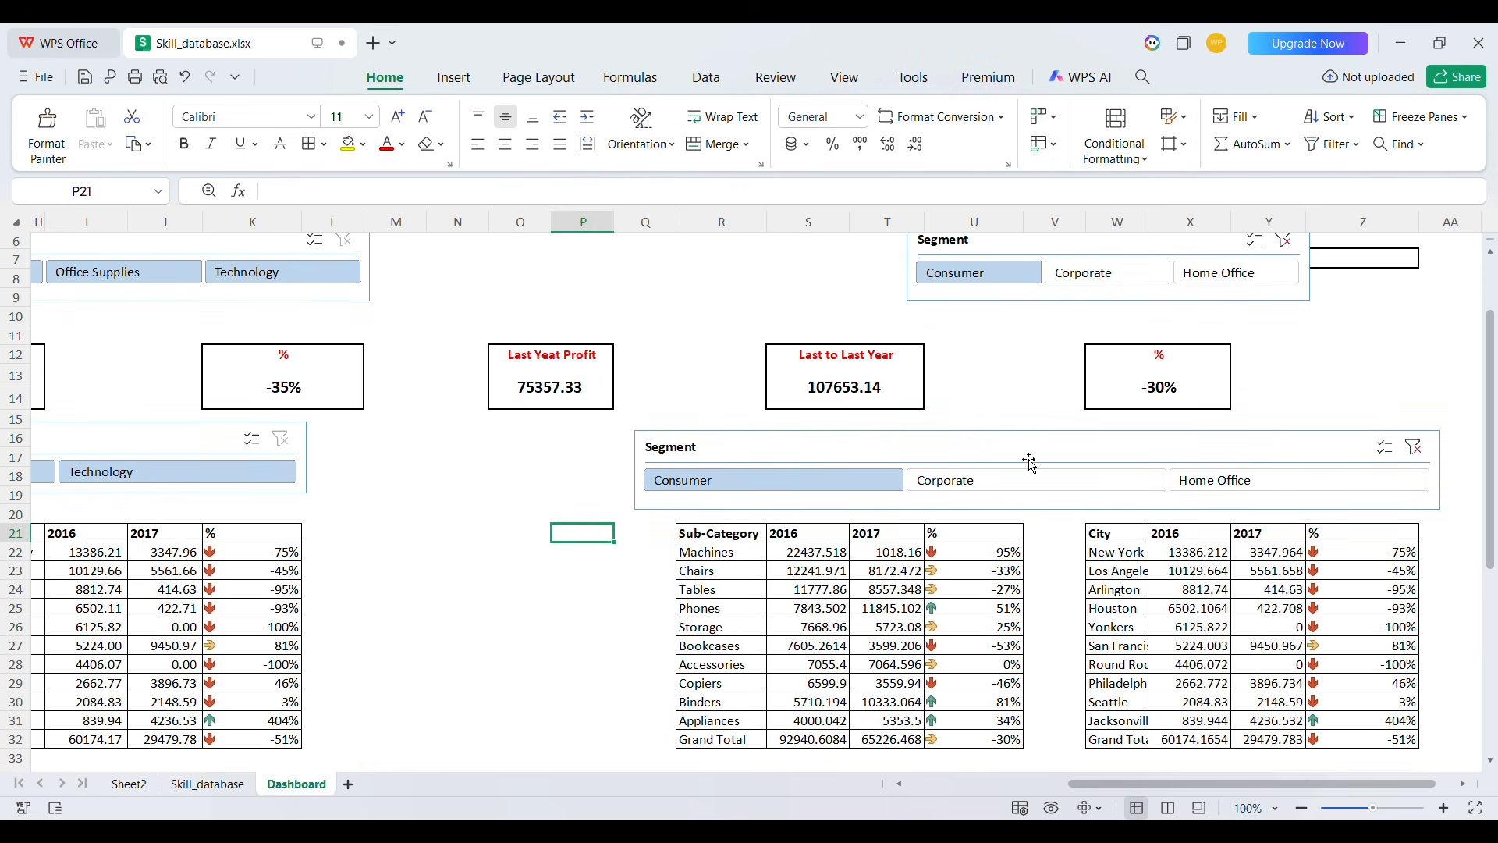
left_click(1022, 482)
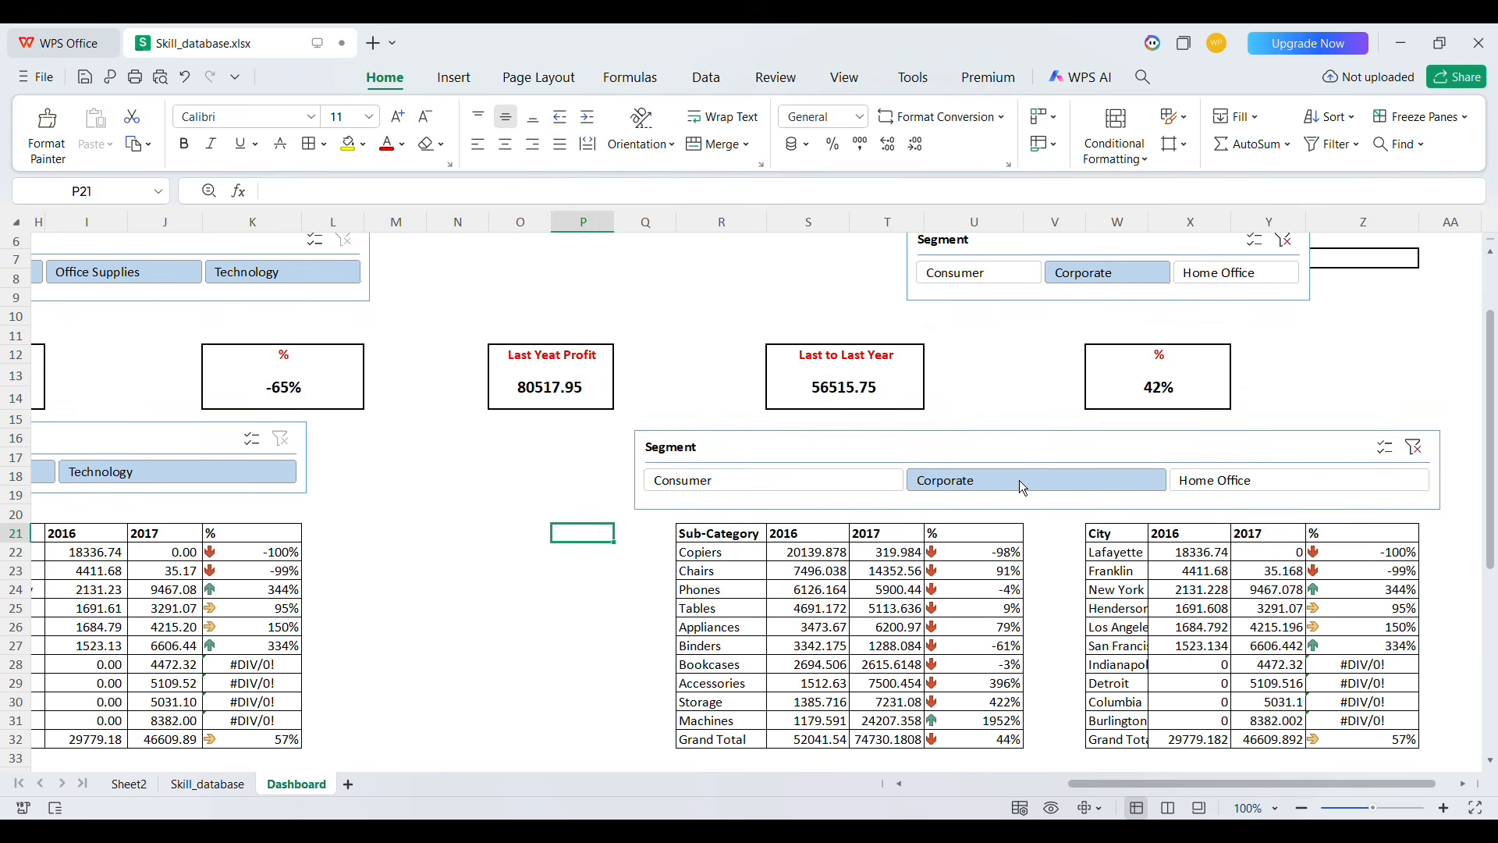
left_click(1245, 483)
left_click(780, 484)
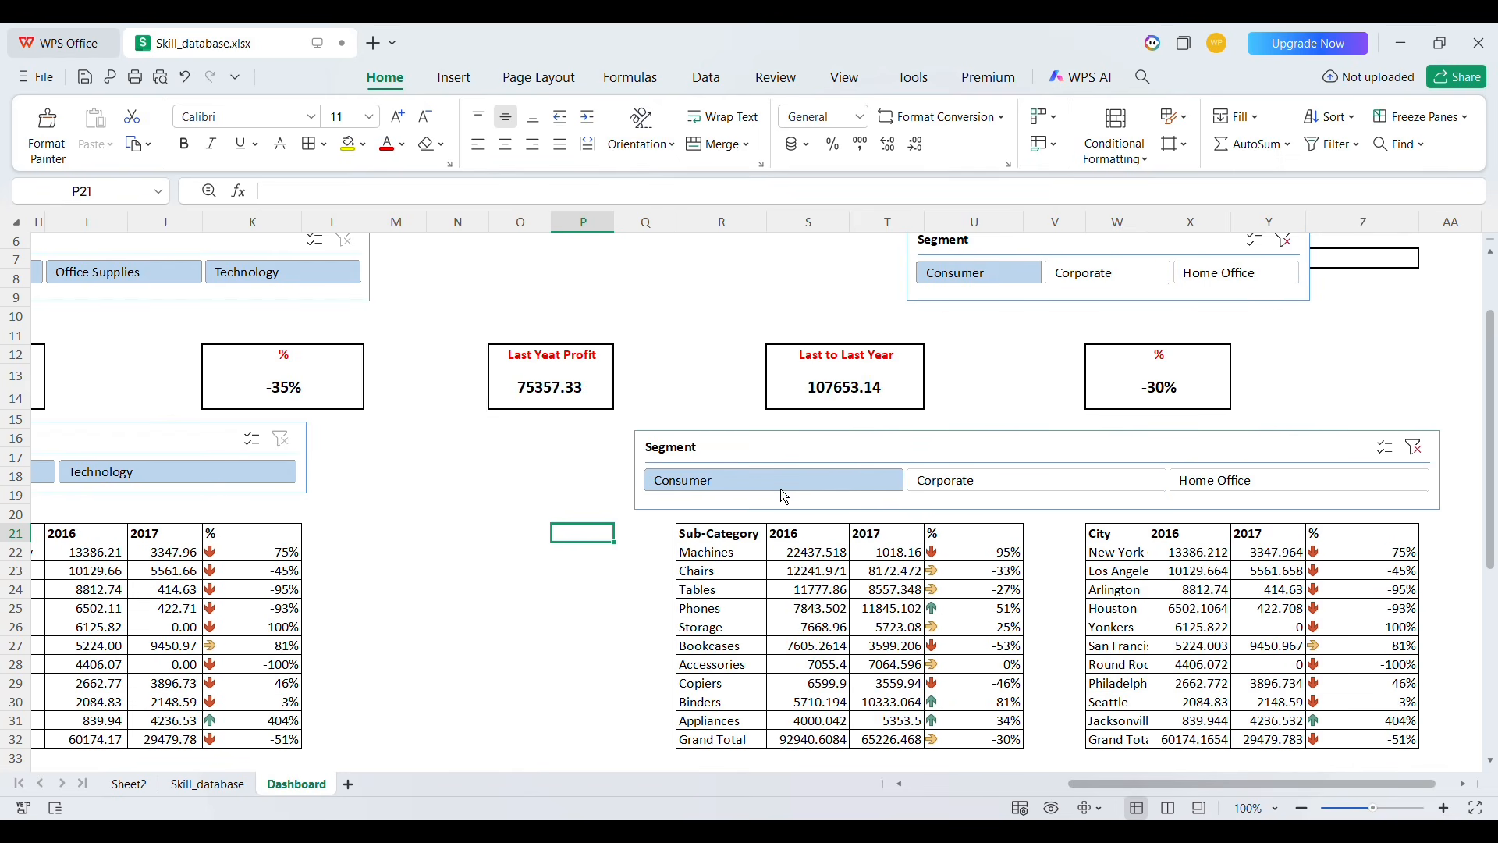
Test the lower Category slicer by selecting Office Supplies, Technology and then Furniture
scroll(968, 524, "up", 1)
scroll(967, 524, "left", 2)
scroll(972, 533, "up", 1)
scroll(921, 539, "left", 2)
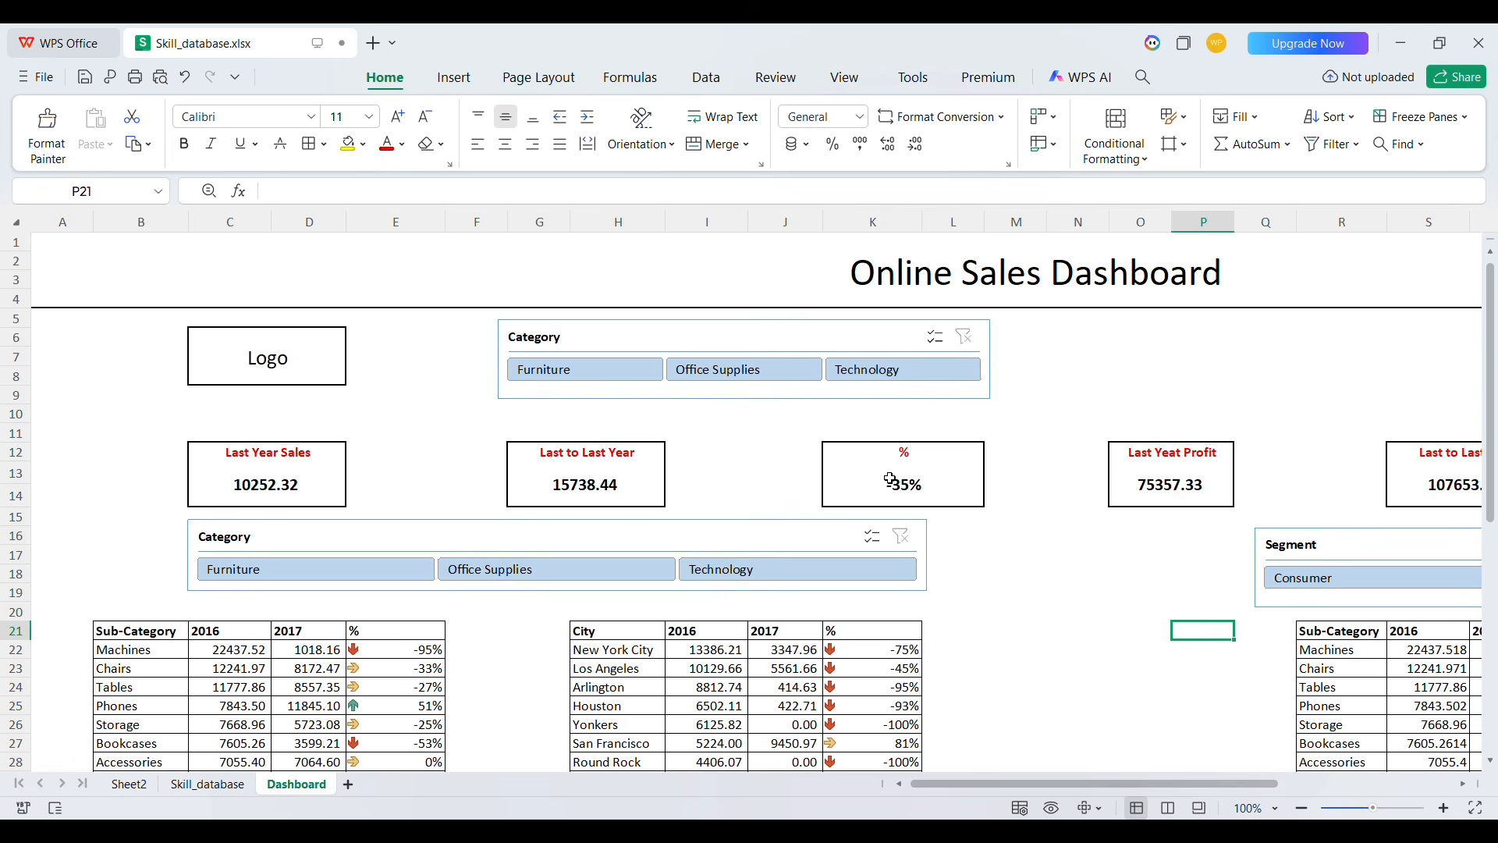
scroll(1091, 509, "right", 5)
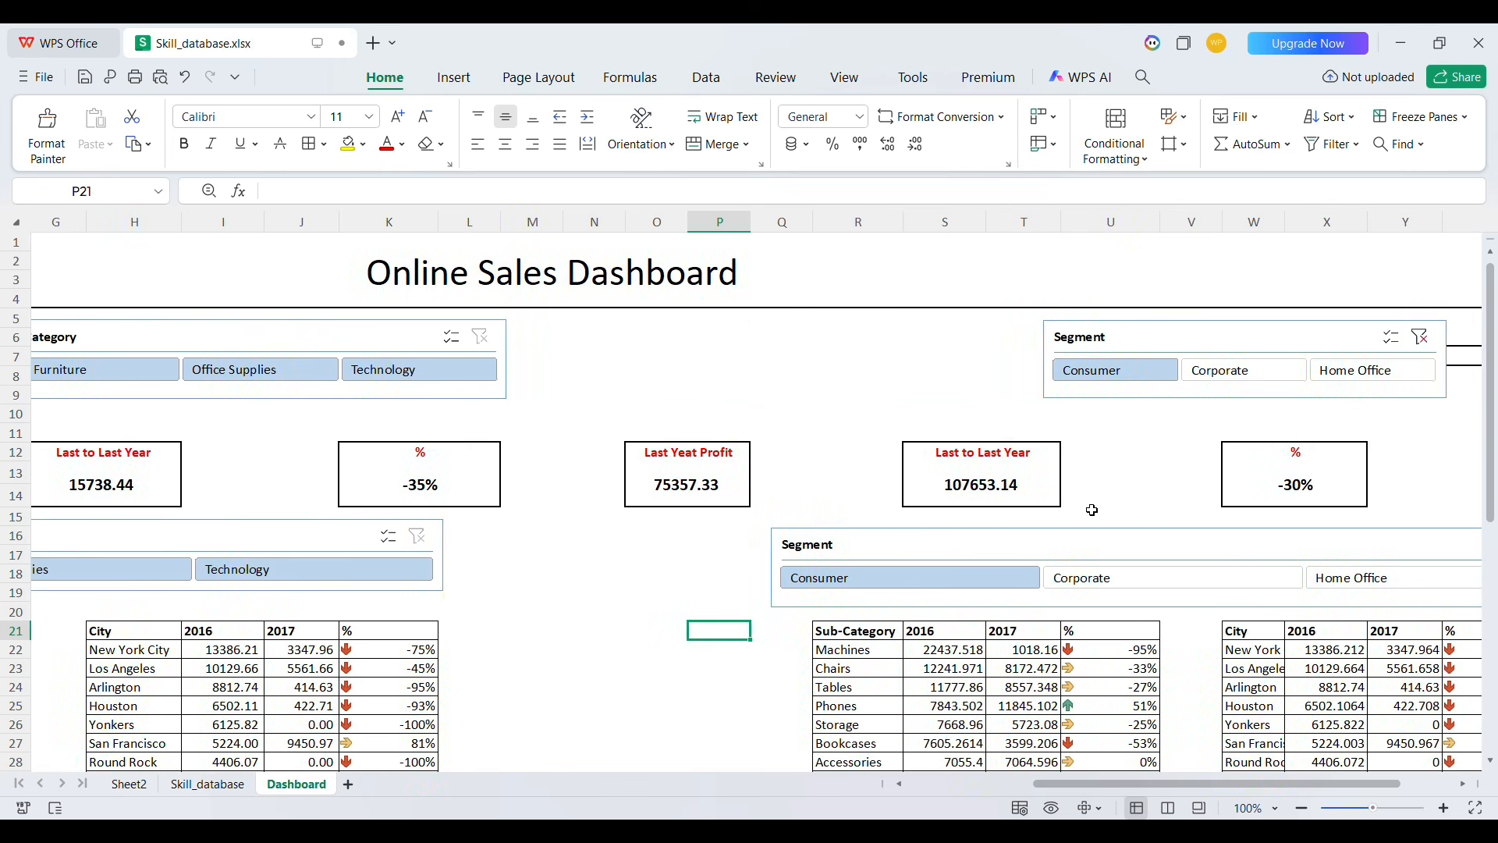
scroll(806, 576, "left", 5)
scroll(808, 577, "down", 3)
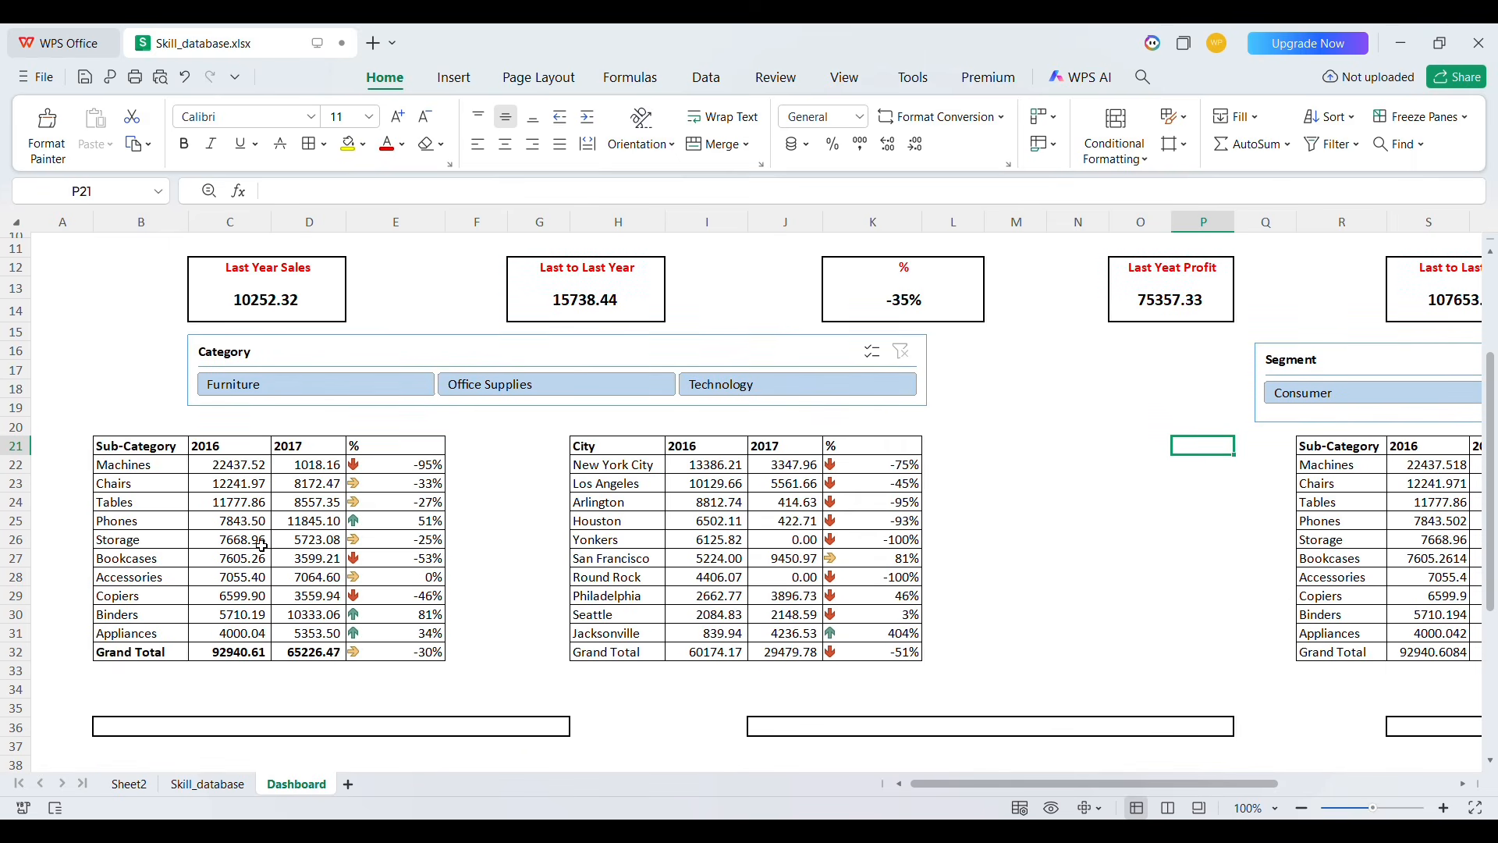
left_click(586, 388)
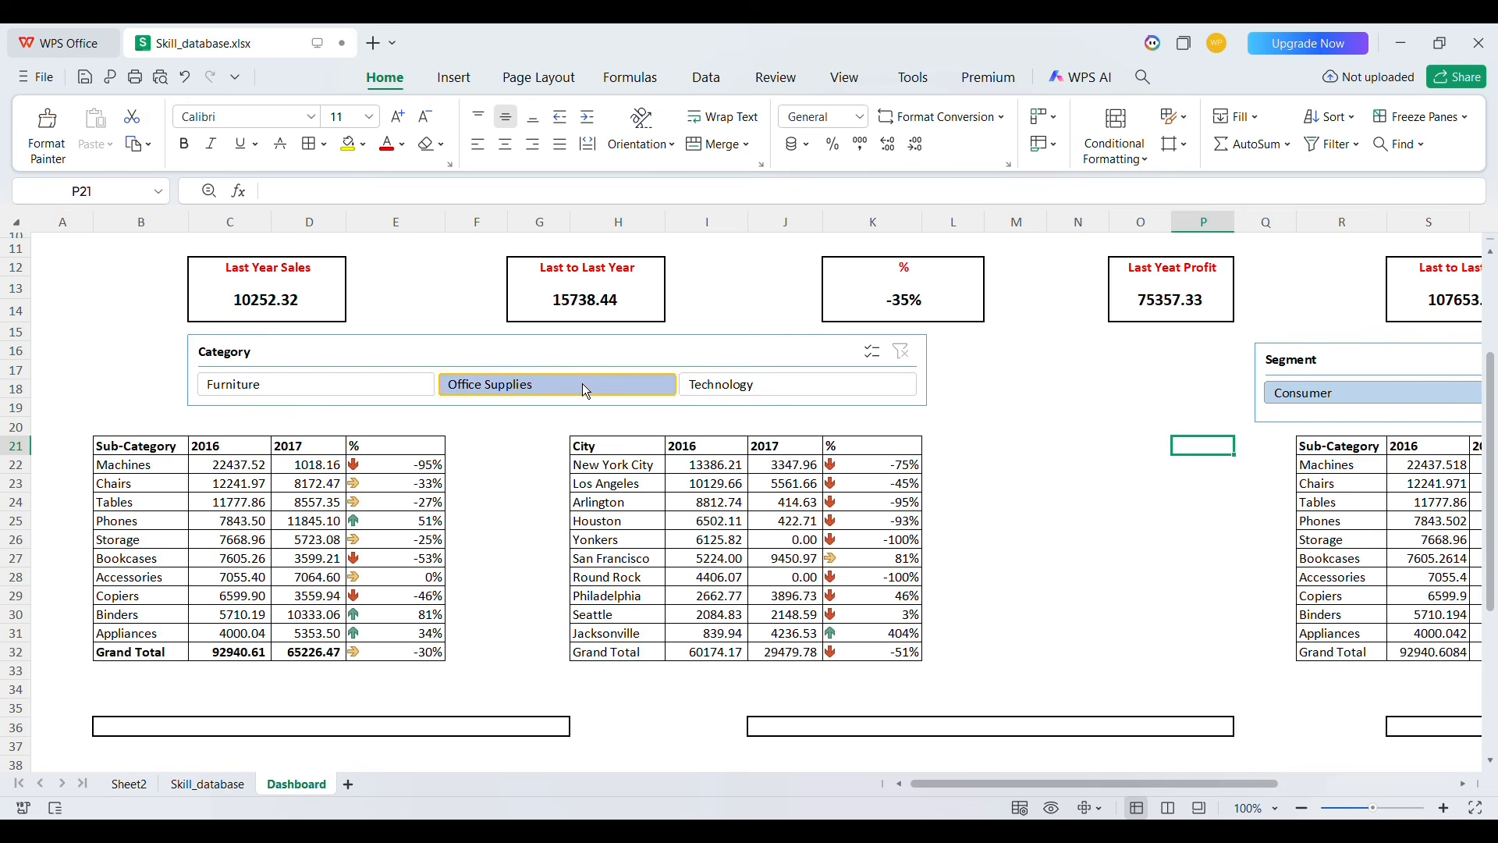
left_click(771, 382)
left_click(312, 392)
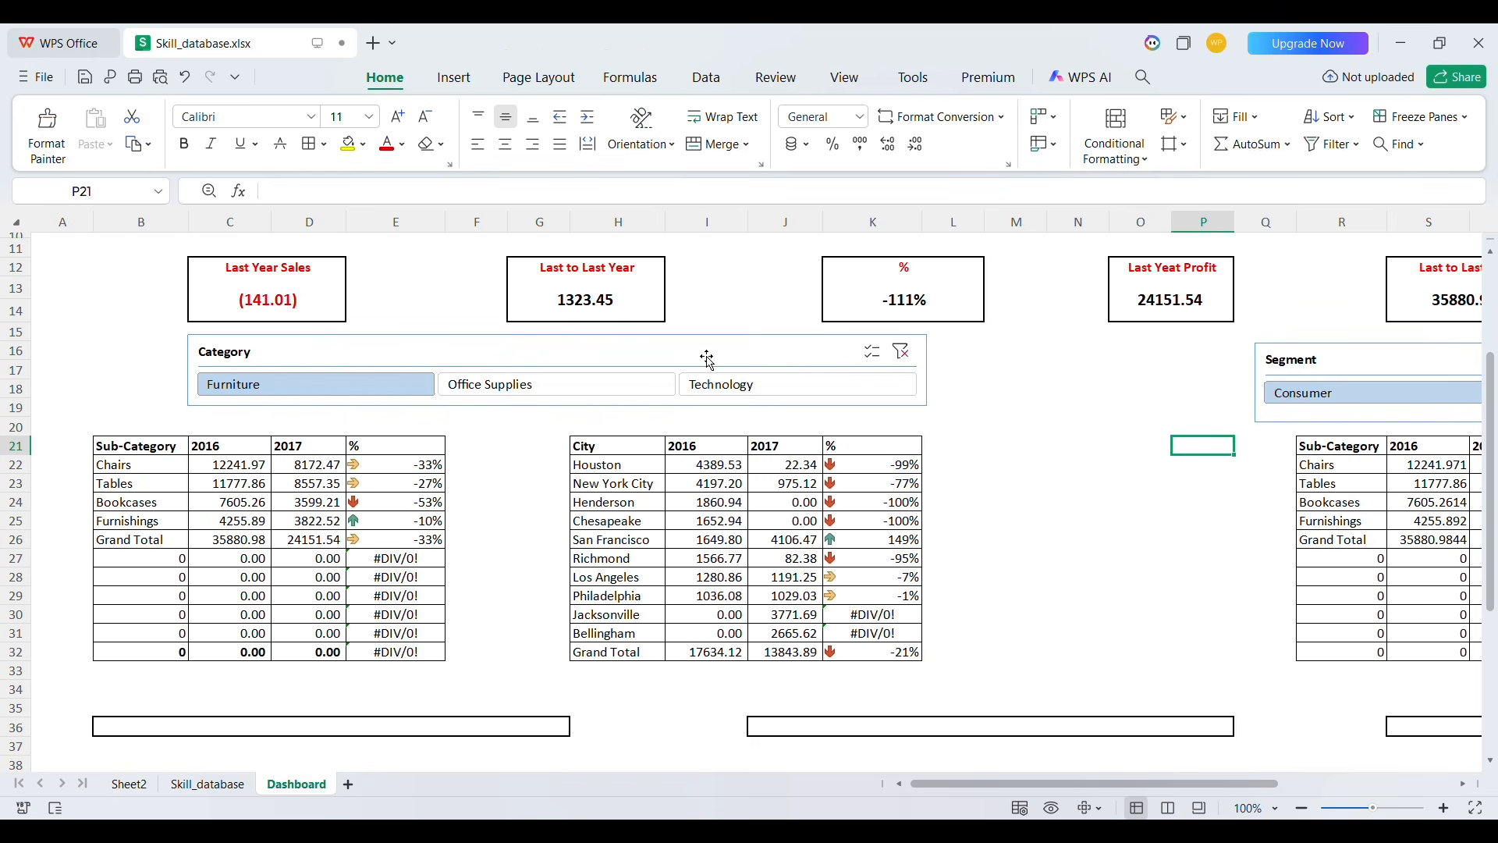
Clear the filter of the lower Category slicer
left_click(532, 370)
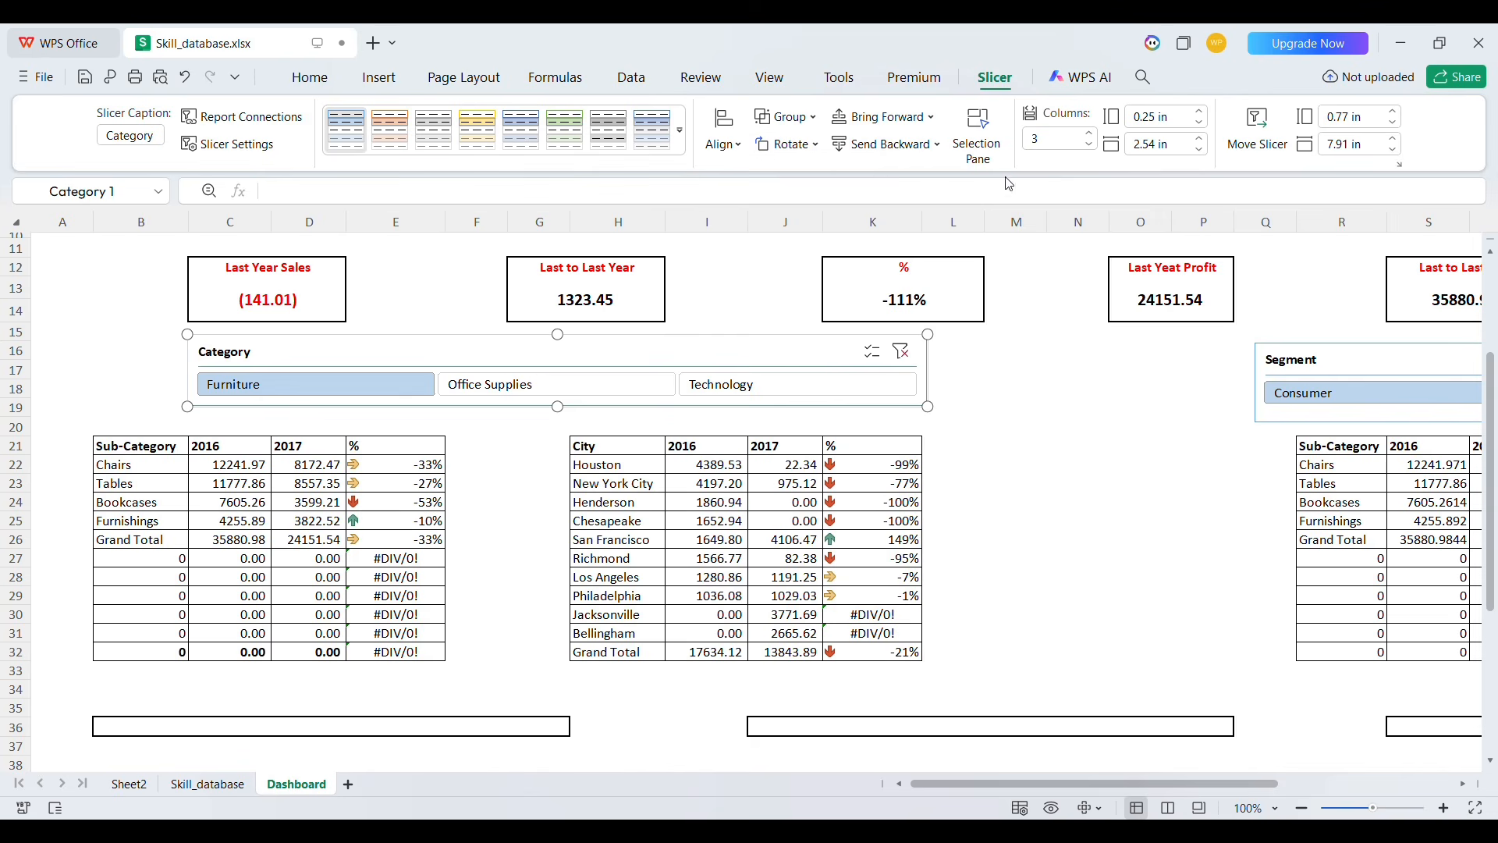
left_click(642, 503)
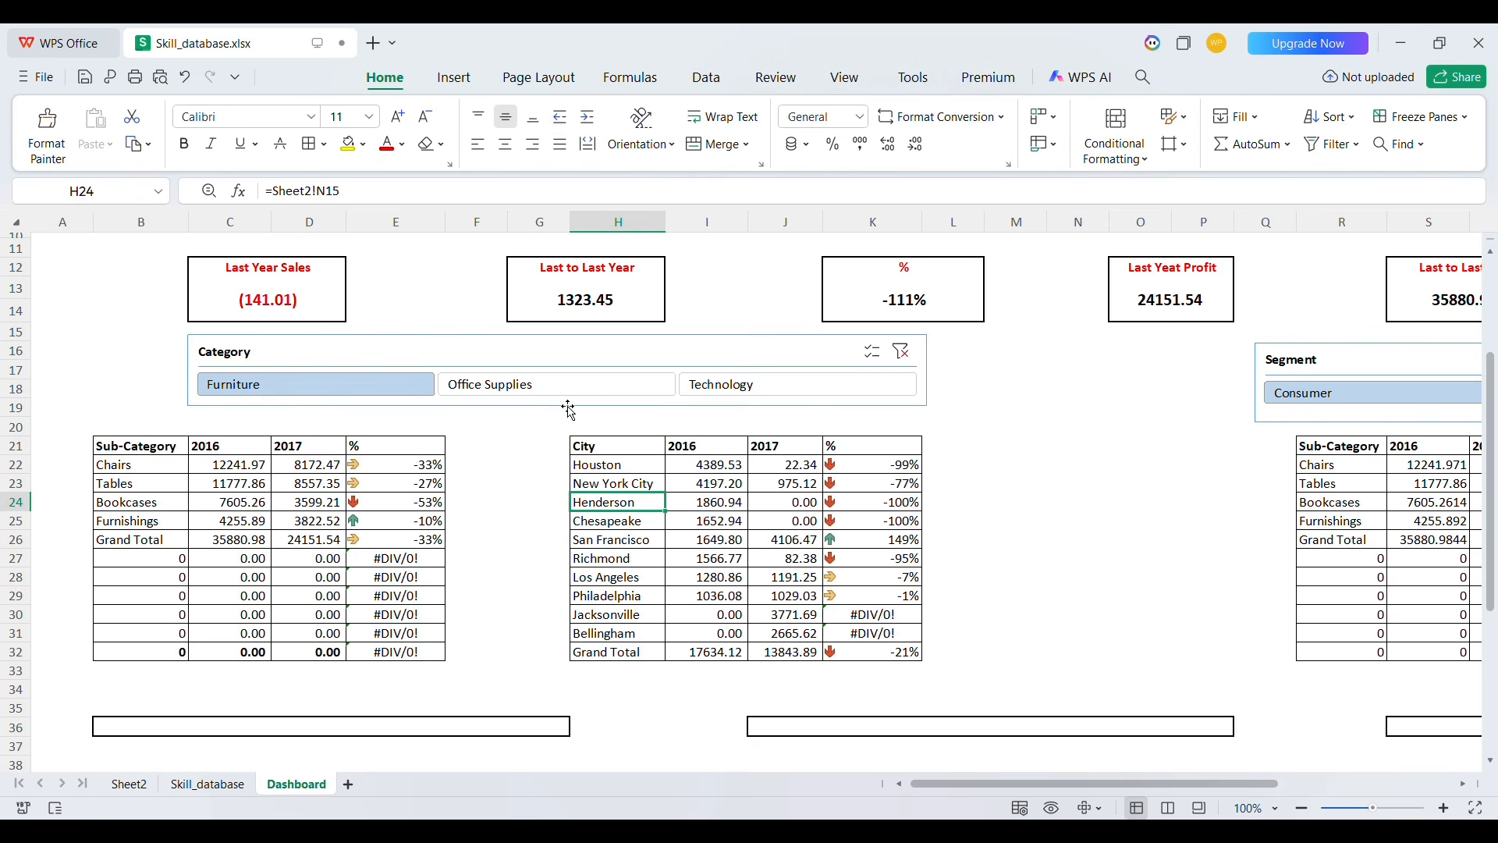
left_click(478, 365)
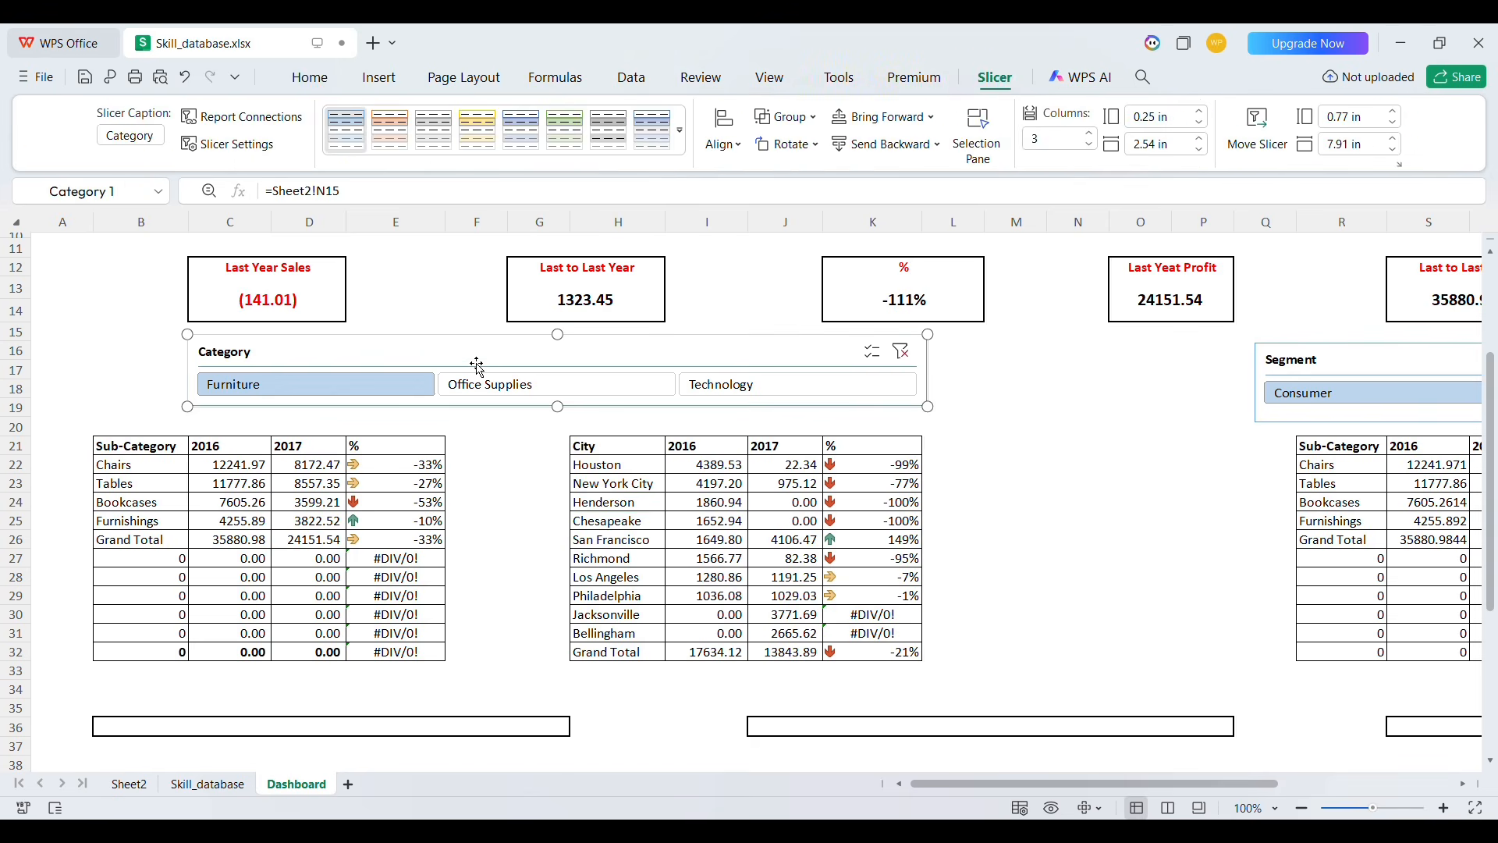
left_click(902, 358)
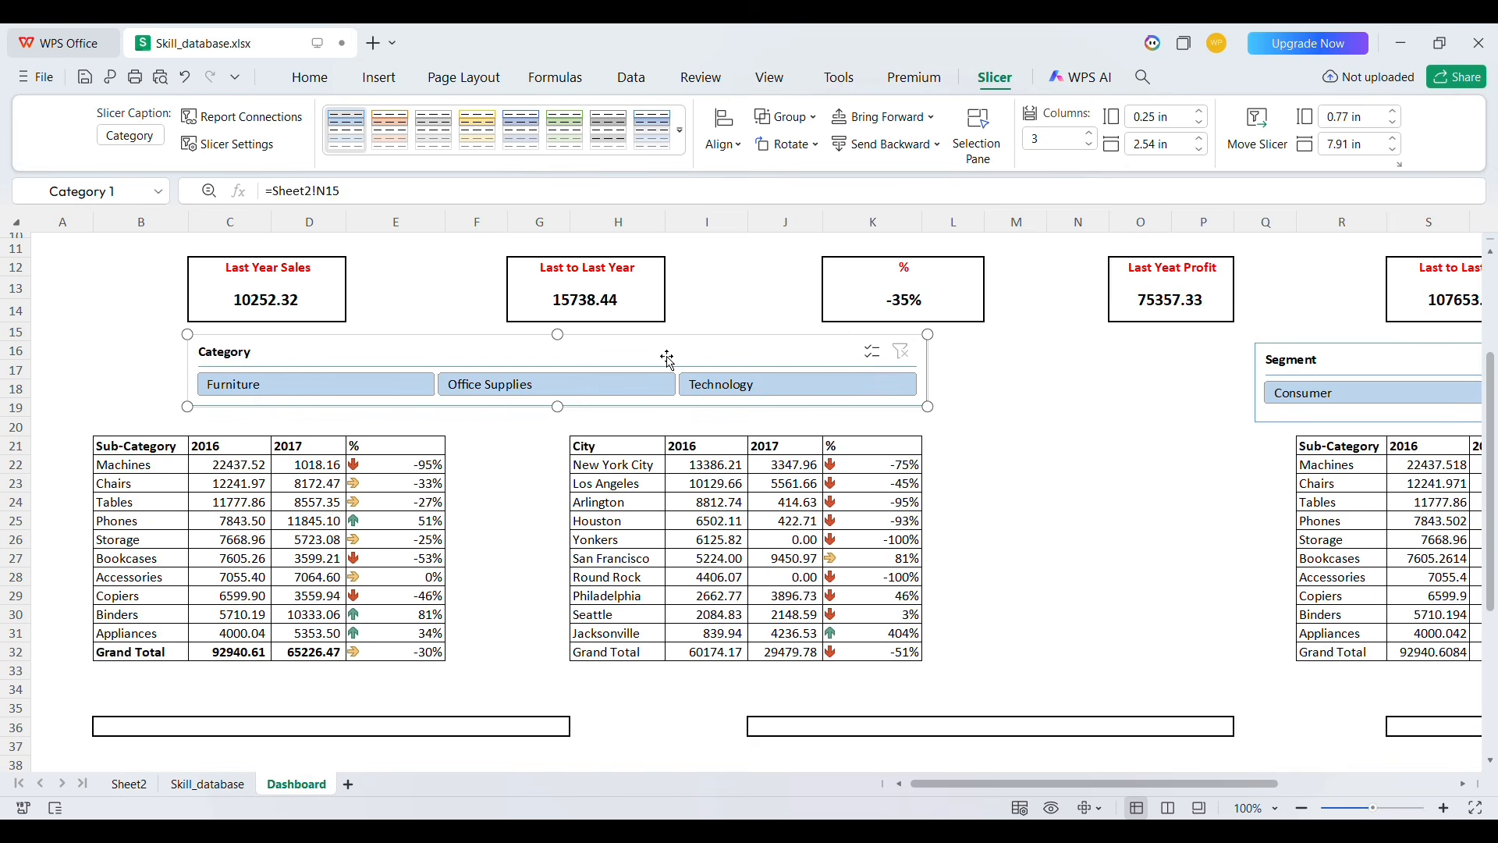
Link the Year KPI pivot table on Sheet2 to the dashboard slicers through its filter connections
left_click(131, 785)
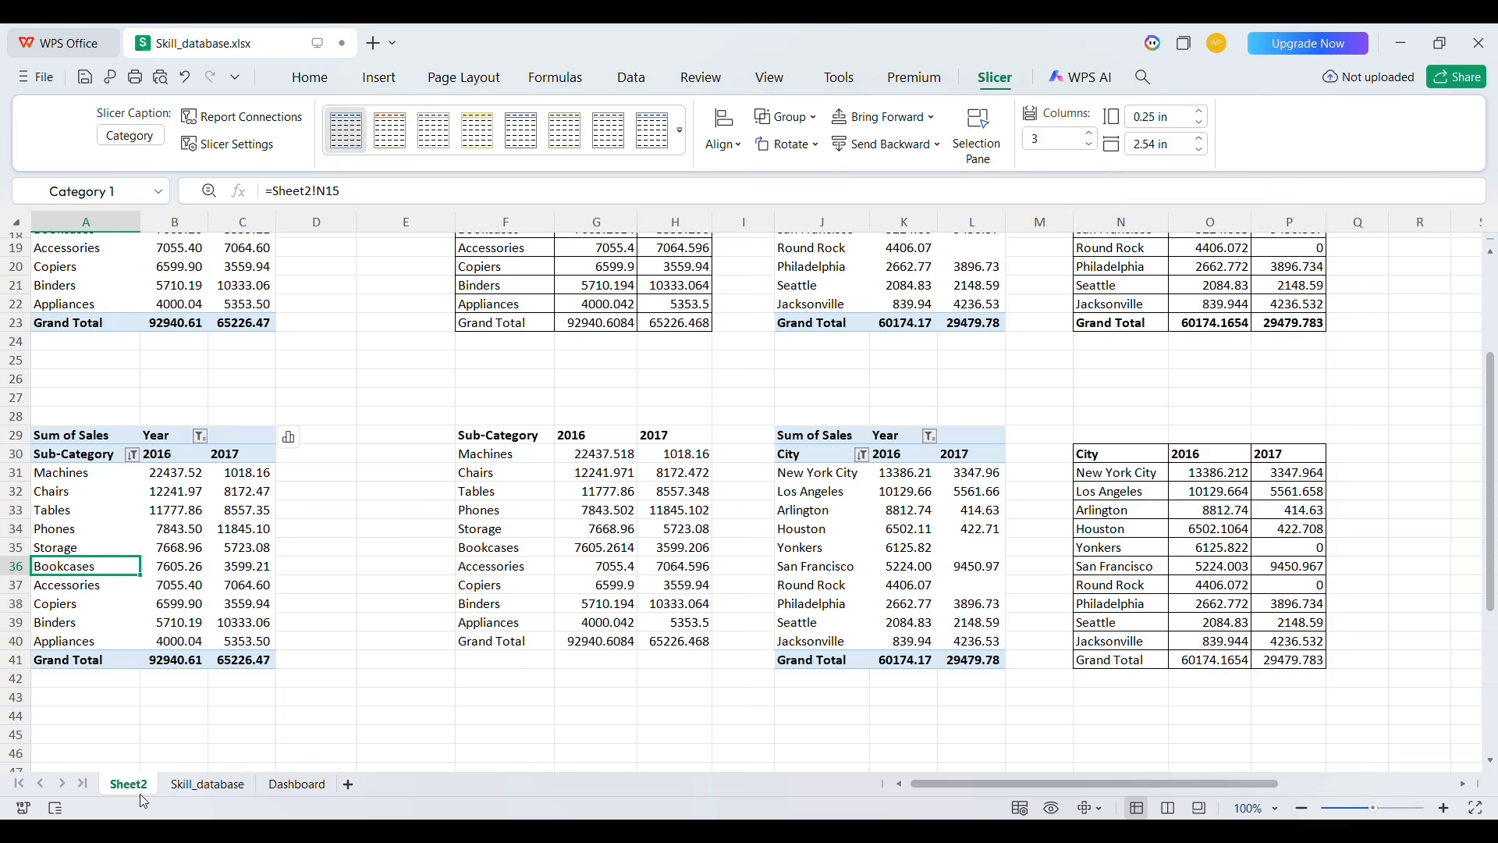
scroll(446, 519, "up", 4)
scroll(446, 519, "up", 2)
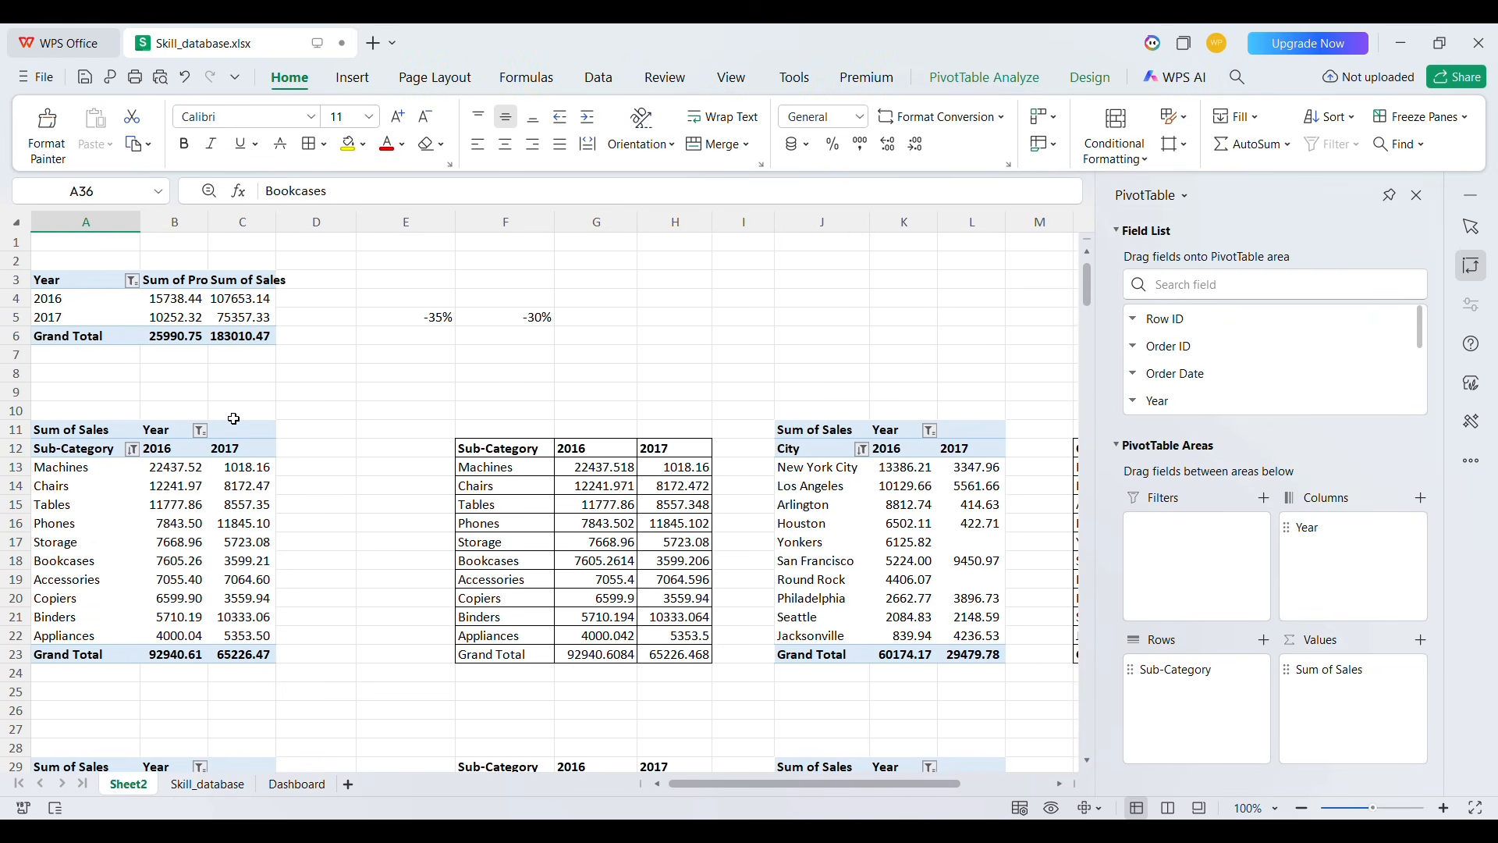
left_click(153, 320)
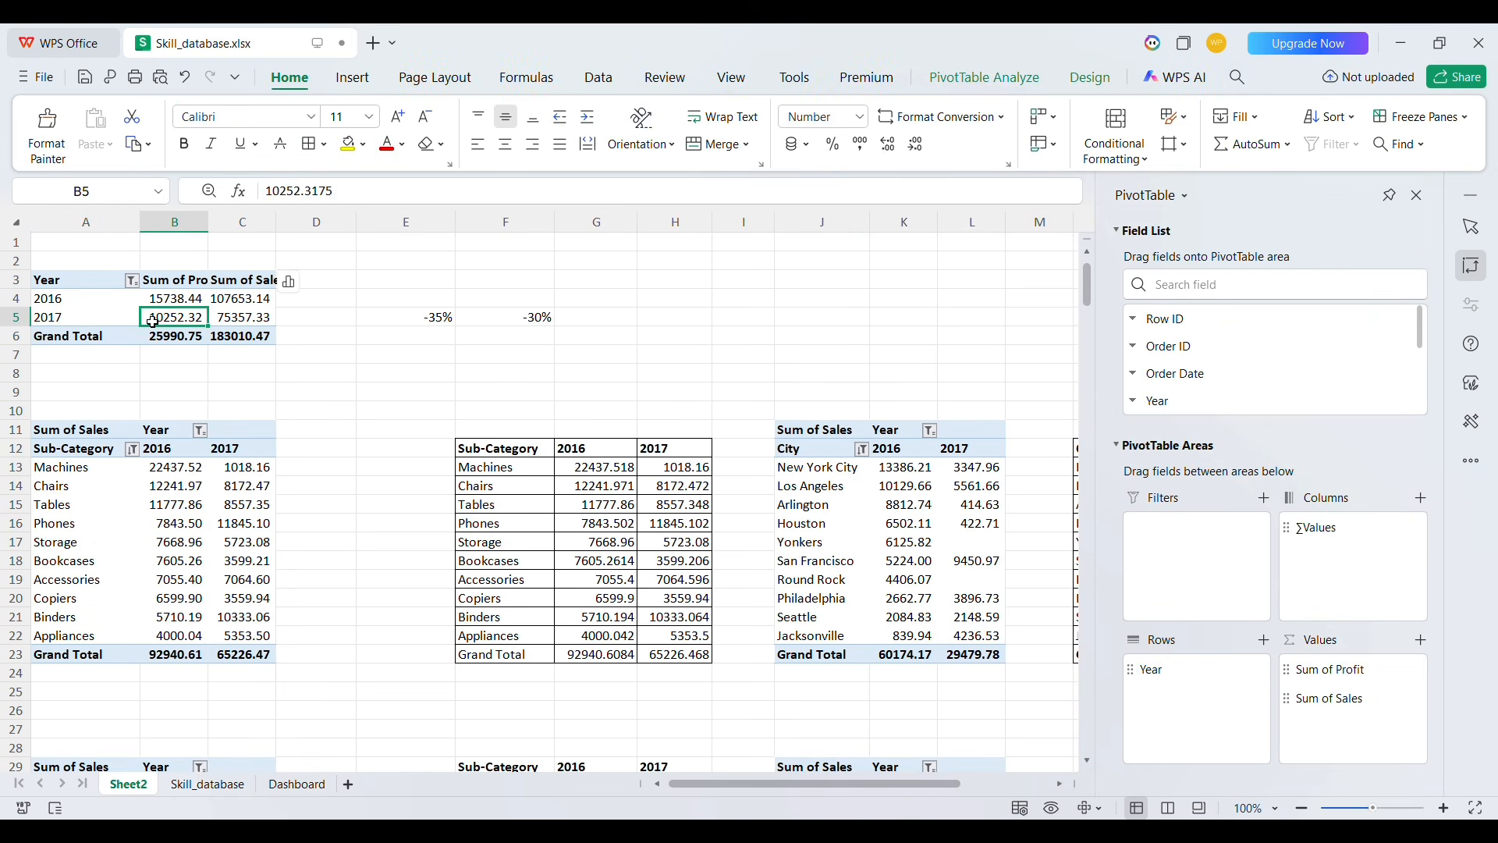
left_click(965, 81)
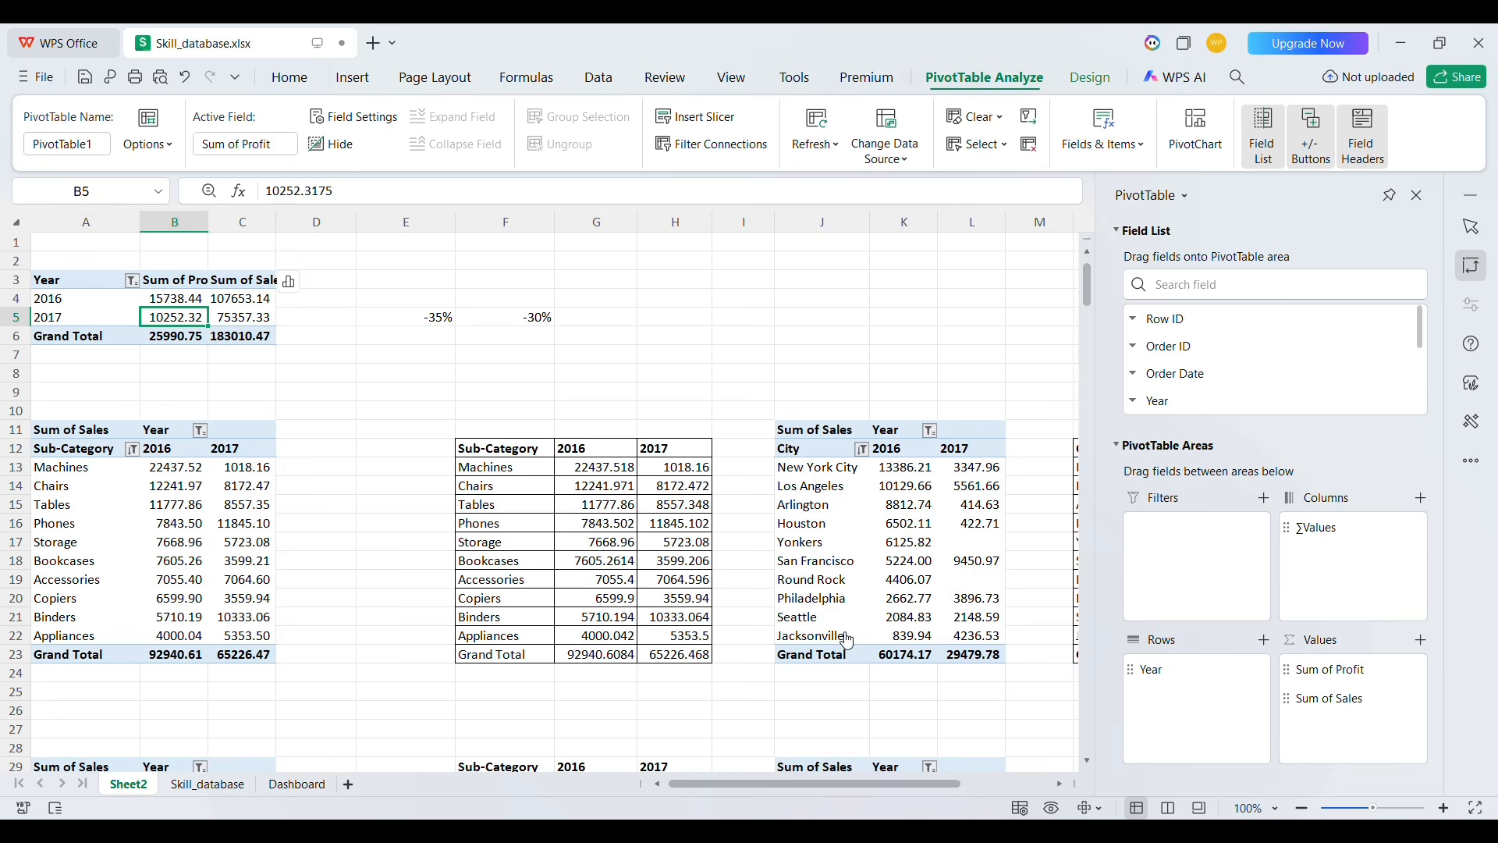
Test the KPI boxes on the Dashboard by selecting Office Supplies and then Technology in the Category slicer
left_click(297, 784)
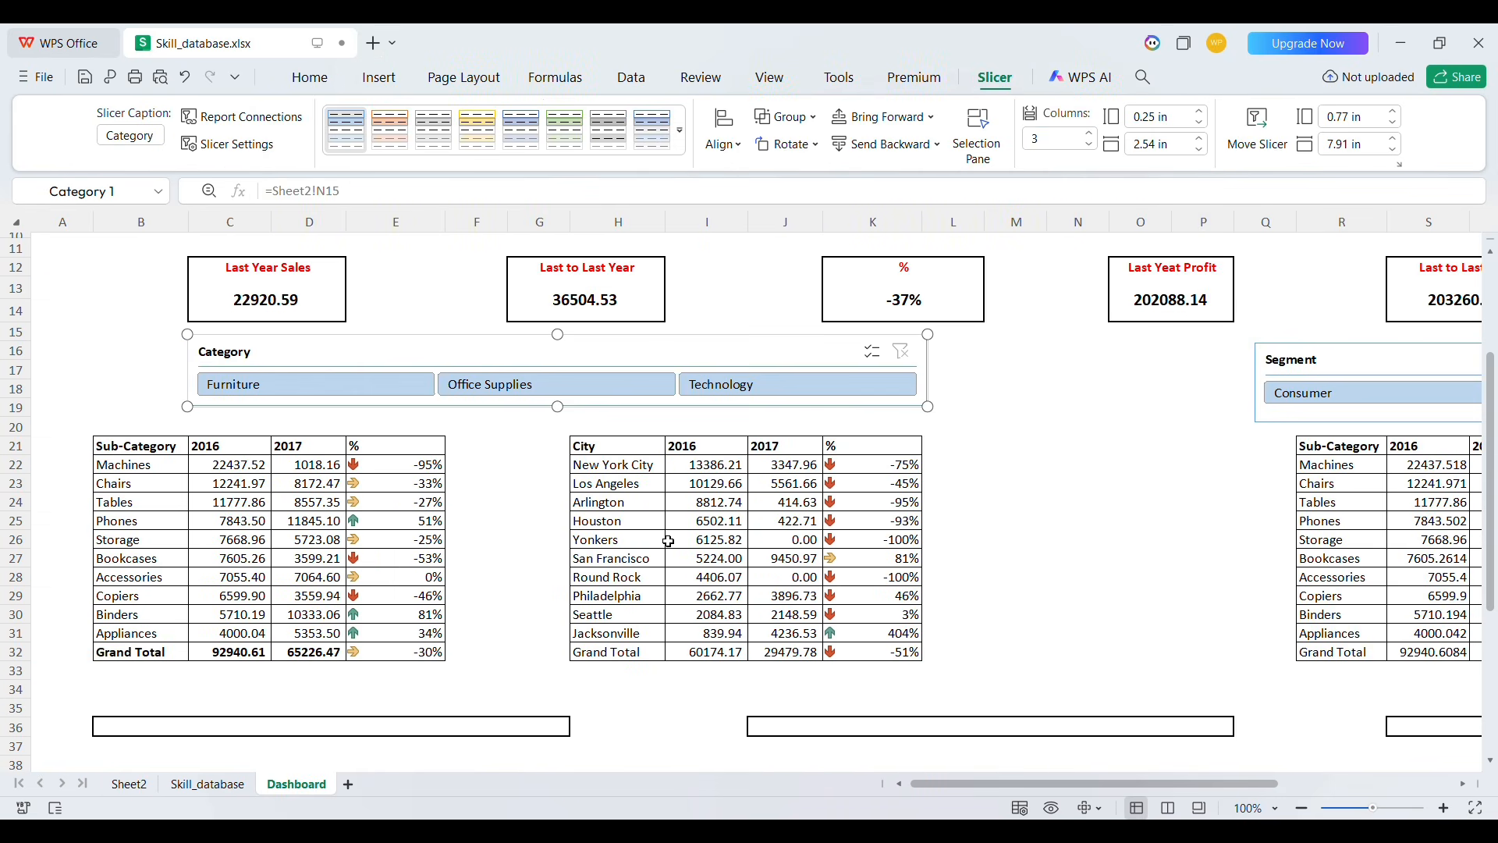
left_click(575, 386)
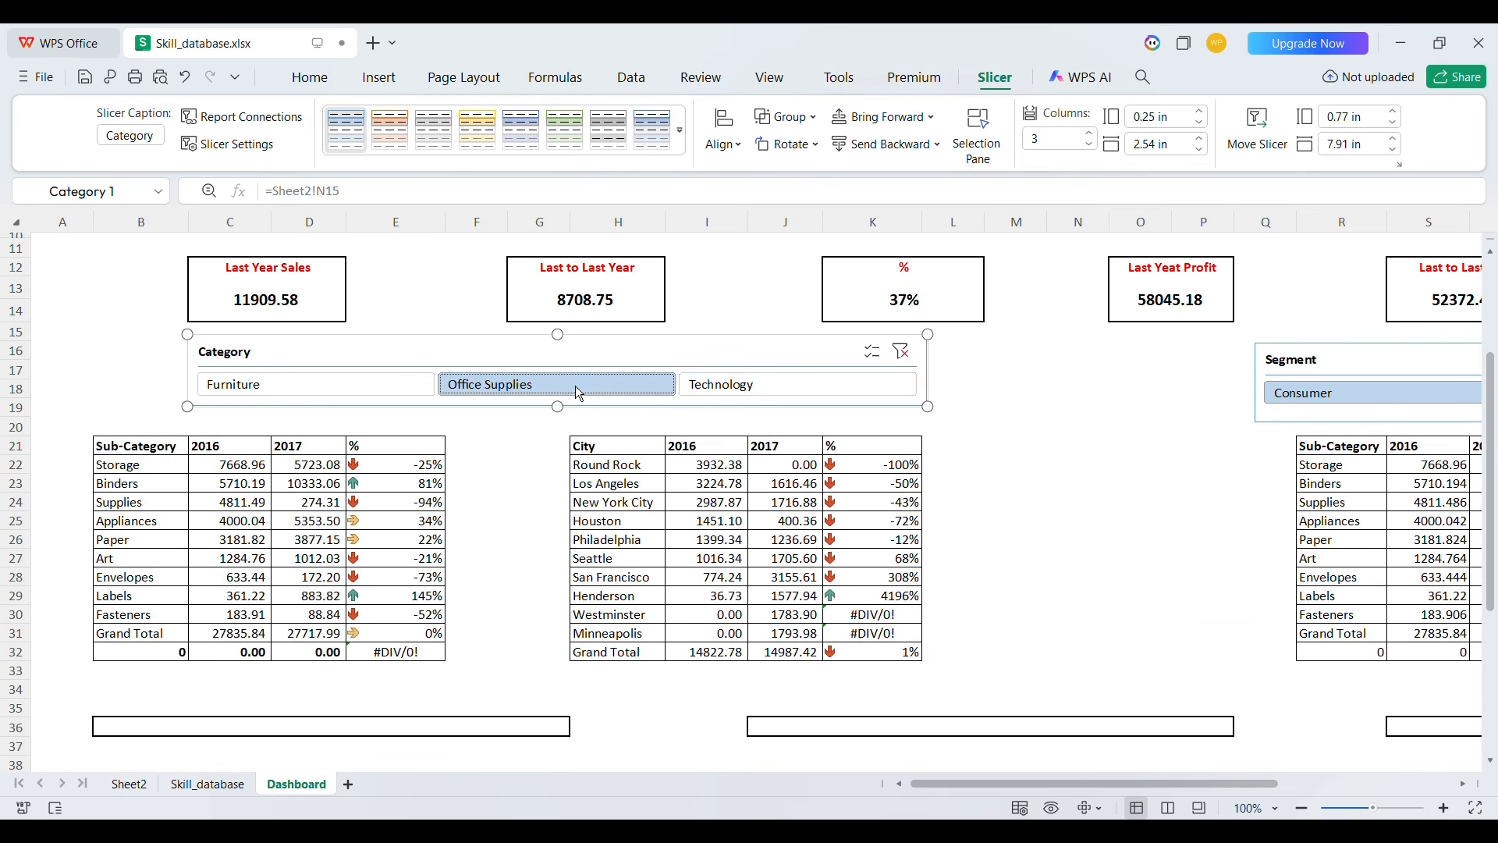
left_click(710, 387)
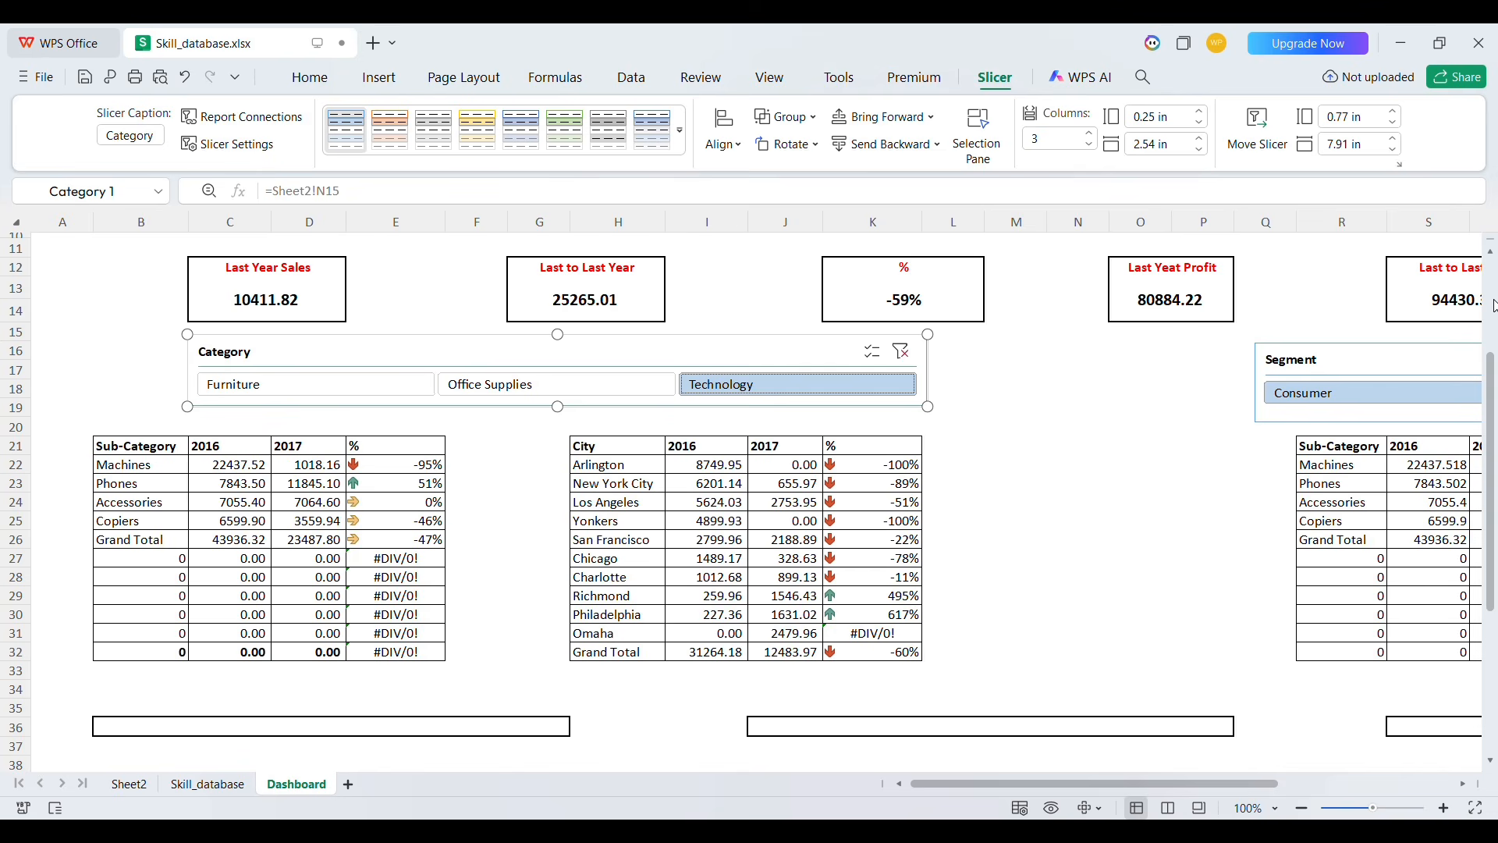
left_click_drag(1494, 306, 1497, 258)
left_click_drag(1496, 332, 1496, 553)
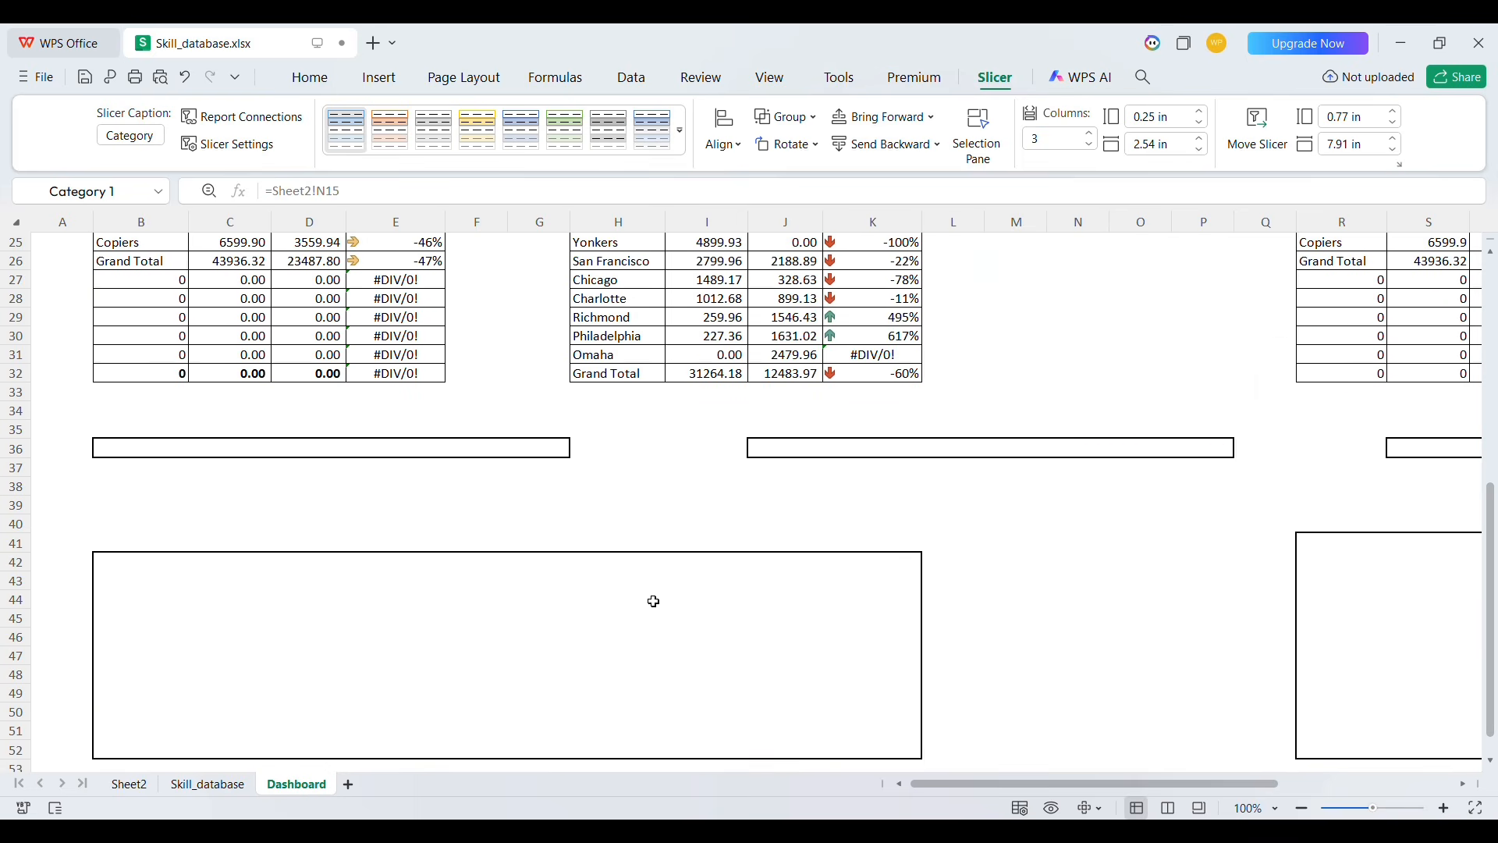
left_click_drag(784, 451, 1197, 443)
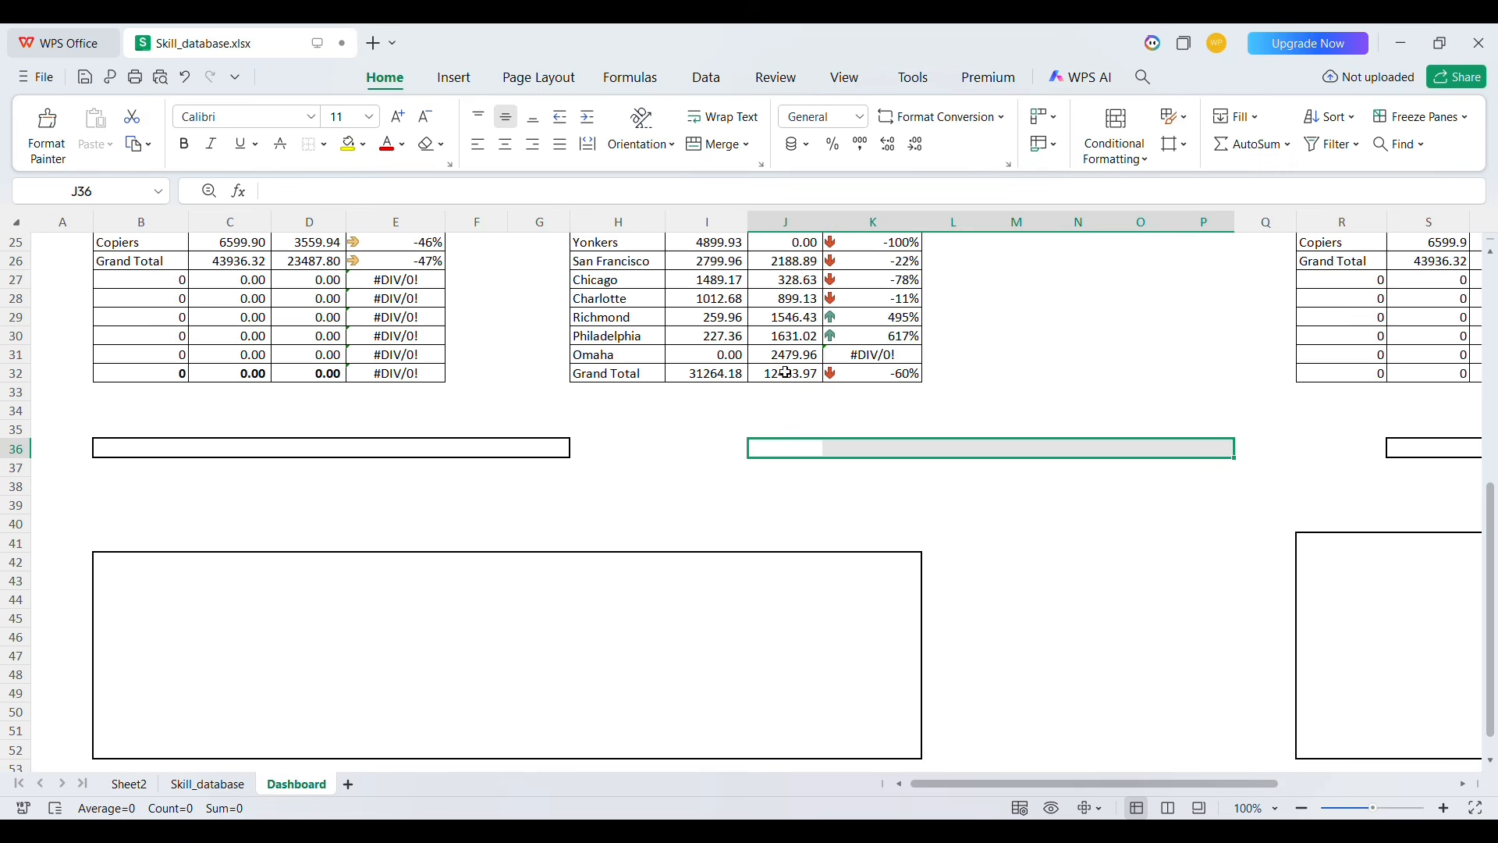
left_click(940, 505)
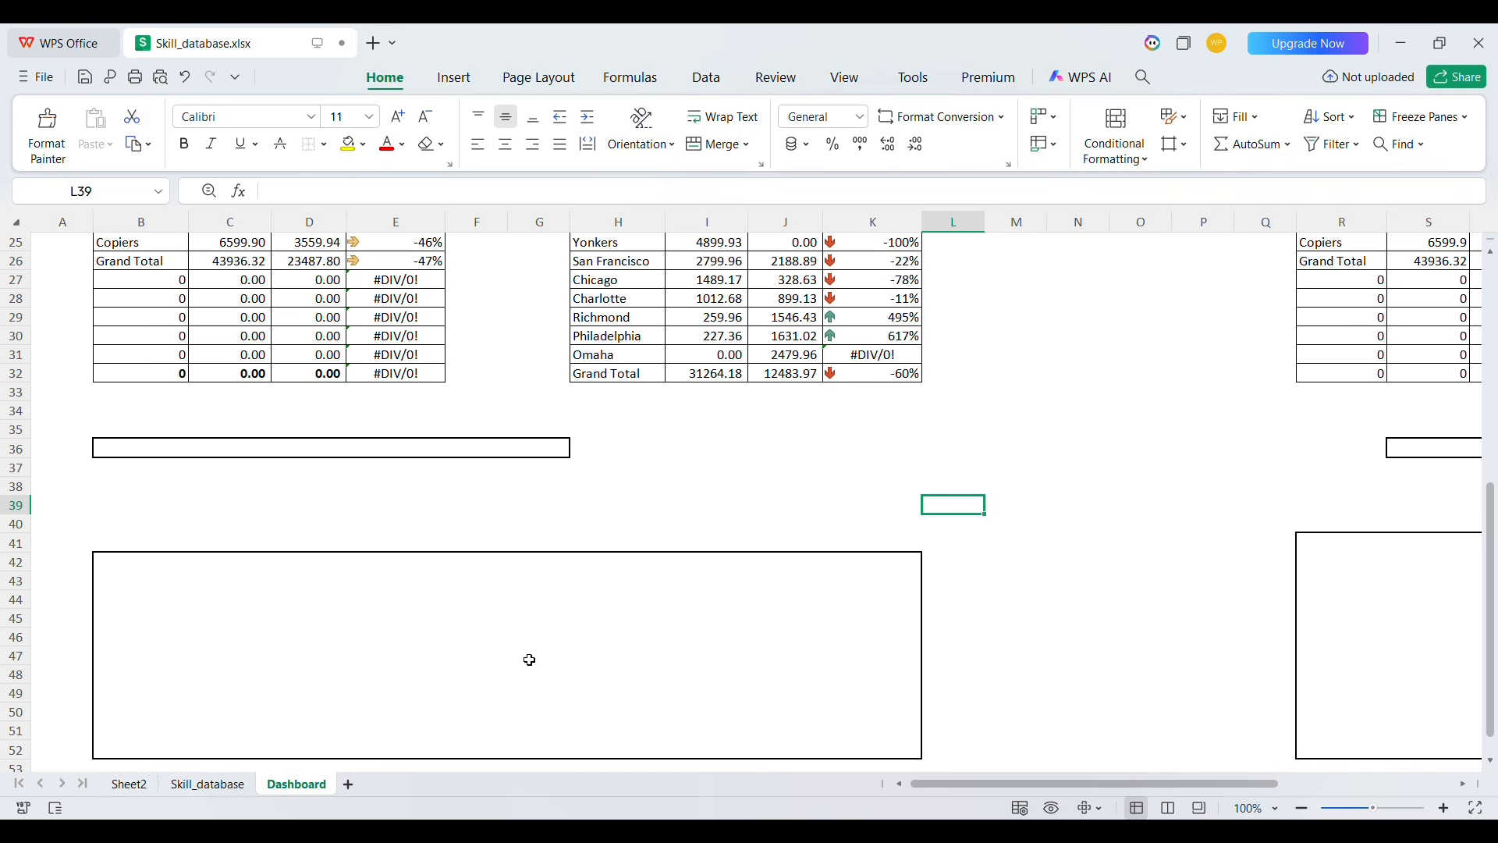
Copy the Sub-Category sales pivot table on Sheet2 and paste a duplicate starting at cell A43
left_click(129, 785)
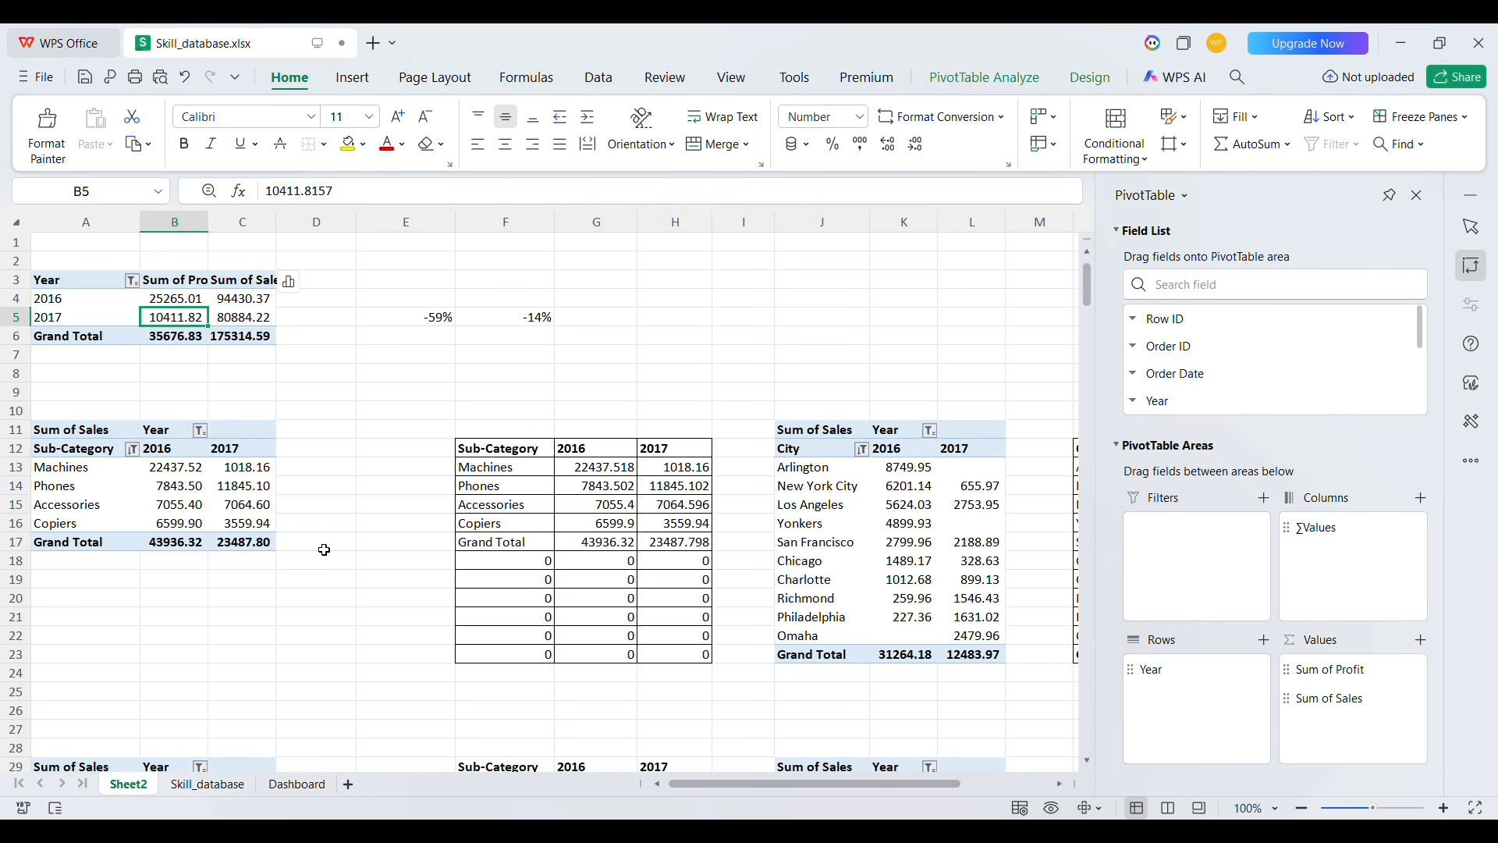
scroll(326, 542, "down", 8)
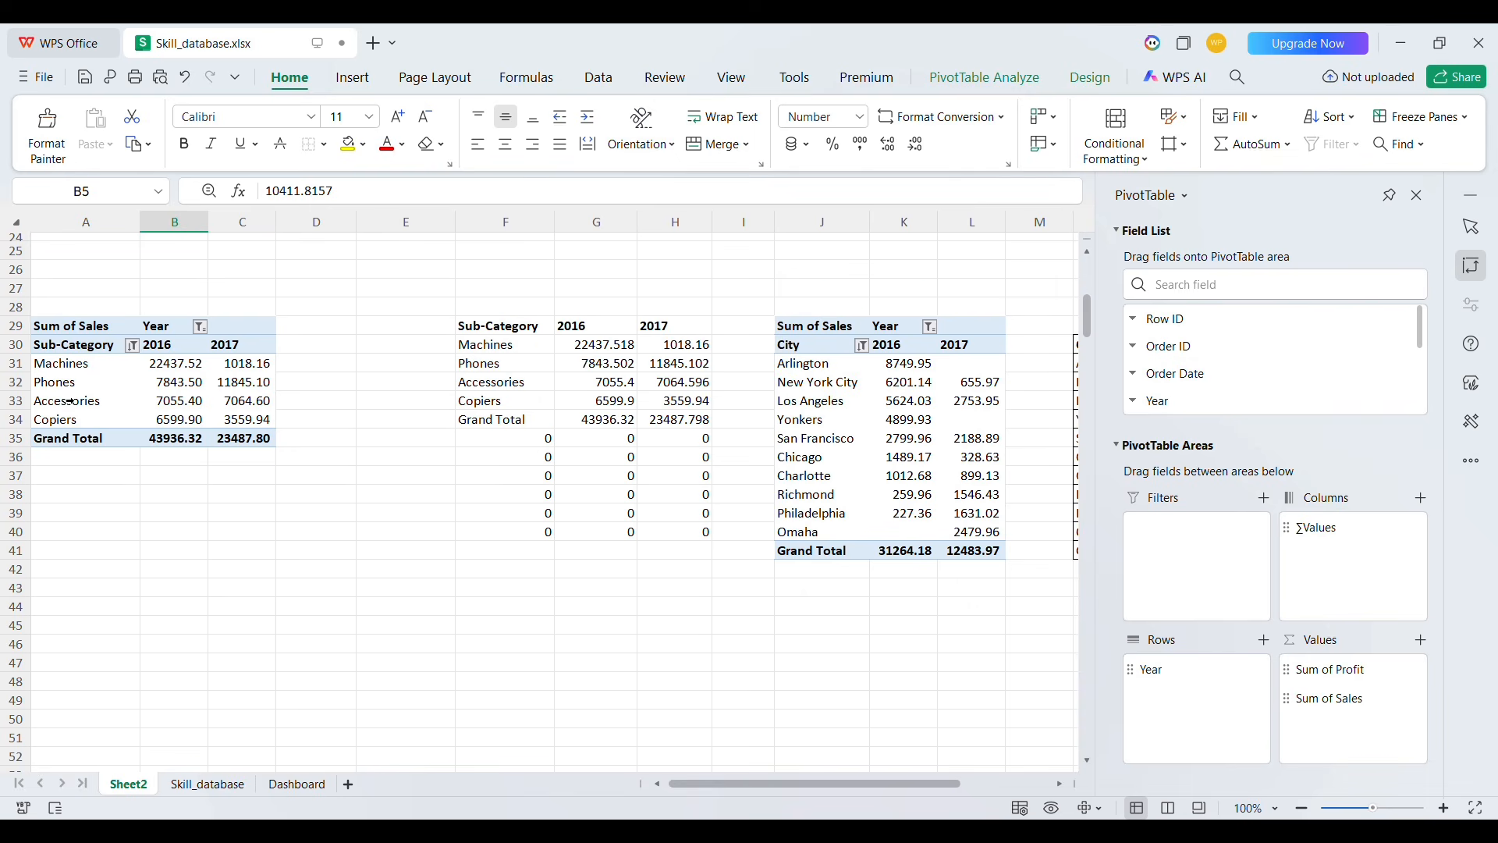
left_click(80, 335)
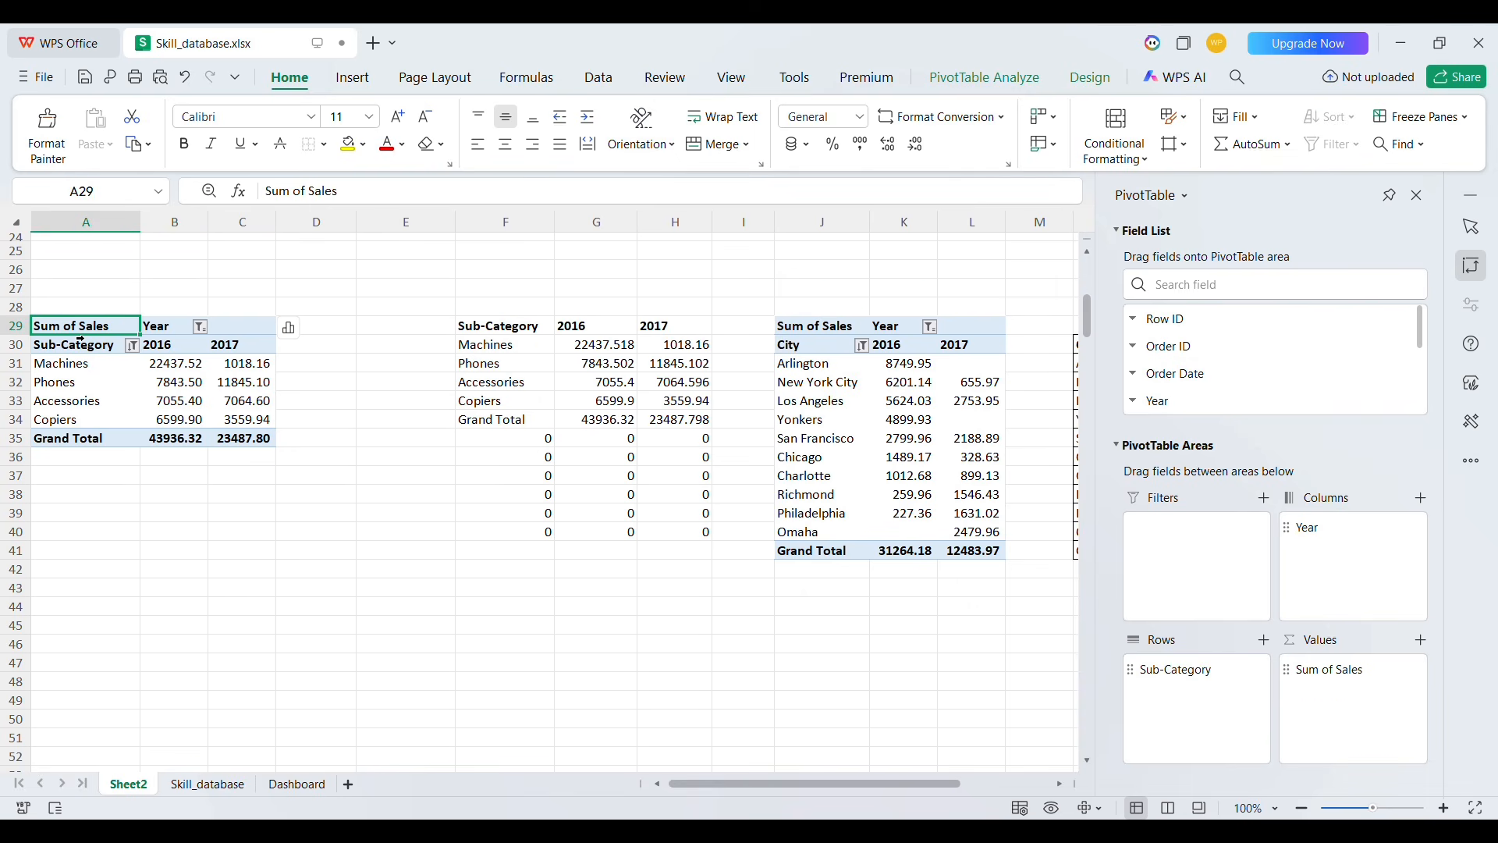
key("shift+Right")
key("shift+Right")
key("shift+Down")
key("shift+Down")
key("shift+Down")
key("shift+Down")
key("shift+Down")
key("shift+Down")
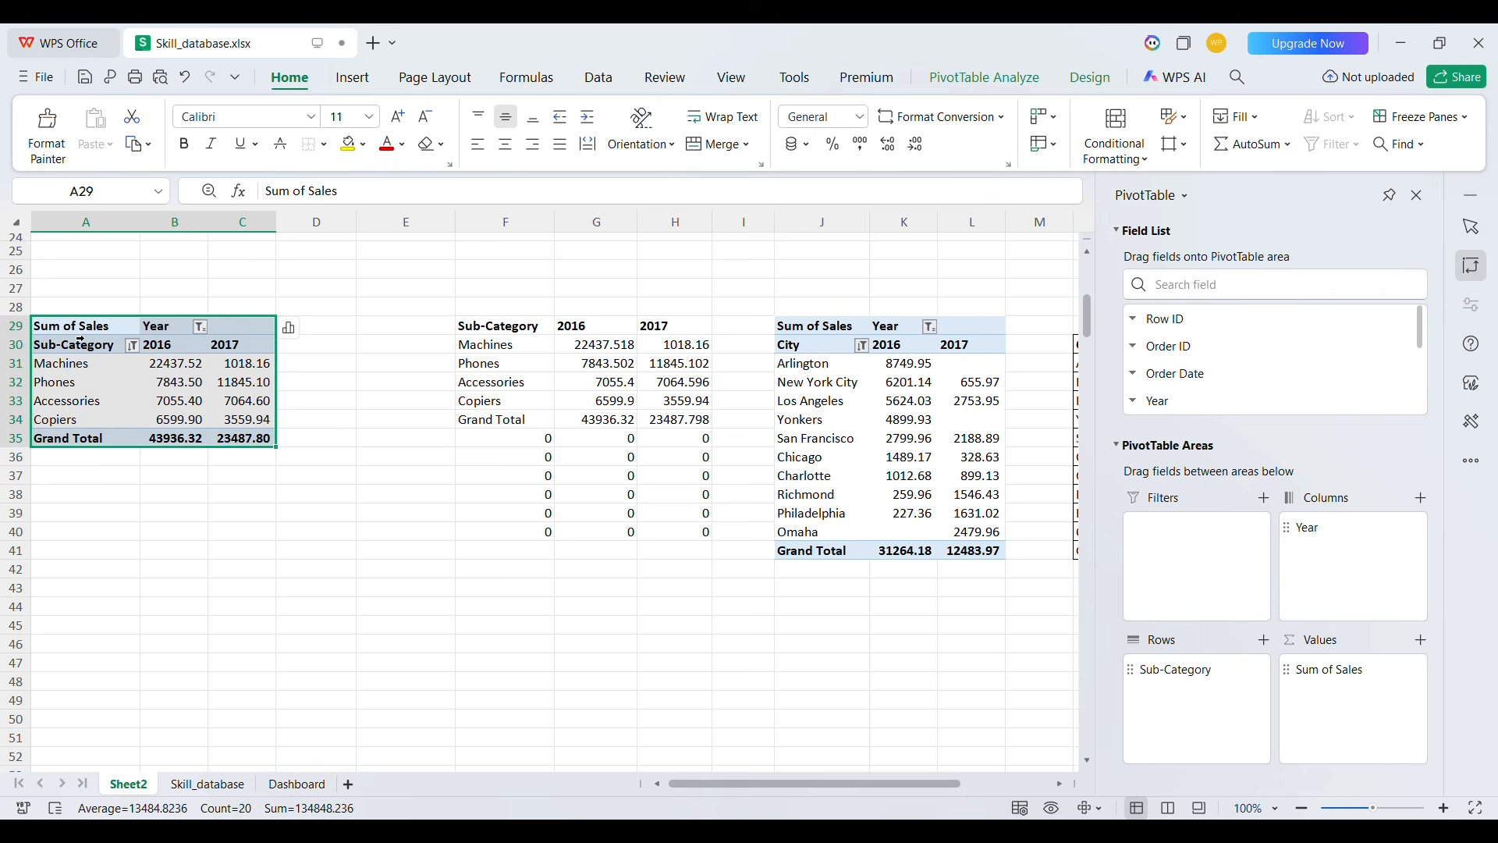
key("ctrl+c")
left_click(91, 595)
key("ctrl+v")
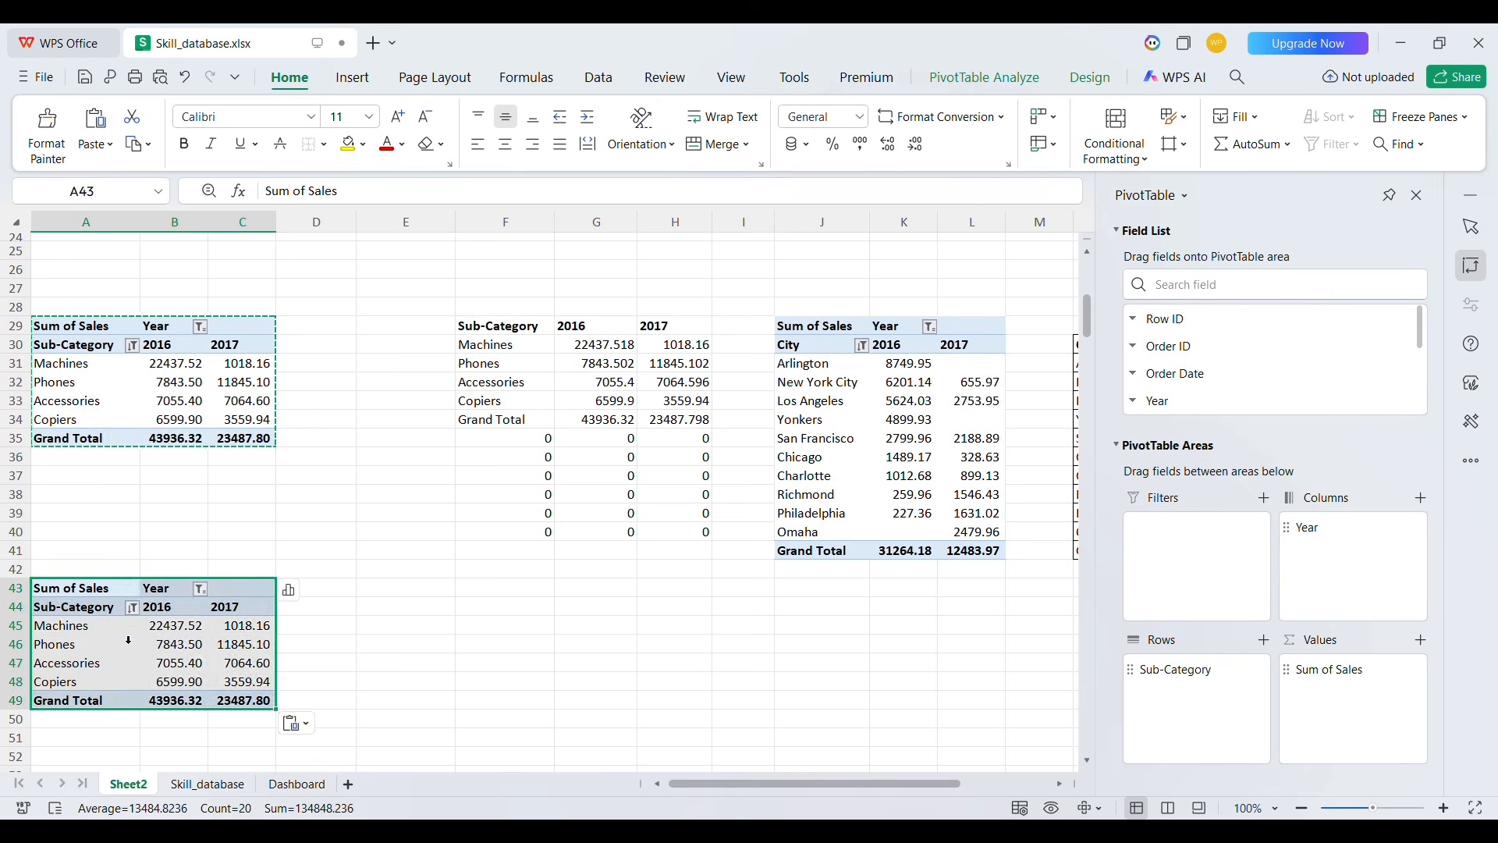
Replace Sub-Category with Ship Mode as the row field of the copied pivot table
left_click_drag(78, 626, 78, 682)
left_click(1193, 293)
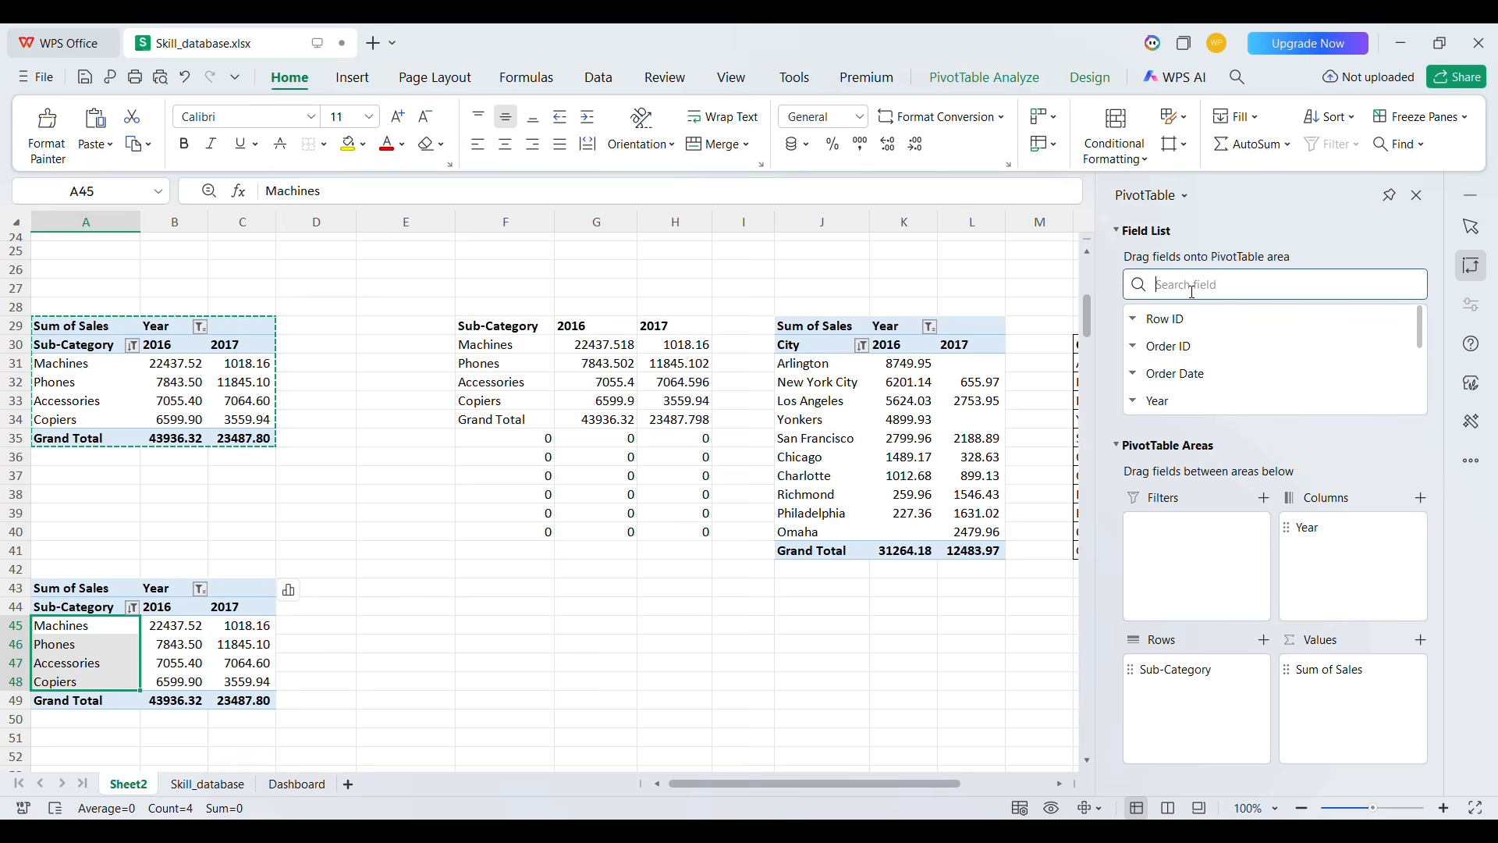
scroll(1261, 388, "down", 2)
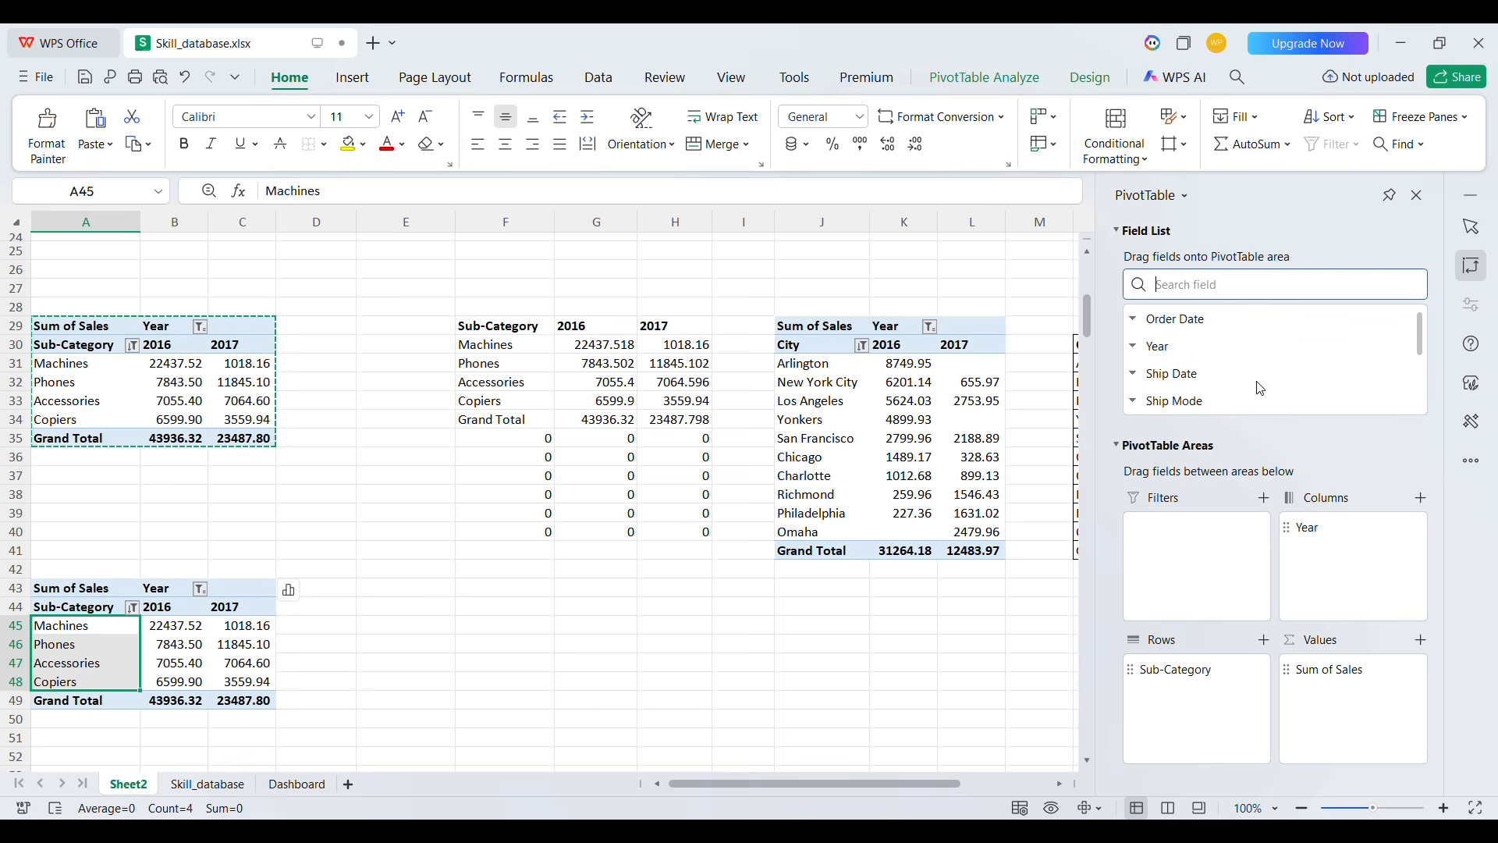
left_click(1202, 377)
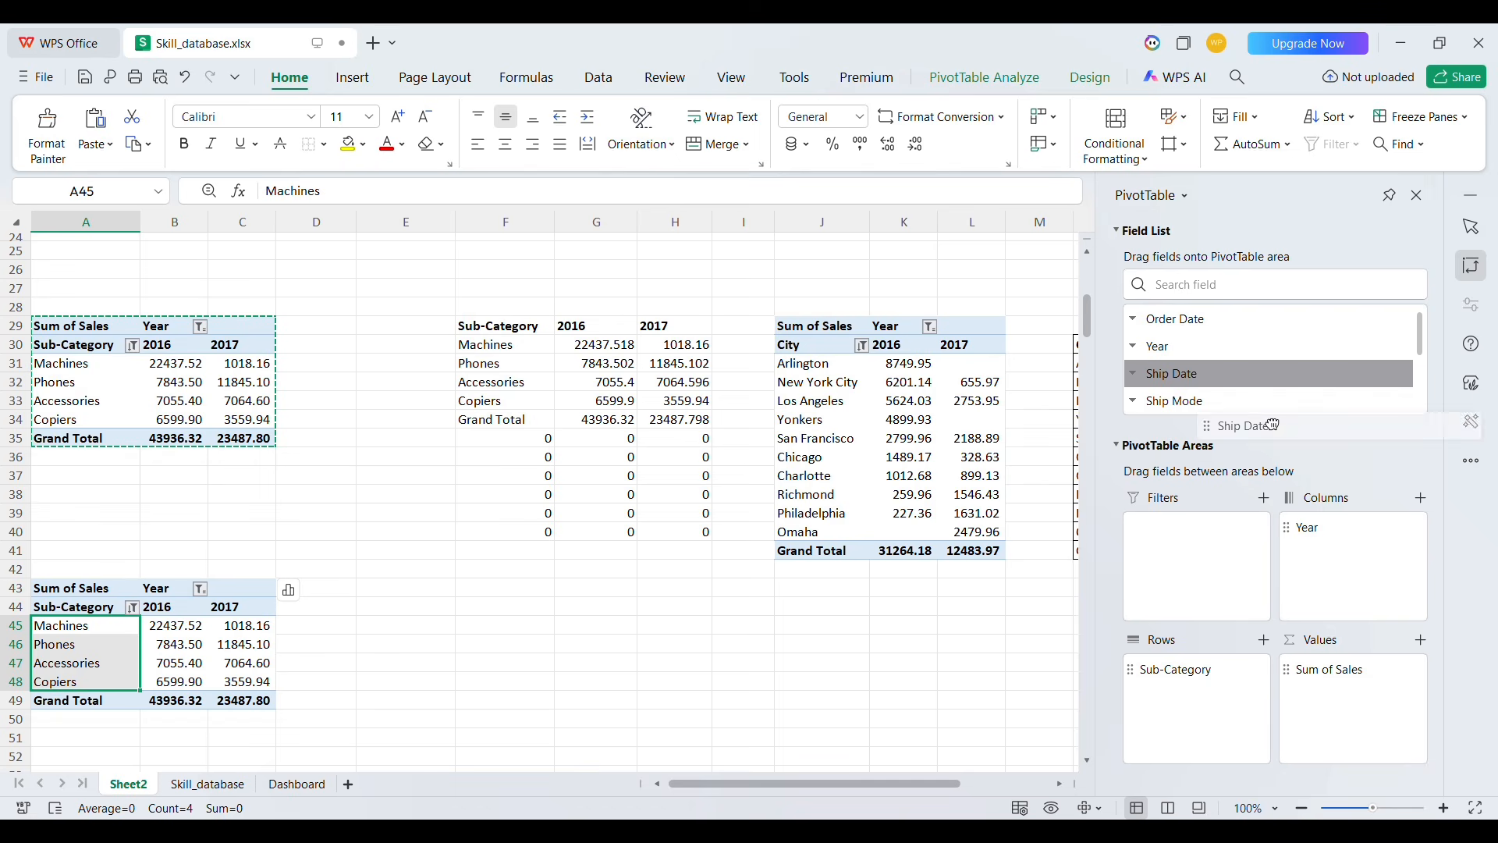
left_click_drag(1191, 408, 1206, 741)
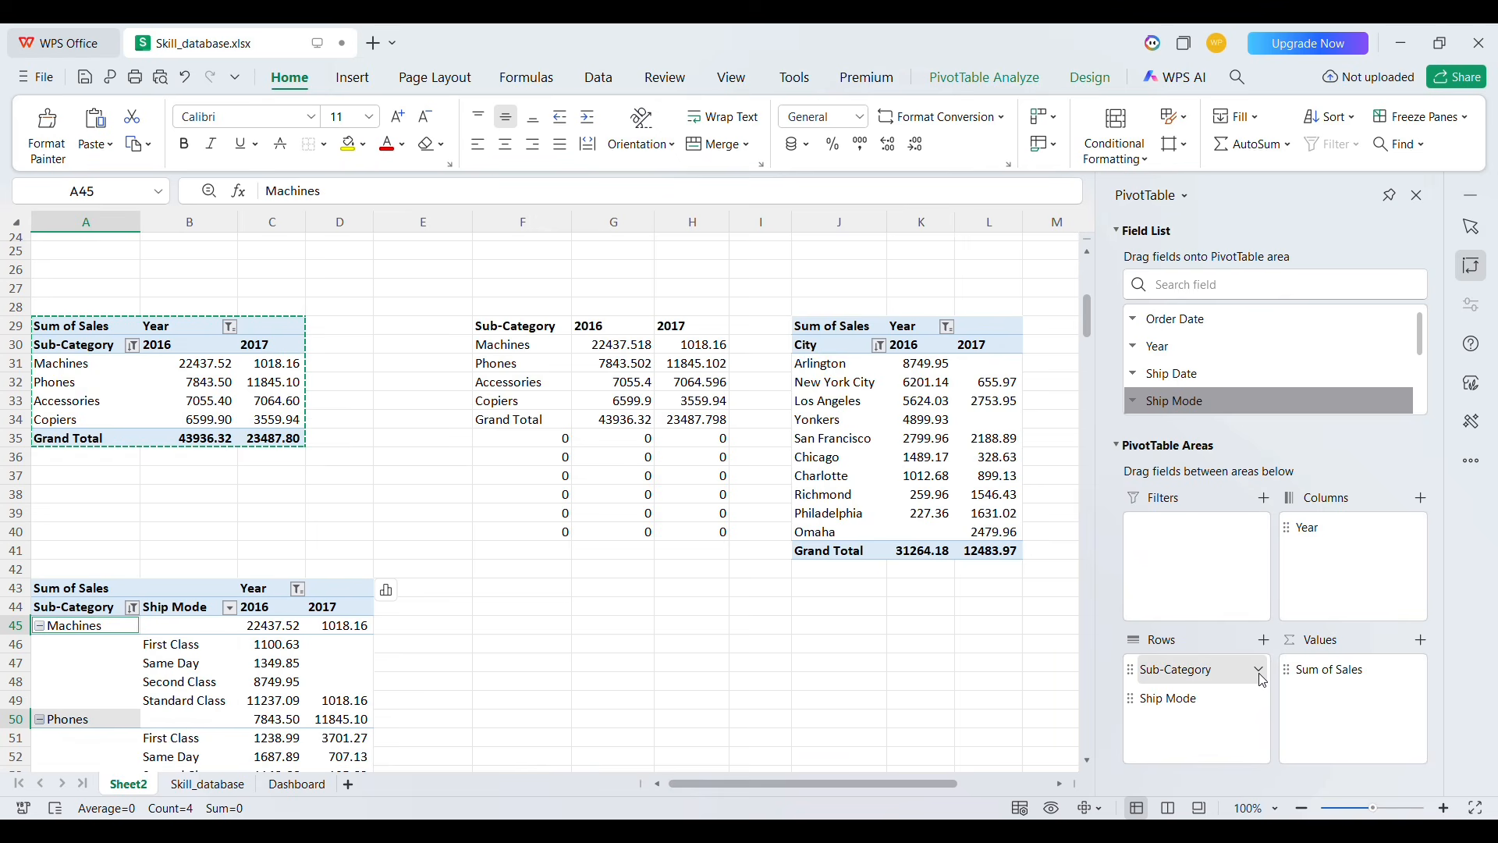
left_click(1301, 623)
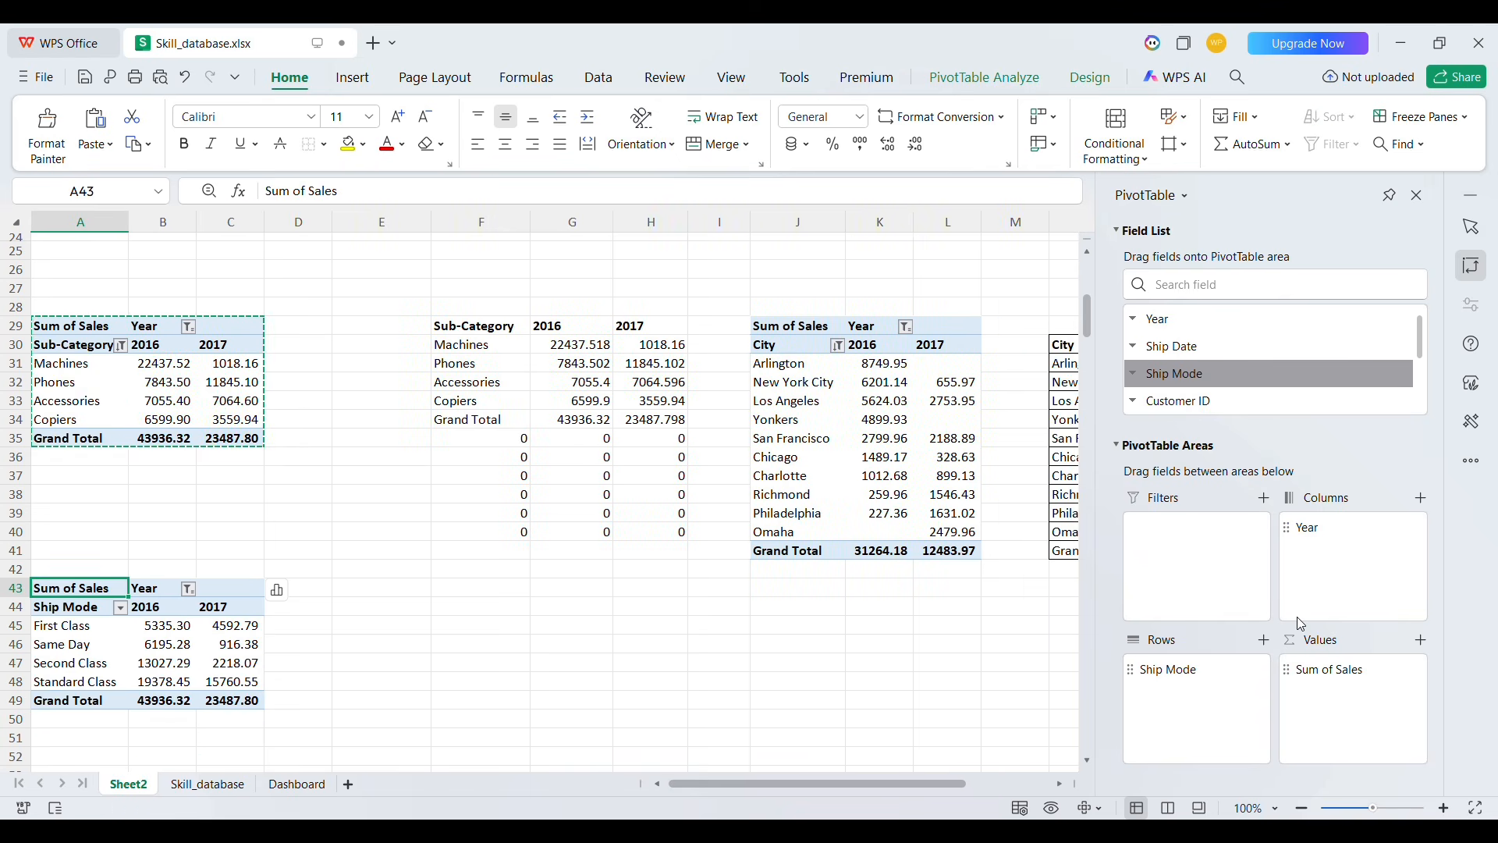
Sort the Ship Mode pivot table's rows descending by 2016 sales
left_click(204, 650)
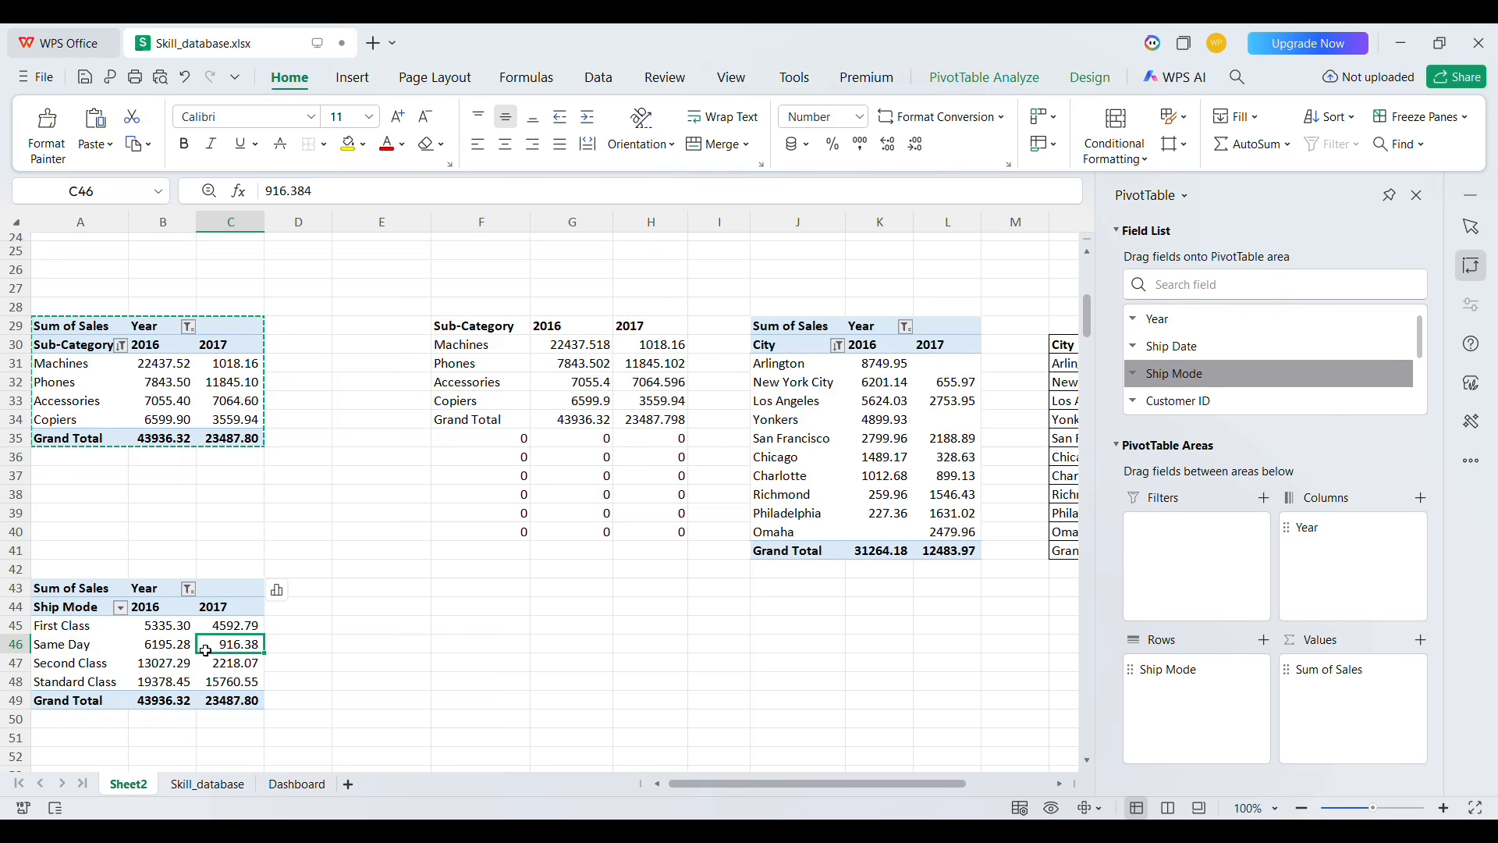
left_click(161, 641)
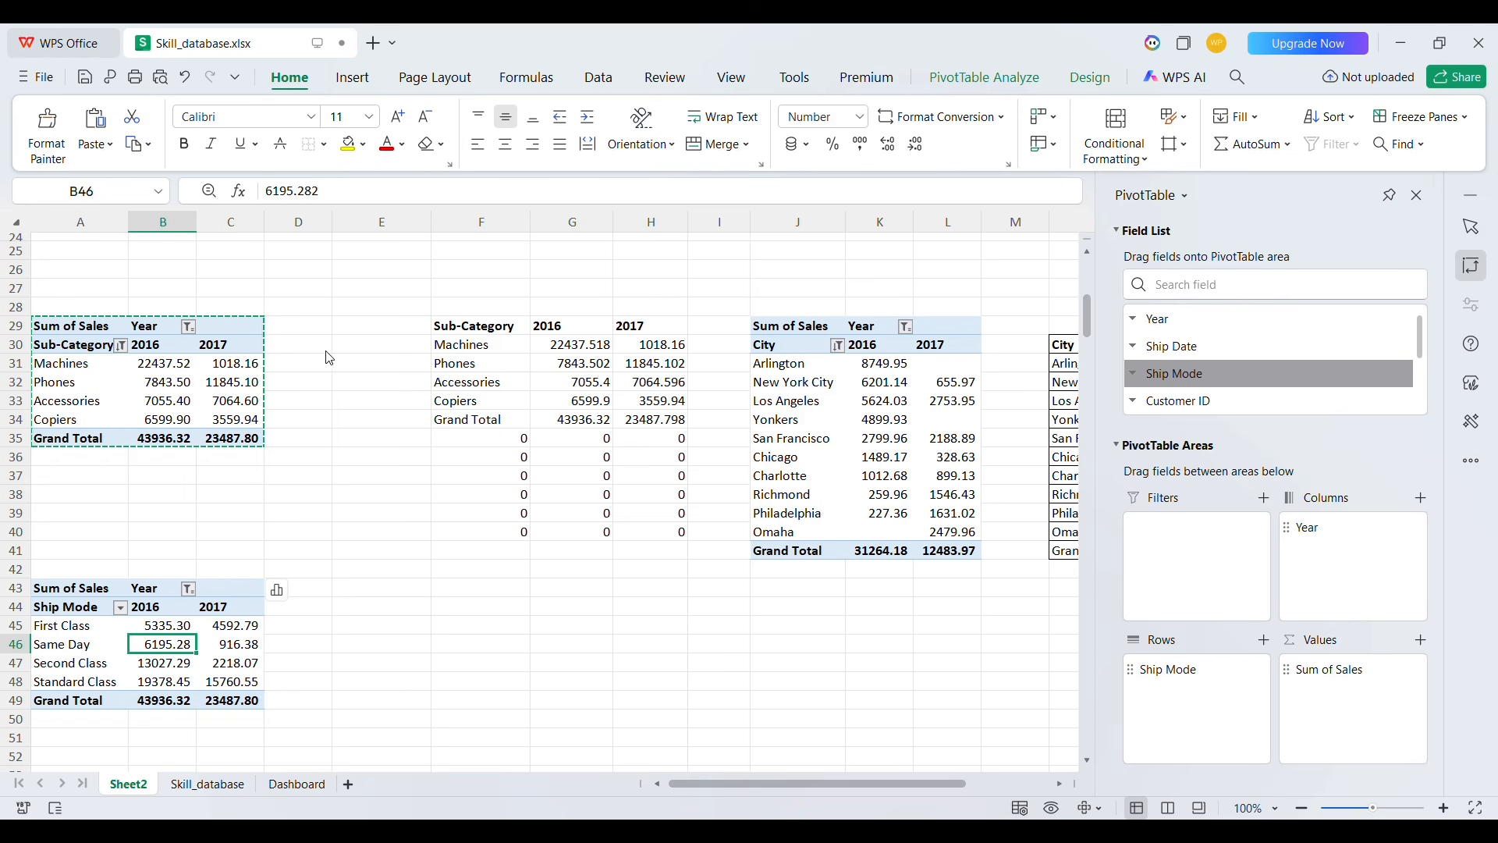
left_click(450, 397)
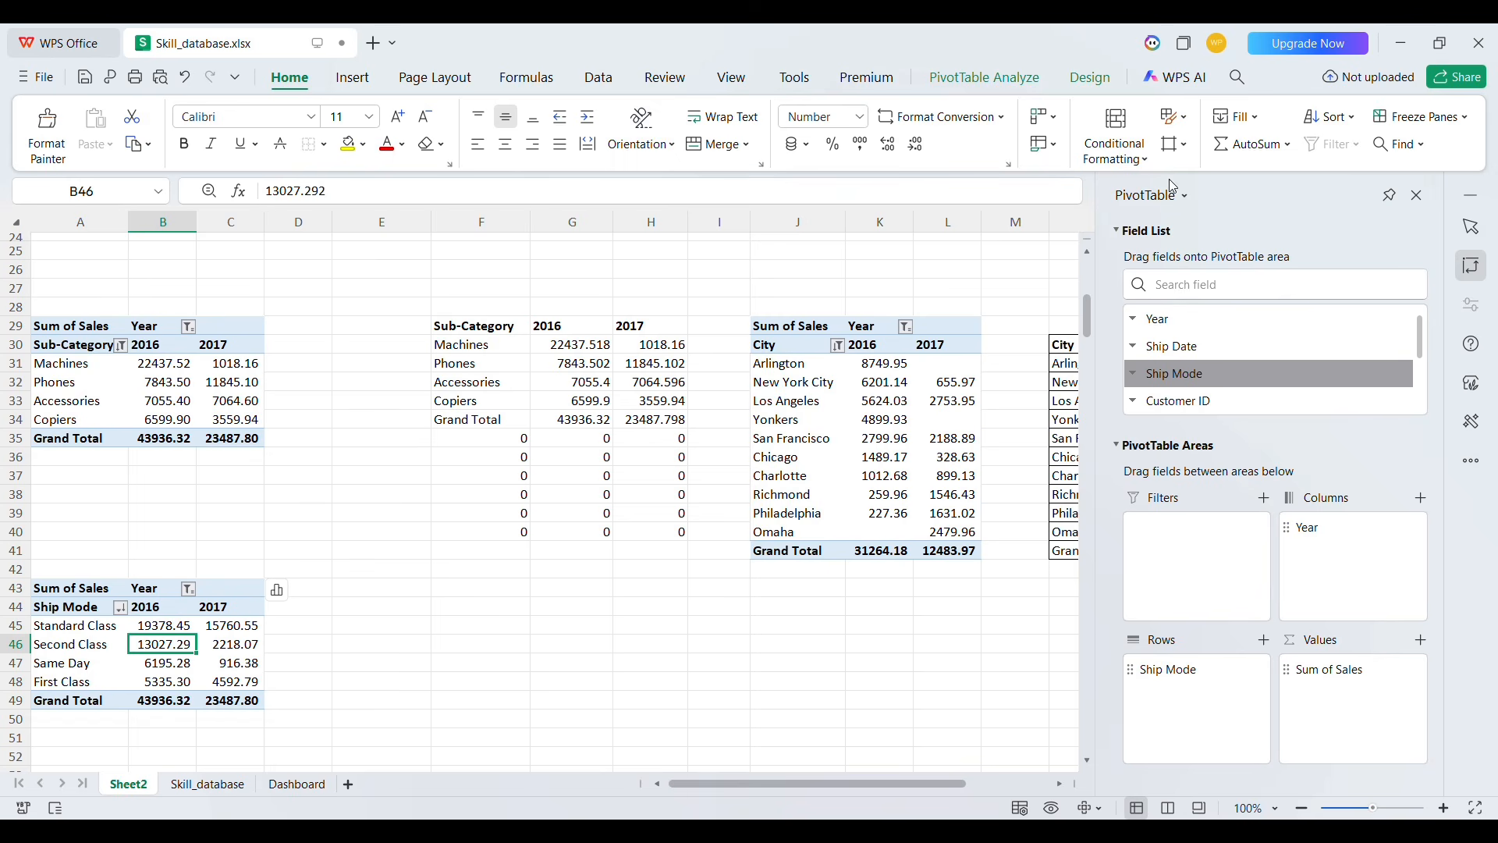
Insert a clustered column PivotChart from the Ship Mode pivot table and hide its field buttons
left_click(987, 79)
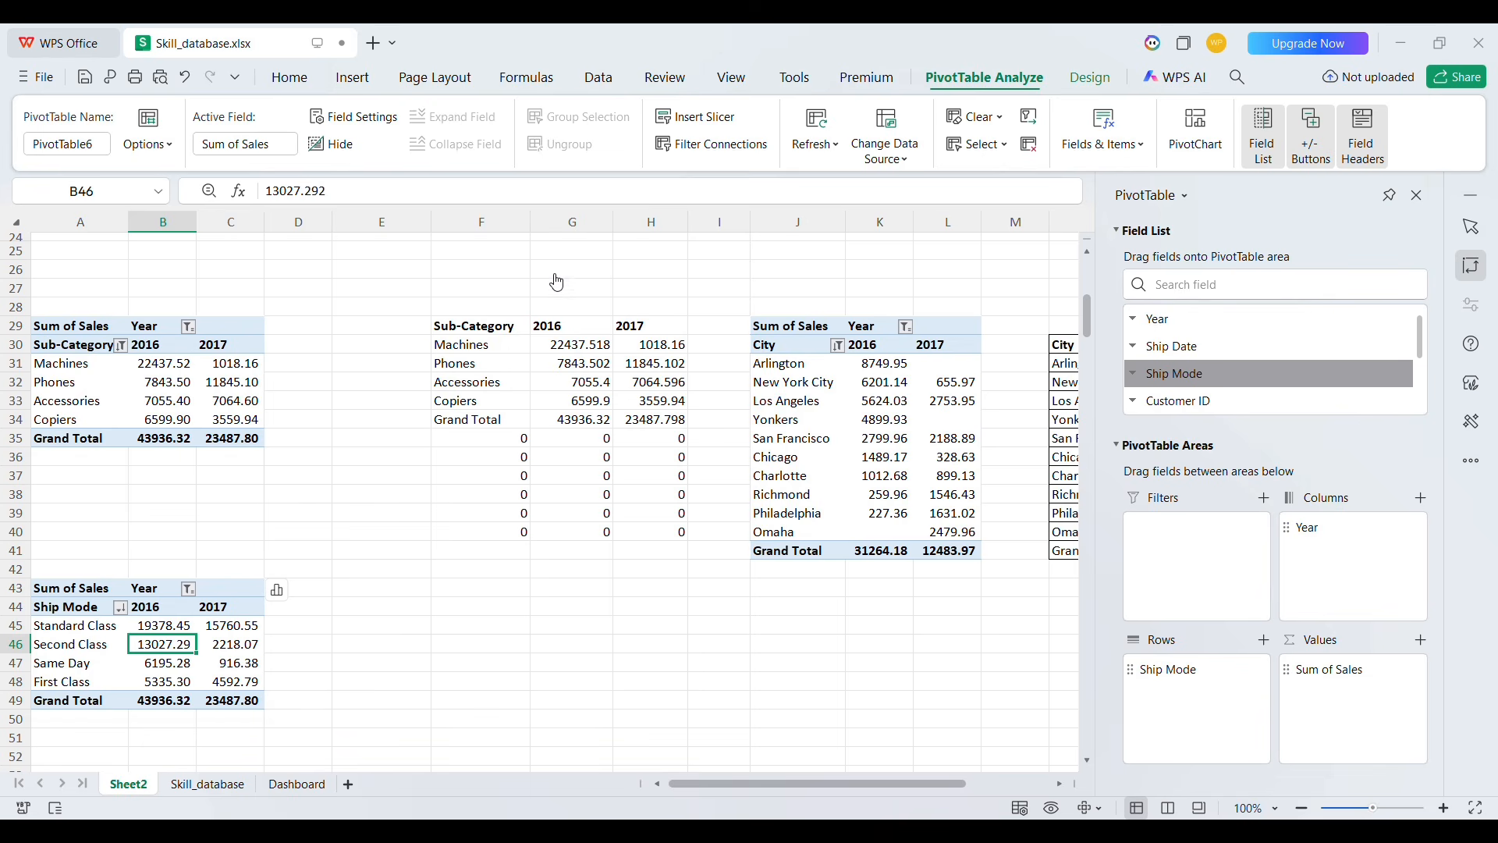
left_click(613, 250)
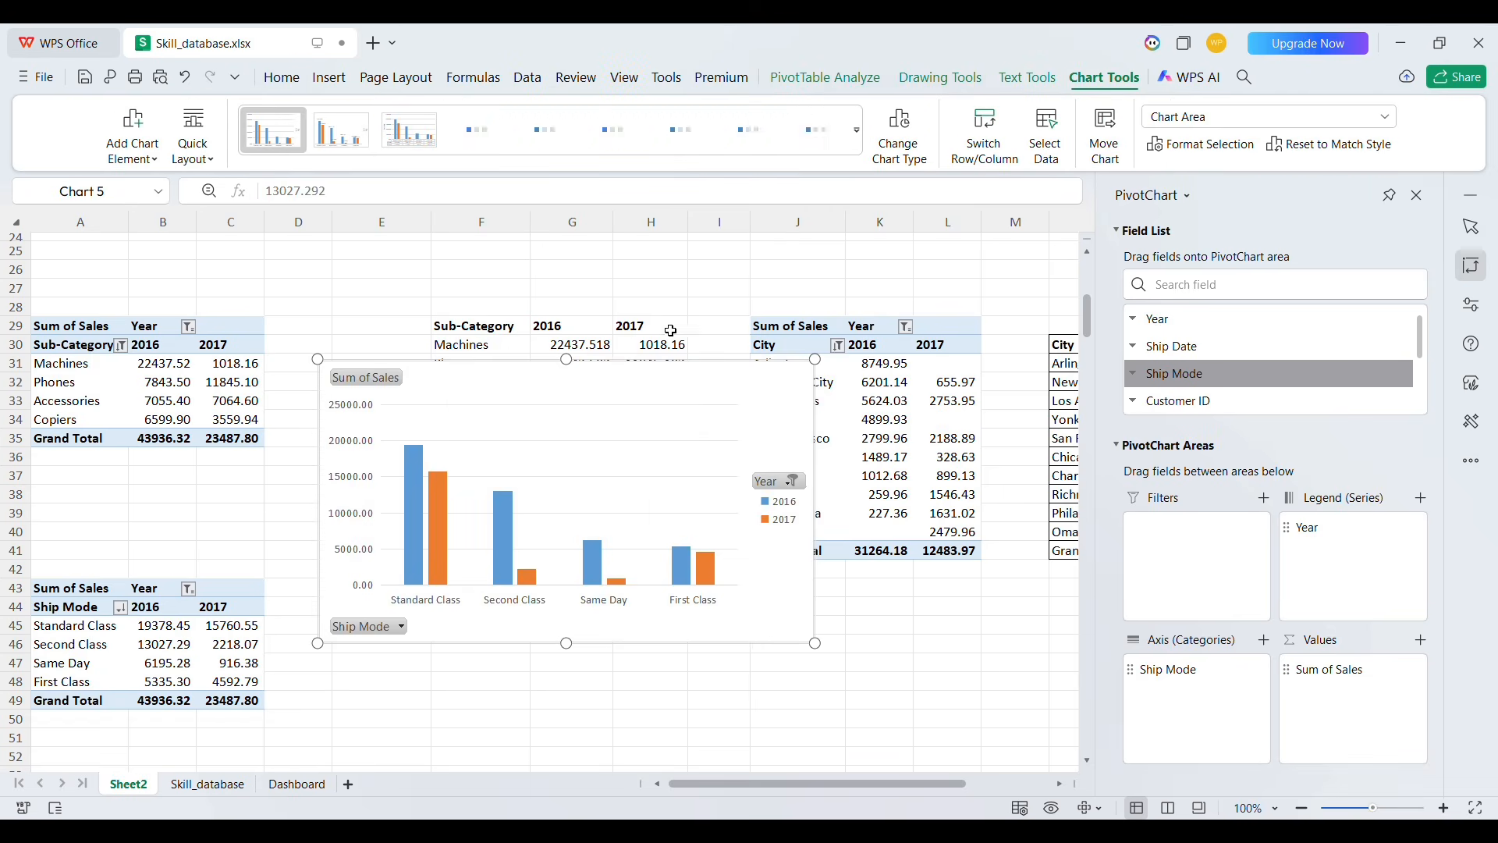
right_click(354, 376)
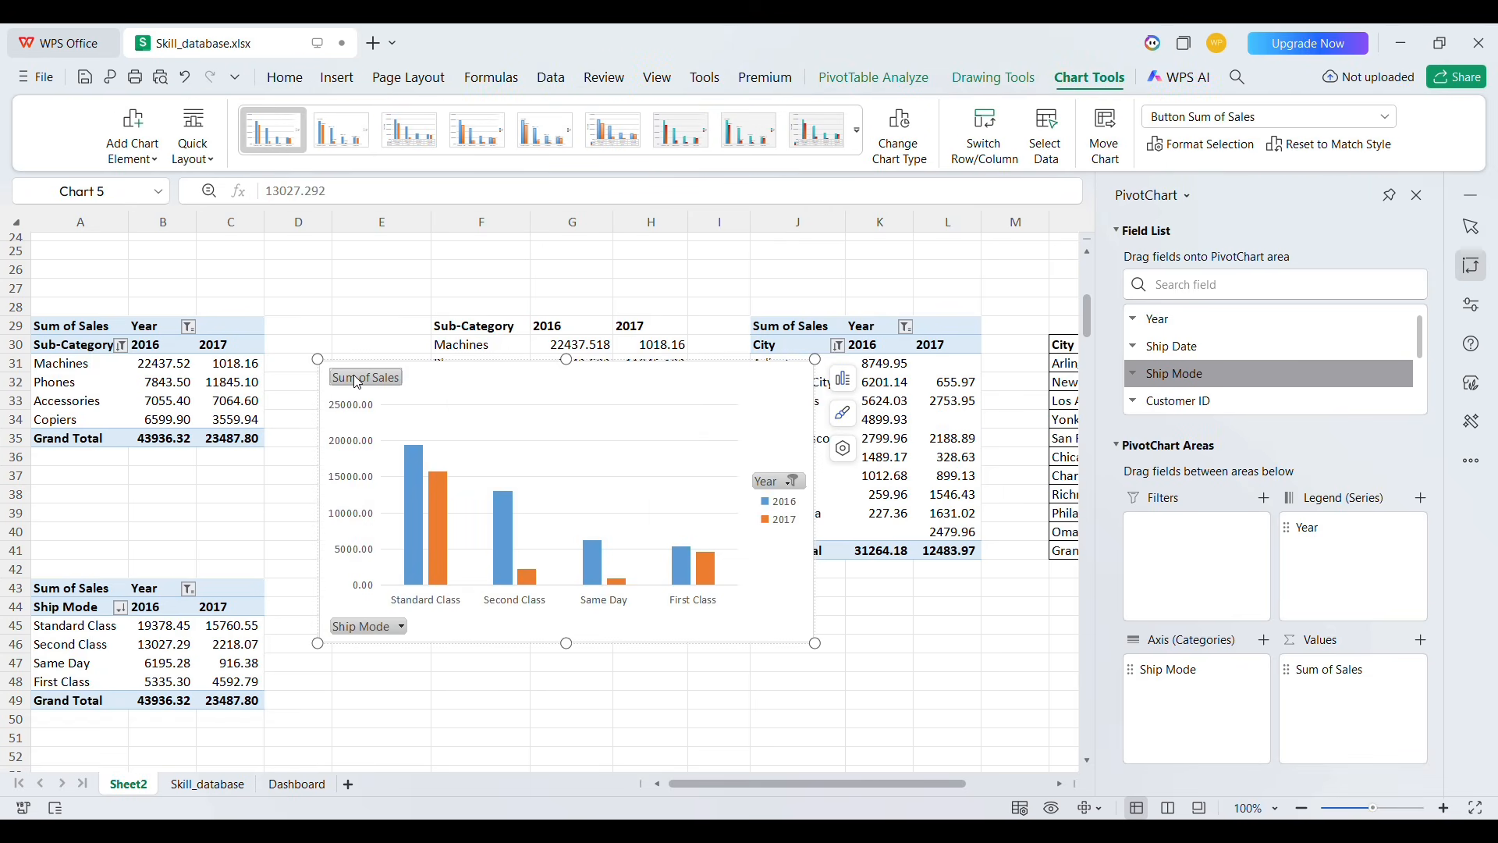
left_click(477, 361)
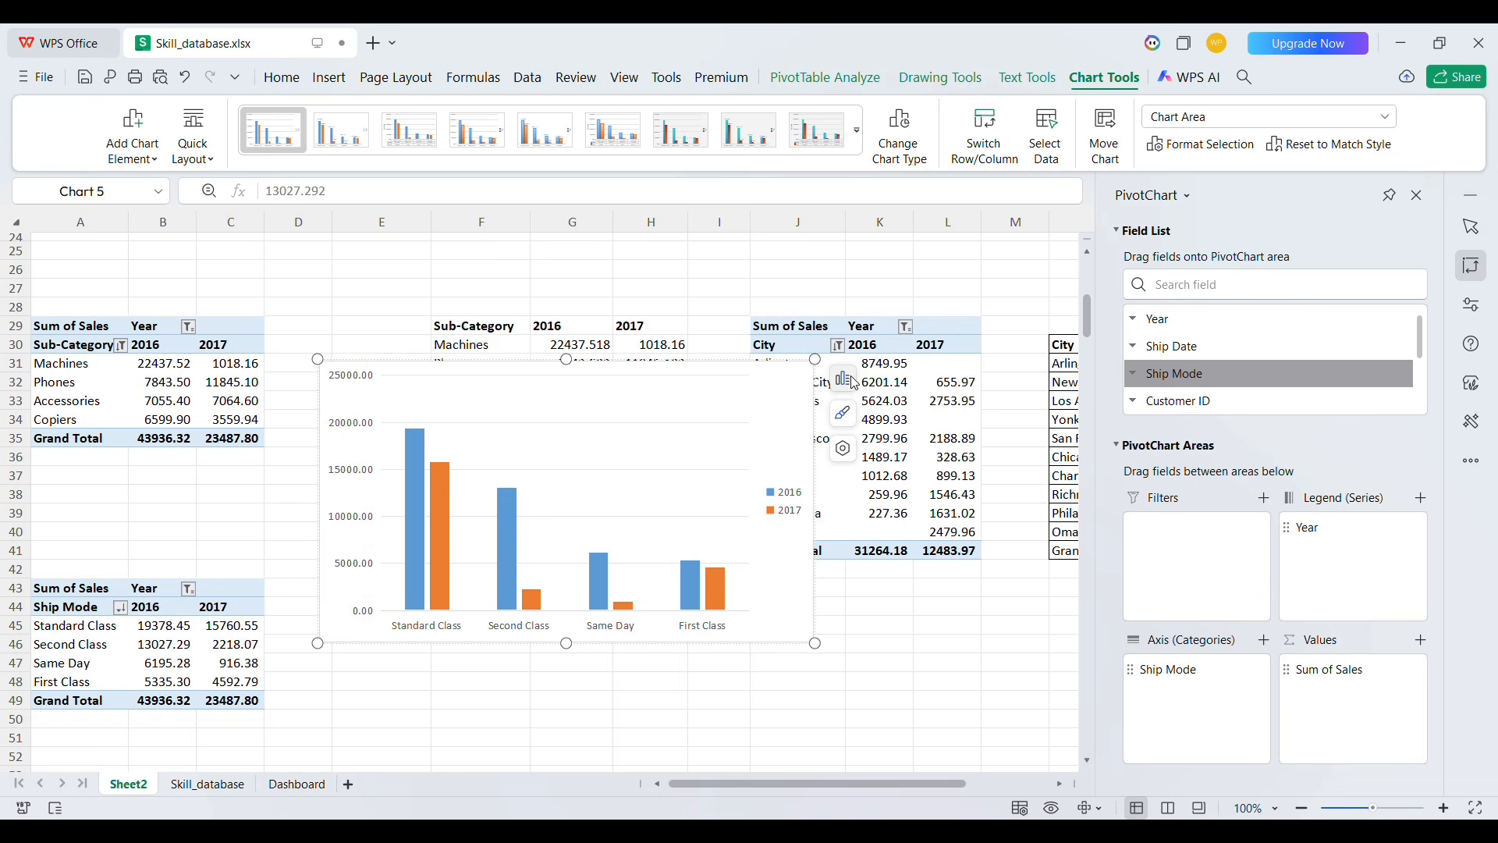
Add a chart title to the PivotChart reading Ship Mode Sales
left_click(899, 462)
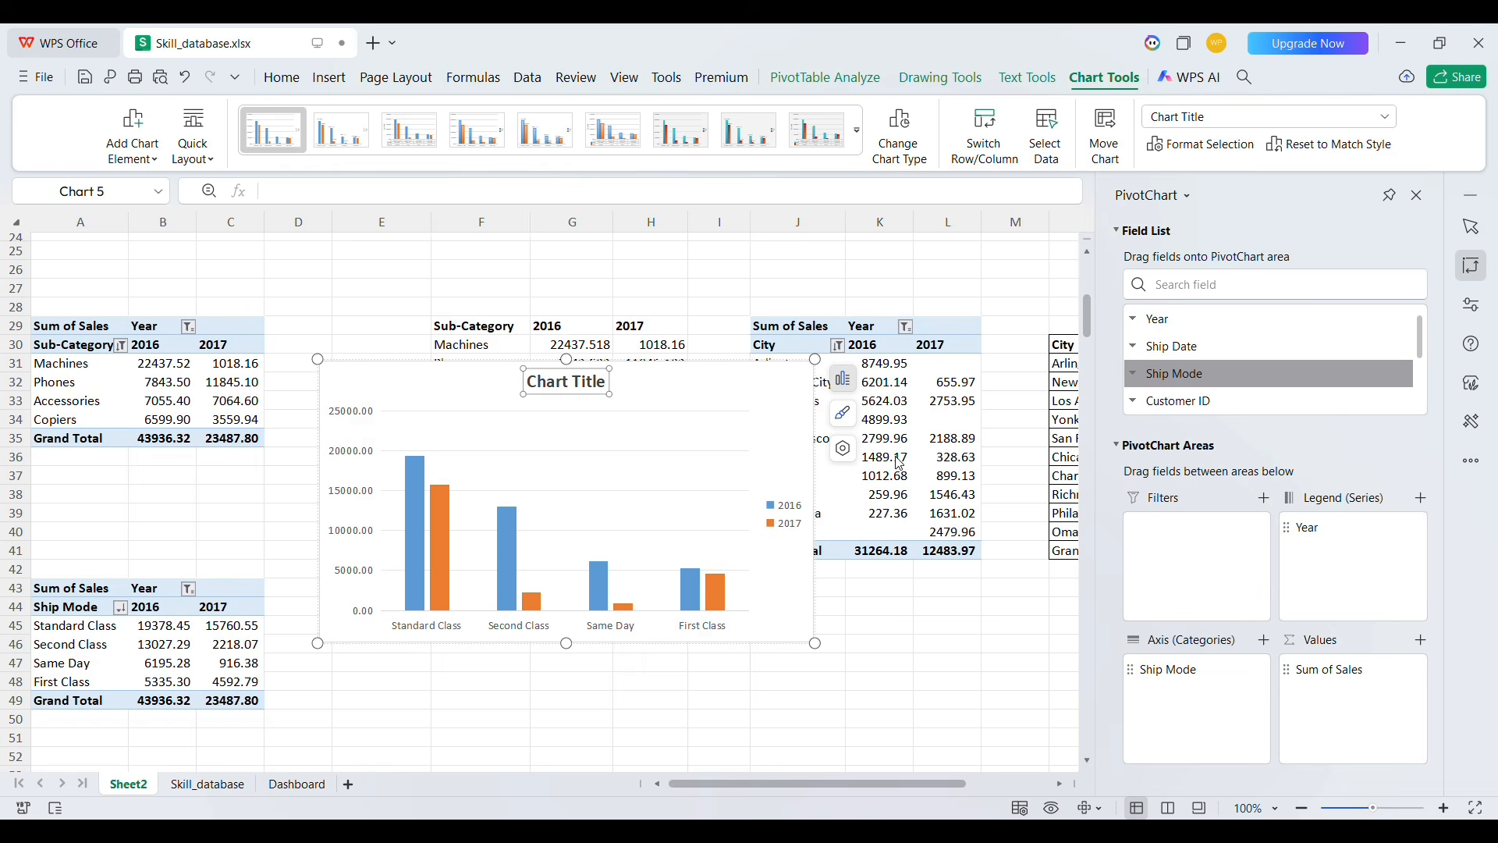
triple_click(577, 393)
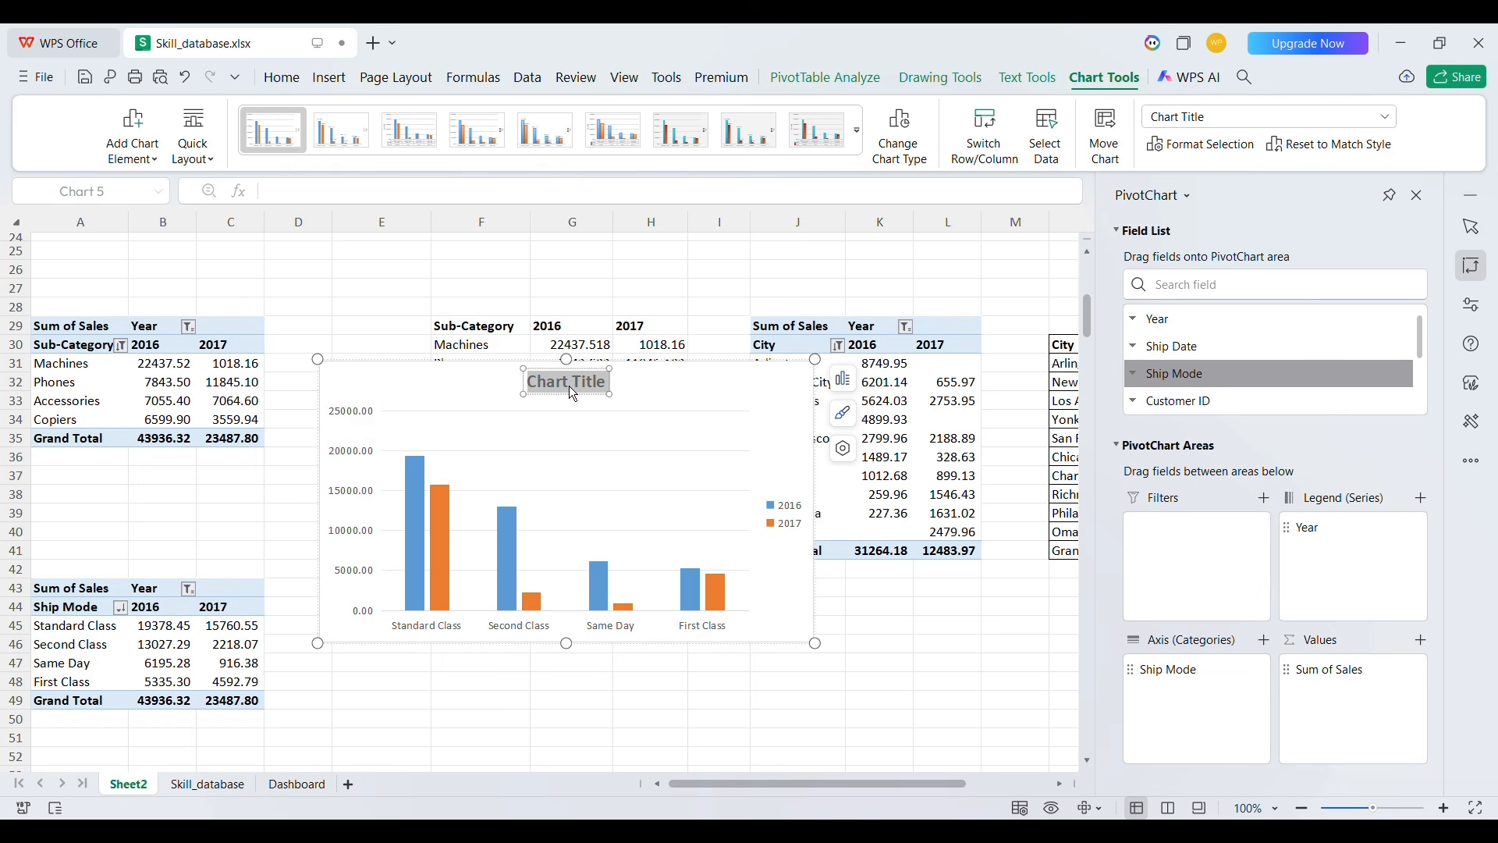
type("Ship Mode Sales")
Move the Ship Mode Sales chart to the Dashboard sheet, placing it at cell B42
left_click(714, 413)
key("ctrl+x")
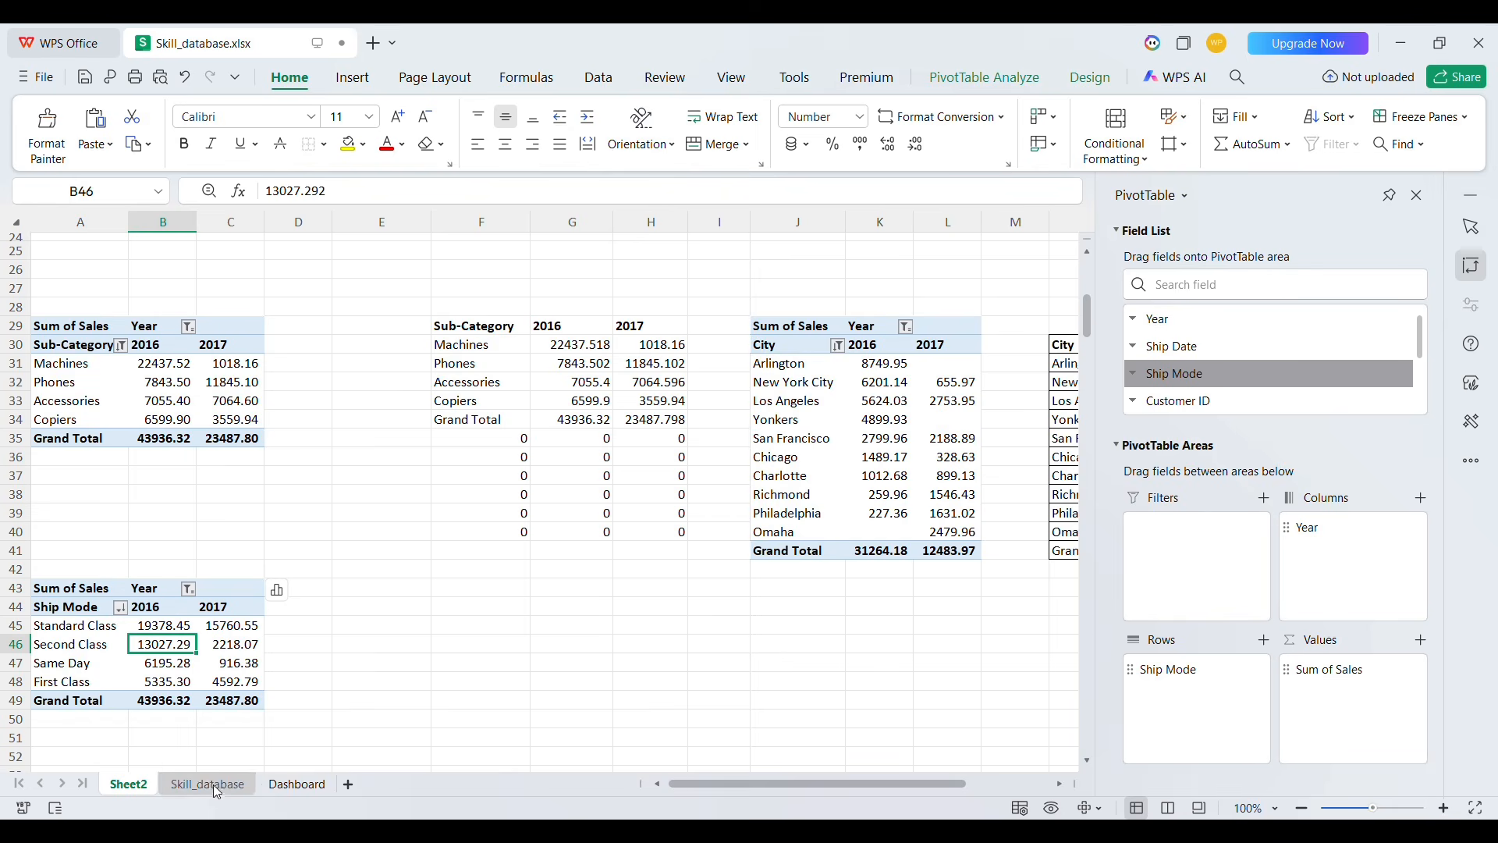
left_click(296, 784)
left_click(117, 563)
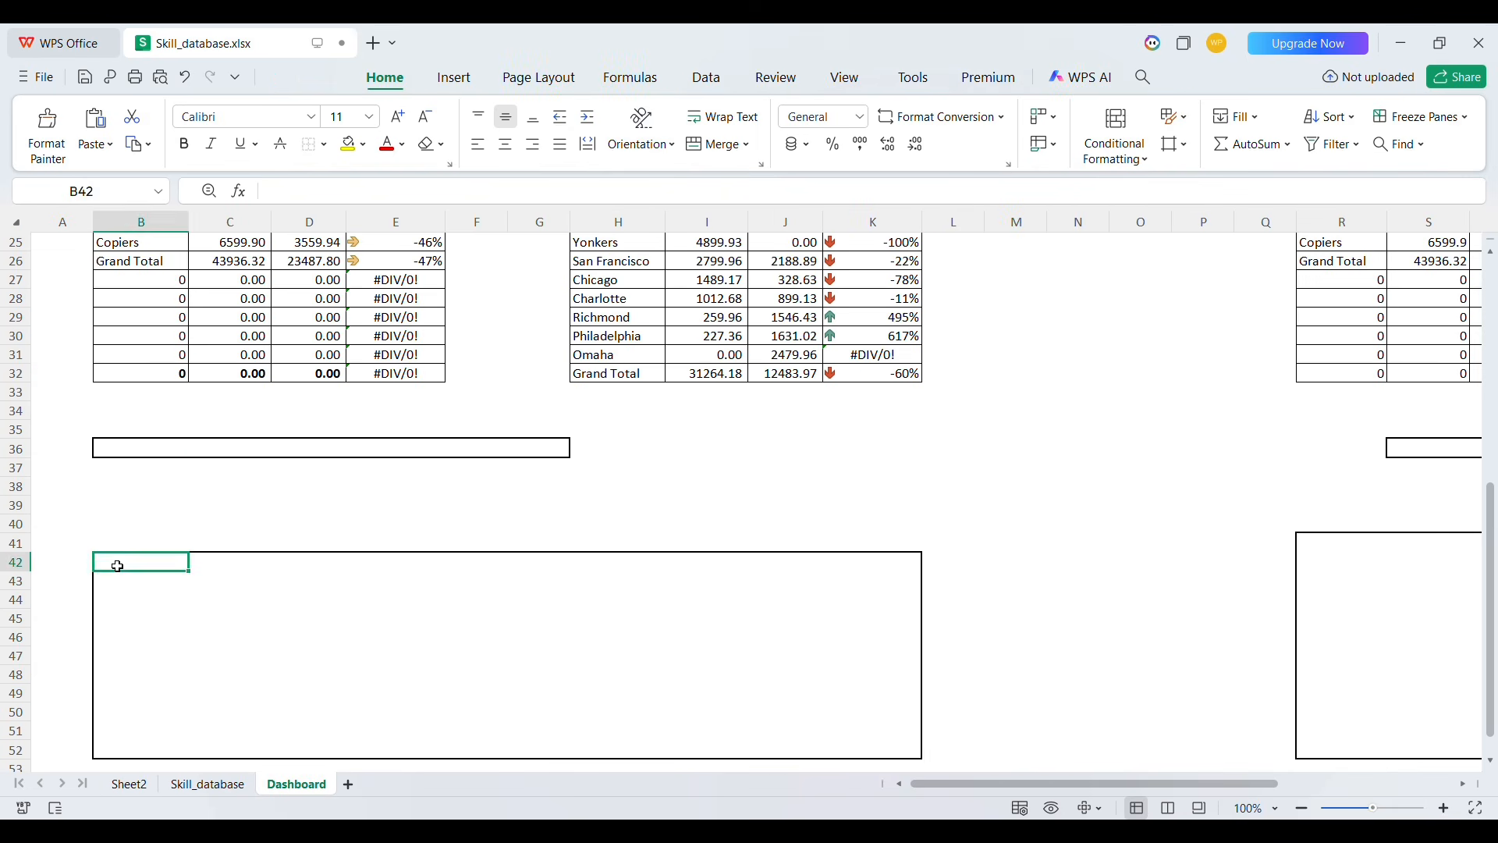
key("ctrl+v")
Resize the chart to fill the box below the sub-category table, out to column K
scroll(400, 657, "down", 2)
scroll(400, 658, "down", 1)
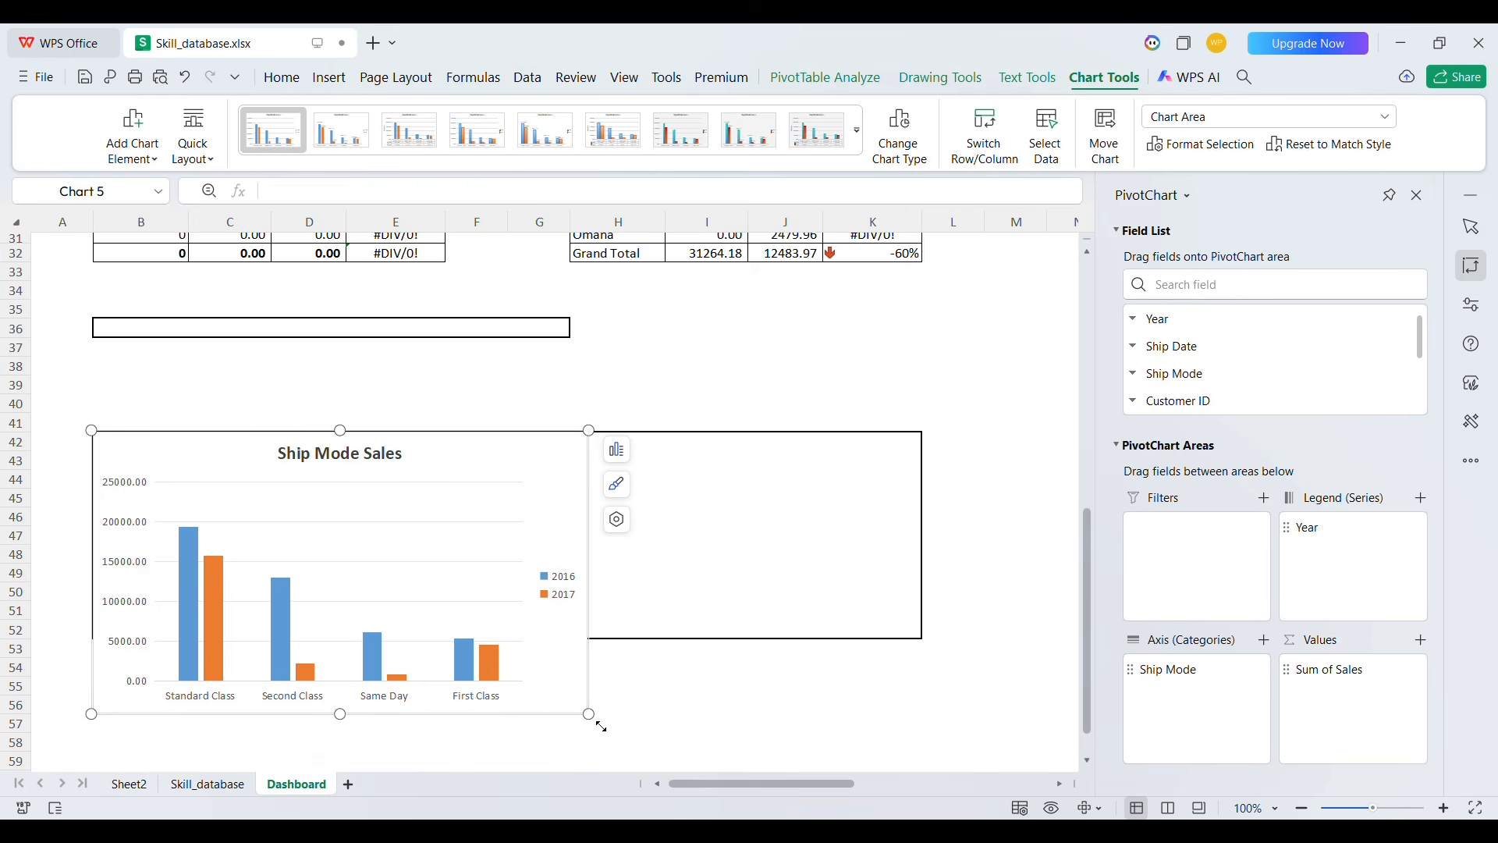
left_click_drag(600, 727, 936, 656)
left_click(658, 709)
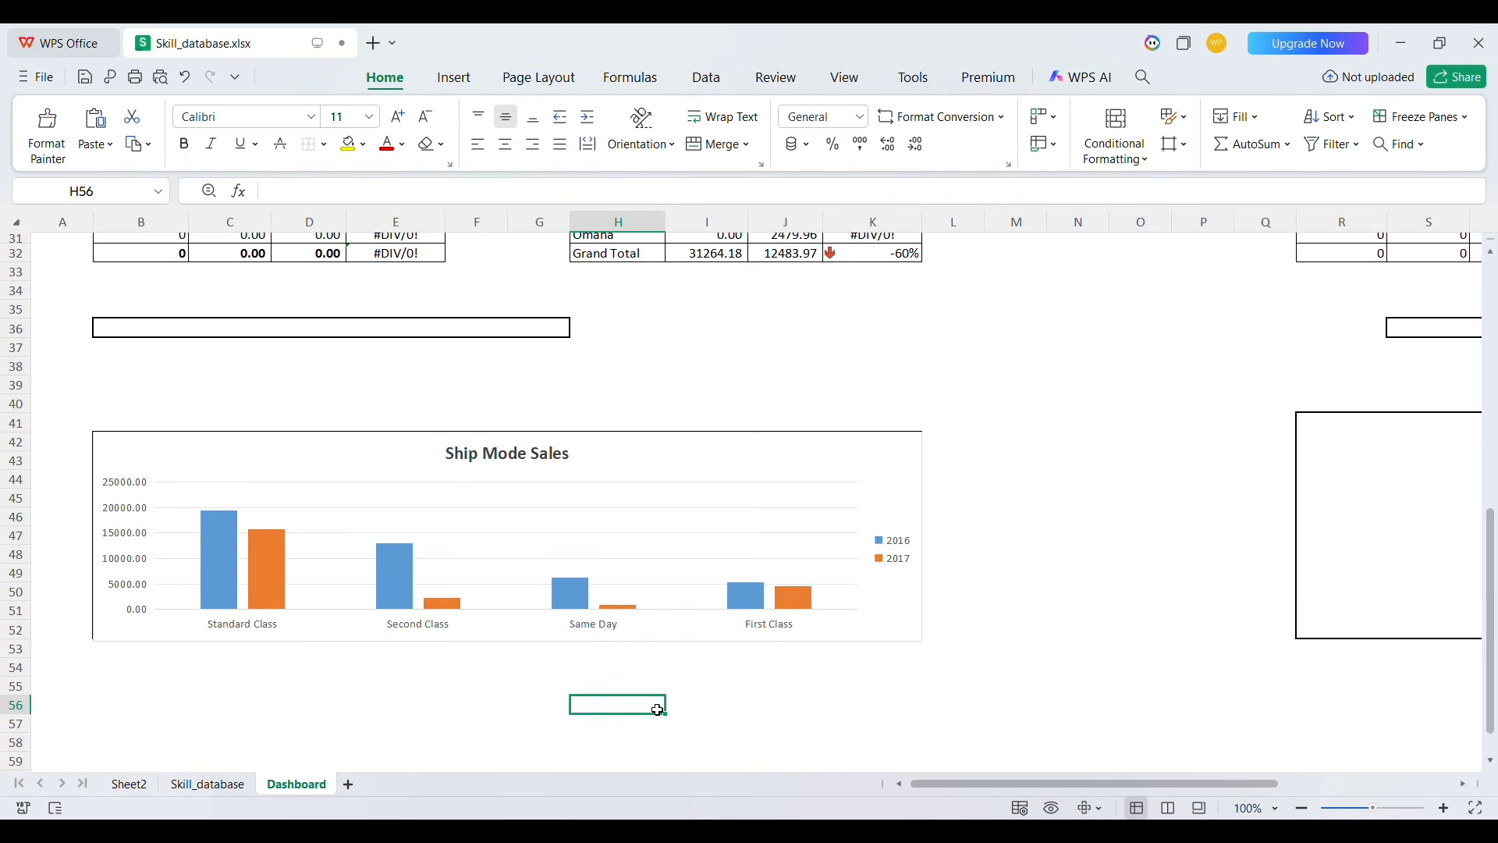
Fine-tune the chart's size so its right edge lines up with the box border
scroll(658, 710, "up", 3)
left_click(542, 624)
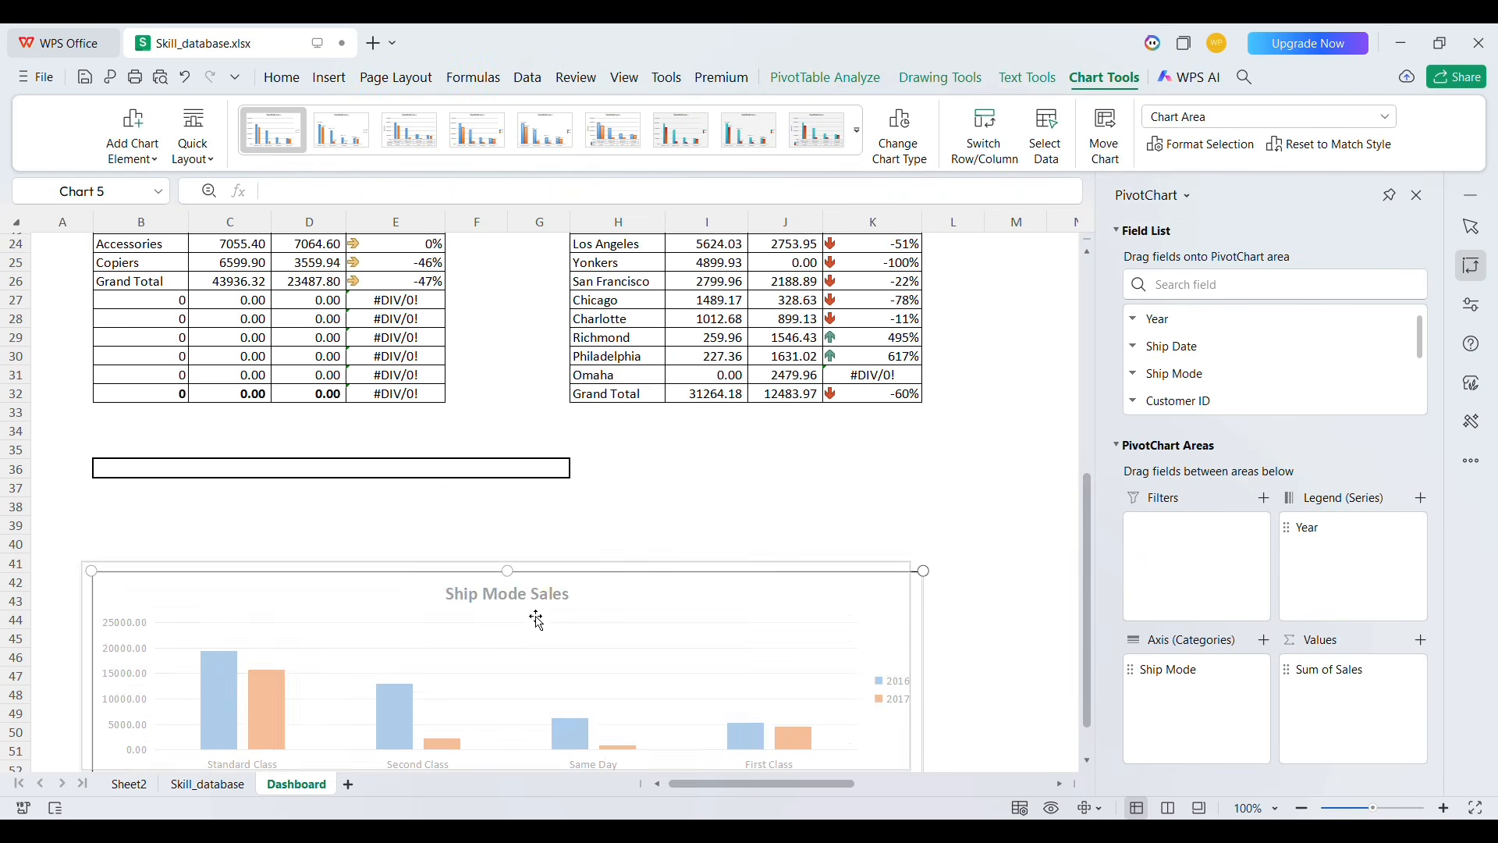
left_click(646, 499)
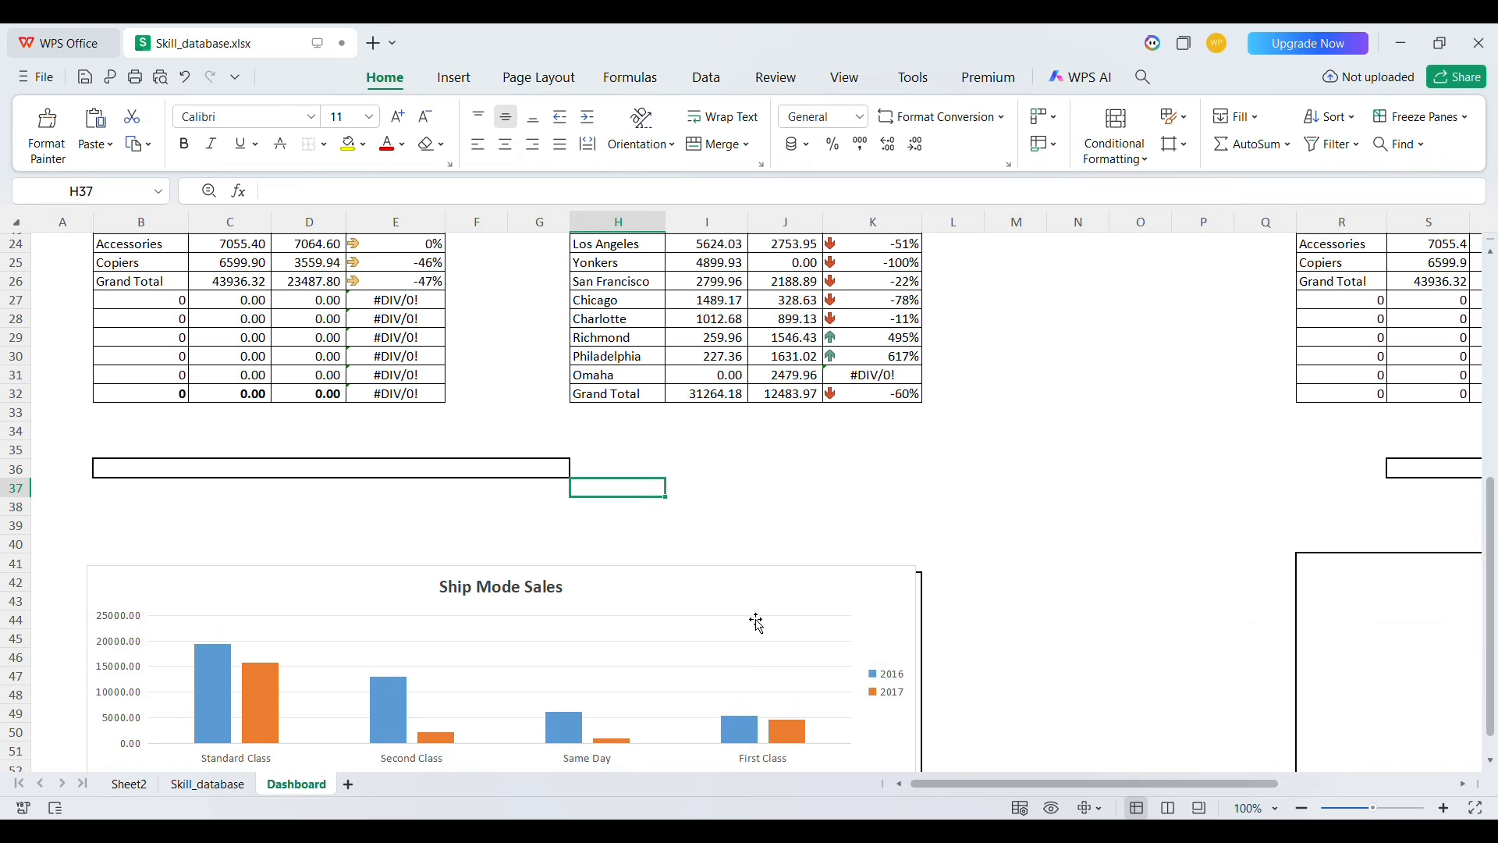
scroll(756, 621, "down", 2)
left_click(724, 528)
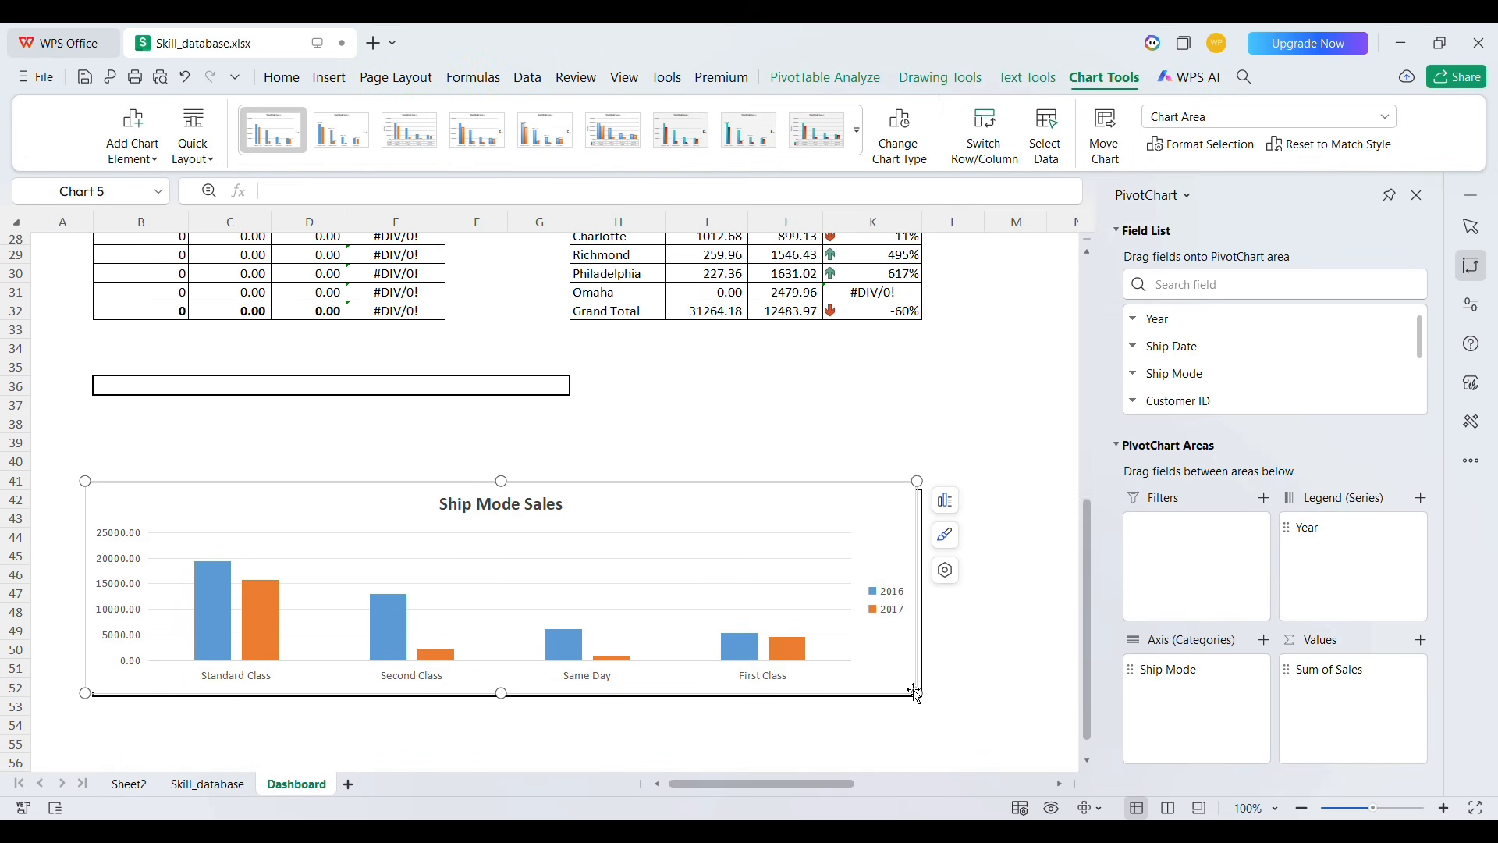
left_click_drag(928, 706, 933, 705)
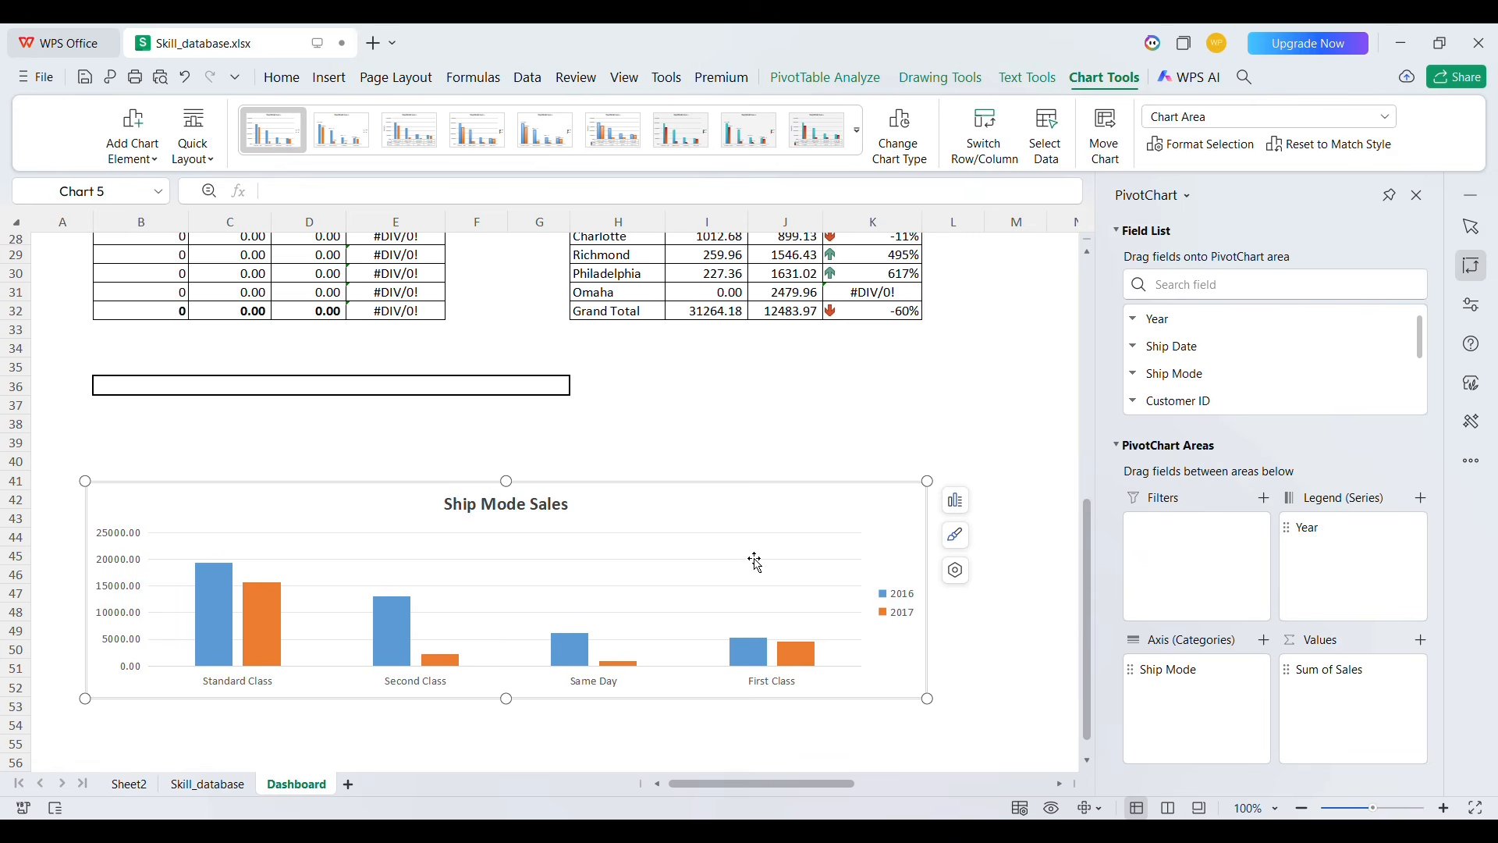
left_click(661, 449)
left_click(332, 373)
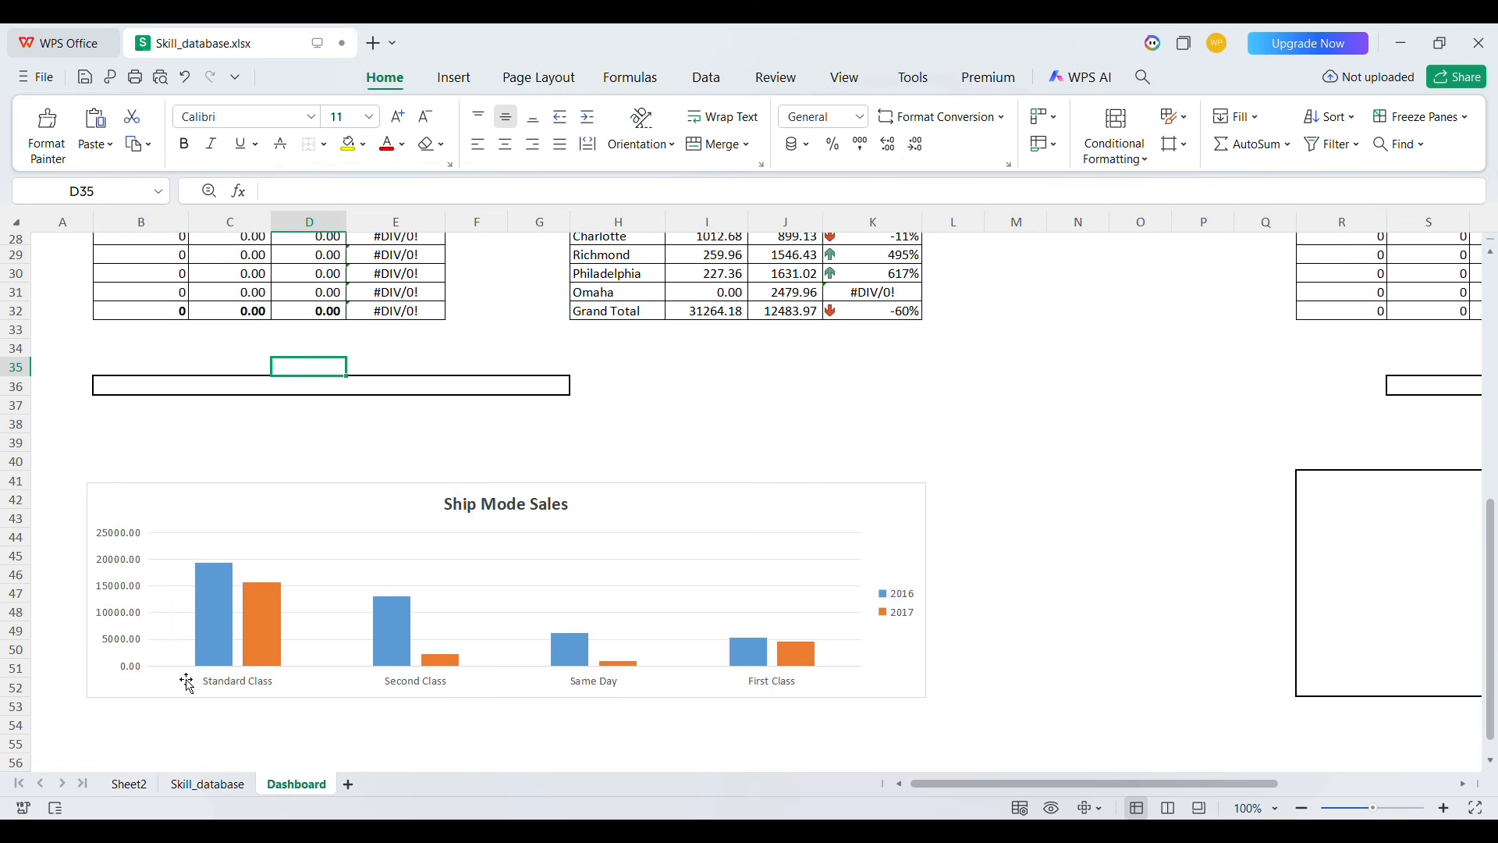
Insert a Ship Mode slicer for the Ship Mode pivot table on Sheet2 and set it to 4 columns
left_click(121, 787)
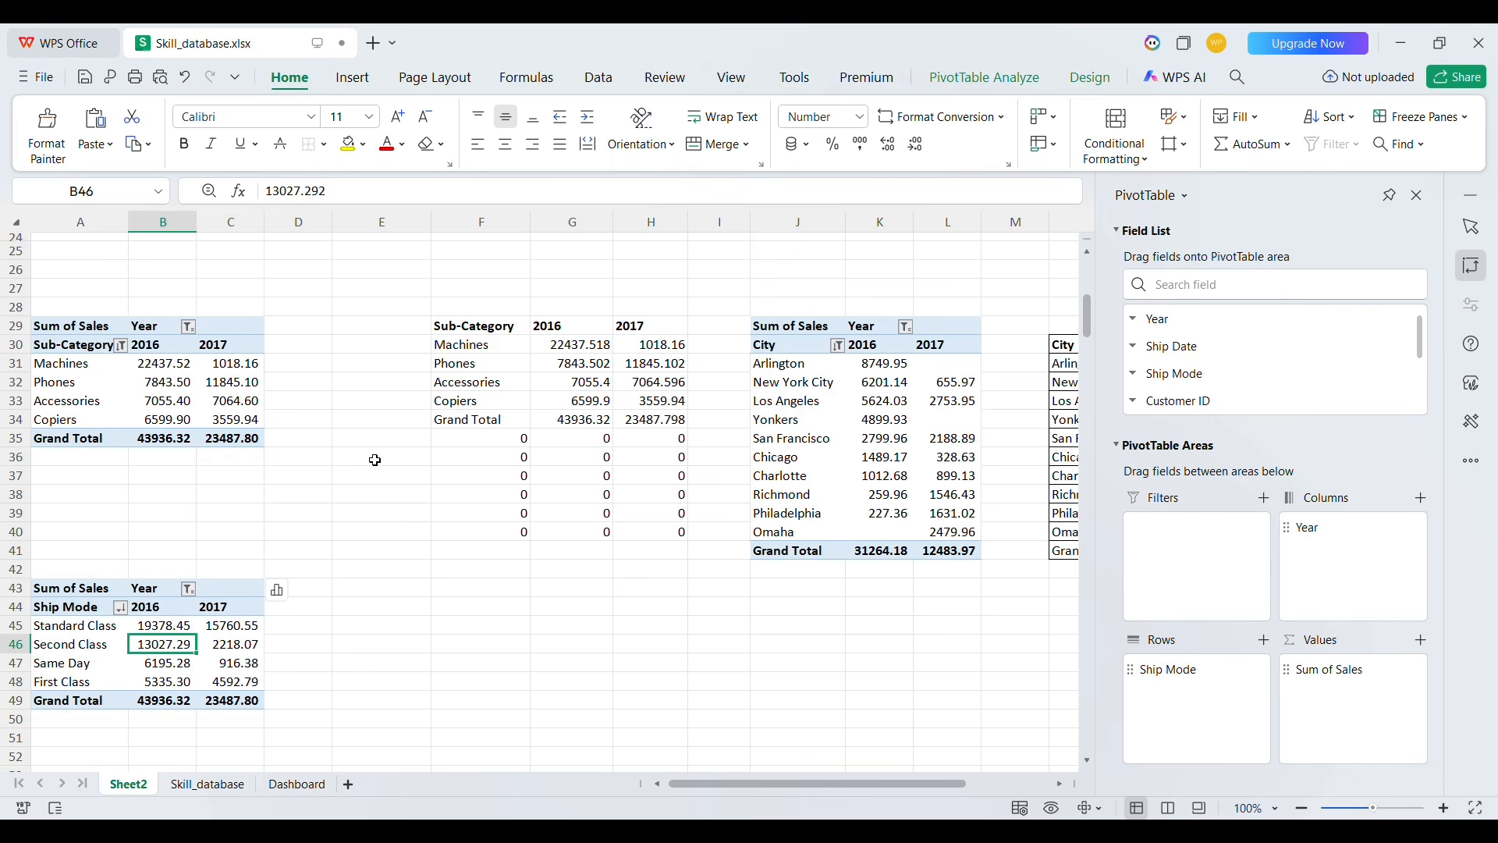
left_click(988, 81)
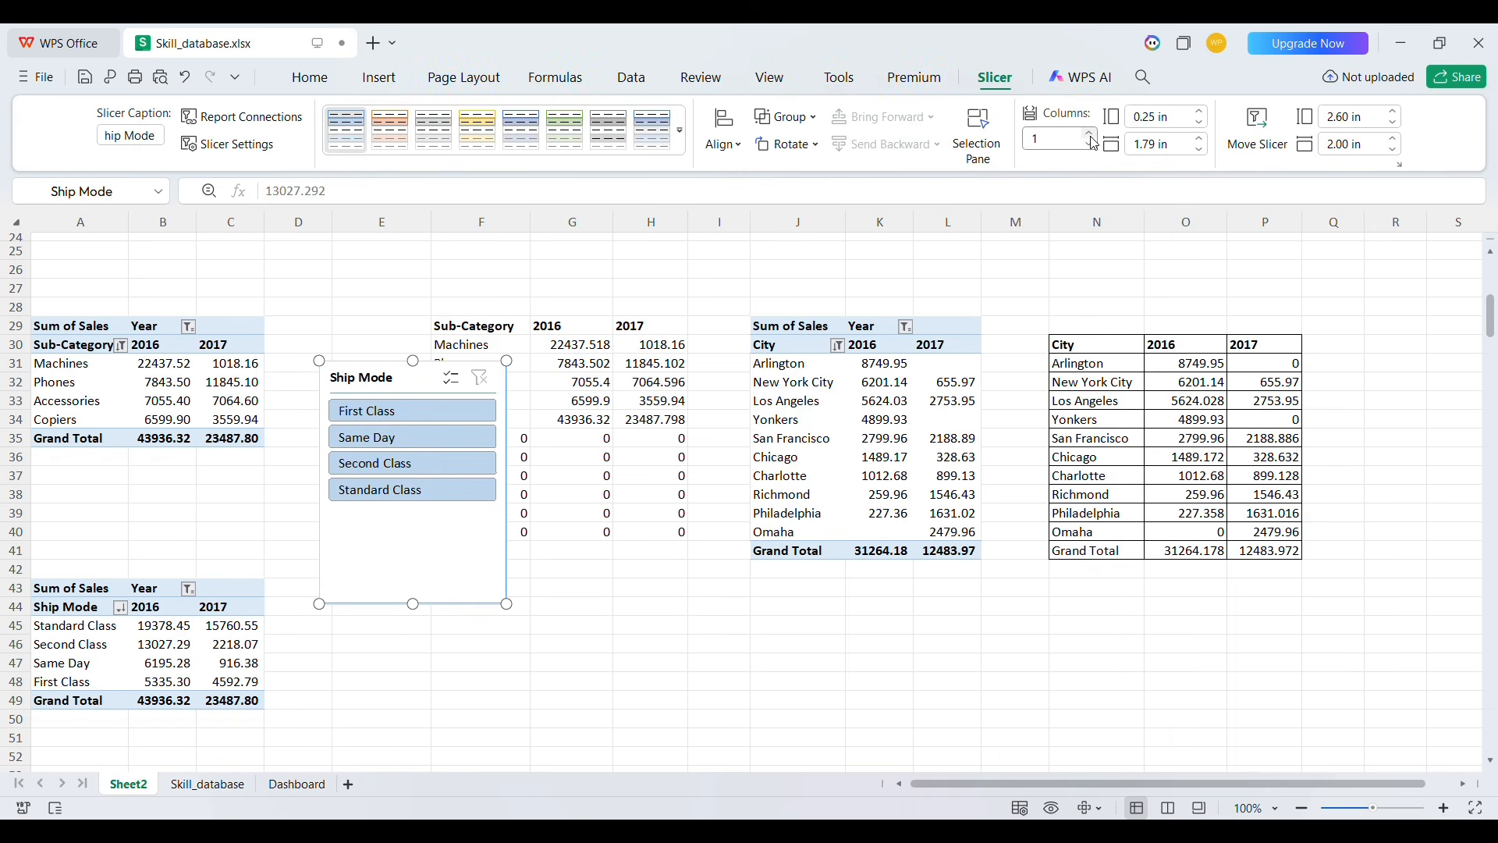
left_click(1091, 134)
left_click(1091, 134)
left_click(1091, 134)
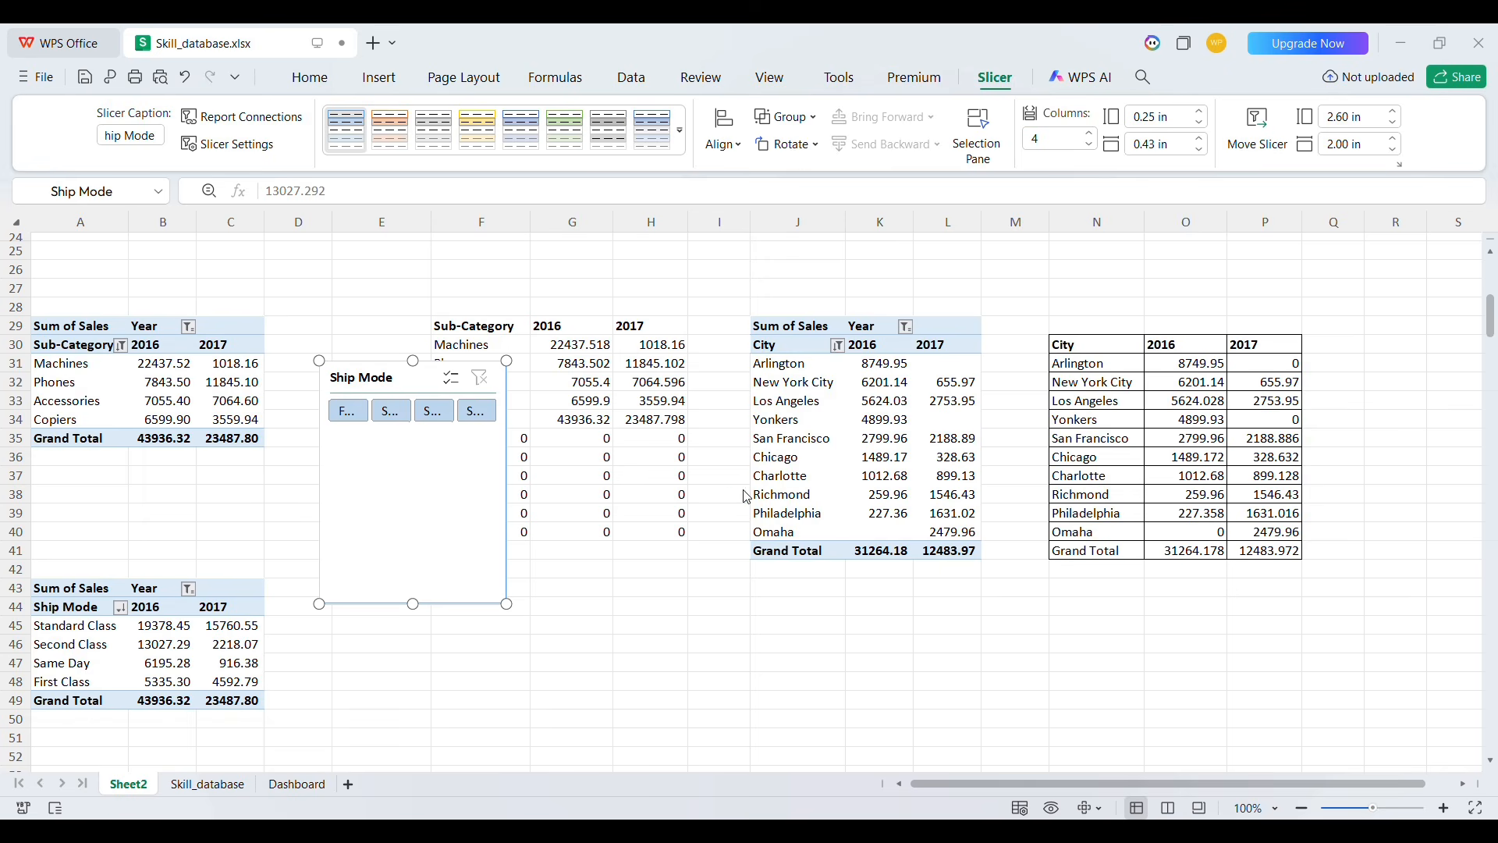
On the Dashboard, shrink the Ship Mode slicer to a single row of buttons, widen it, and move it below the sub-category table
left_click(318, 787)
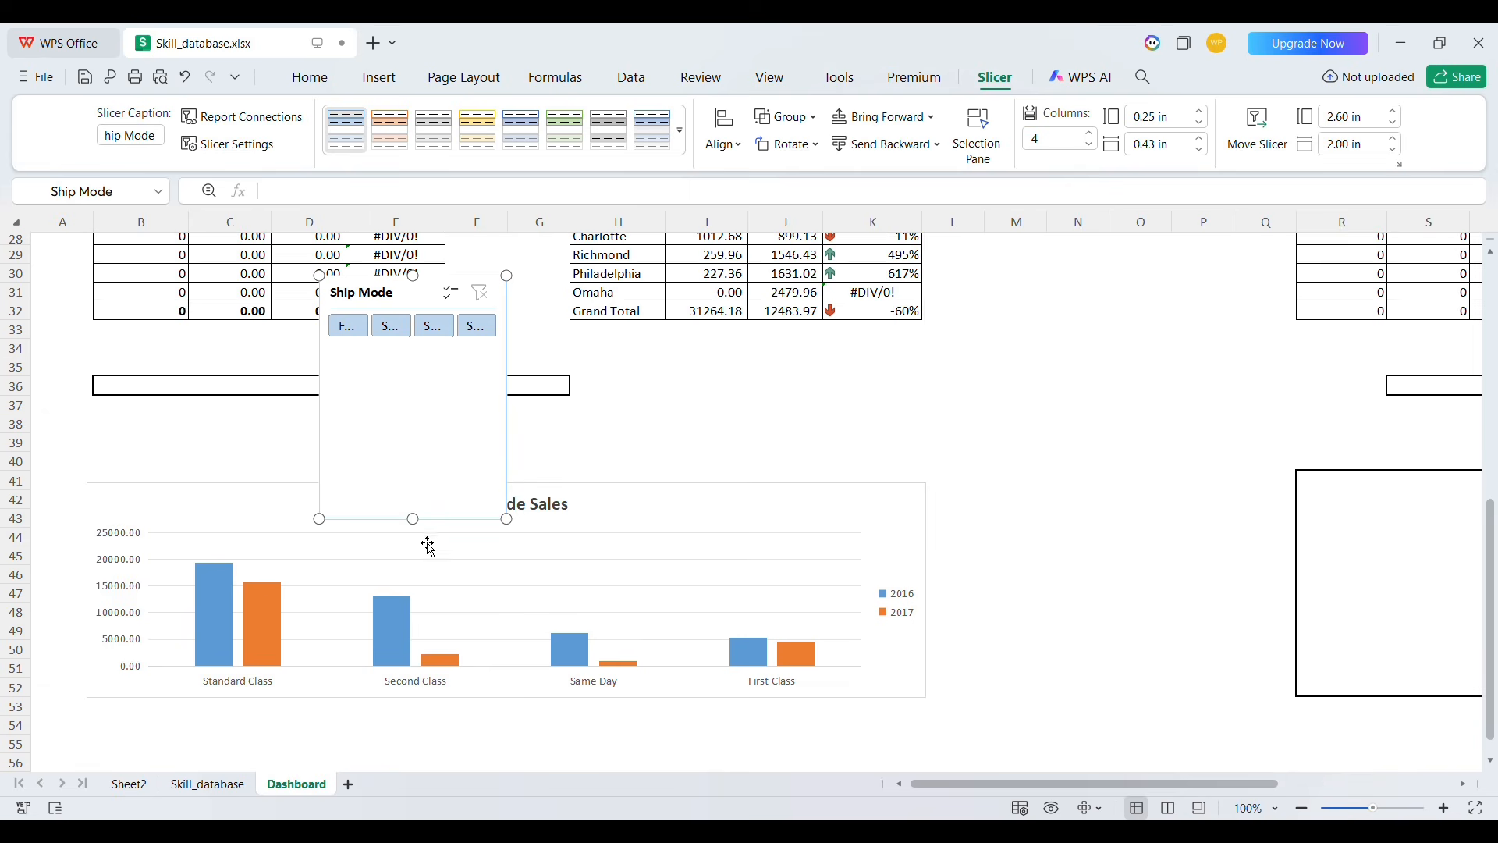
left_click_drag(428, 528, 411, 362)
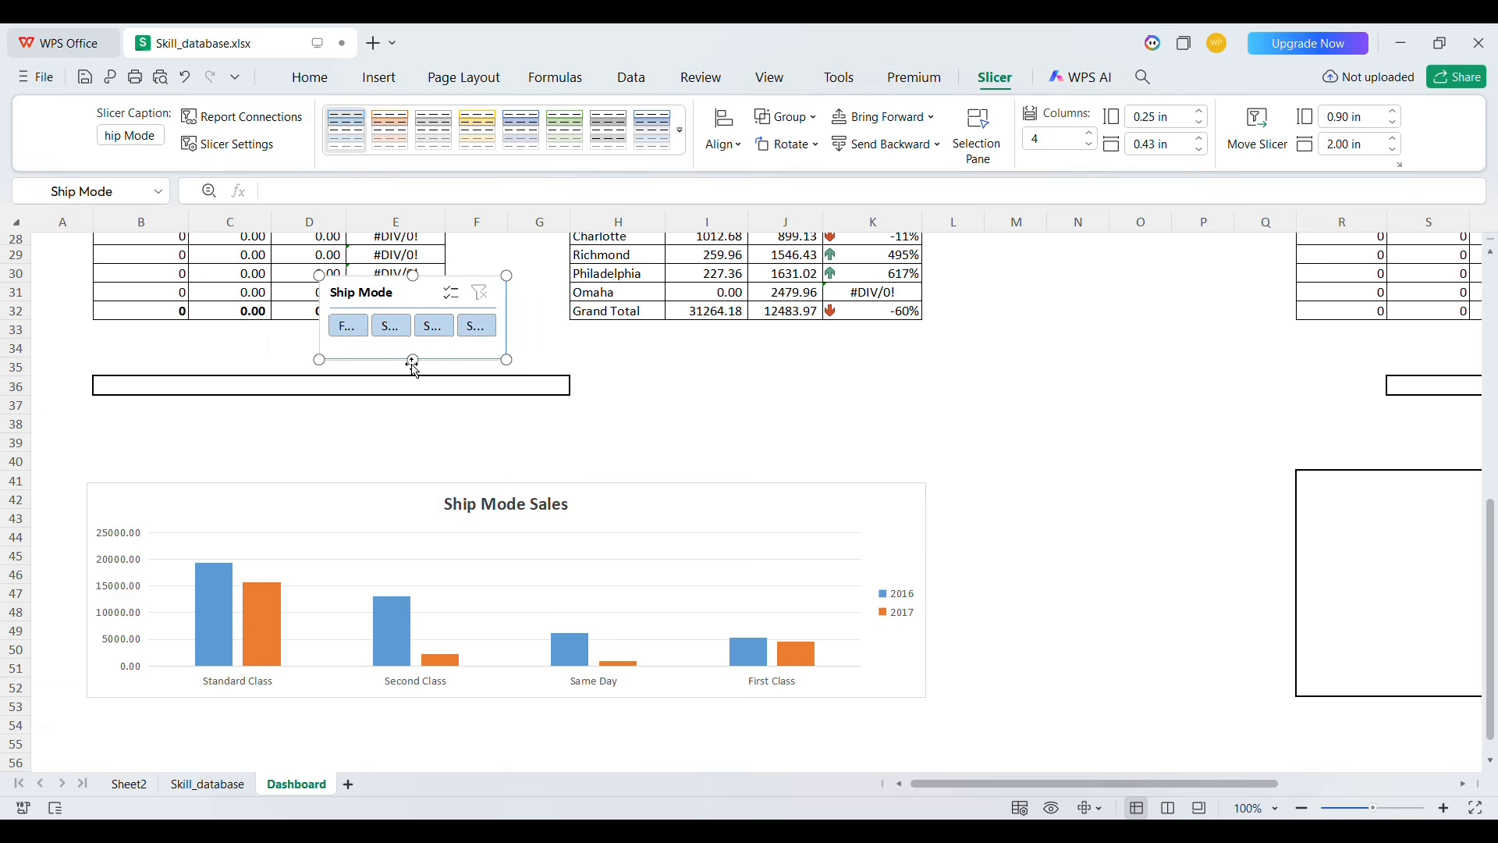
left_click_drag(517, 326, 753, 328)
left_click_drag(593, 306, 586, 384)
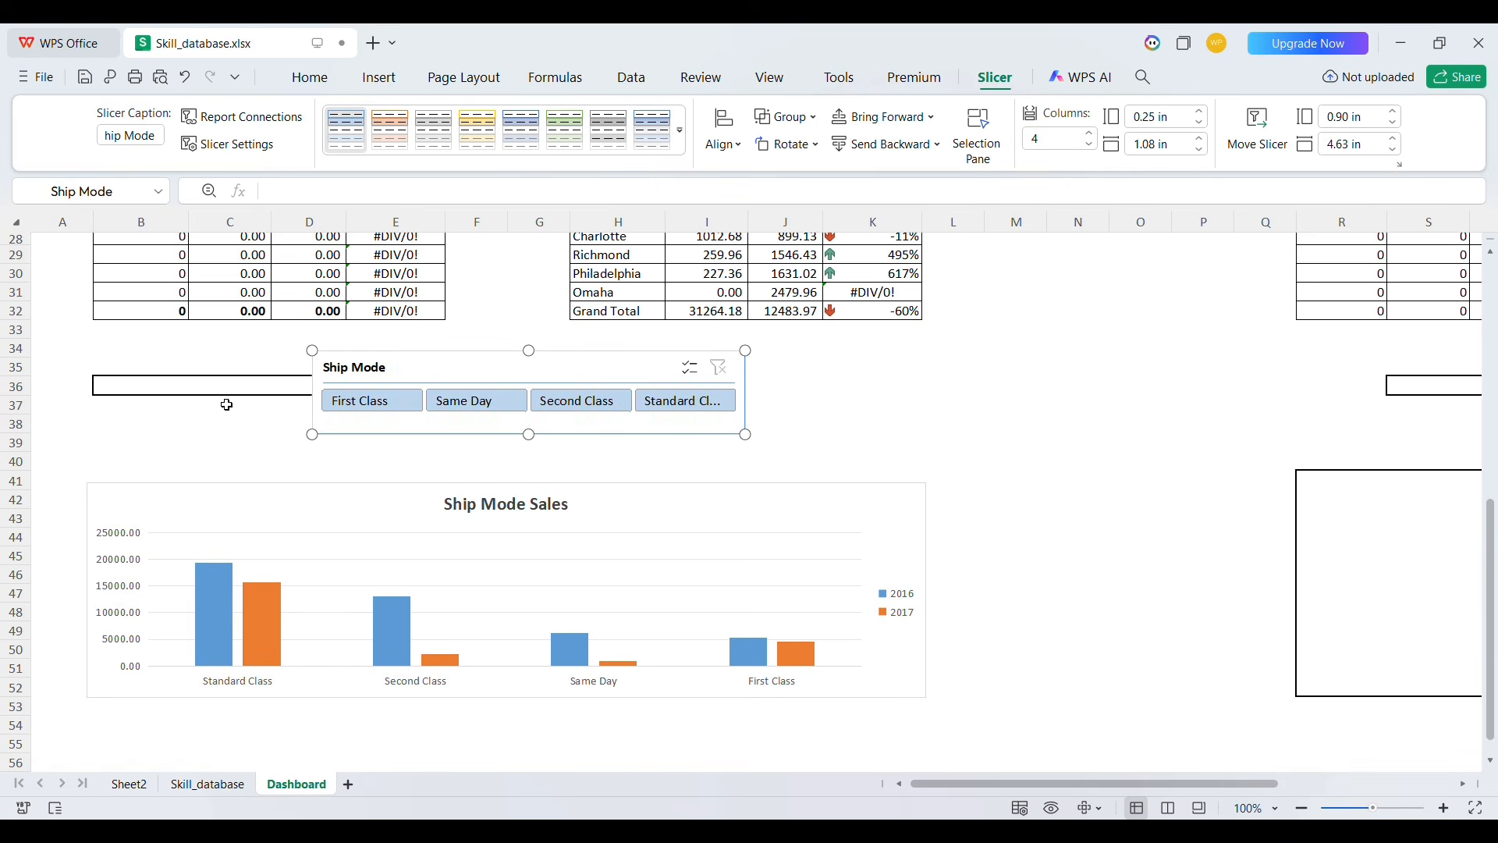
left_click(120, 387)
key("shift+Right")
key("shift+Right")
key("shift+Right")
key("shift+Right")
key("shift+Right")
key("shift+Right")
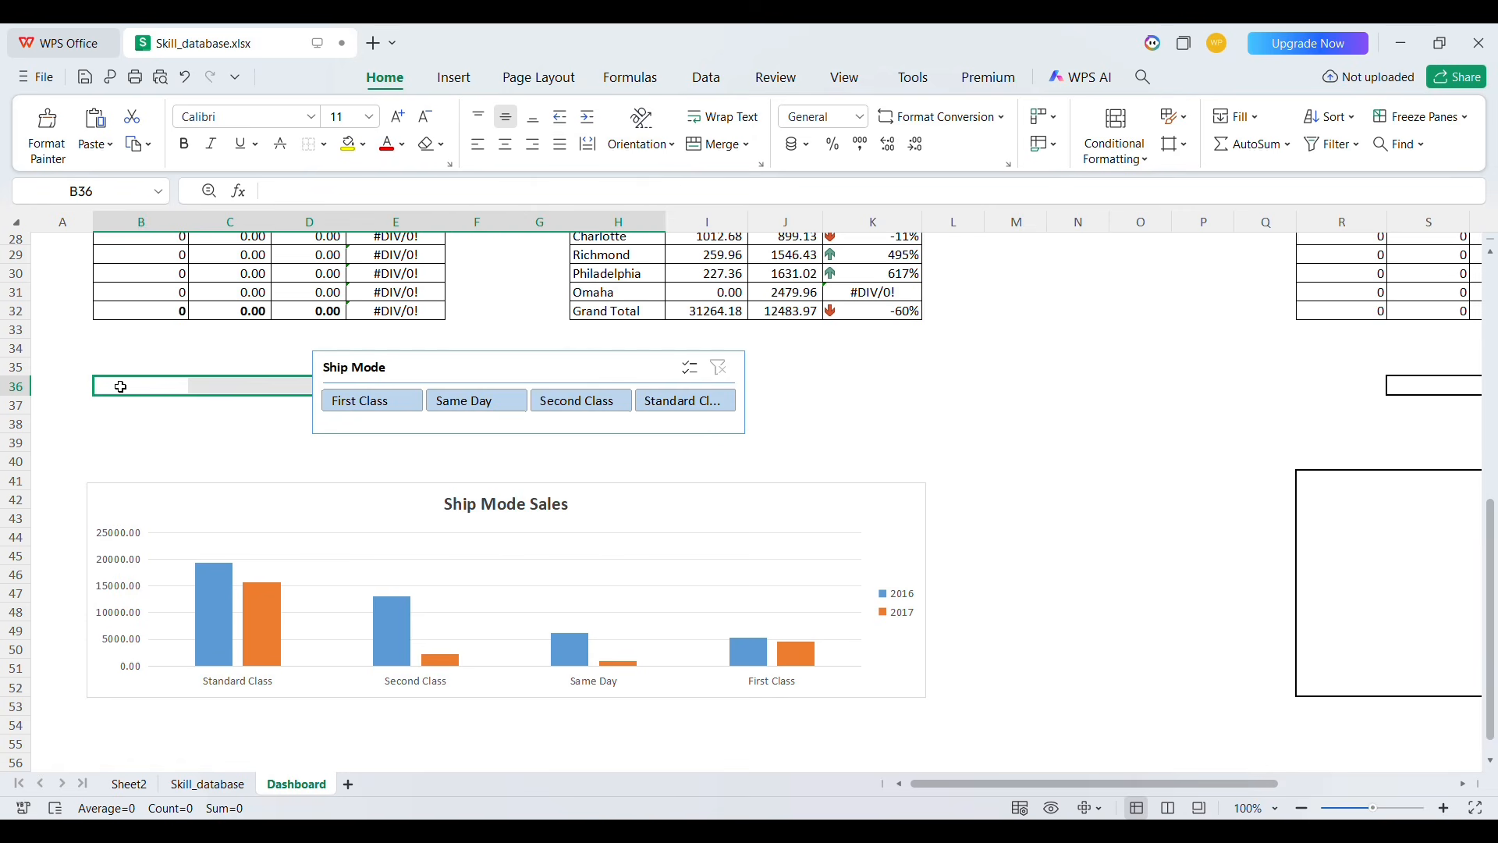
left_click(902, 411)
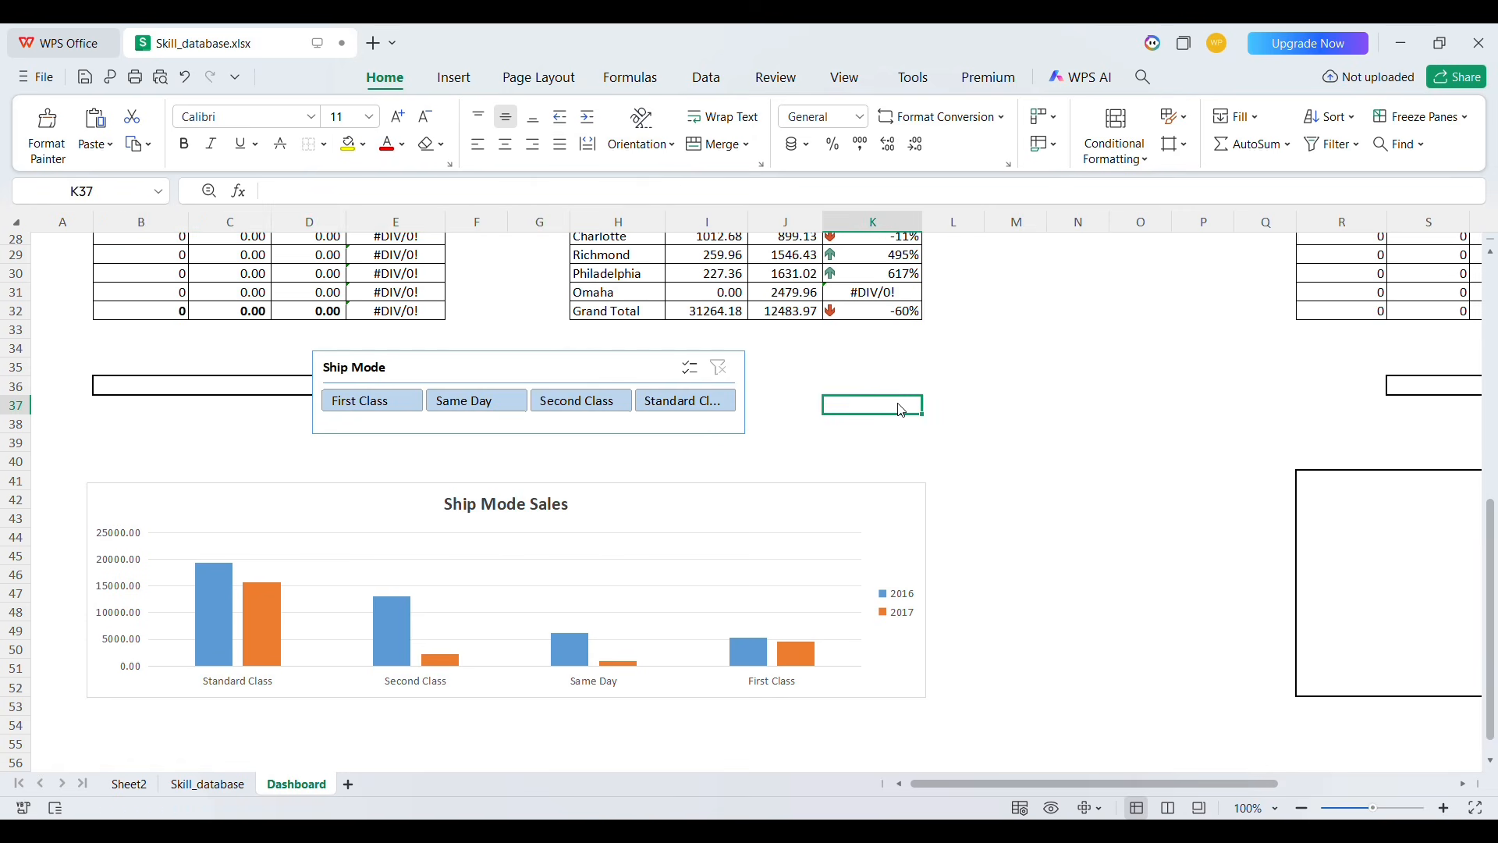
left_click(100, 390)
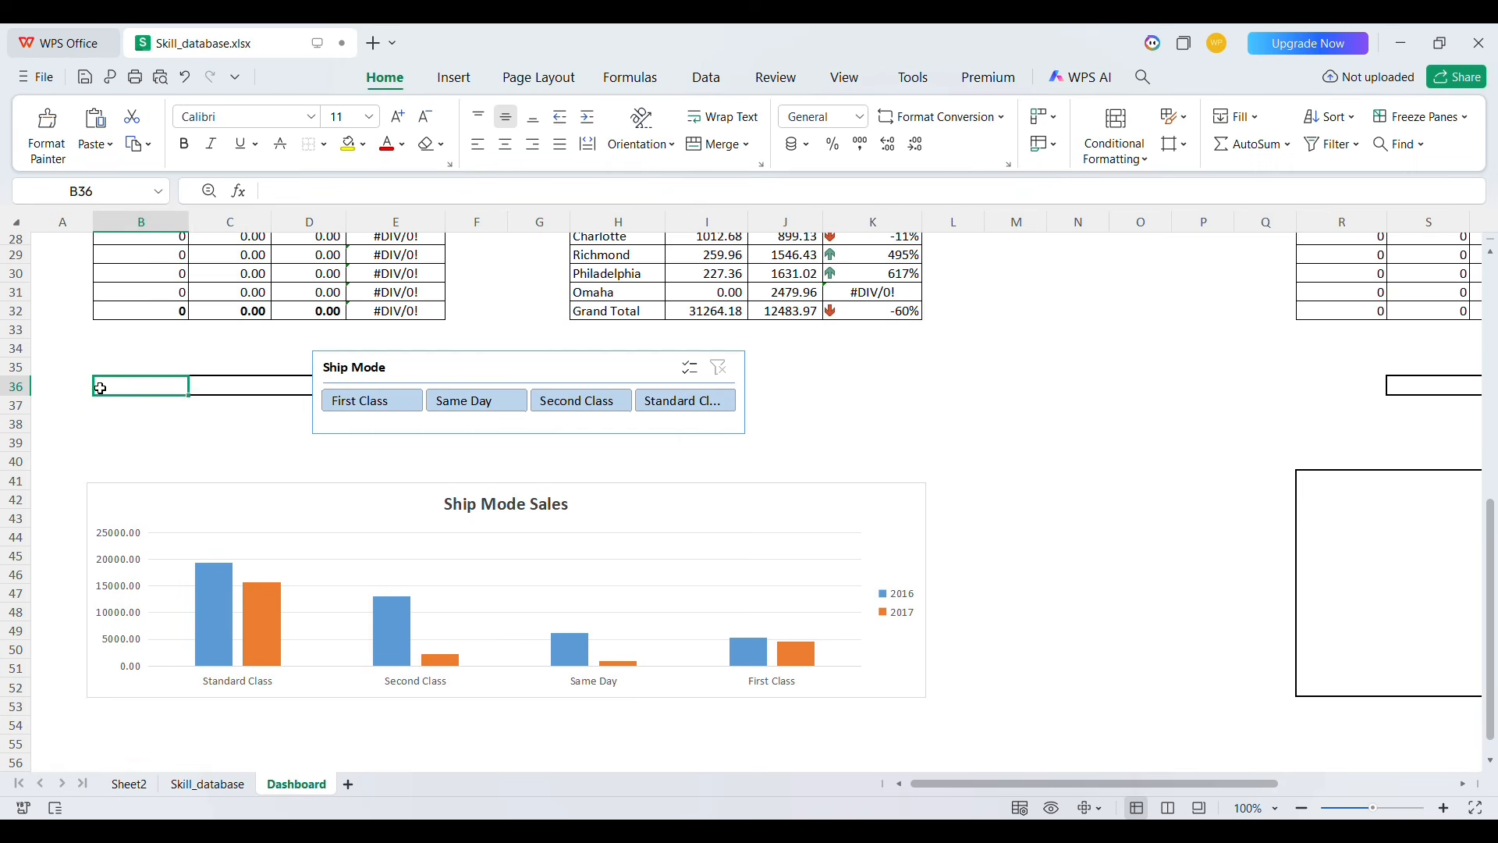
key("shift+Right")
key("shift+Right")
key("shift+Right")
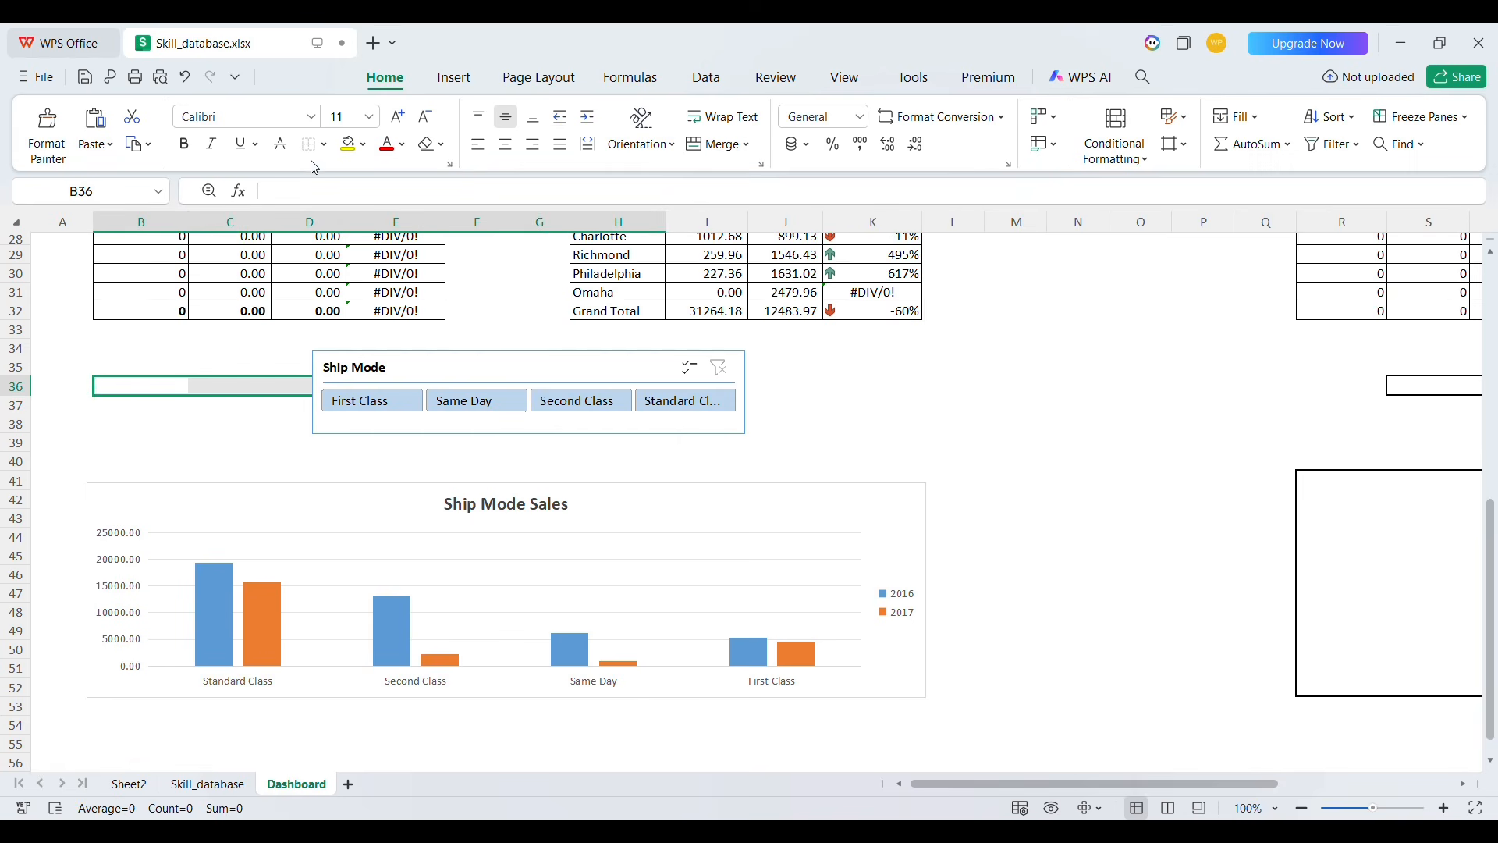
left_click(939, 394)
Test the Ship Mode slicer by filtering to Standard Class, then to Second Class
scroll(939, 394, "up", 1)
scroll(939, 394, "right", 2)
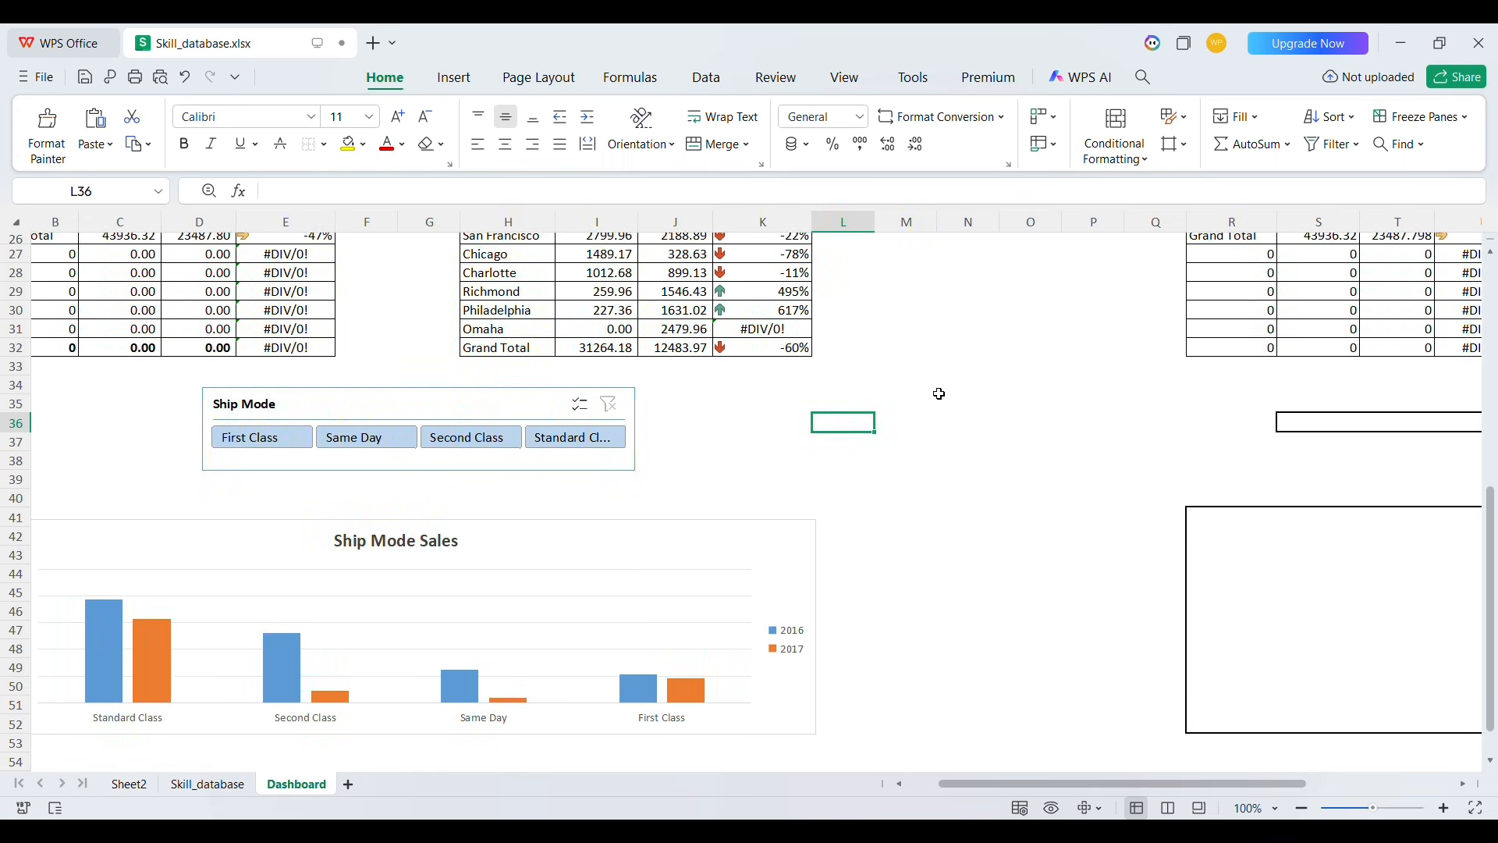
left_click(579, 447)
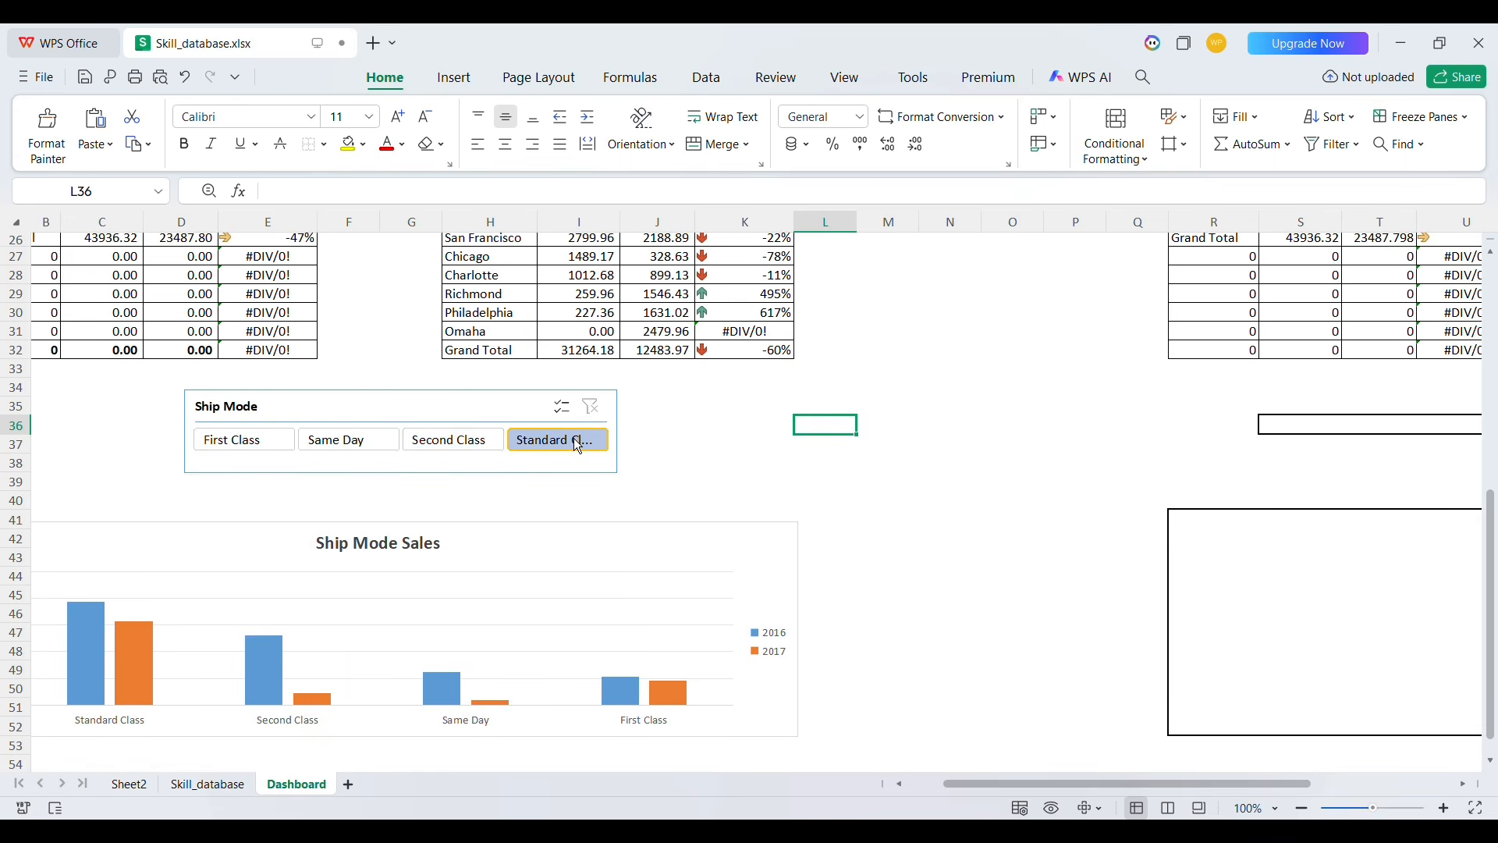
left_click(487, 445)
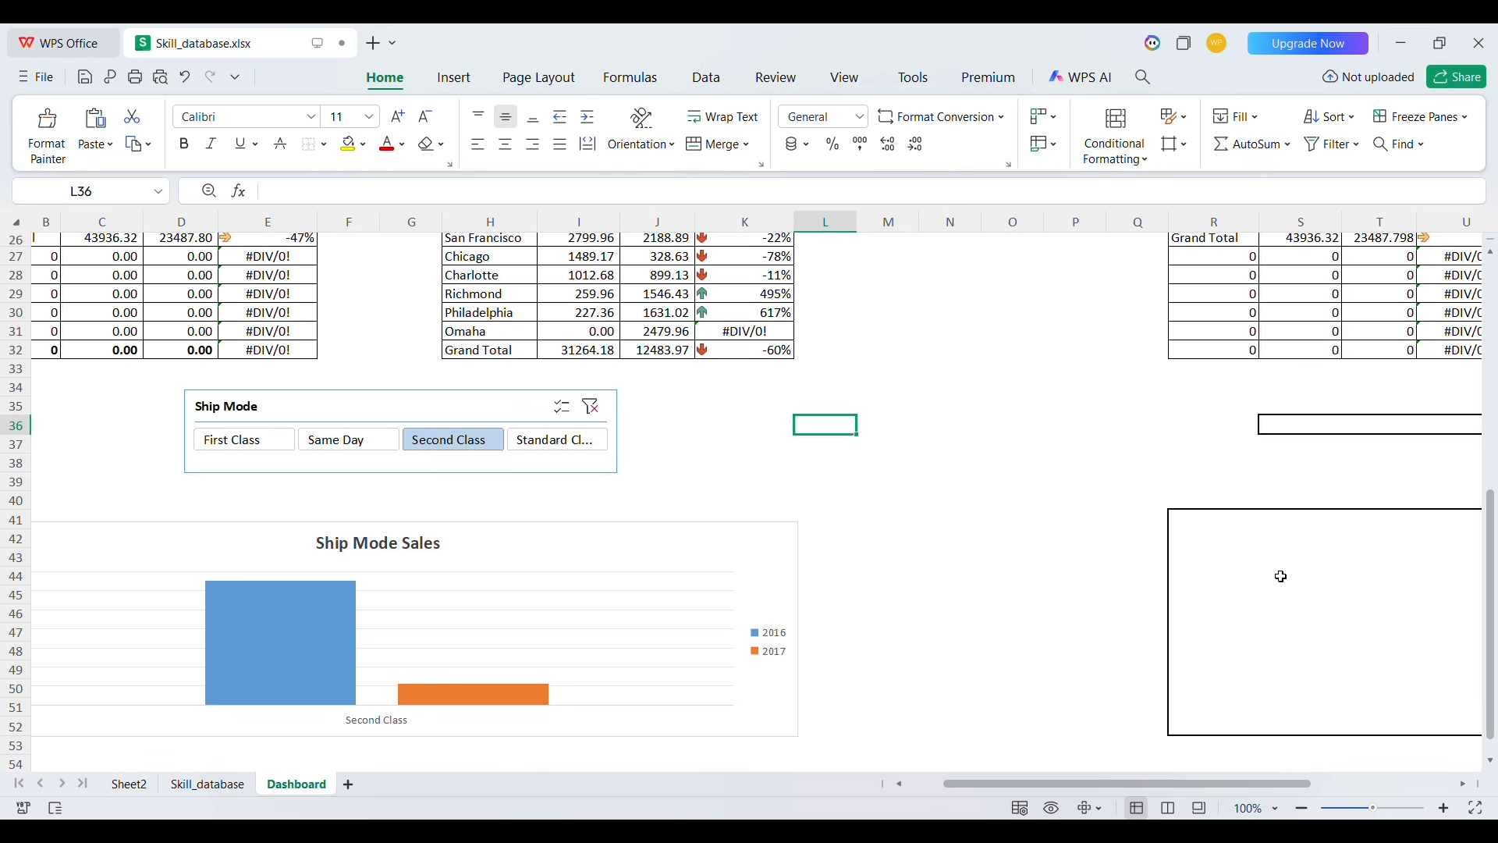
left_click(1166, 562)
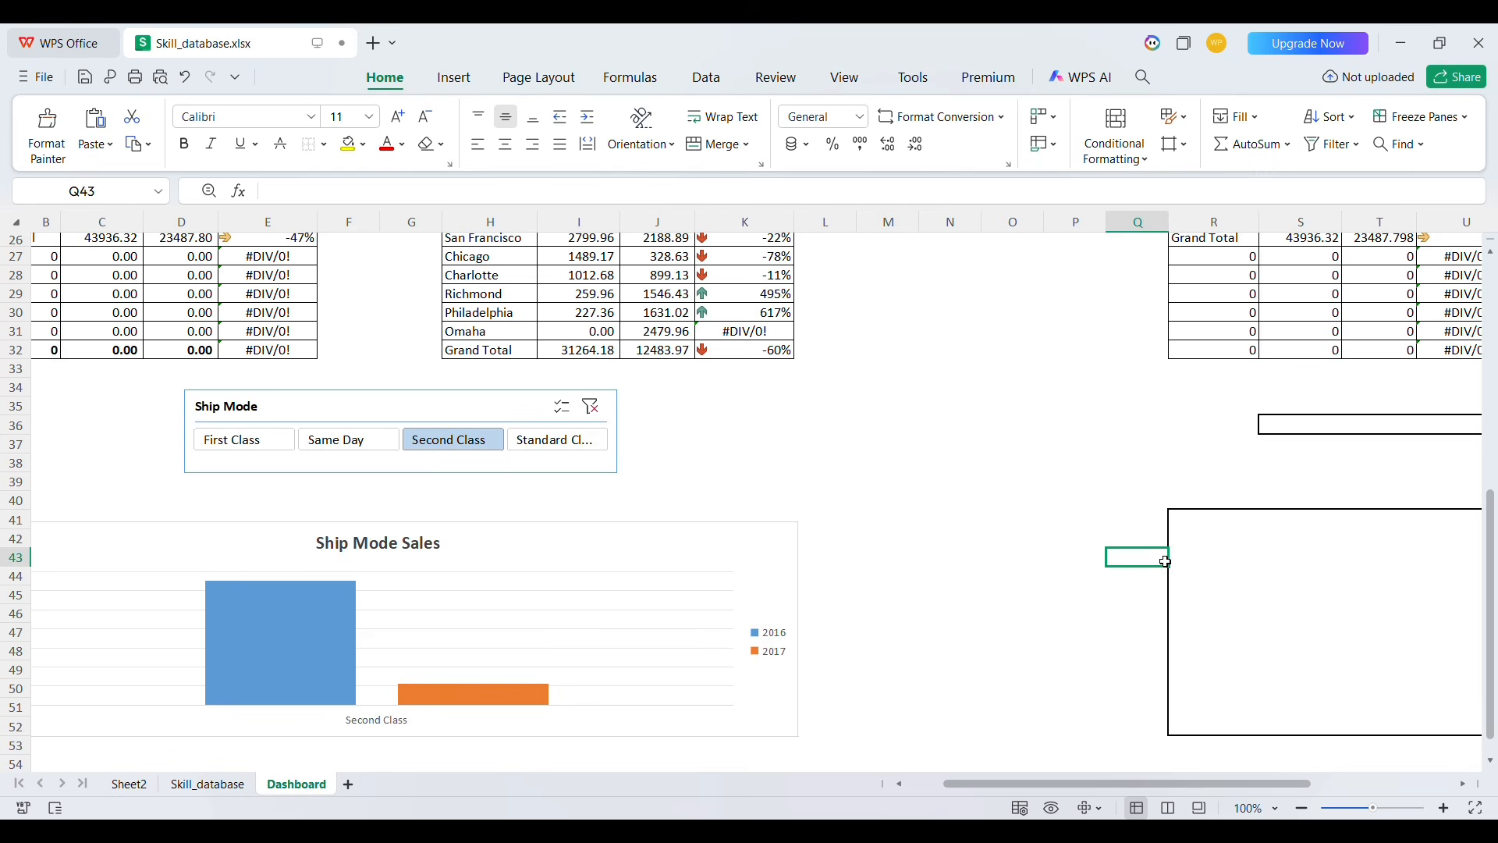
Copy the Ship Mode pivot table on Sheet2 and paste it at cell A51
left_click(130, 785)
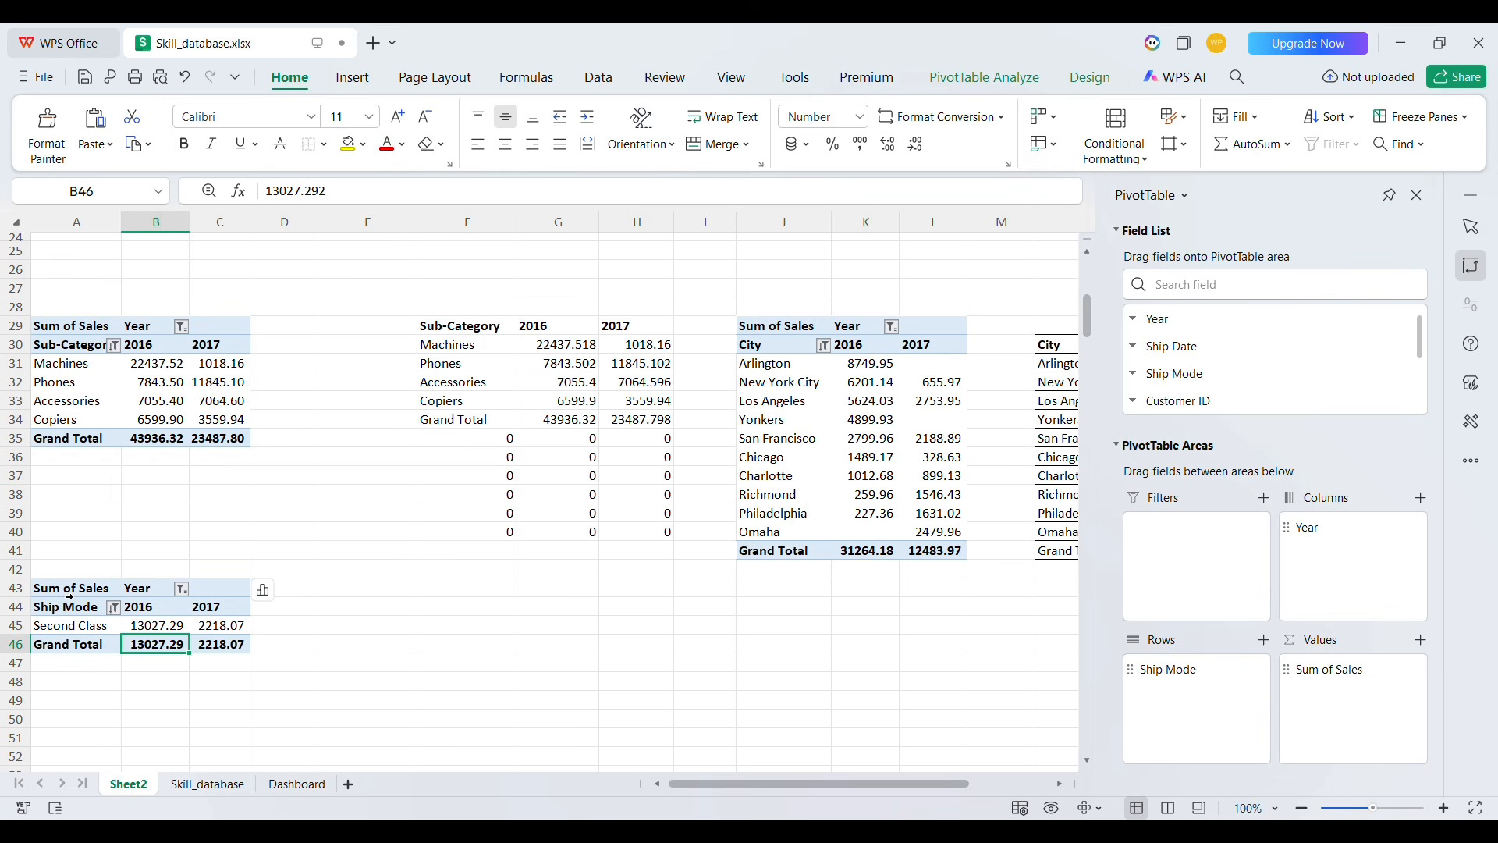
scroll(250, 561, "down", 1)
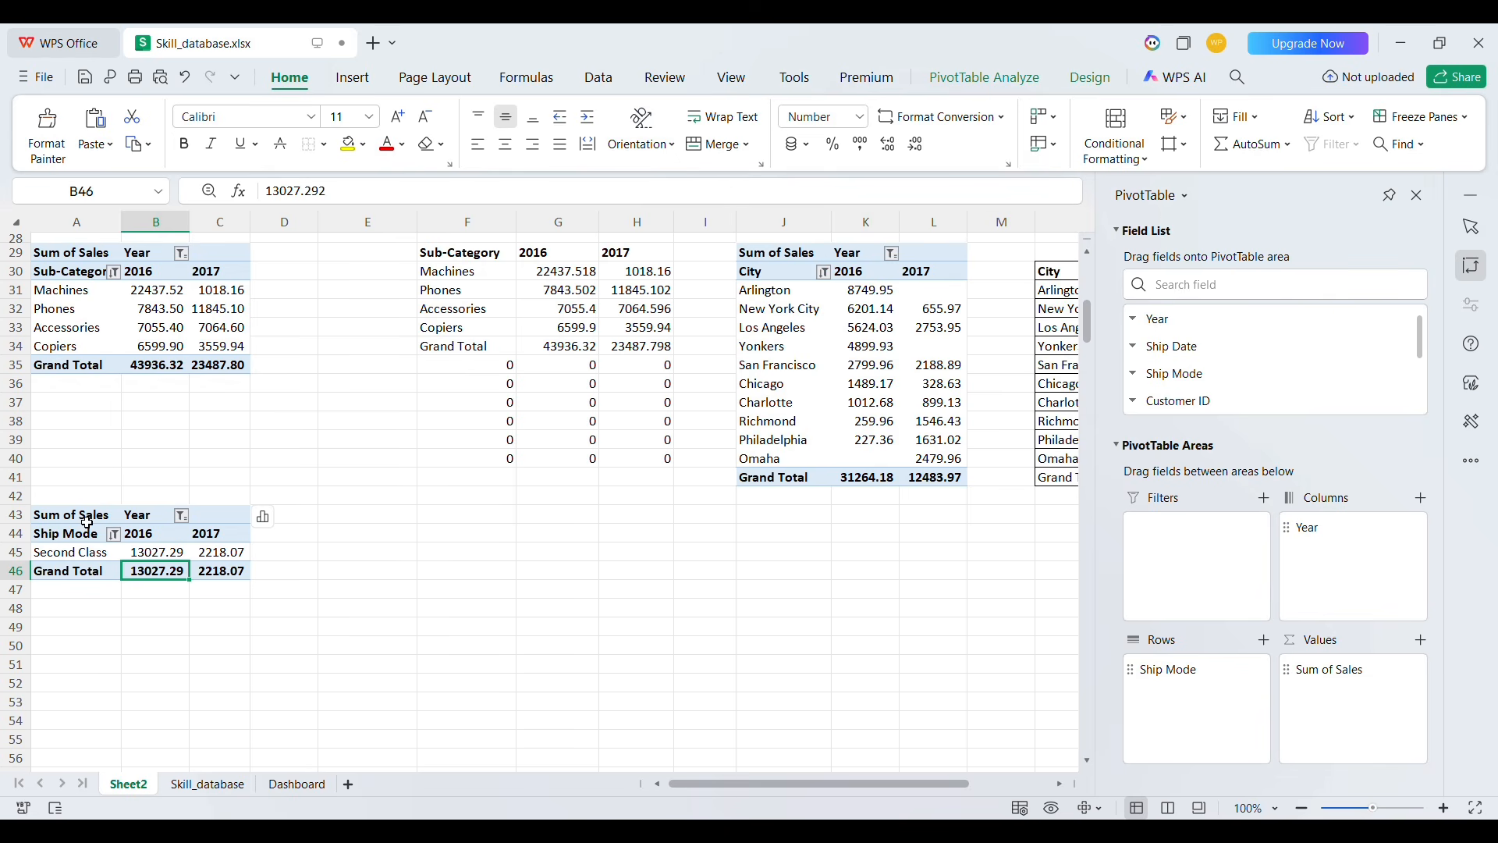
left_click_drag(87, 522, 238, 569)
key("ctrl+c")
left_click(84, 665)
key("ctrl+v")
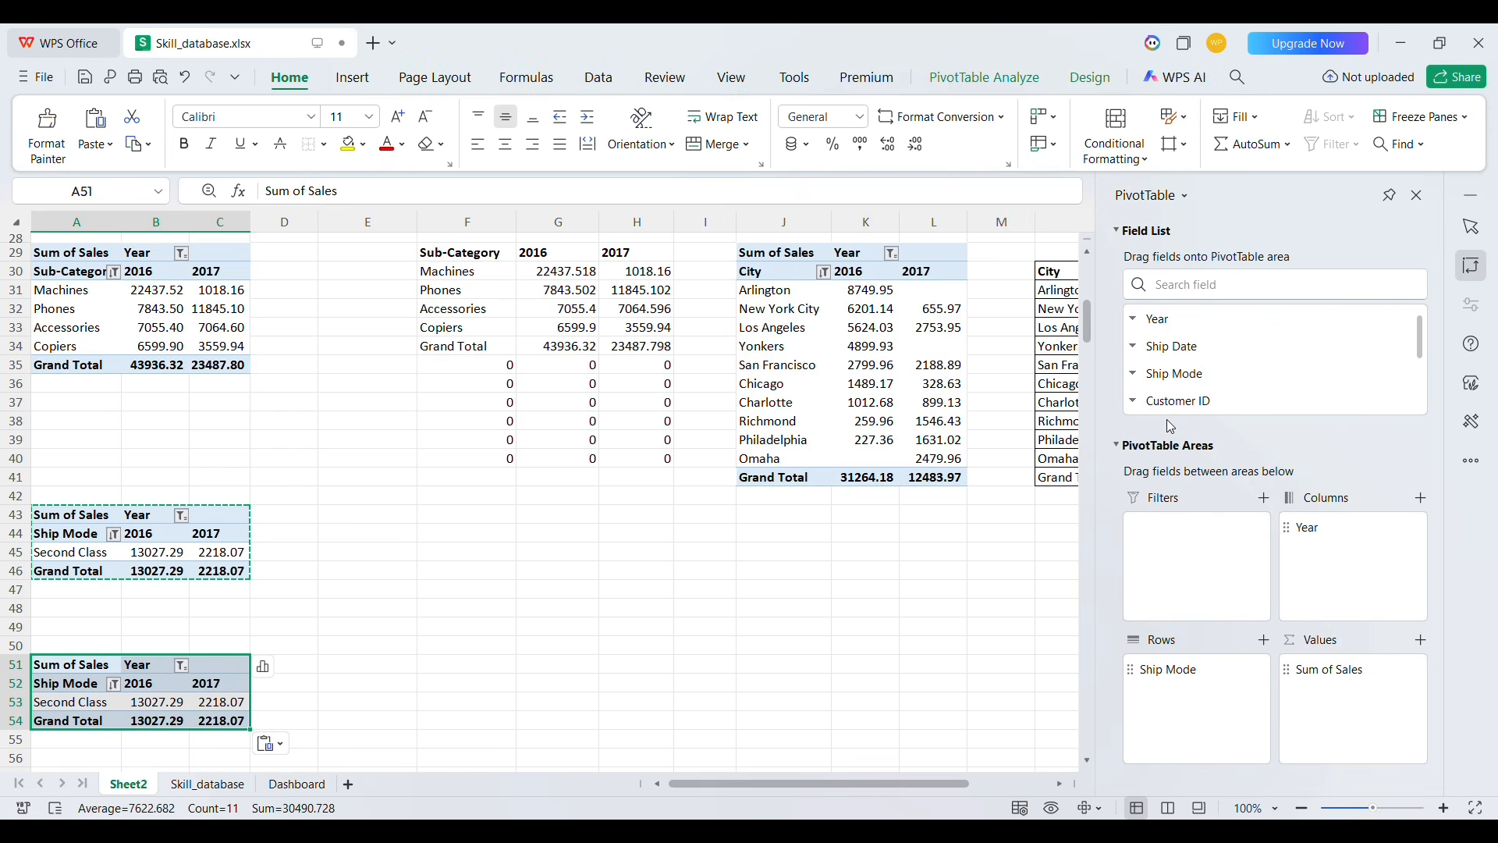
In the copied pivot table, add State to the rows and remove Ship Mode from the rows
left_click(1174, 289)
type("sta")
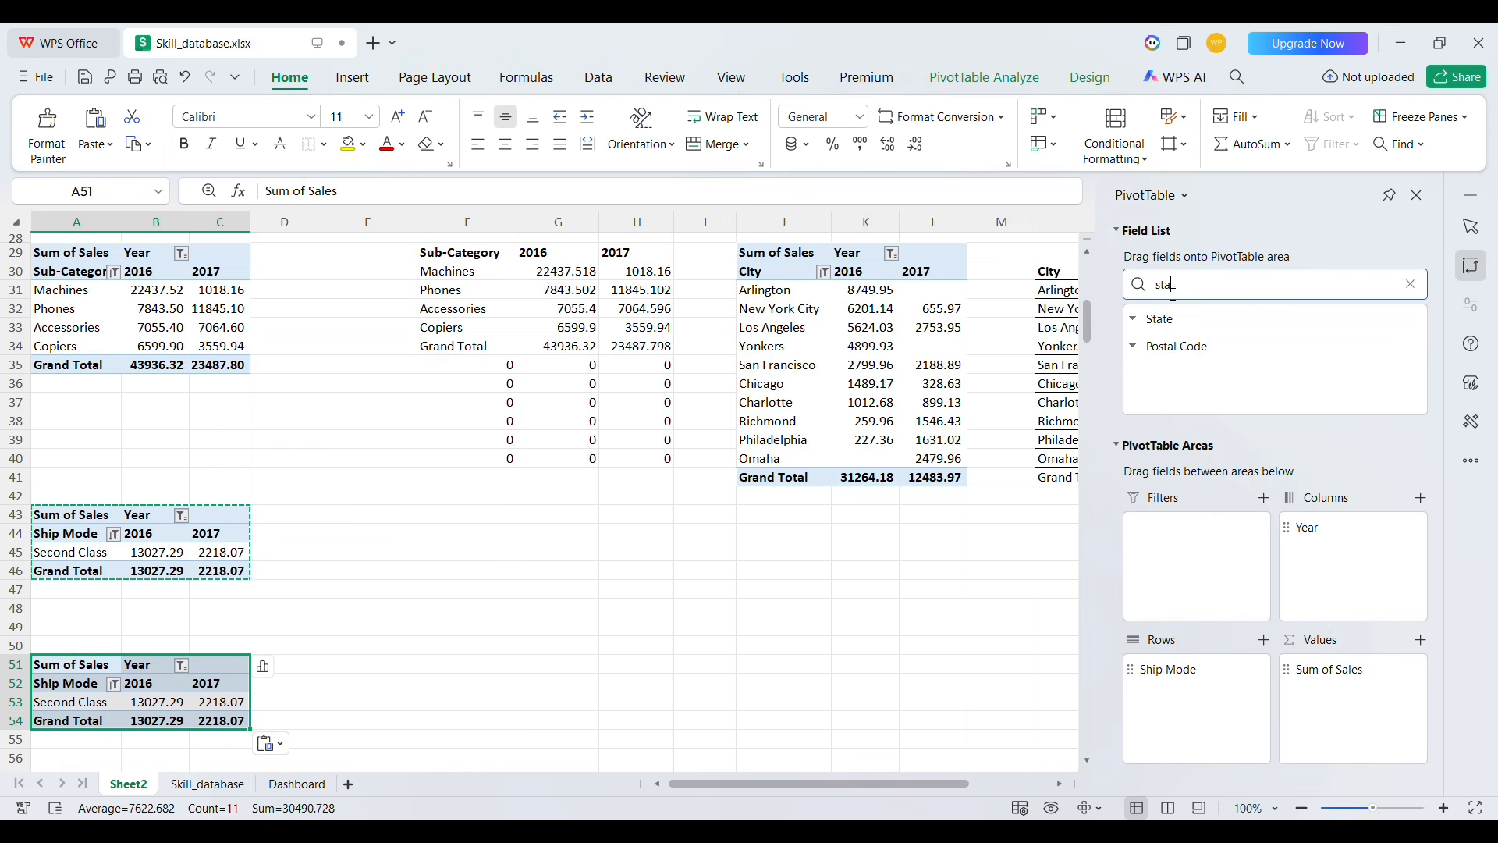
left_click_drag(1165, 334, 1189, 742)
scroll(560, 654, "down", 8)
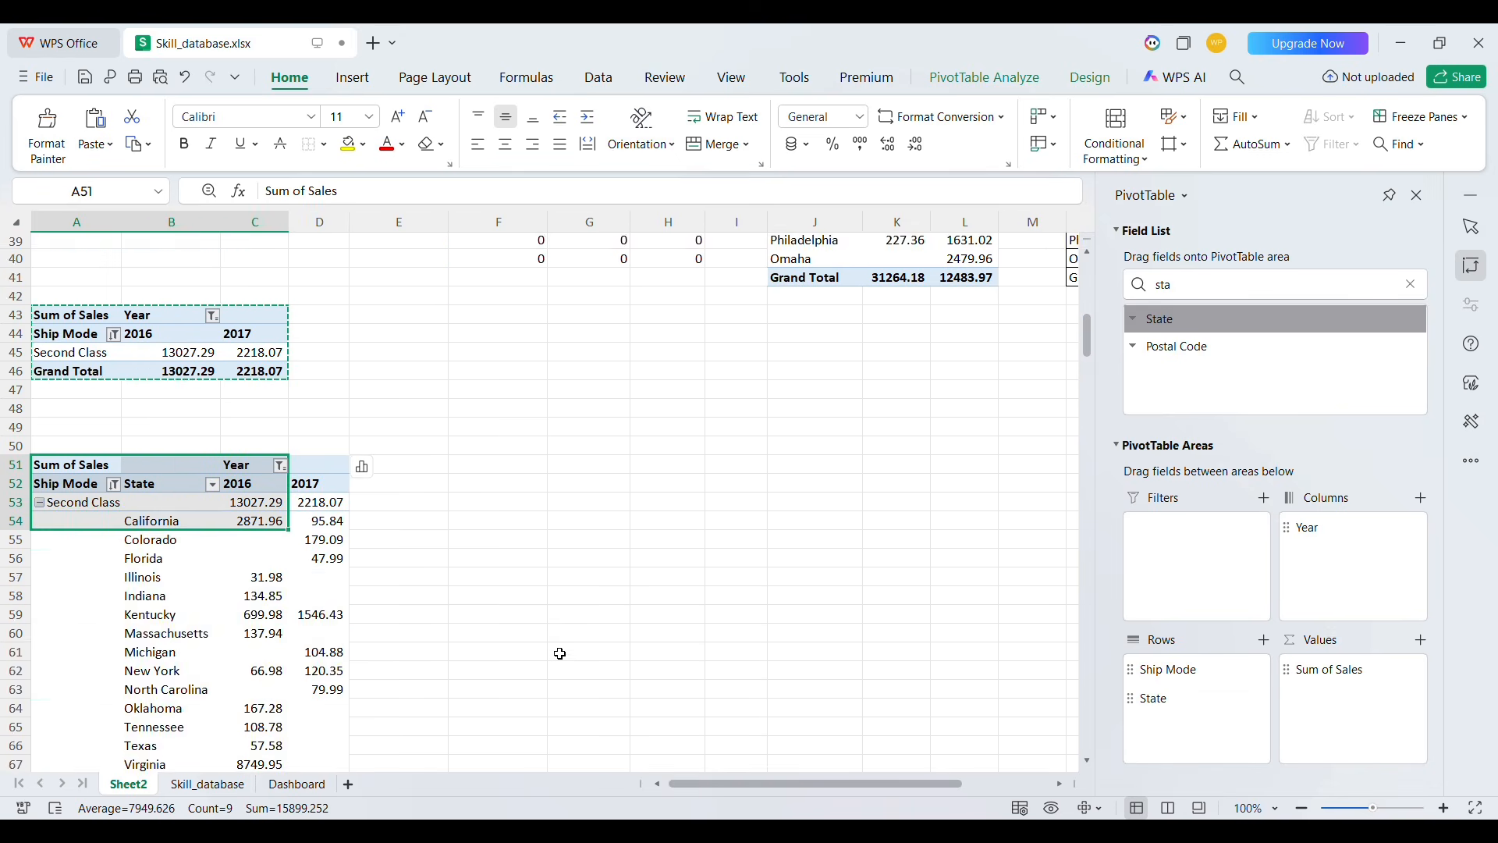
scroll(560, 654, "up", 5)
scroll(560, 654, "up", 1)
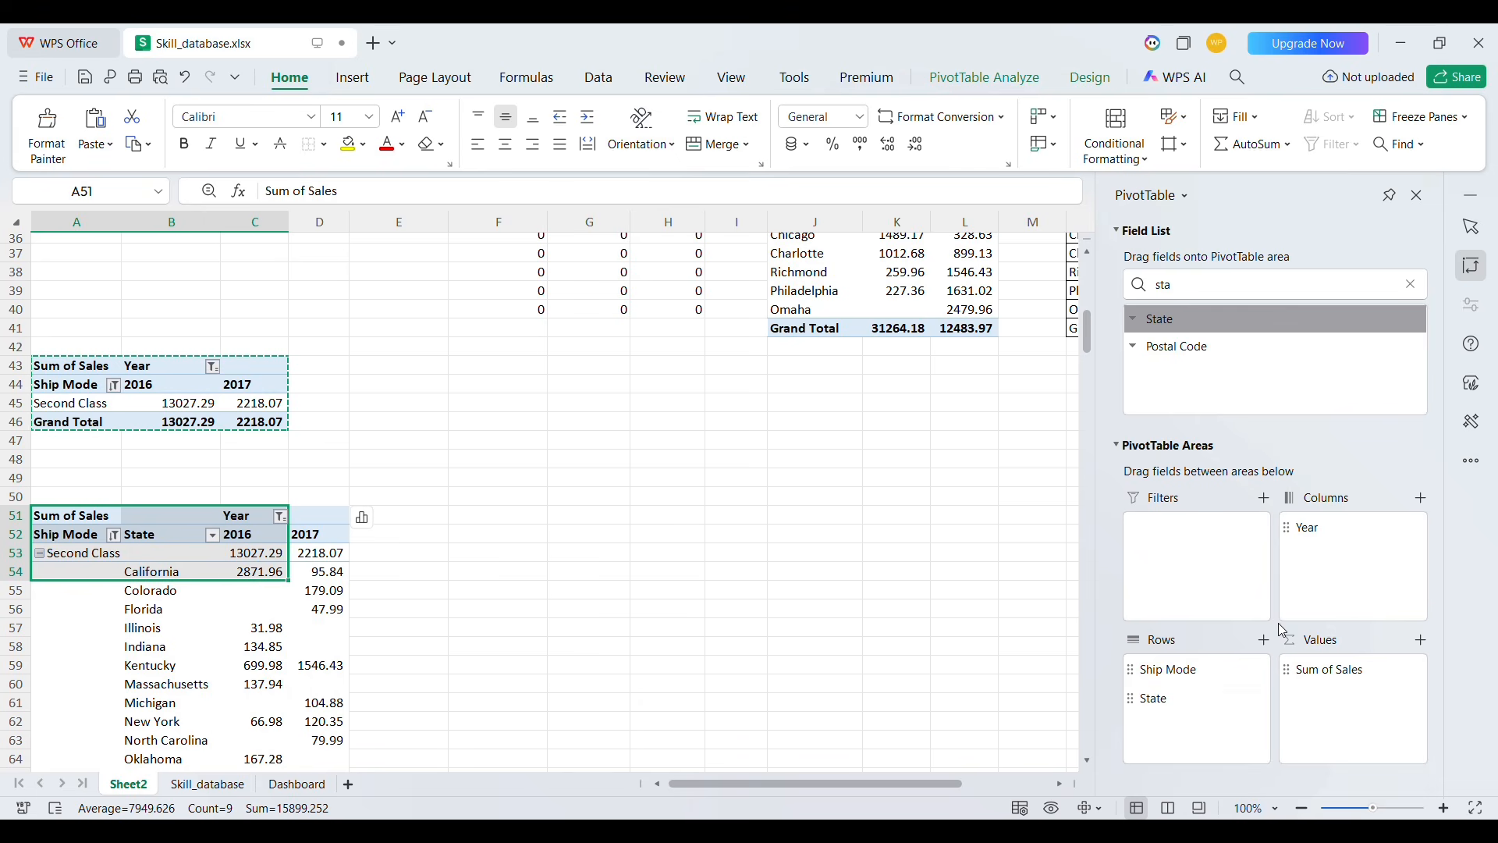
left_click_drag(1260, 675, 1308, 614)
Sort the states by 2016 sales in descending order and keep only the top 5 states
left_click(184, 650)
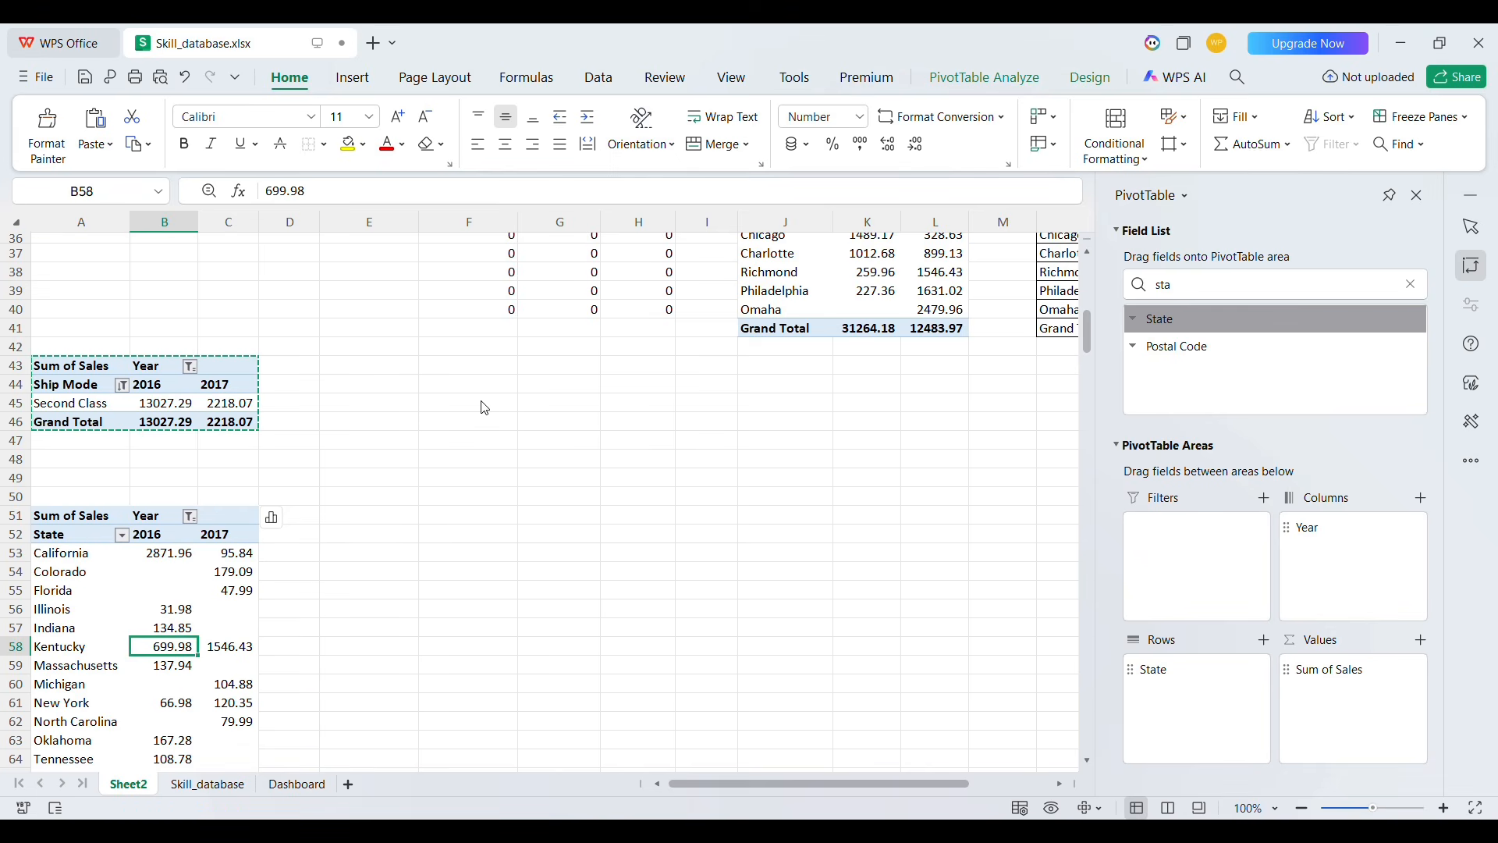
left_click(155, 592)
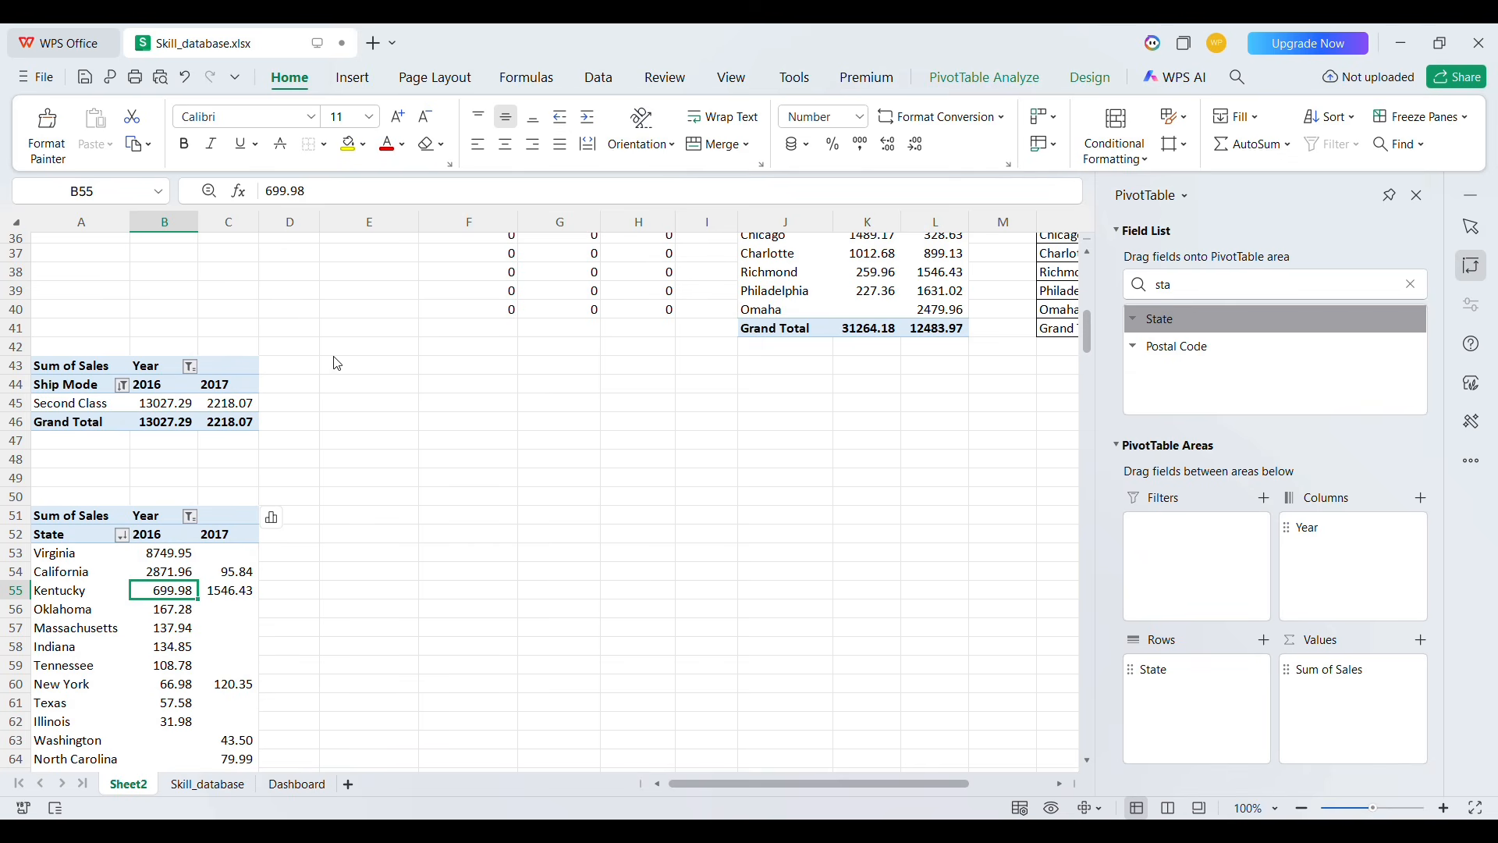
left_click(99, 649)
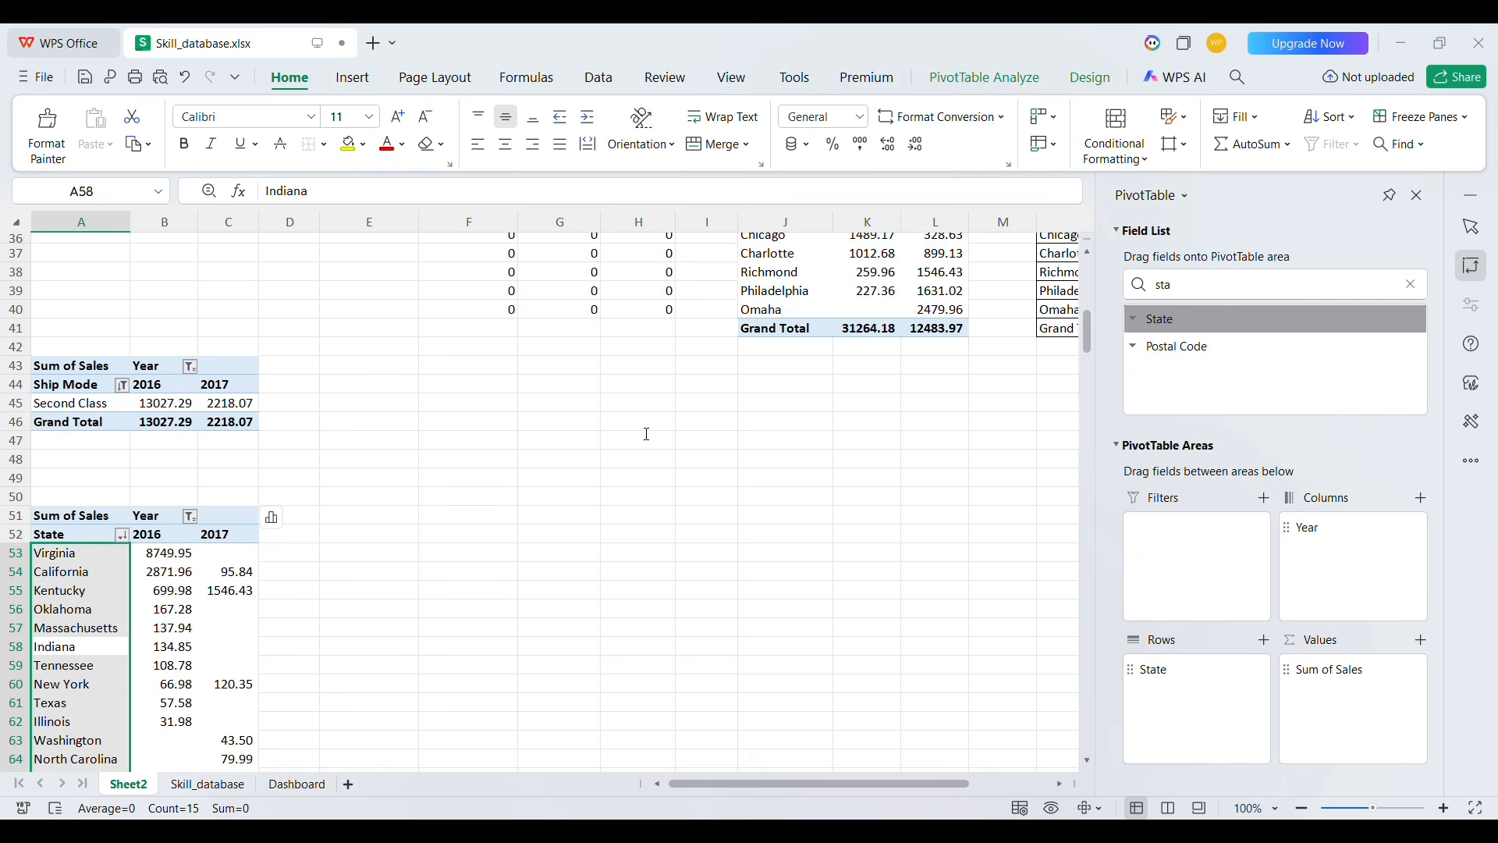
key("Return")
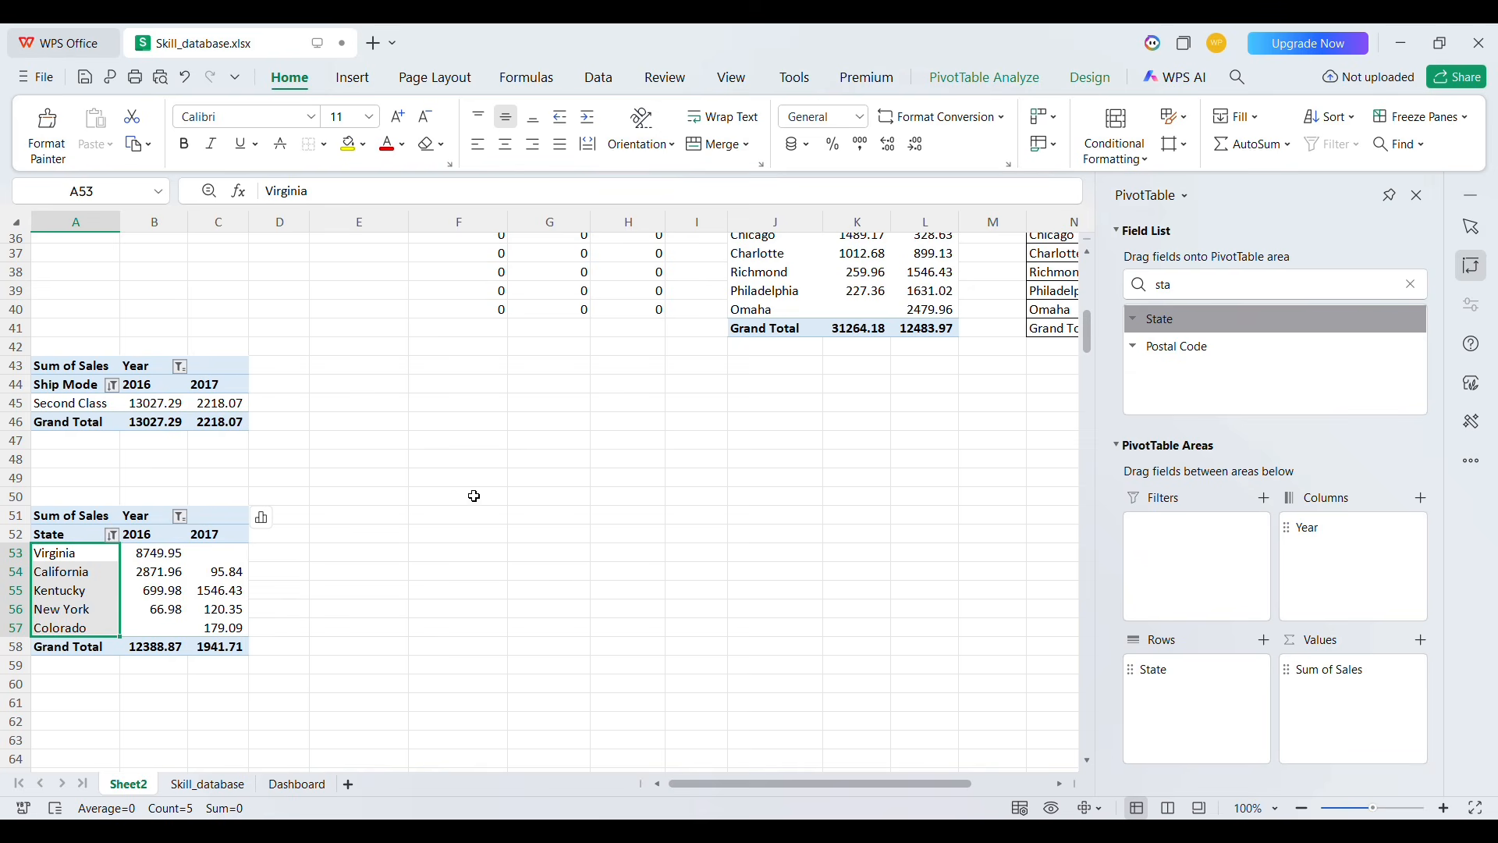
Insert a PivotChart from the state pivot table, hiding its field buttons and adding a chart title
key("ctrl+a")
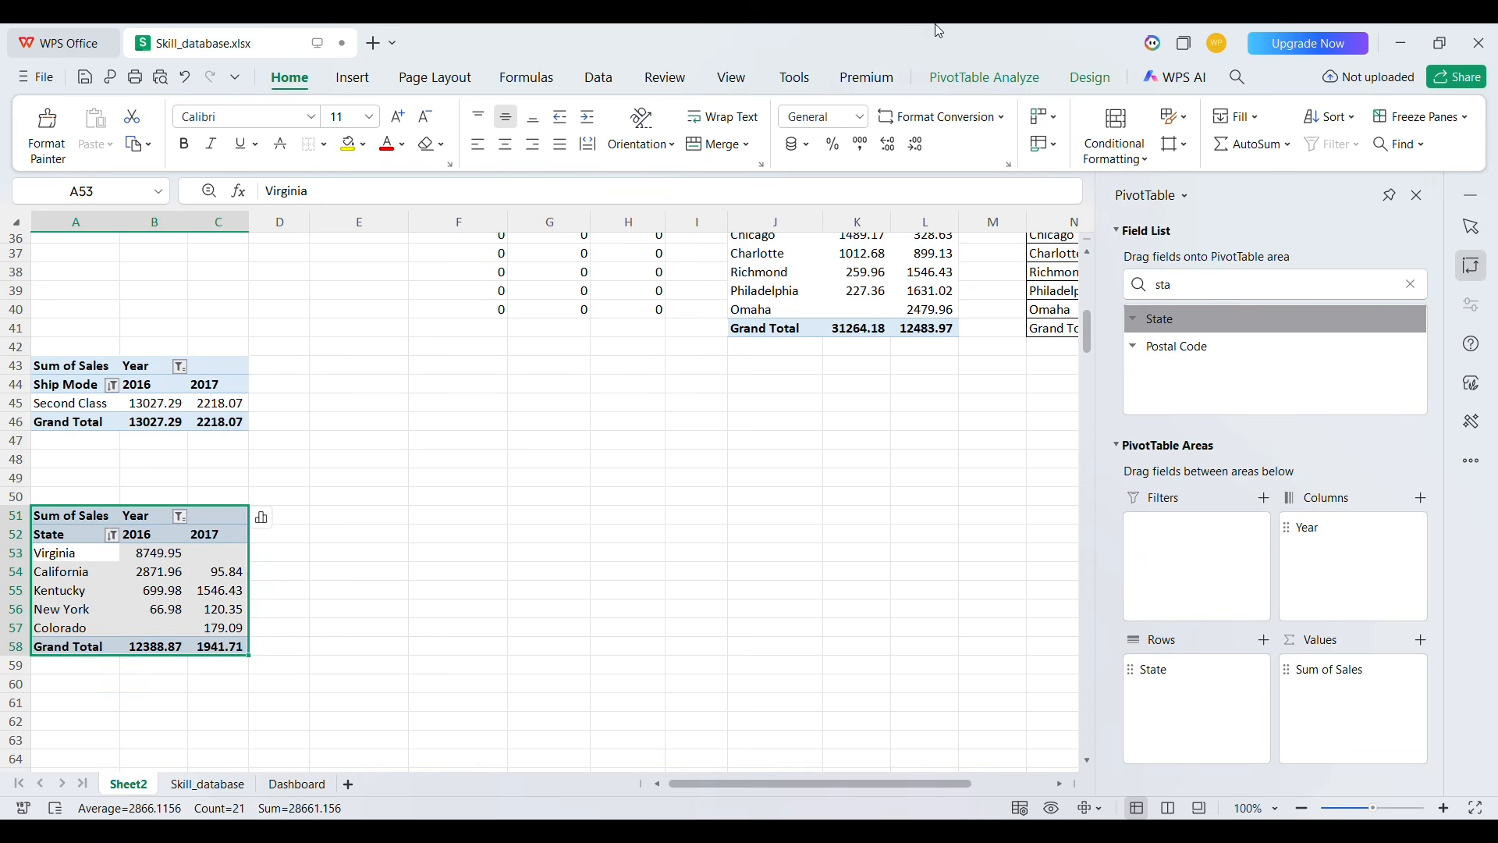
left_click(977, 75)
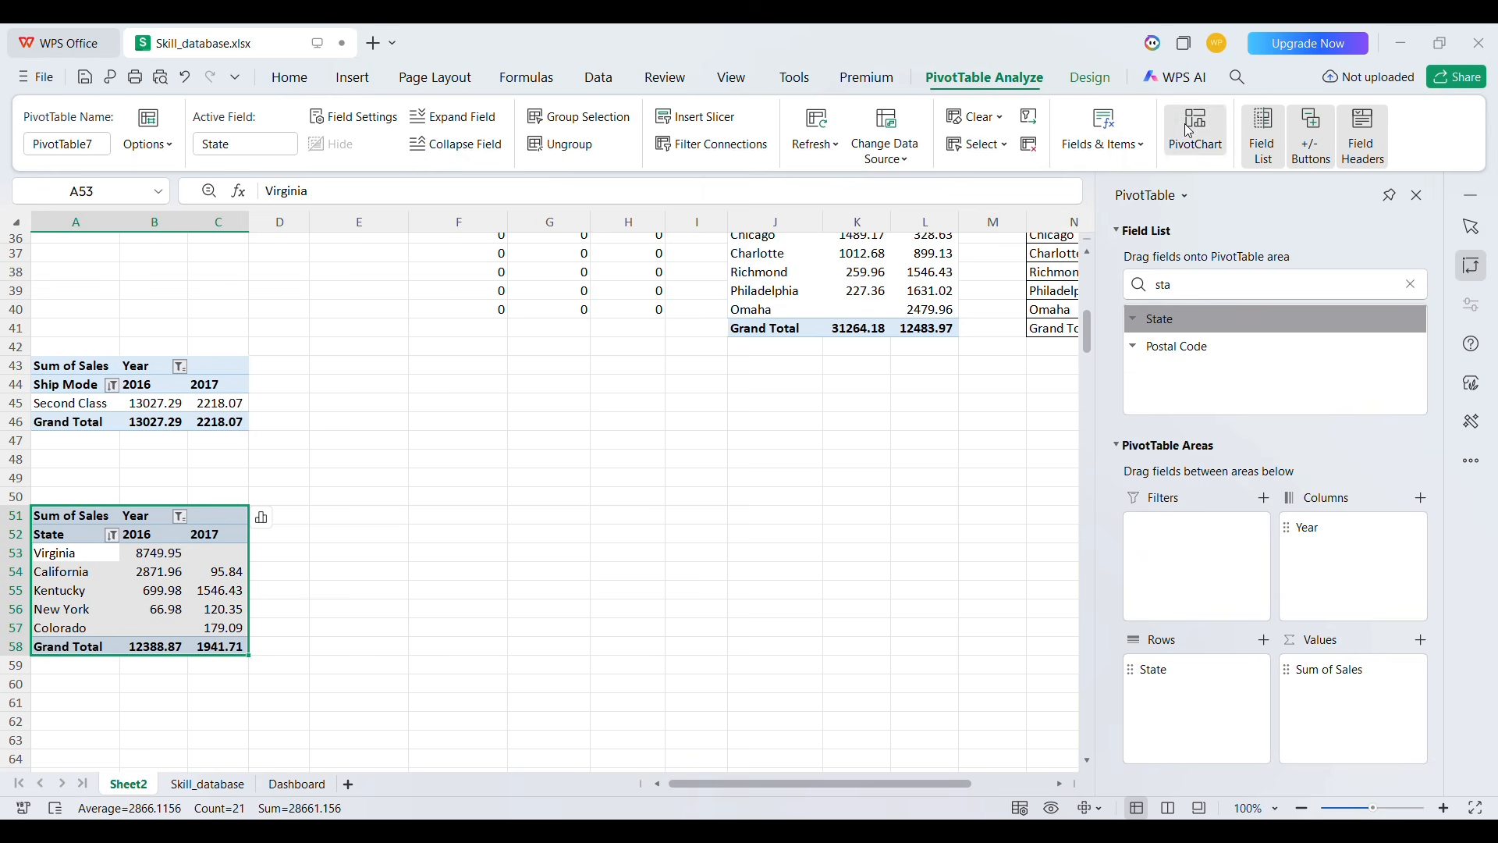
left_click(621, 235)
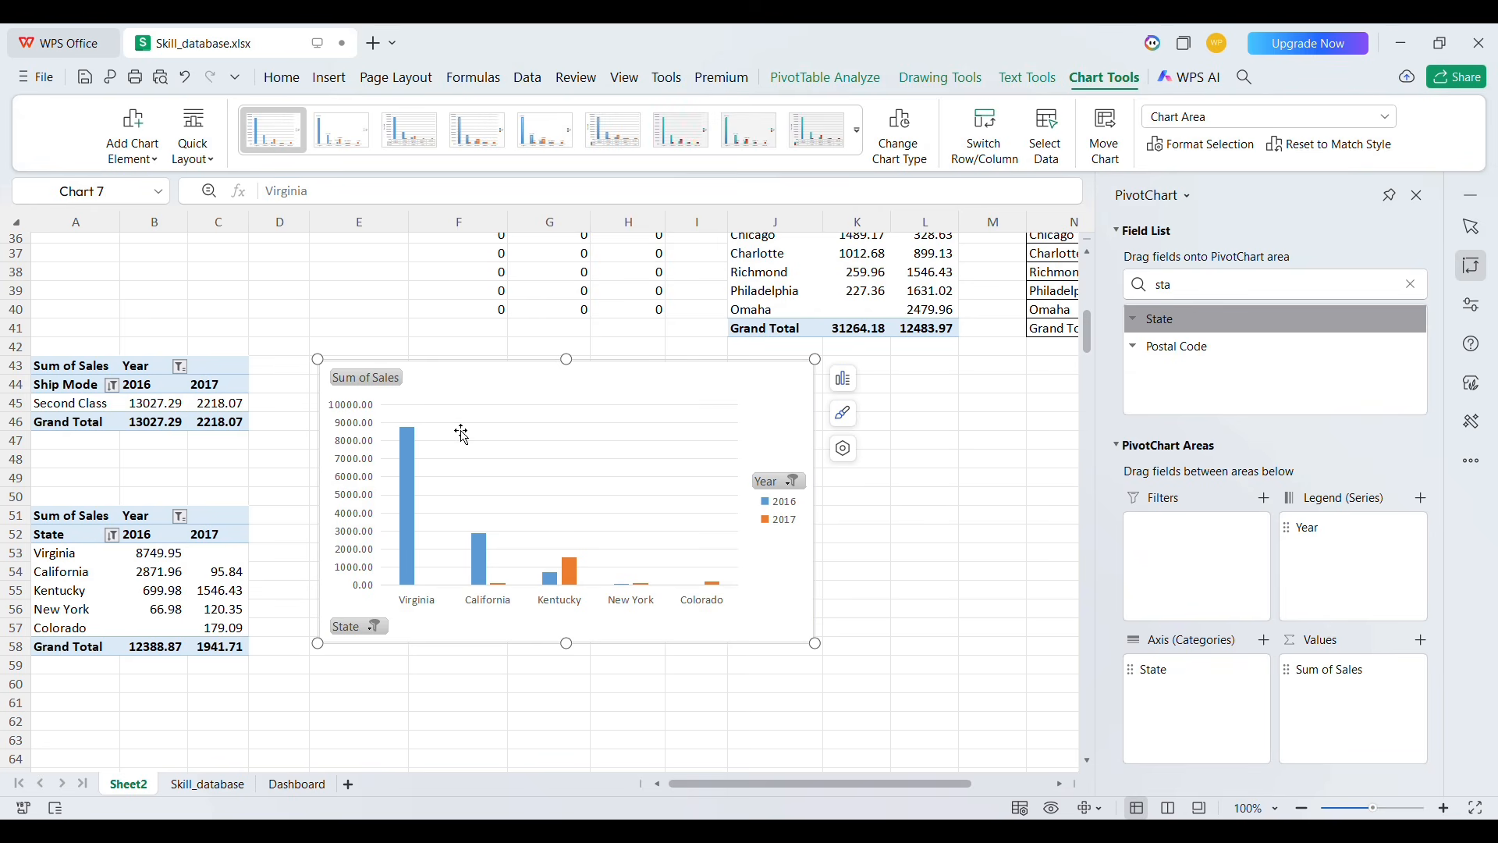
right_click(373, 377)
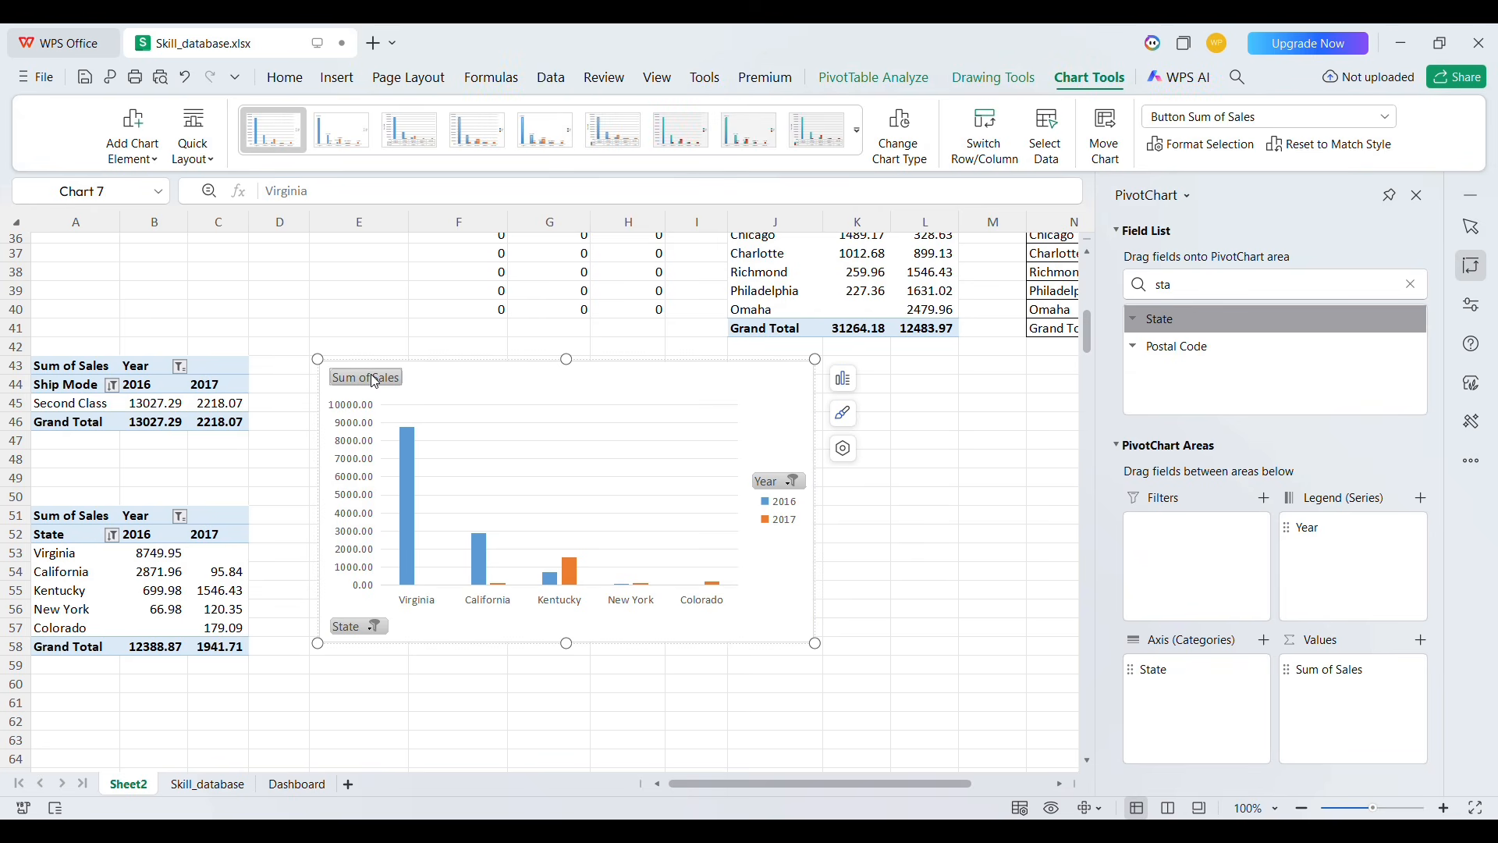
left_click(446, 380)
left_click(847, 378)
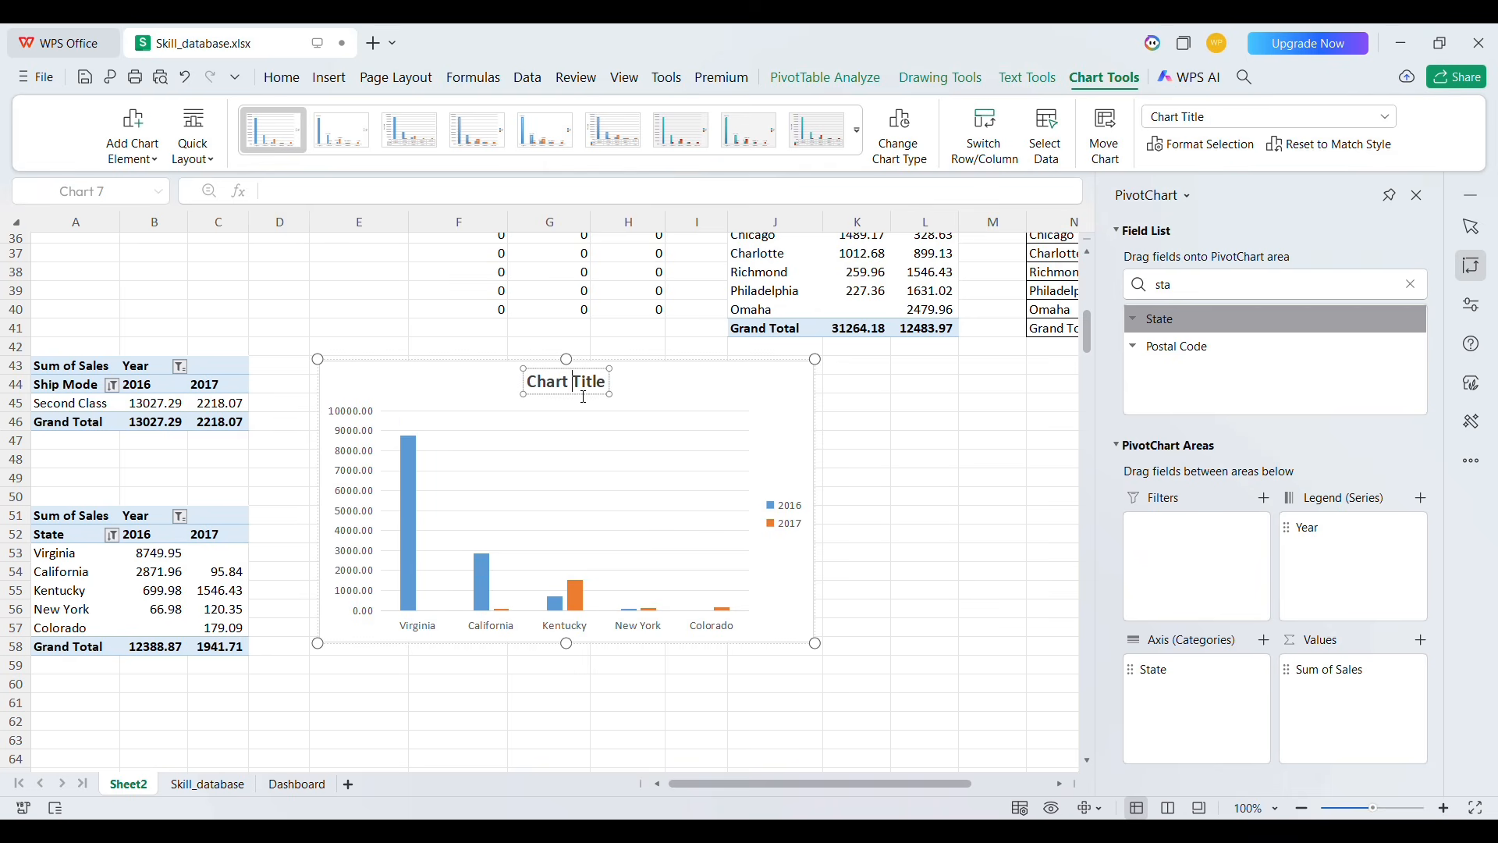
Rename the chart title to State - Sales
double_click(583, 389)
triple_click(583, 395)
type("S")
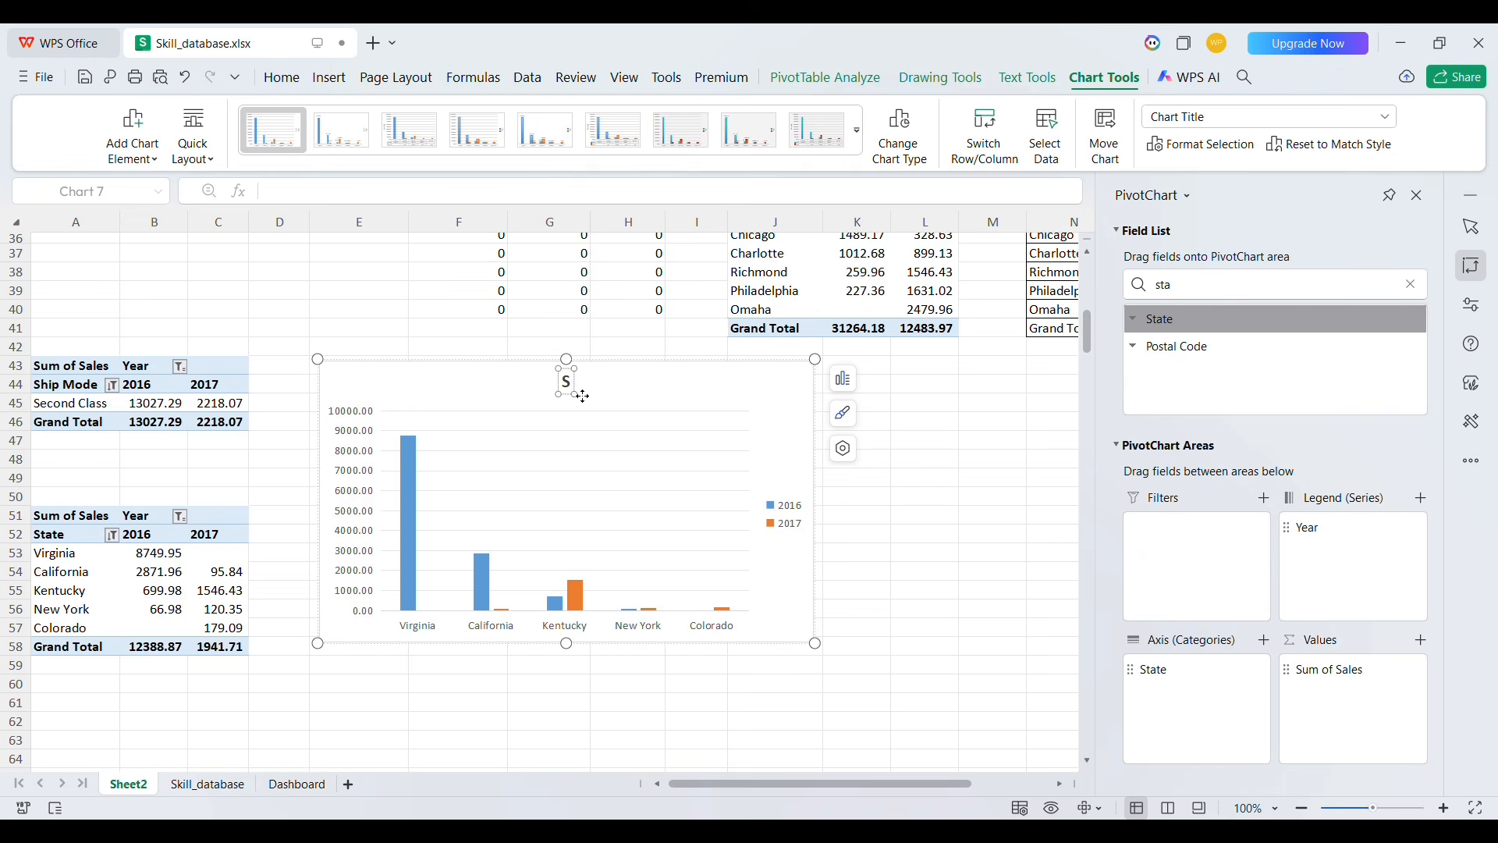
type("atet")
type("tate - Sal")
type("es")
left_click(682, 381)
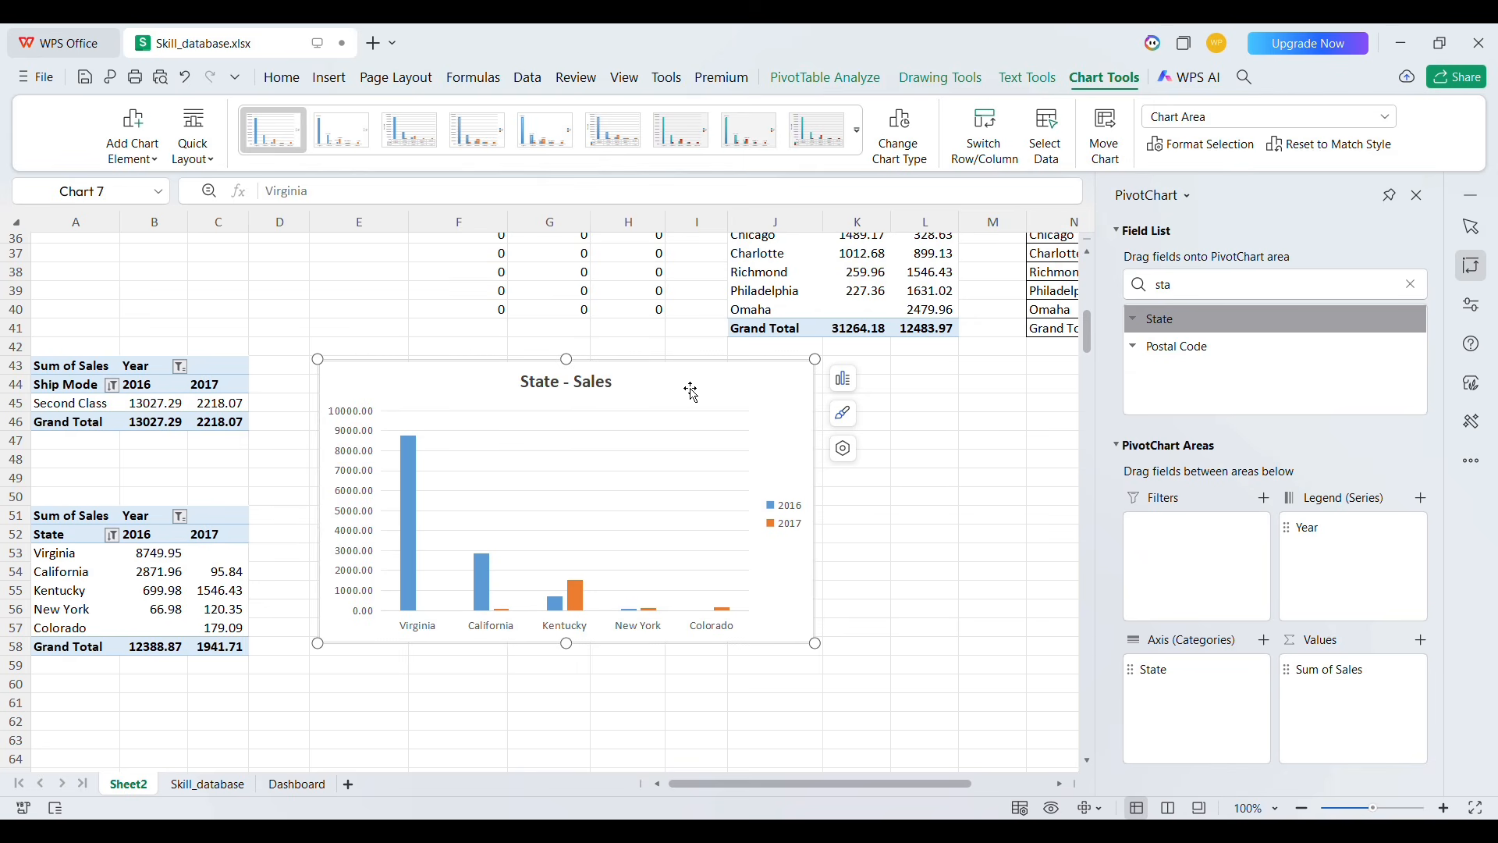
Move the State - Sales chart to the Dashboard sheet, into the empty box beside the Ship Mode chart
key("Delete")
left_click(296, 784)
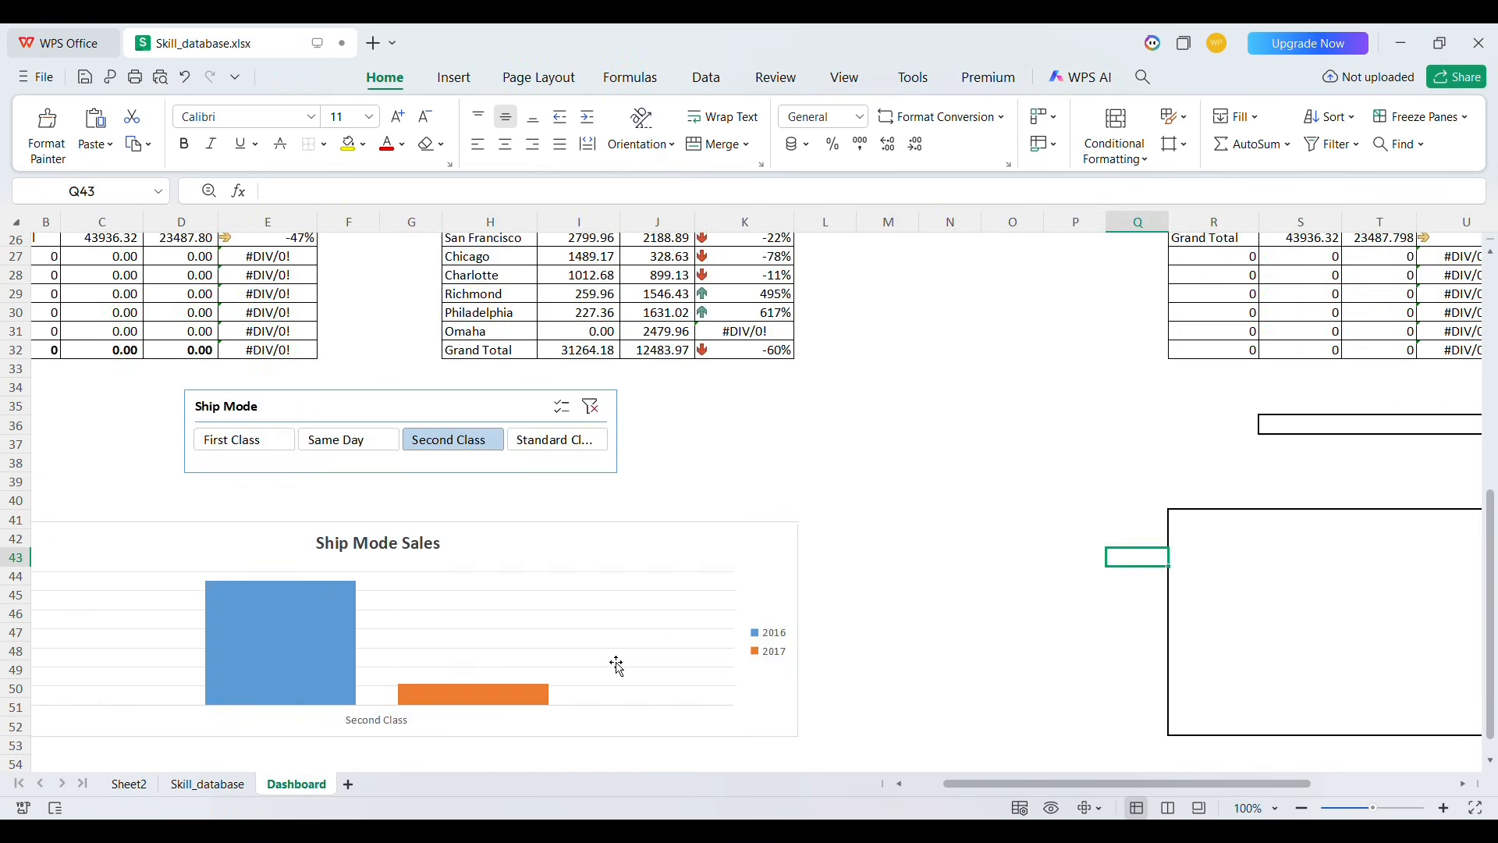
scroll(769, 544, "right", 5)
left_click(750, 524)
key("ctrl+v")
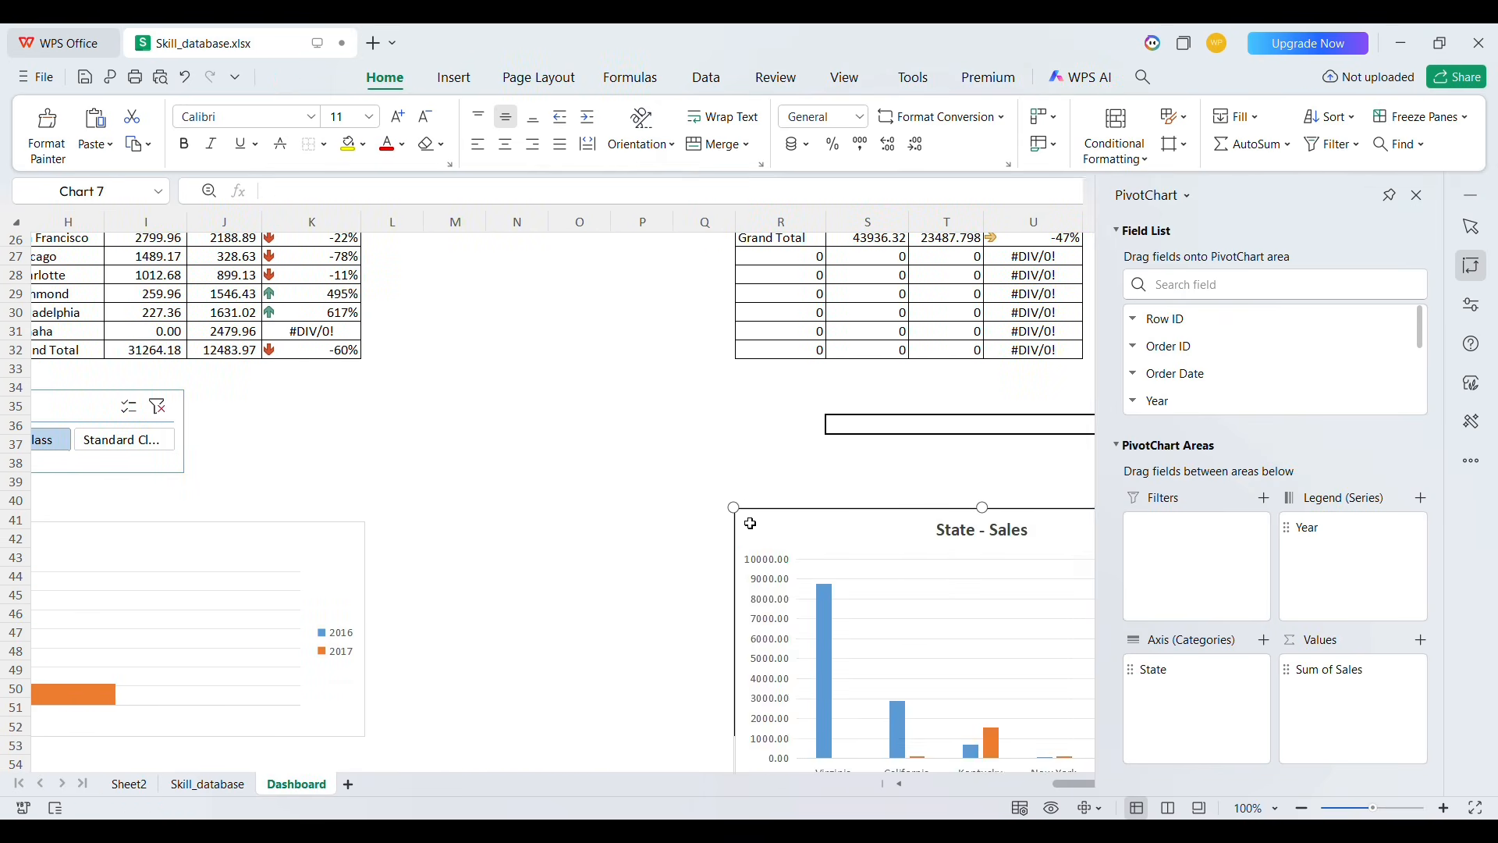
Resize the State - Sales chart so its right edge reaches the box border
scroll(910, 545, "right", 6)
scroll(593, 584, "down", 2)
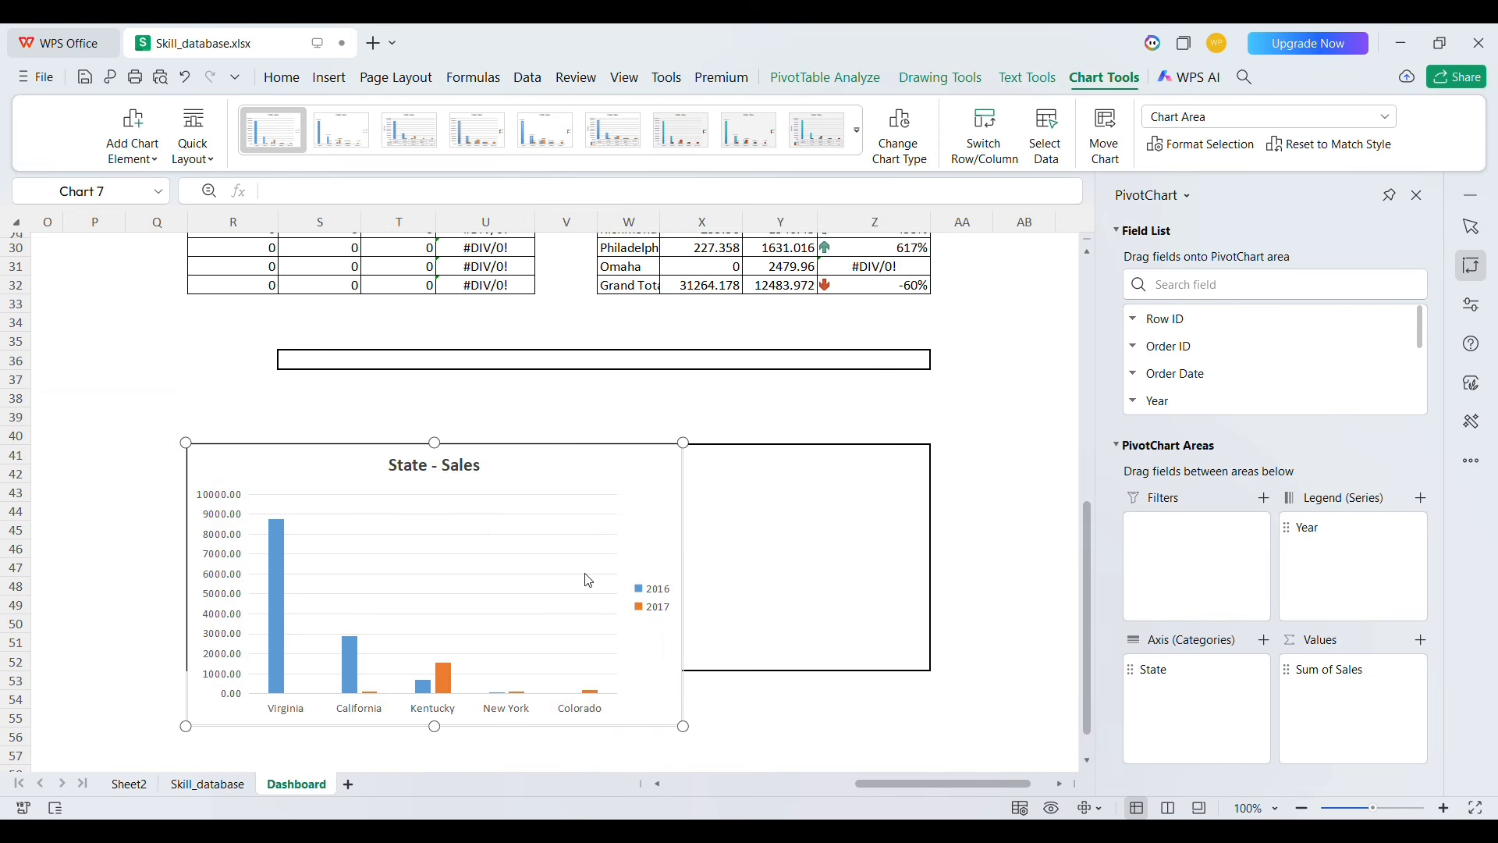
left_click_drag(684, 727, 940, 714)
scroll(518, 444, "left", 6)
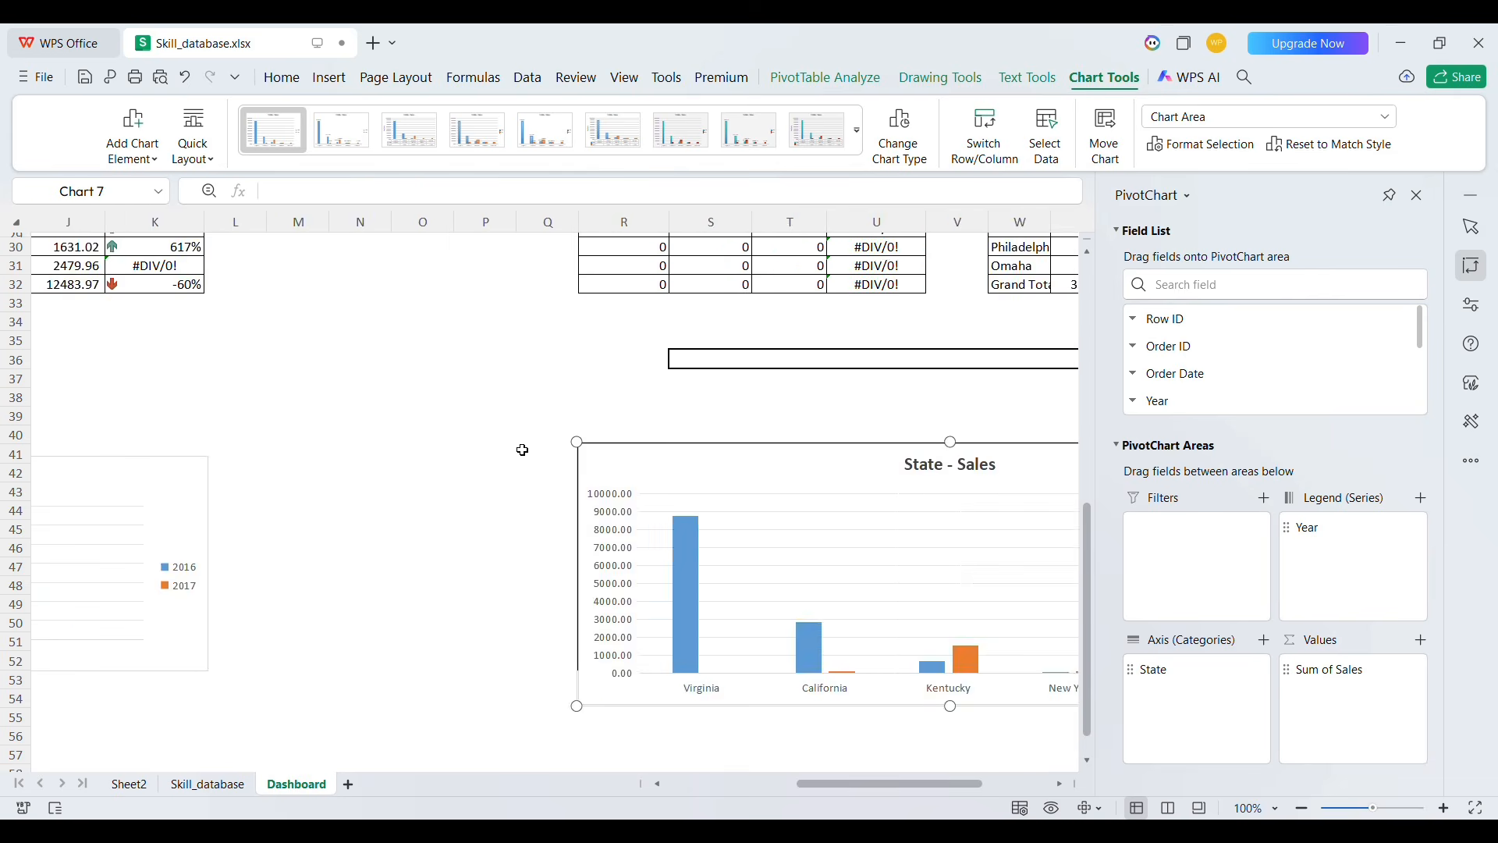
Open the pivot table analysis options for the state pivot table on Sheet2
left_click(129, 783)
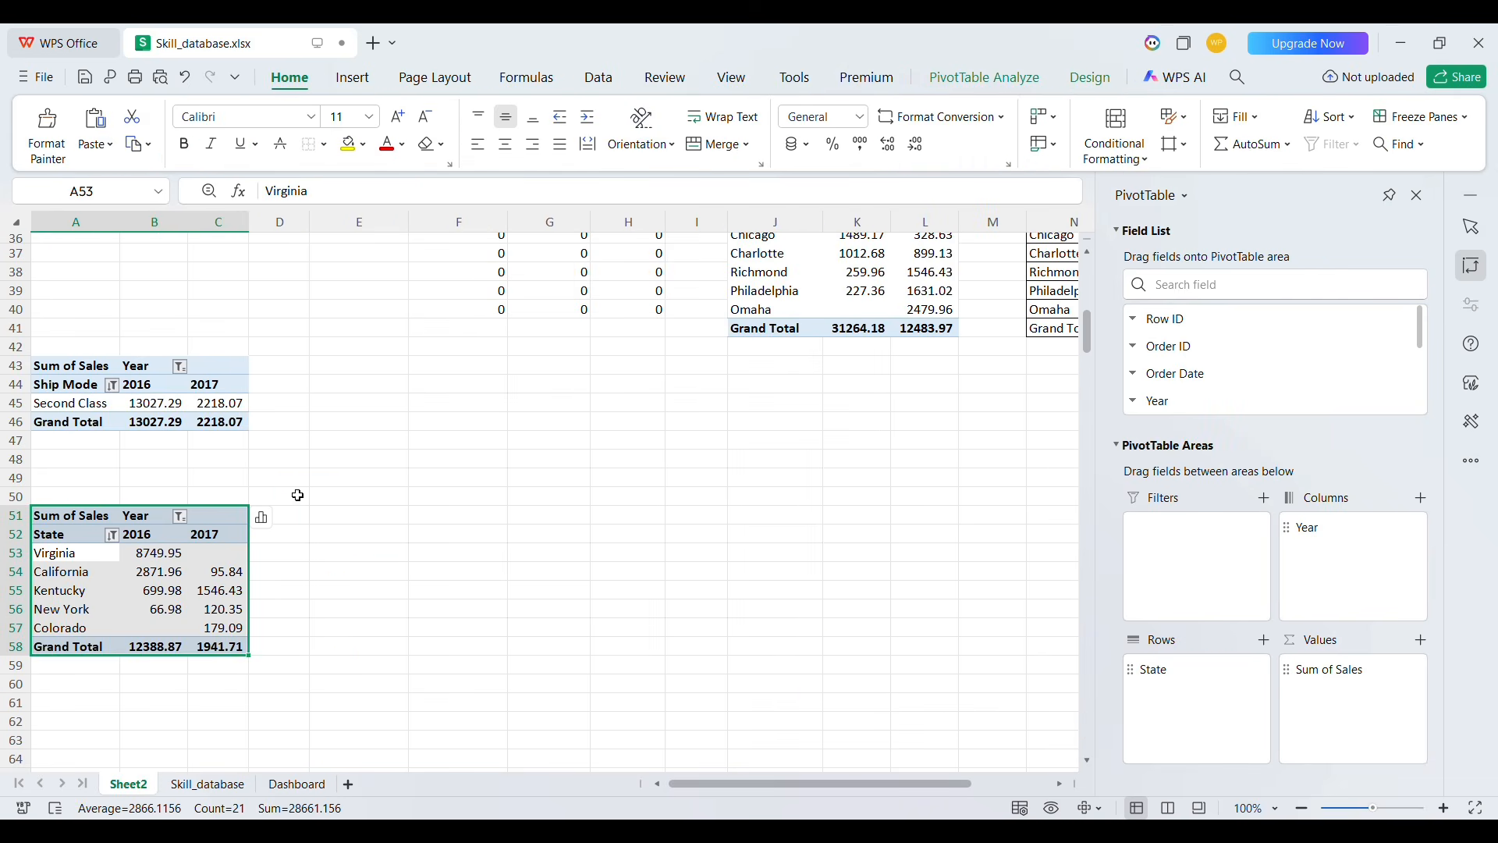
left_click(1013, 78)
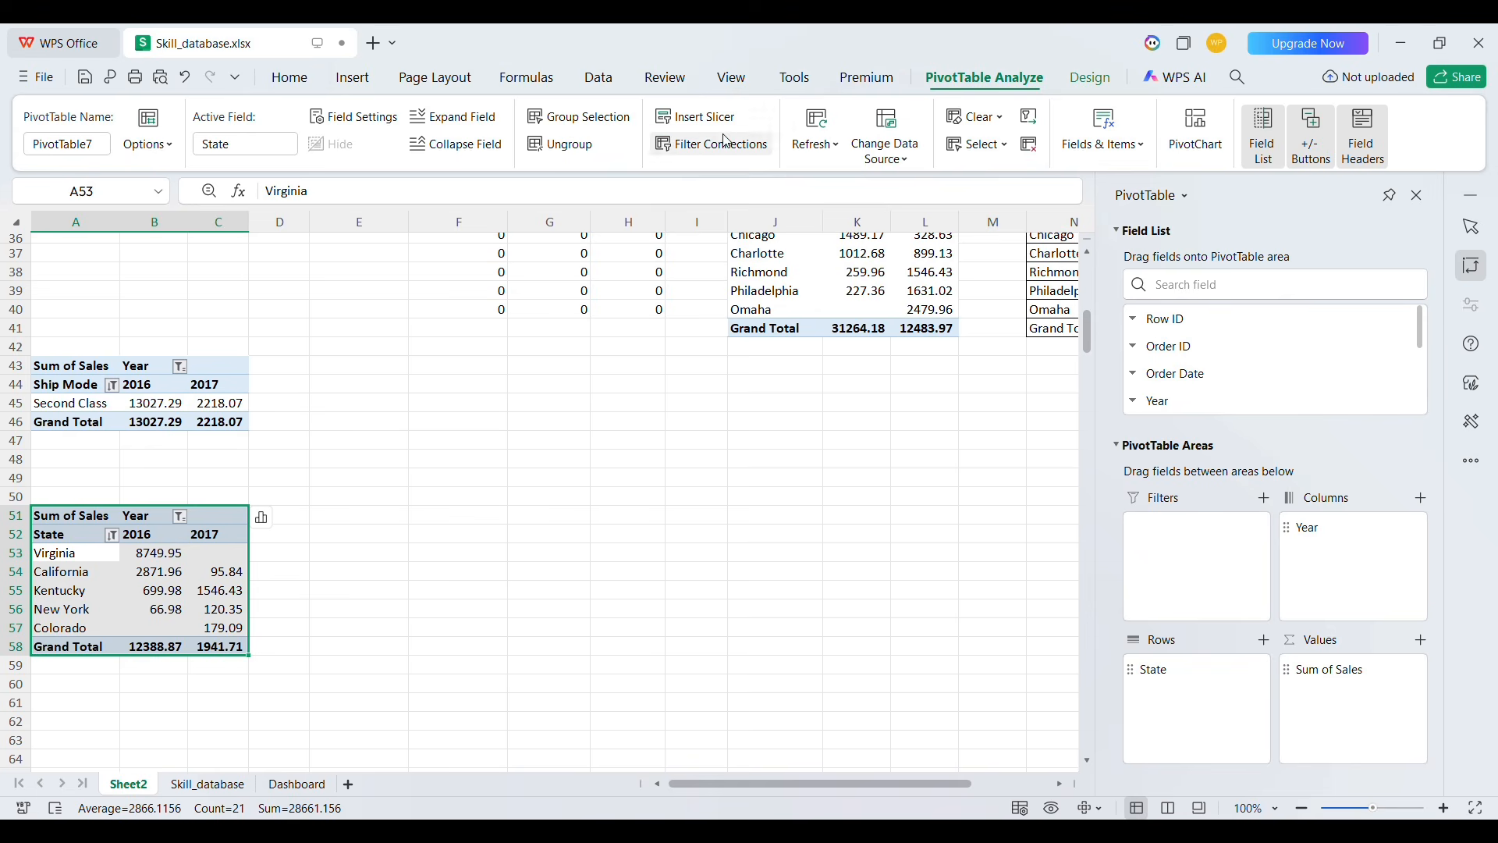
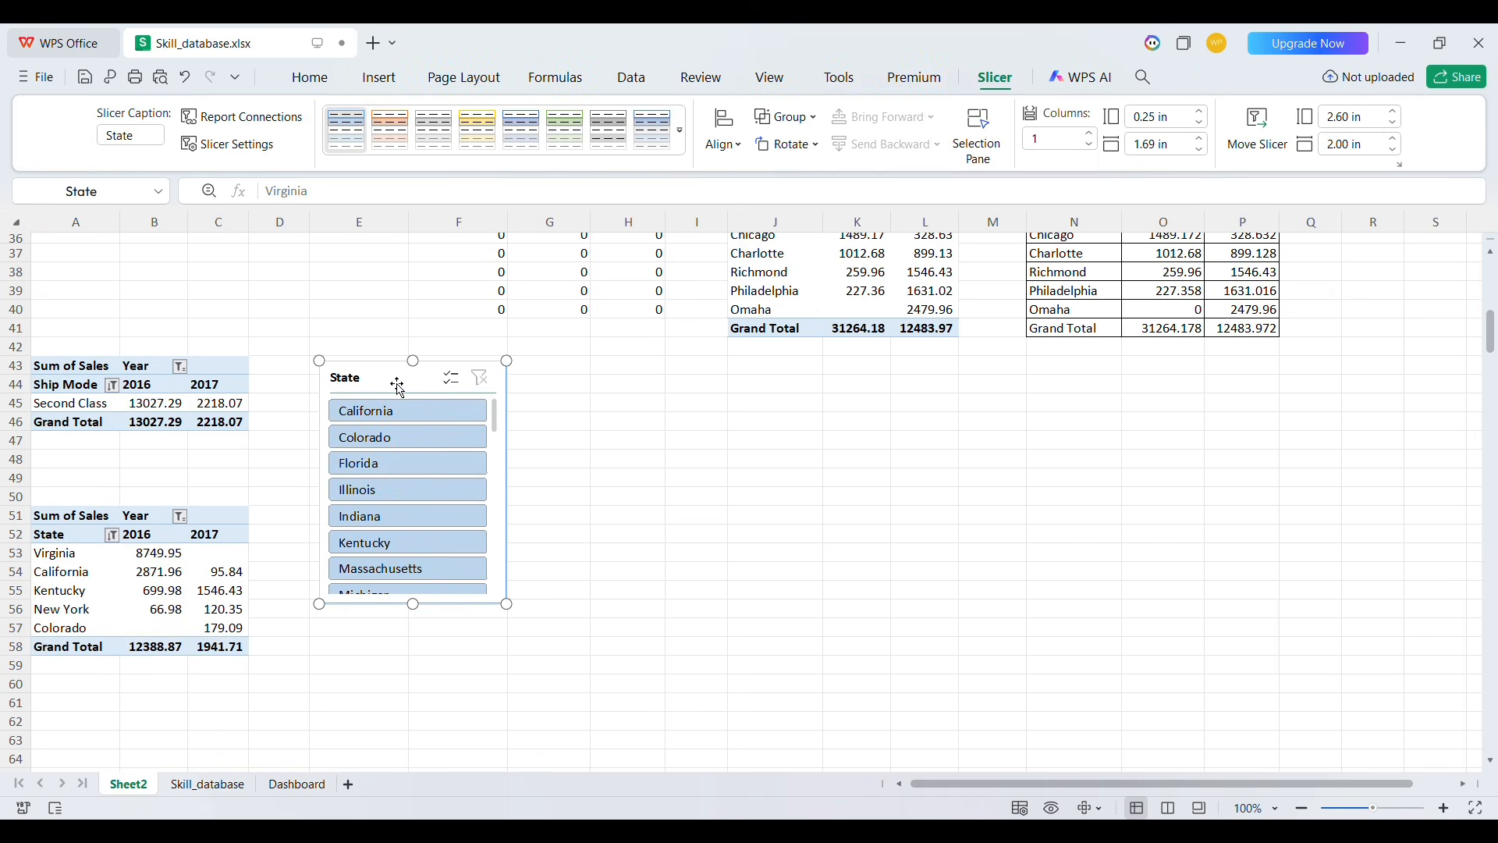
Move the State slicer to the Dashboard sheet and place it beside the State - Sales chart
left_click(1247, 139)
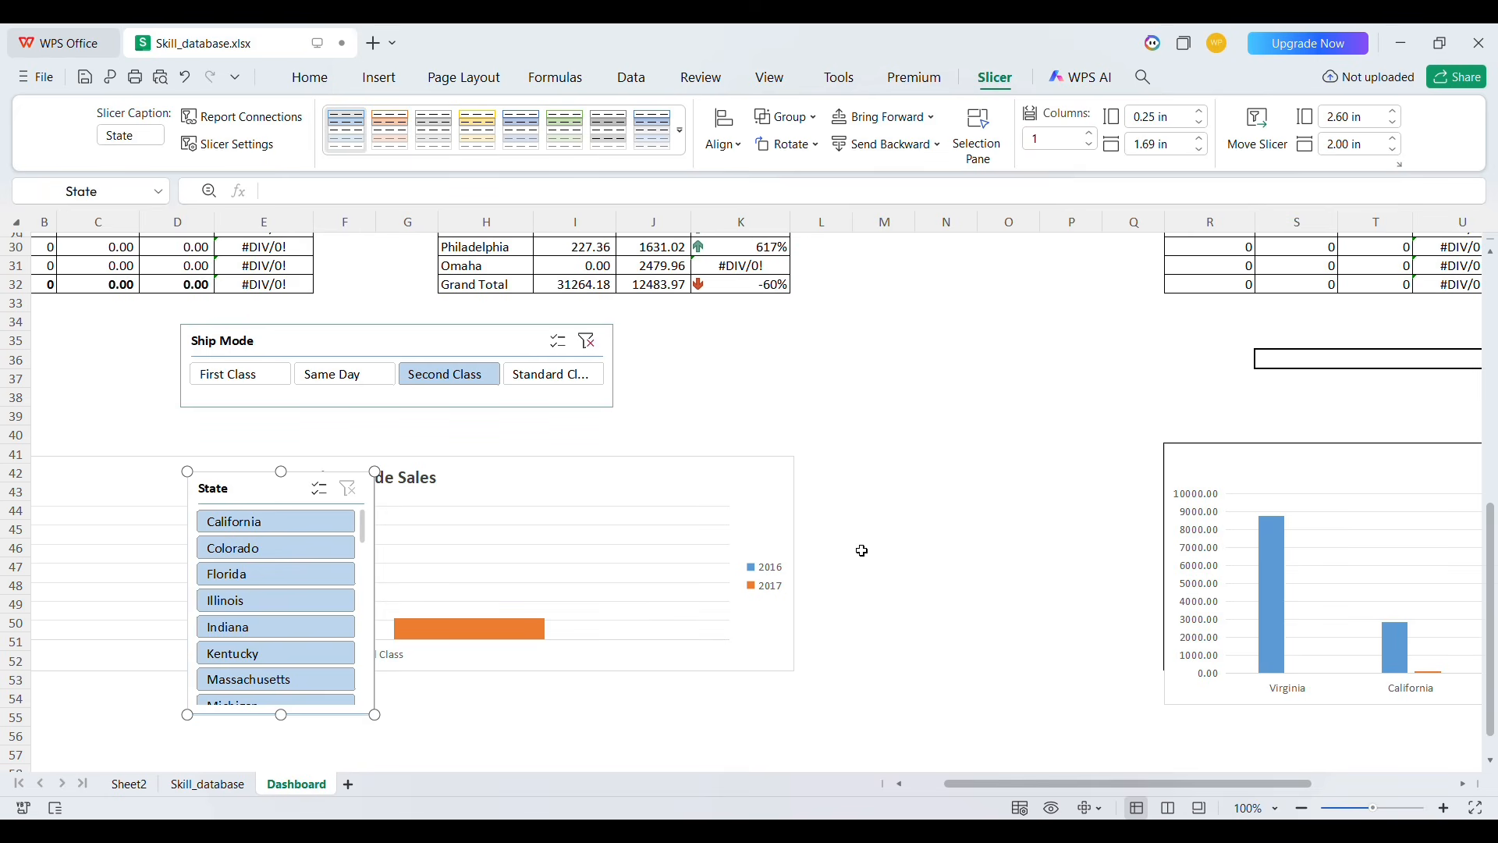
left_click_drag(269, 493, 1013, 439)
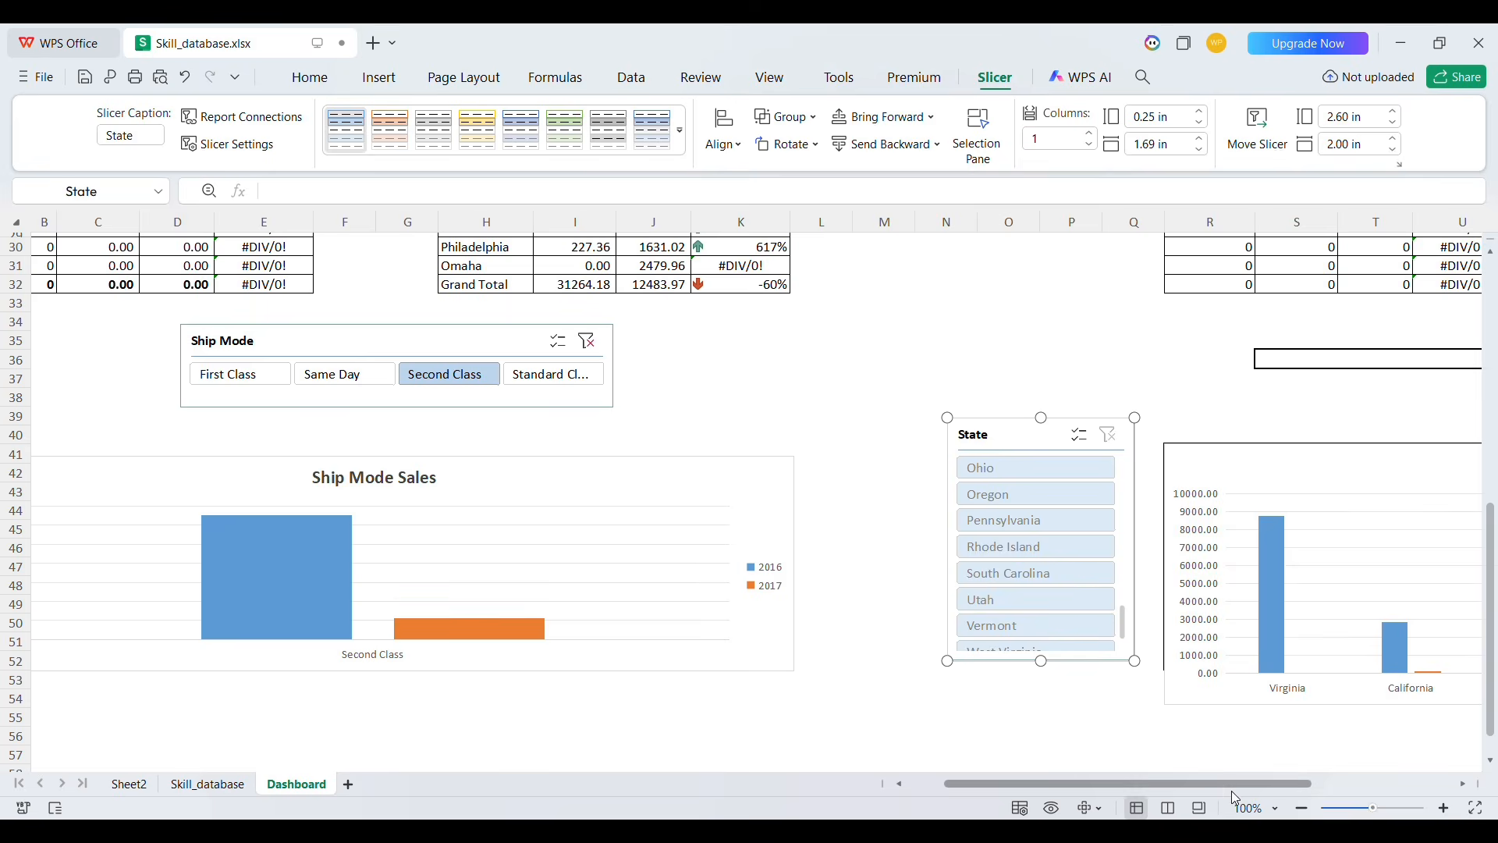
left_click_drag(1219, 784, 1355, 784)
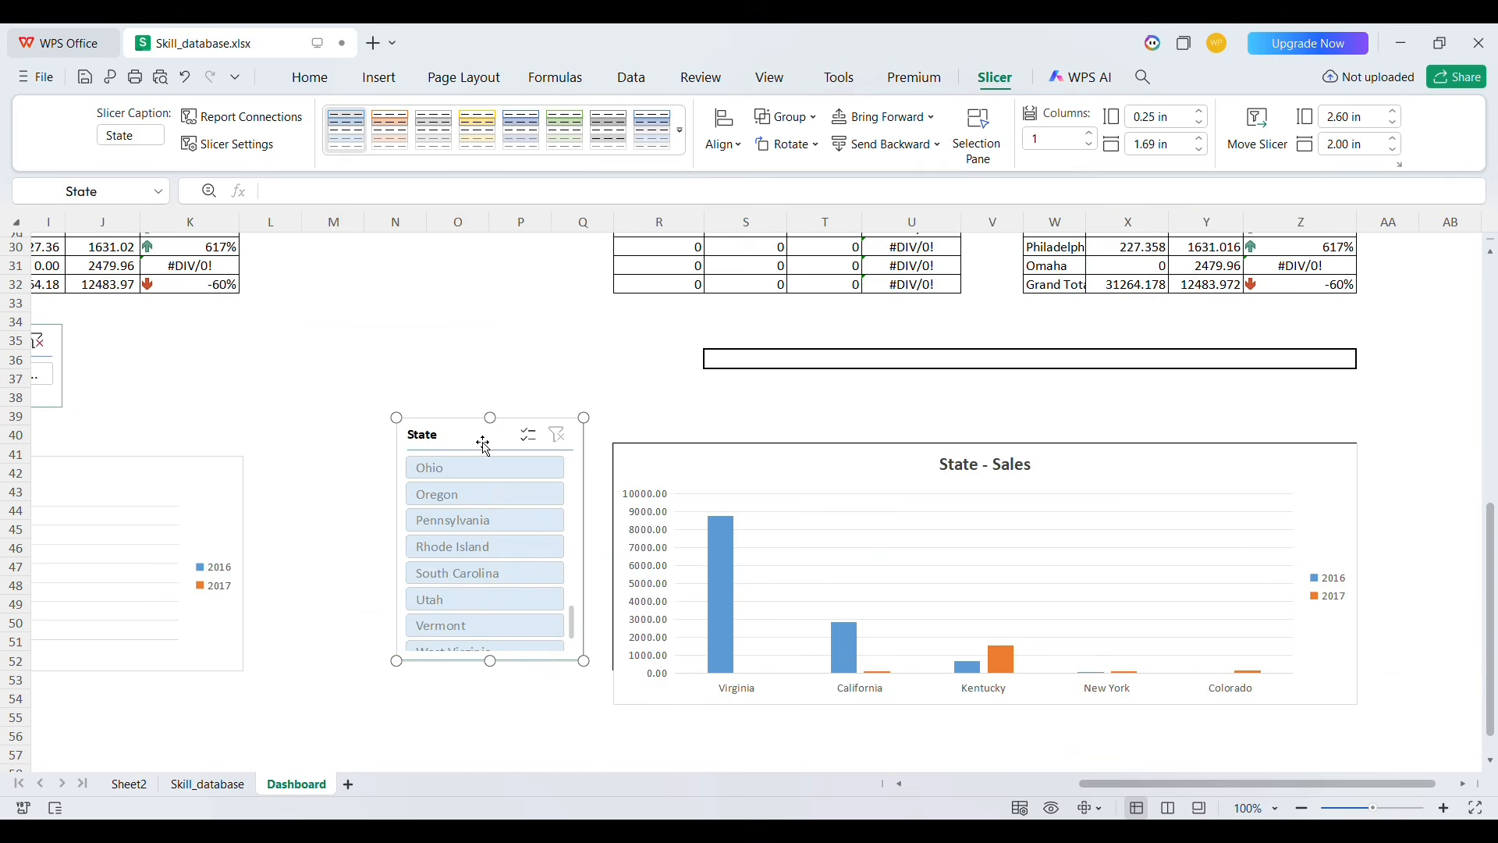
left_click_drag(475, 437, 418, 457)
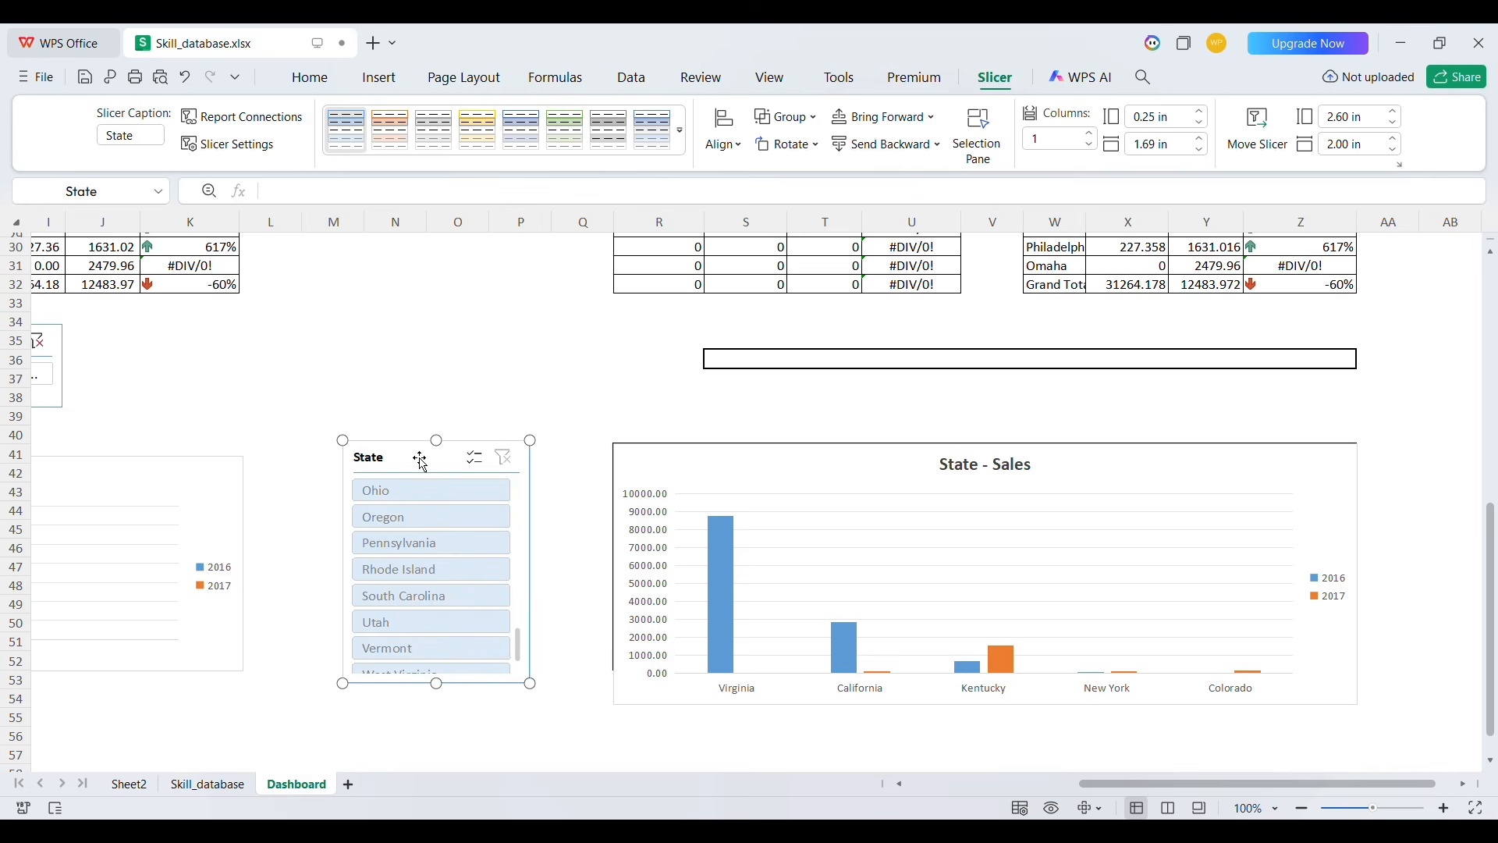
Set the State slicer to display its buttons in 6 columns
left_click(736, 366)
key("shift+Right")
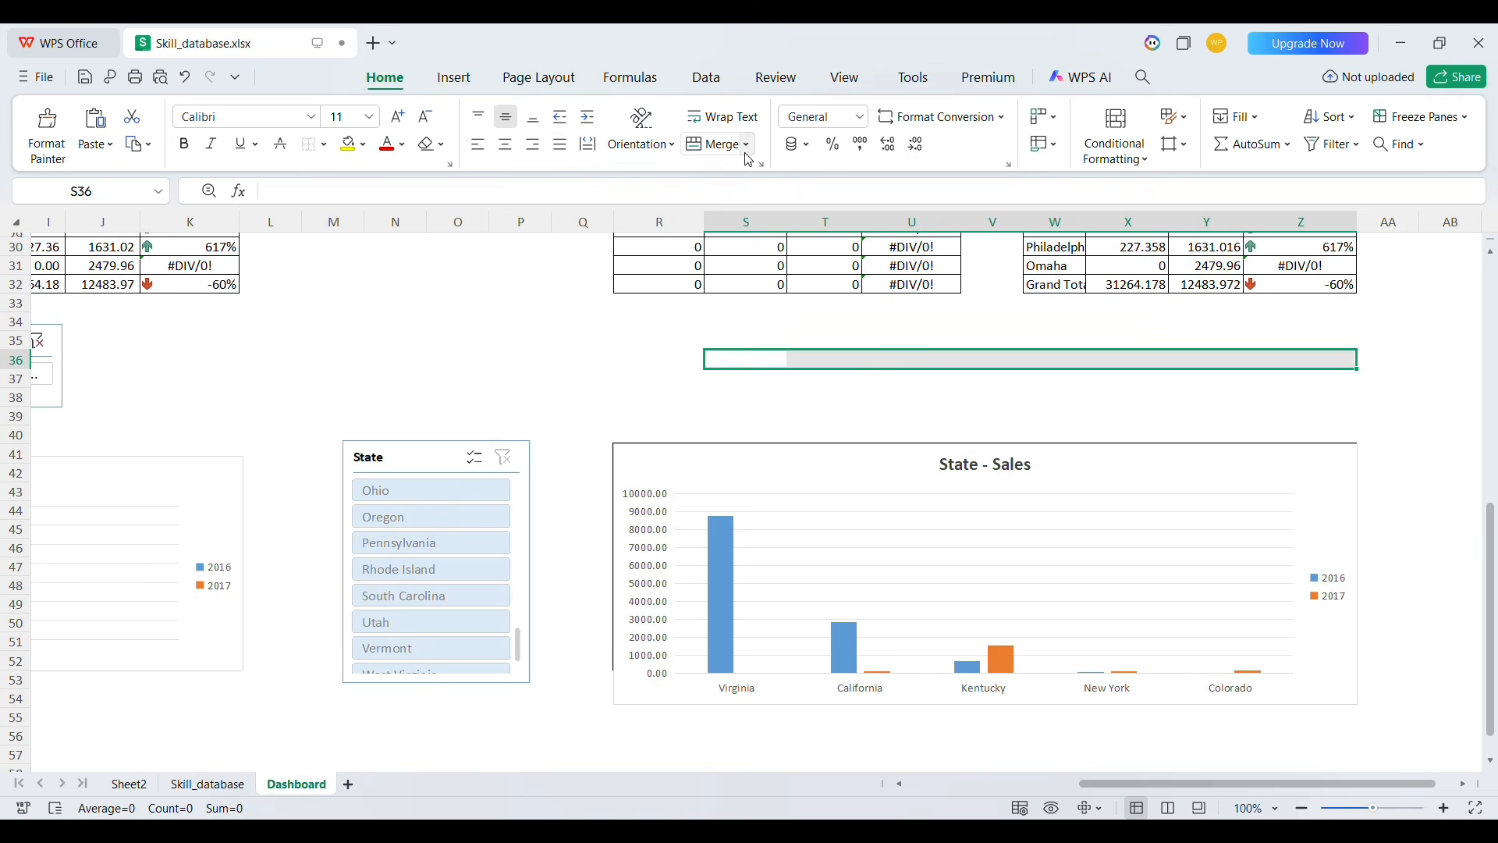
left_click(419, 476)
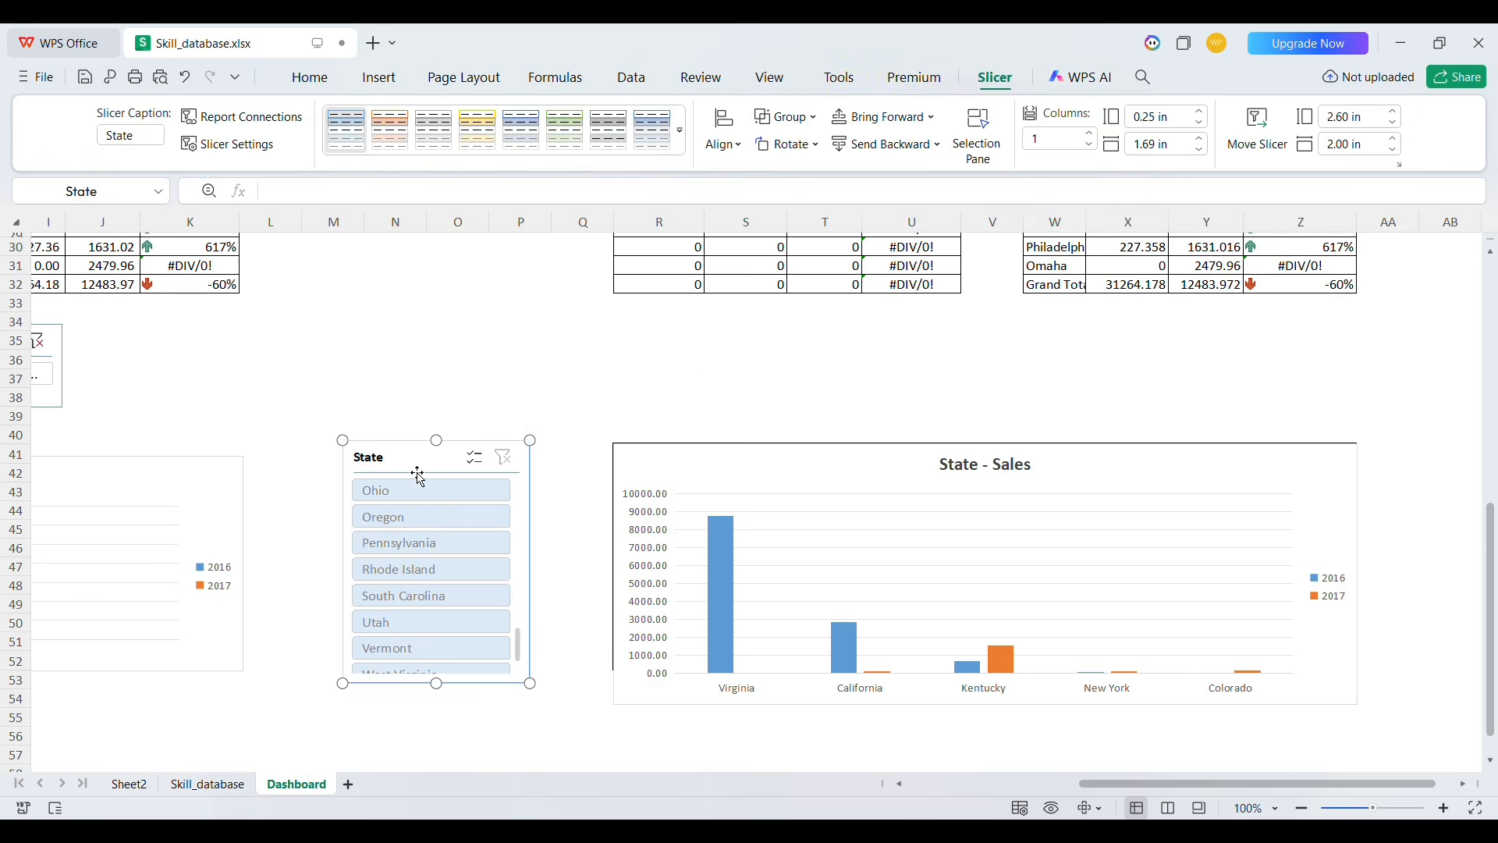
left_click(1091, 132)
left_click(1091, 132)
left_click(1091, 134)
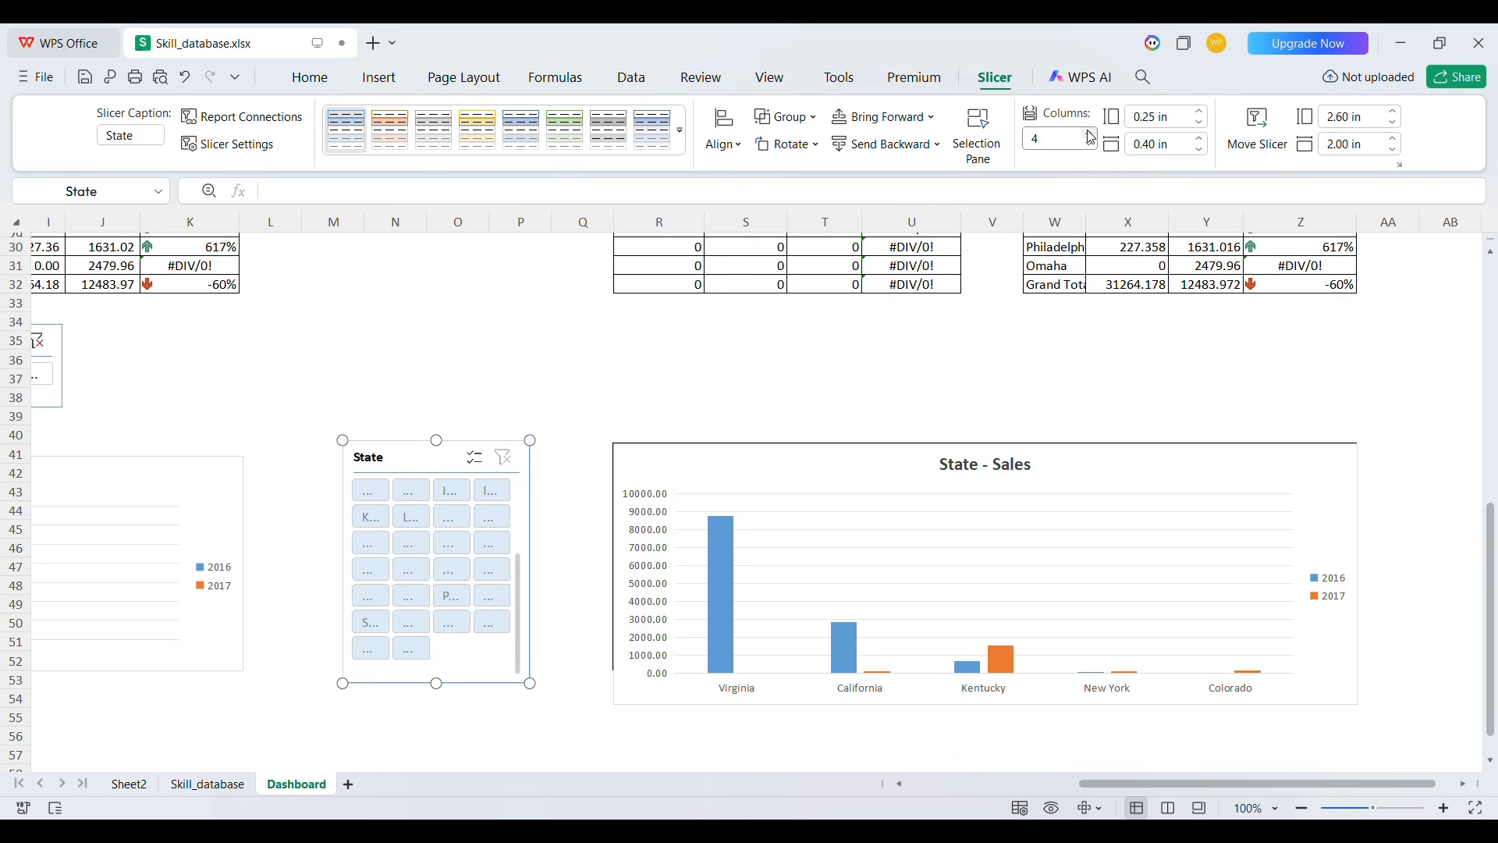
left_click(1090, 135)
left_click(1090, 134)
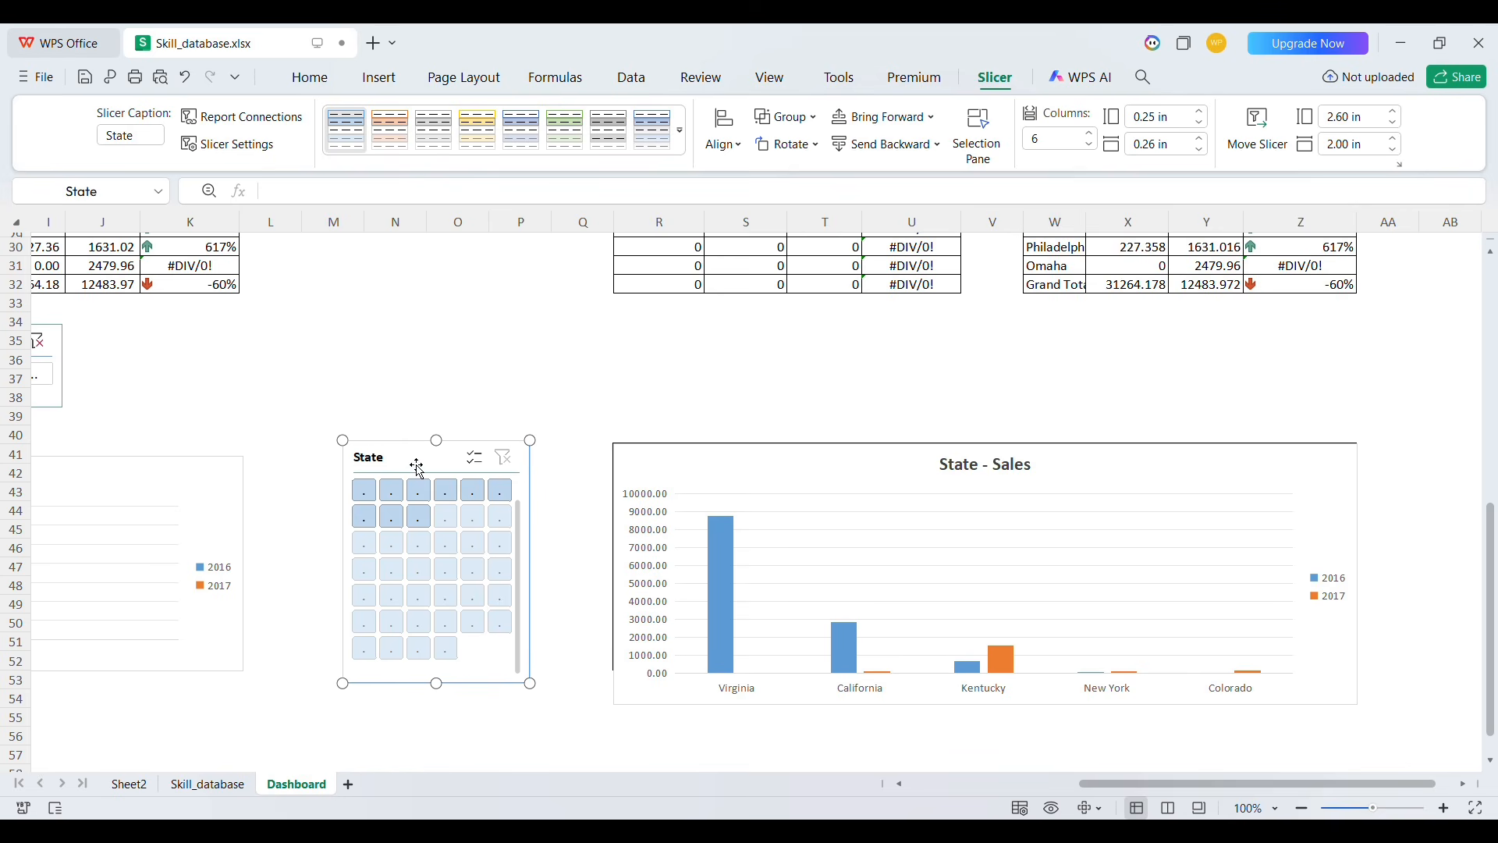
Resize the State slicer to about 8 in wide and 2.1 in tall and place it above the State - Sales chart
left_click_drag(539, 575, 812, 574)
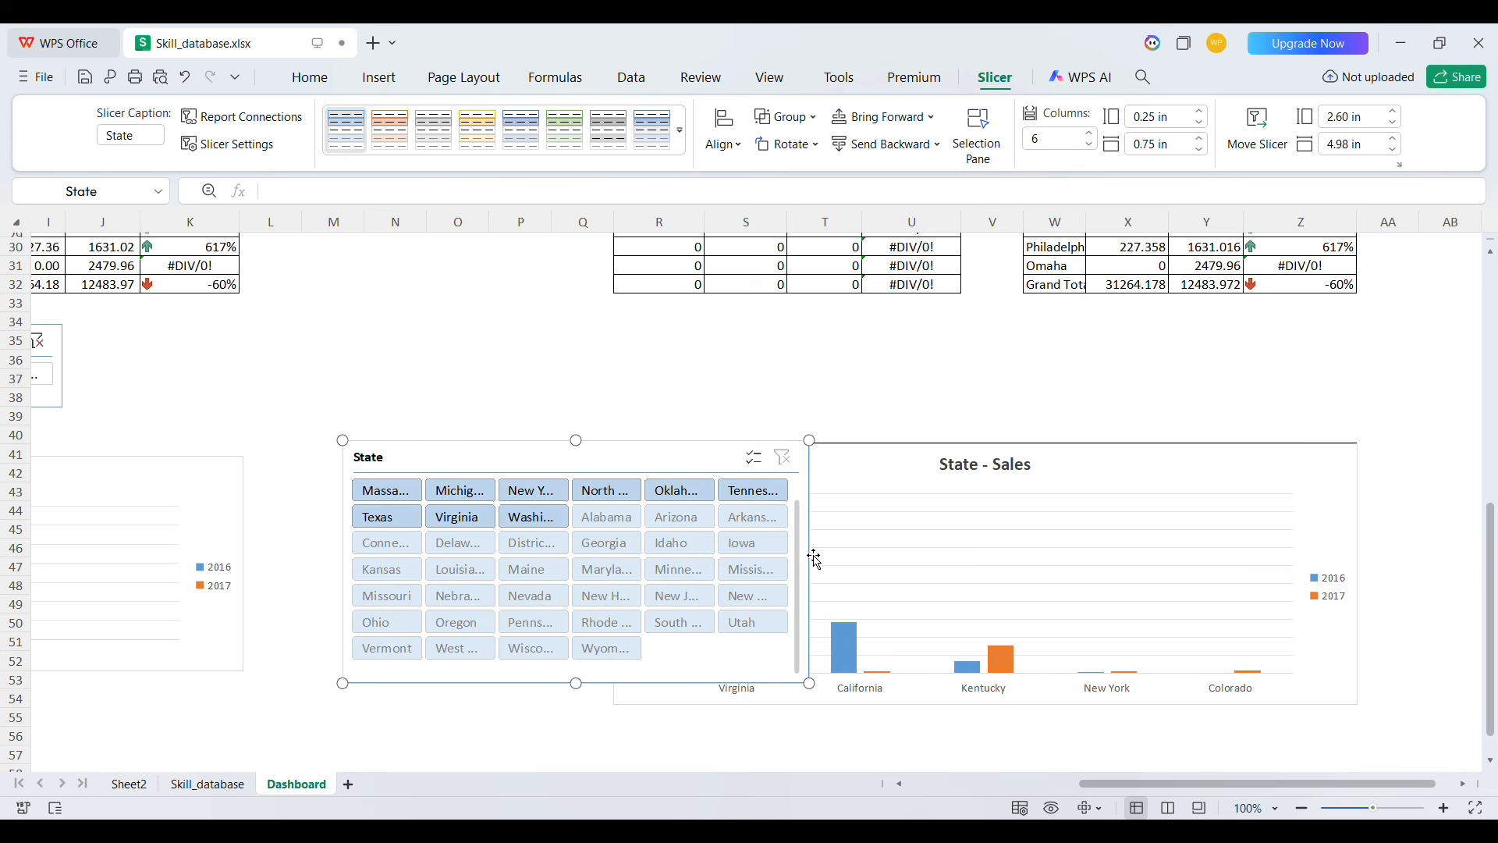
left_click_drag(672, 465, 934, 313)
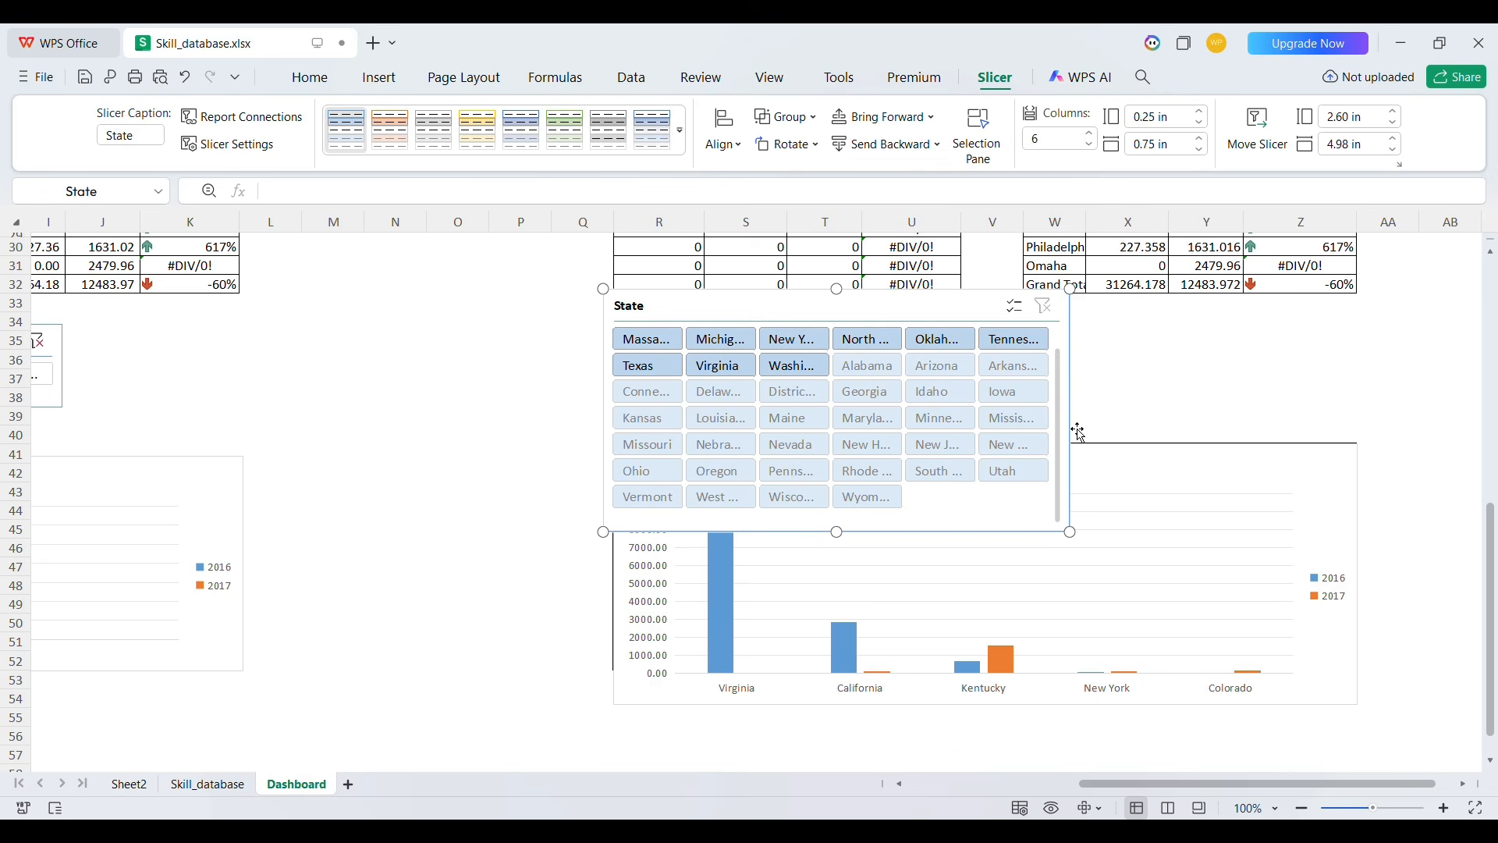
left_click_drag(1082, 418, 1357, 409)
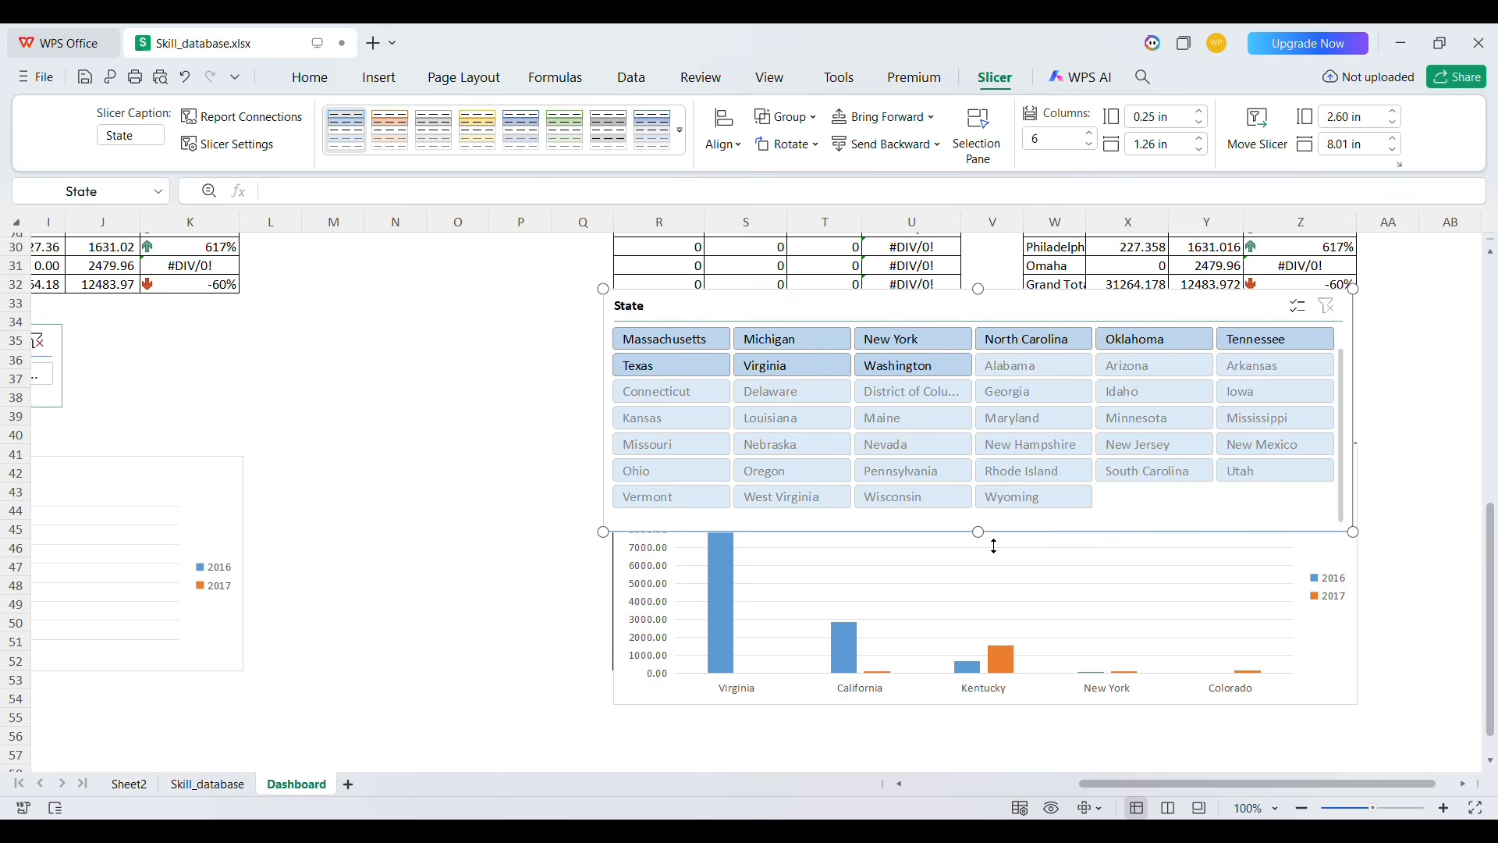
left_click_drag(995, 547, 990, 501)
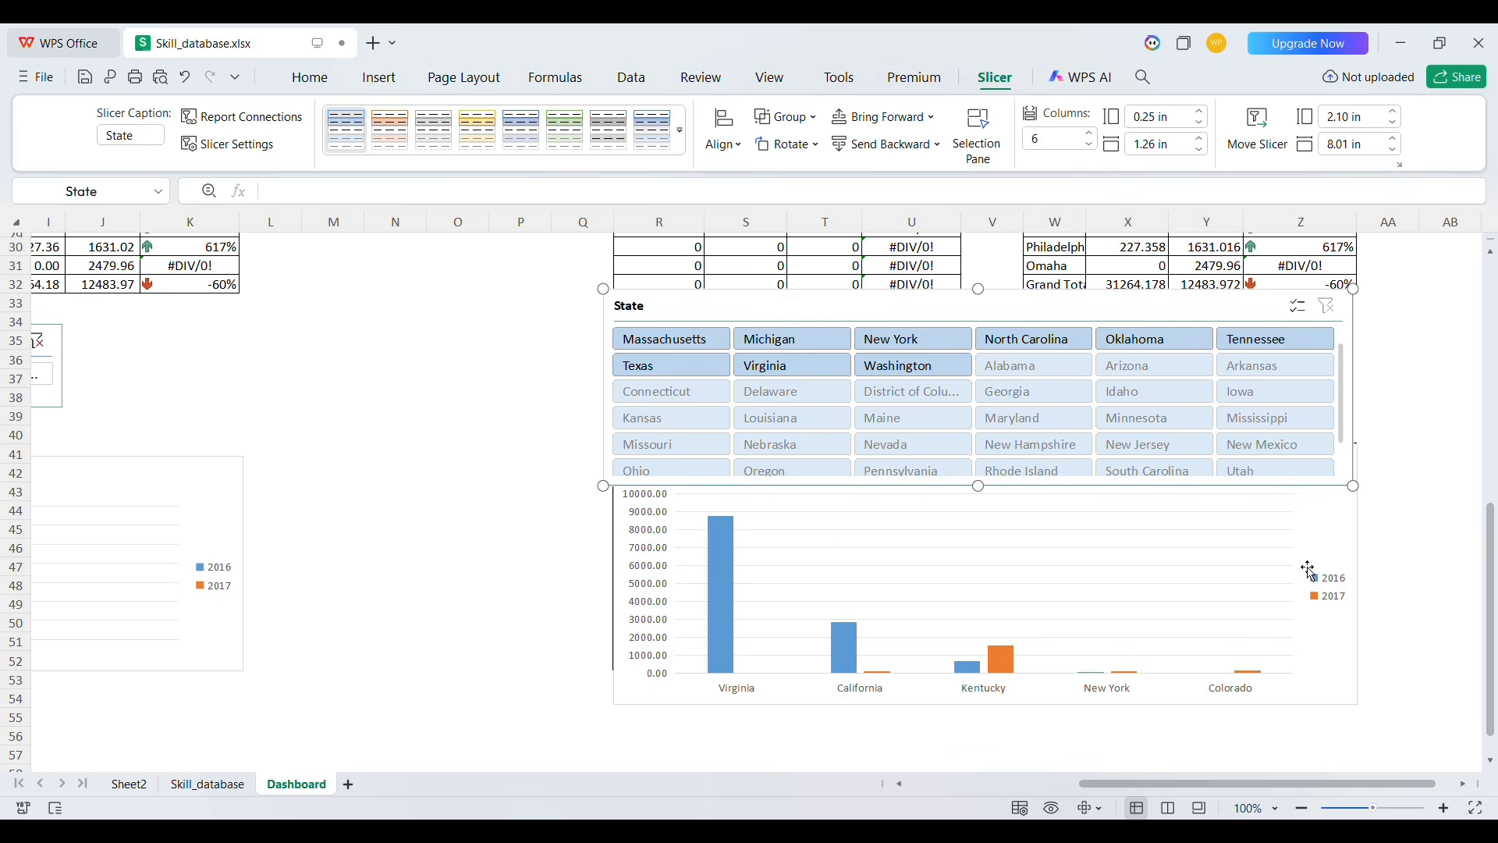
Nudge the State slicer down so it sits directly on top of the State - Sales chart
left_click(1277, 607)
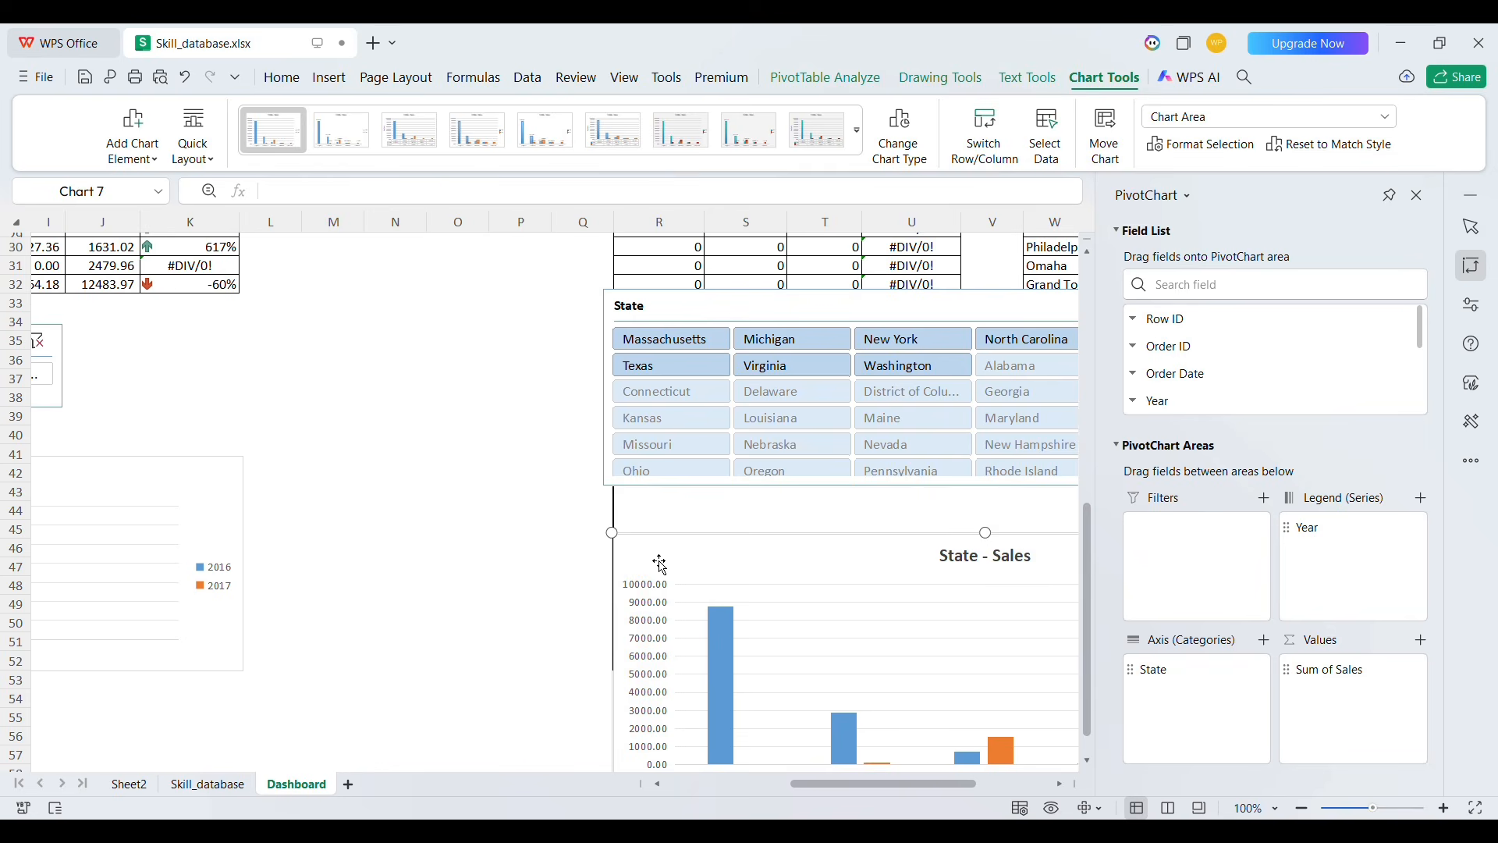
left_click(538, 480)
scroll(672, 498, "up", 4)
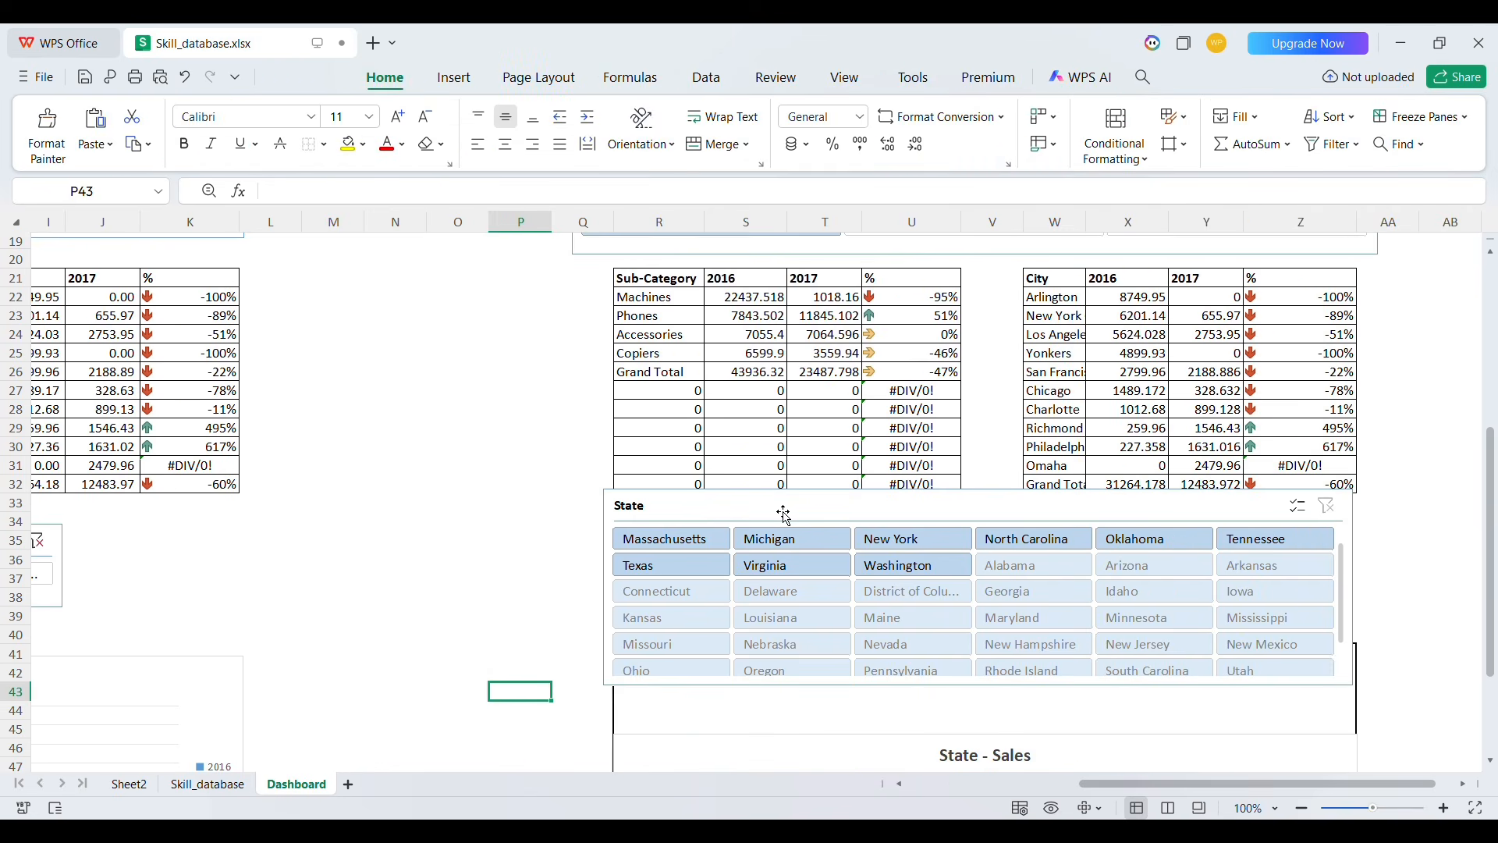
left_click_drag(786, 515, 802, 550)
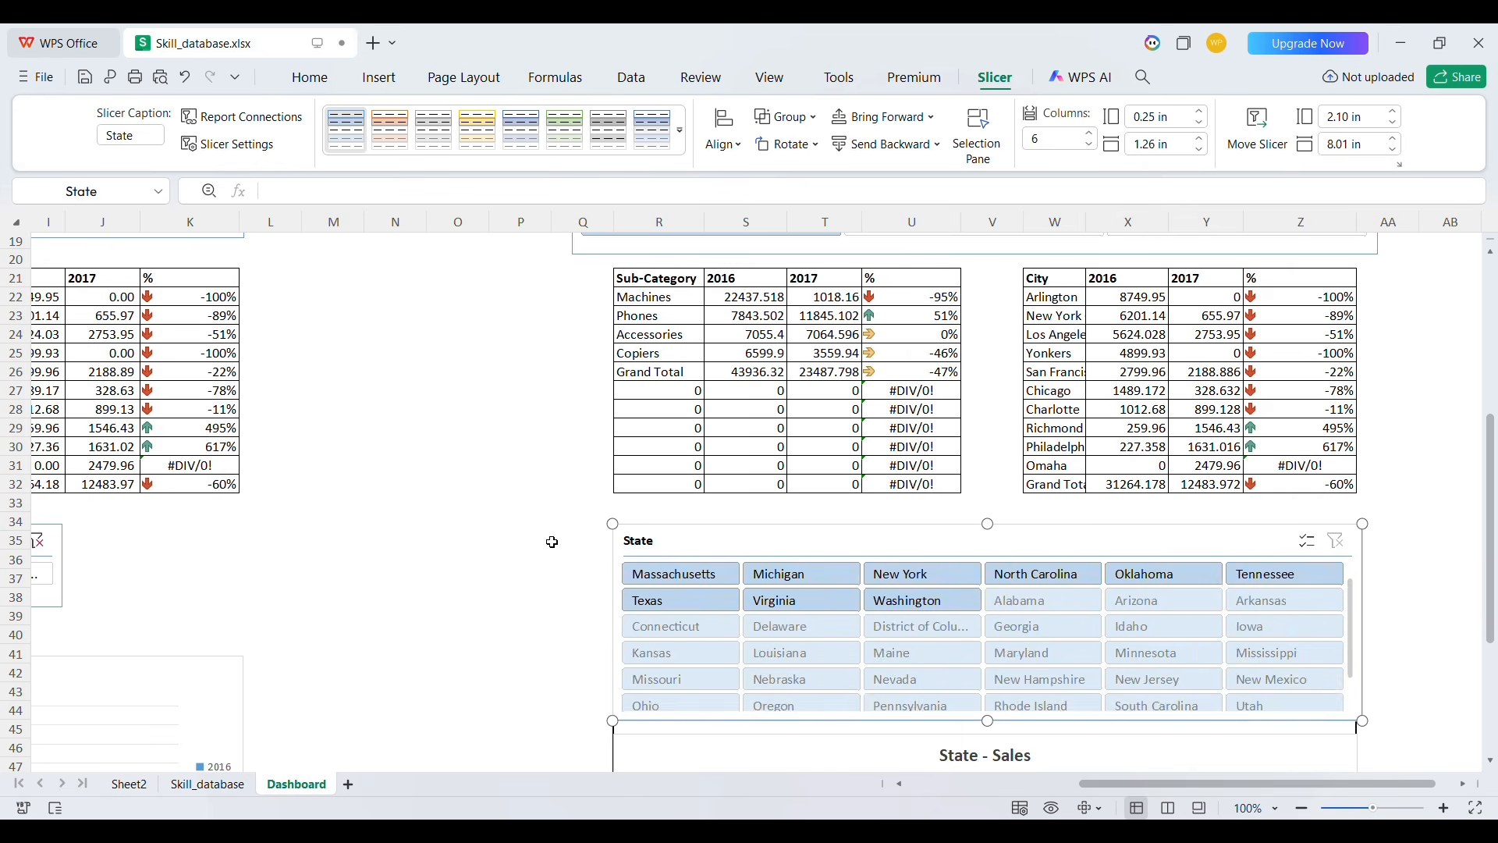
scroll(552, 542, "down", 2)
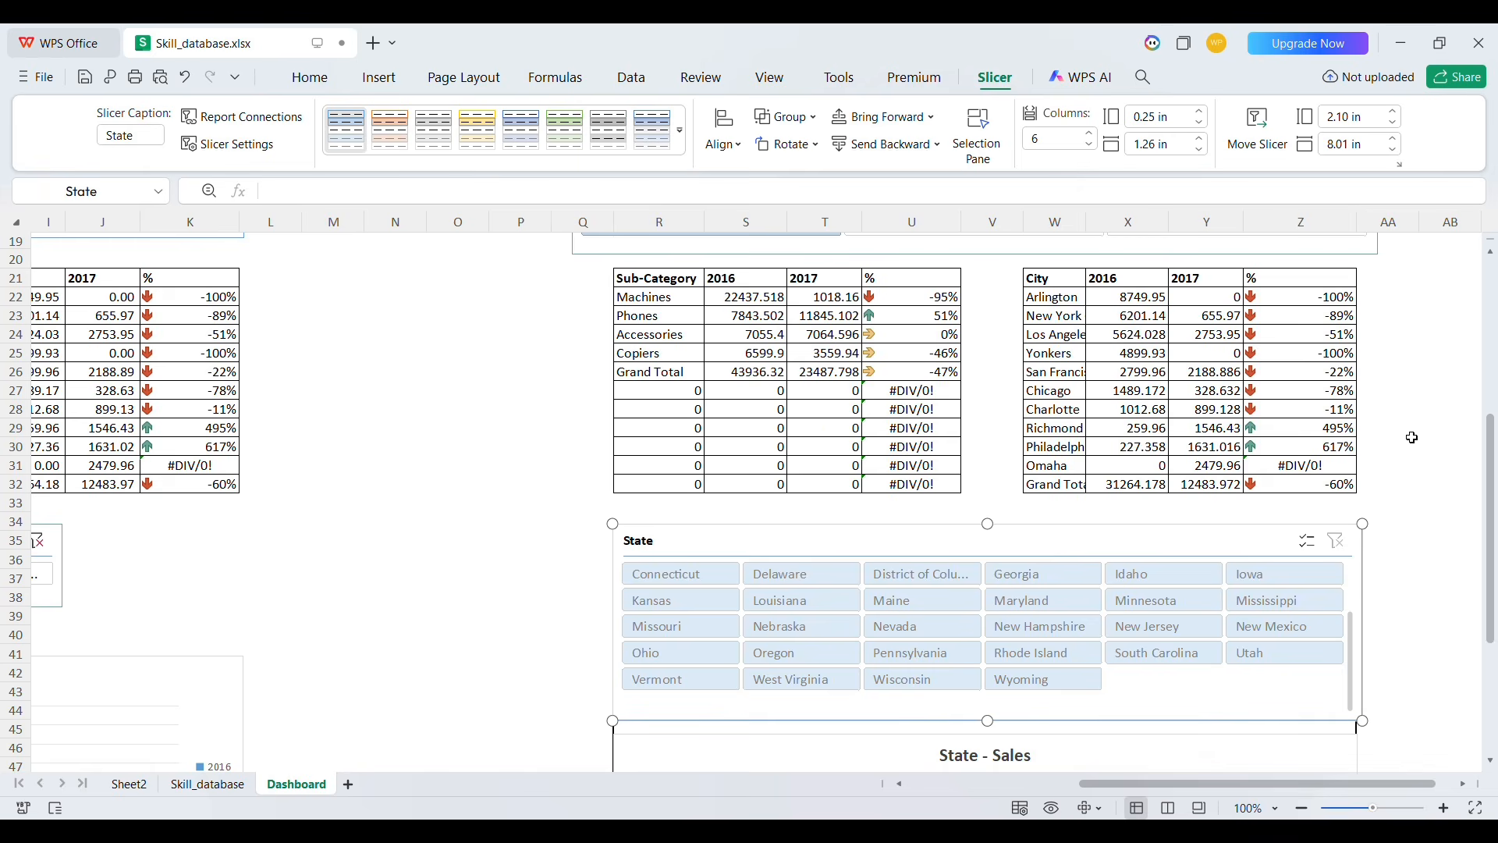
left_click_drag(1492, 447, 1492, 545)
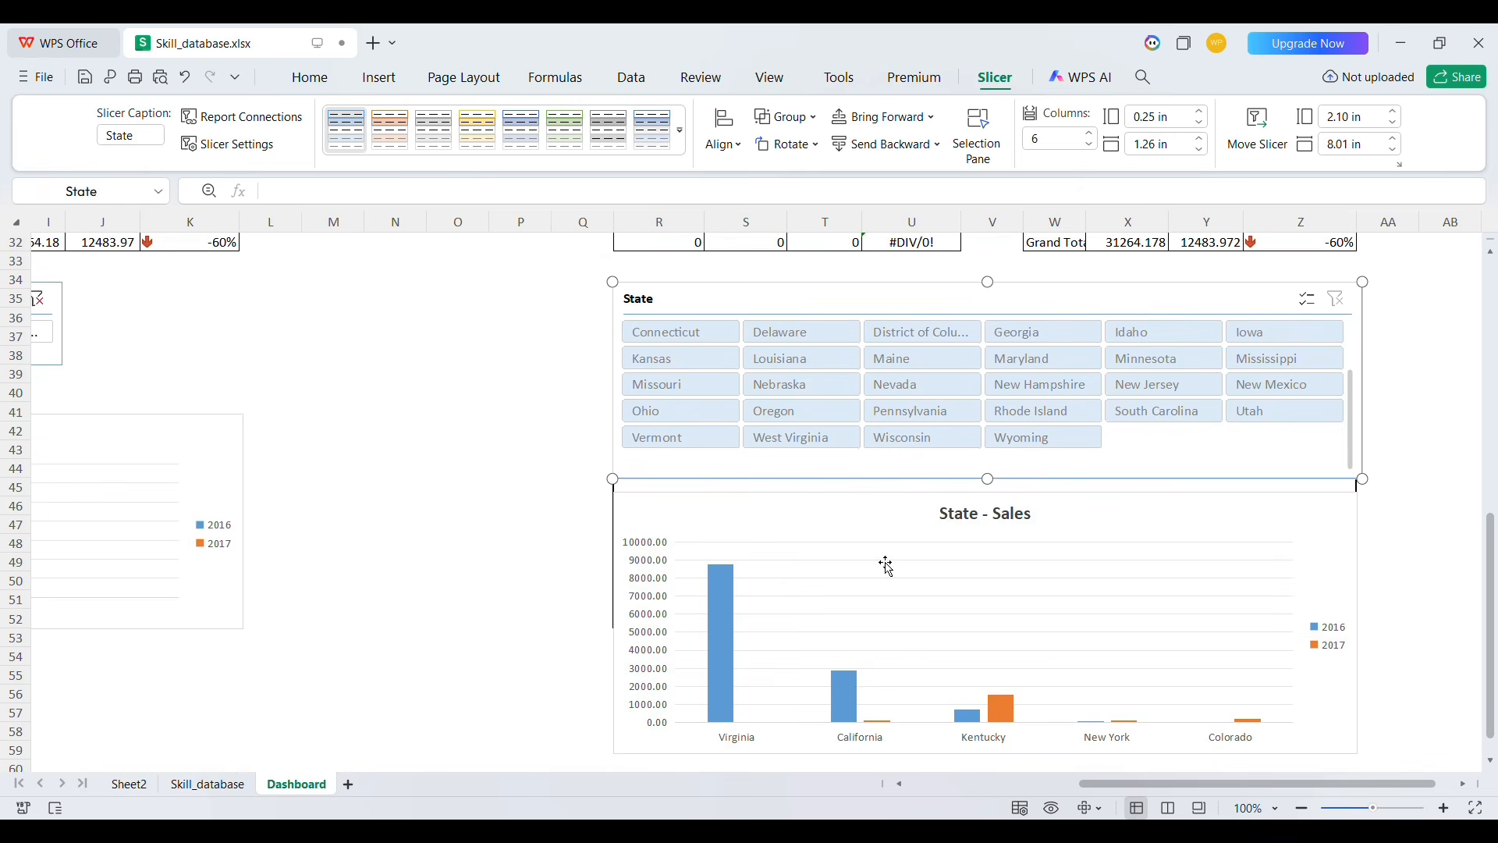
left_click(600, 622)
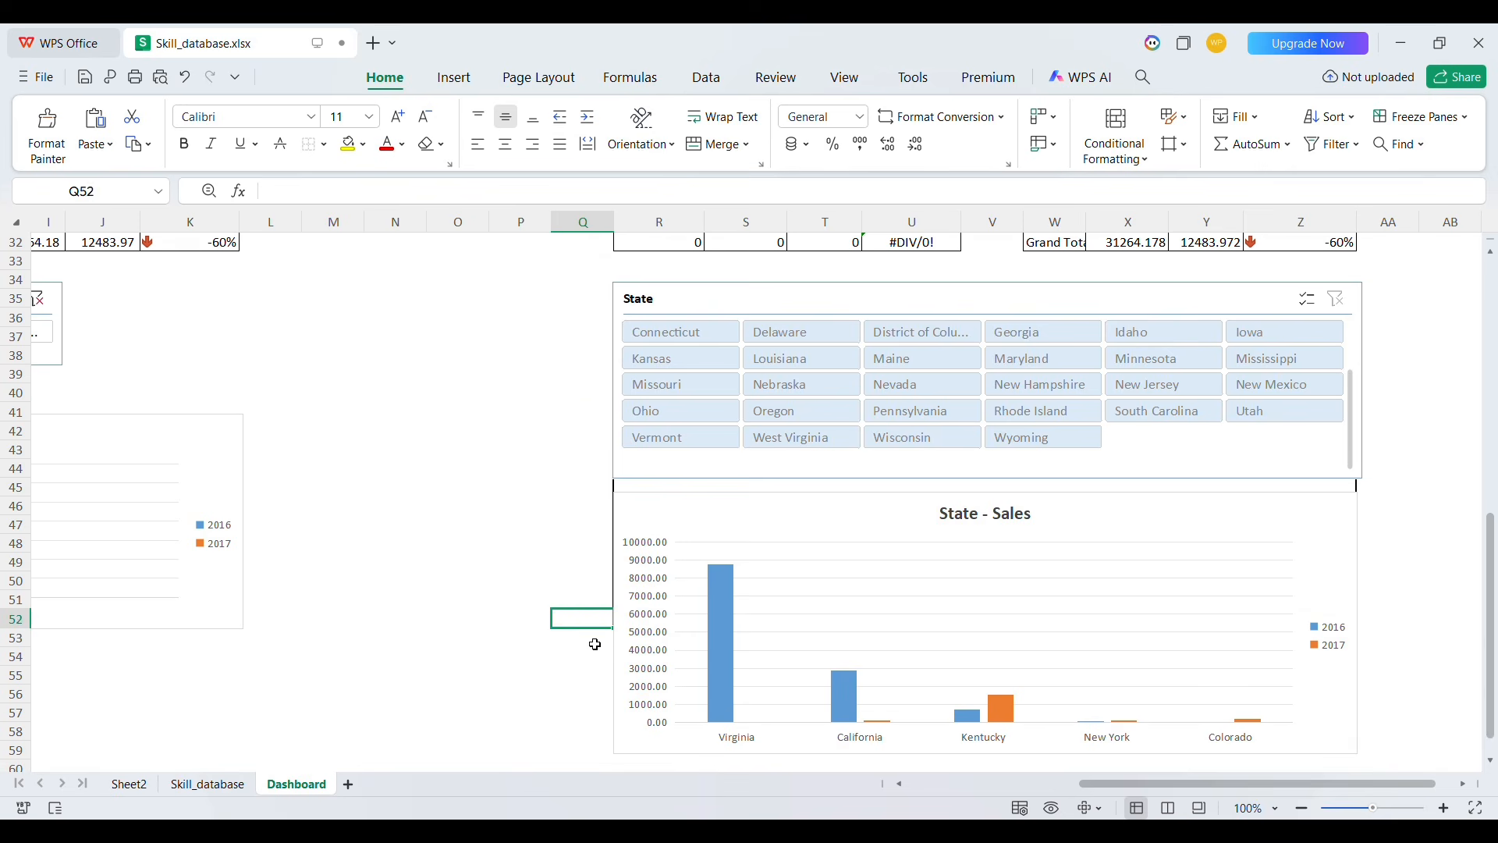
key("Up")
key("Up")
key("Up")
key("Up")
key("Up")
key("Up")
key("Up")
key("Up")
key("Up")
key("Up")
key("Up")
key("Up")
key("Down")
key("Down")
key("shift+Down")
key("shift+Down")
key("shift+Down")
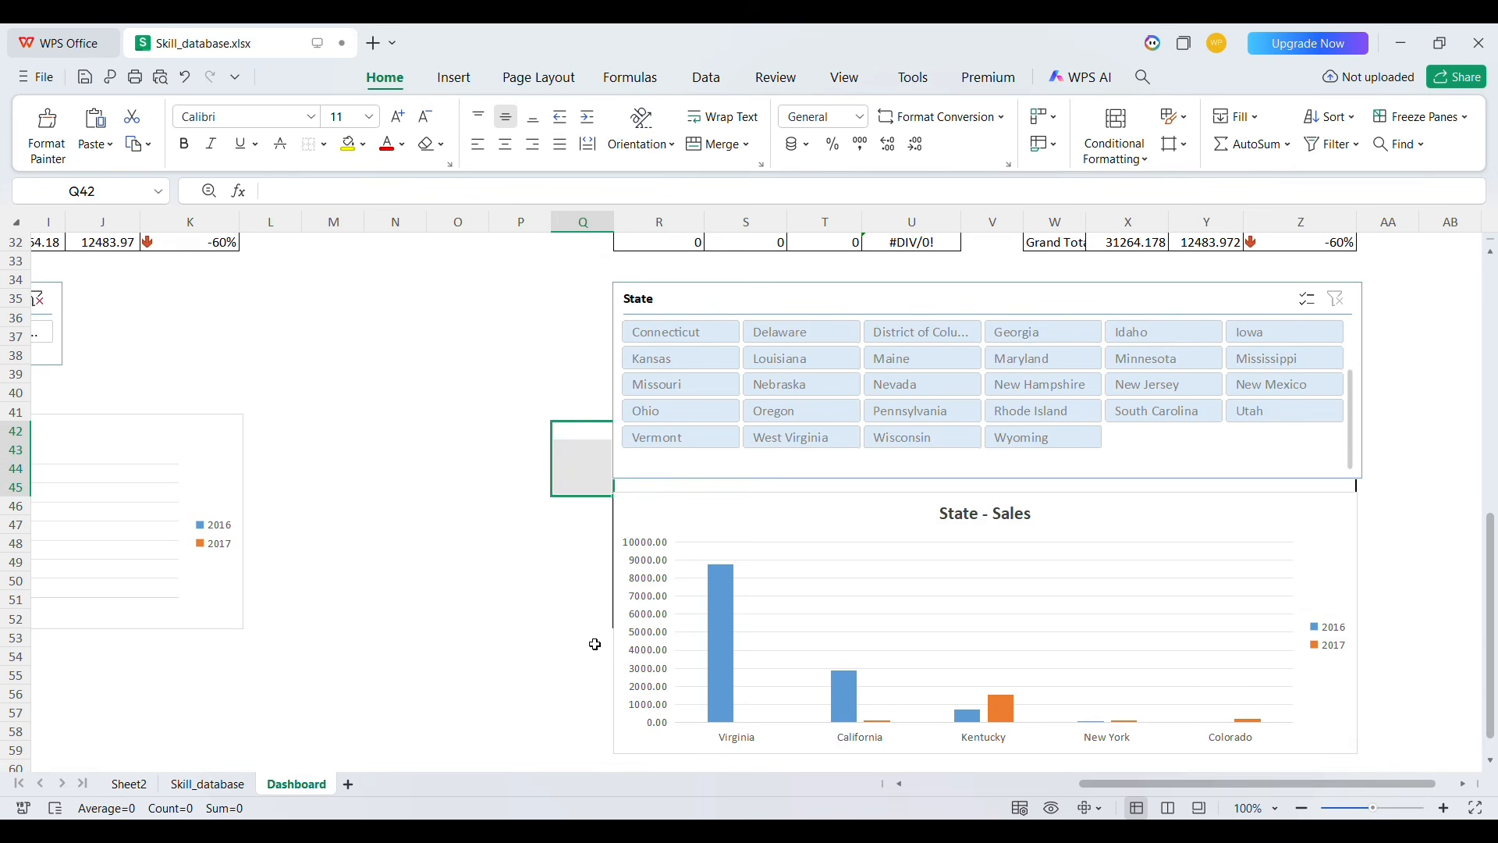
key("shift+Down")
key("shift+Down")
key("shift+Down")
key("shift+Down")
key("shift+Down")
key("shift+Down")
key("shift+Down")
key("shift+Down")
key("shift+Down")
key("shift+Right")
key("shift+Right")
key("shift+Right")
key("shift+Right")
key("shift+Right")
key("shift+Right")
key("shift+Right")
key("shift+Right")
key("shift+Right")
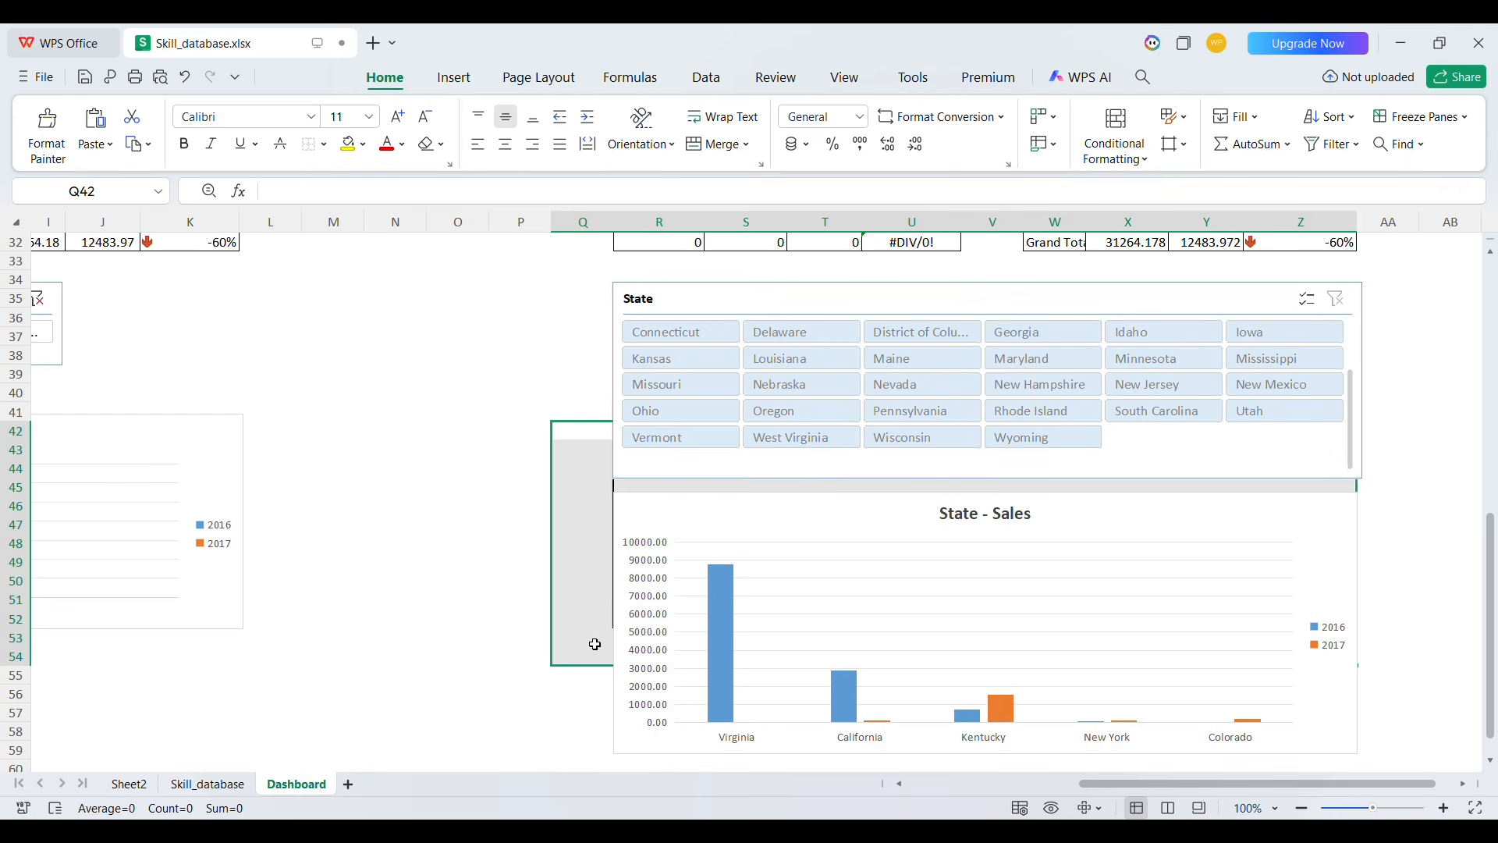
key("shift+Right")
key("shift+Right")
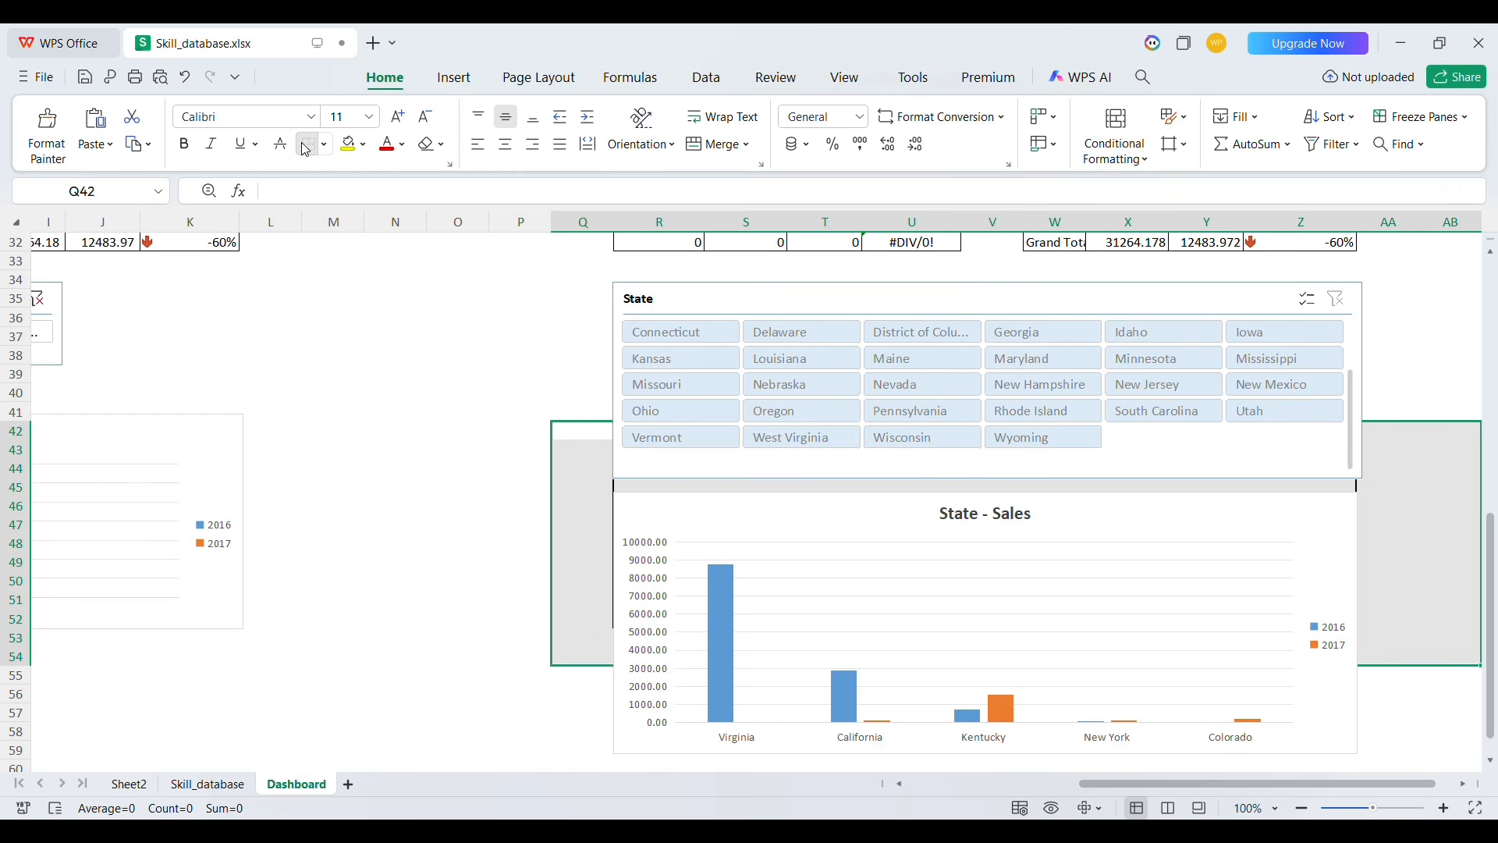
left_click(425, 449)
Draw a rounded rectangle across the Online Sales Dashboard title banner and delete it again
scroll(429, 451, "up", 1)
scroll(429, 451, "left", 2)
scroll(432, 455, "left", 2)
scroll(431, 455, "up", 9)
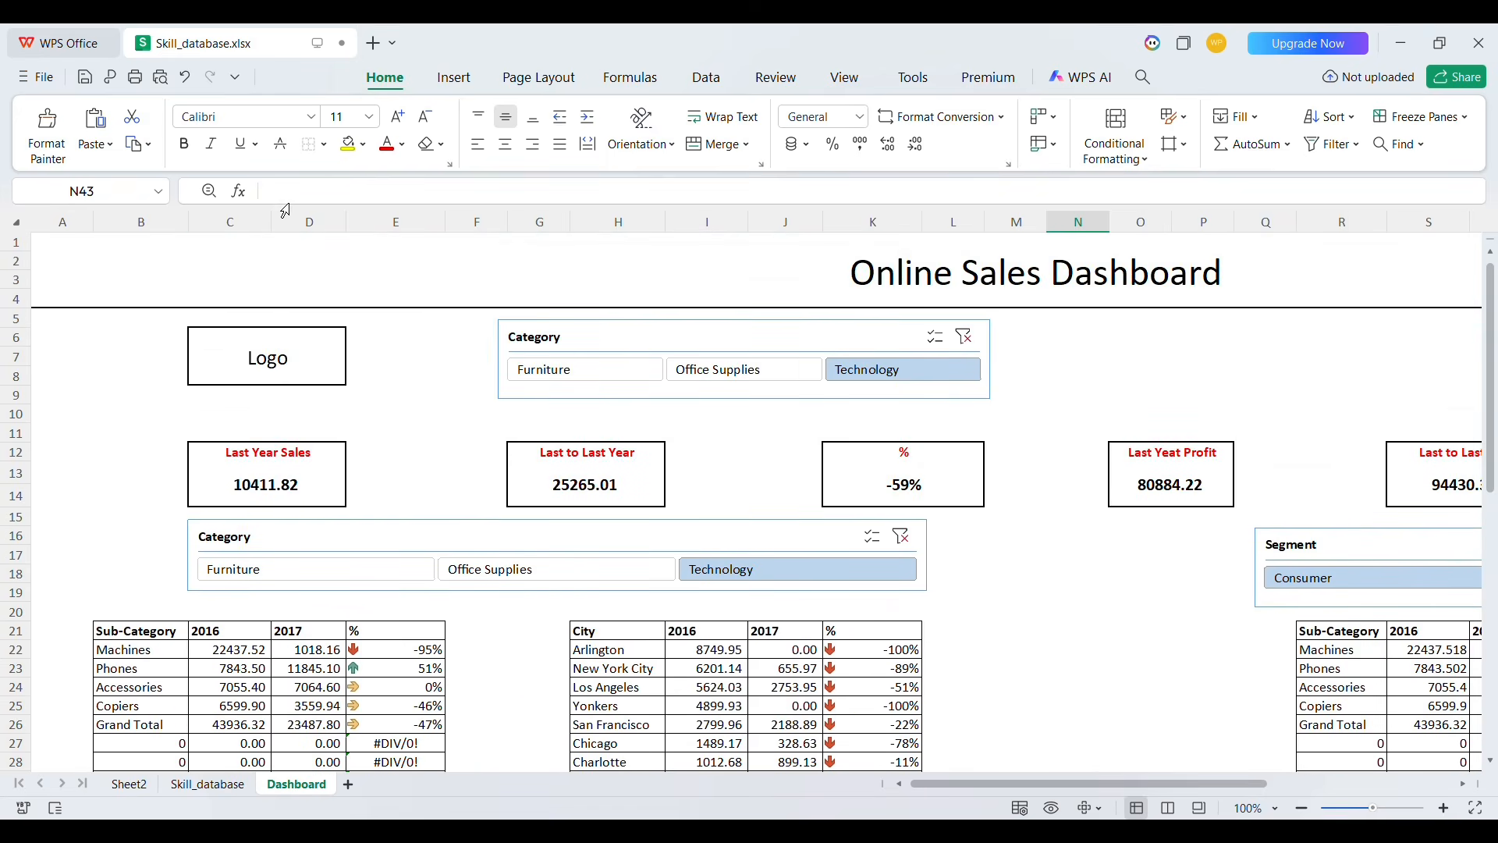
left_click(90, 282)
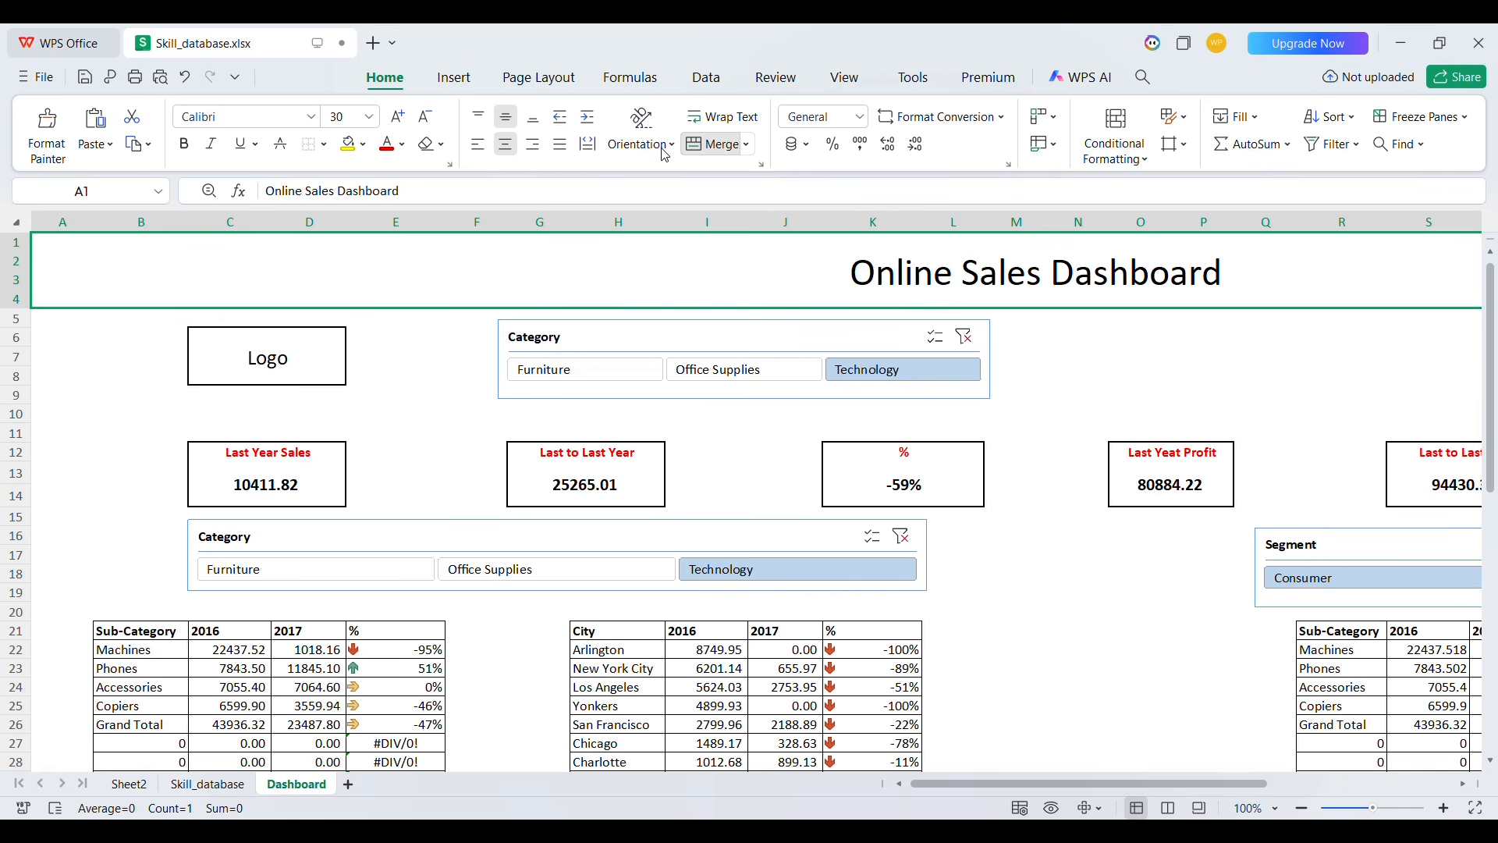
left_click(712, 77)
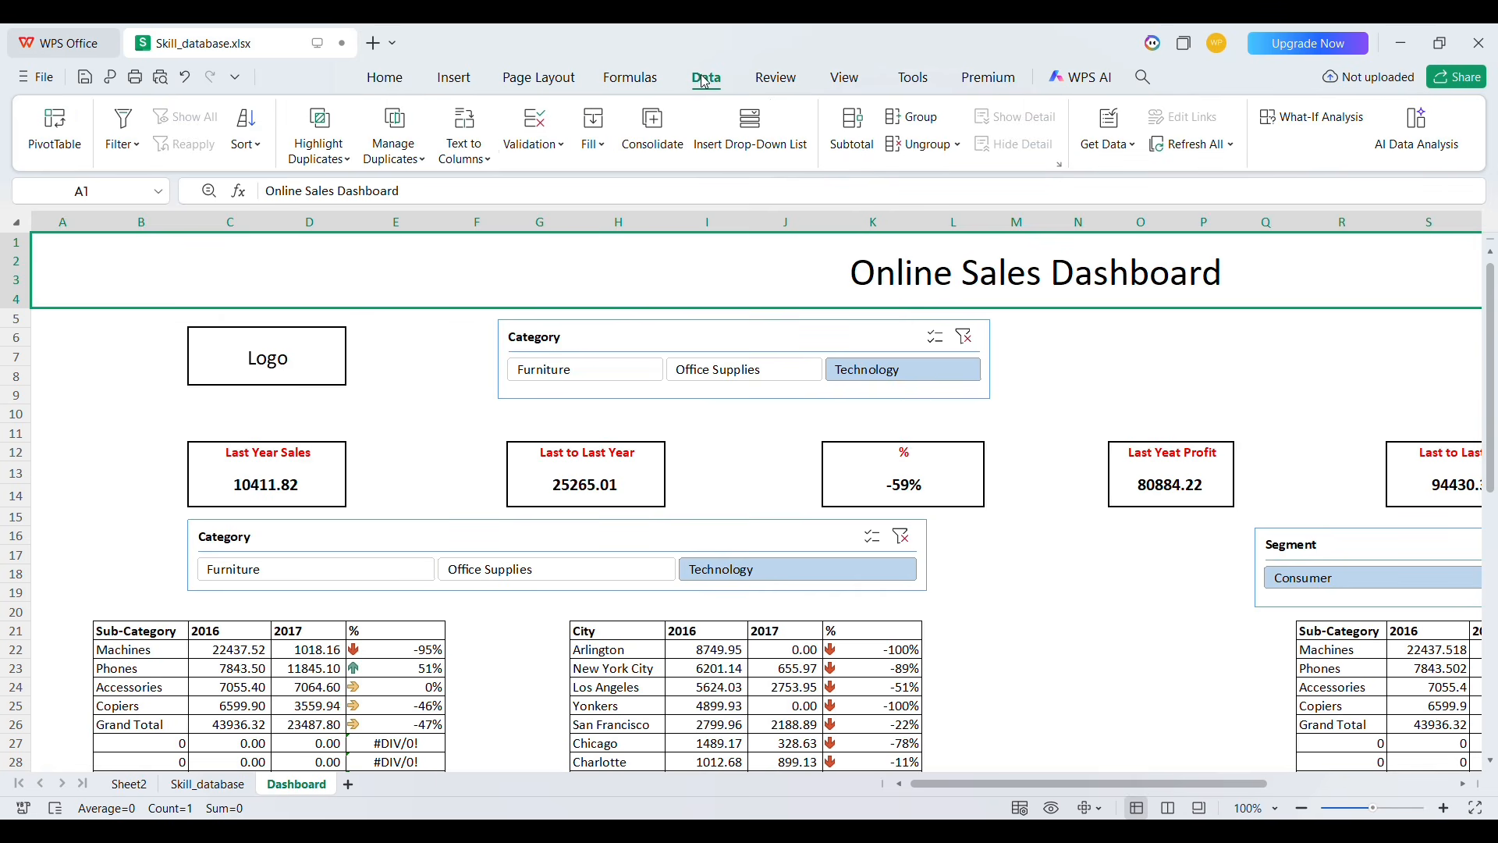
left_click(455, 77)
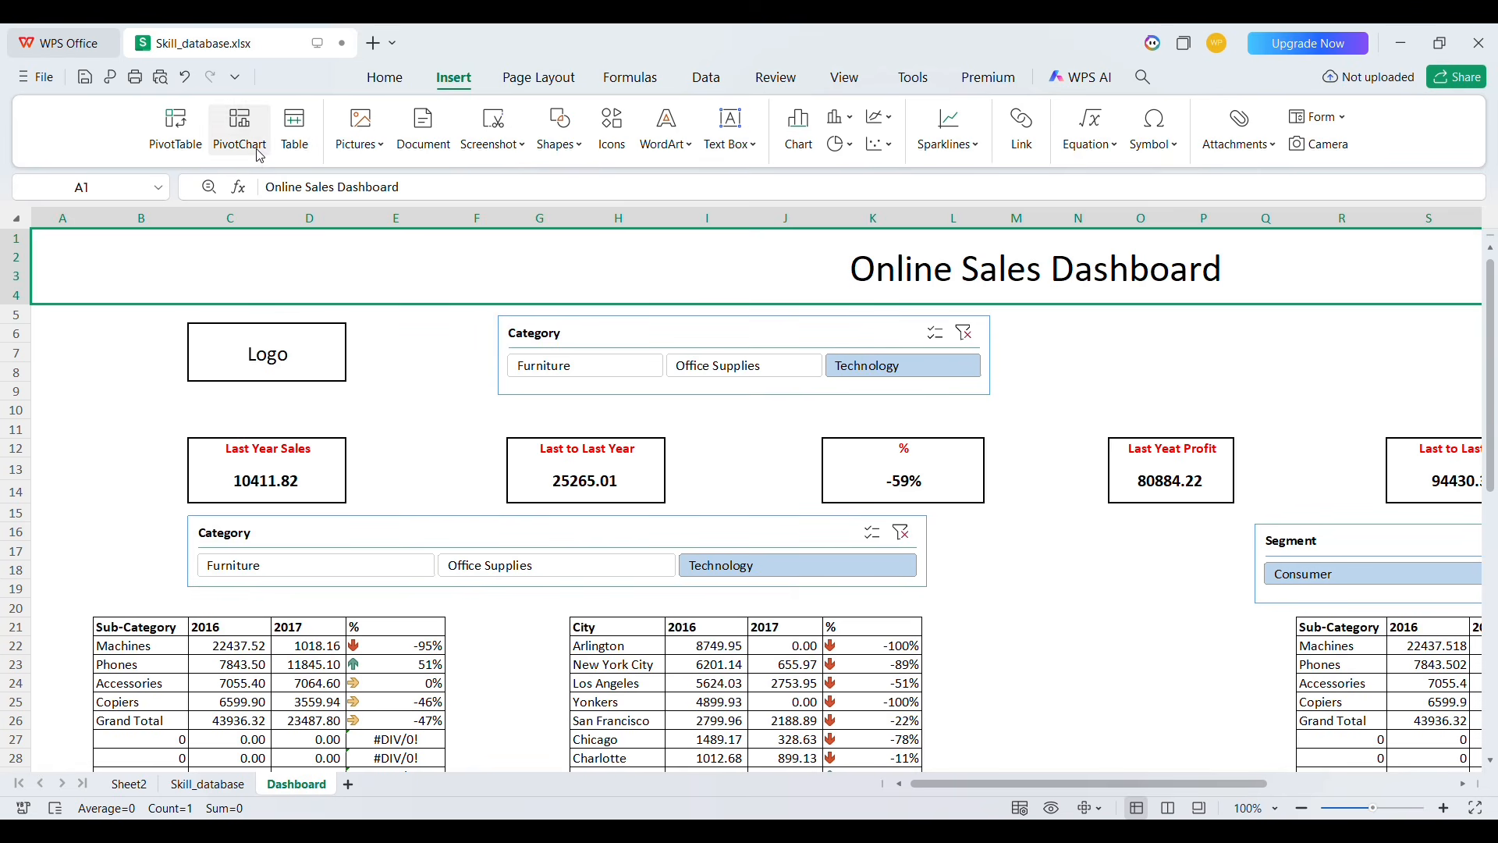
left_click(561, 149)
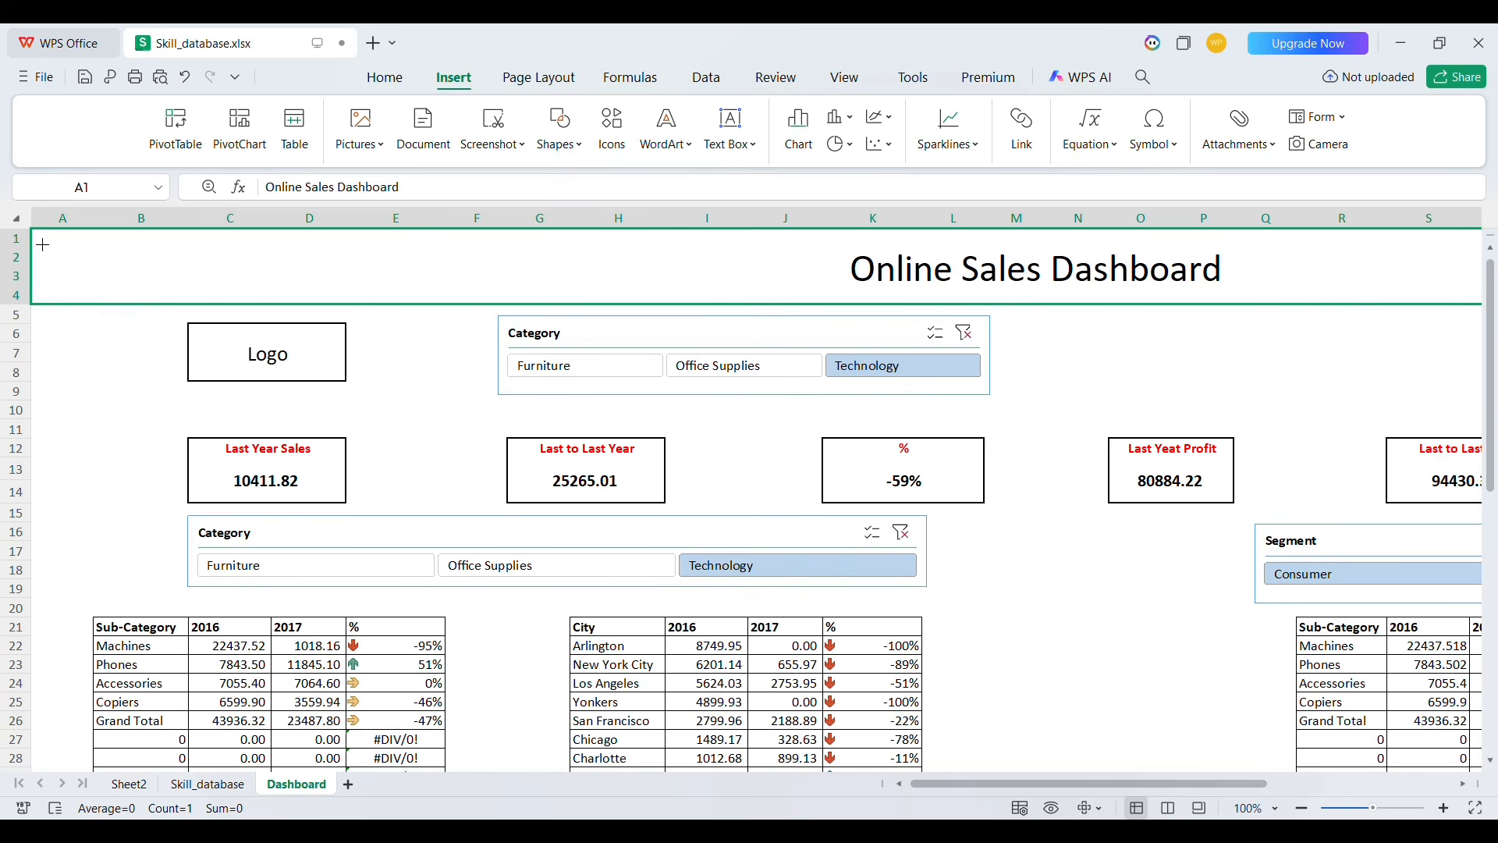
mouse_move(45, 242)
left_mouse_down()
mouse_move(702, 279)
mouse_move(1379, 406)
mouse_move(1496, 310)
mouse_move(1473, 306)
mouse_move(1497, 305)
mouse_move(1339, 318)
left_mouse_up()
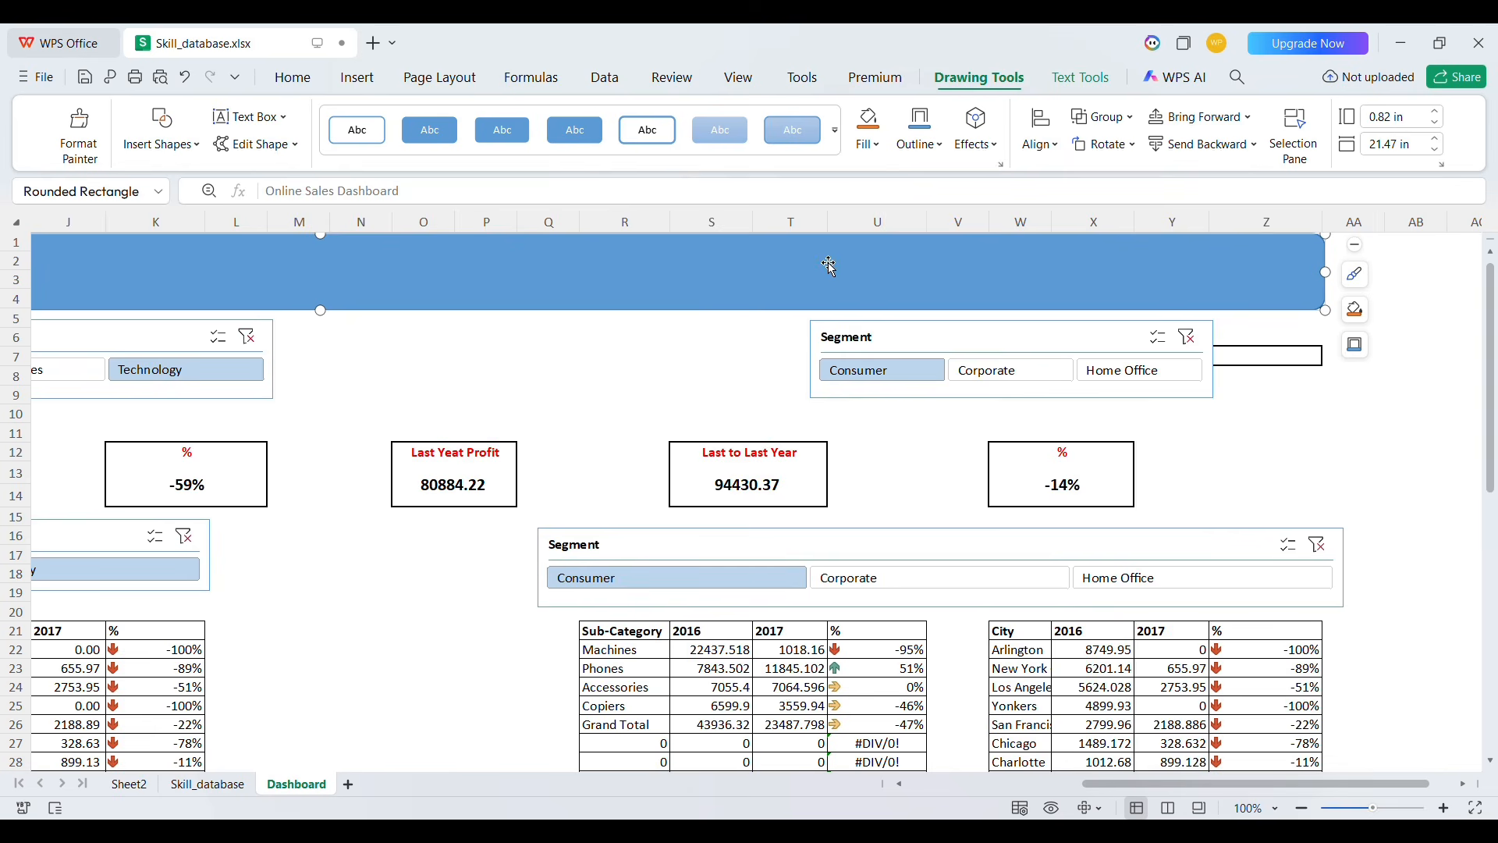
scroll(813, 257, "left", 5)
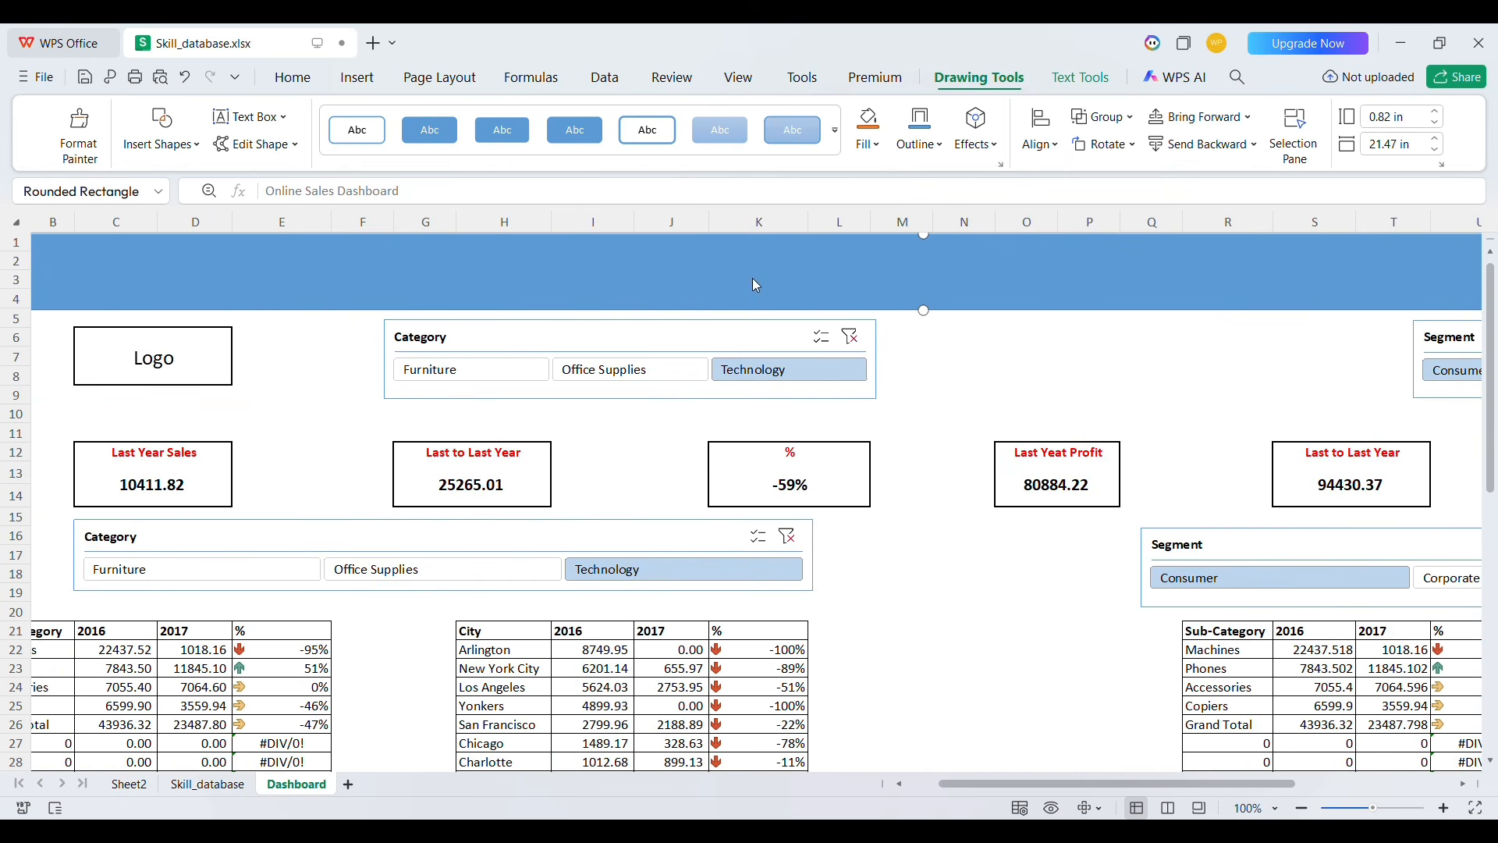
scroll(976, 314, "right", 3)
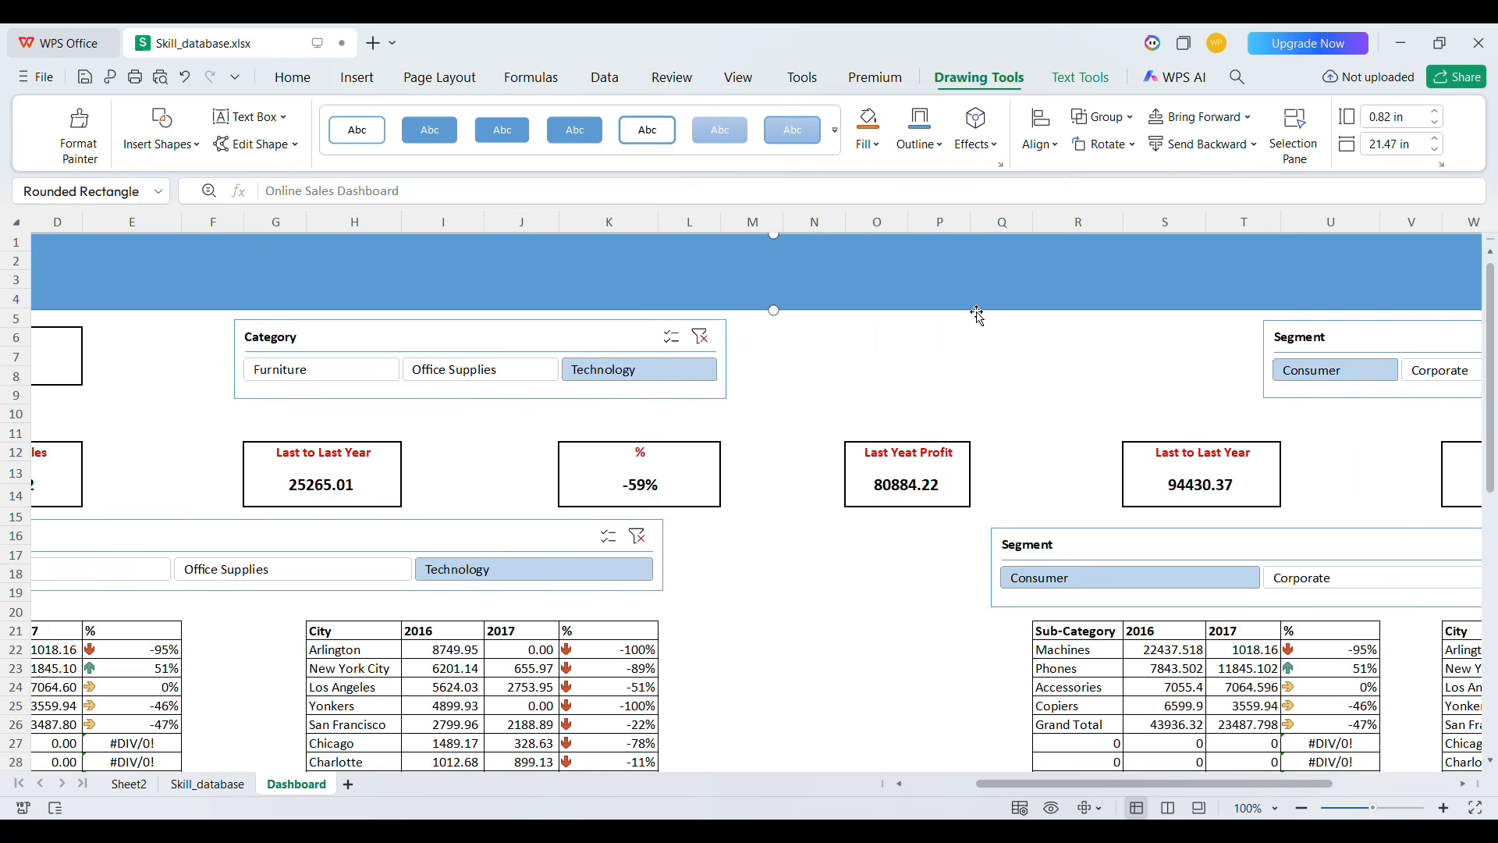
key("Delete")
scroll(927, 306, "right", 4)
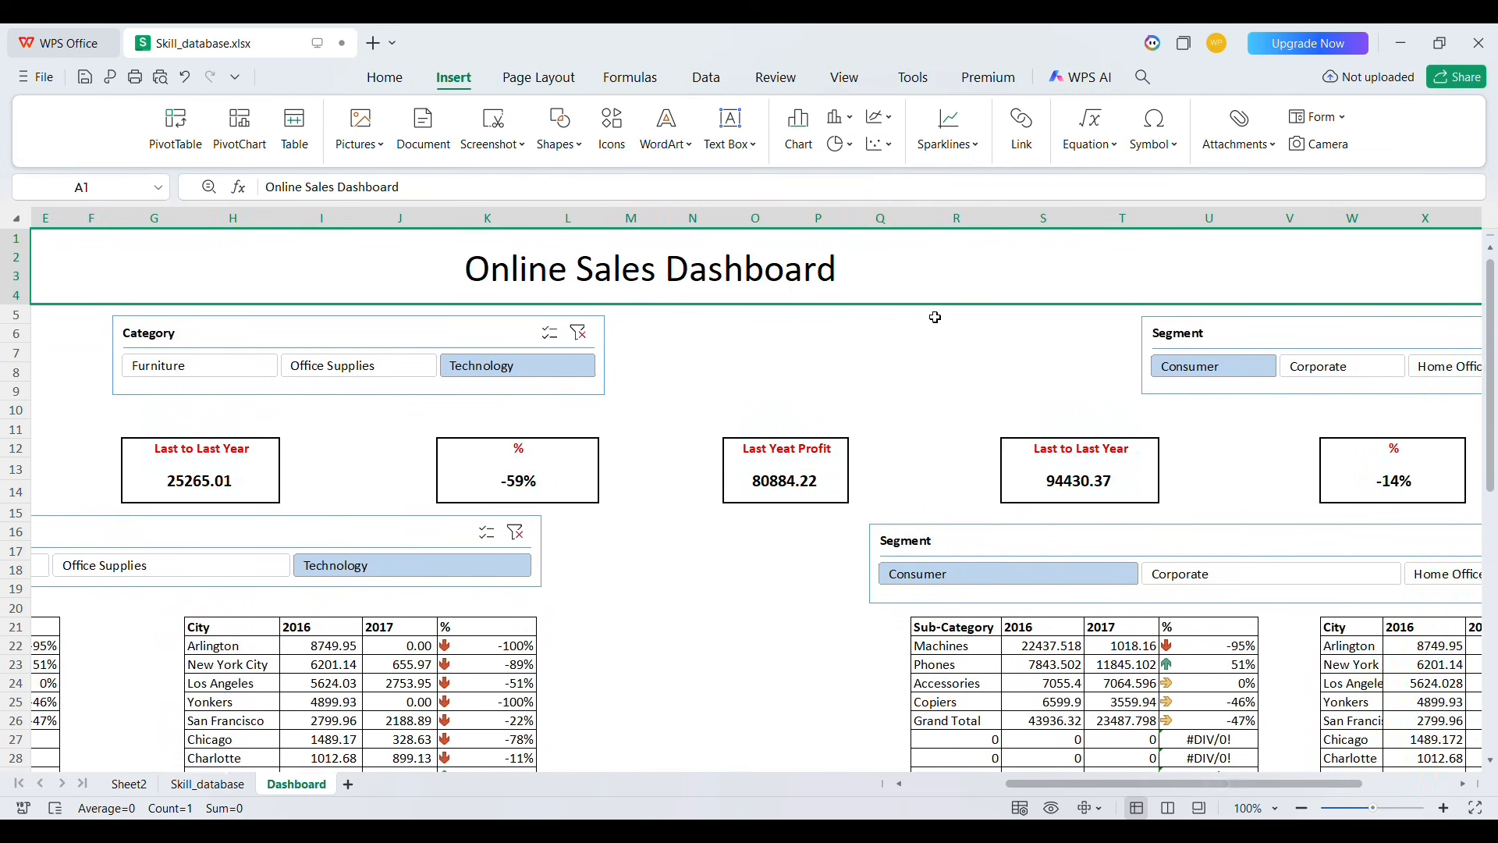
left_click(710, 433)
scroll(710, 433, "left", 1)
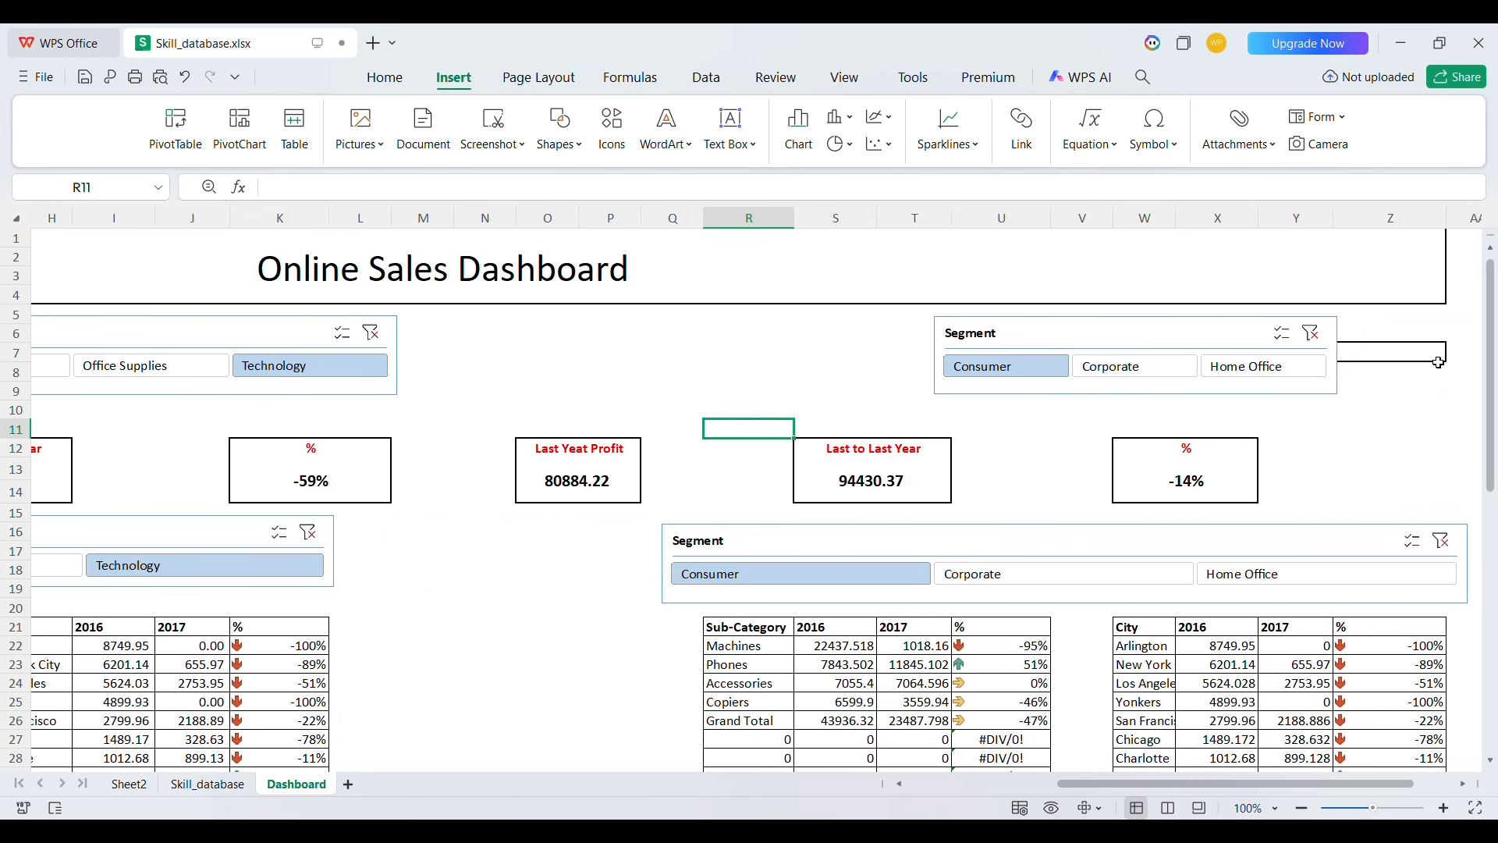
left_click(1440, 361)
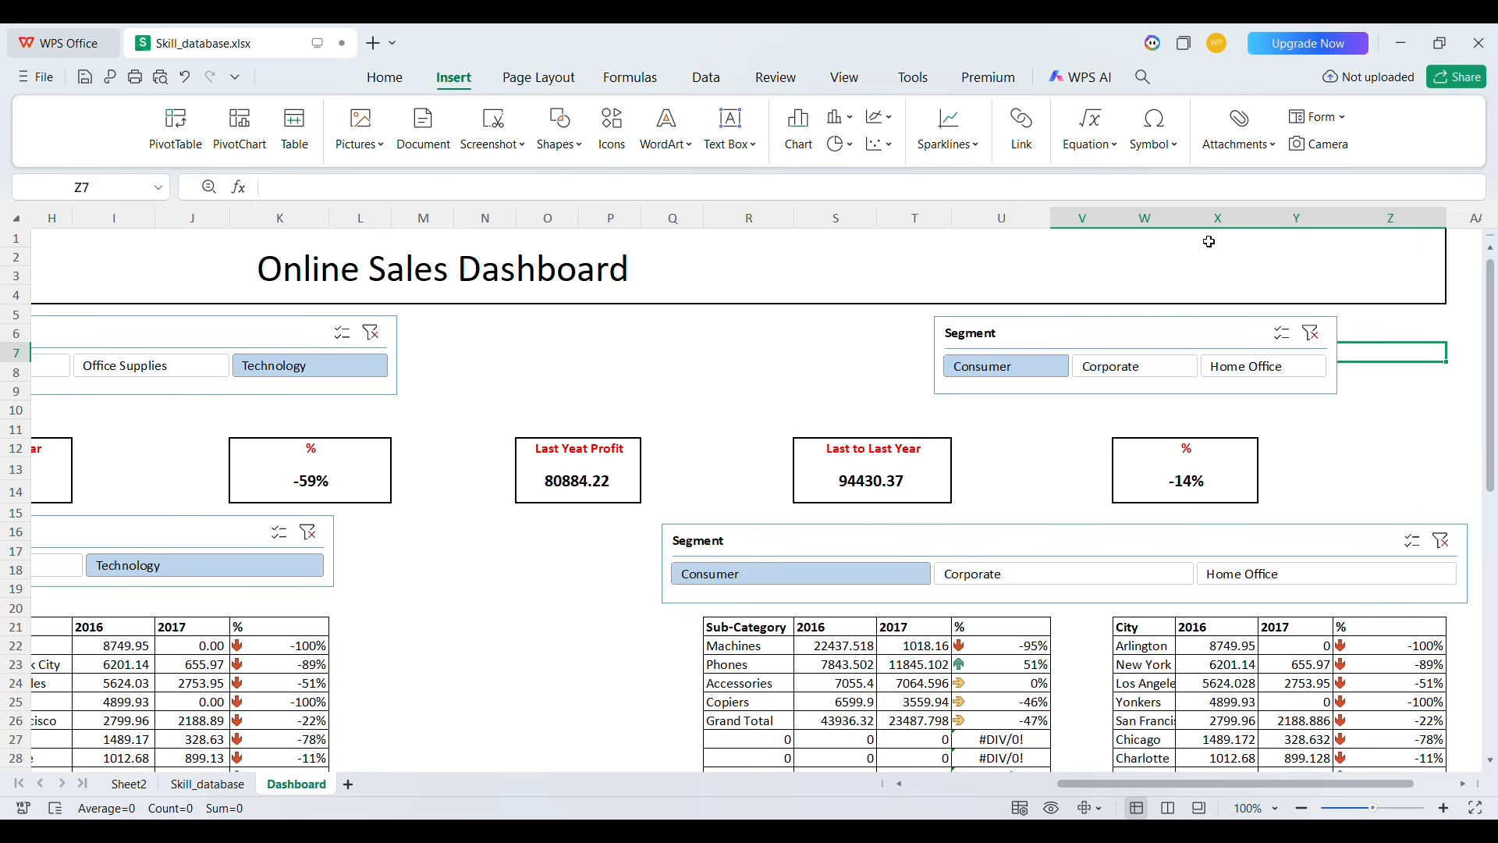
left_click(380, 80)
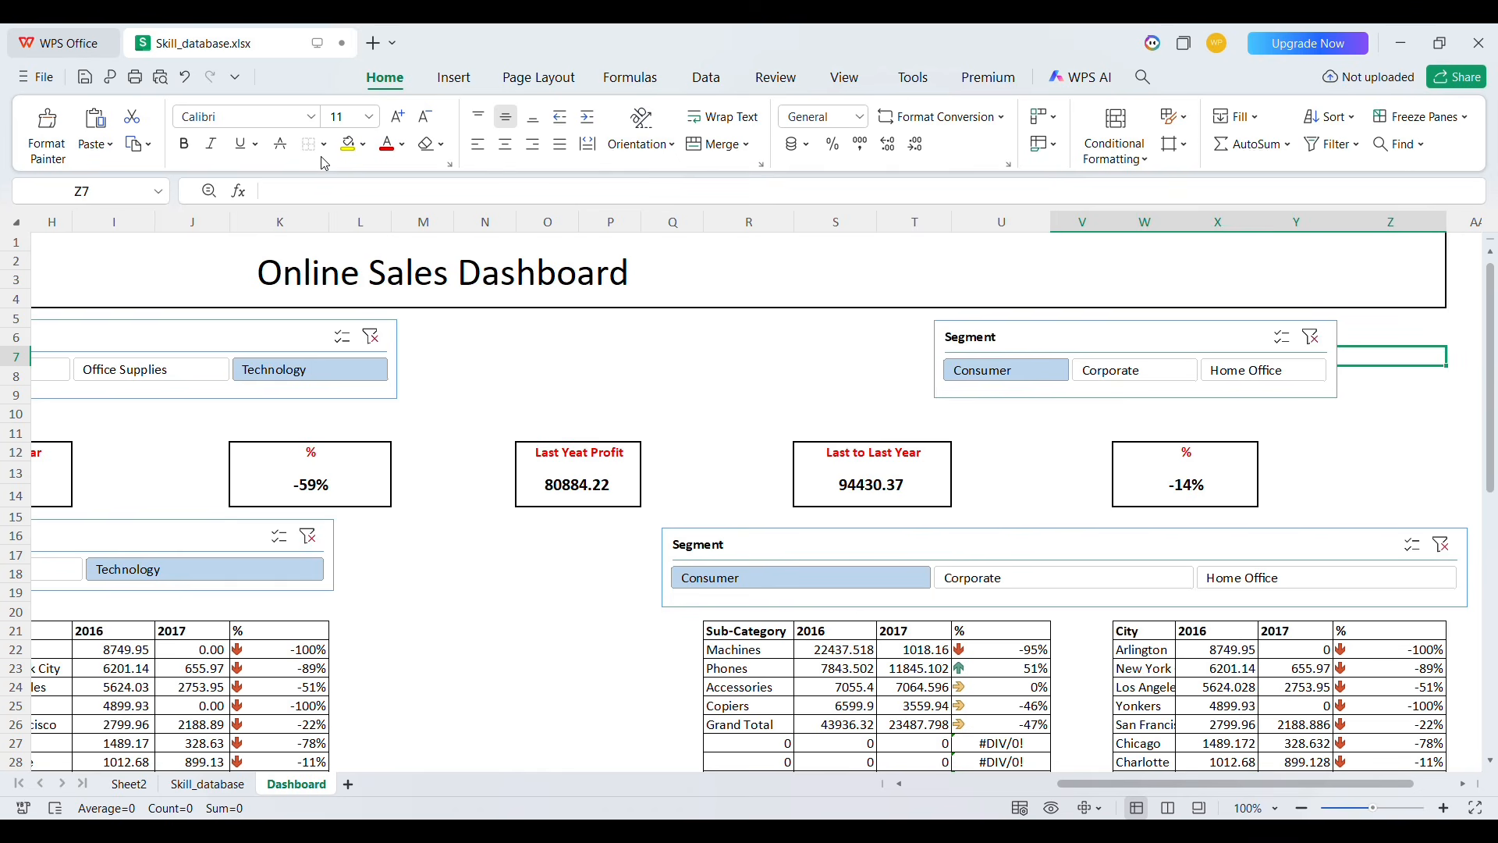
left_click(559, 344)
scroll(558, 345, "left", 5)
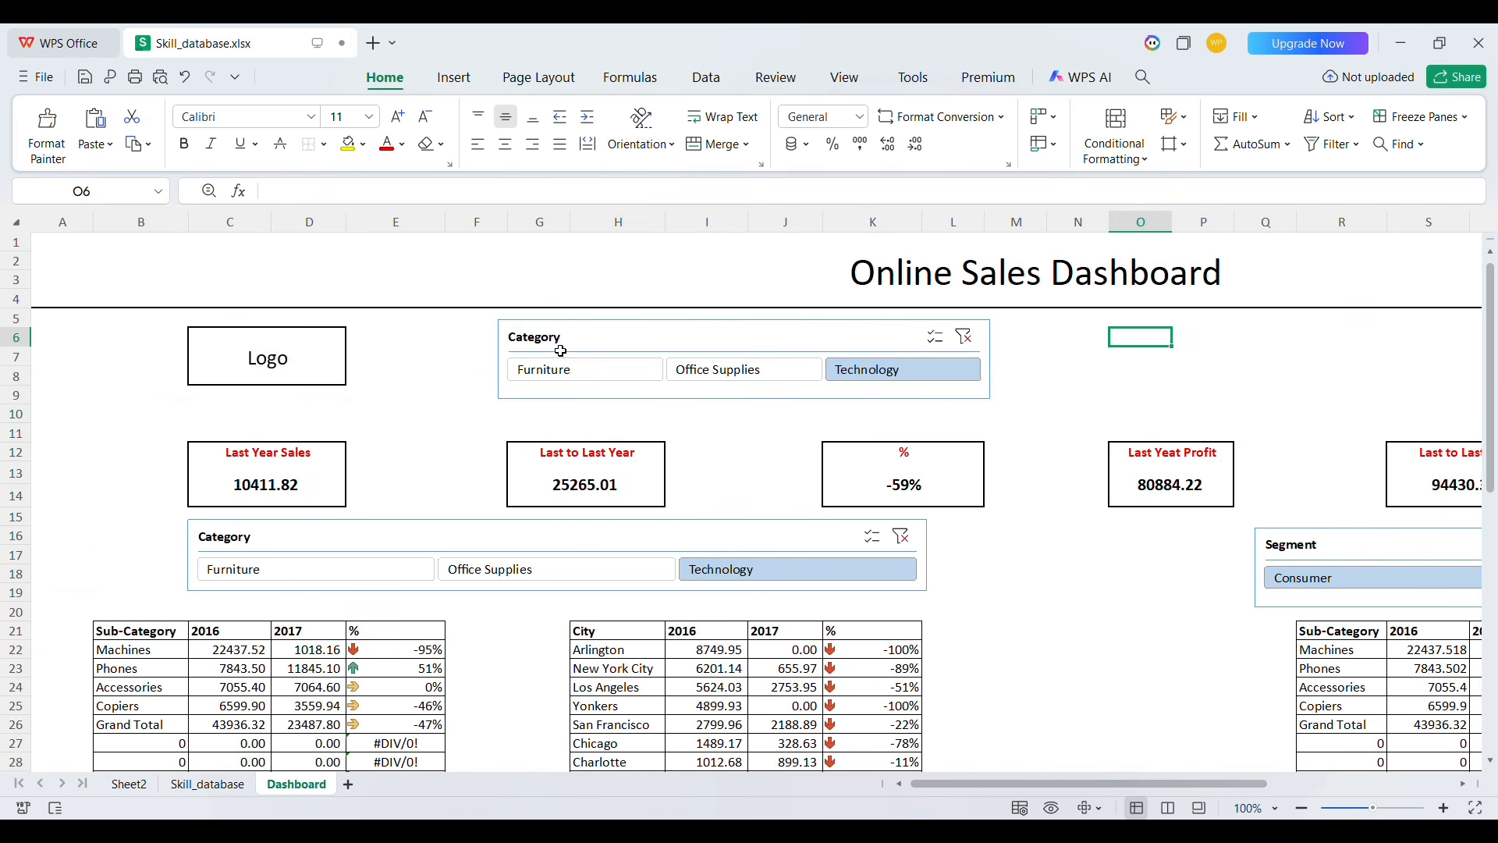
left_click(87, 259)
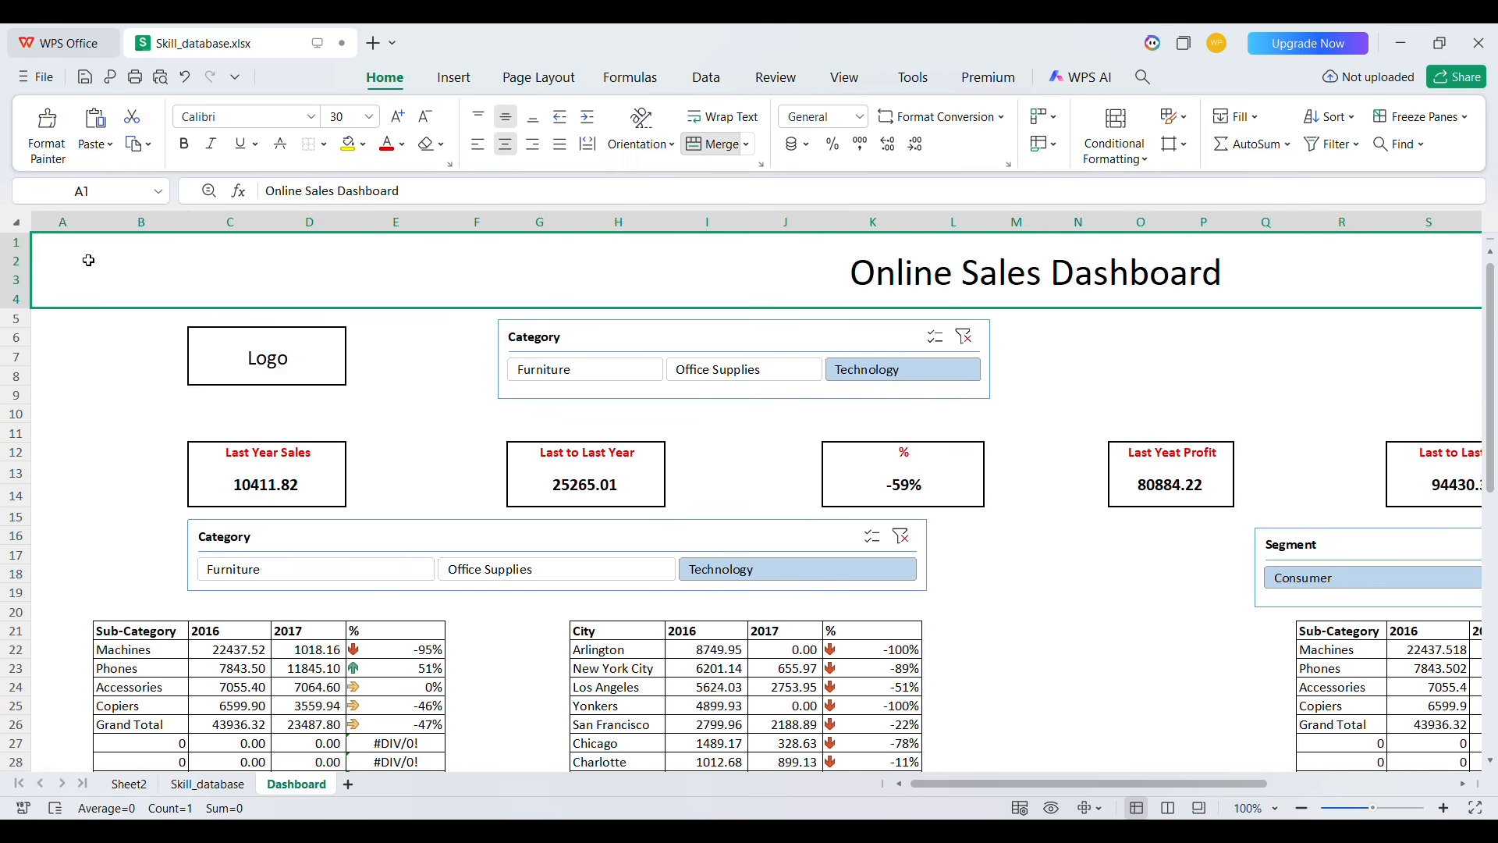
Fill the Online Sales Dashboard title banner with orange and make the title text bold
scroll(88, 260, "right", 5)
scroll(88, 260, "left", 5)
left_click(364, 144)
left_click(474, 222)
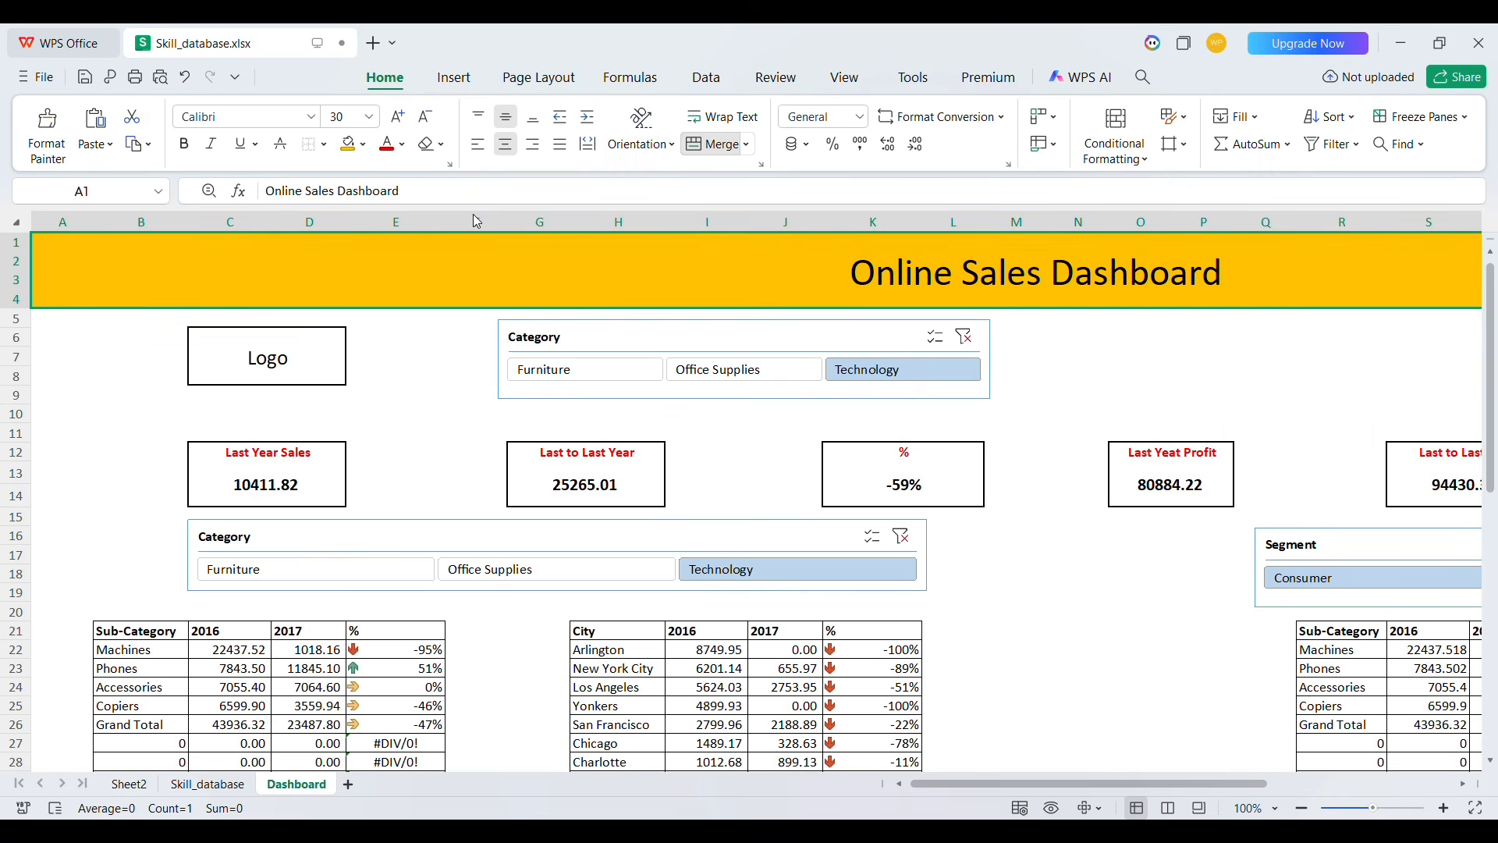
key("ctrl+b")
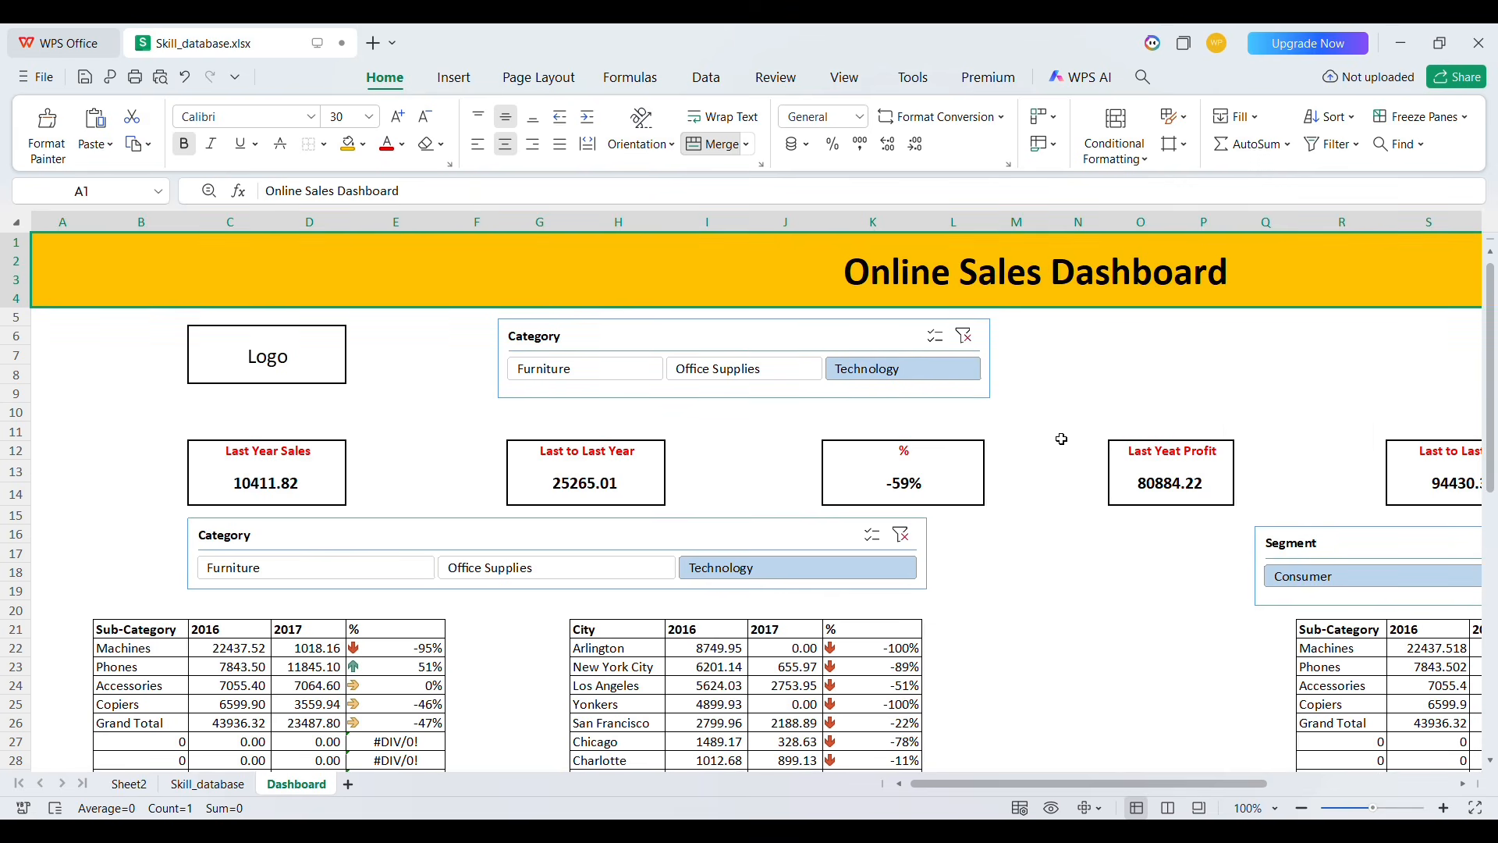
Test the dashboard by switching the Segment slicers between Consumer, Corporate and Home Office, and the Category slicer to Furniture
left_click(1057, 545)
scroll(1056, 545, "down", 2)
scroll(1056, 544, "up", 2)
scroll(1057, 545, "right", 1)
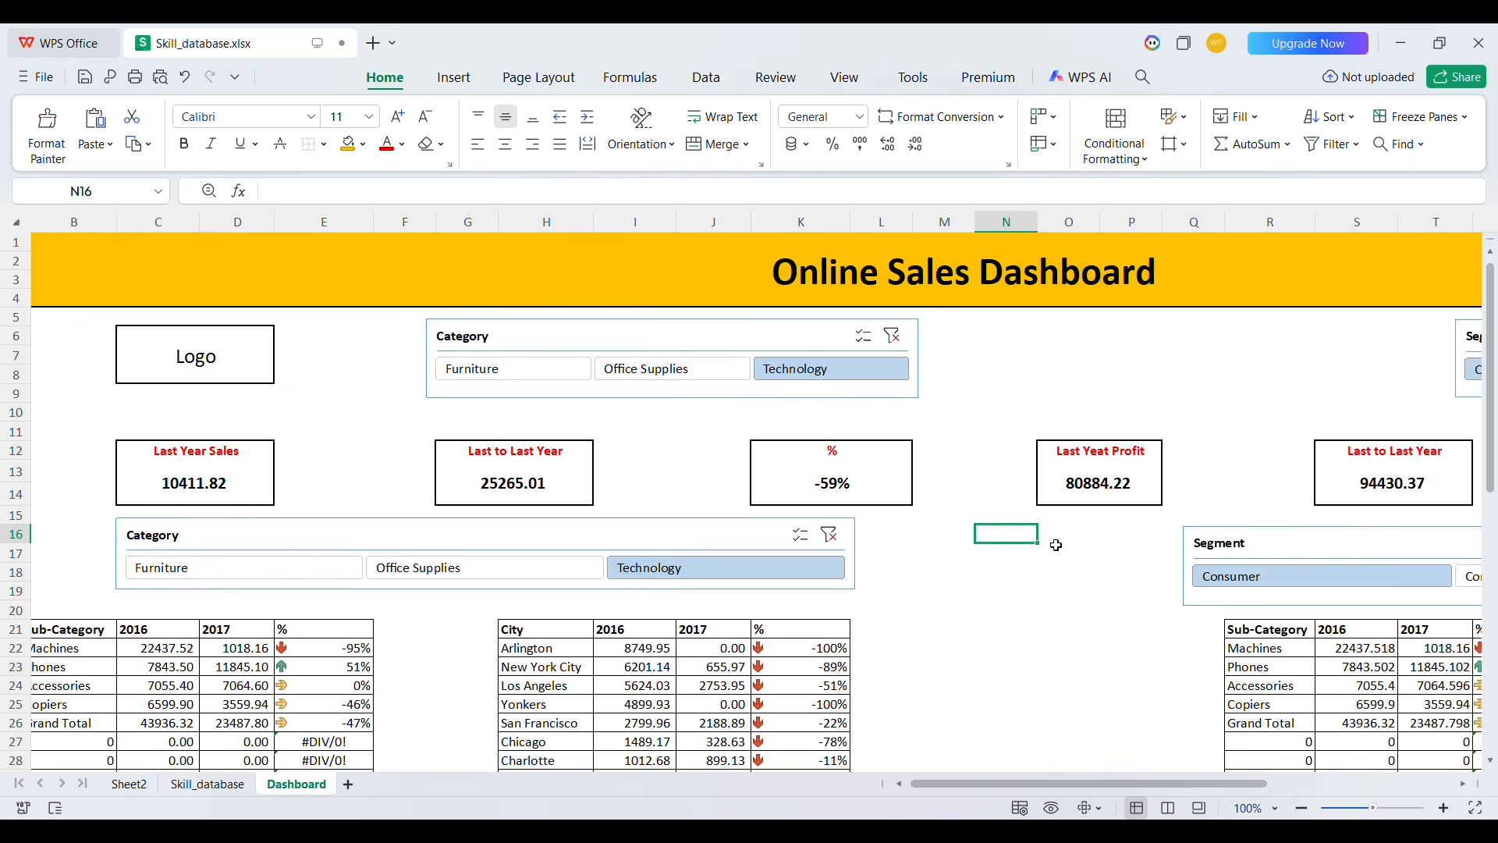
scroll(1057, 545, "right", 6)
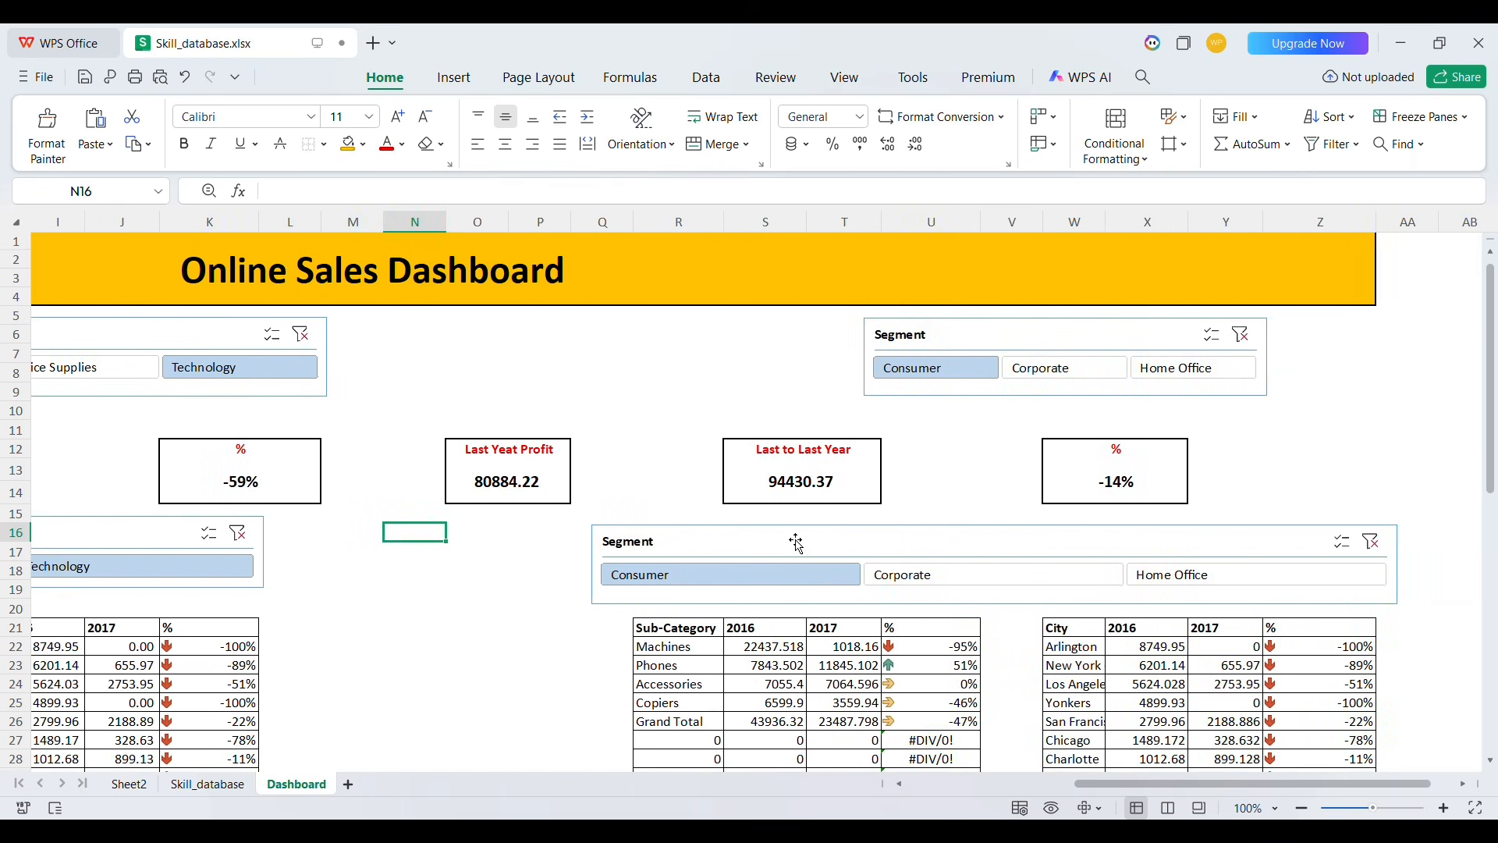
scroll(798, 544, "left", 3)
left_click(1324, 371)
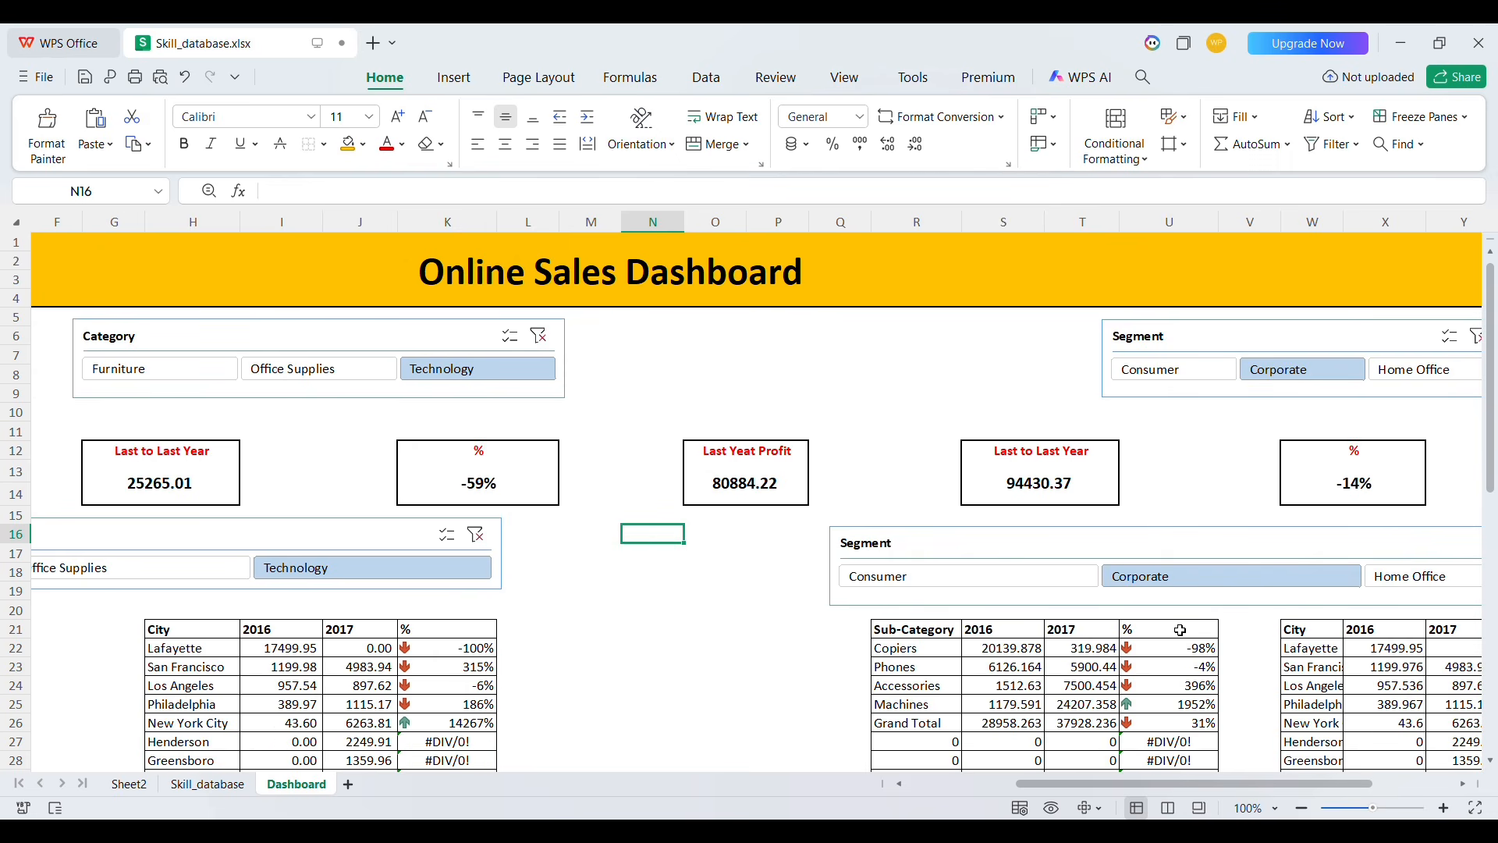
left_click(975, 578)
left_click(1143, 581)
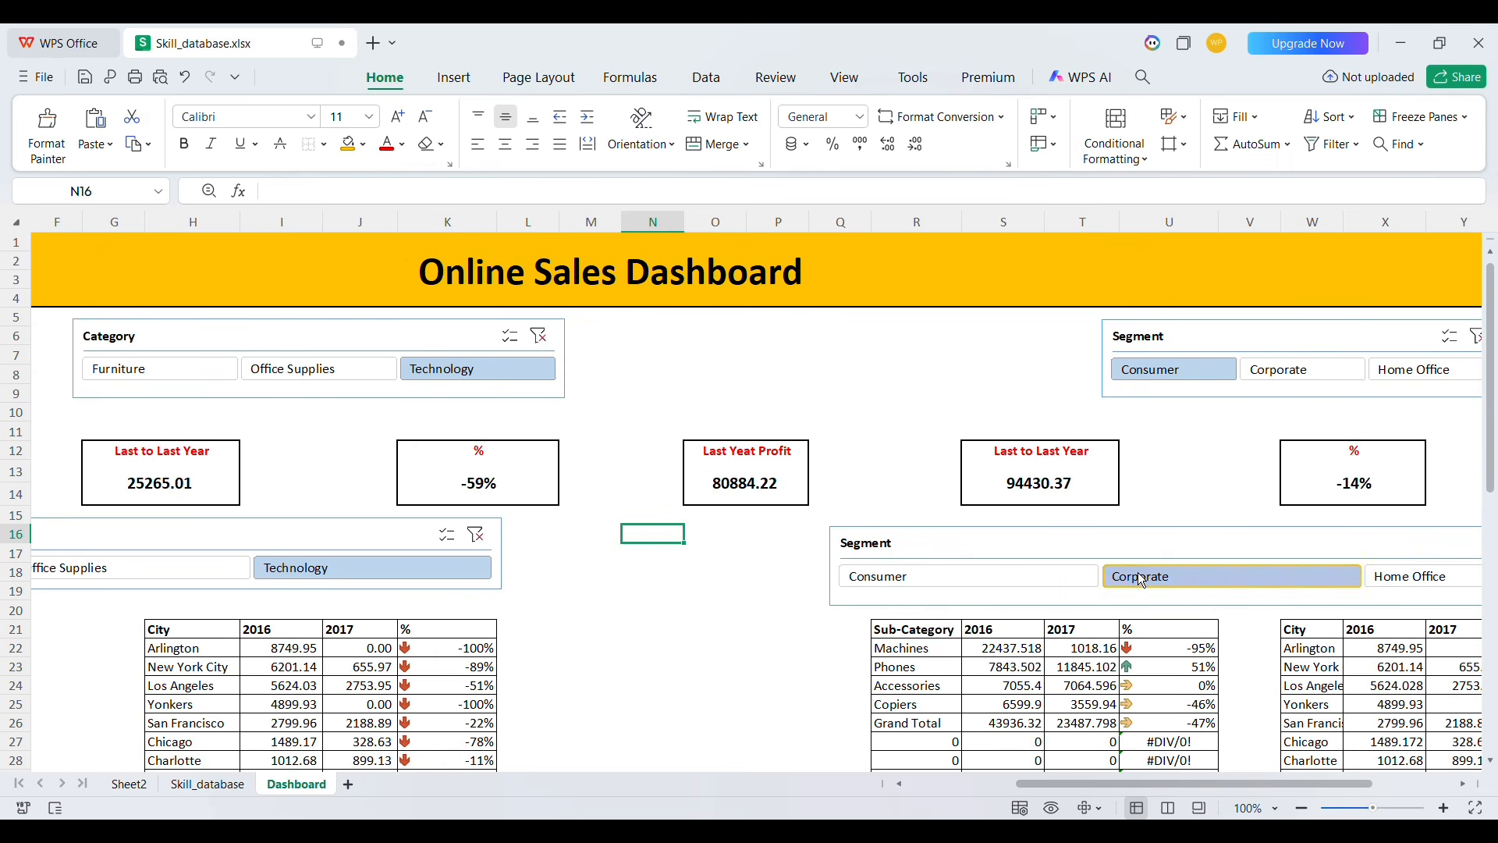
left_click(1385, 369)
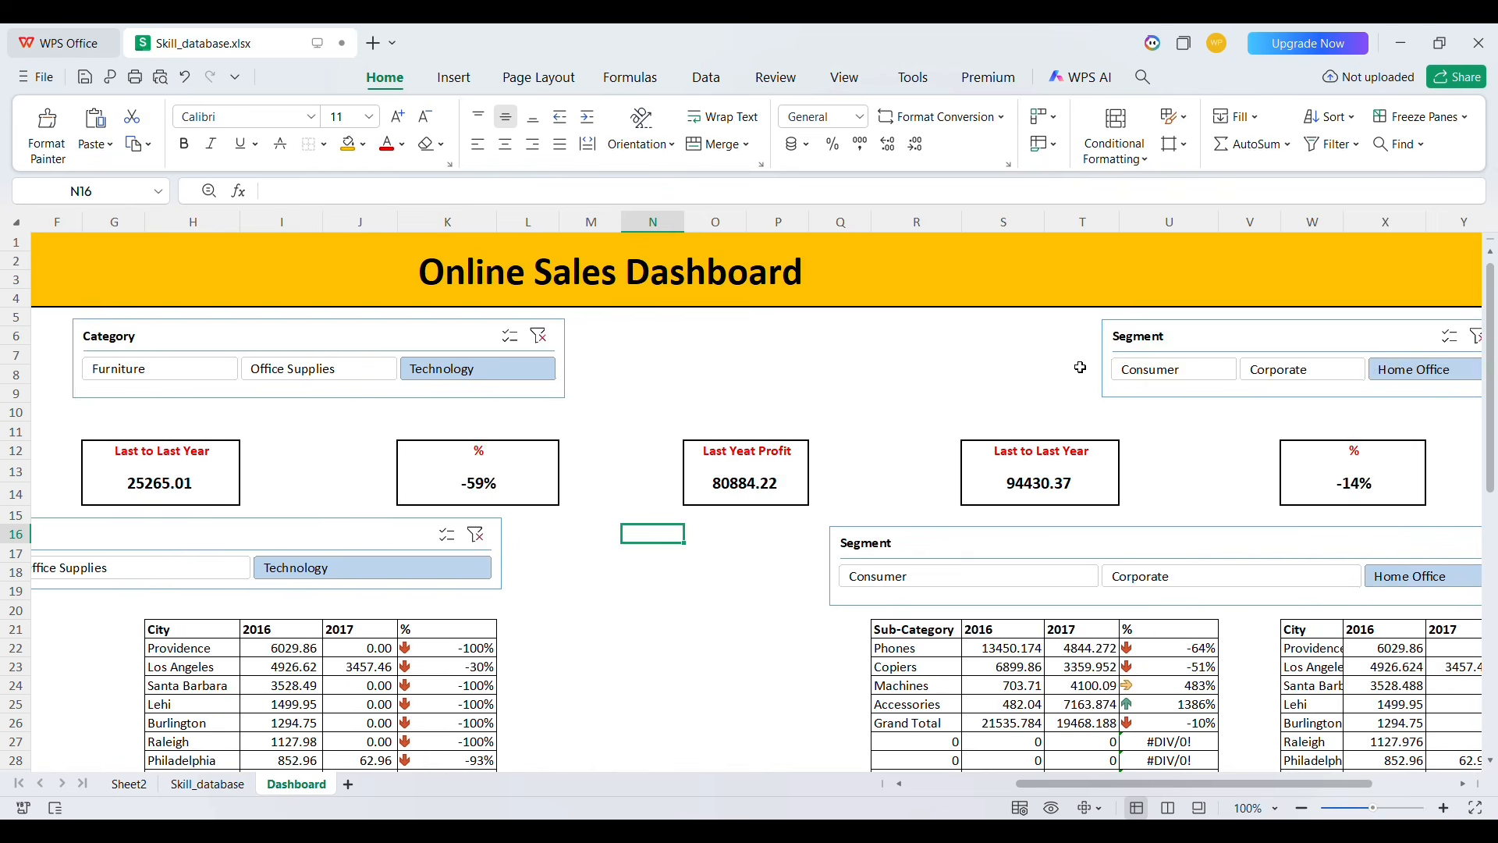
scroll(625, 395, "left", 5)
left_click(556, 369)
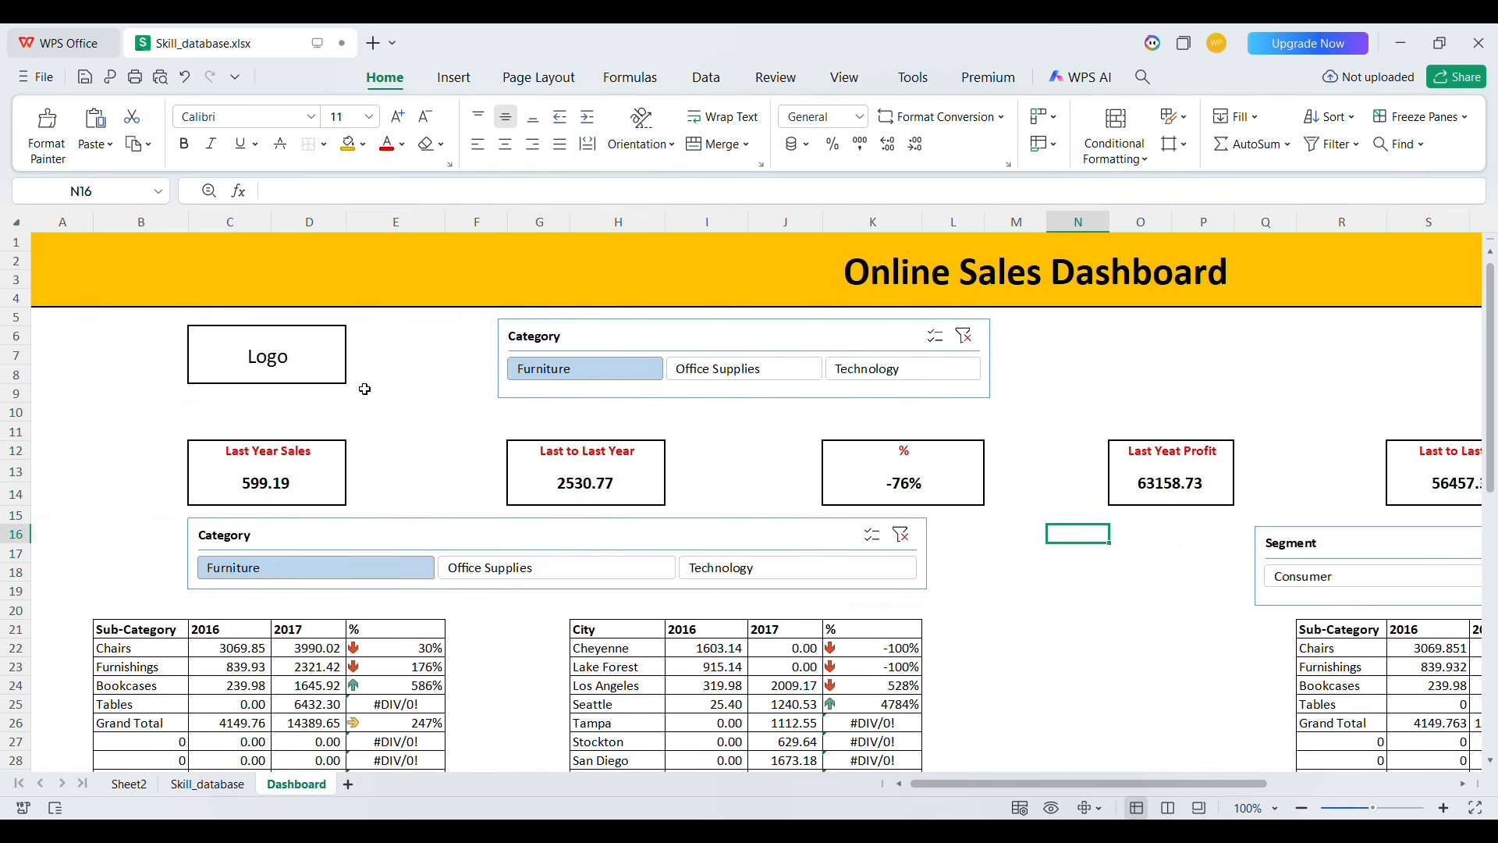